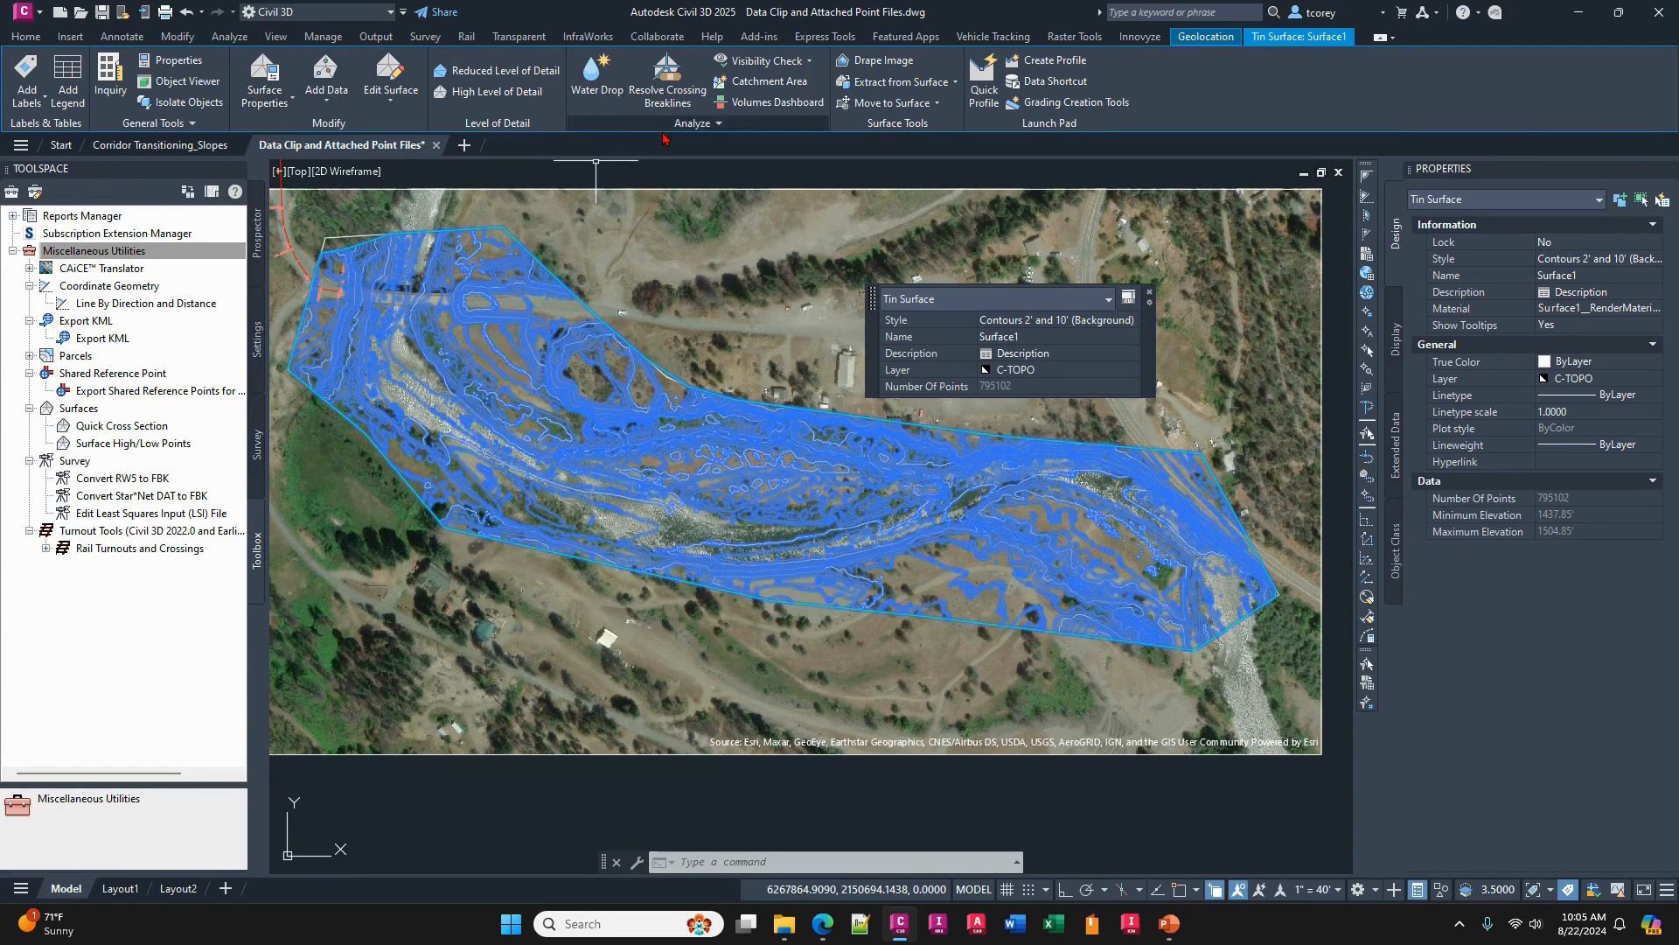
# - Deselect the TIN surface and compare the general surface editing tools with those offered when the surface itself is selected
pyautogui.press('Escape')
pyautogui.press('Escape')
pyautogui.press('Escape')
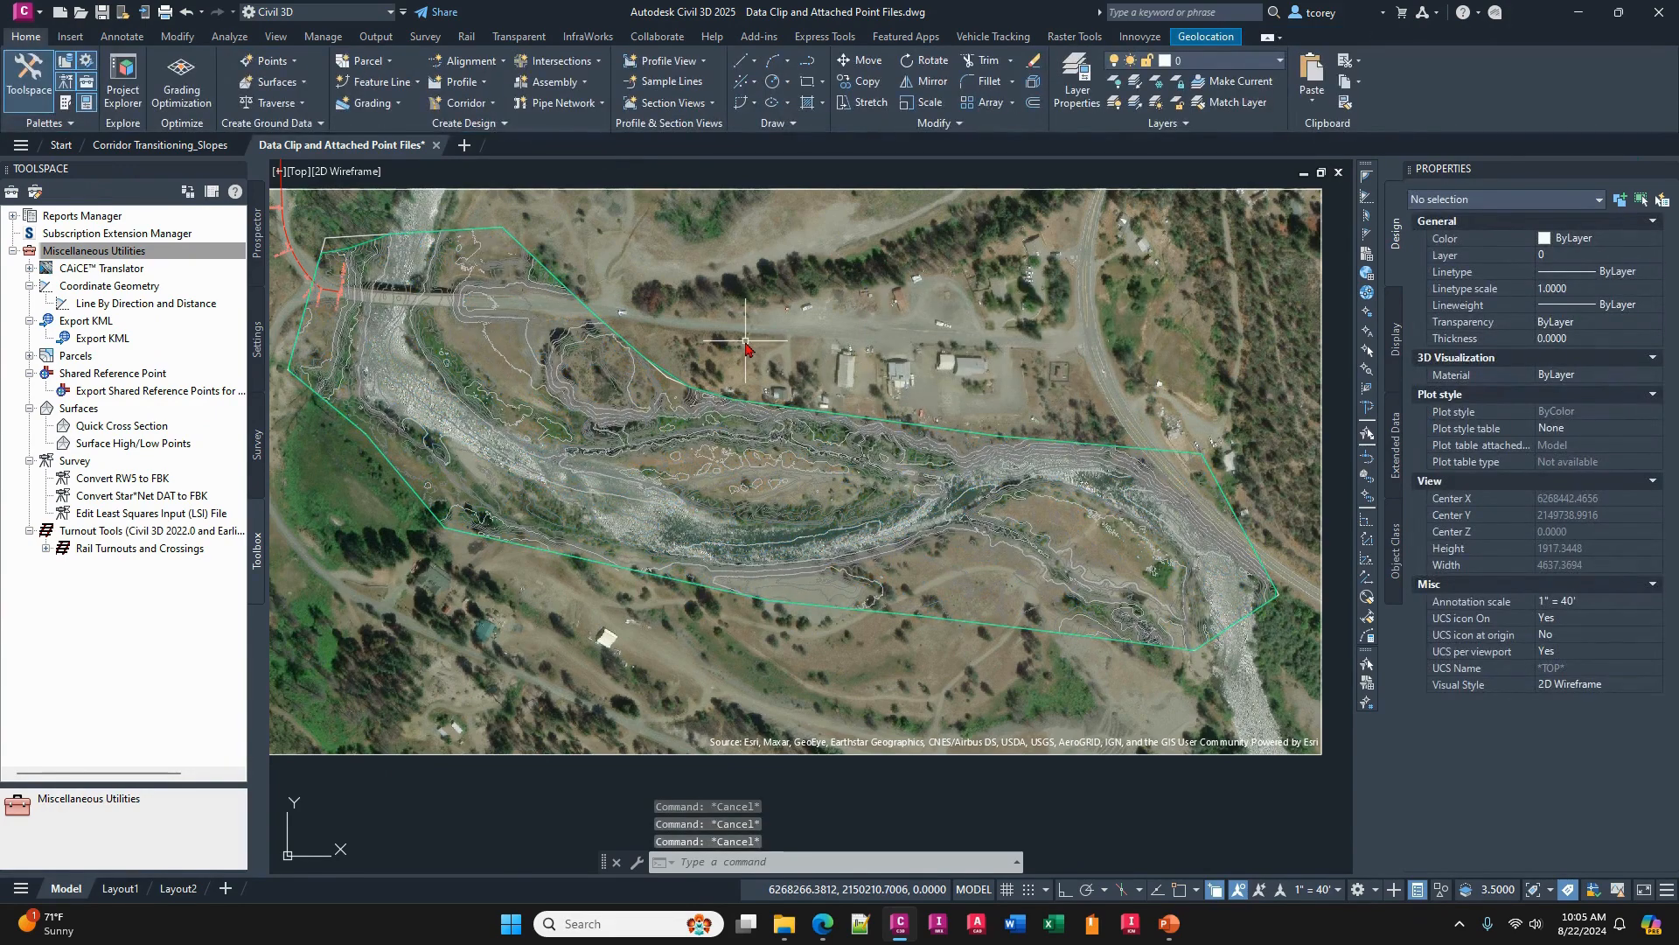
pyautogui.click(178, 36)
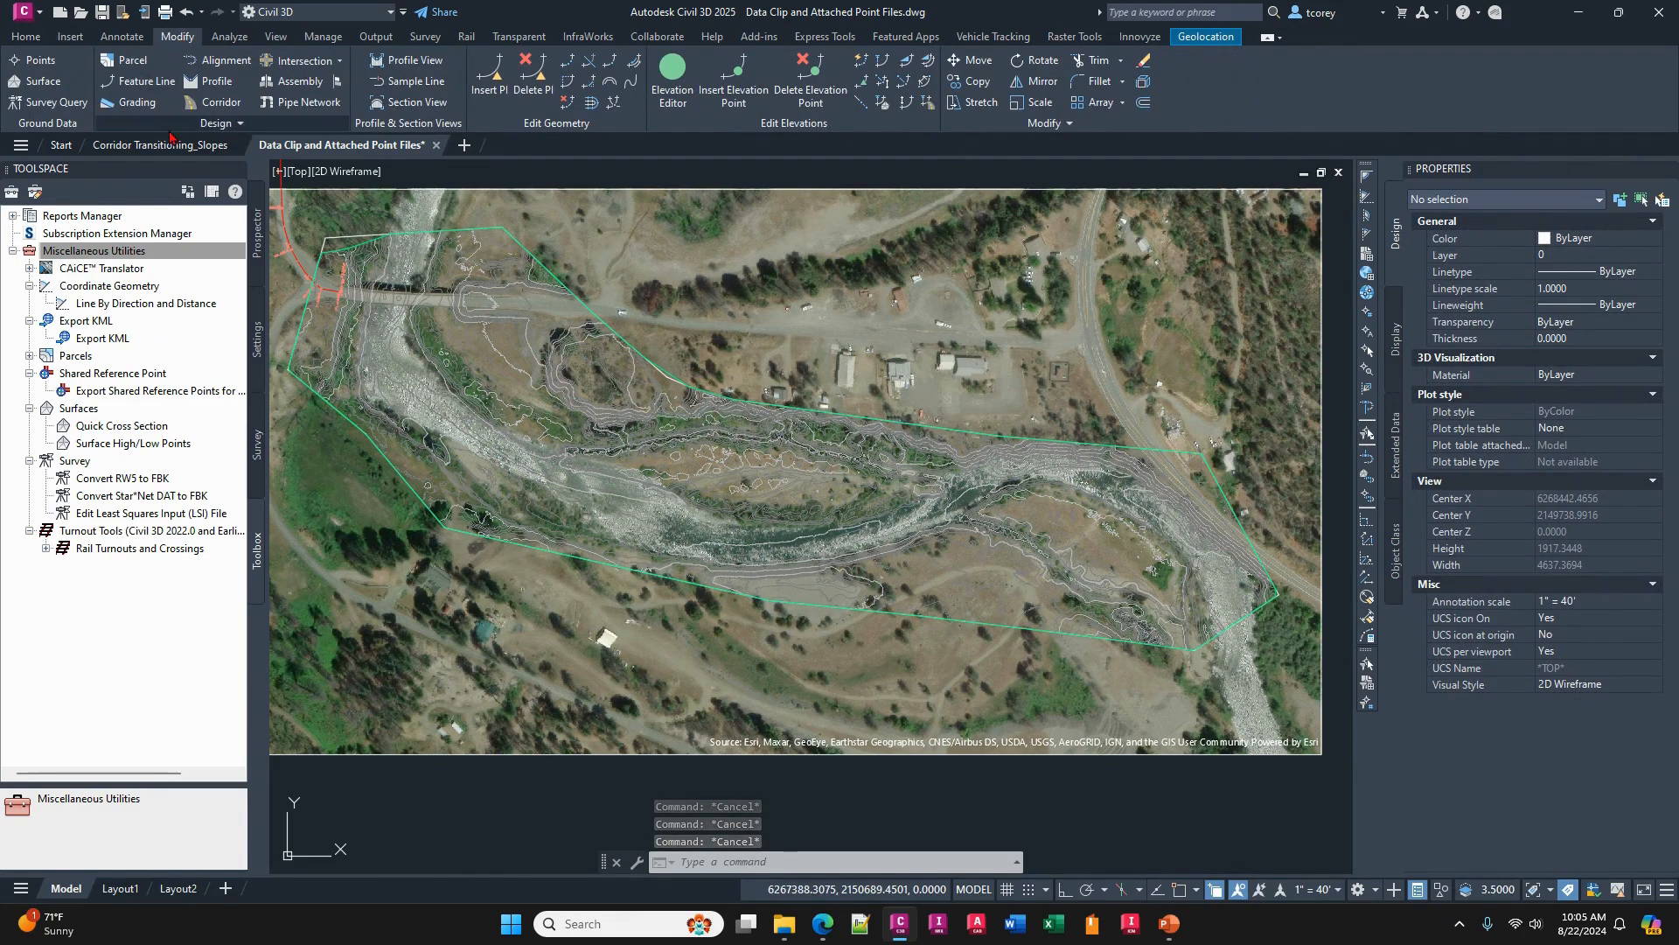
pyautogui.click(35, 81)
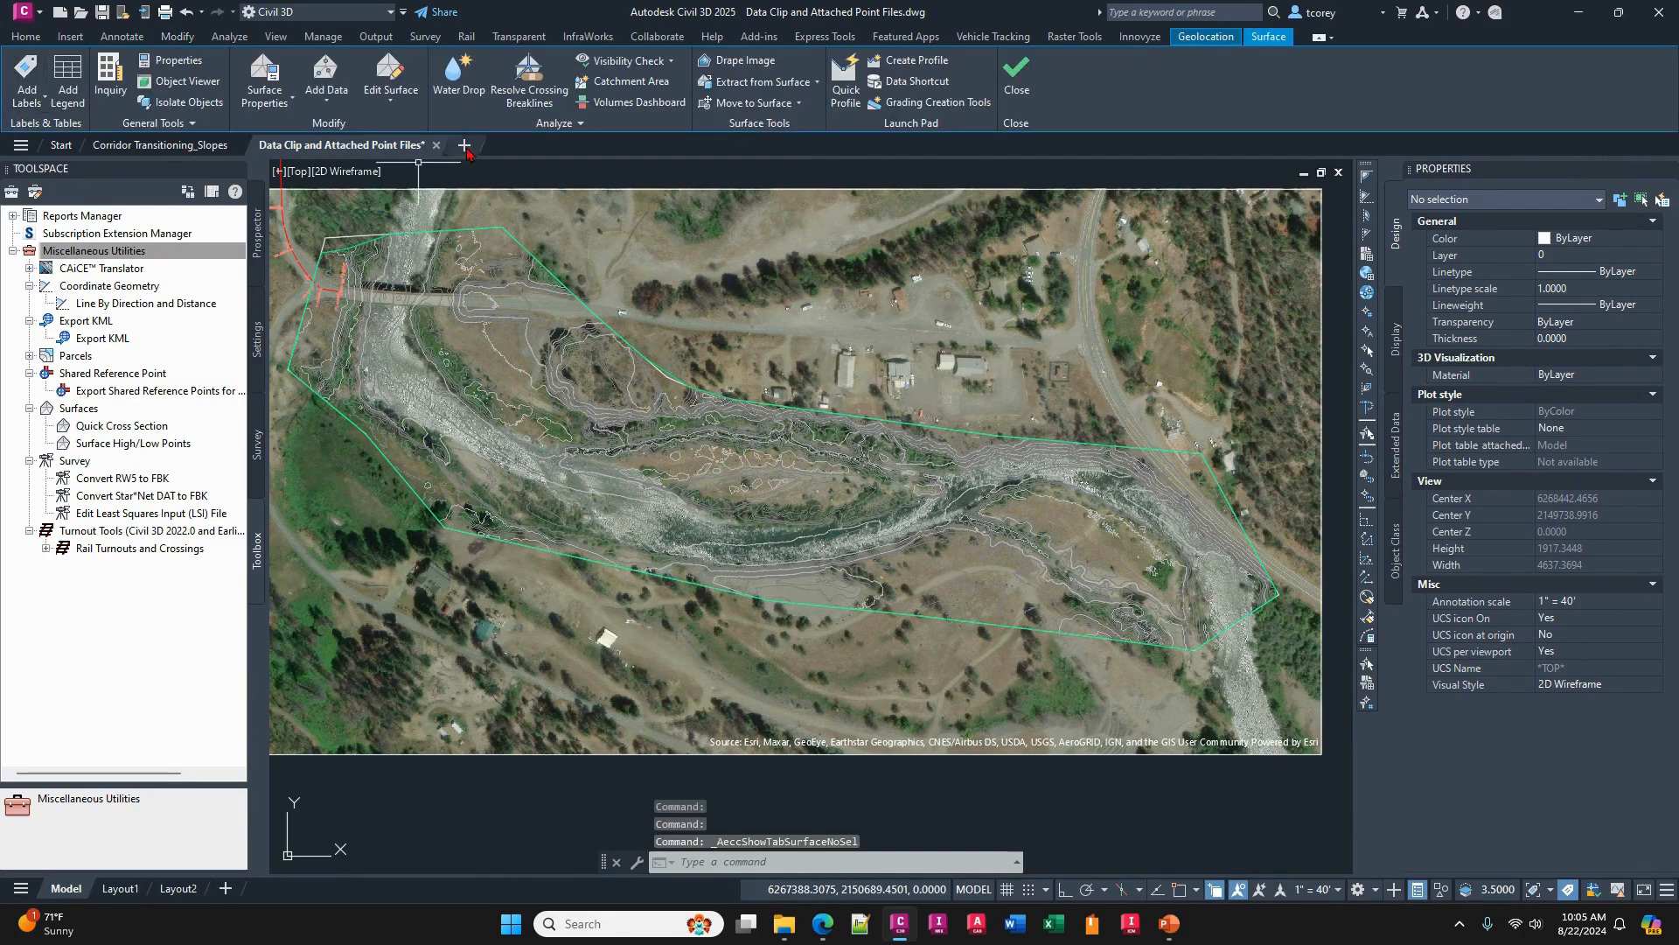
pyautogui.press('Escape')
pyautogui.press('Escape')
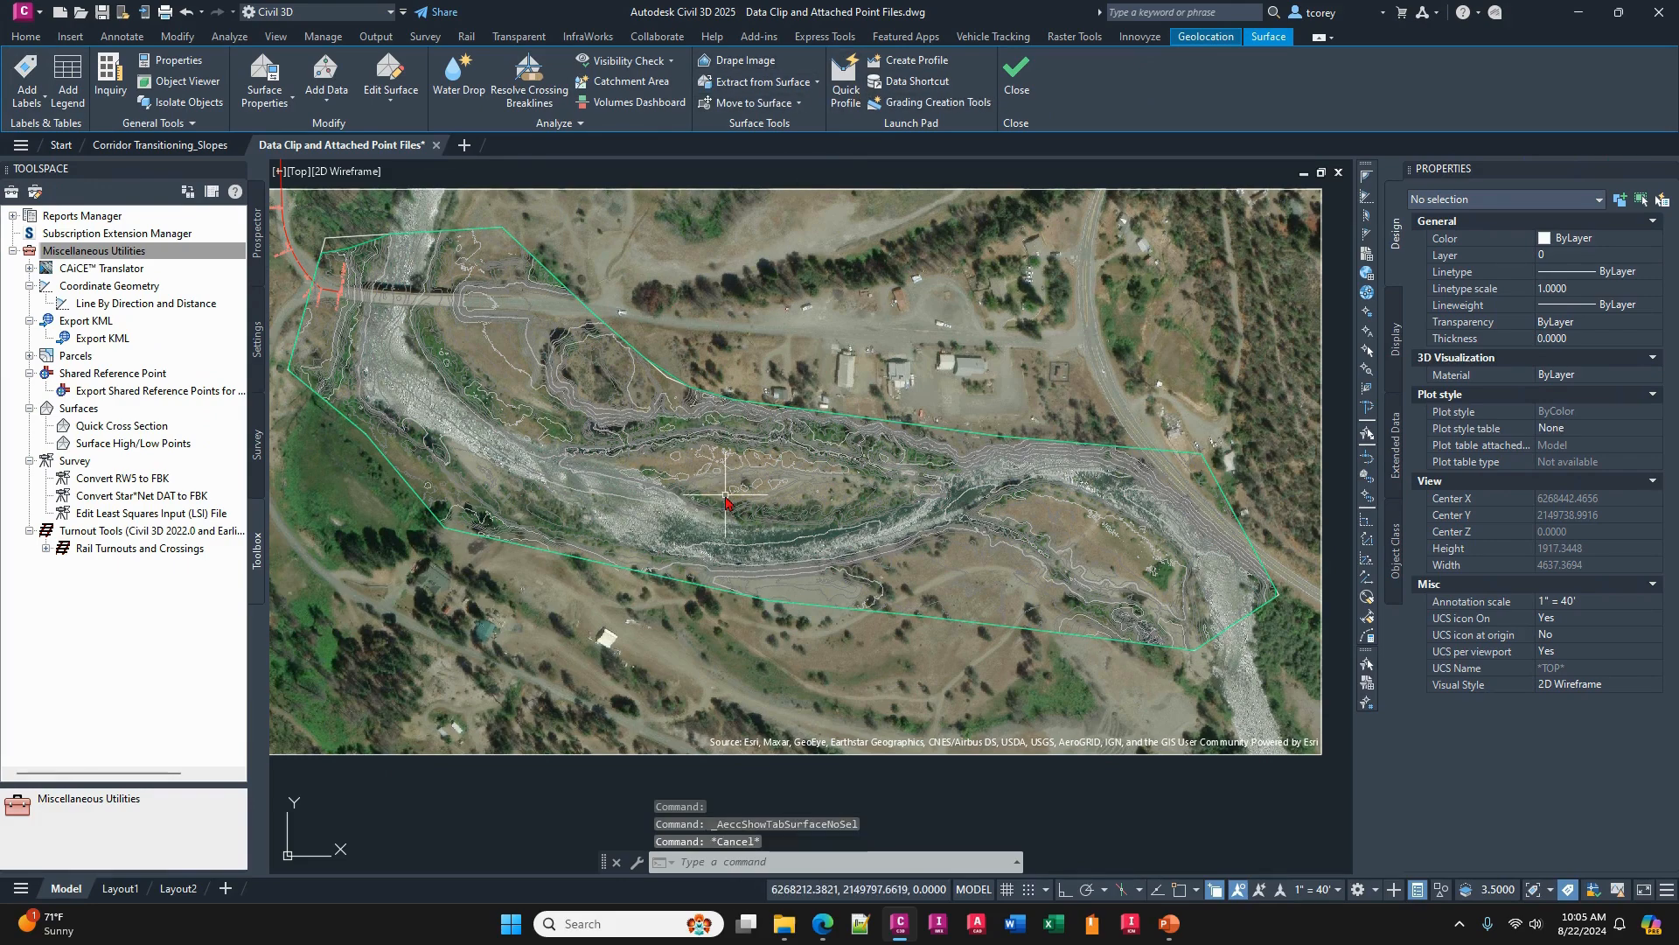
pyautogui.click(748, 444)
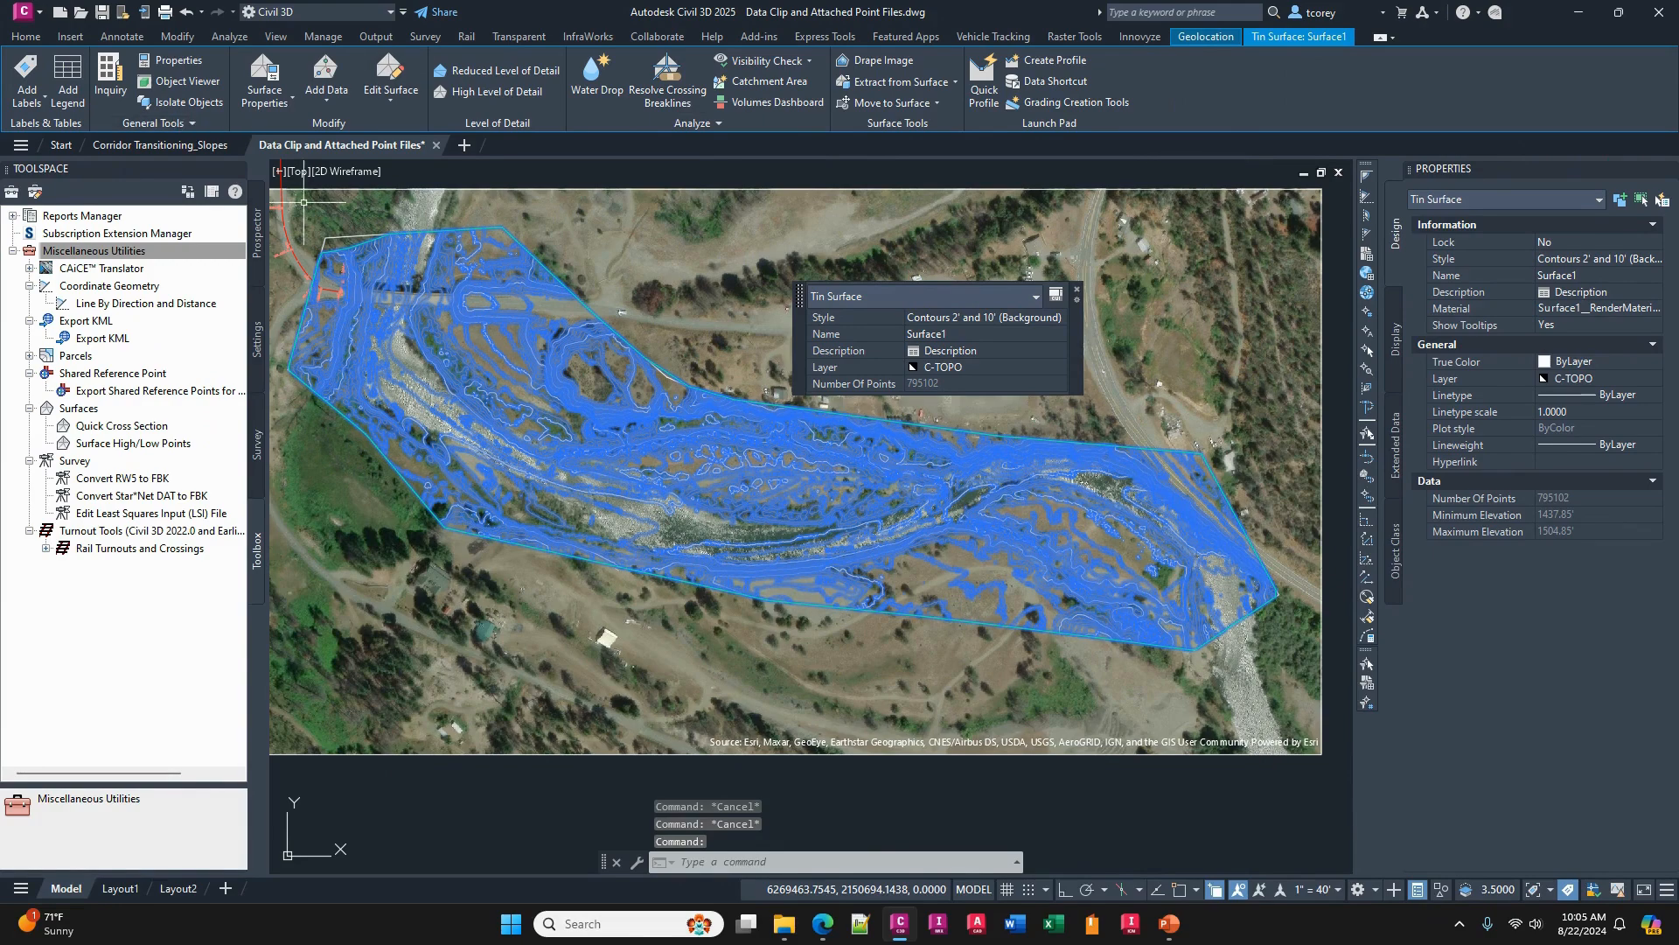
pyautogui.press('Escape')
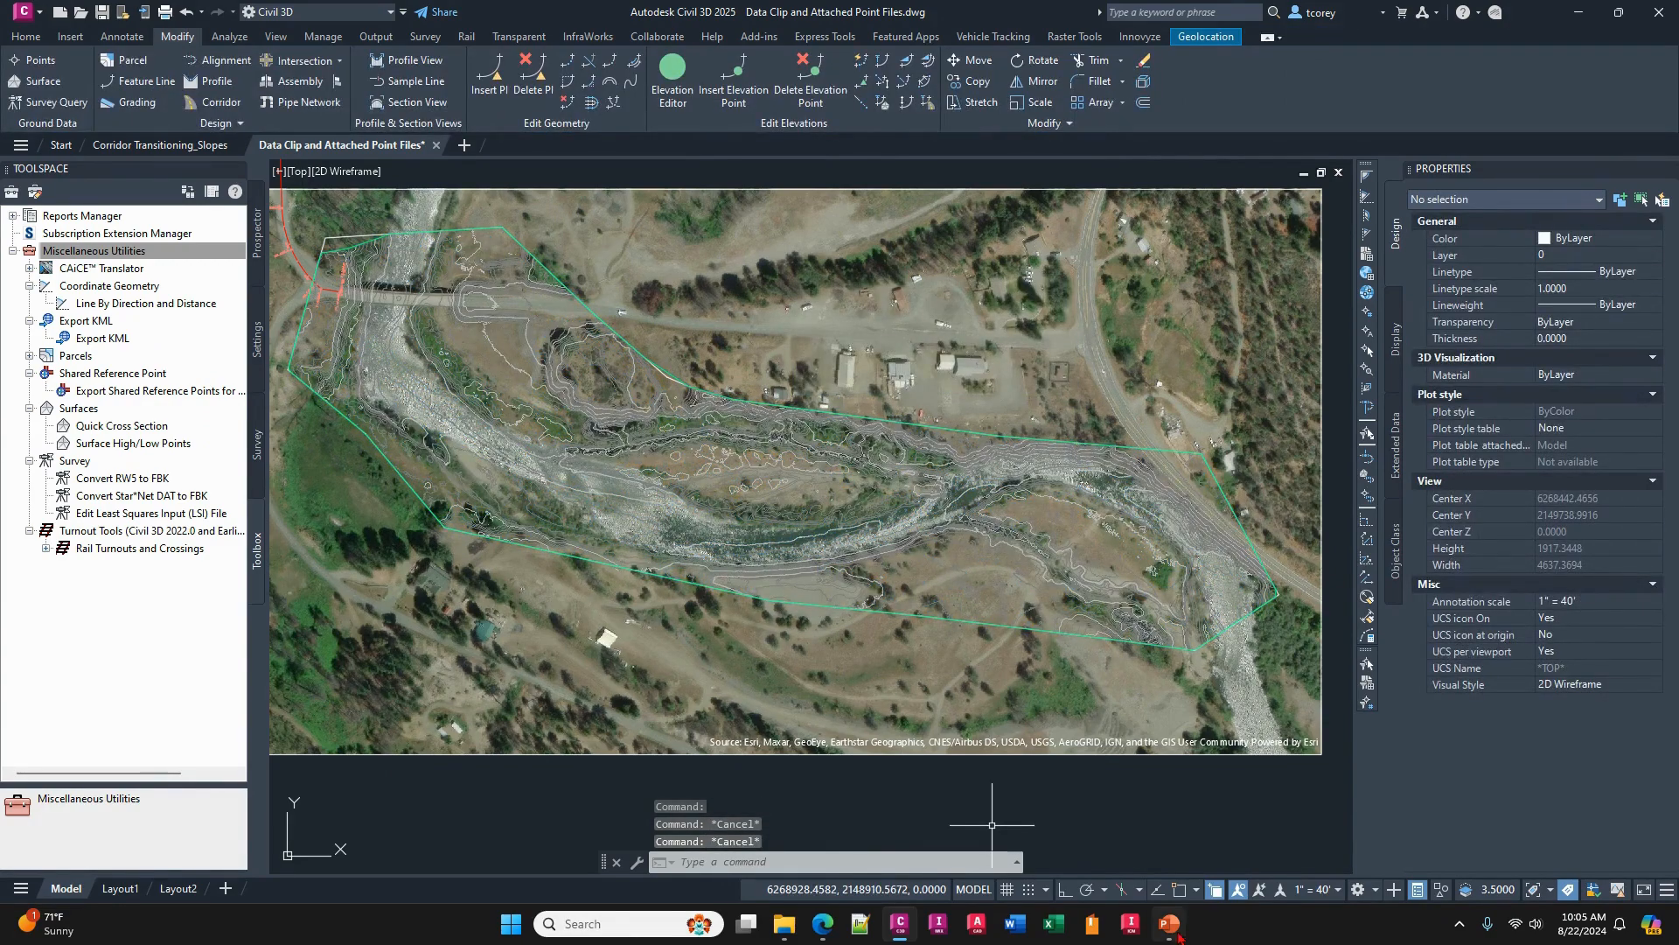
# - Switch to the Civil 3D Best Practices presentation in PowerPoint and highlight the bullet about turning off old pulldown menus
pyautogui.click(1170, 926)
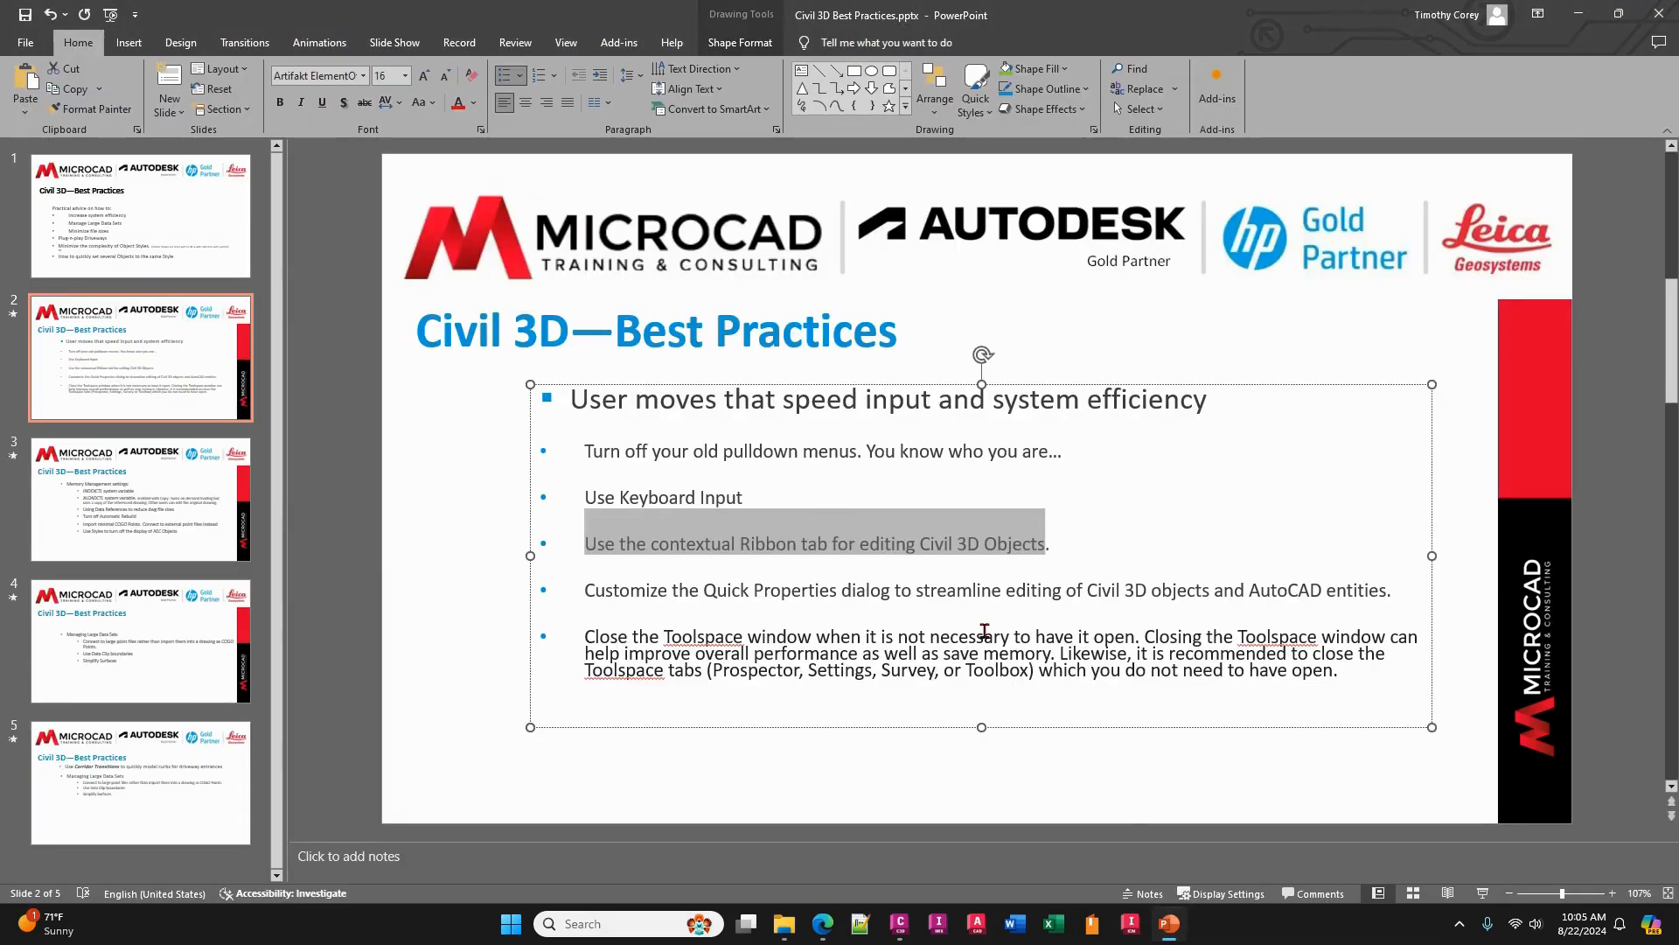
pyautogui.click(798, 452)
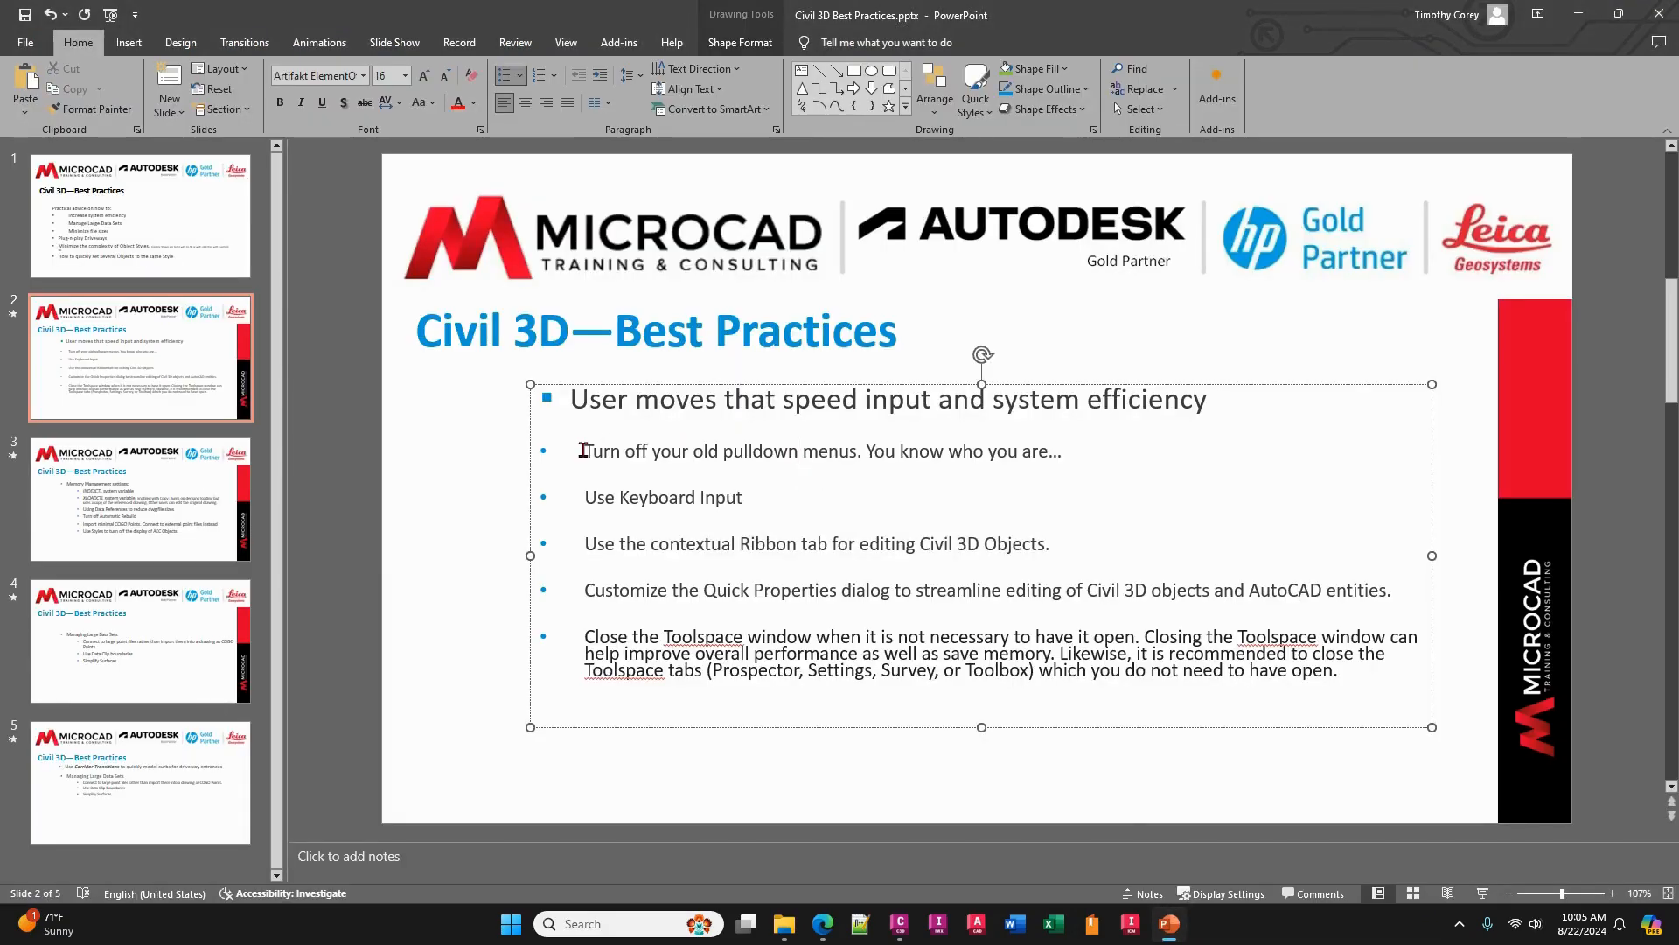
pyautogui.moveTo(580, 450); pyautogui.dragTo(1063, 456)
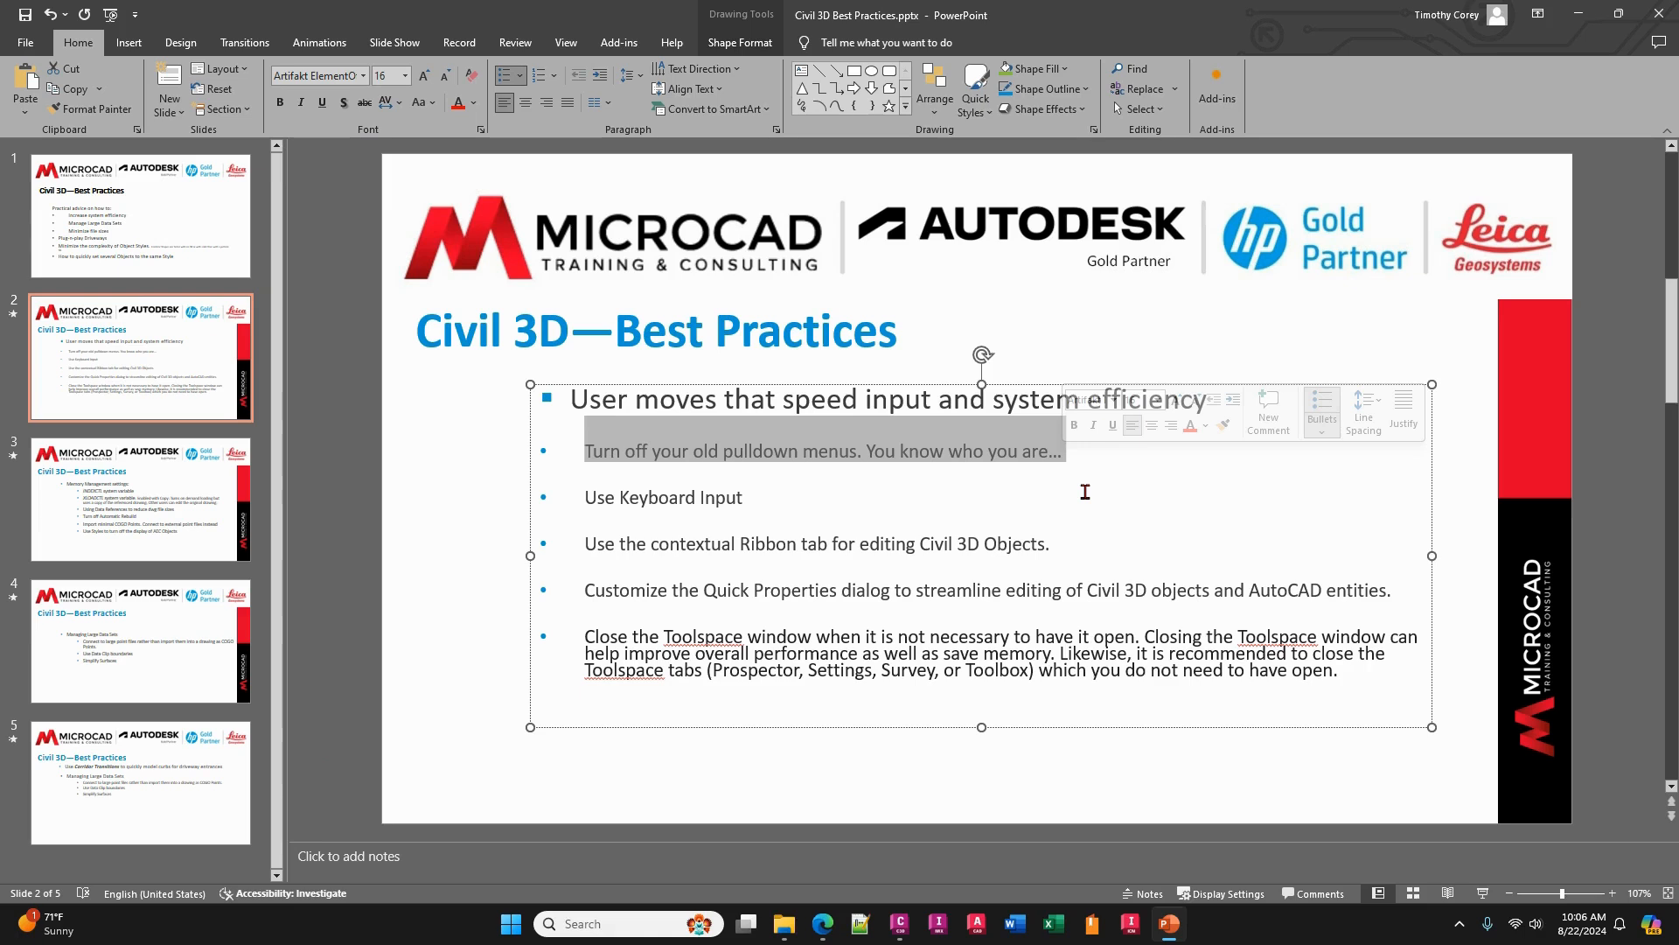
pyautogui.click(767, 507)
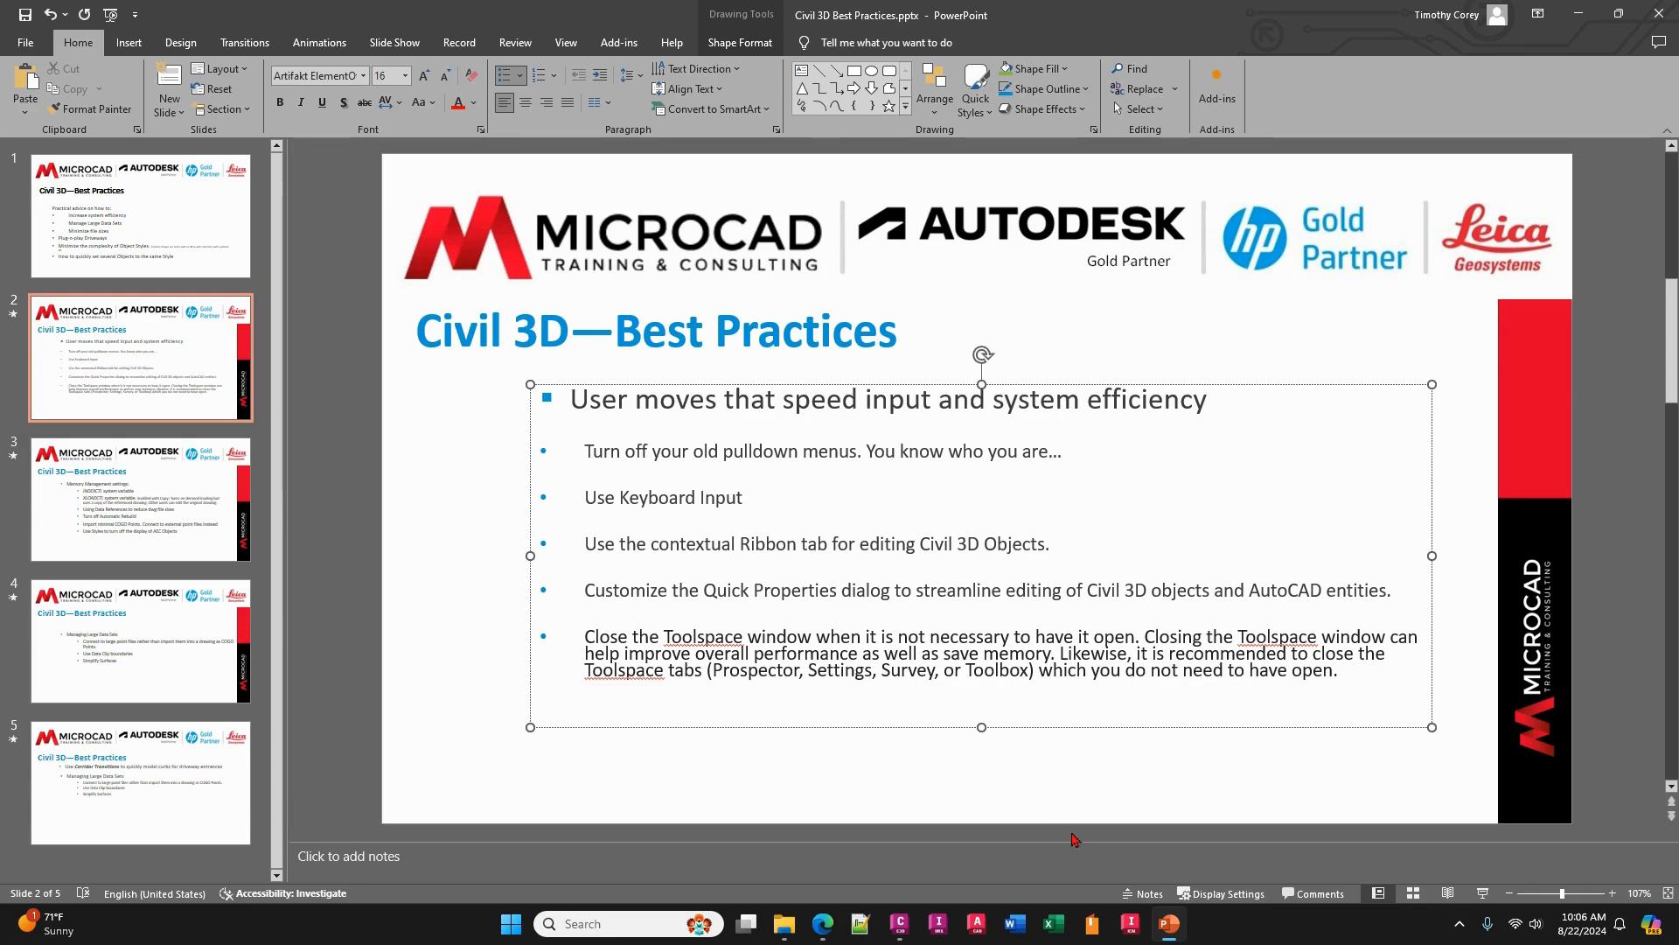
# - Switch to the Corridor Transitioning_Slopes drawing in Civil 3D, start EXPORTCORRIDORTOSOLIDS from the command suggestions for E, and cancel it
pyautogui.moveTo(902, 931)
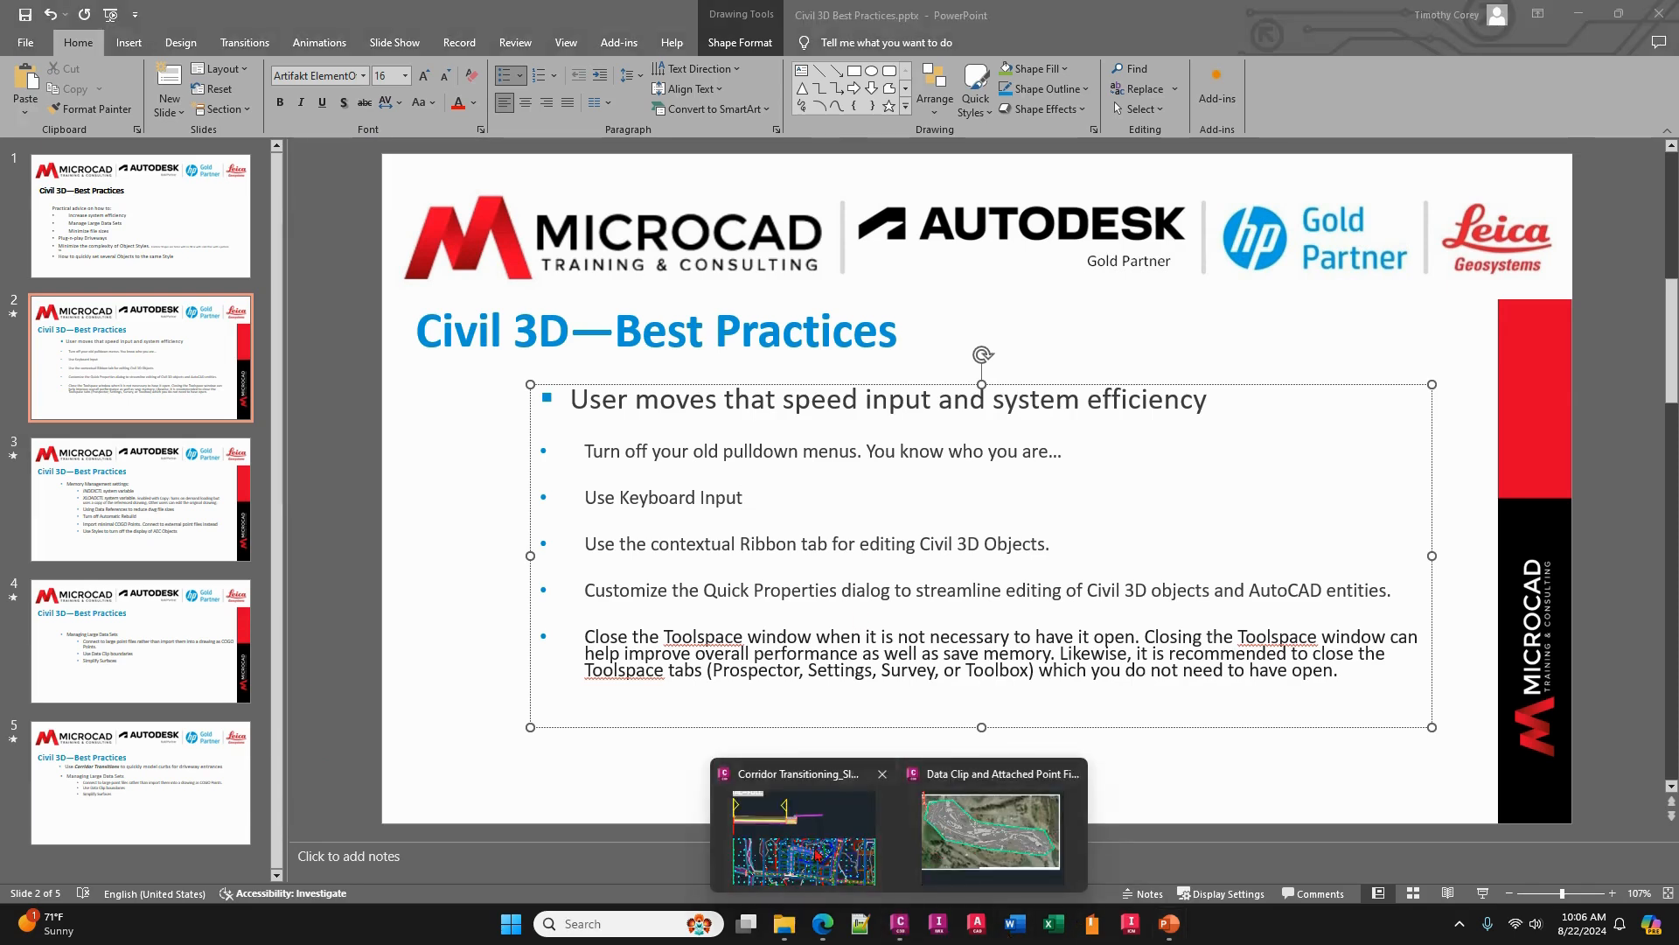
pyautogui.click(861, 827)
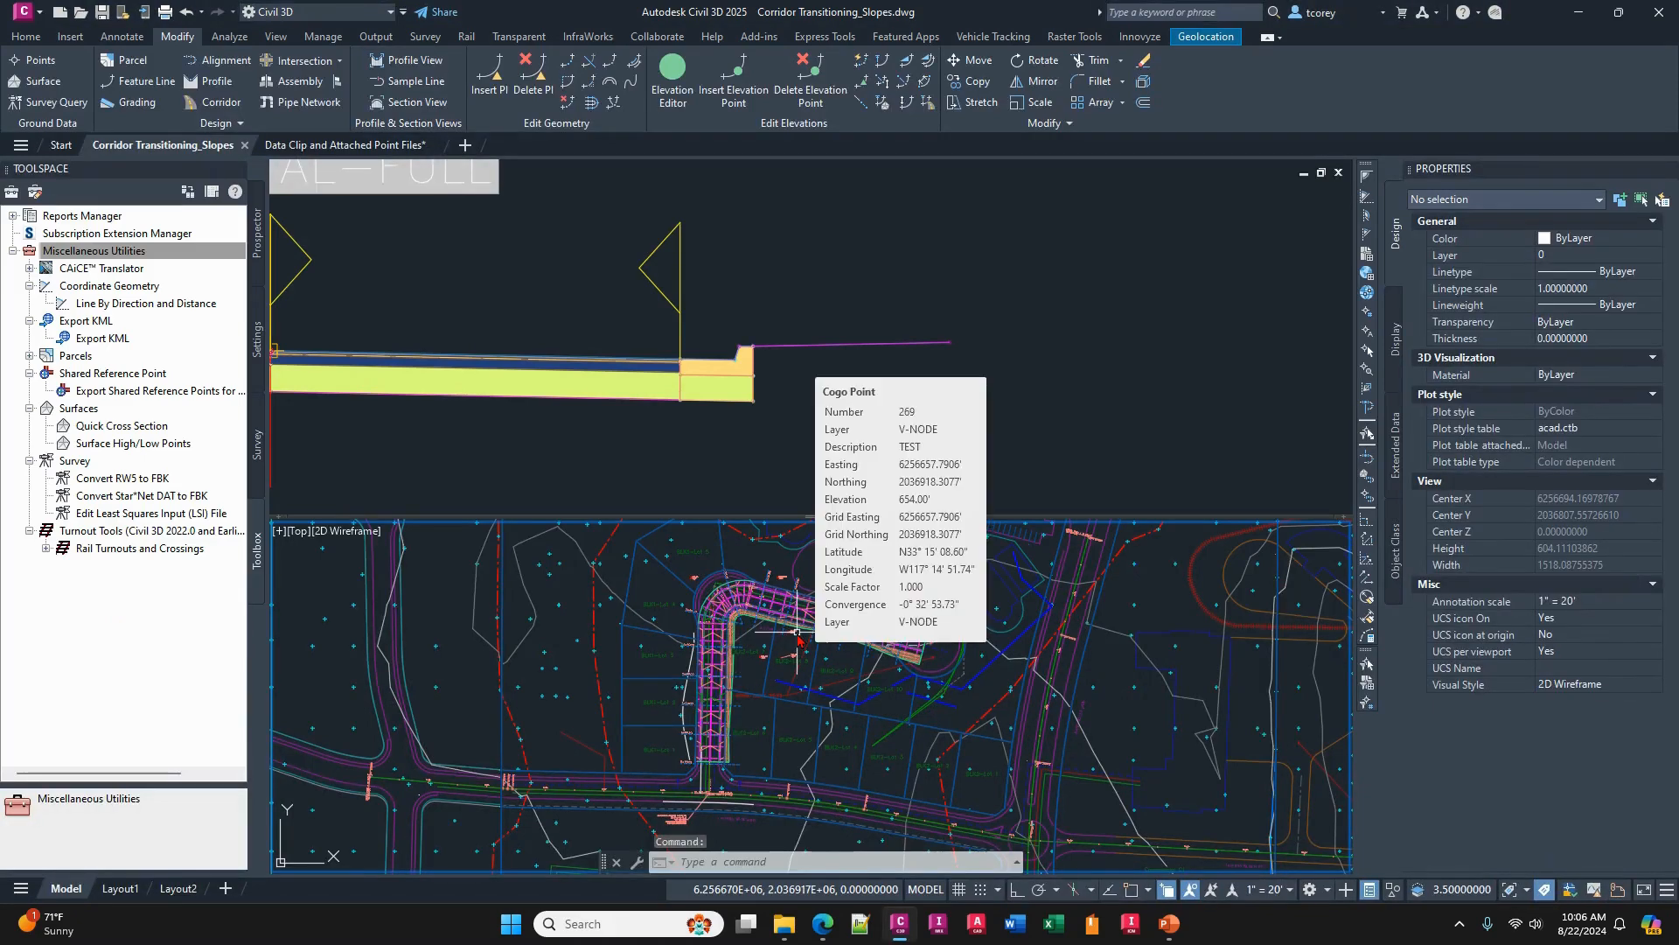
pyautogui.write('E')
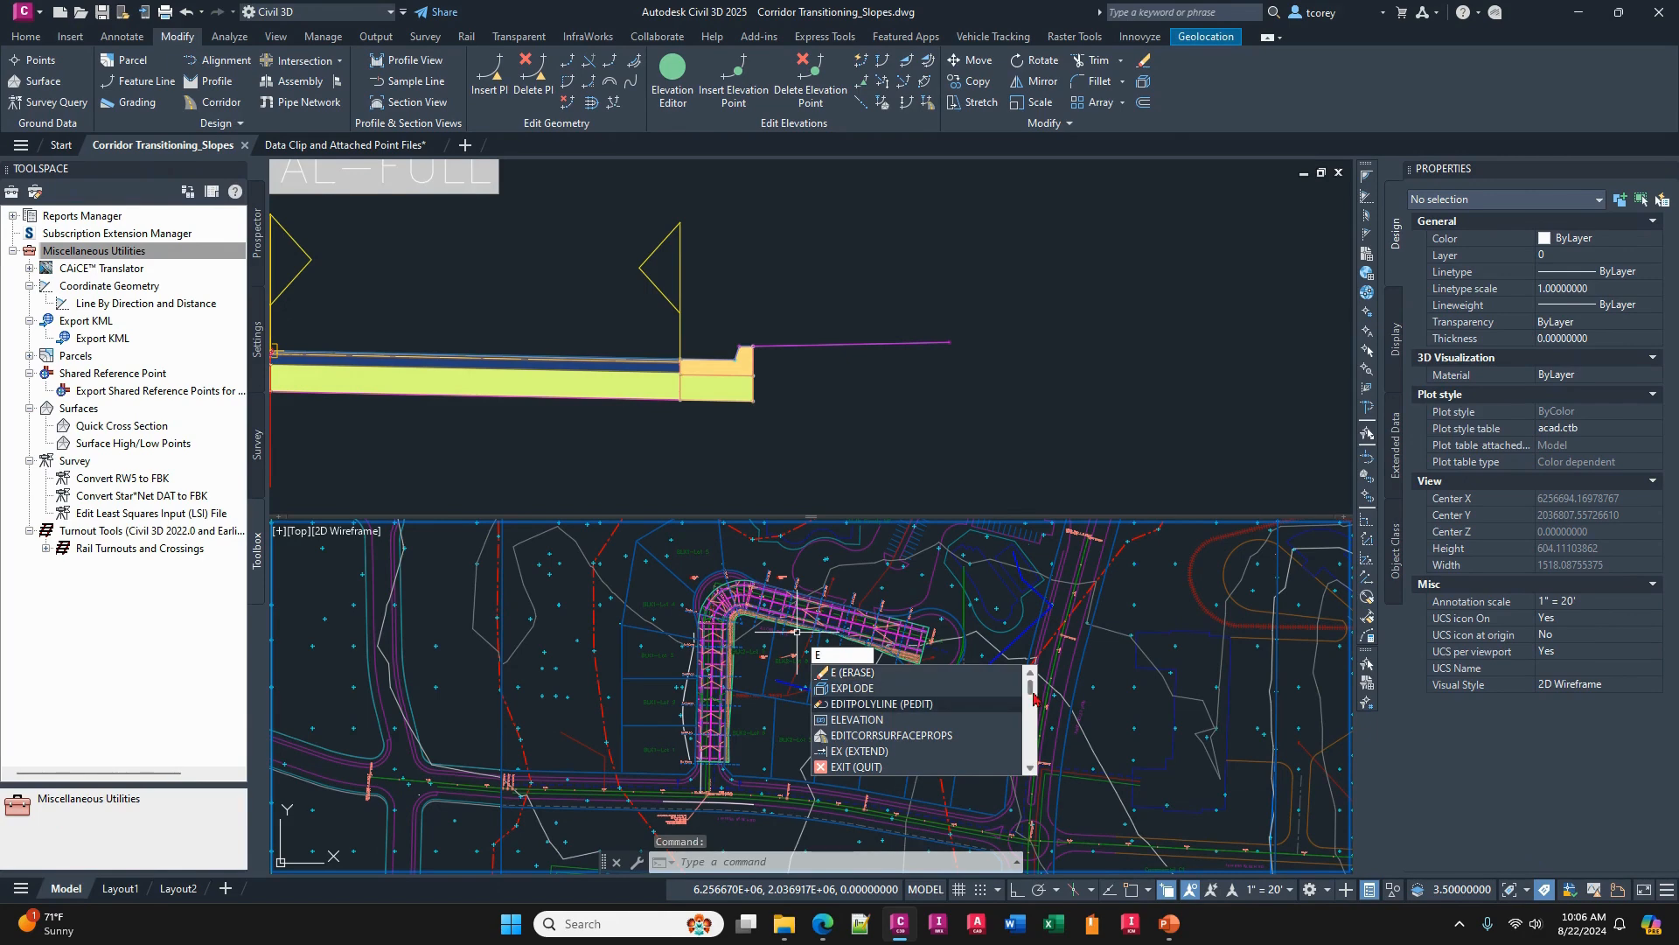
pyautogui.moveTo(1033, 695); pyautogui.dragTo(1028, 757)
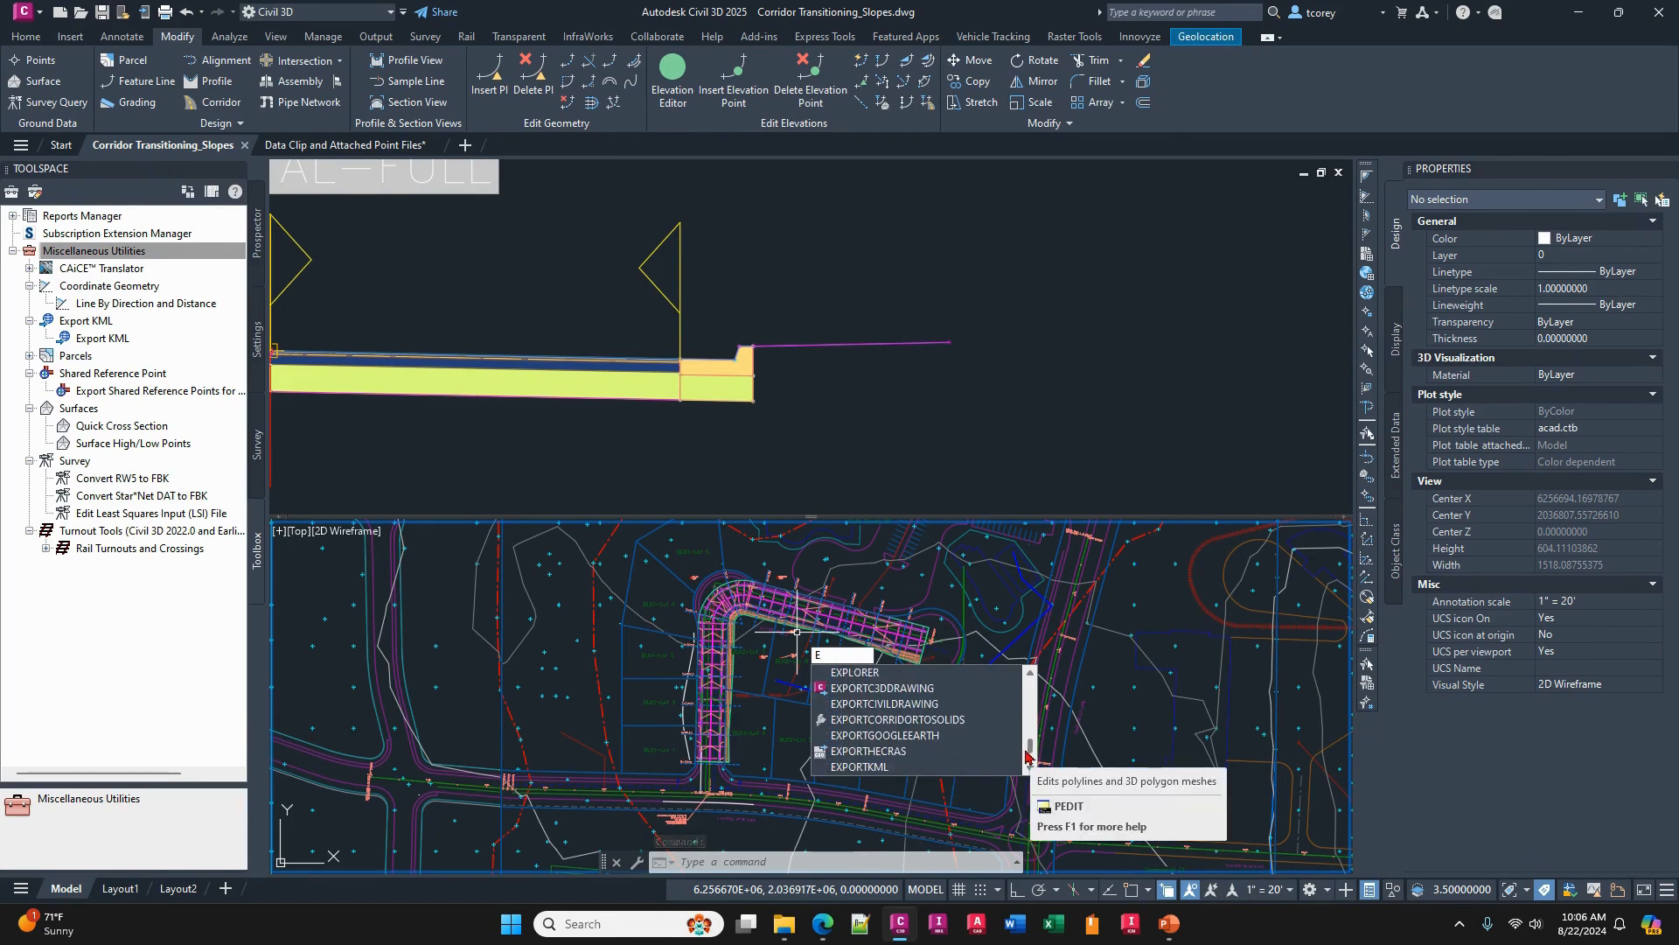
pyautogui.click(945, 720)
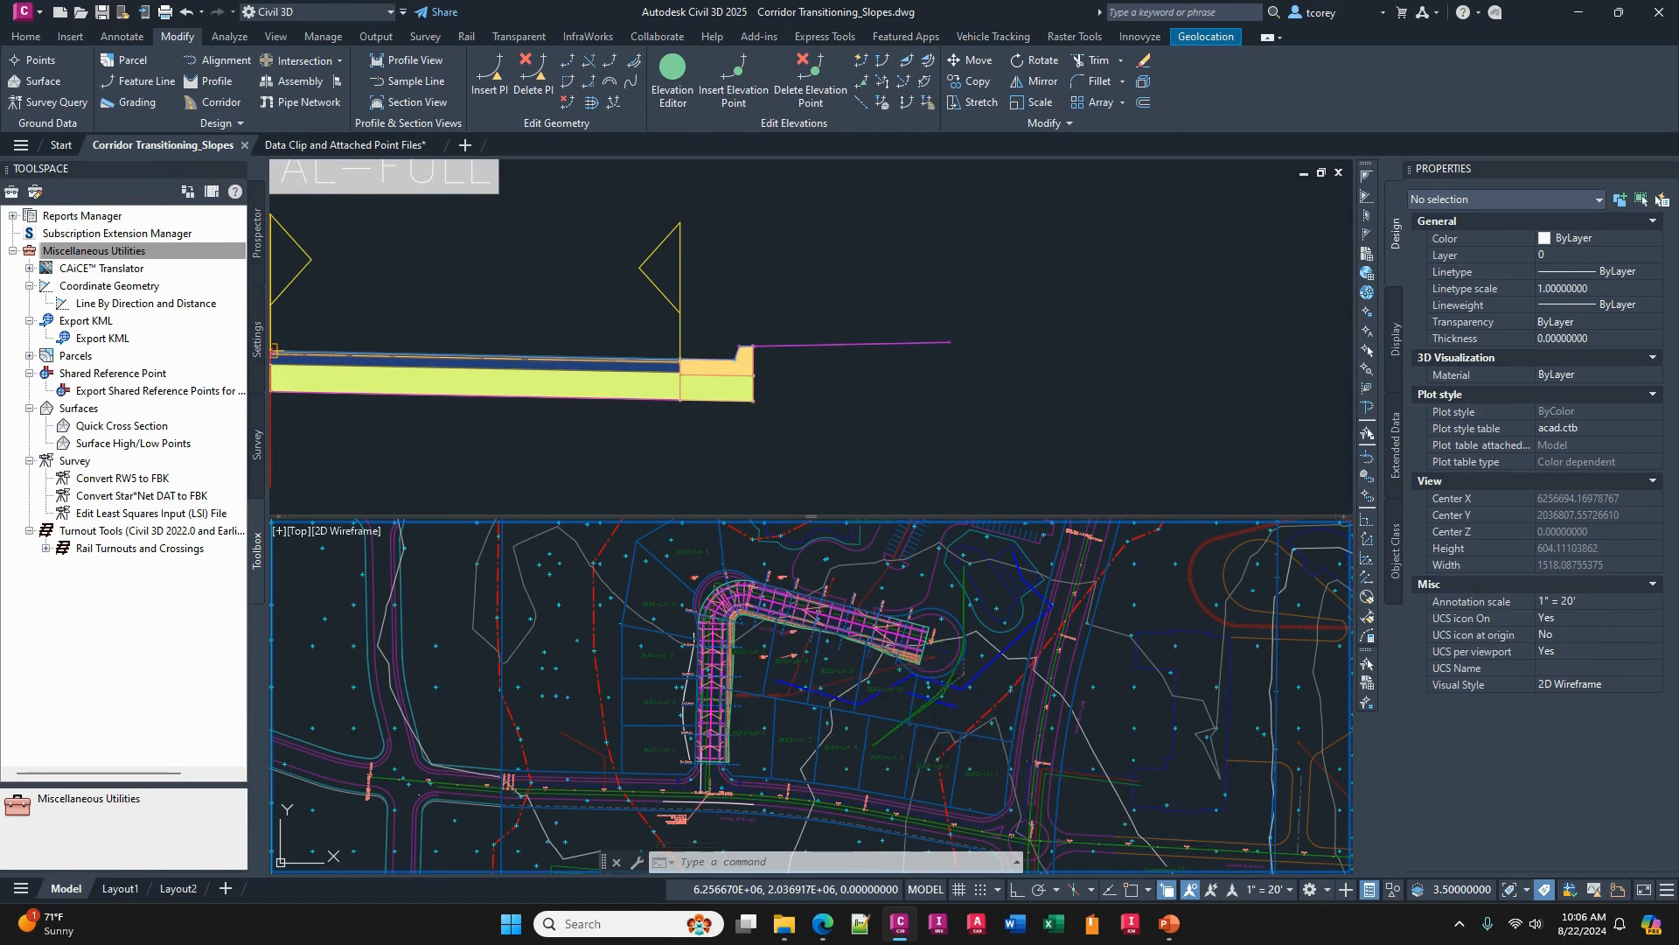
pyautogui.press('Escape')
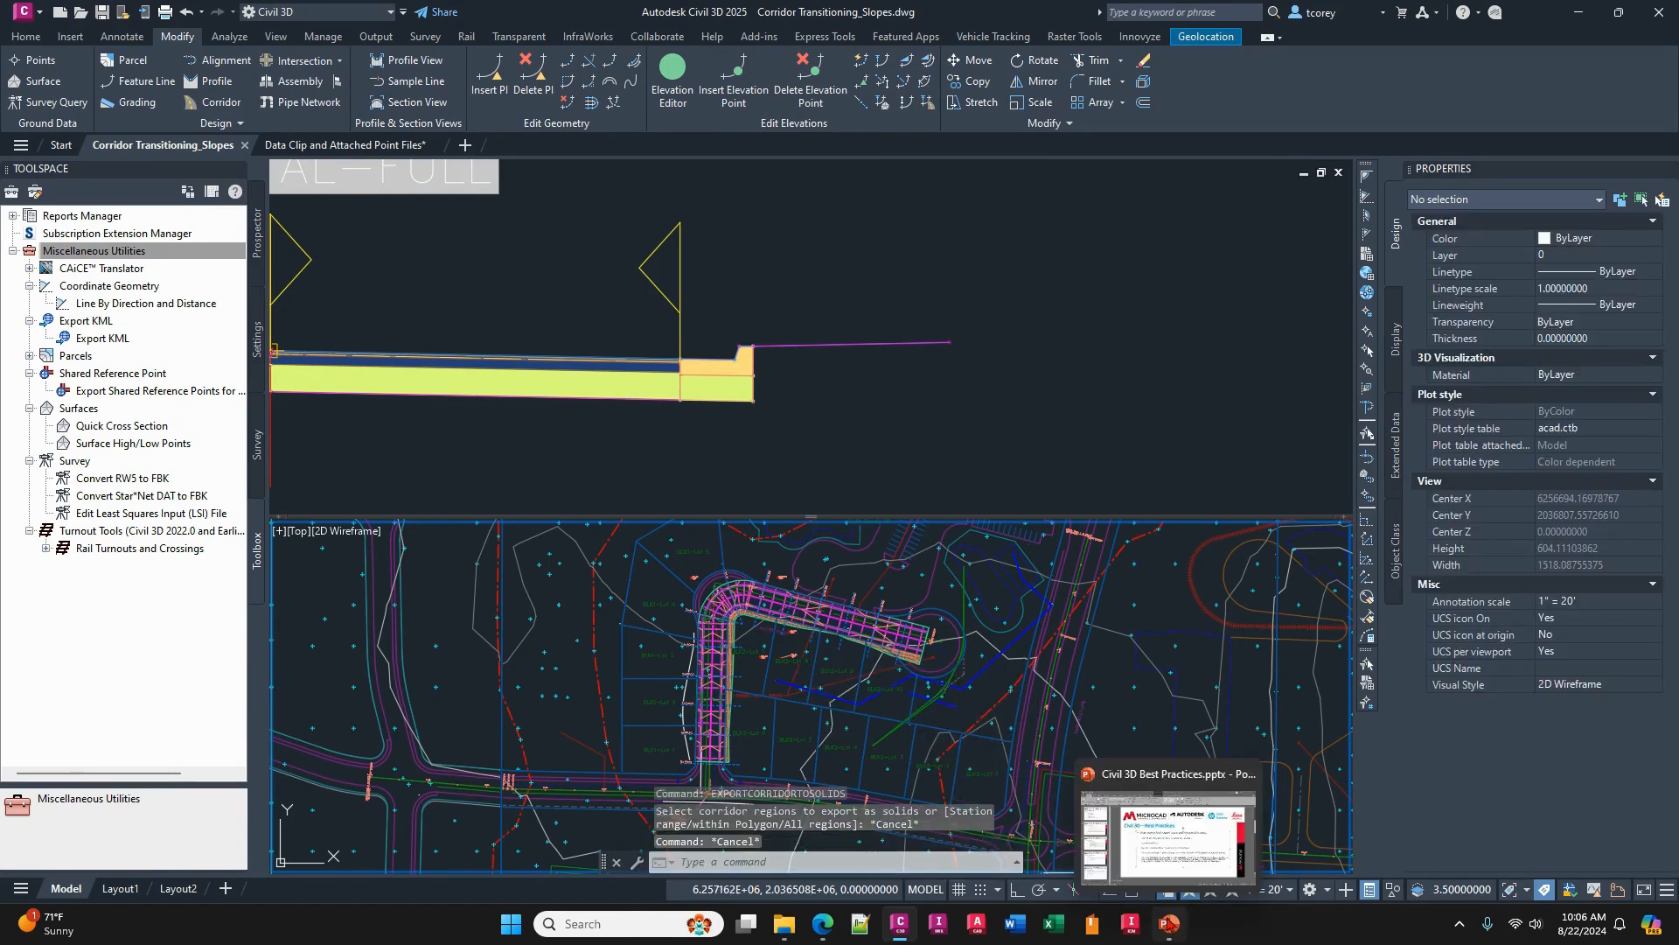
# - Switch back to PowerPoint and highlight the beginning of the bullet about customizing the Quick Properties dialog
pyautogui.click(1171, 925)
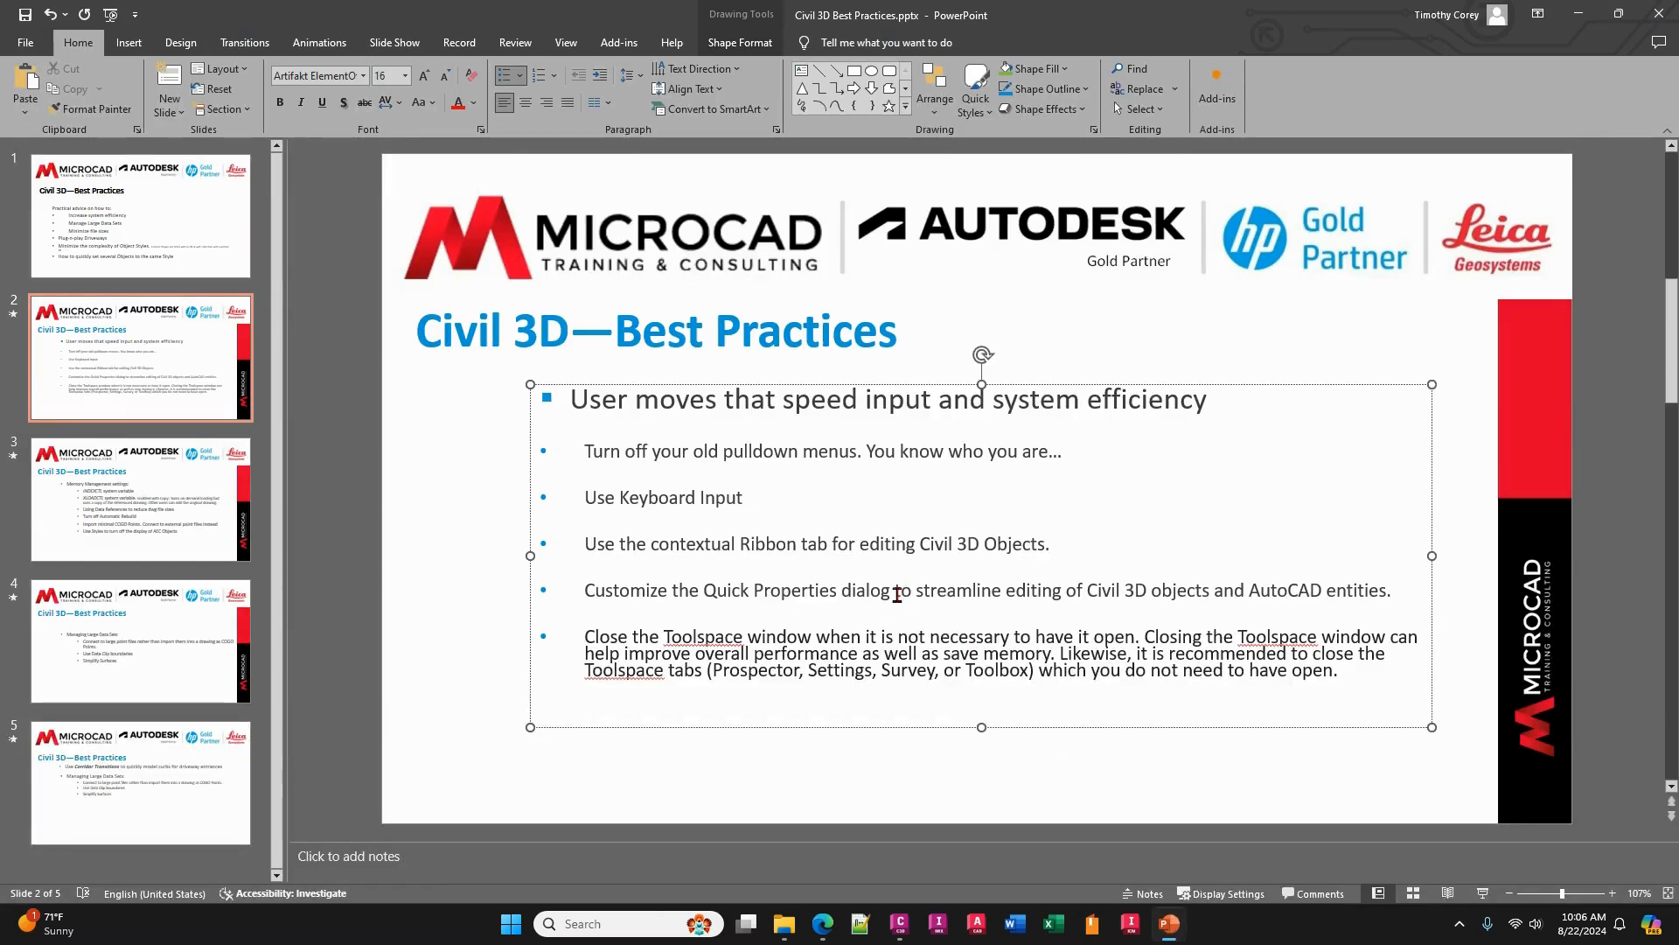
pyautogui.moveTo(584, 587); pyautogui.dragTo(914, 601)
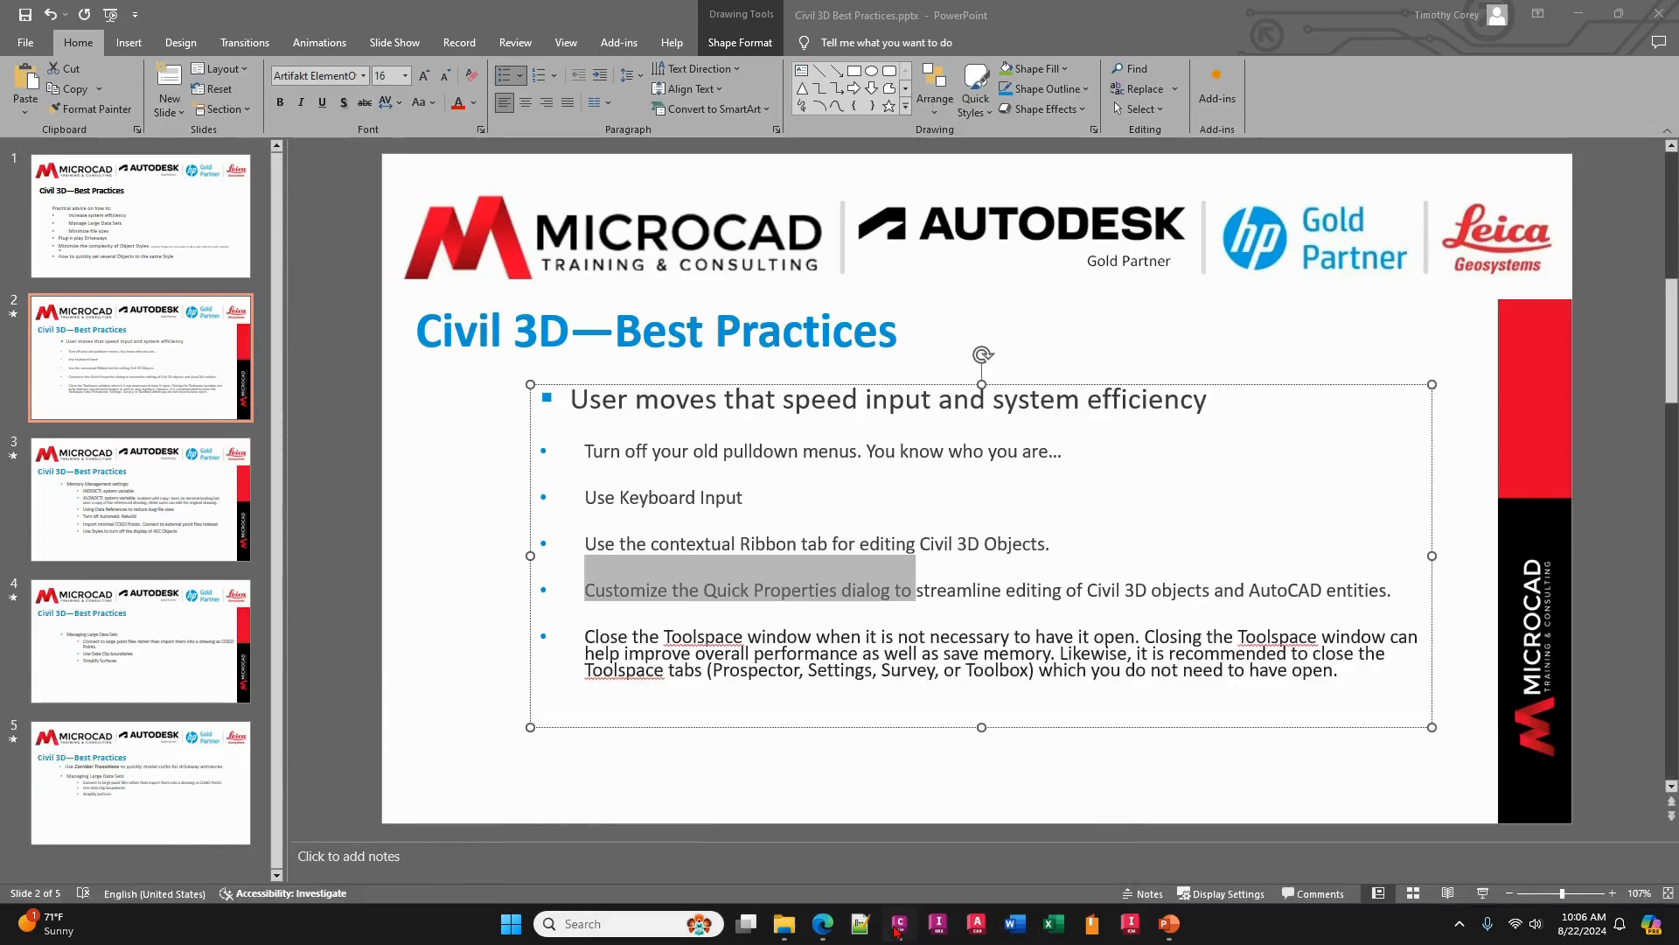
# - Return to the Corridor Transitioning_Slopes drawing in Civil 3D and examine the Quick Properties of the Base-Proposed Engineering external reference
pyautogui.moveTo(899, 926)
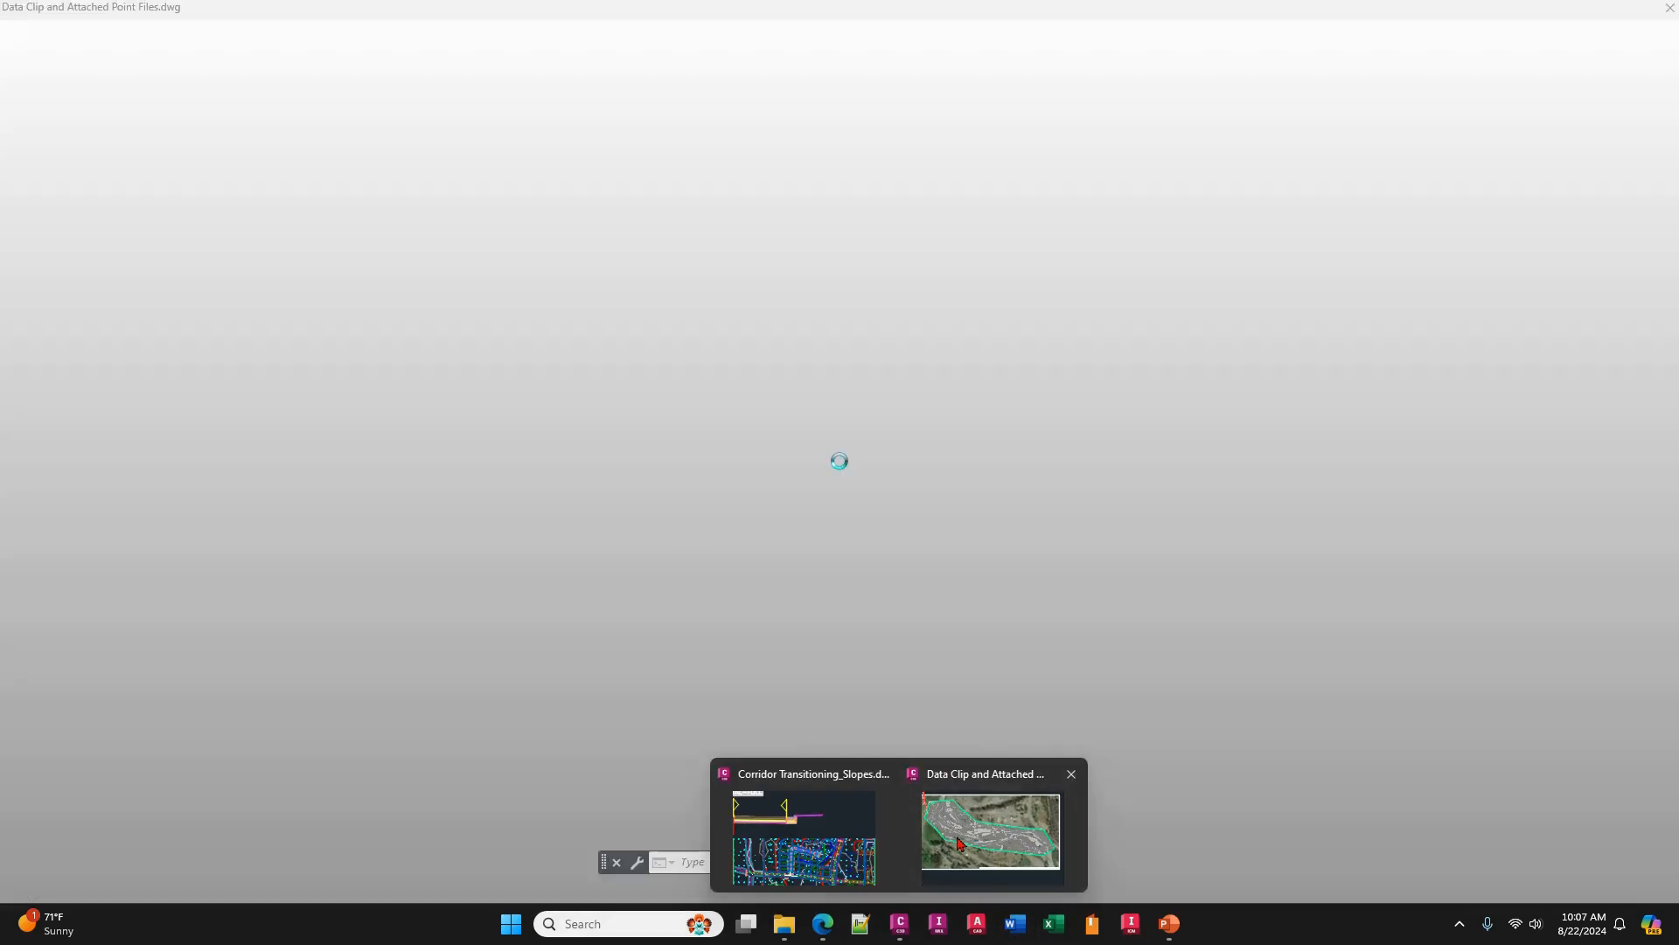
pyautogui.click(959, 844)
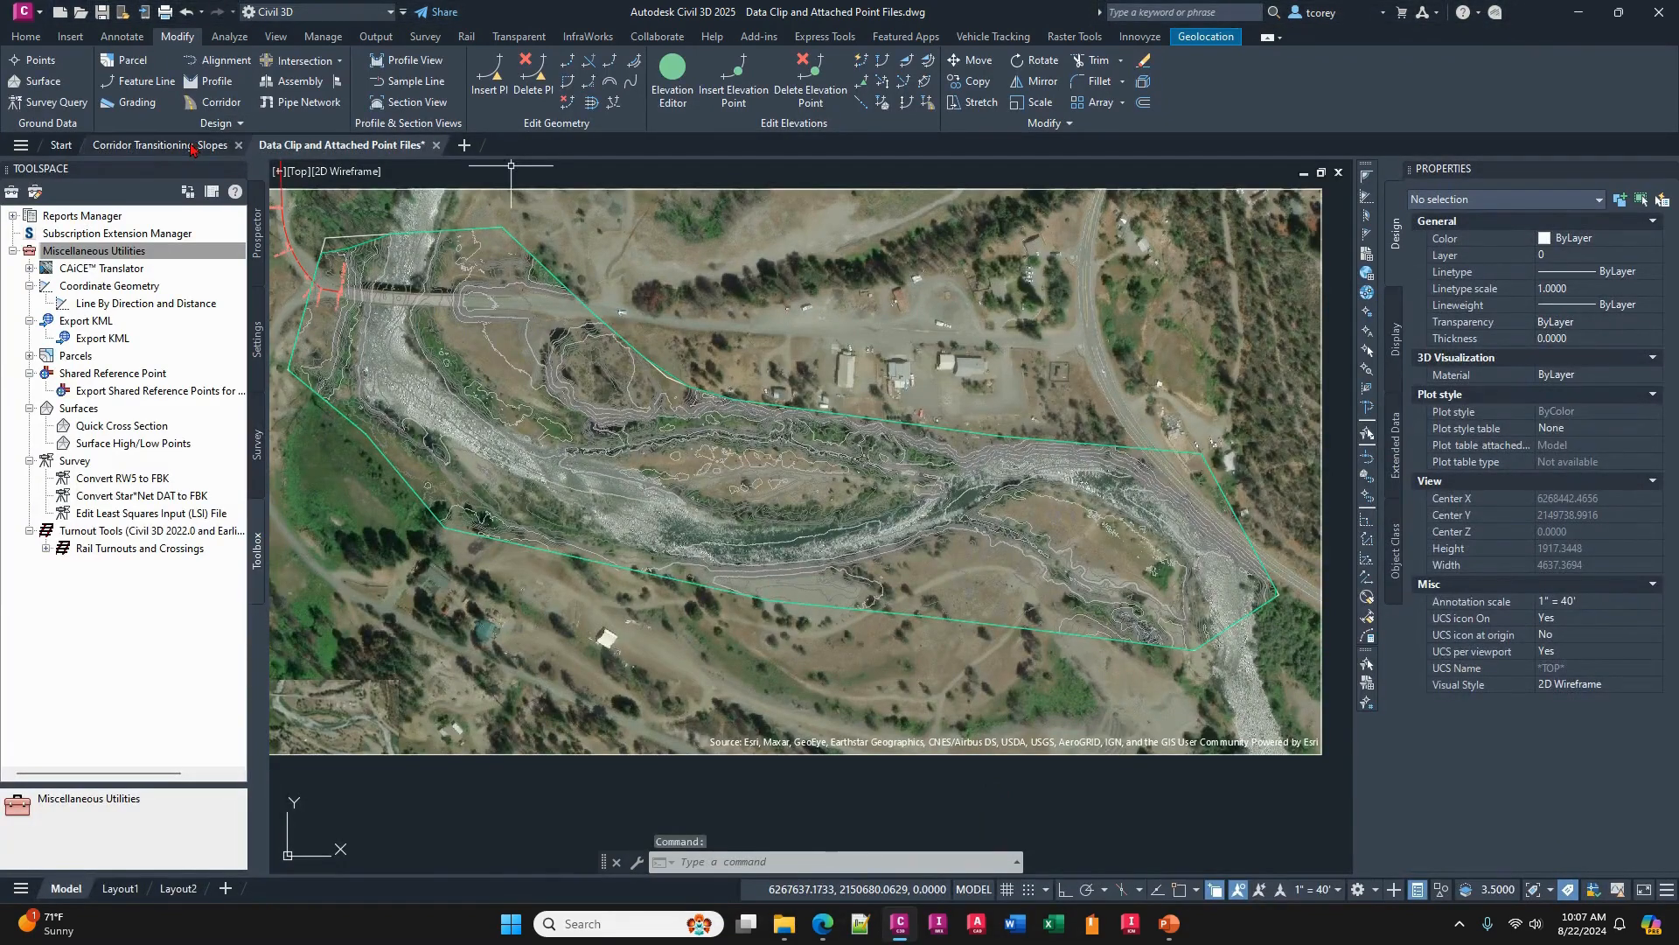
pyautogui.click(192, 146)
pyautogui.moveTo(818, 661); pyautogui.dragTo(802, 627, button='middle')
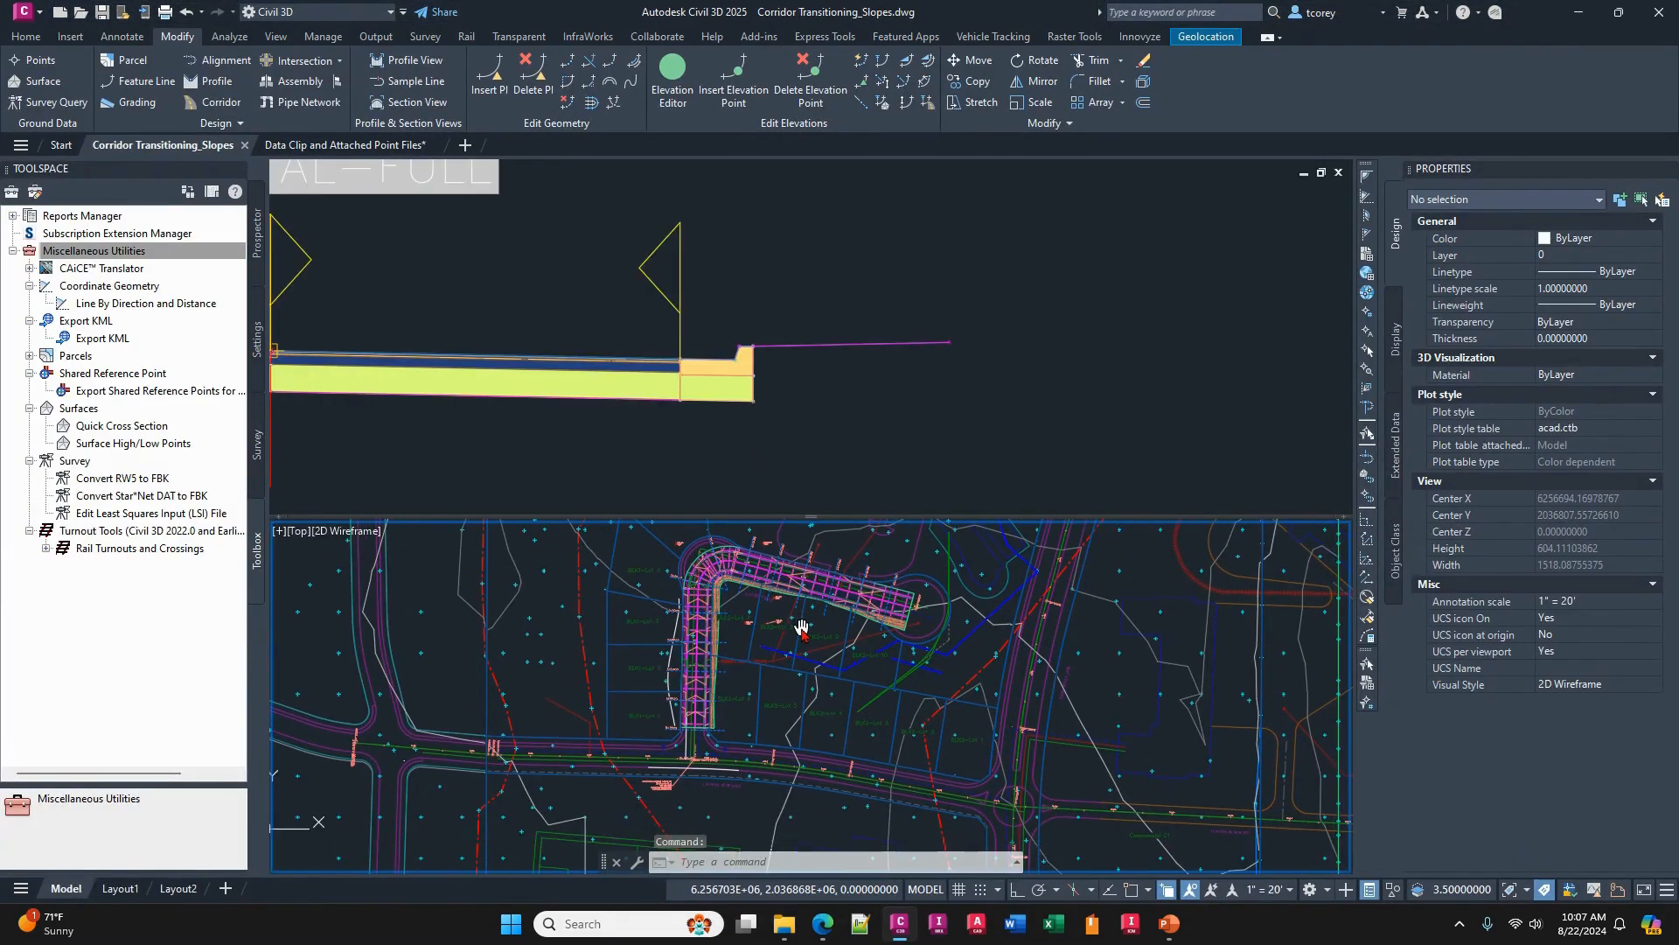
pyautogui.scroll(3, 800, 623)
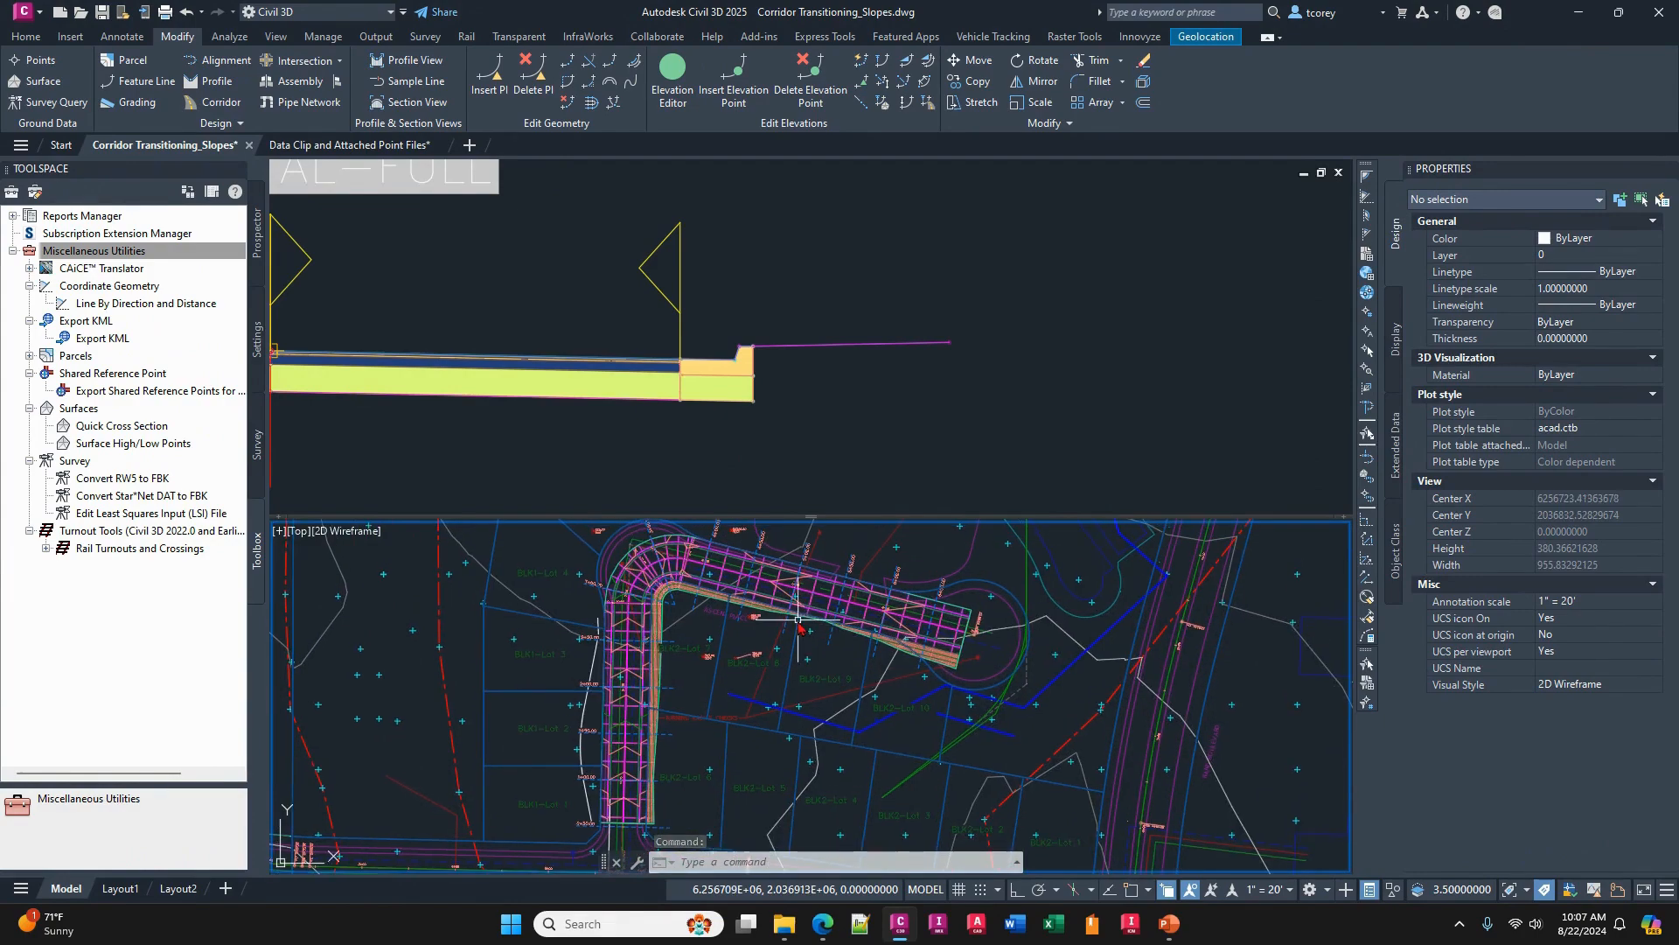
pyautogui.click(1046, 586)
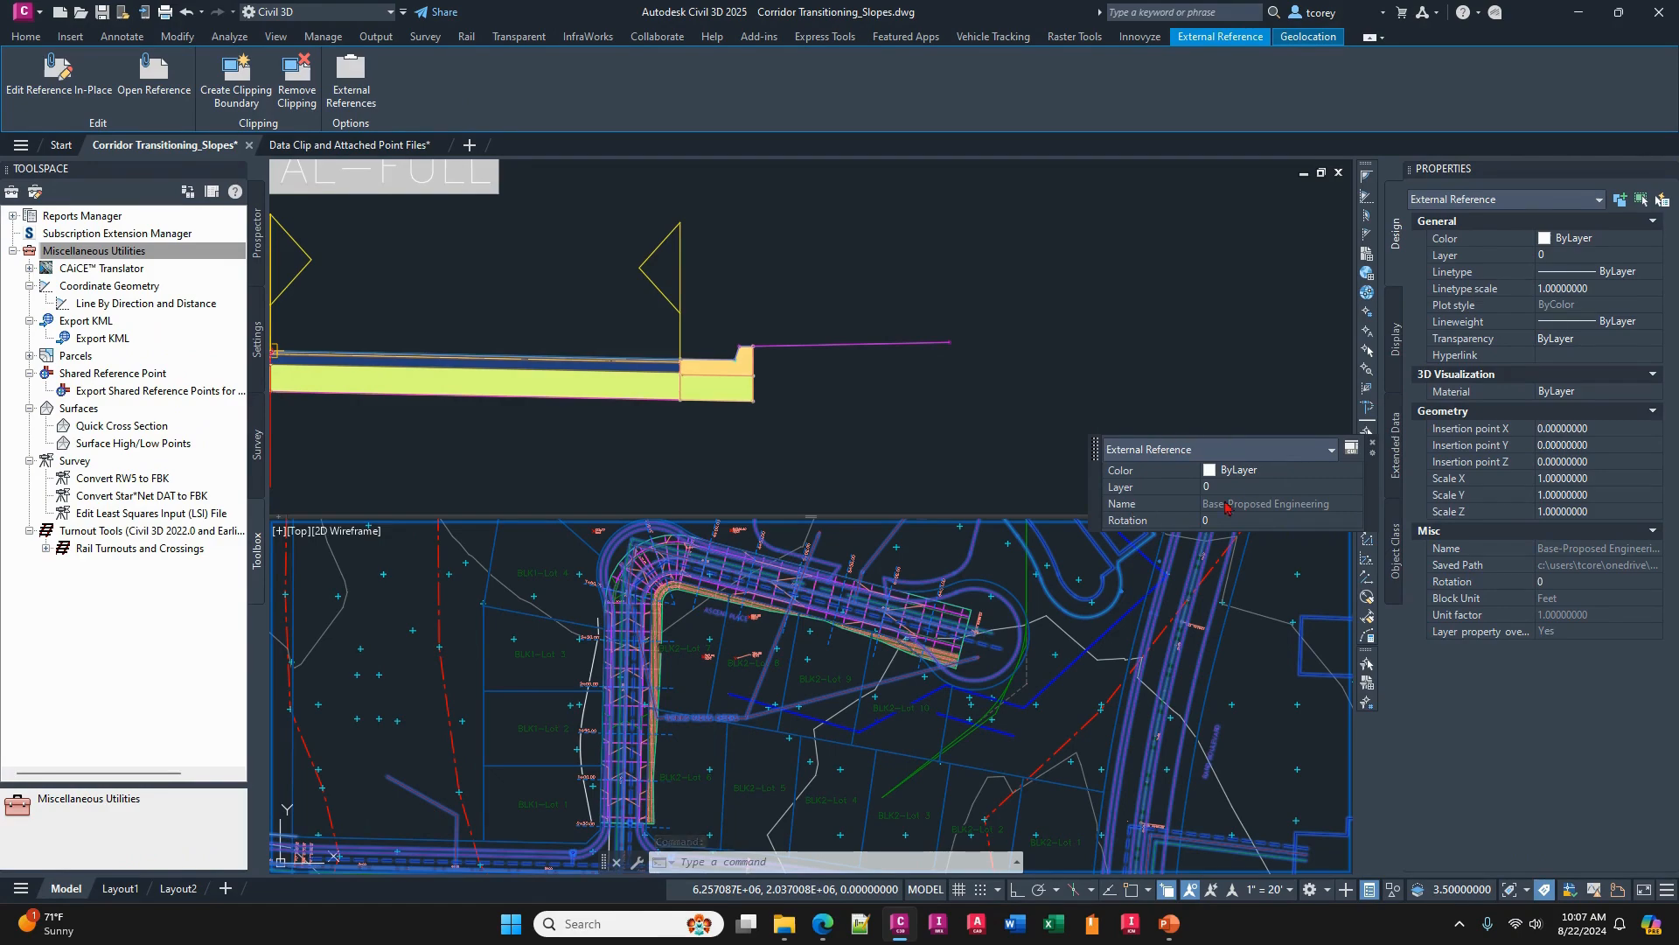
pyautogui.press('Escape')
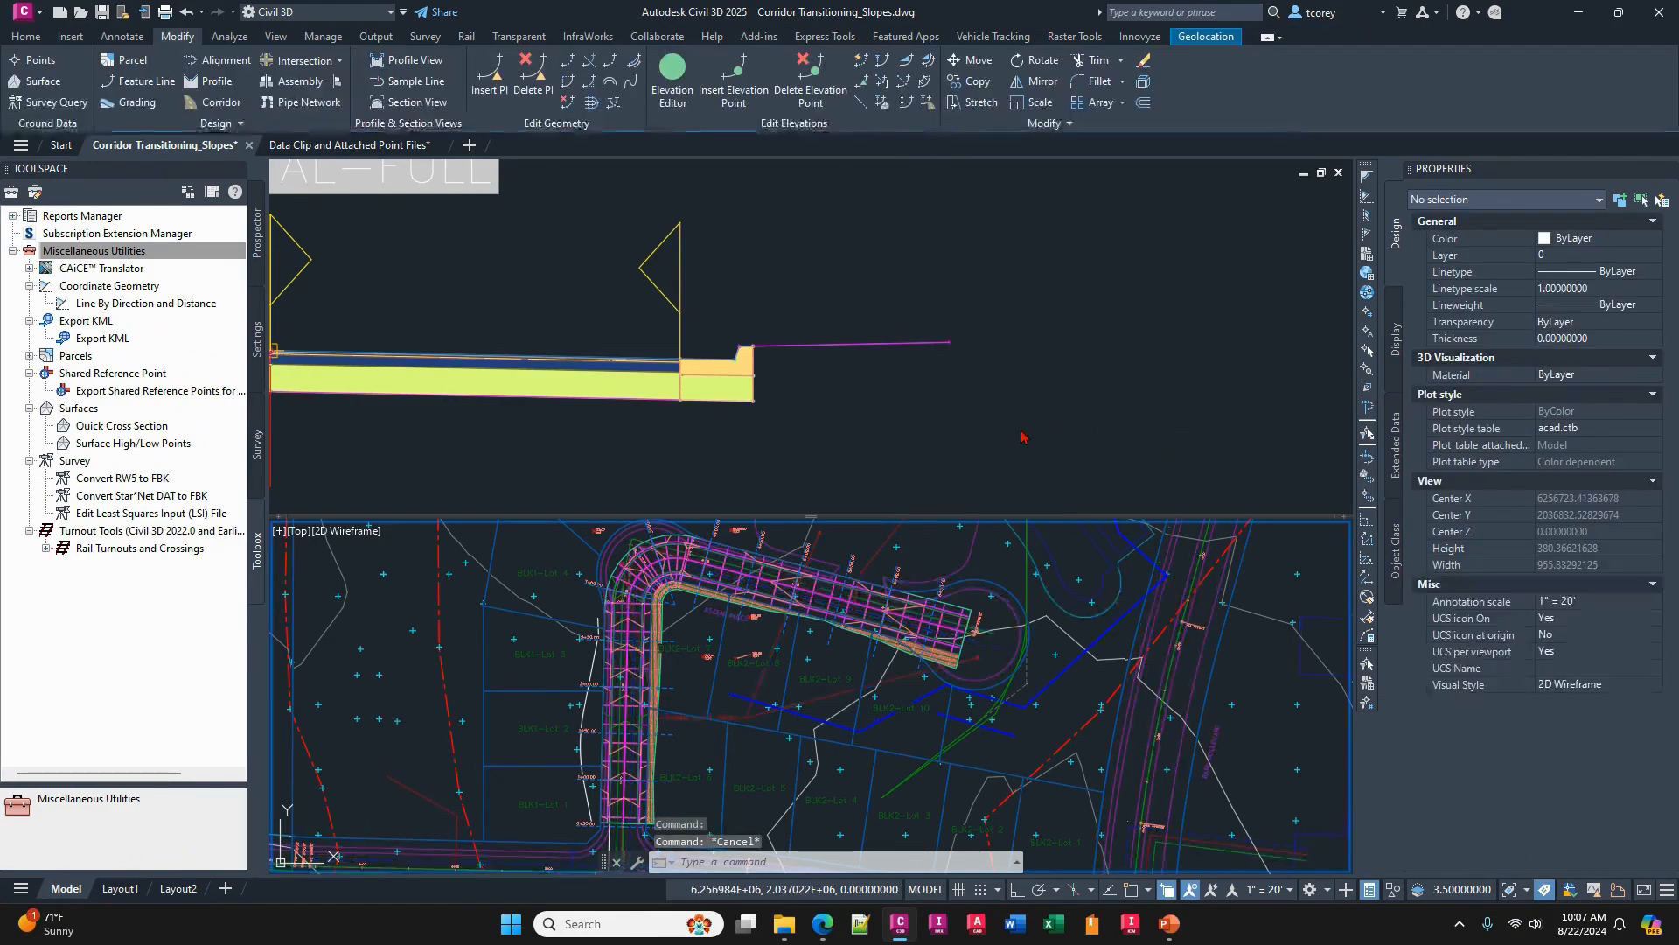
pyautogui.press('Escape')
# - Customize the Quick Properties for assemblies, starting from the Residential-Full assembly, so that they include Code Set Style
pyautogui.click(548, 314)
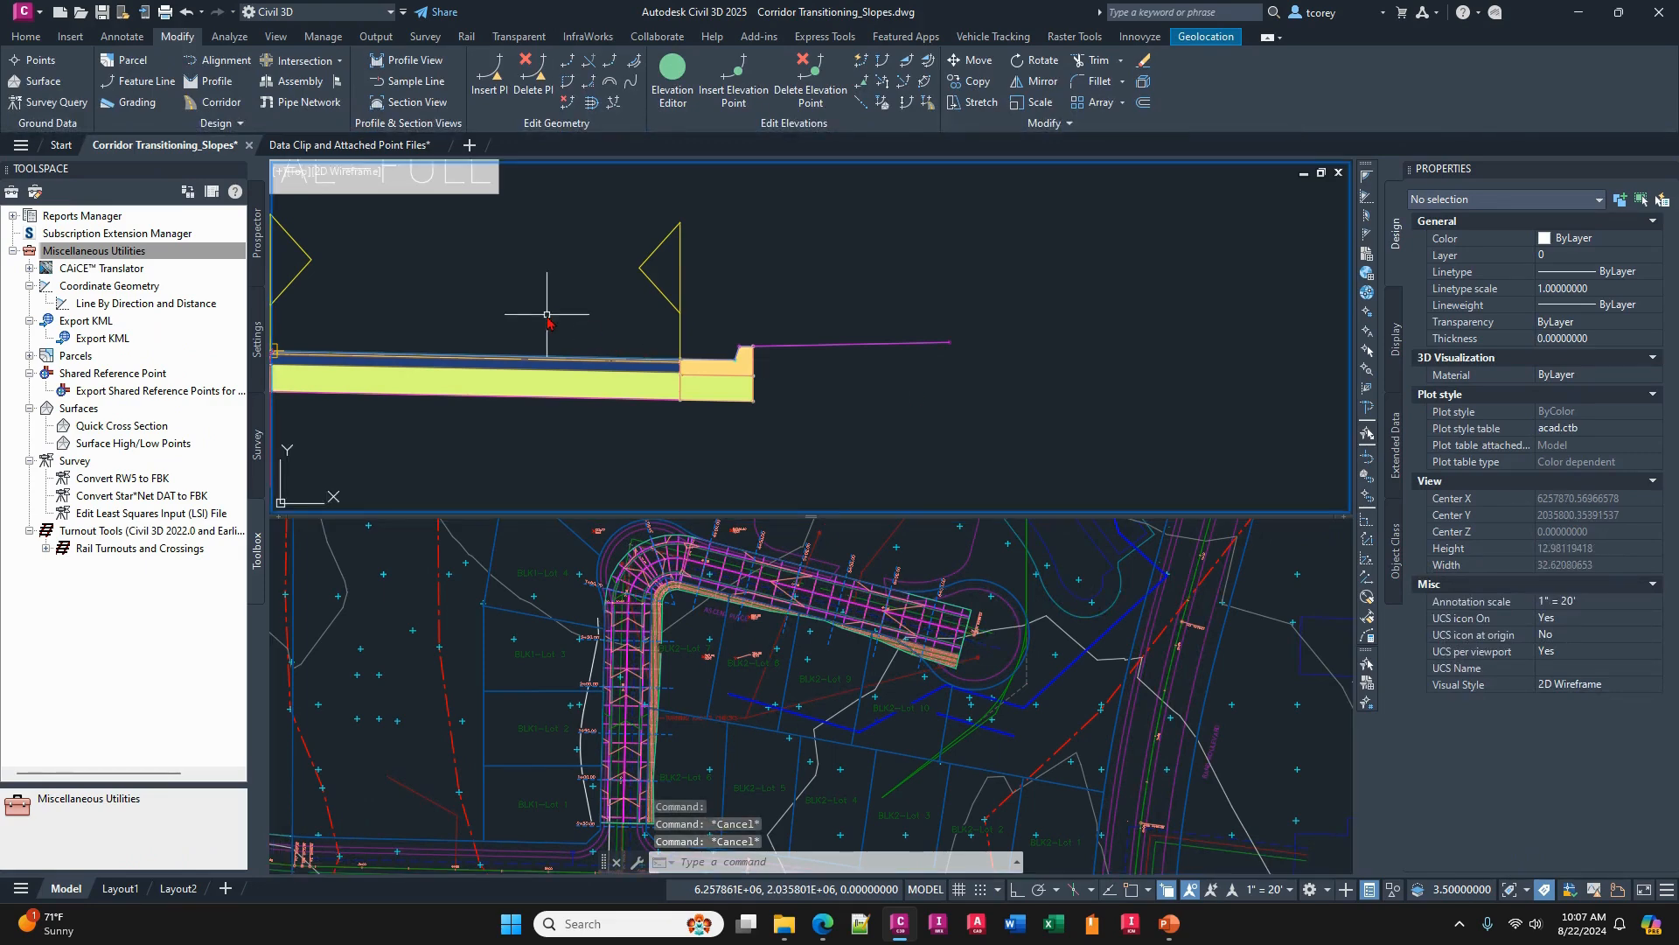
pyautogui.moveTo(555, 315); pyautogui.dragTo(772, 307, button='middle')
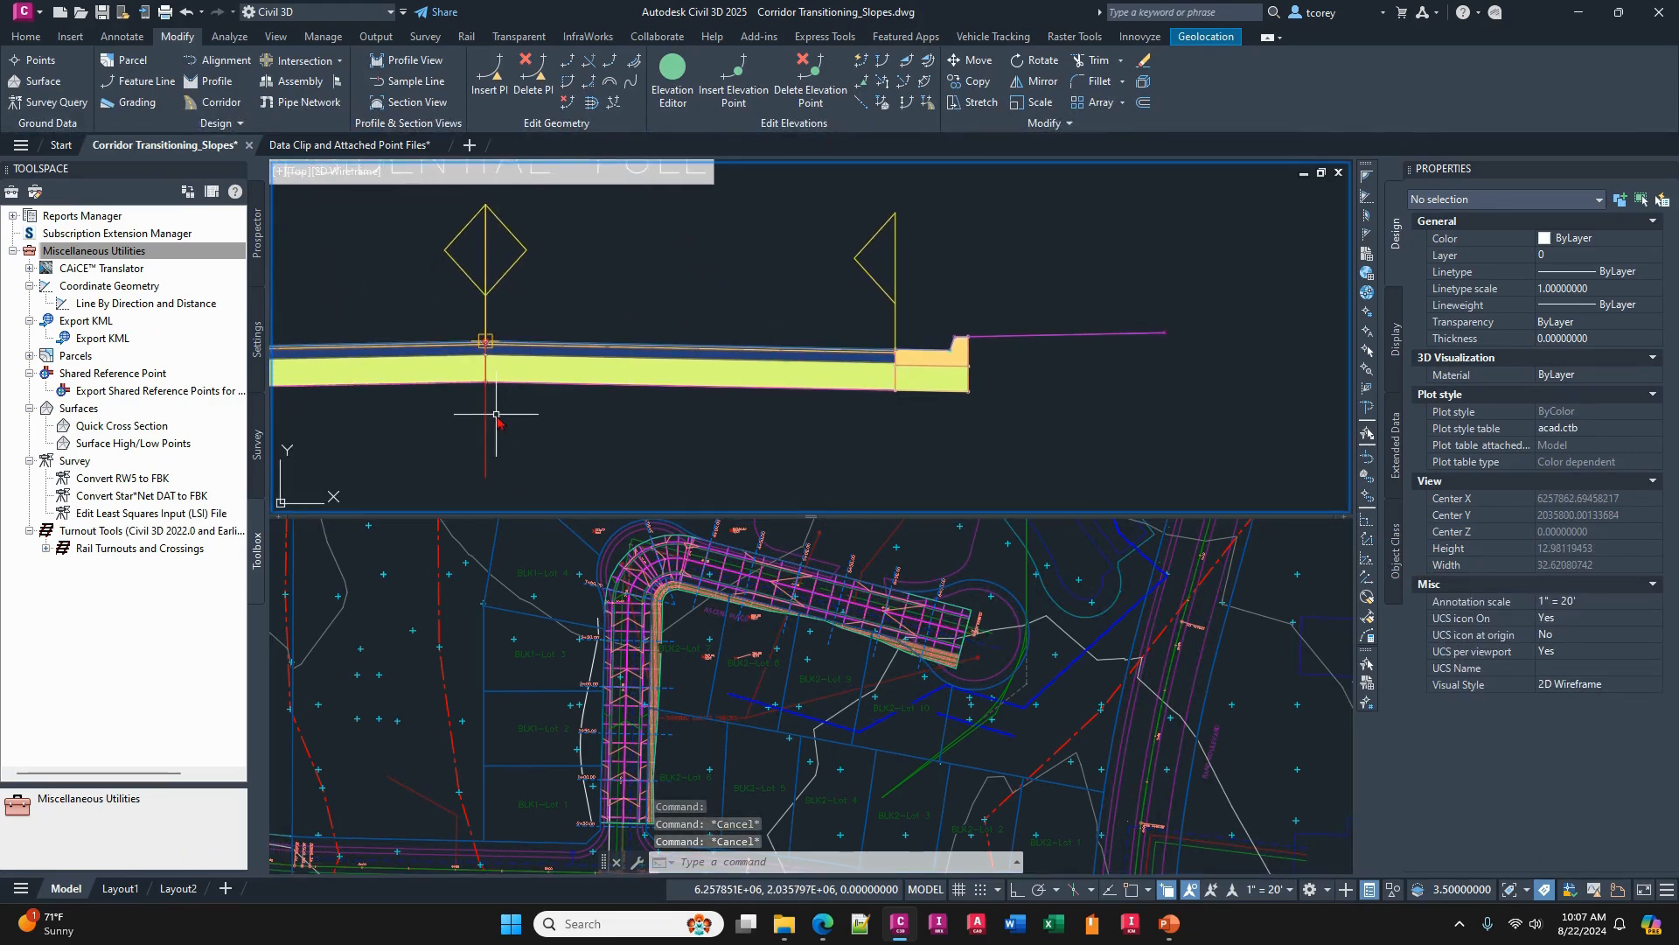
pyautogui.moveTo(489, 411)
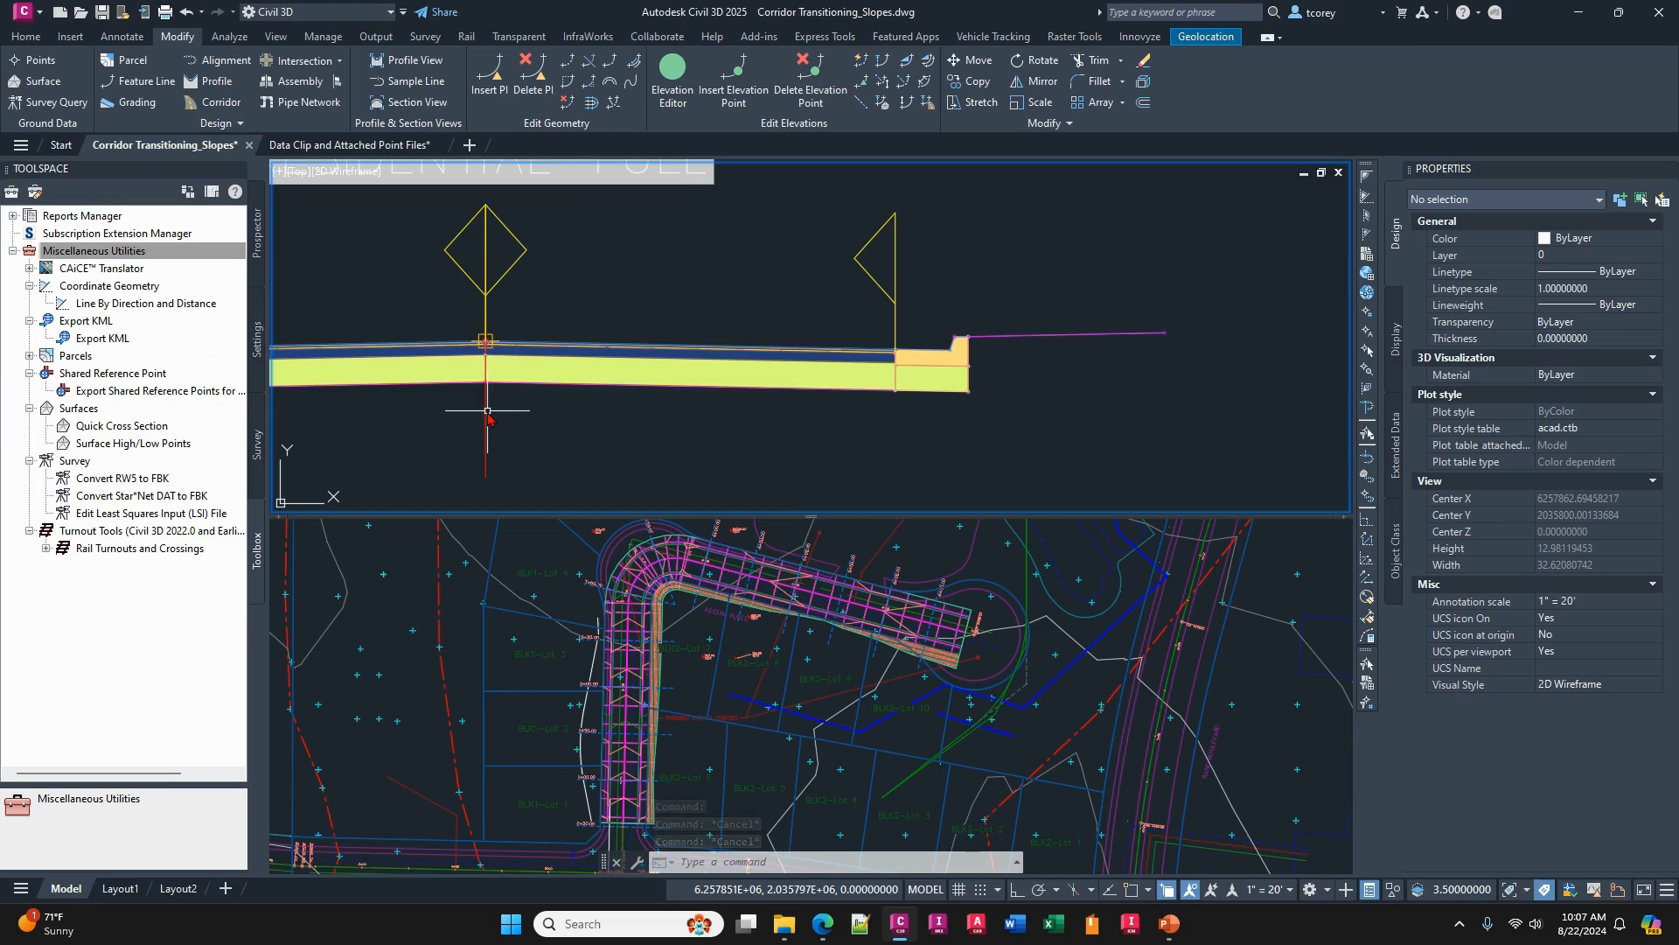
pyautogui.click(486, 411)
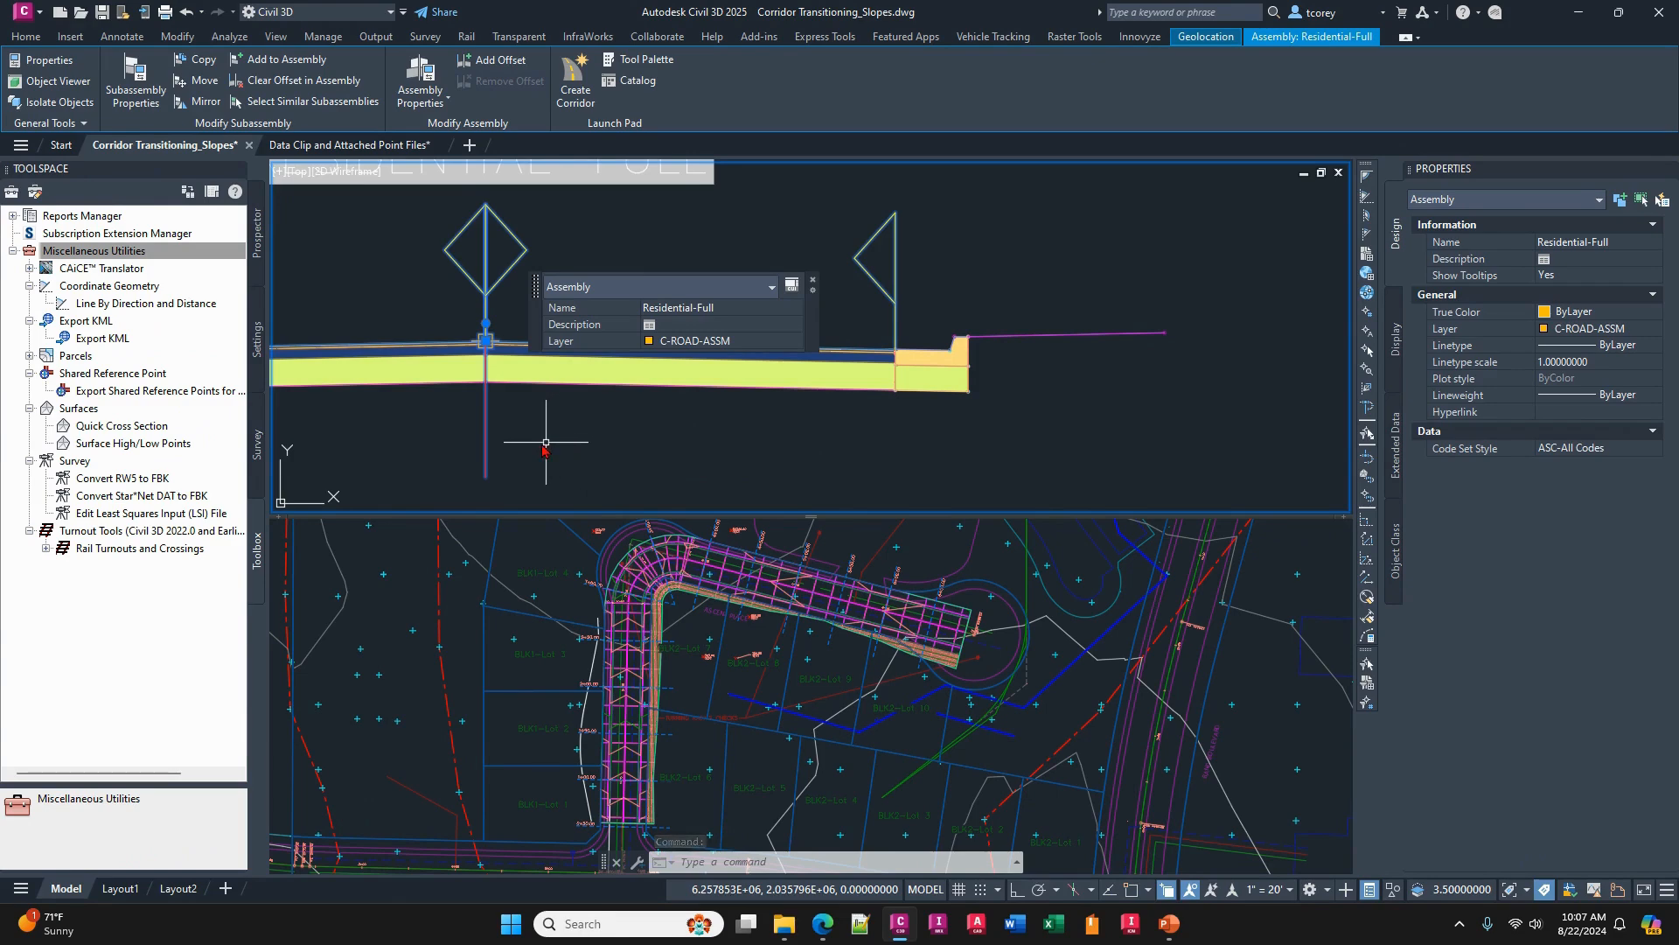
pyautogui.click(789, 287)
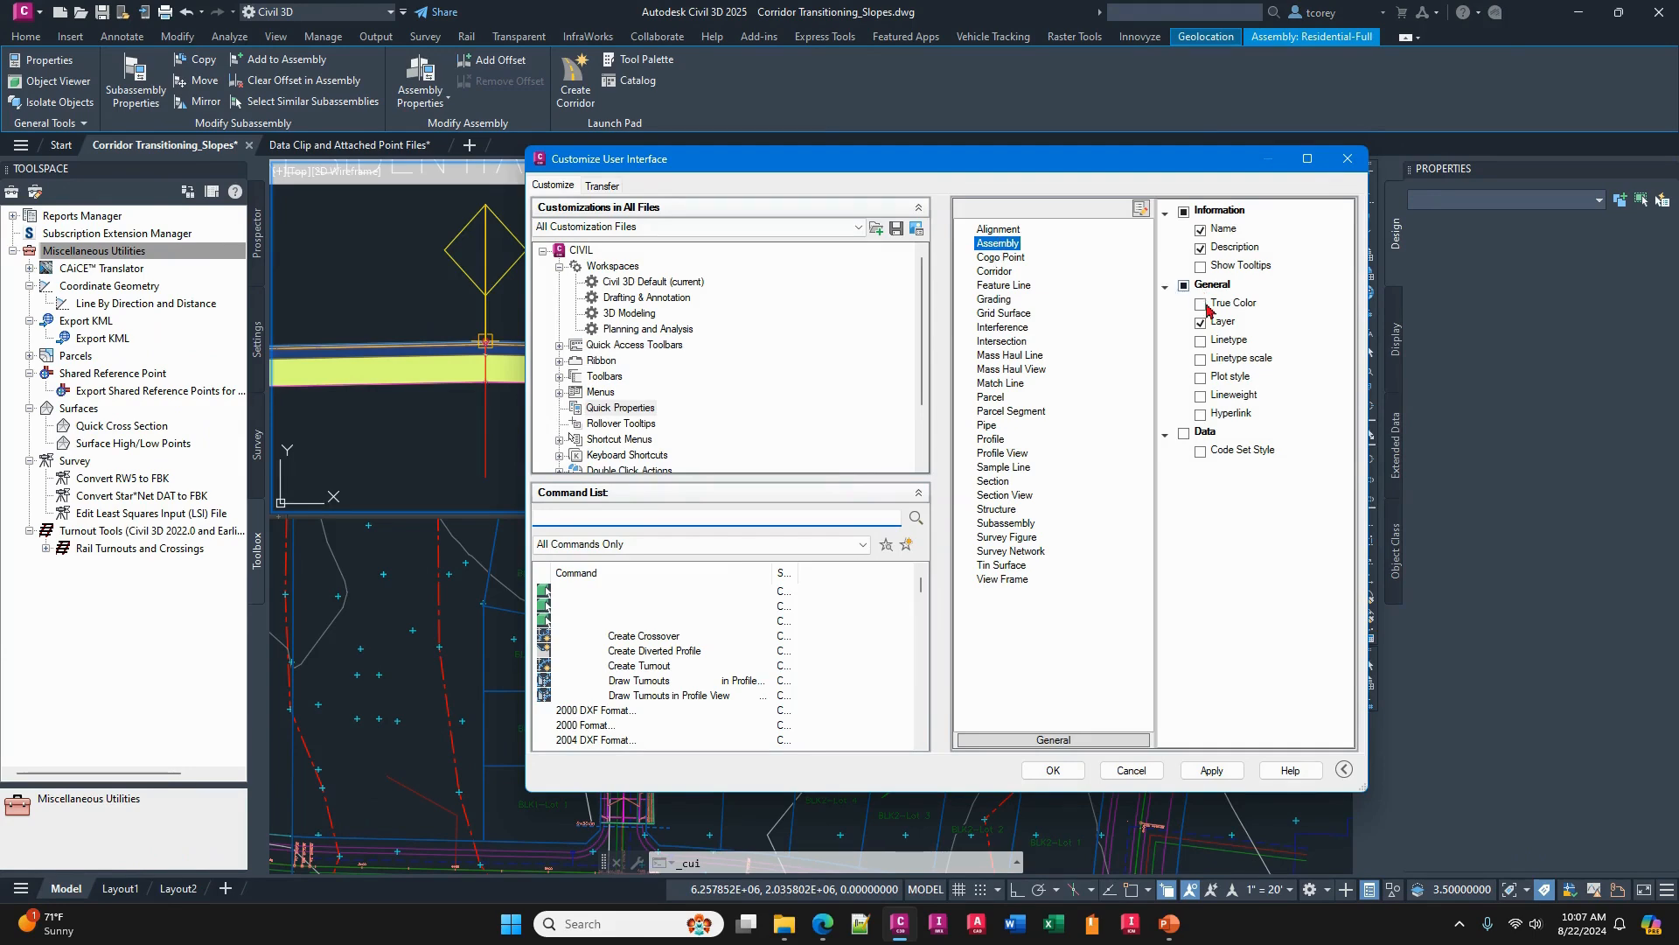
pyautogui.click(1201, 452)
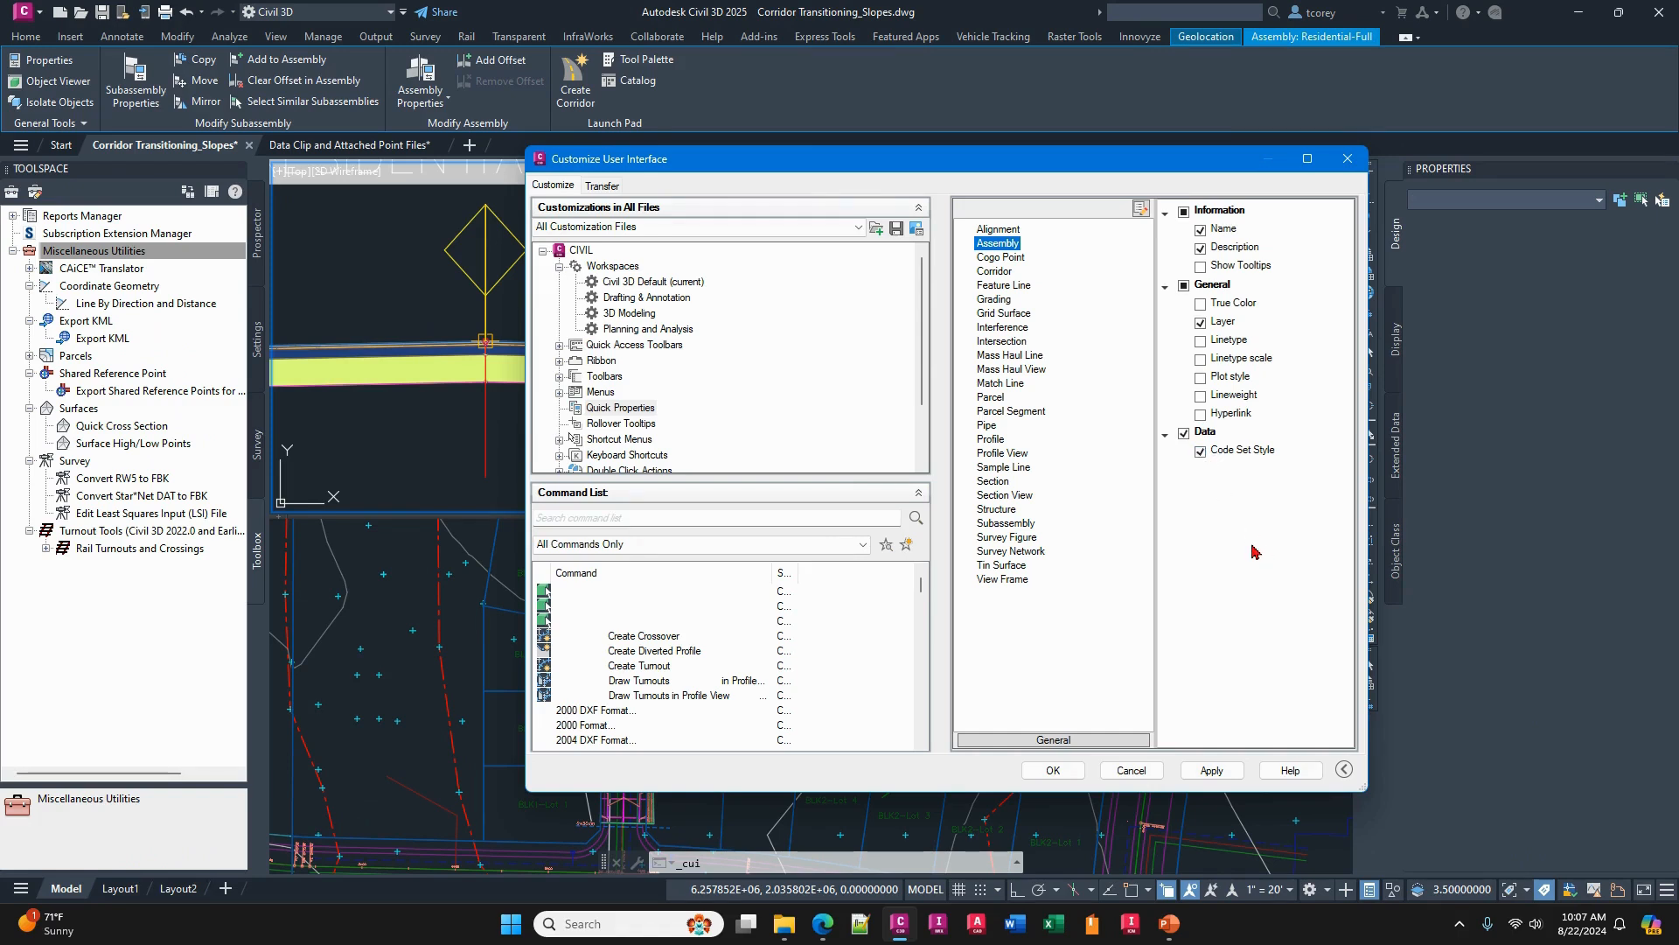
pyautogui.click(1196, 771)
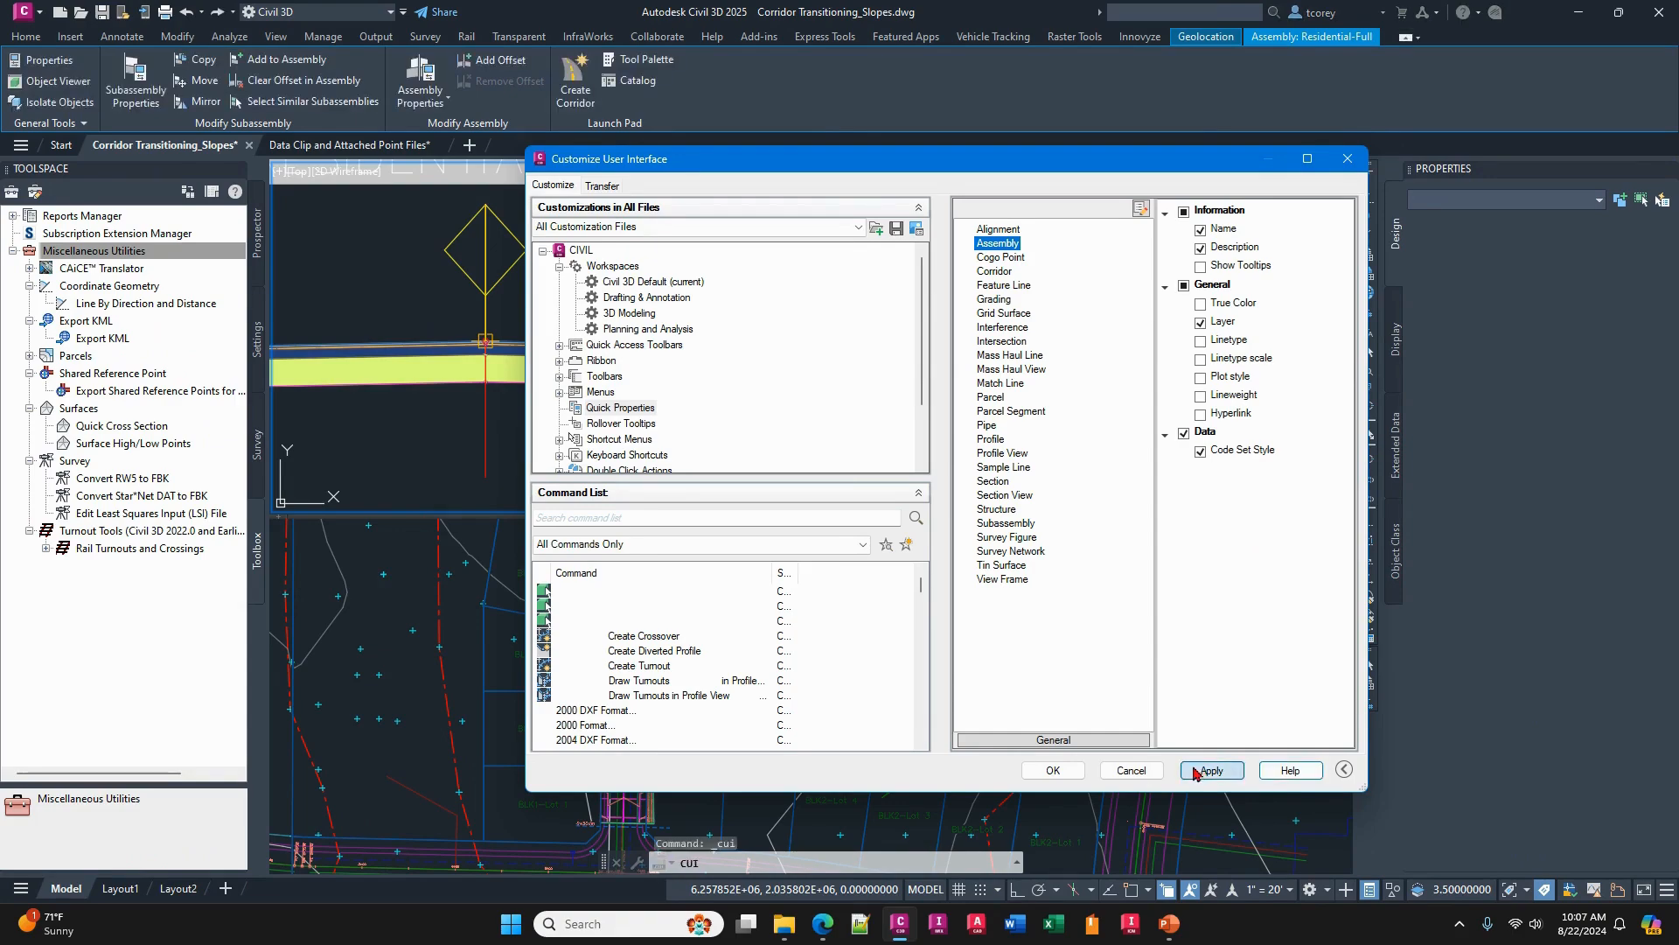
pyautogui.click(1053, 770)
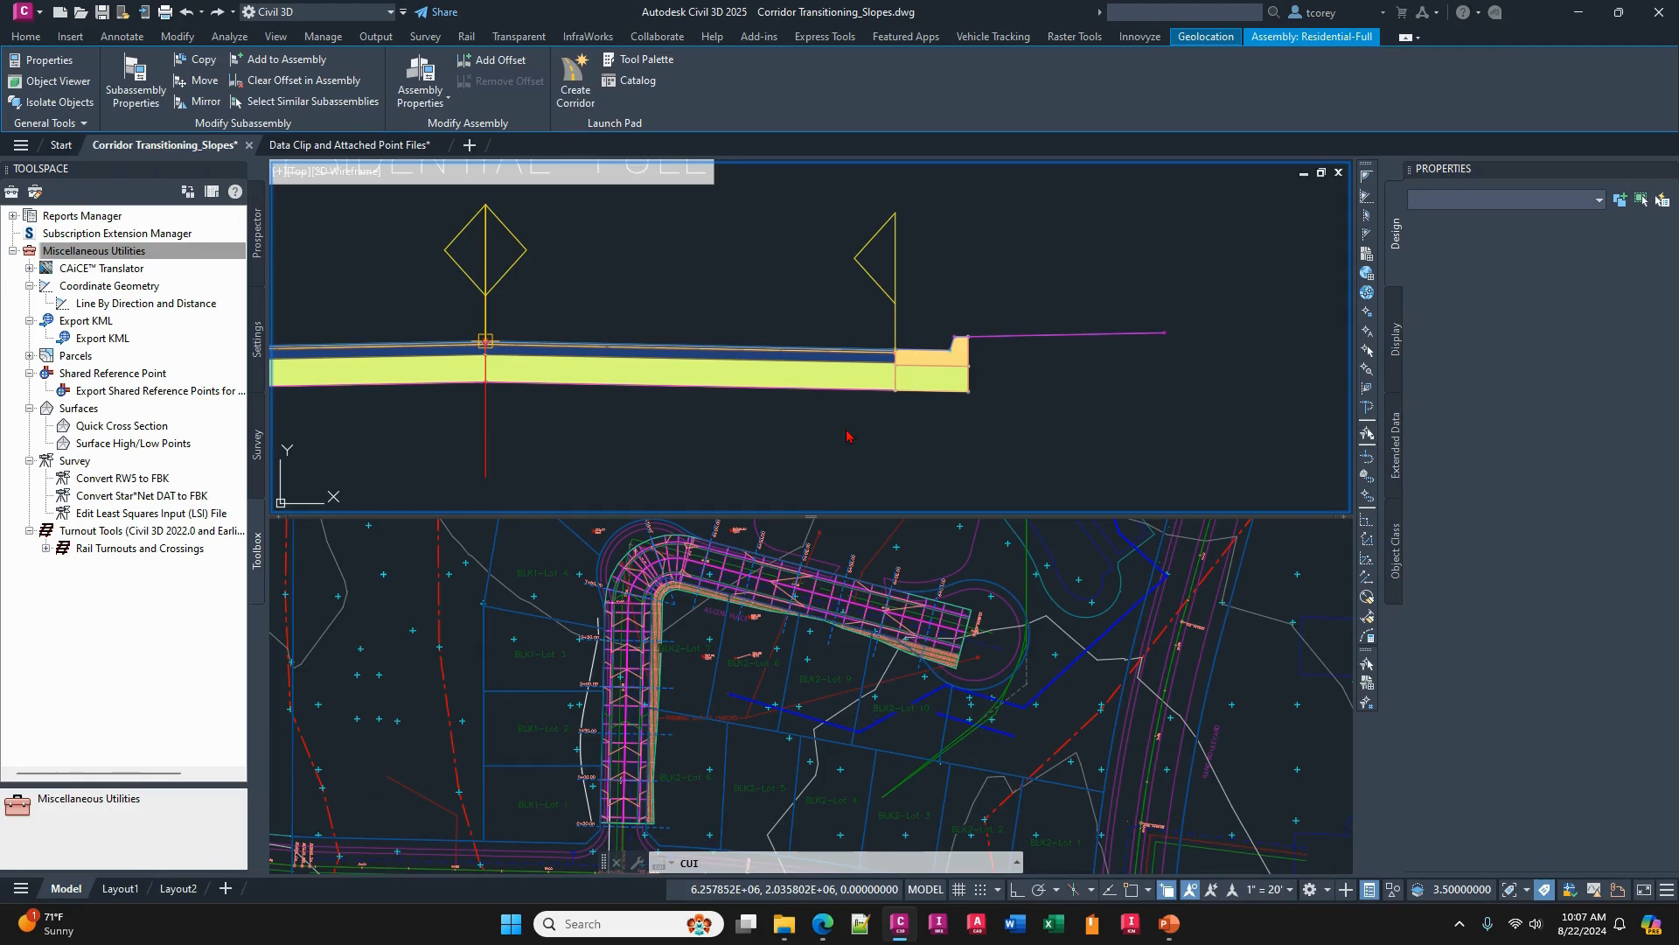
# - Set the Residential-Full assembly's Code Set Style to ASC-All Codes - No Display using its Quick Properties
pyautogui.click(486, 427)
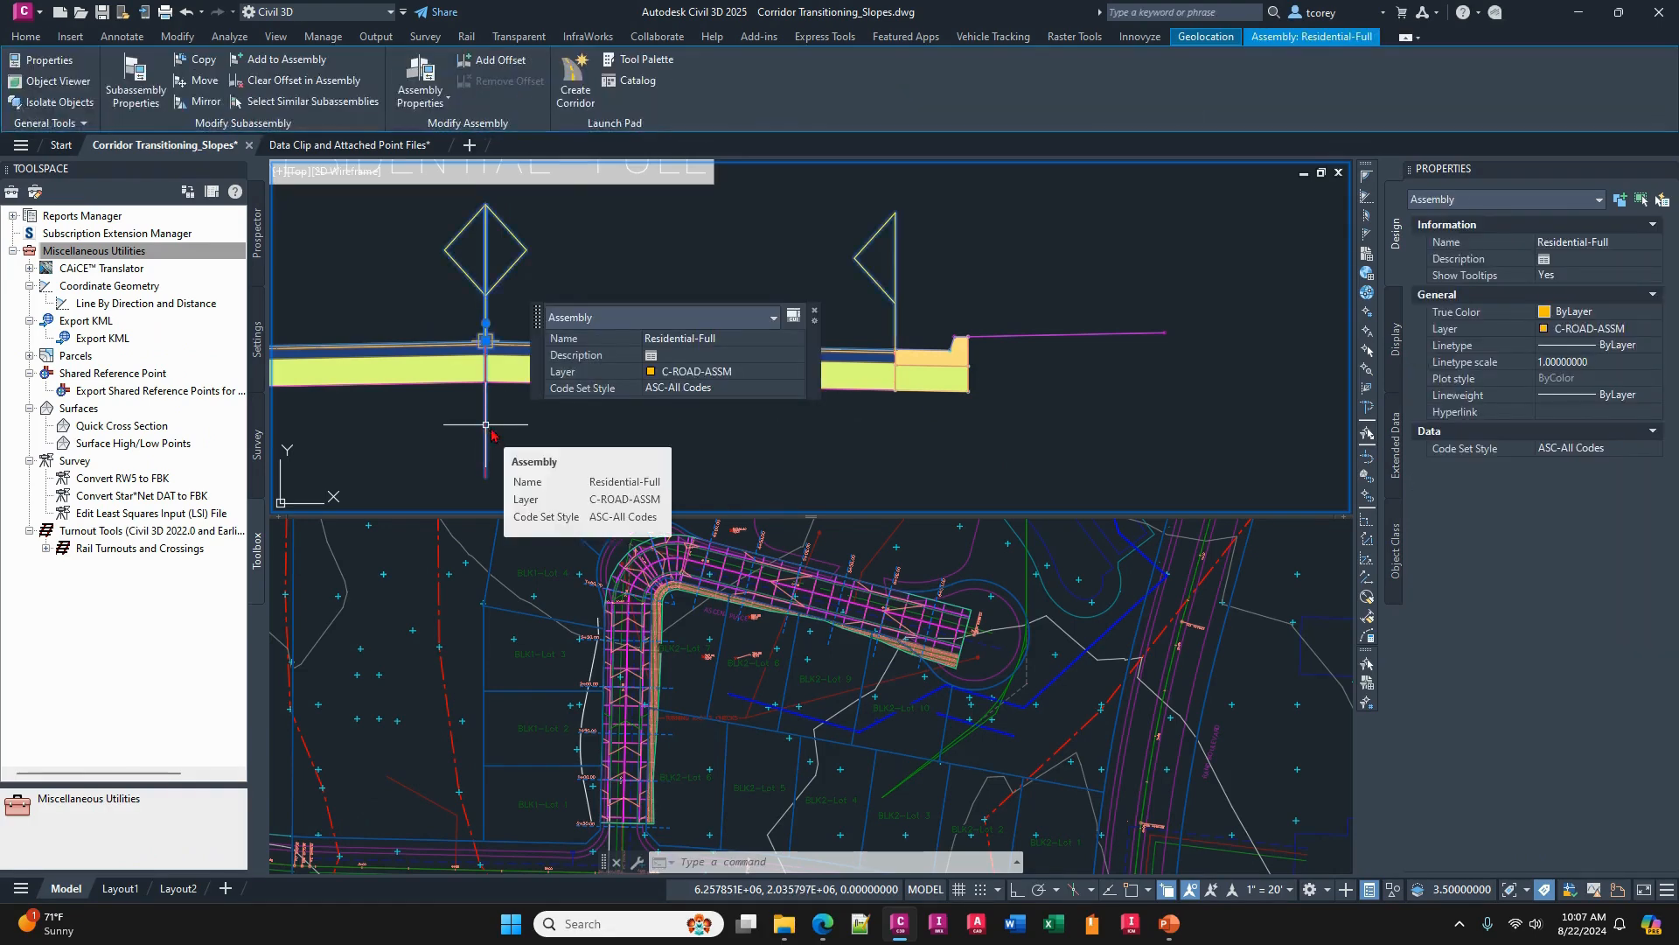
pyautogui.click(704, 390)
pyautogui.click(704, 390)
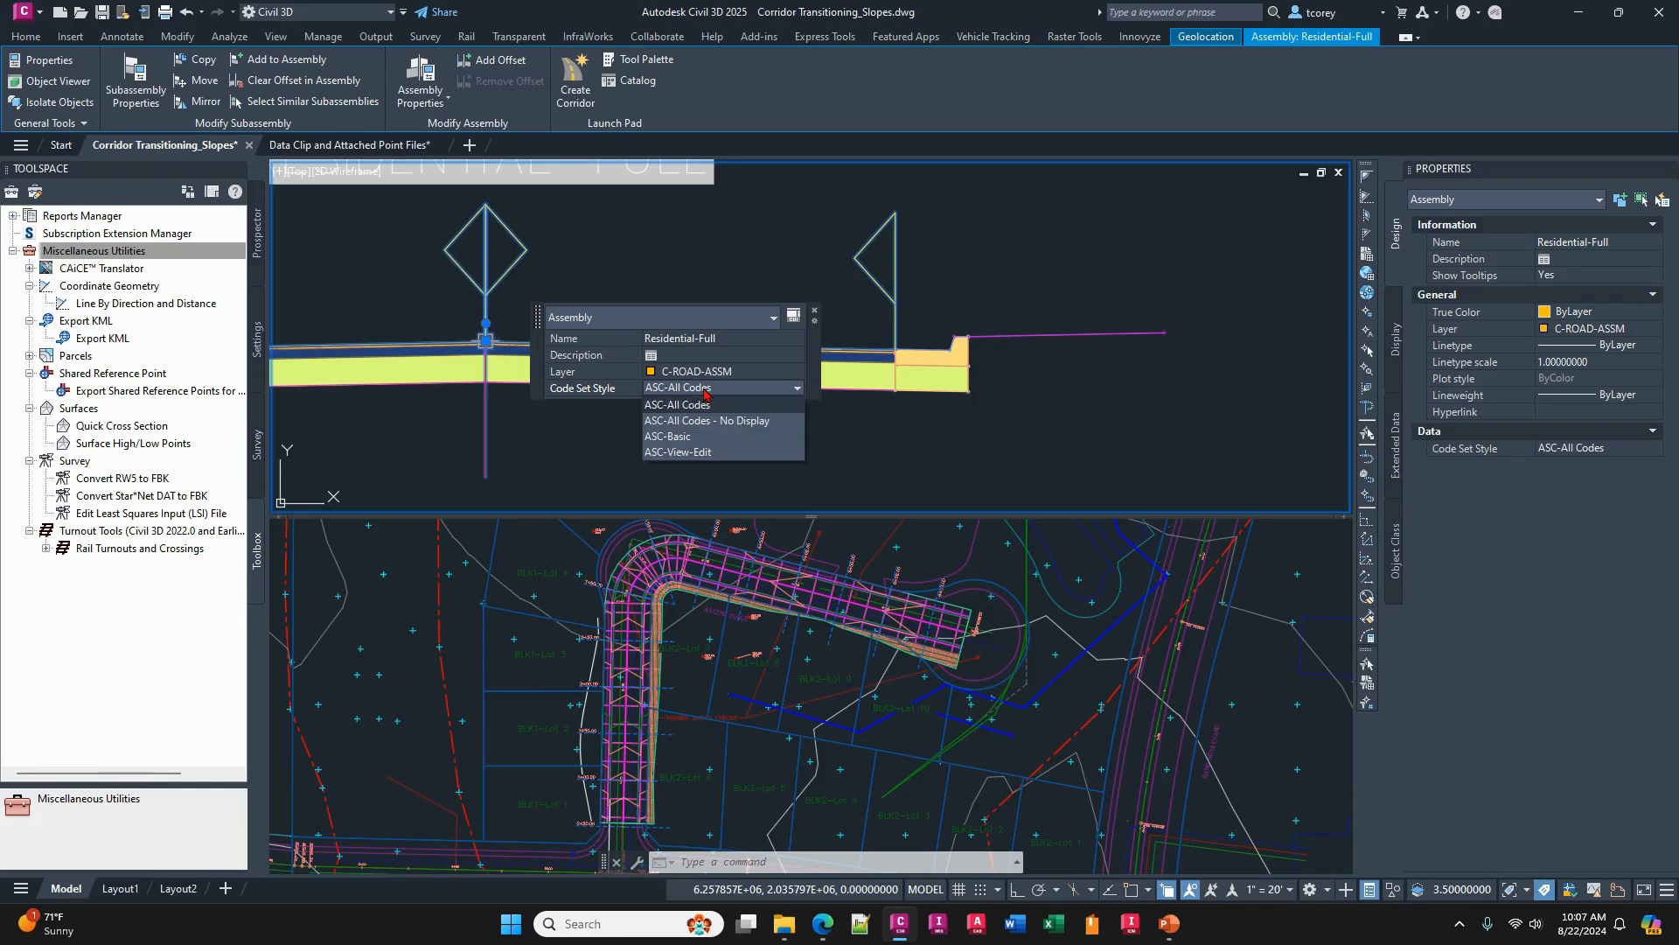
pyautogui.click(706, 421)
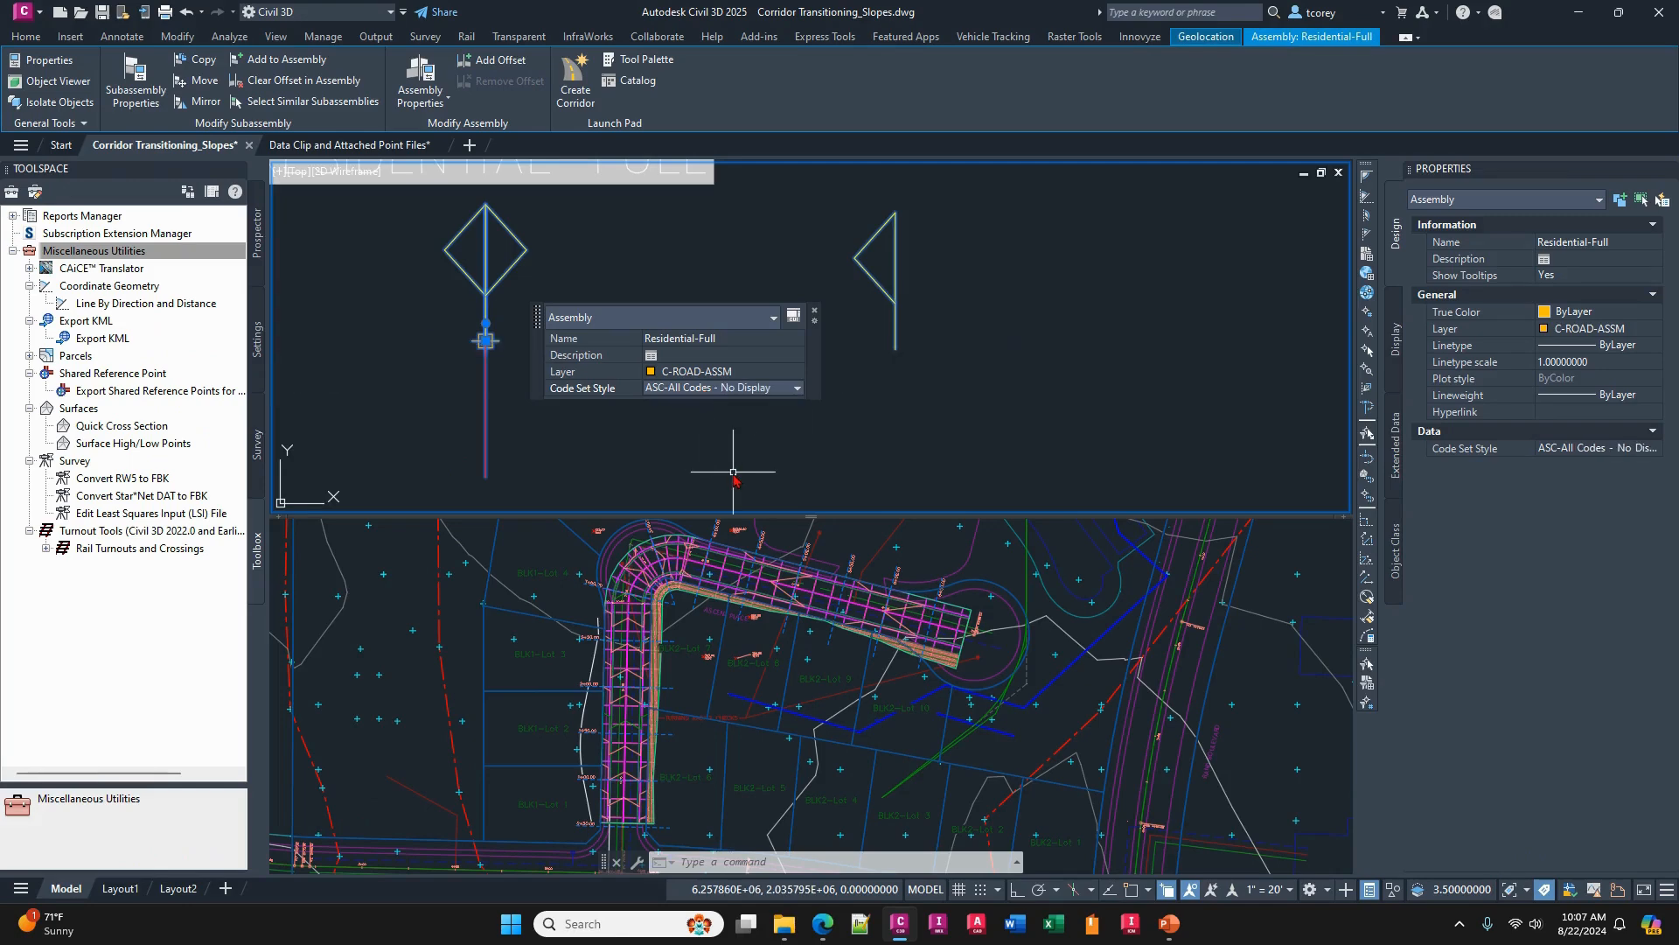
# - Set the Residential-Full assembly's Code Set Style to ASC-All Codes using its Quick Properties and clear the selection
pyautogui.click(731, 388)
pyautogui.click(714, 406)
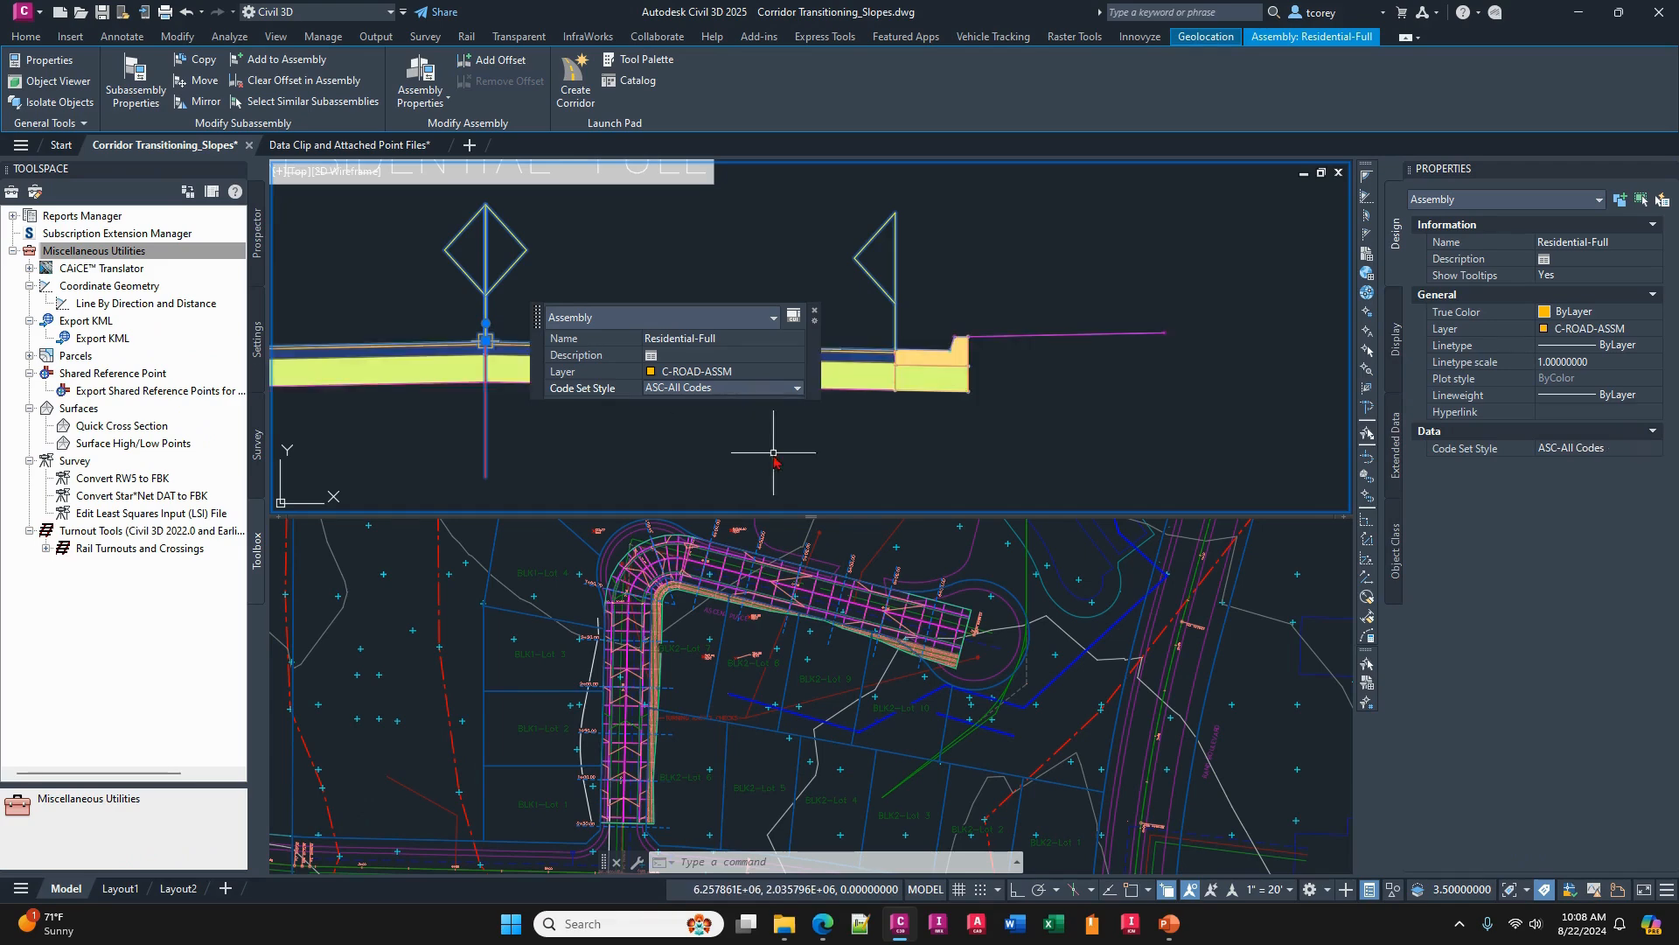
pyautogui.press('Escape')
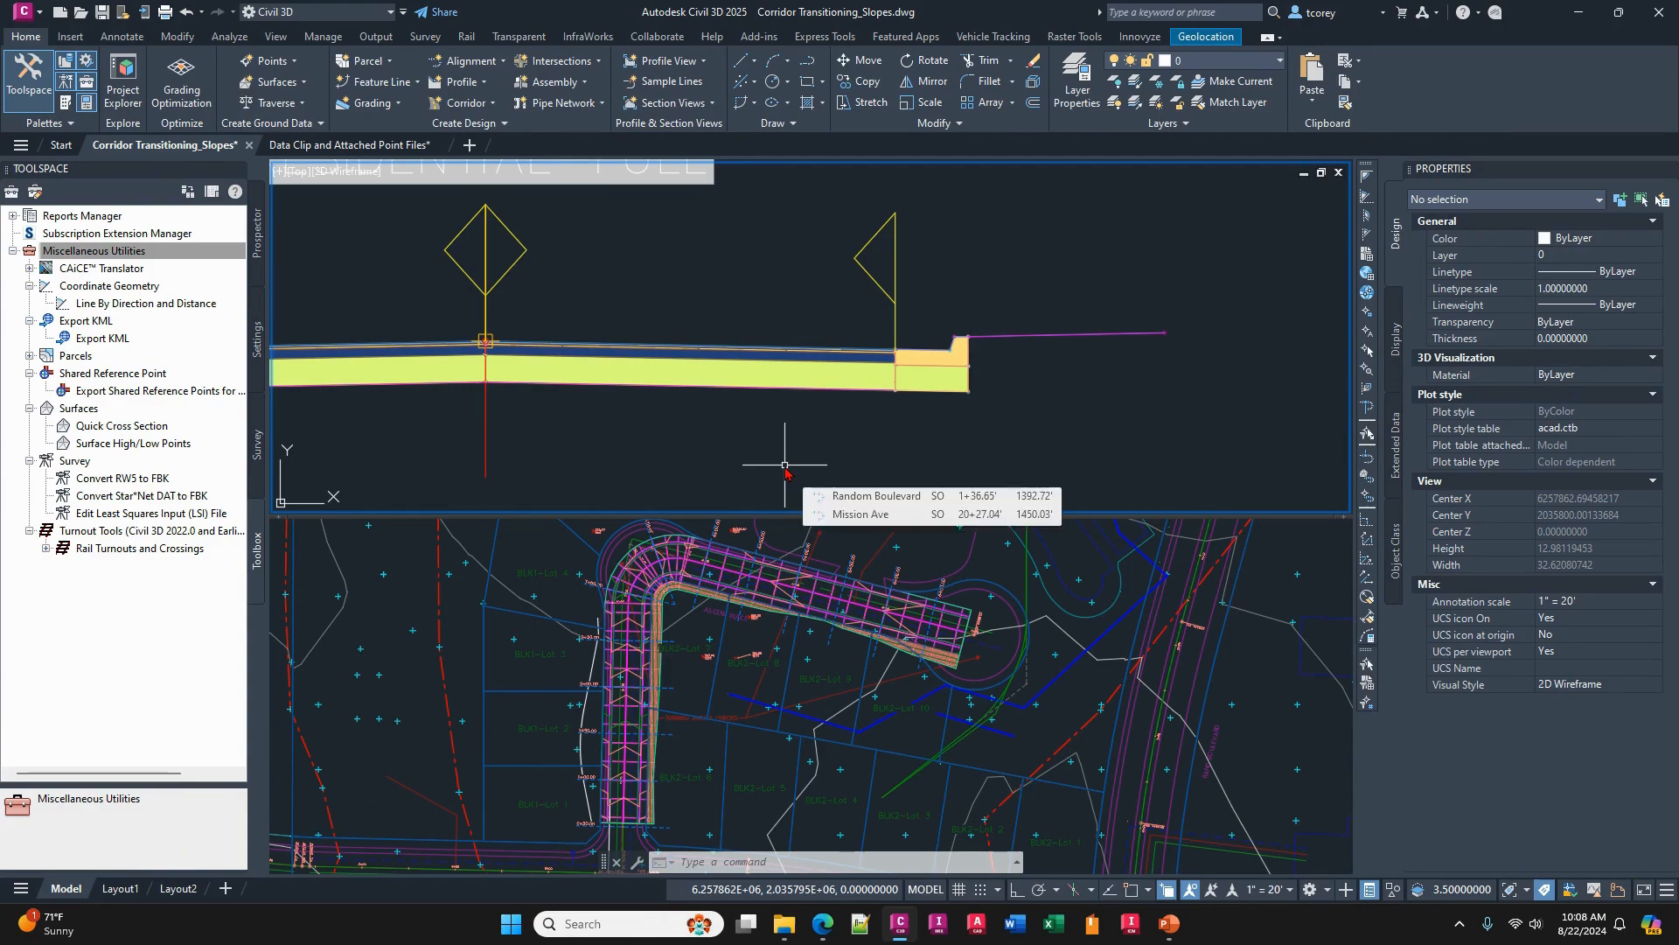
pyautogui.moveTo(1170, 925)
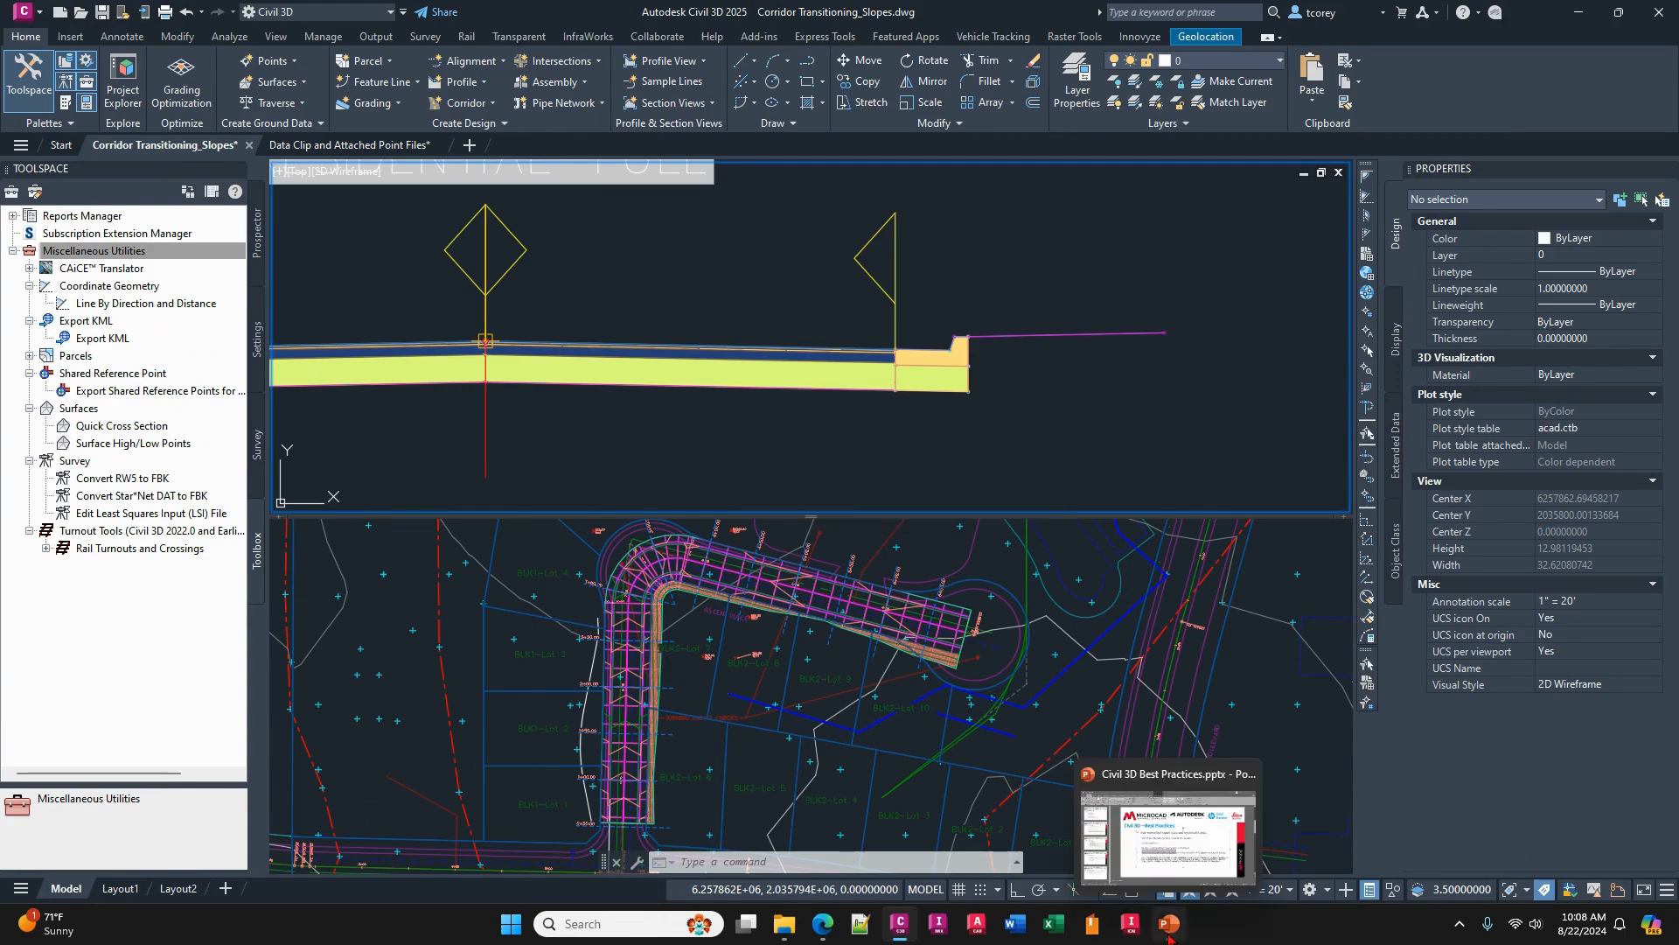
pyautogui.moveTo(1173, 856)
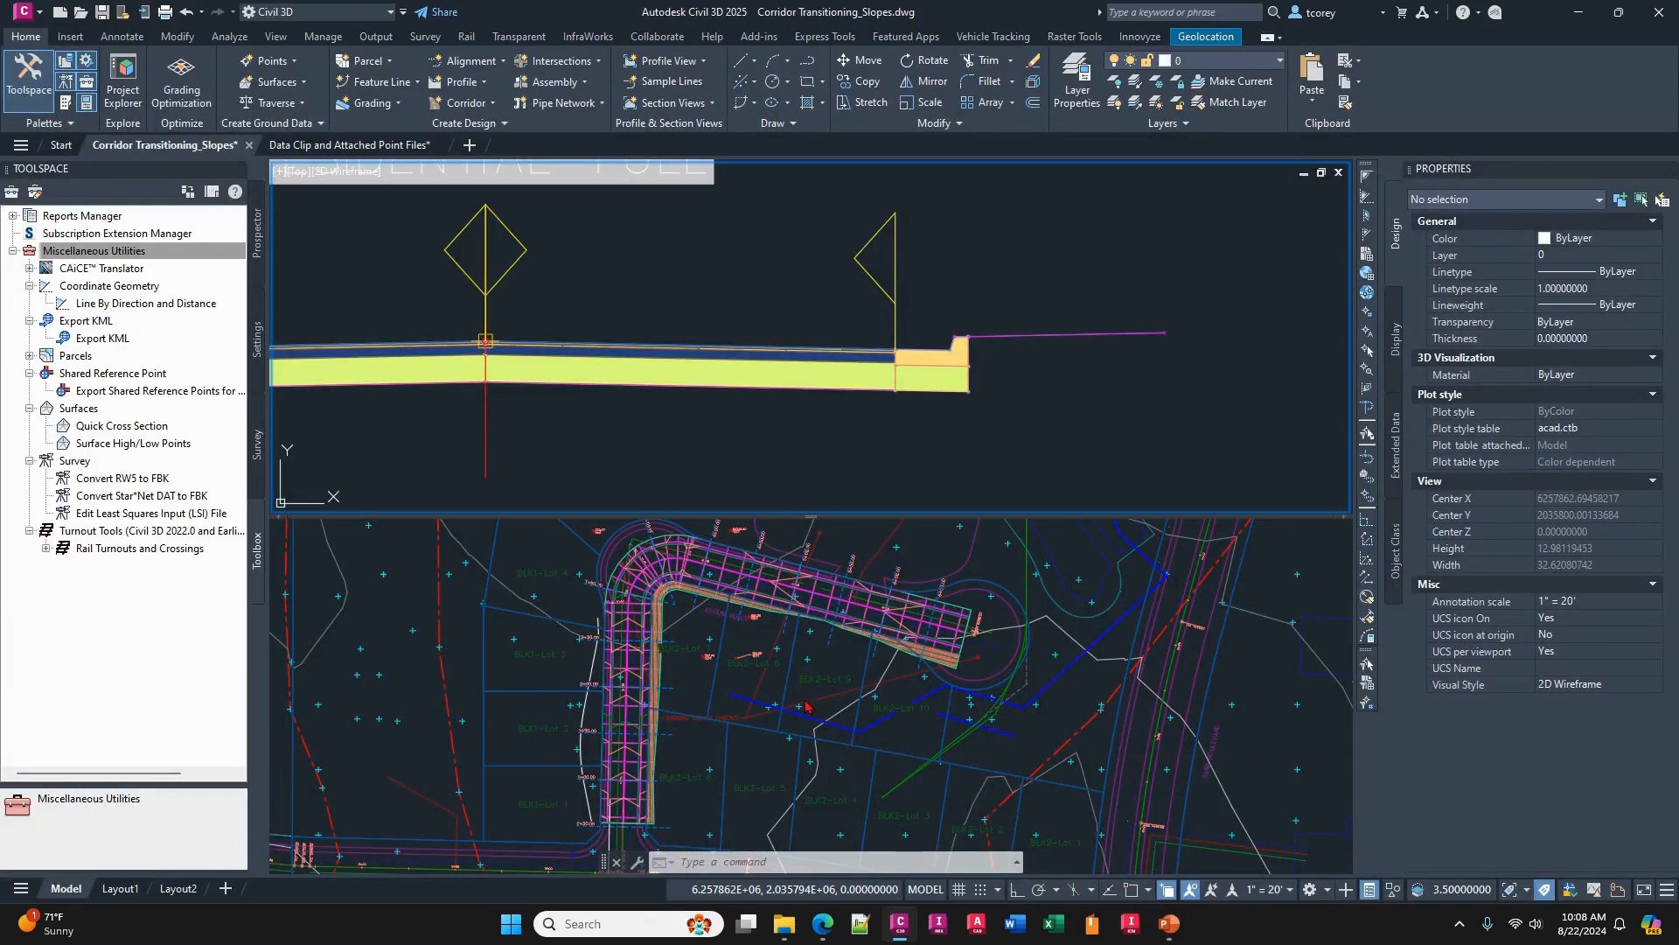
# - Hide the Settings, Survey and Toolbox tabs of the Toolspace so that only Prospector remains
pyautogui.press('Escape')
pyautogui.press('Escape')
pyautogui.click(207, 199)
pyautogui.click(257, 442)
pyautogui.click(257, 342)
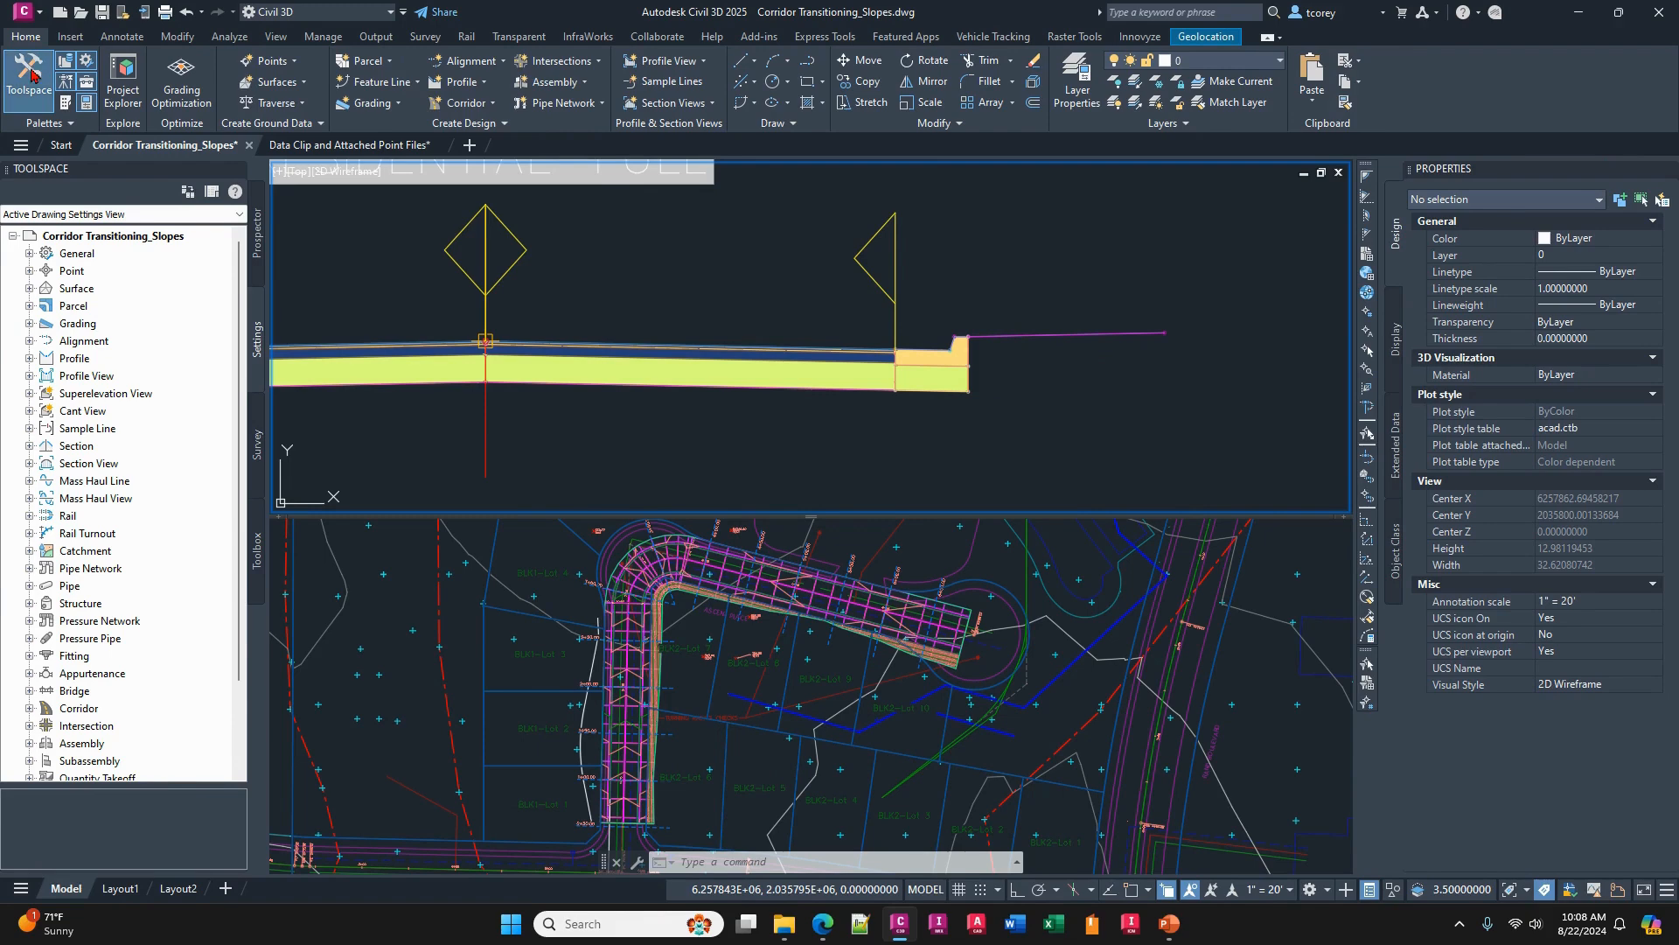
pyautogui.click(87, 61)
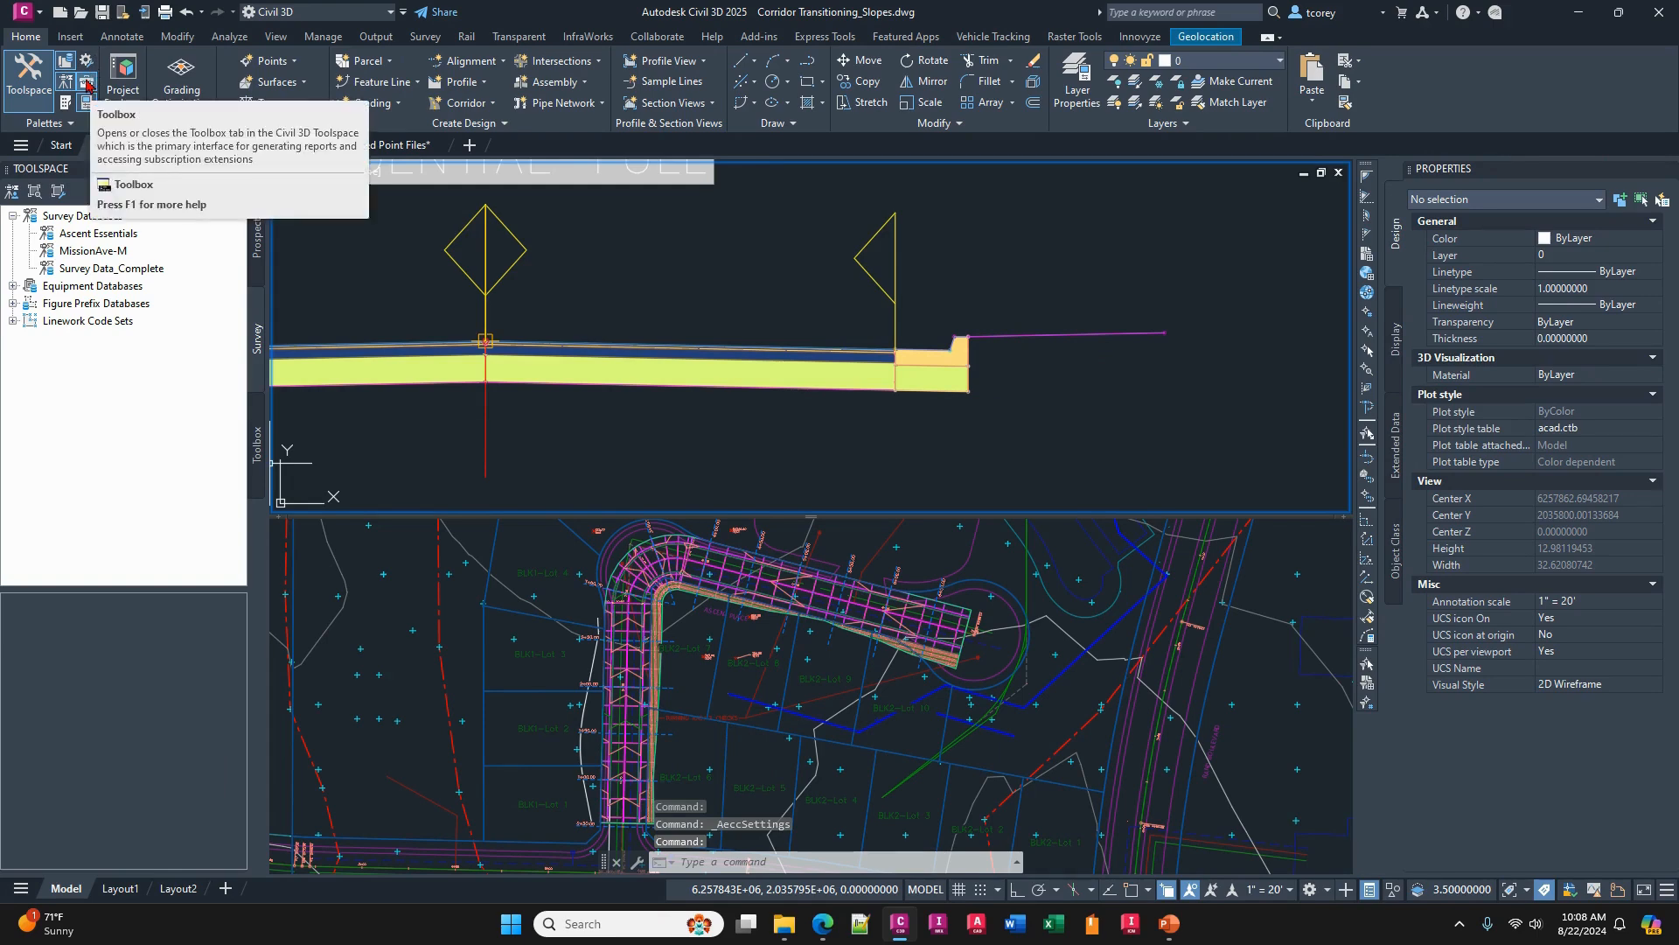
pyautogui.click(86, 83)
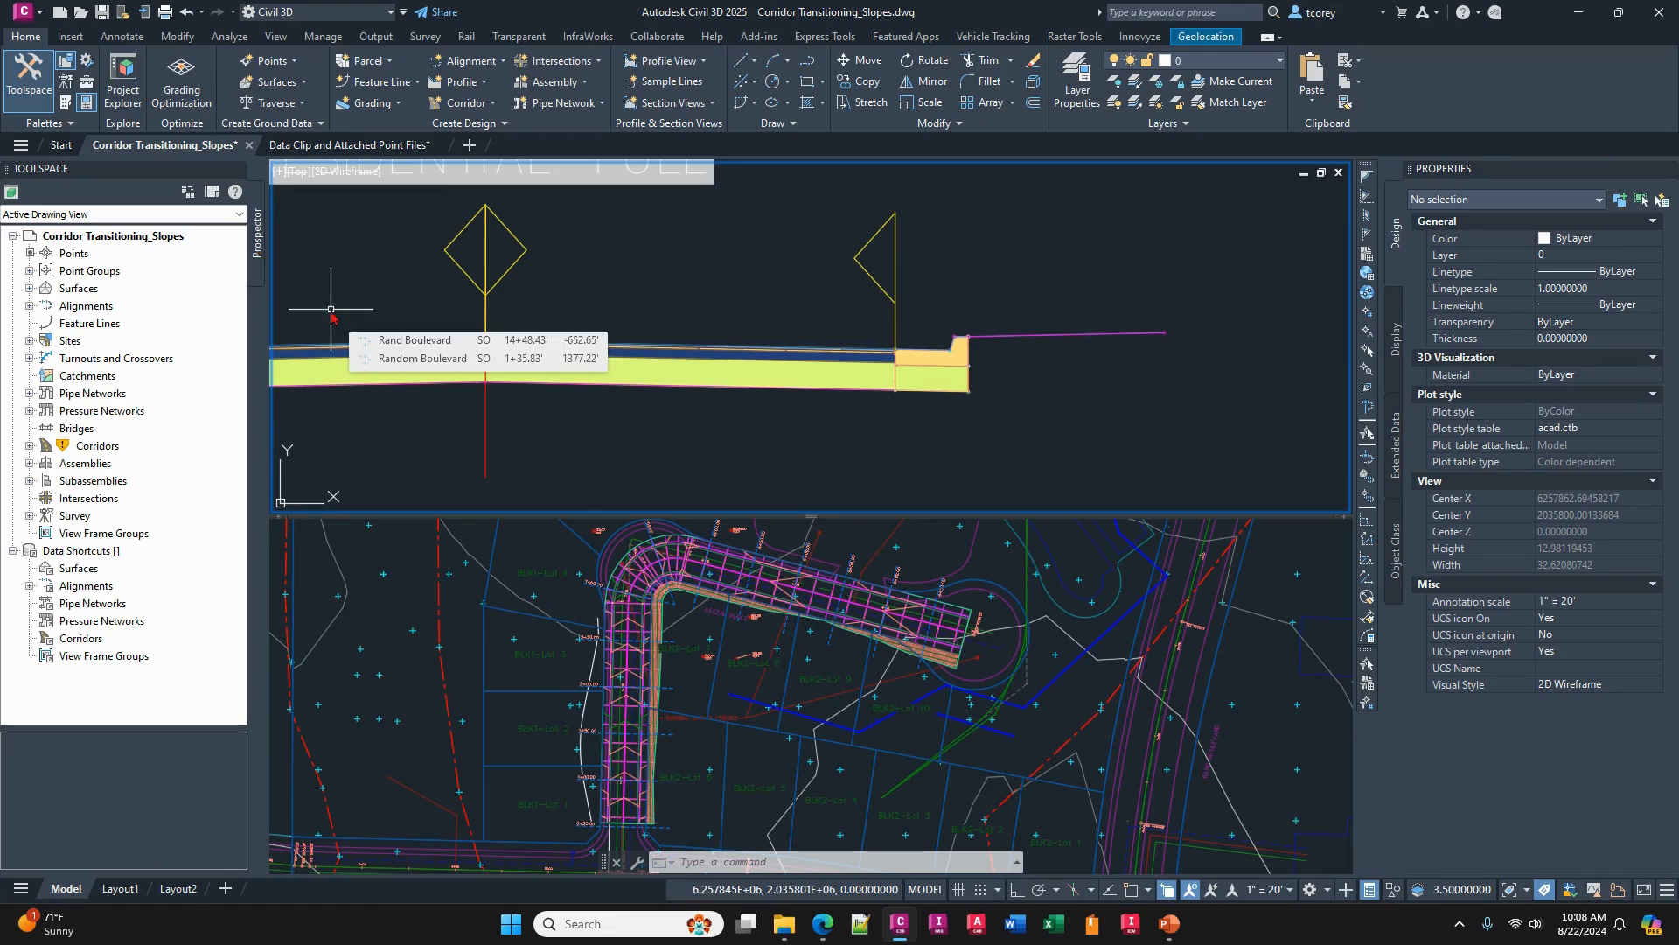
# - Expand the Corridors collection in Prospector and look over the commands available for the Ascent PI corridor
pyautogui.click(85, 448)
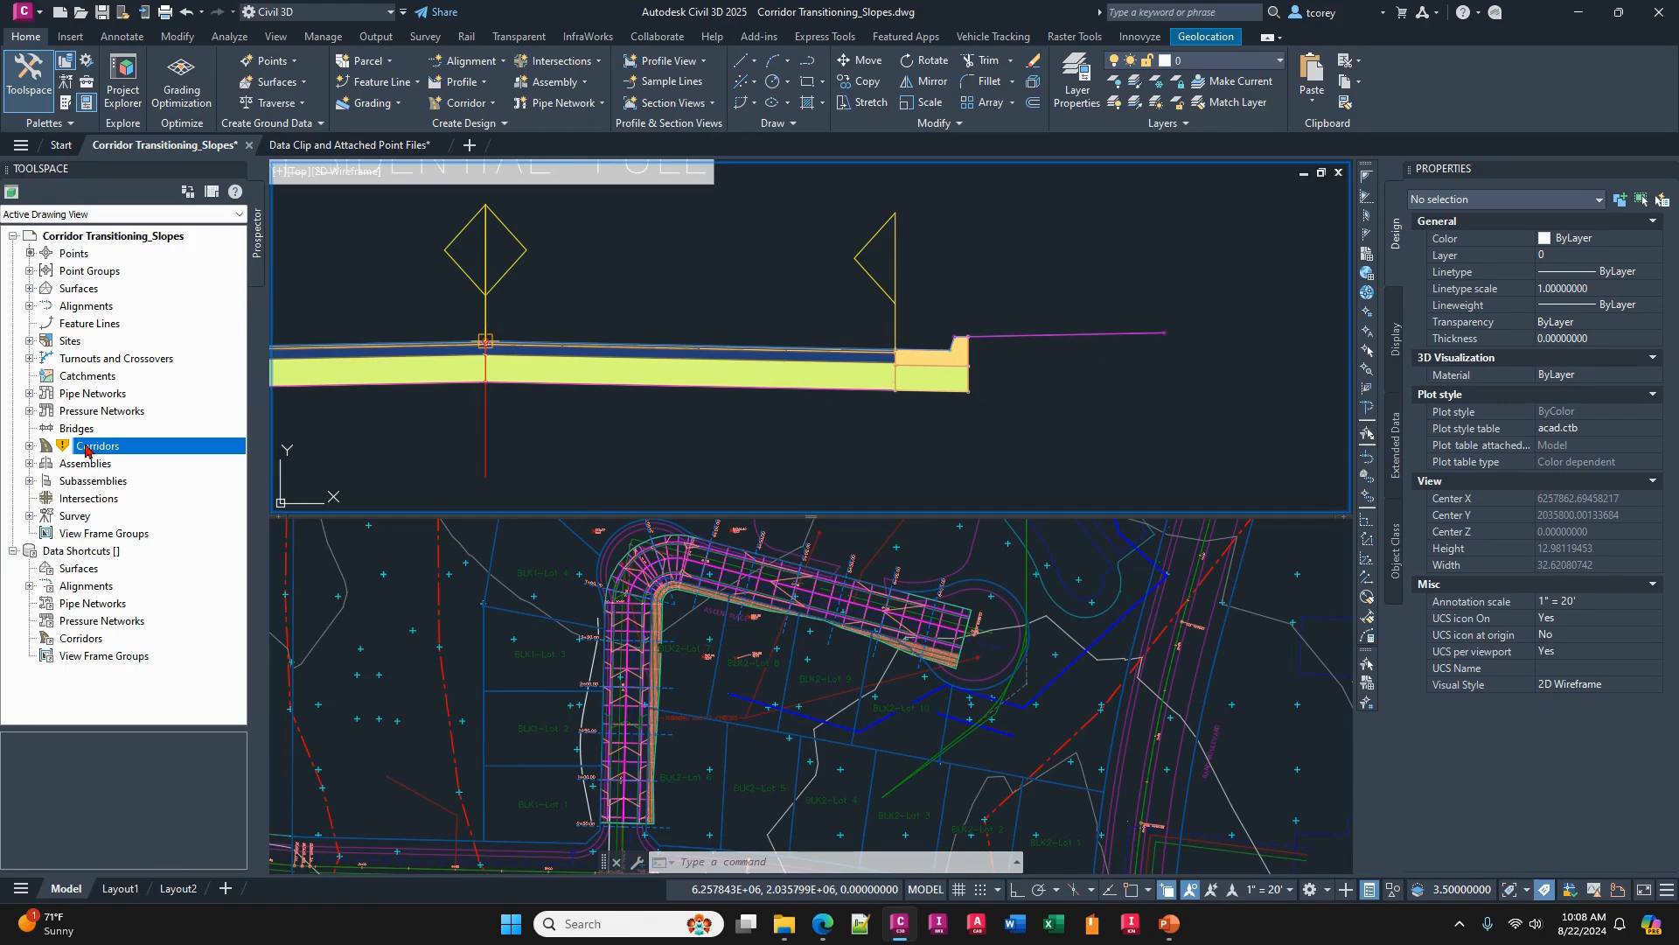
pyautogui.click(29, 447)
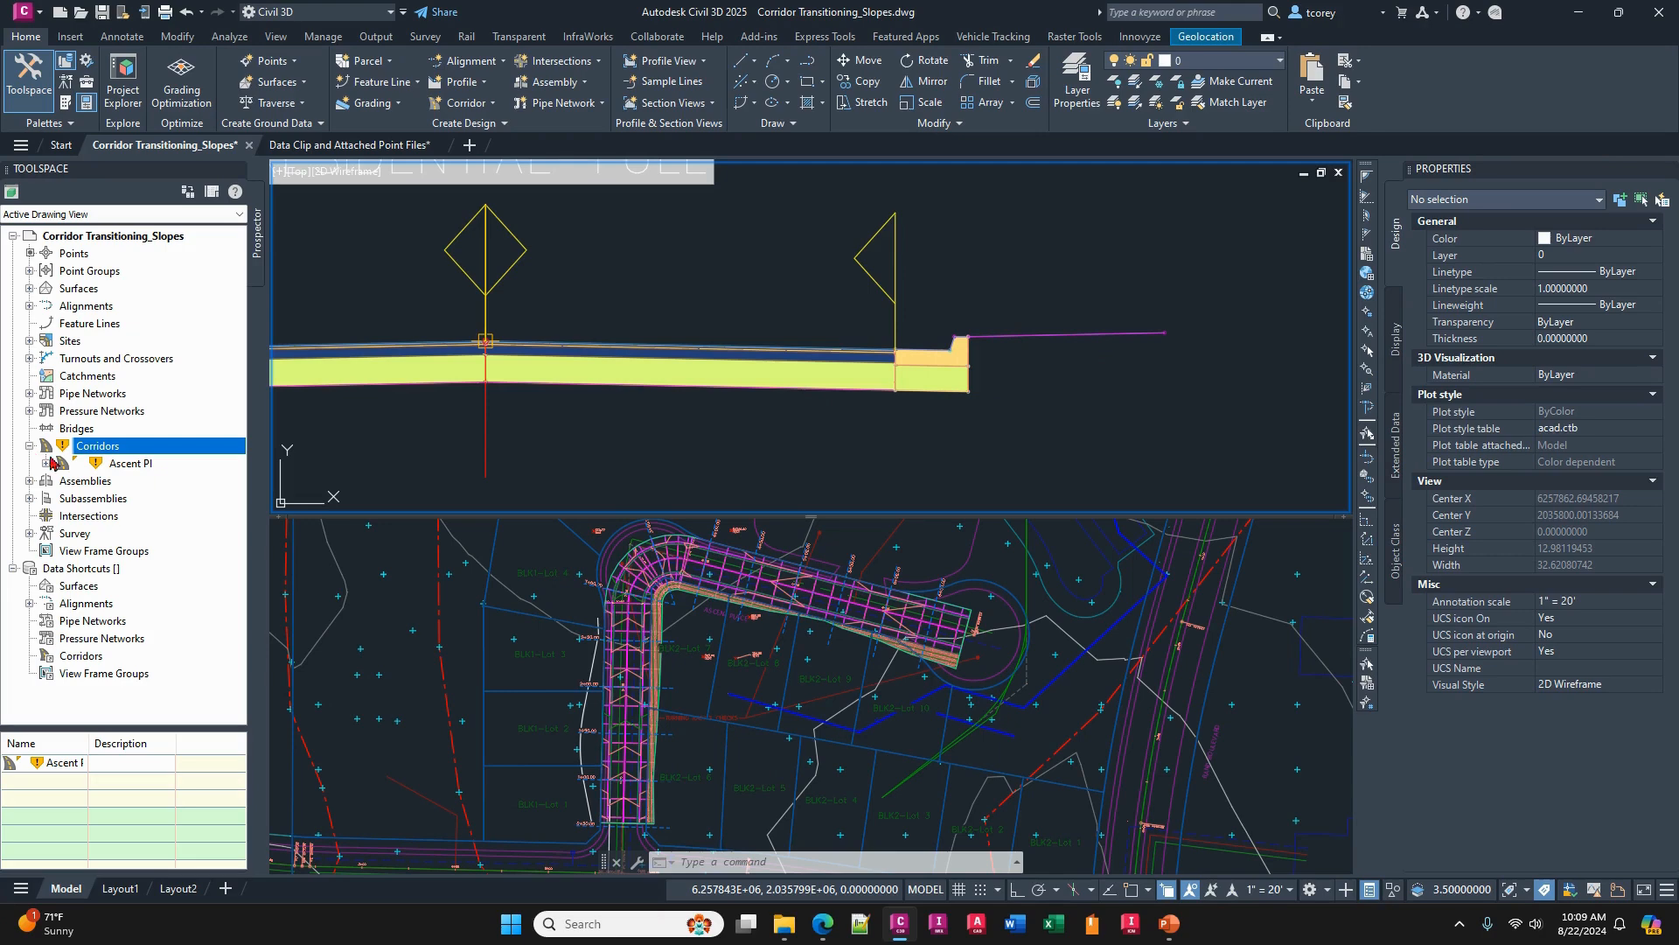
pyautogui.rightClick(125, 464)
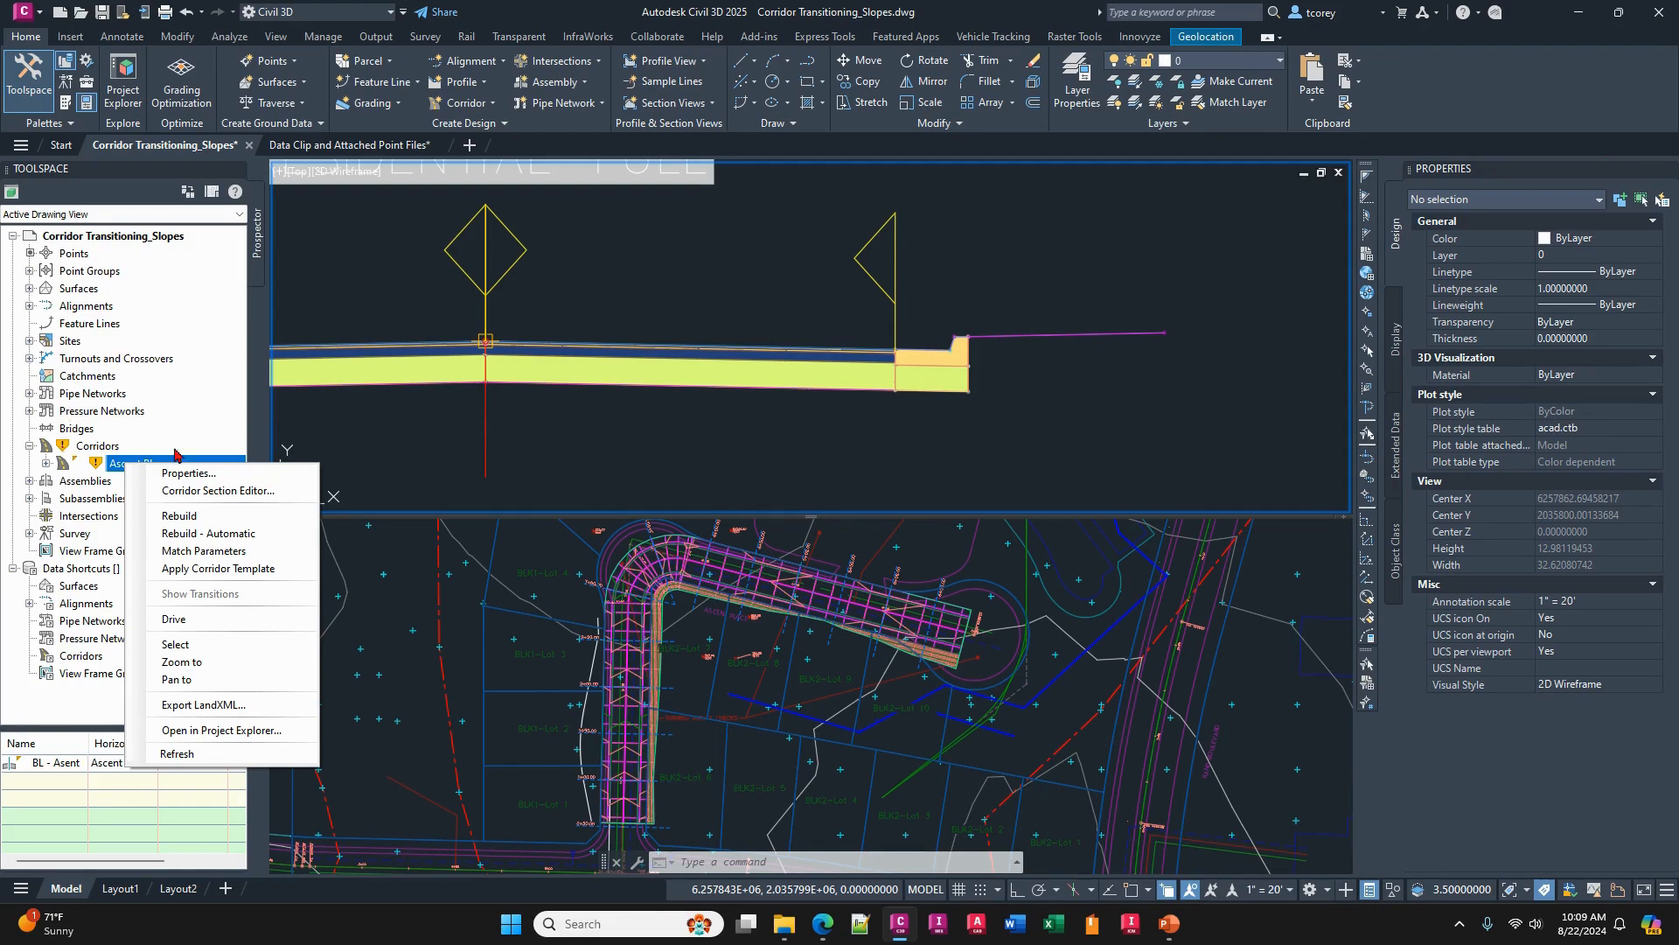
pyautogui.click(739, 680)
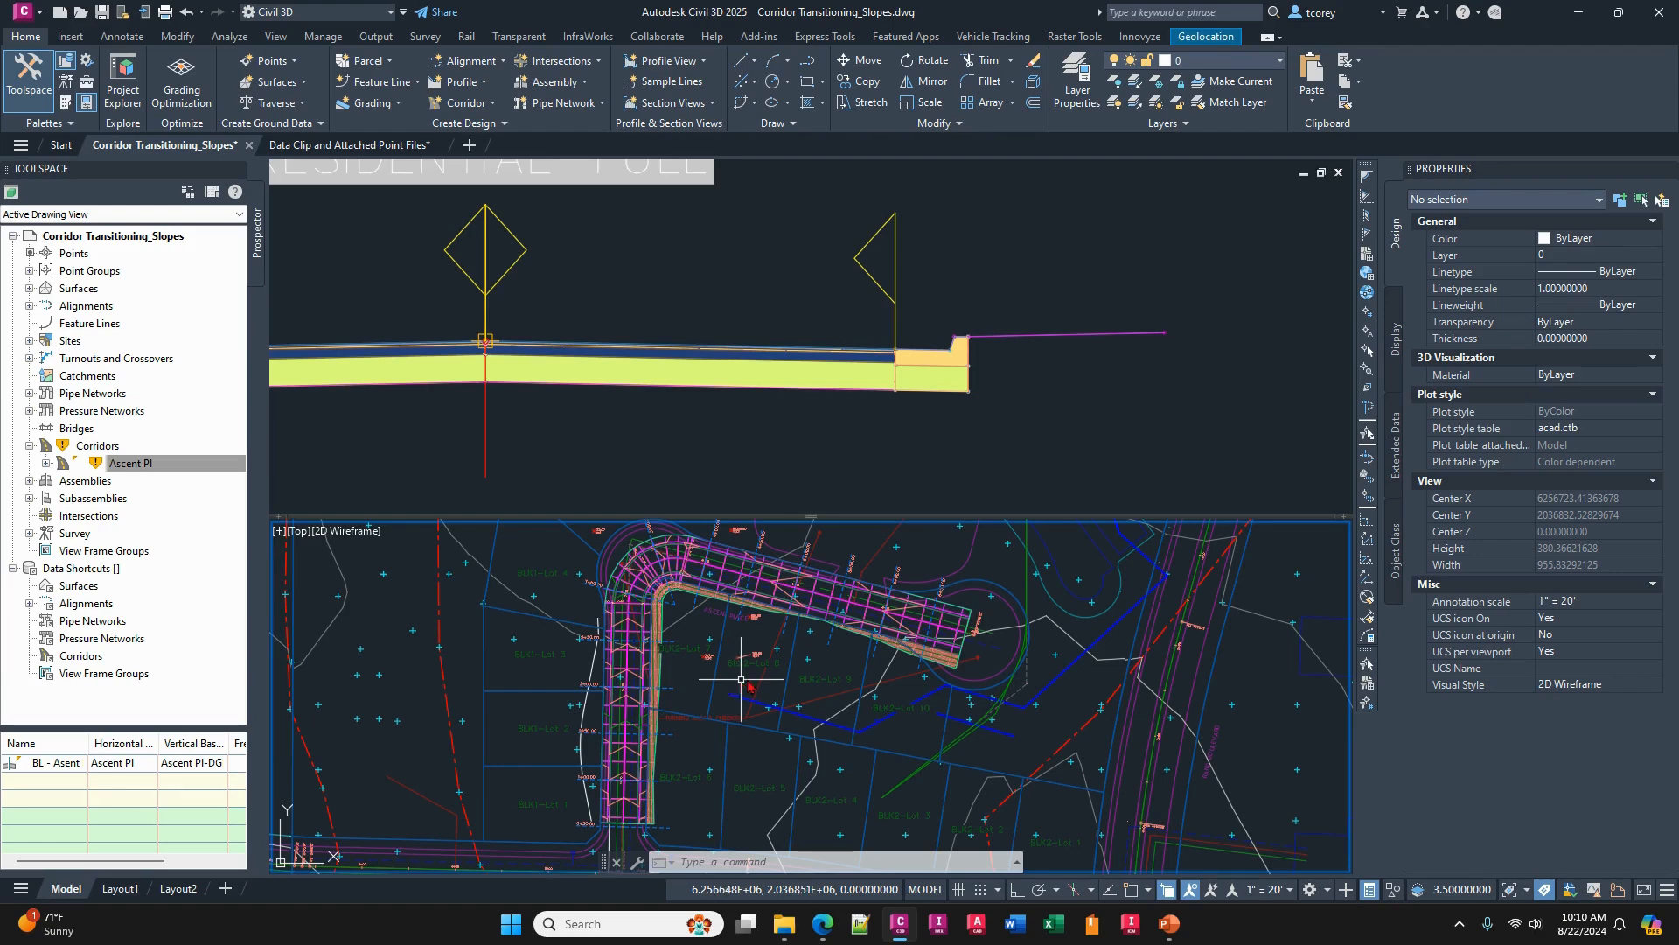
# - Display the Existing-Site TIN surface at a reduced level of detail in the plan viewport and deselect it
pyautogui.click(1069, 633)
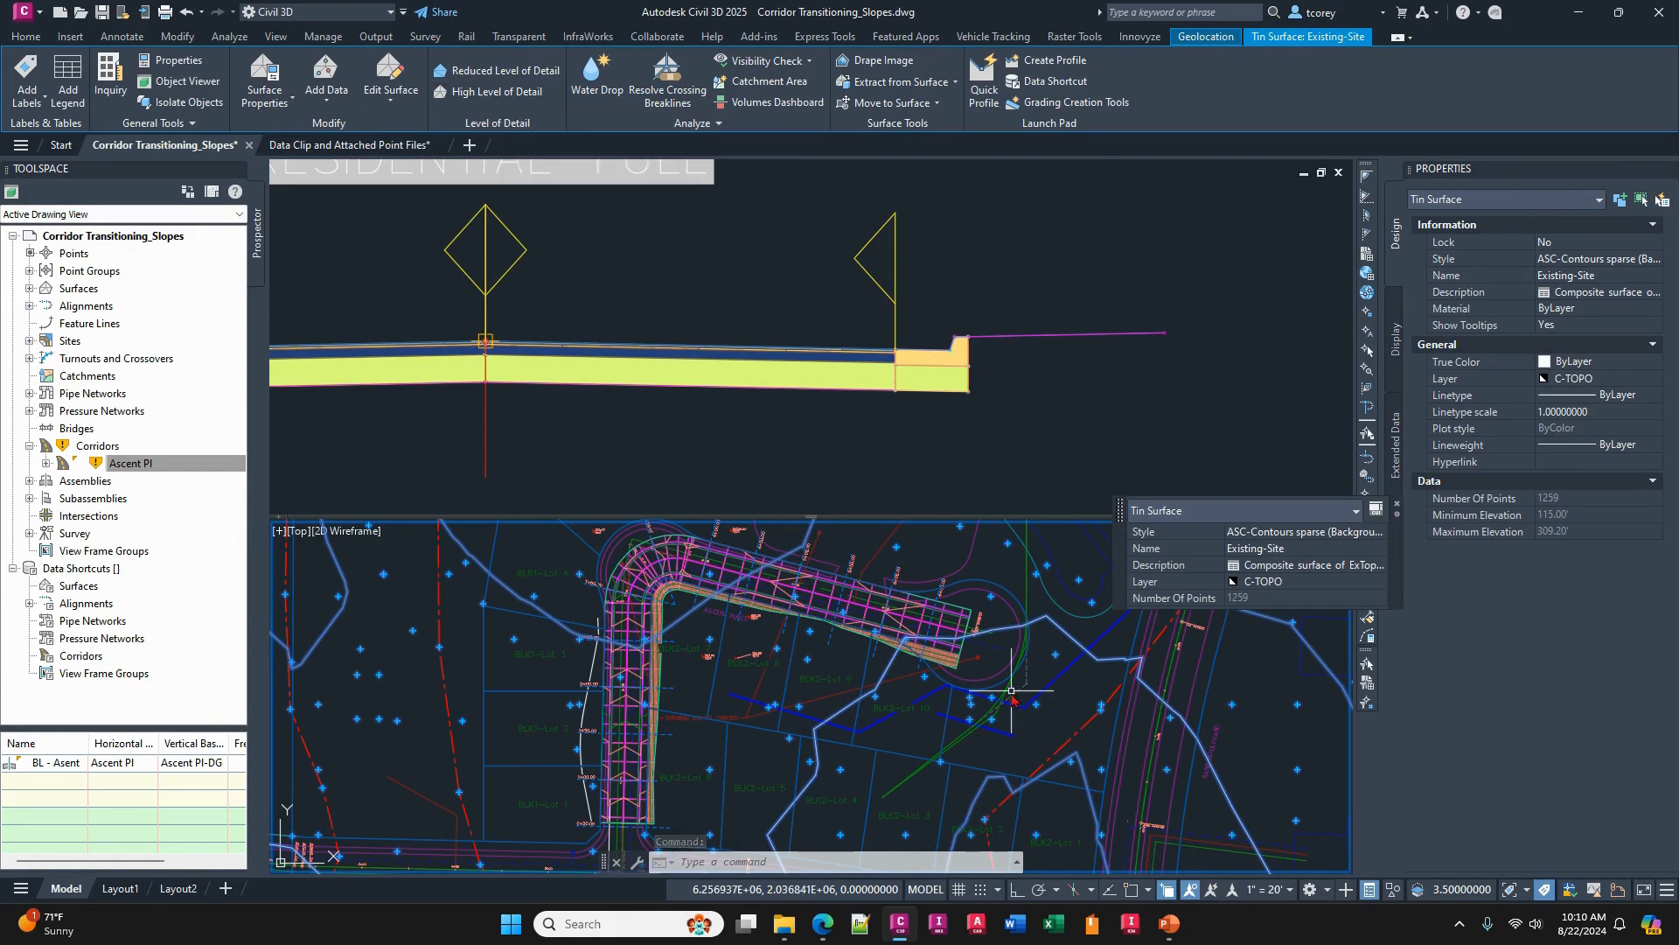
pyautogui.scroll(-5, 695, 695)
pyautogui.moveTo(695, 695); pyautogui.dragTo(722, 654, button='middle')
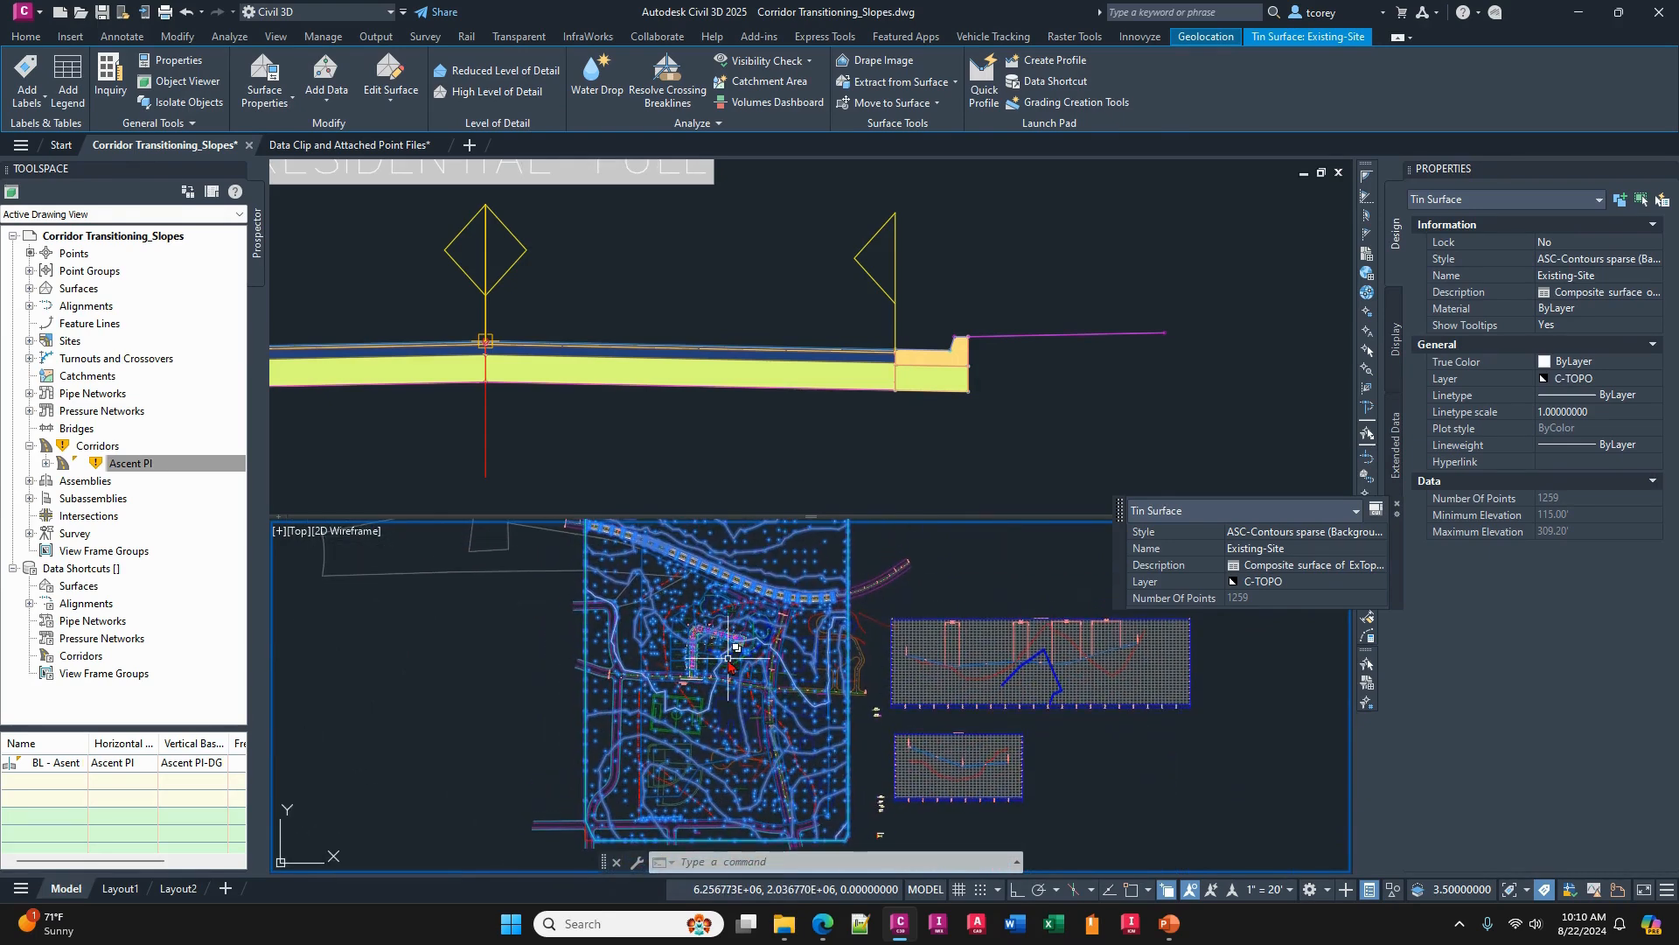
pyautogui.click(496, 76)
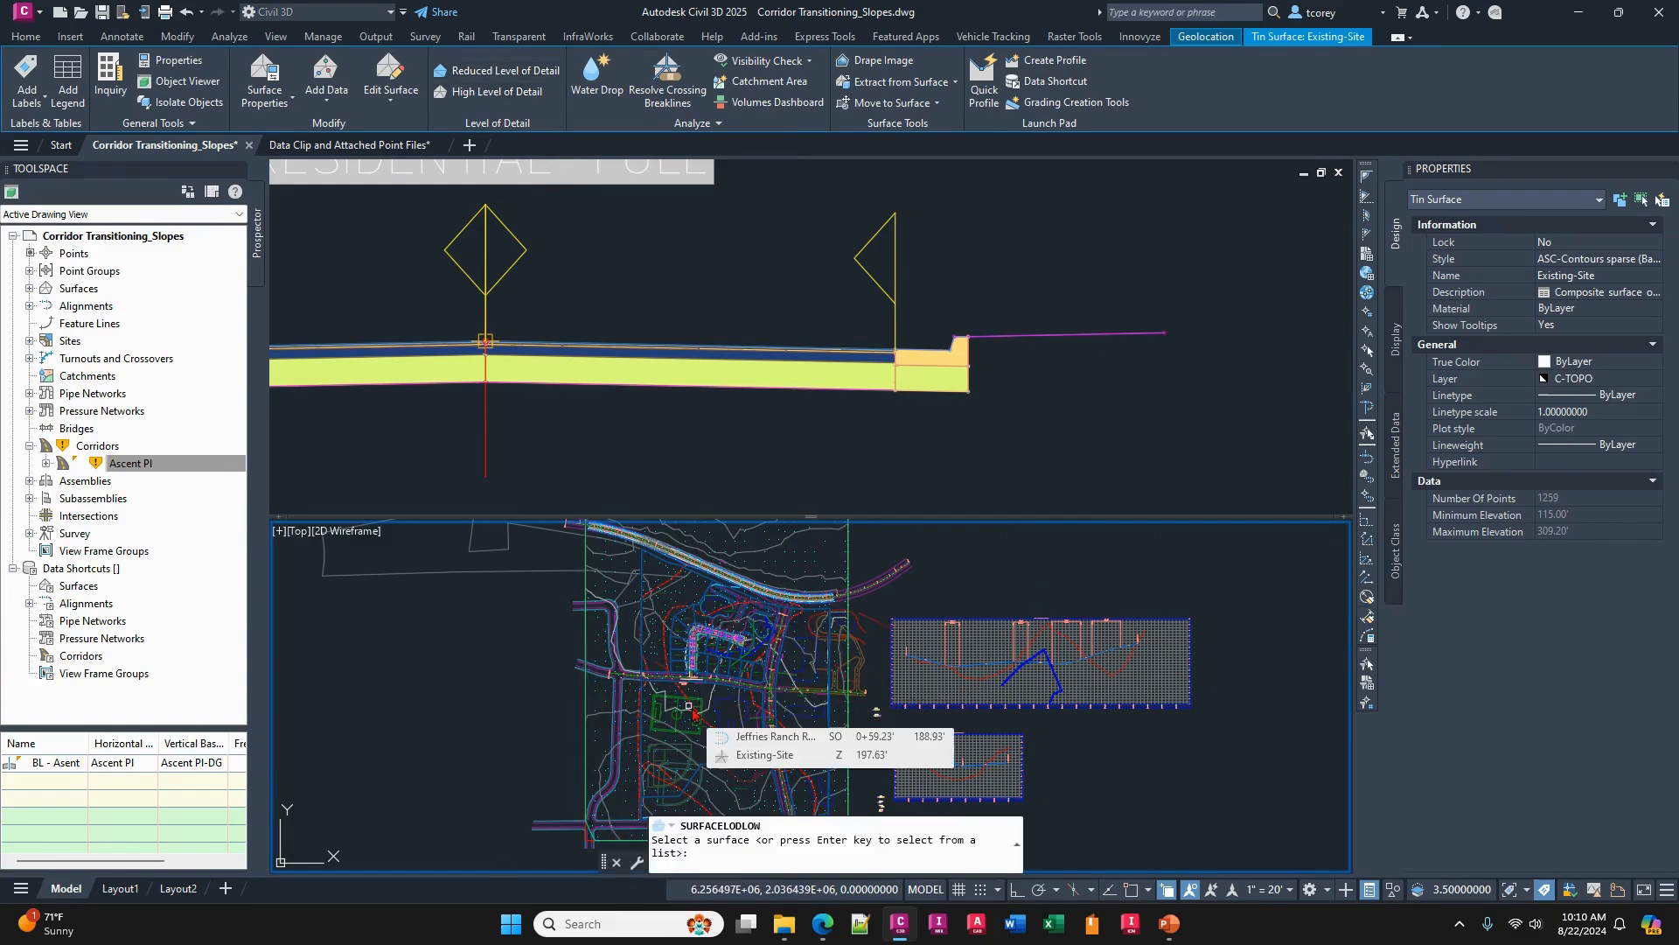
pyautogui.click(740, 711)
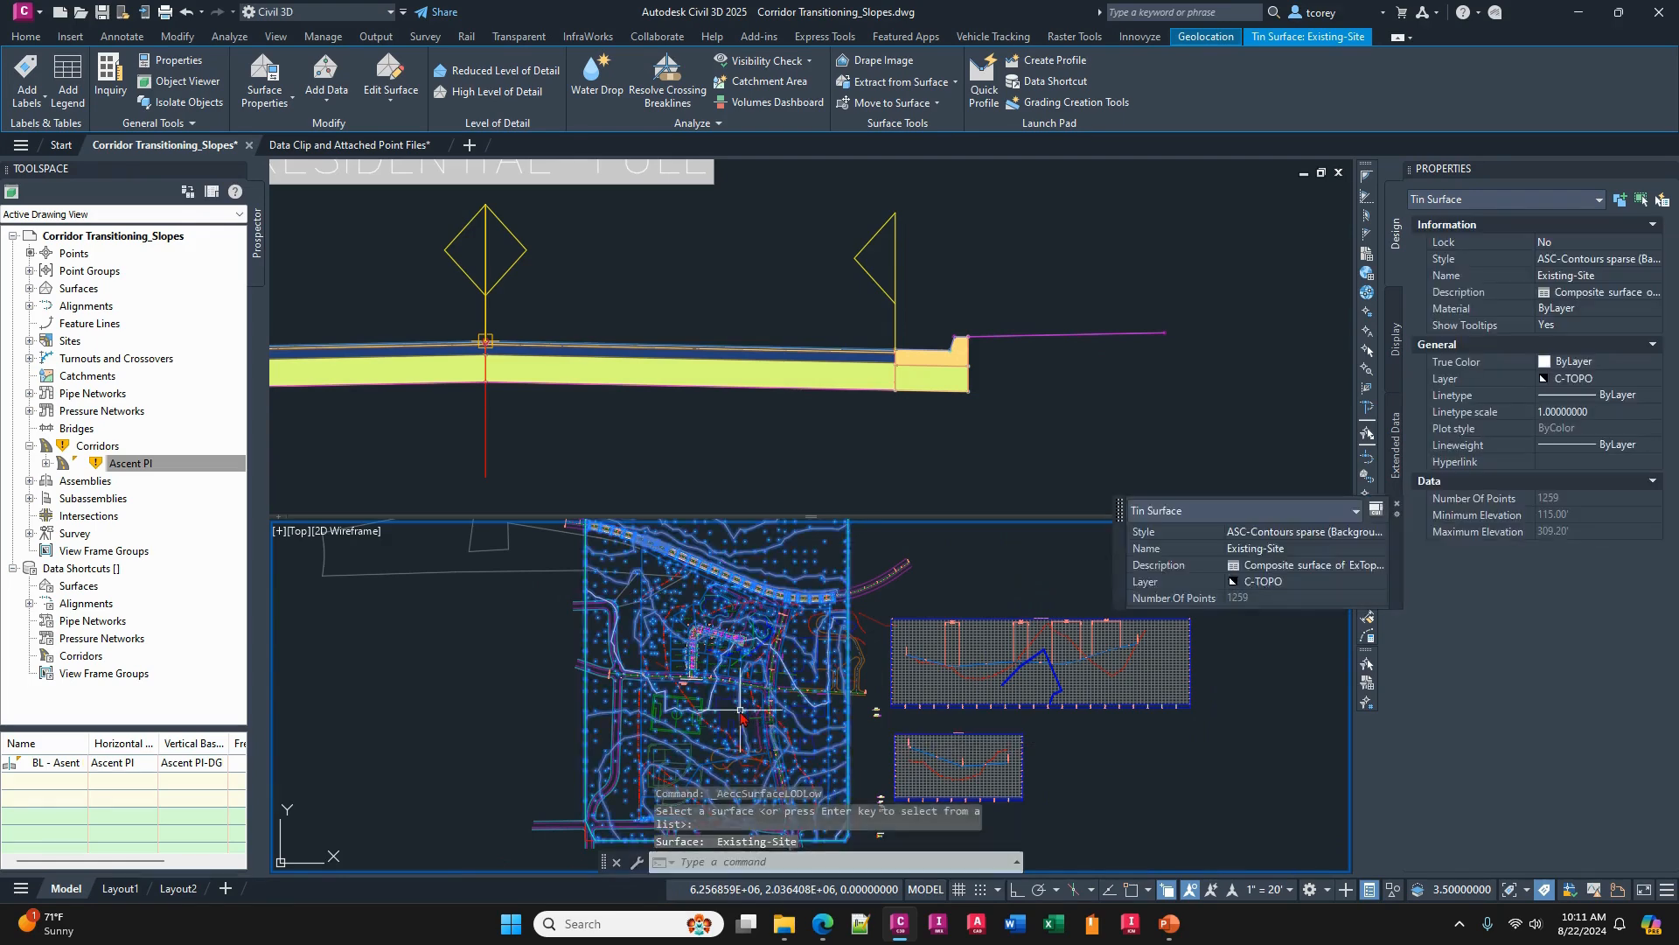
pyautogui.press('Escape')
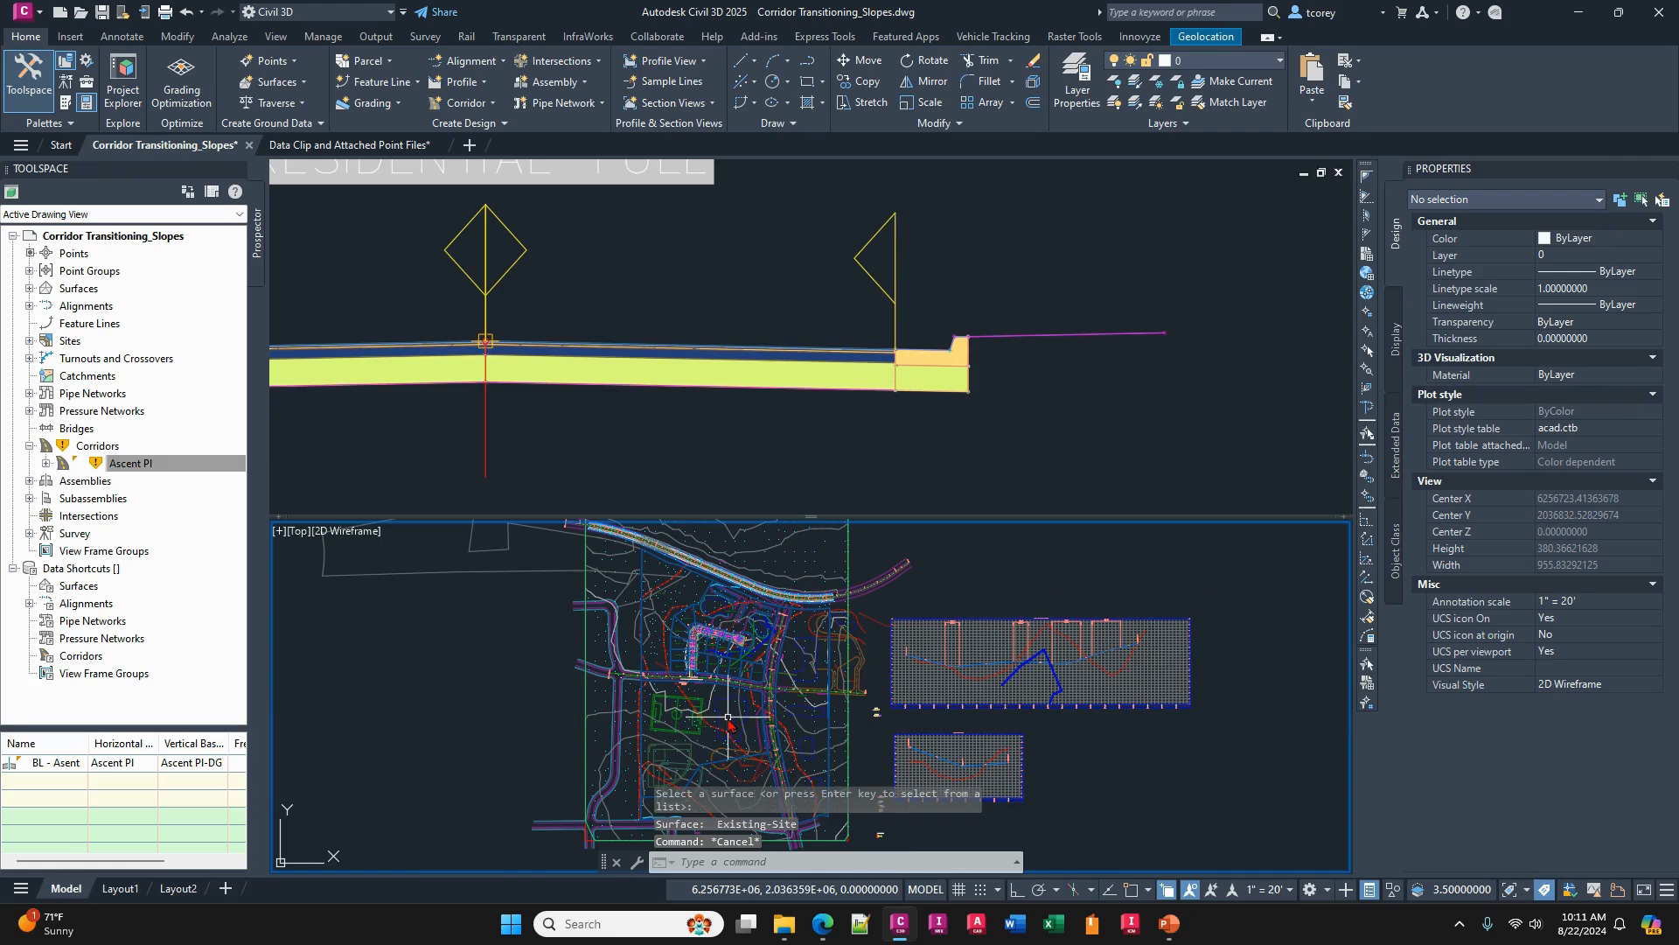
pyautogui.scroll(3, 728, 717)
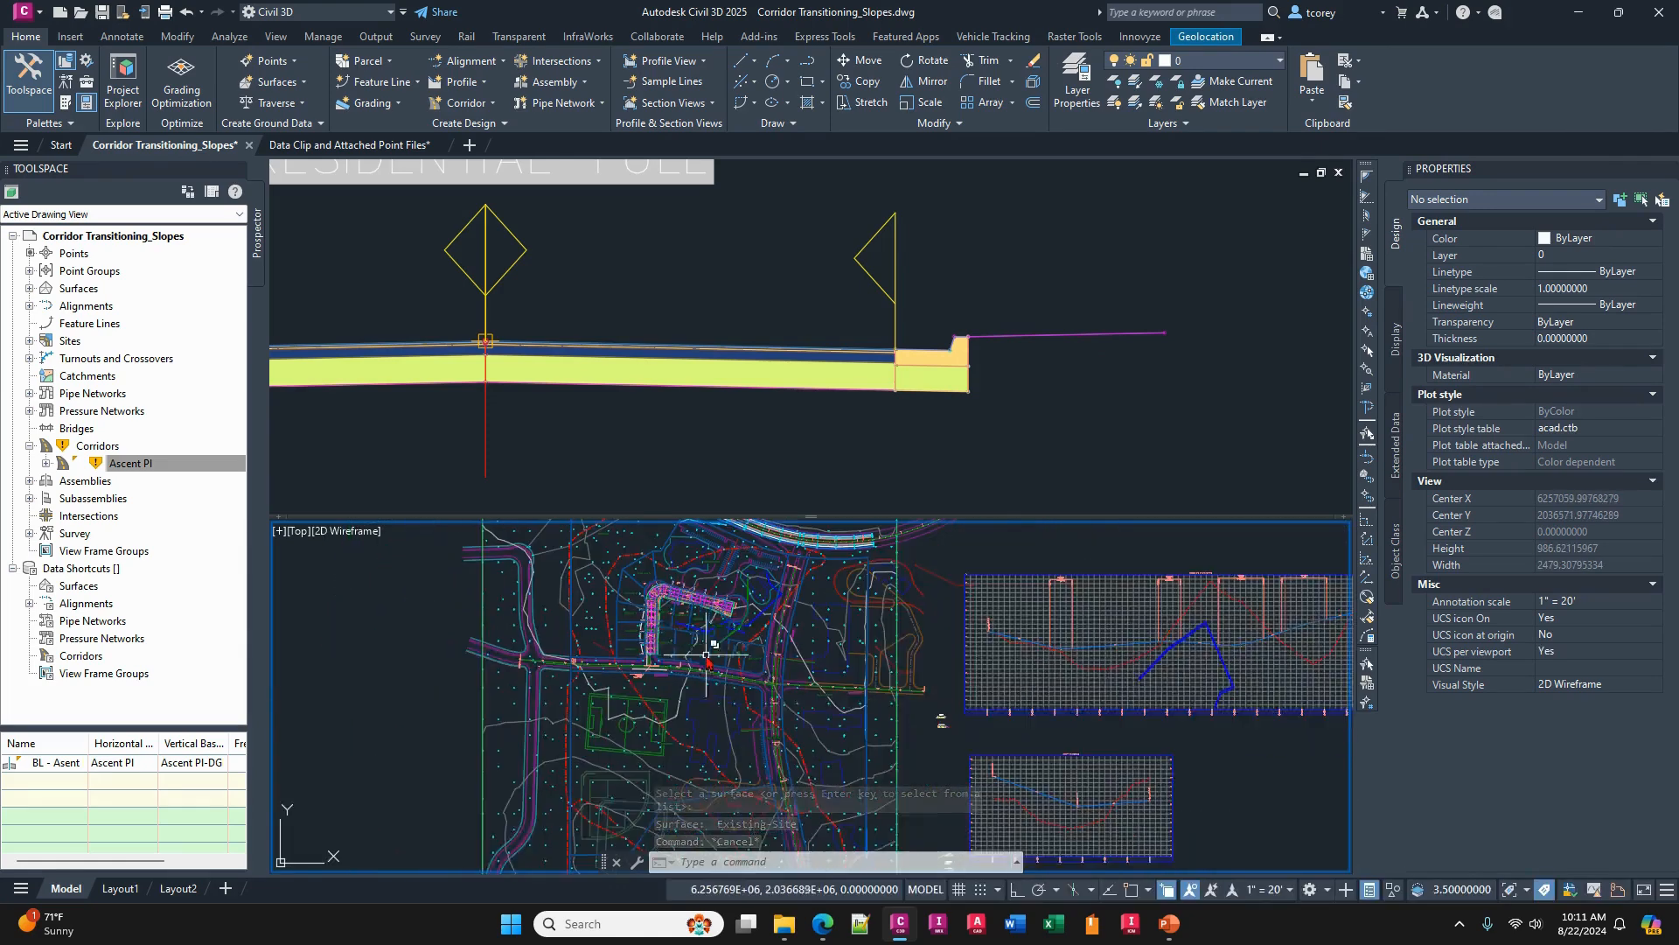
# - Switch to the Data Clip and Attached Point Files drawing and display Surface1 at a reduced level of detail
pyautogui.click(349, 144)
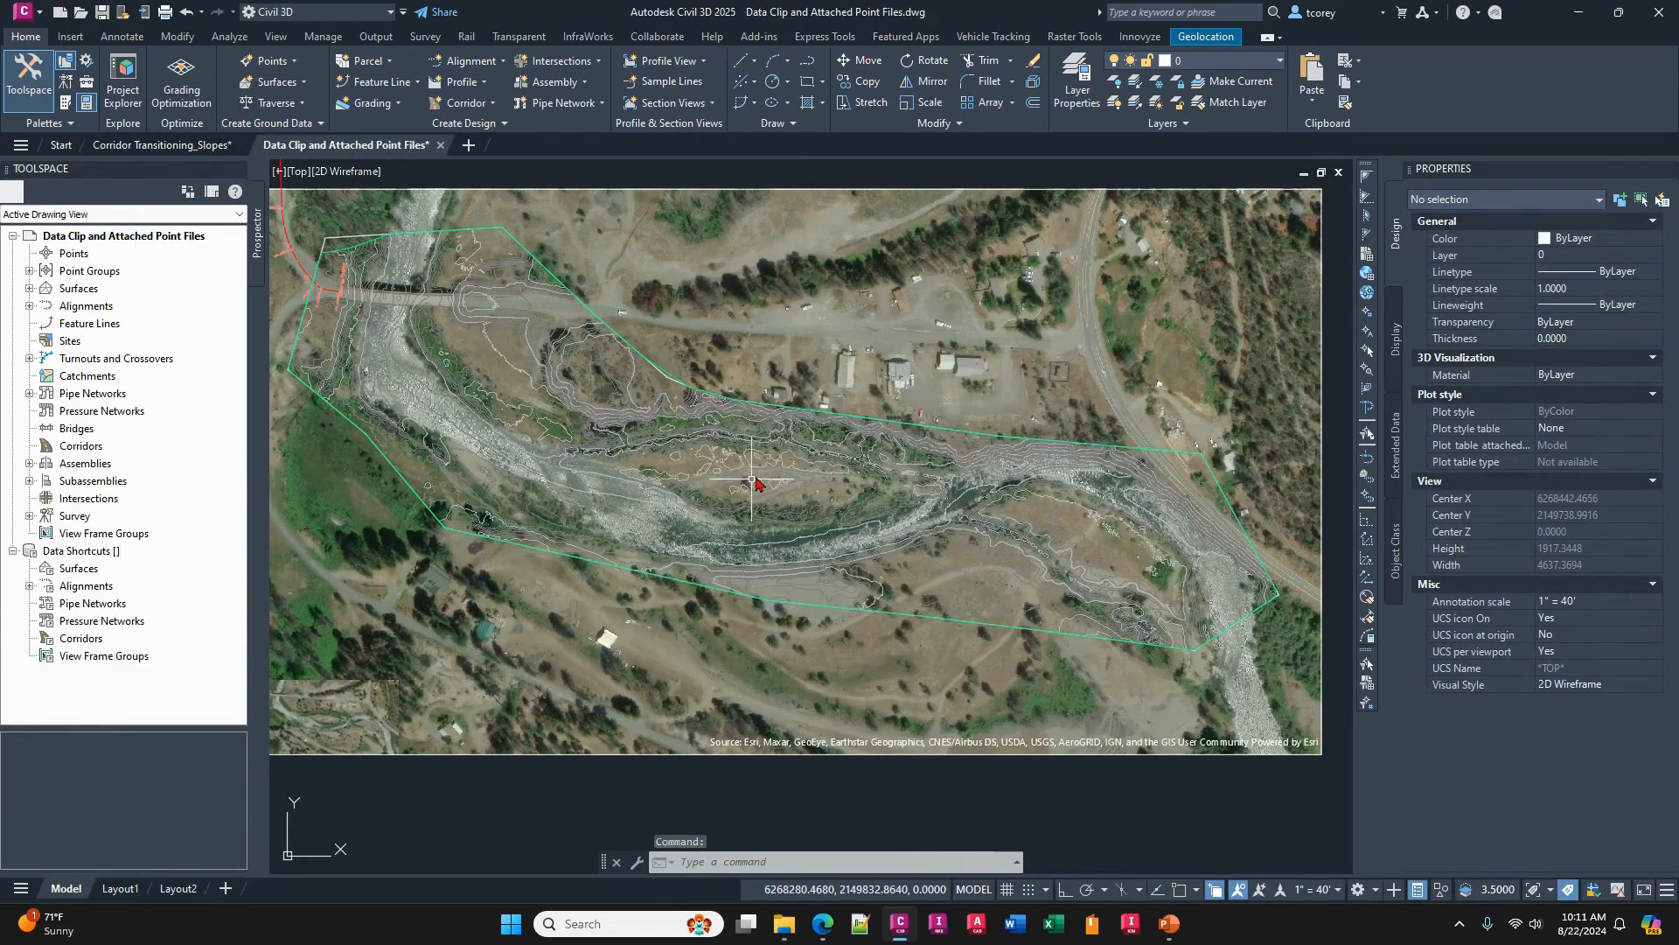
pyautogui.click(752, 450)
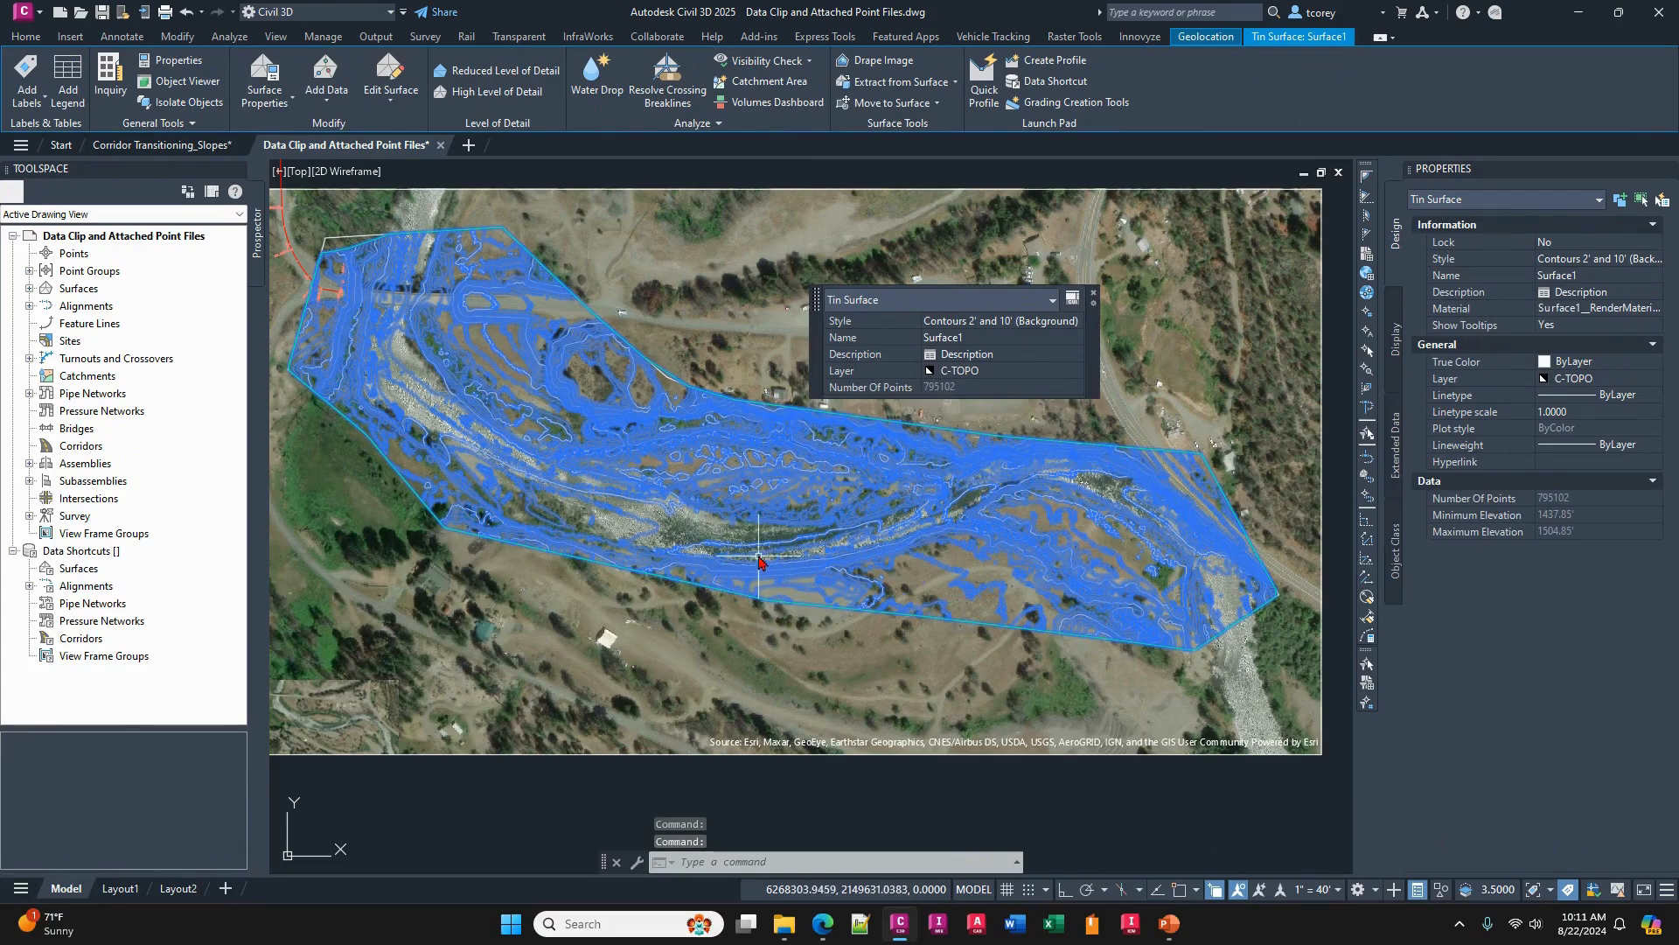
pyautogui.click(496, 70)
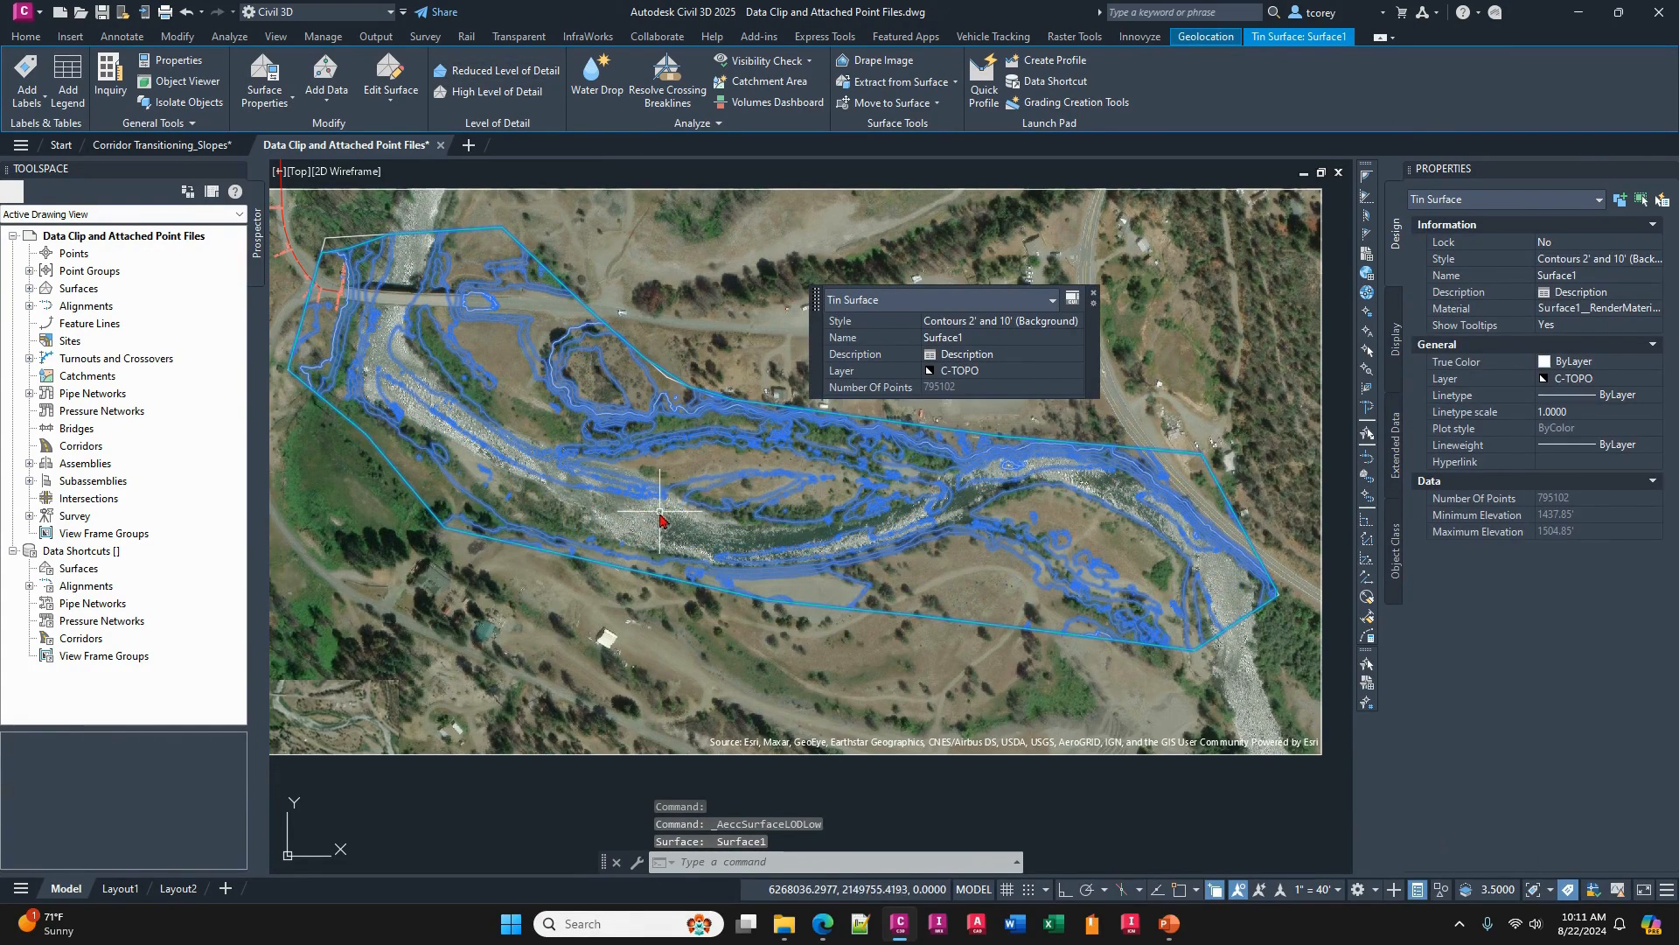
pyautogui.moveTo(663, 522)
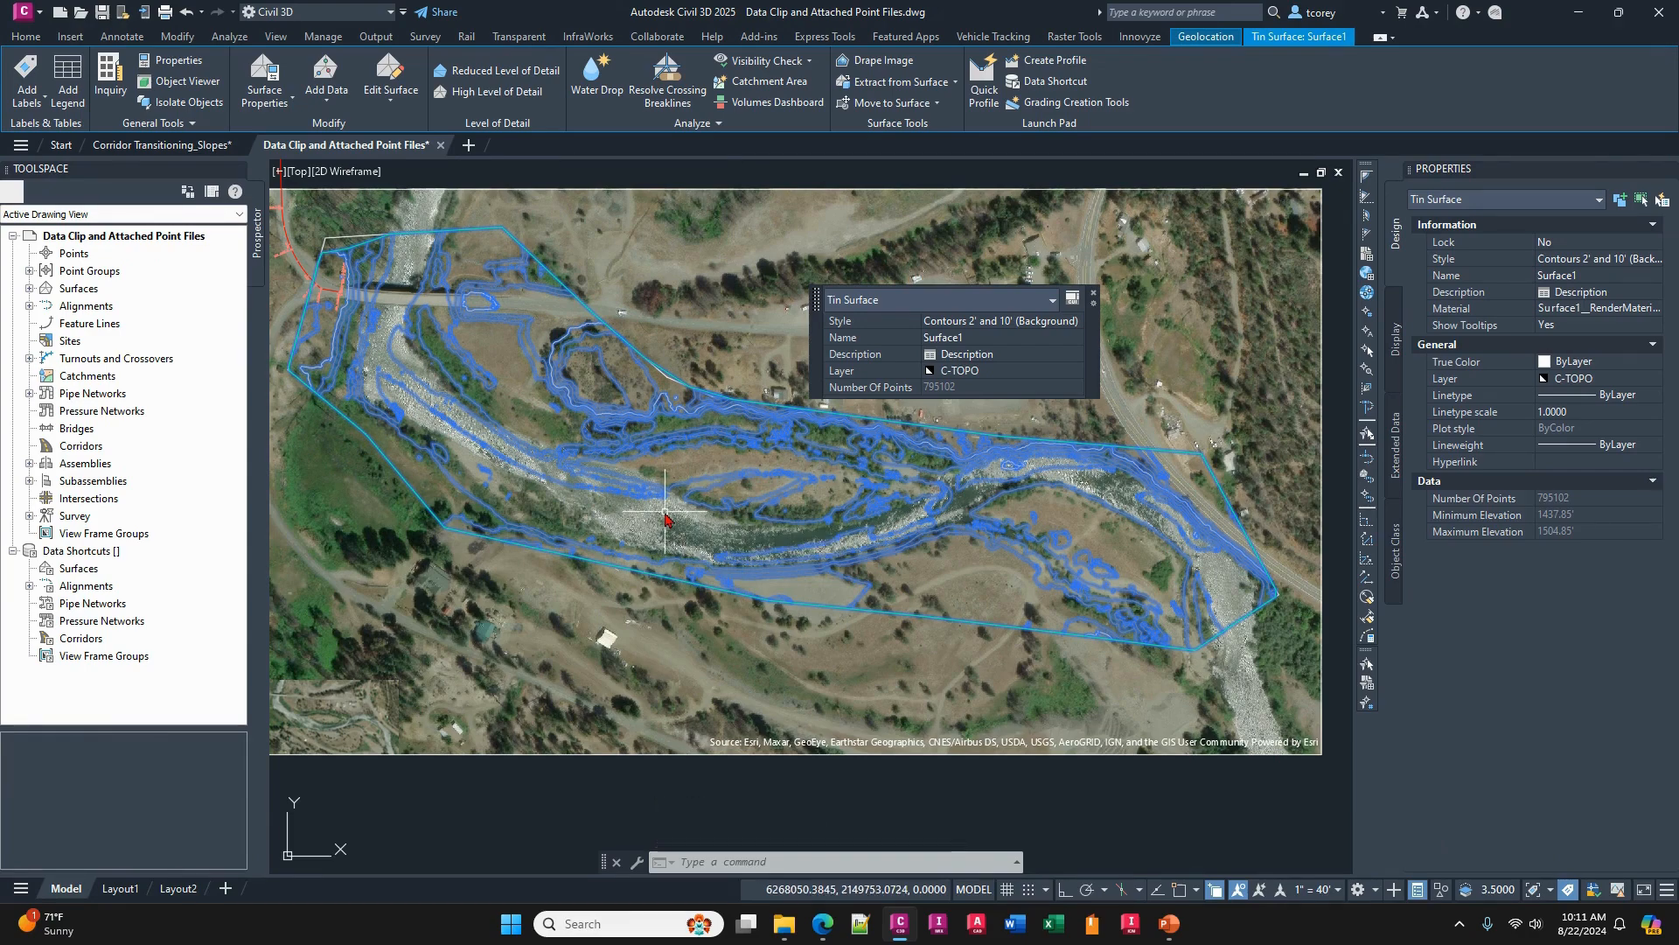
pyautogui.press('Escape')
pyautogui.press('Escape')
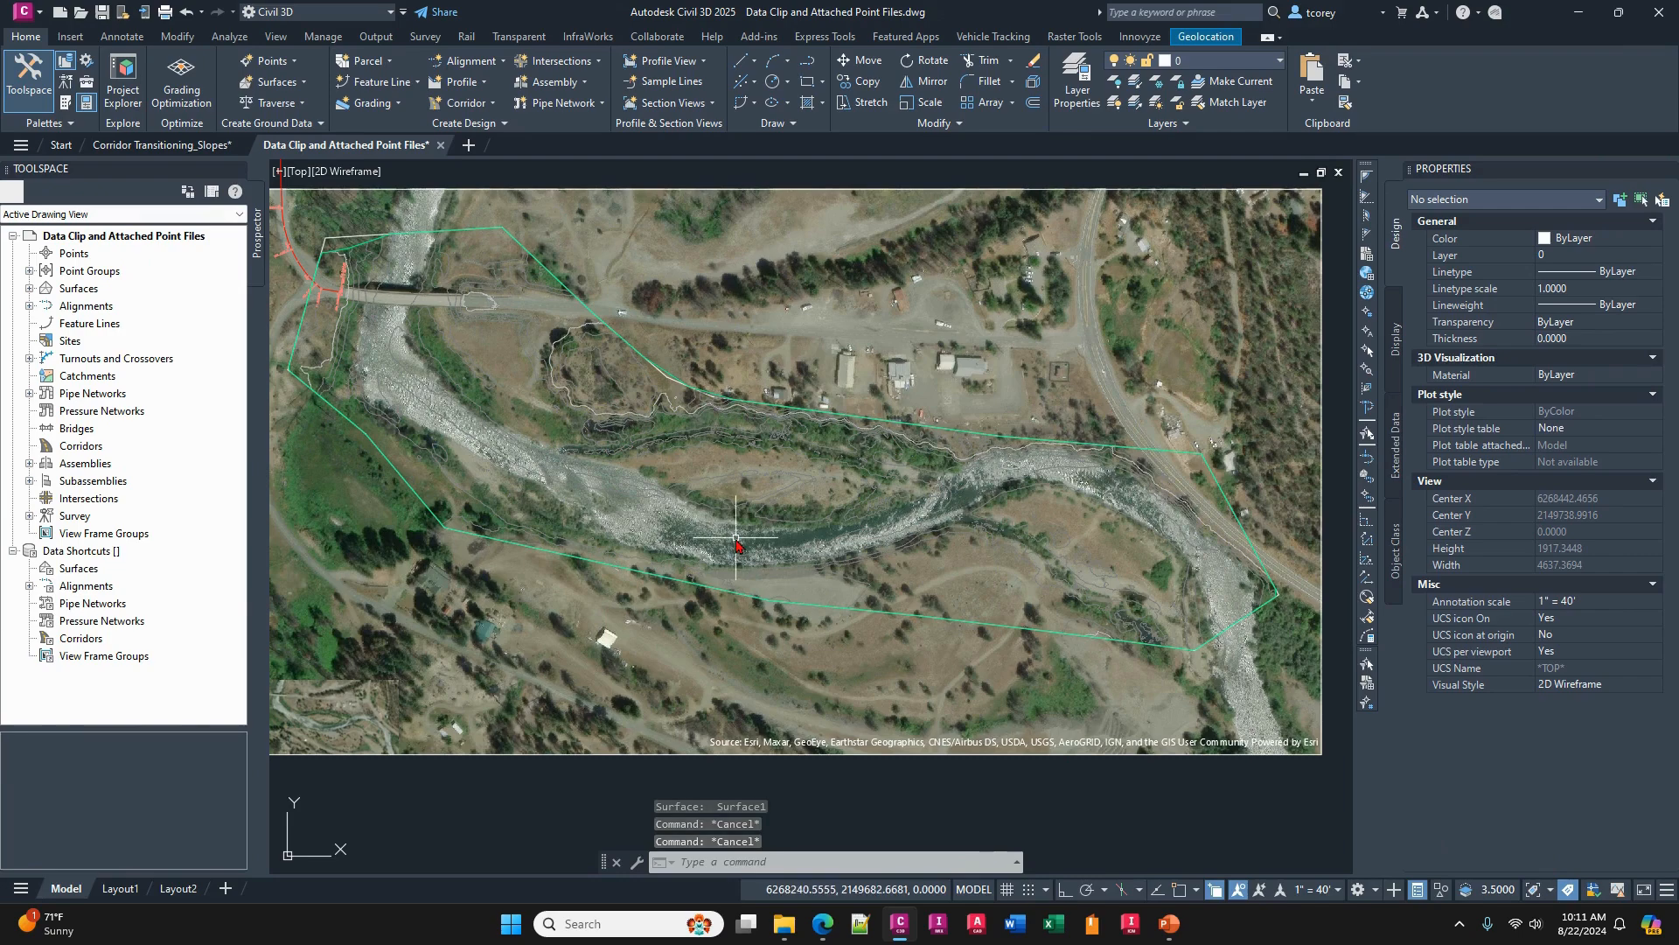
pyautogui.scroll(-2, 710, 544)
pyautogui.moveTo(799, 536); pyautogui.dragTo(808, 538, button='middle')
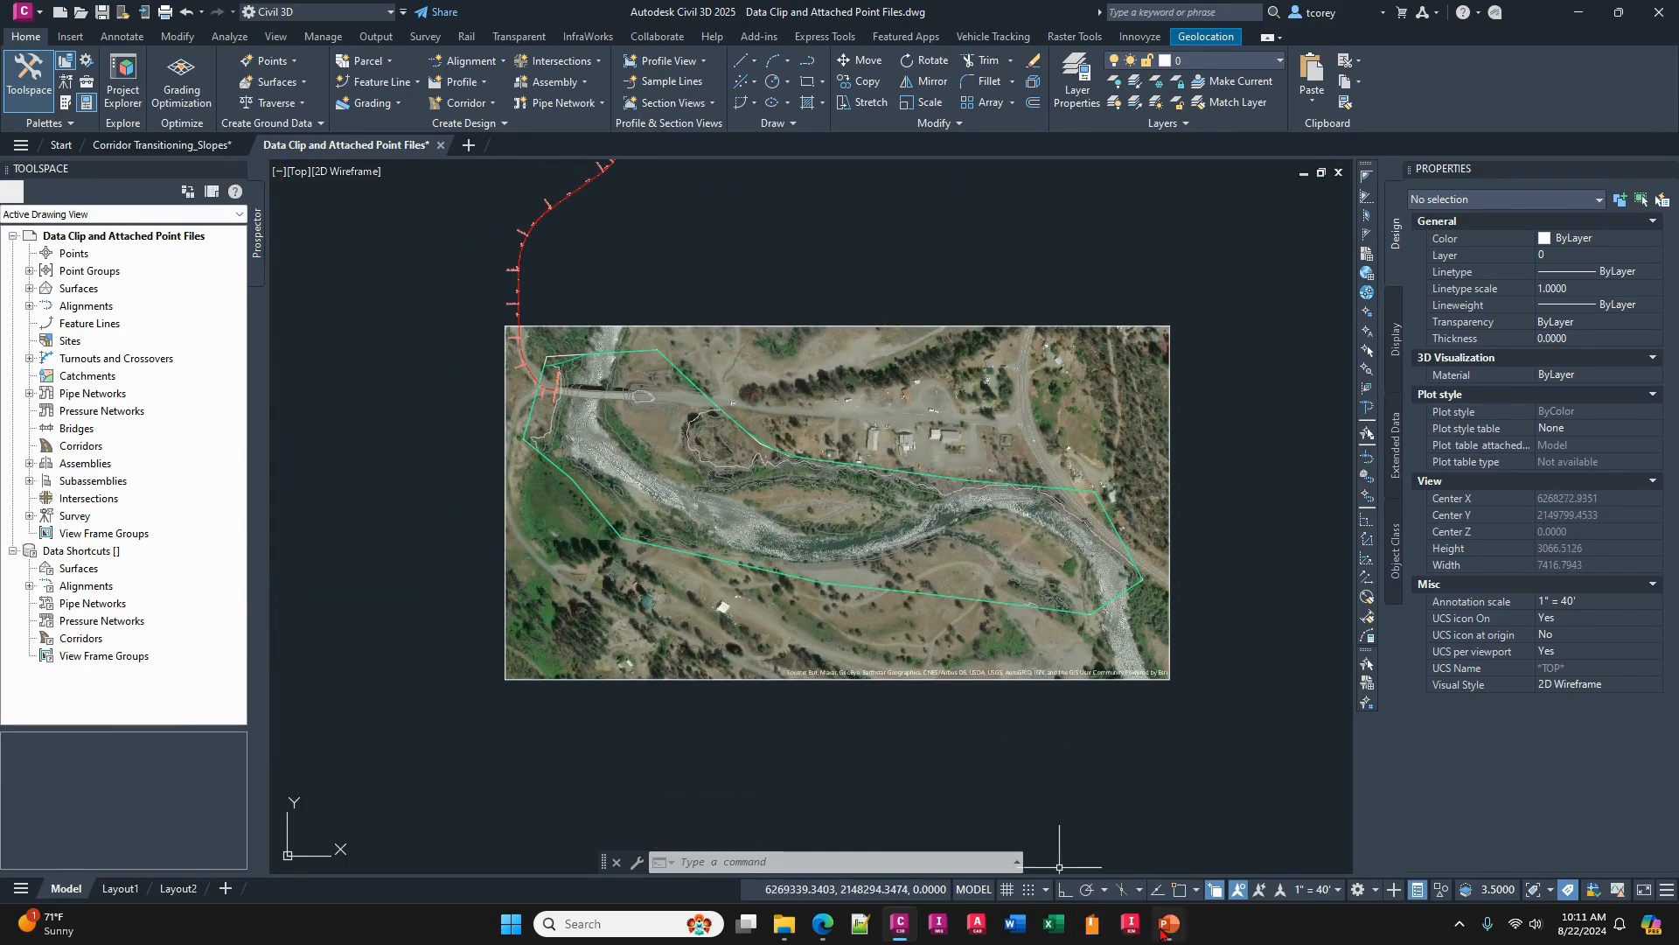
pyautogui.moveTo(1170, 925)
pyautogui.moveTo(1177, 866)
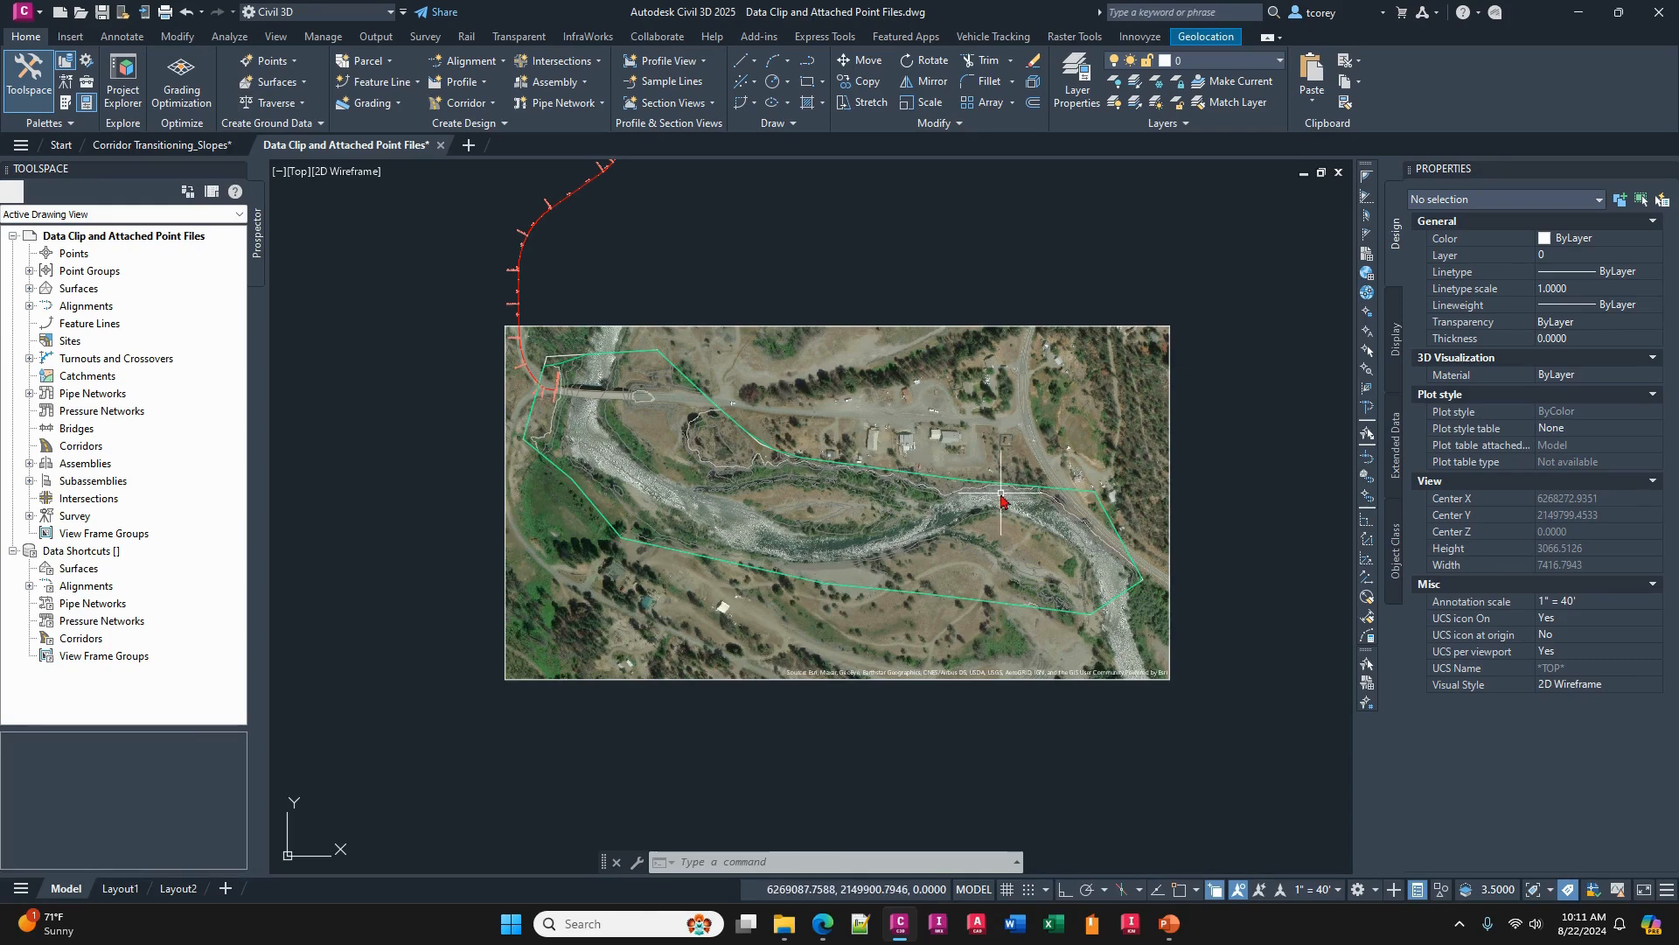
# - Customize the Quick Properties for TIN surfaces to include Minimum Elevation and Maximum Elevation, and check them on Surface1
pyautogui.scroll(2, 1003, 505)
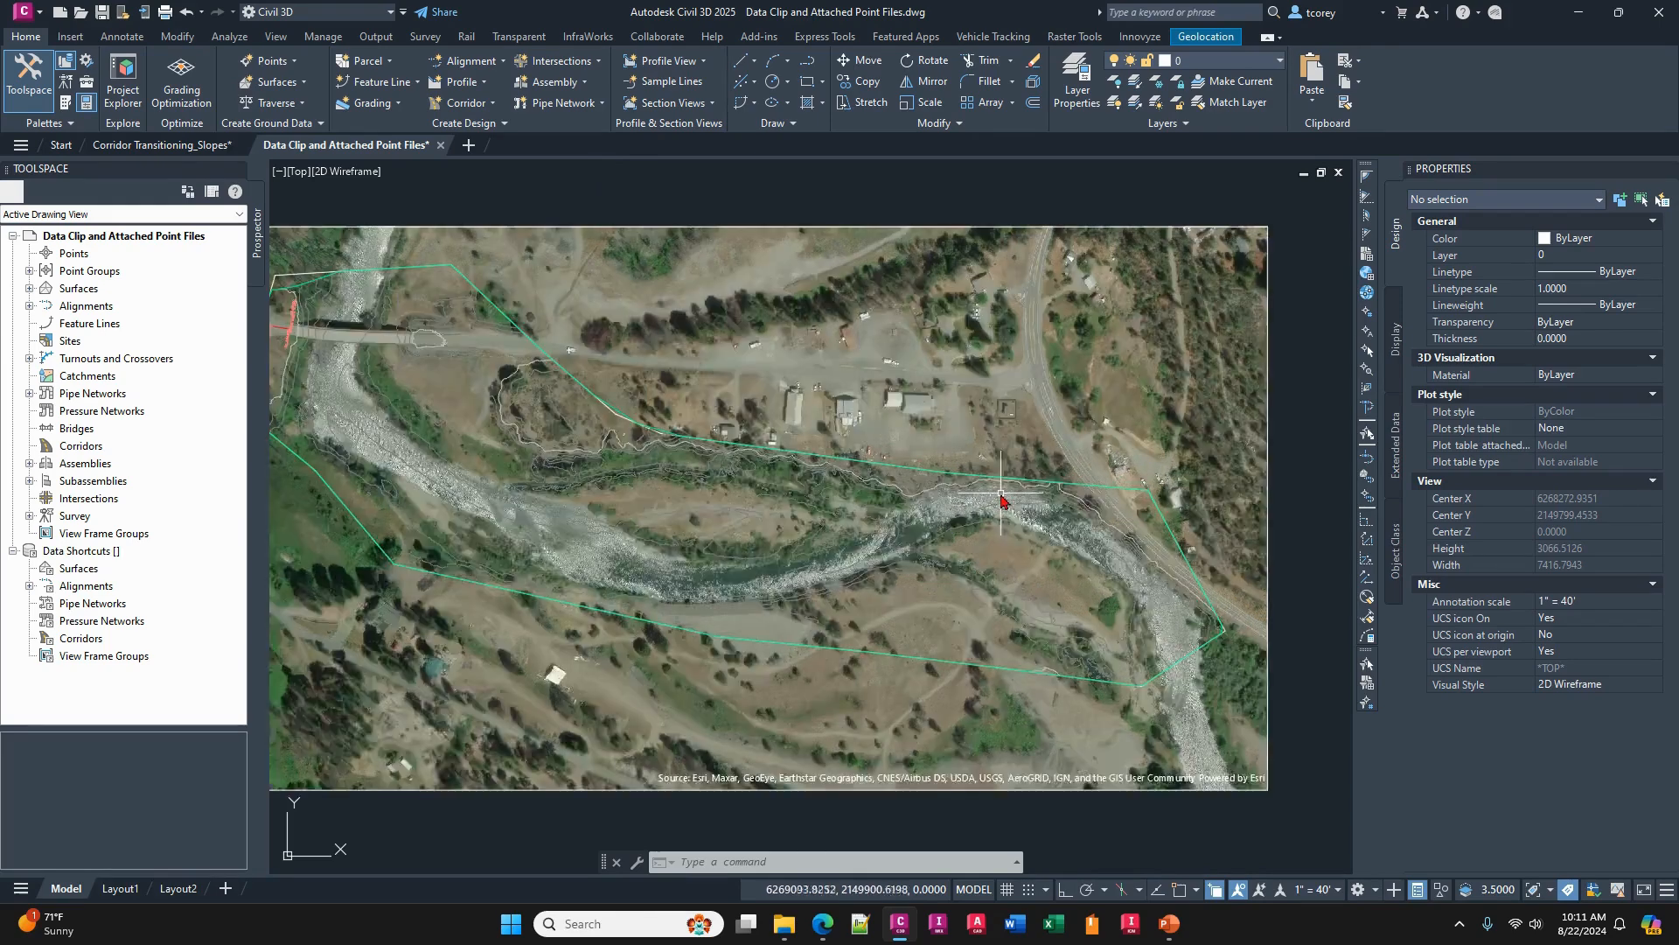
pyautogui.click(957, 503)
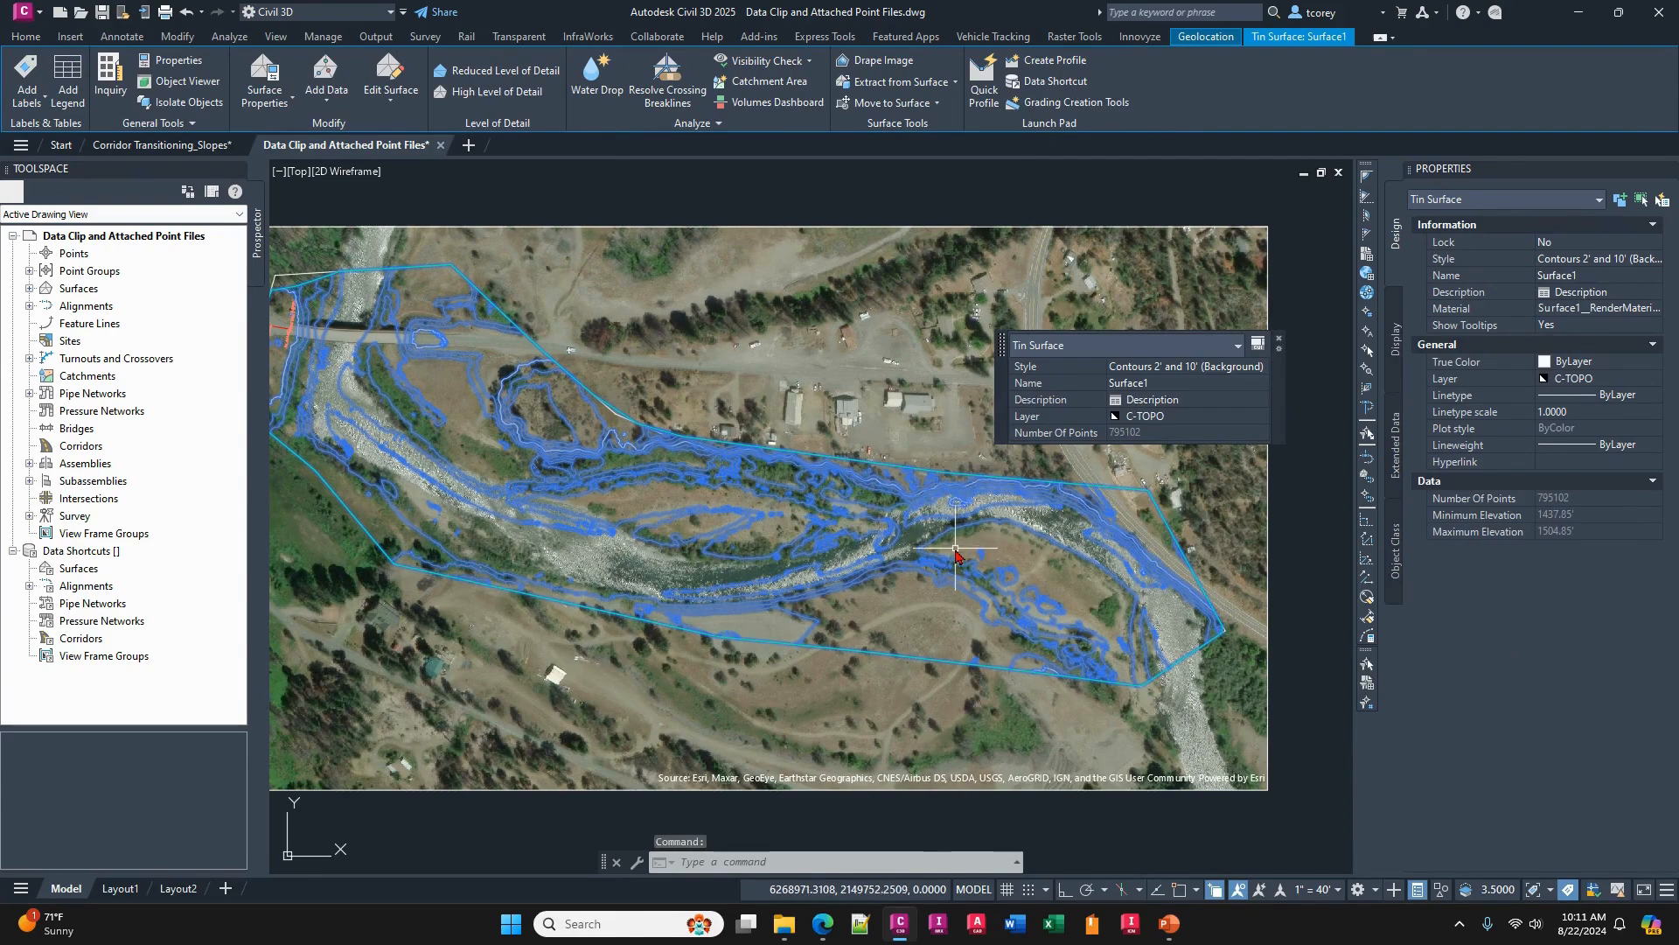
pyautogui.click(1258, 346)
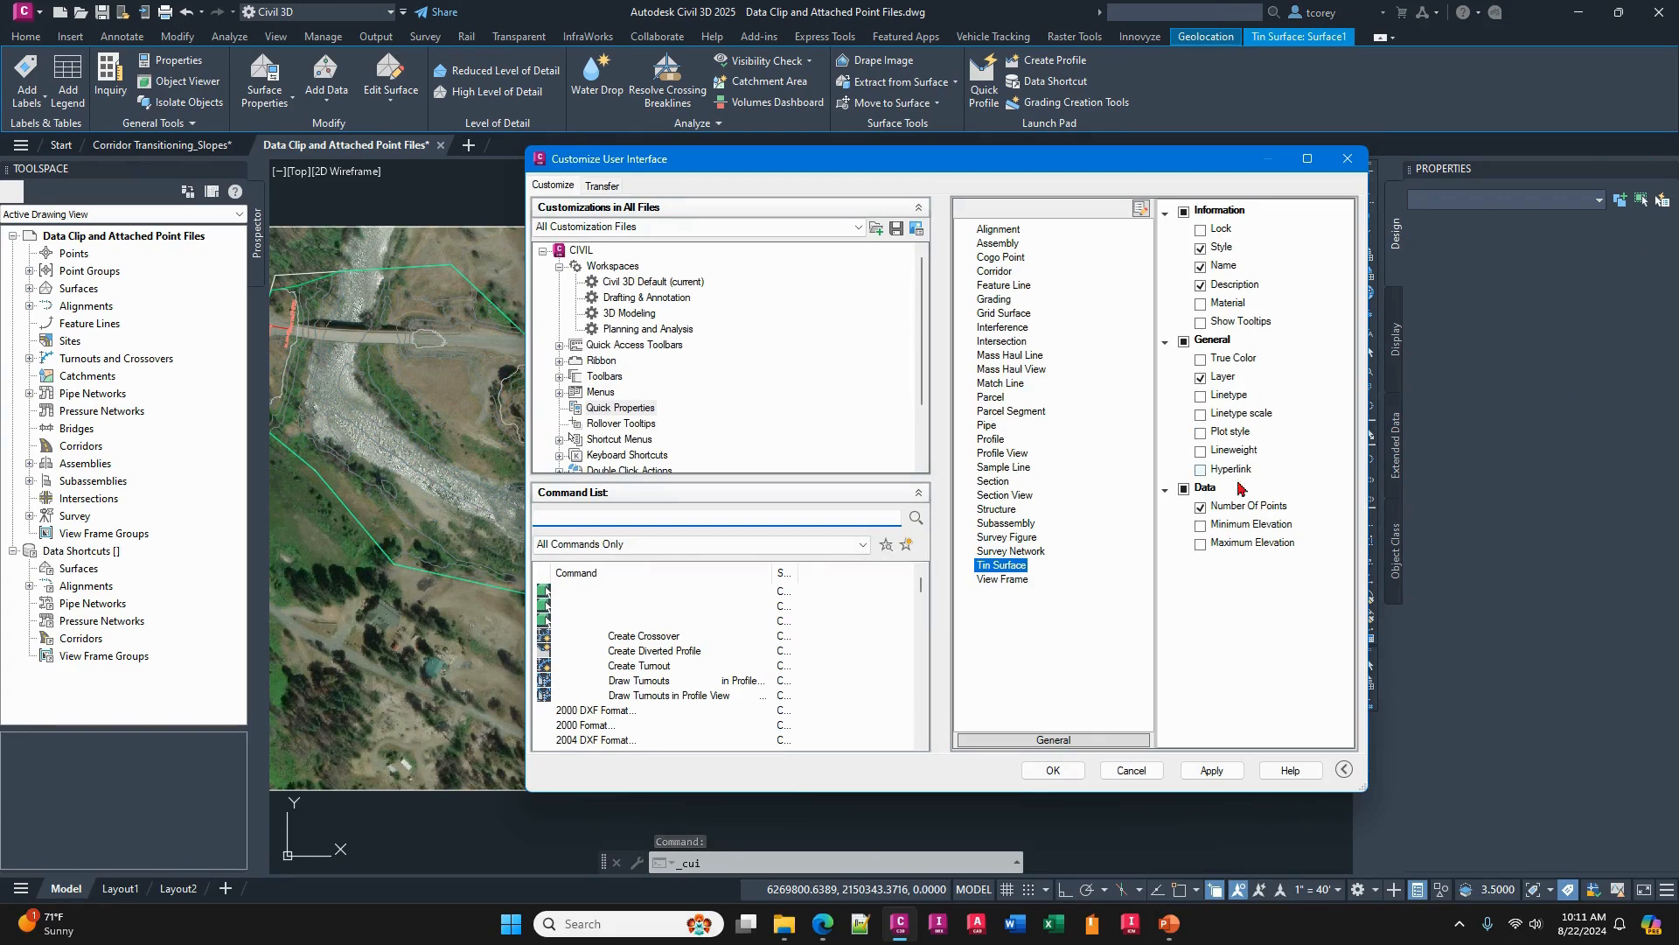
pyautogui.click(1200, 525)
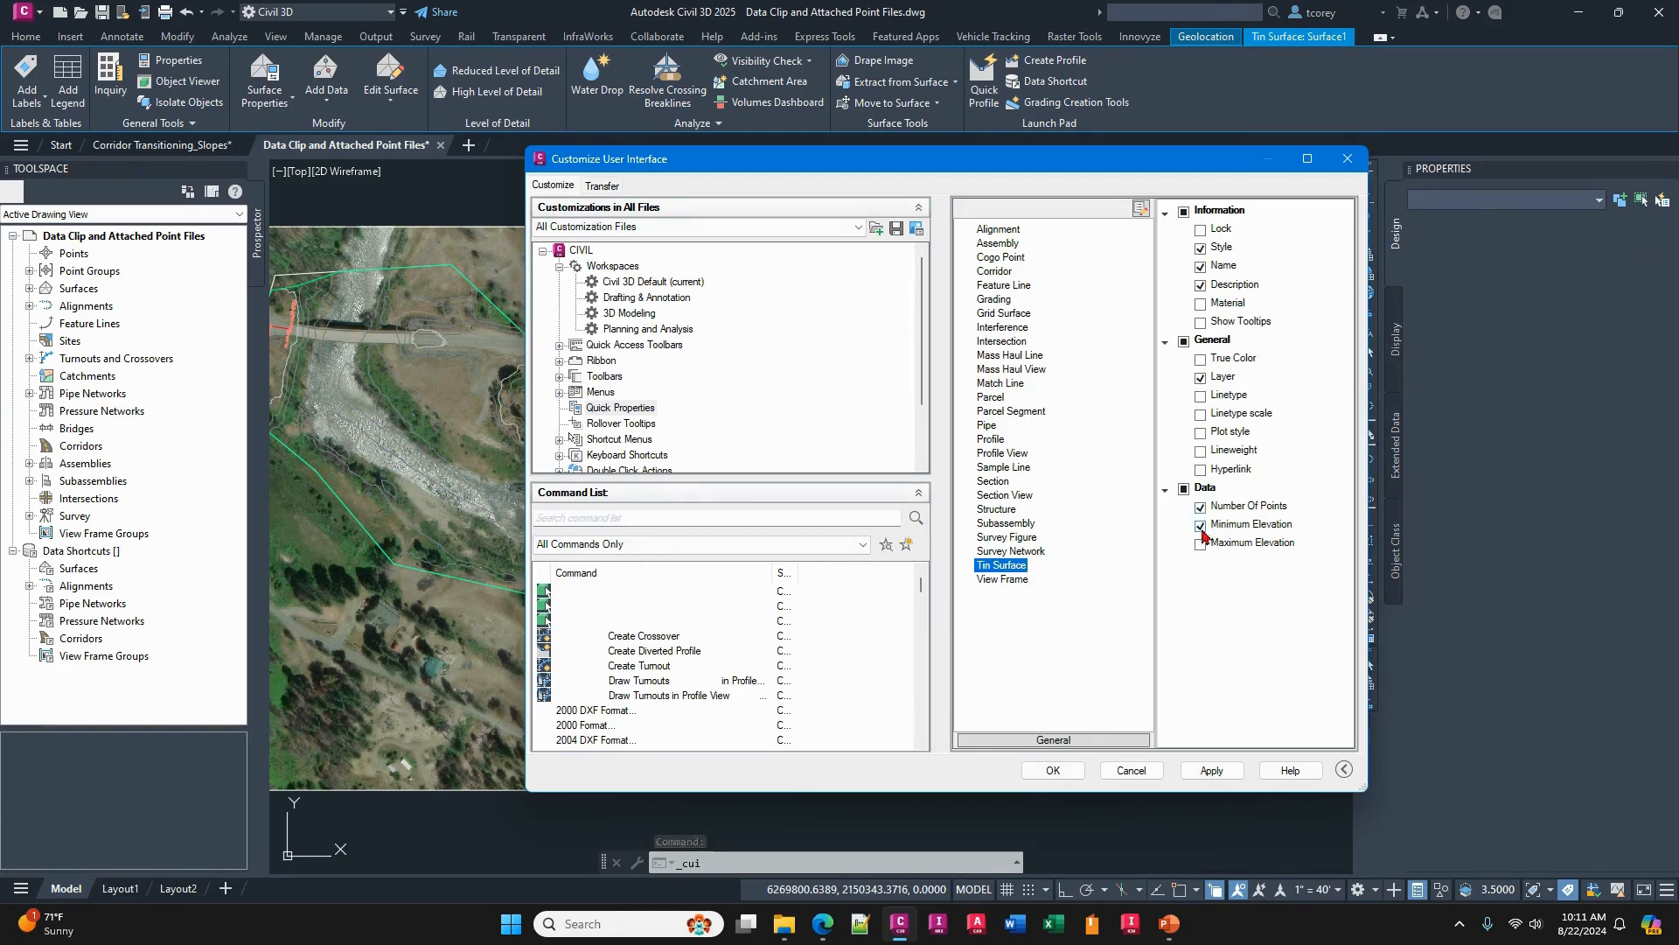
pyautogui.click(1200, 544)
pyautogui.click(1052, 771)
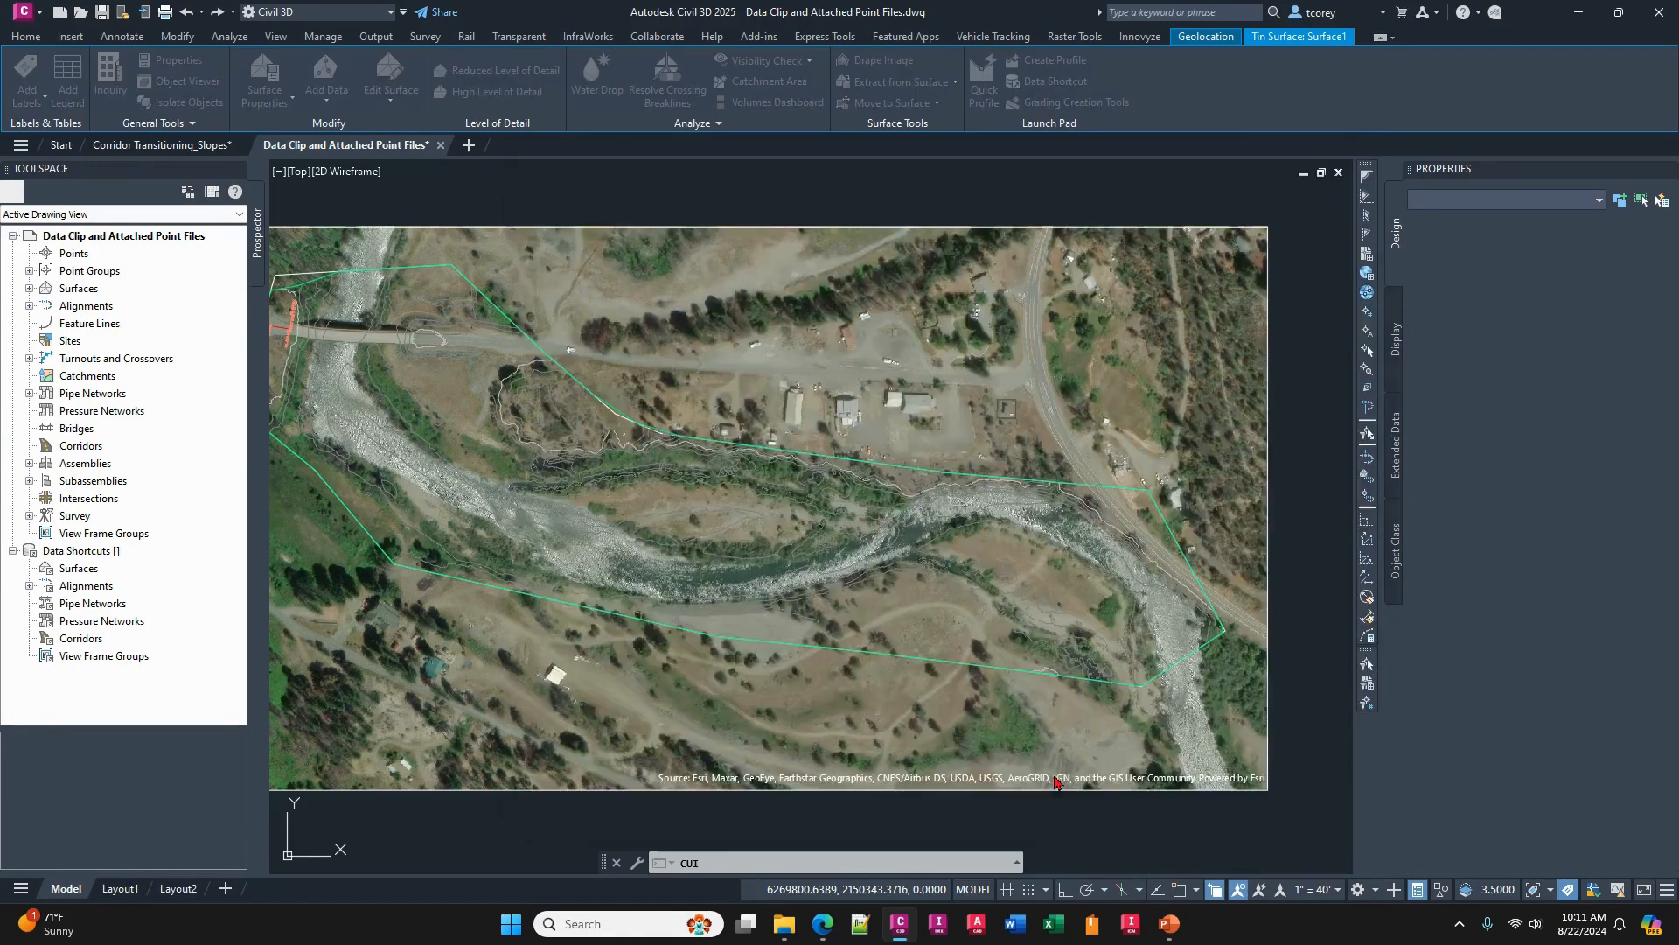
pyautogui.click(894, 484)
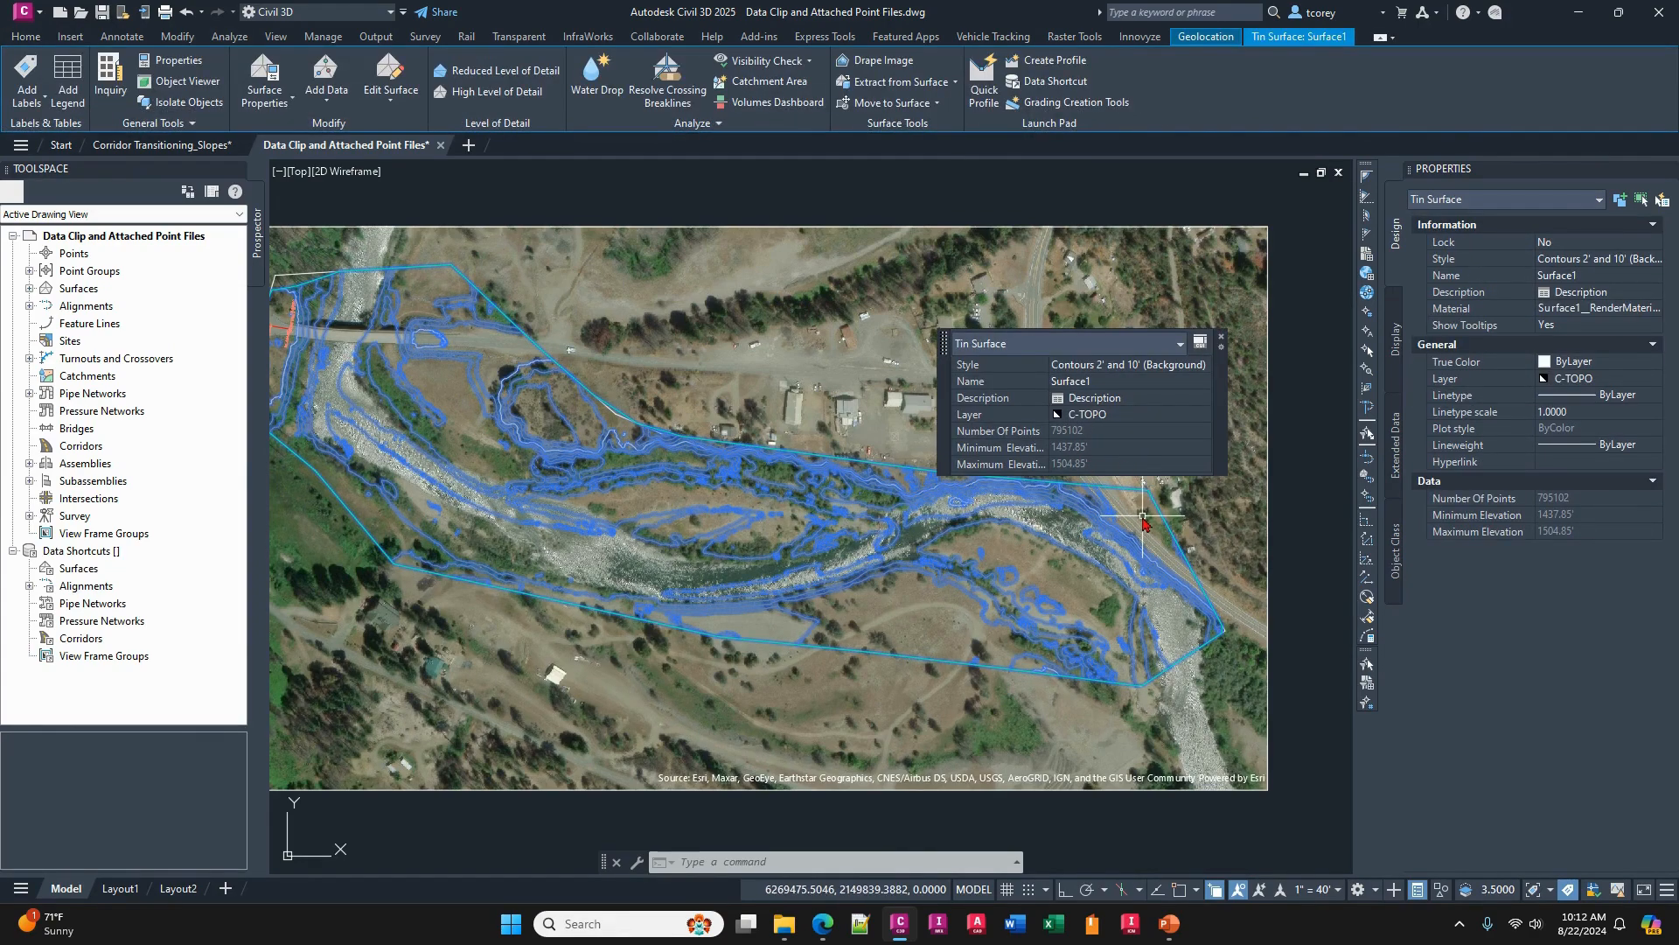
pyautogui.press('Escape')
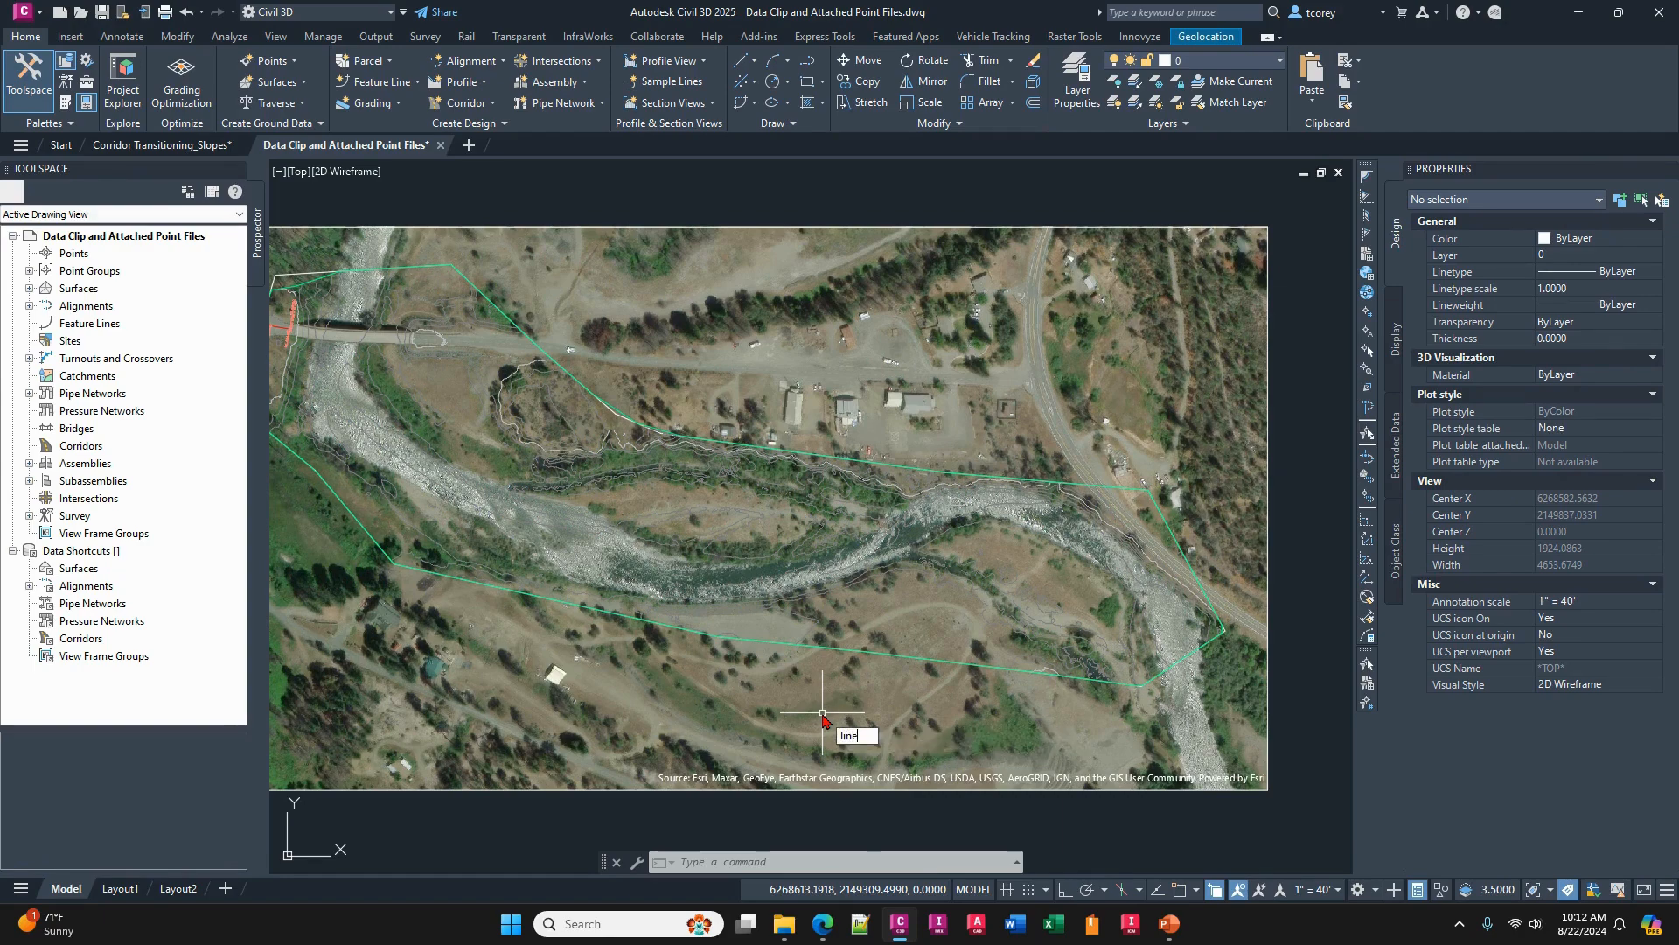
# - Draw a closed polyline with a perimeter of about 3126 across the middle section of the river and the buildings north of it
pyautogui.write('pl')
pyautogui.press('Return')
pyautogui.click(734, 689)
pyautogui.click(882, 717)
pyautogui.click(967, 642)
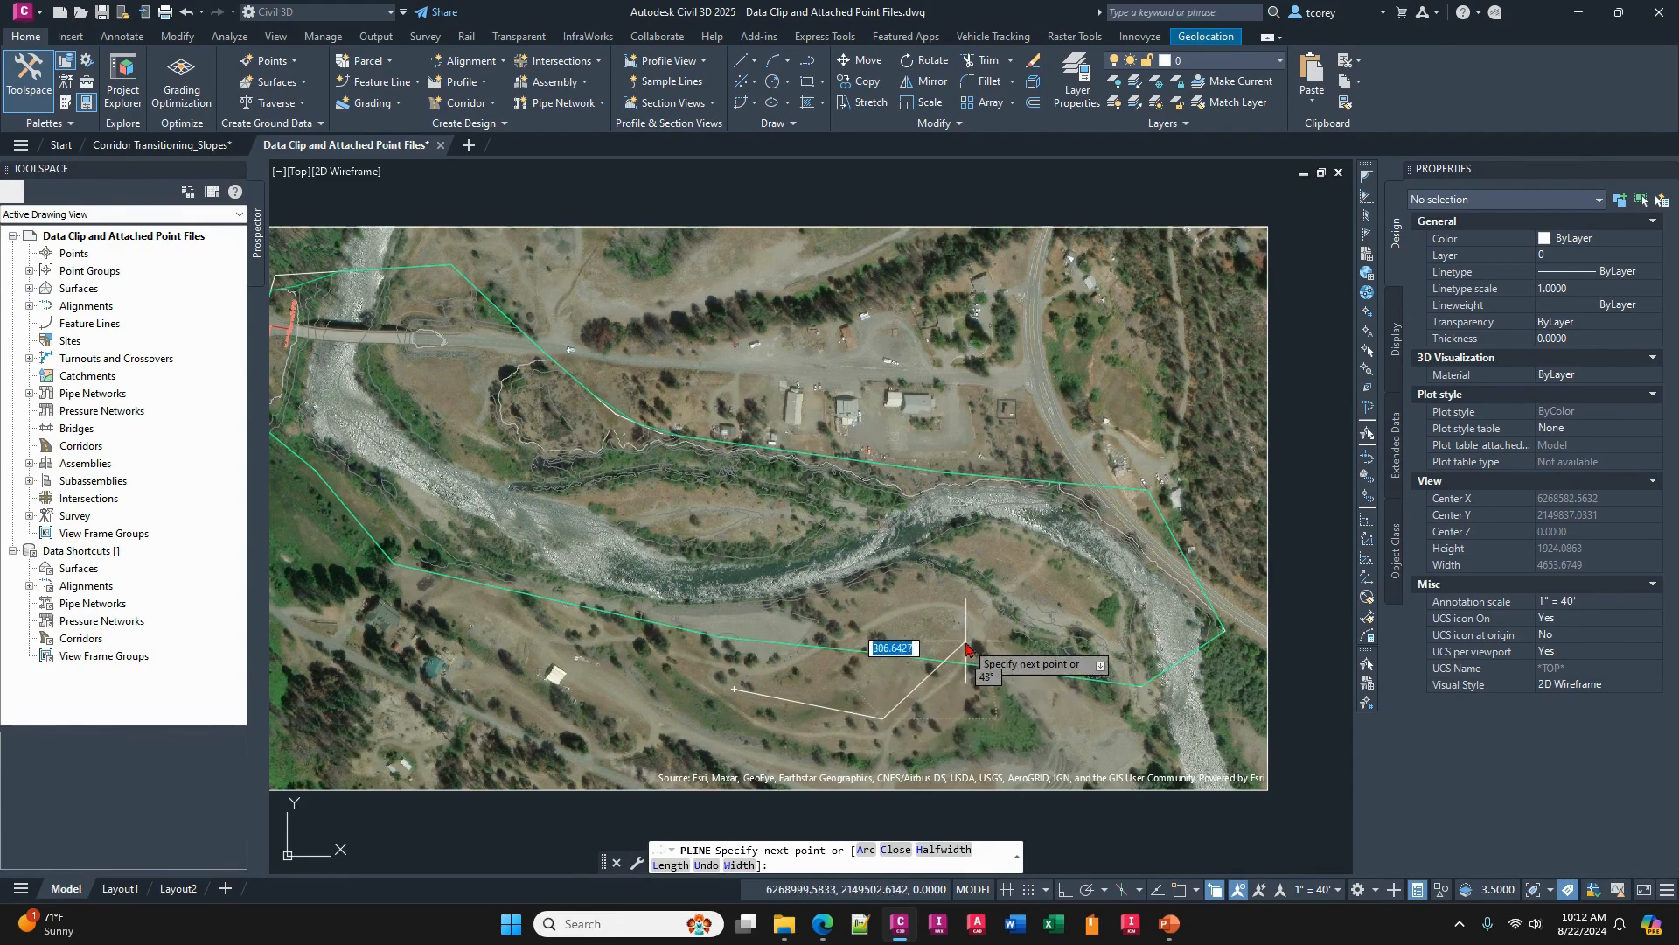
pyautogui.click(984, 523)
pyautogui.click(879, 369)
pyautogui.click(743, 333)
pyautogui.click(661, 377)
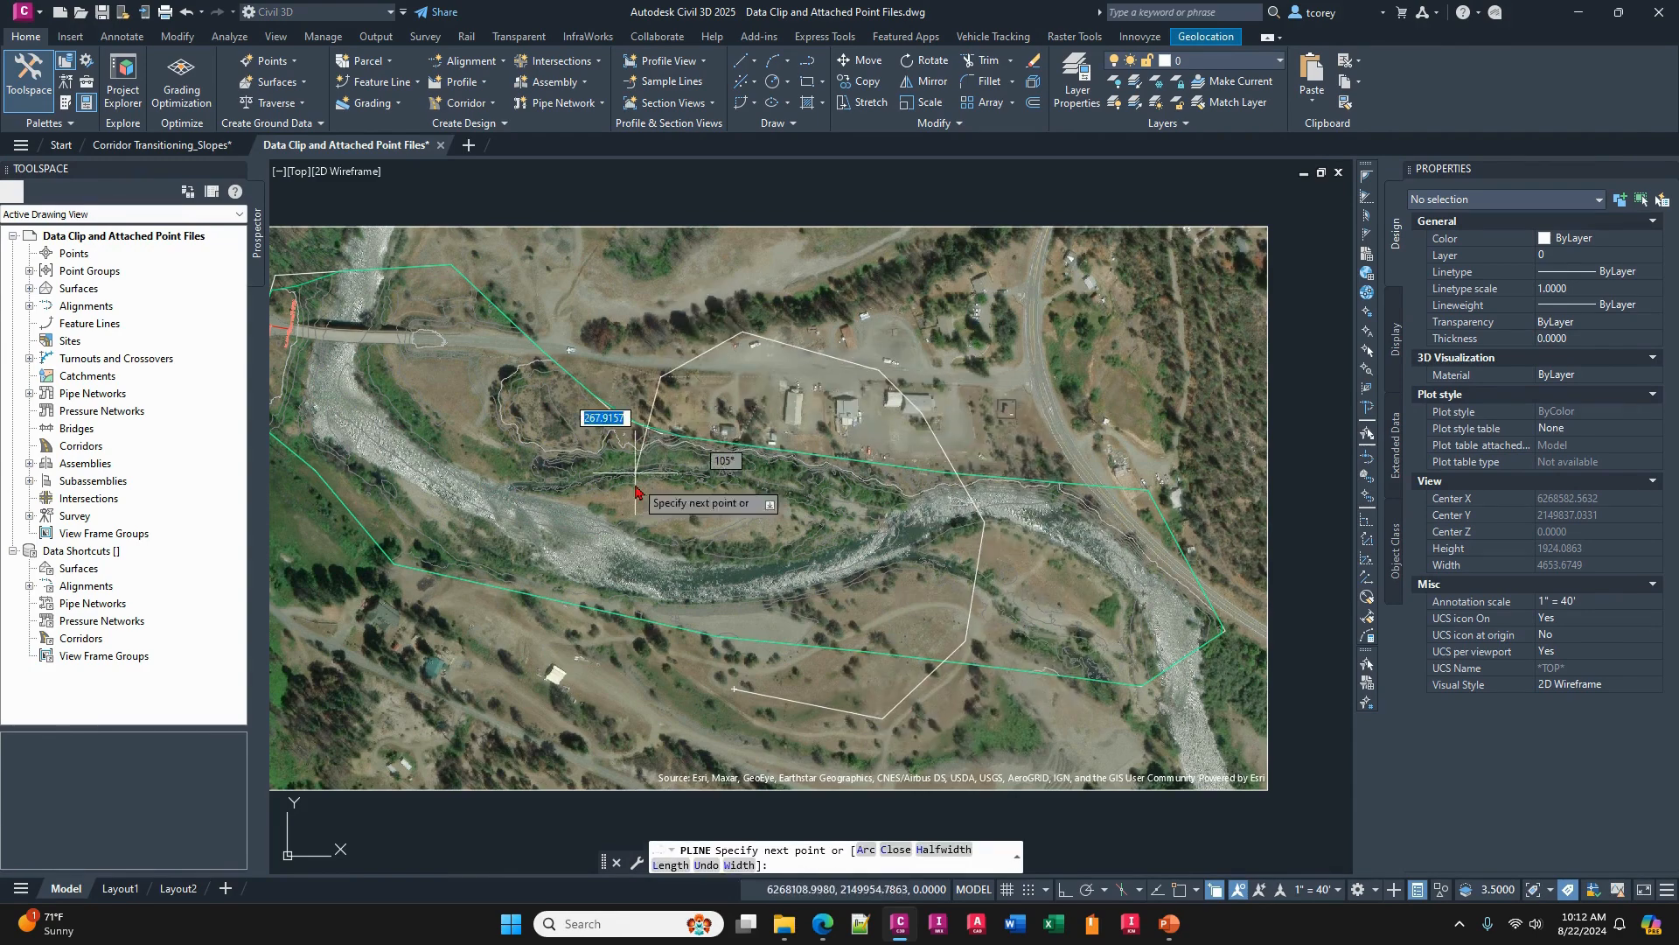
pyautogui.click(647, 543)
pyautogui.click(690, 679)
pyautogui.write('c')
pyautogui.press('Return')
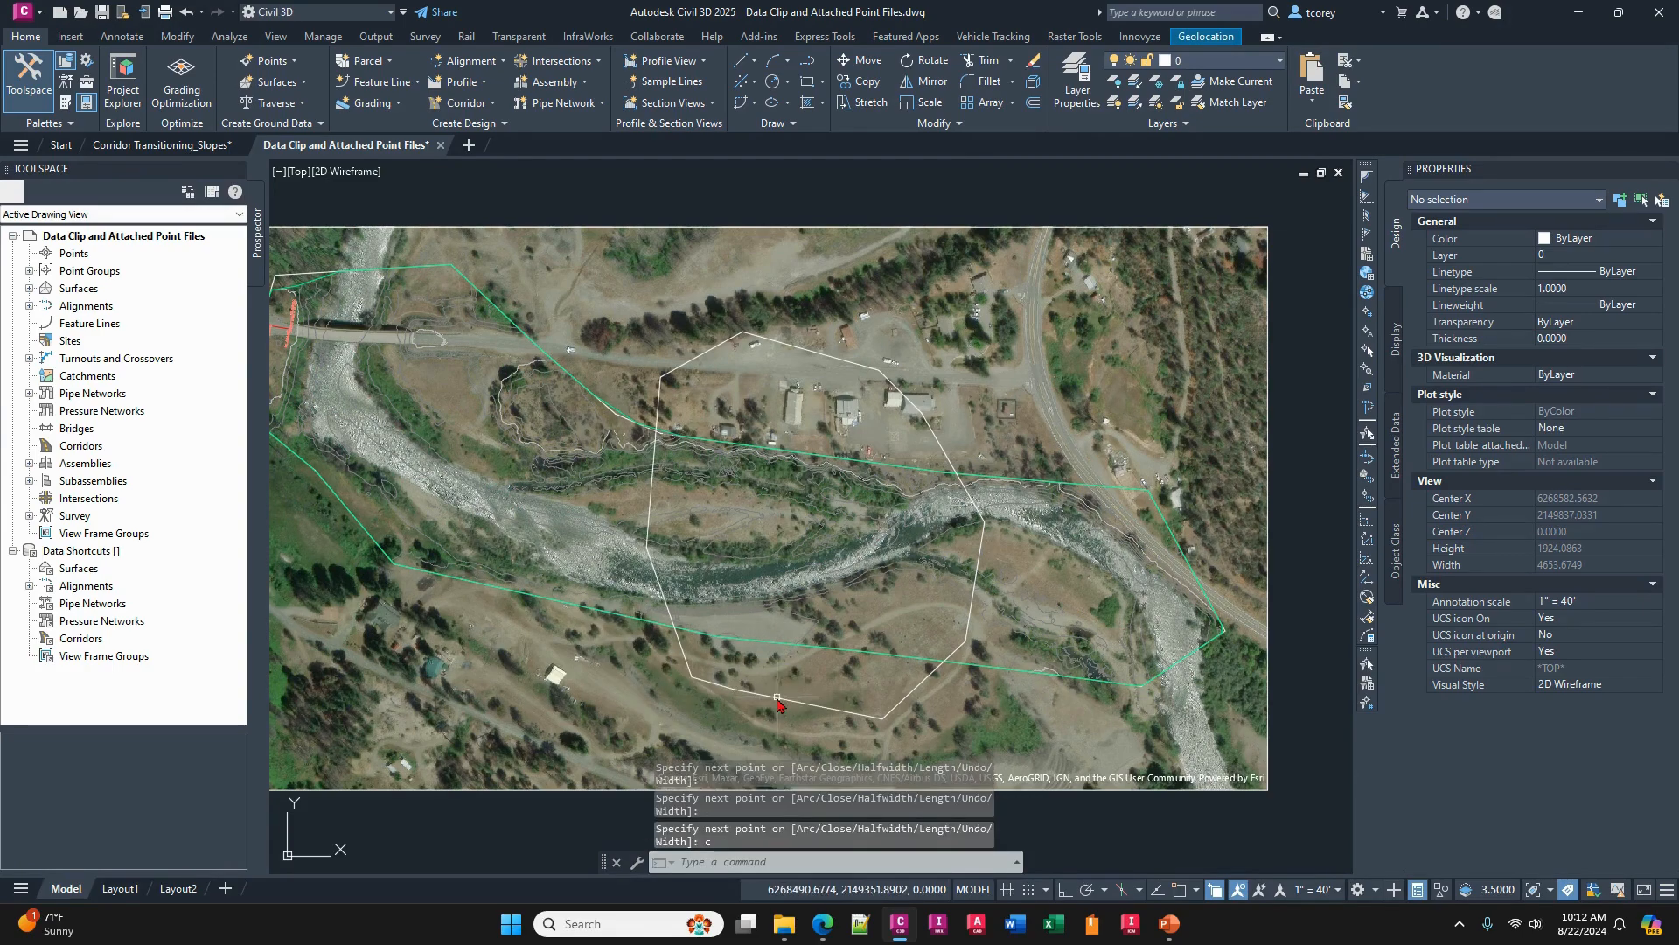
# - Customize the Quick Properties for polylines to include Elevation, Area and Length, and exclude Global width
pyautogui.click(788, 700)
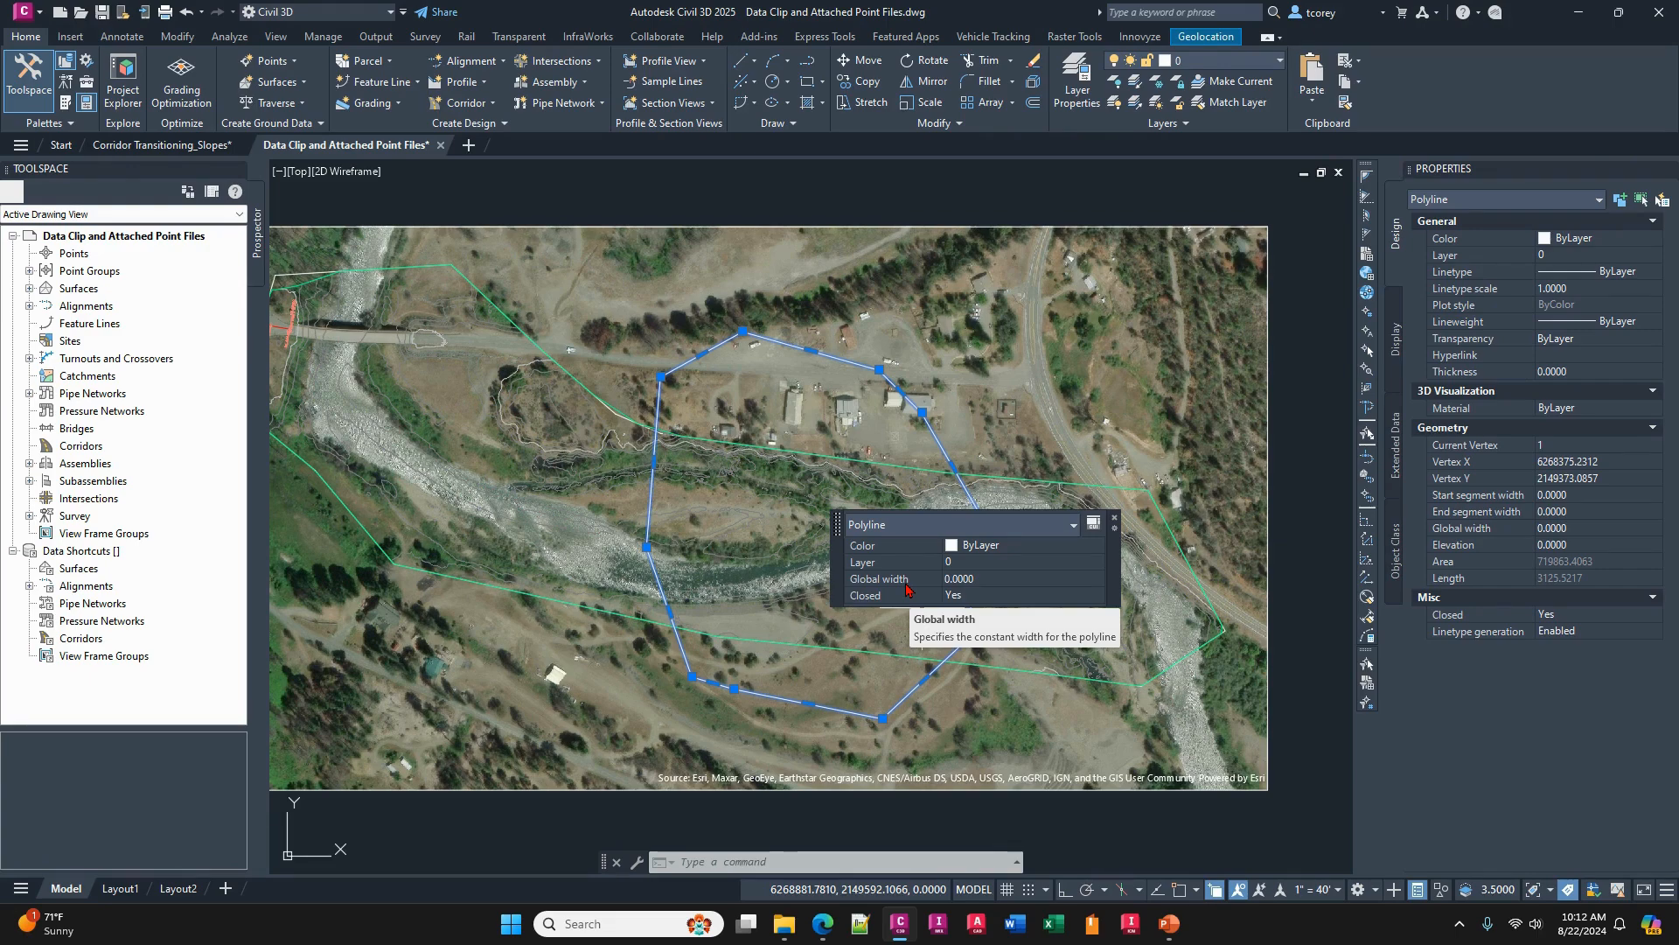
pyautogui.click(1092, 524)
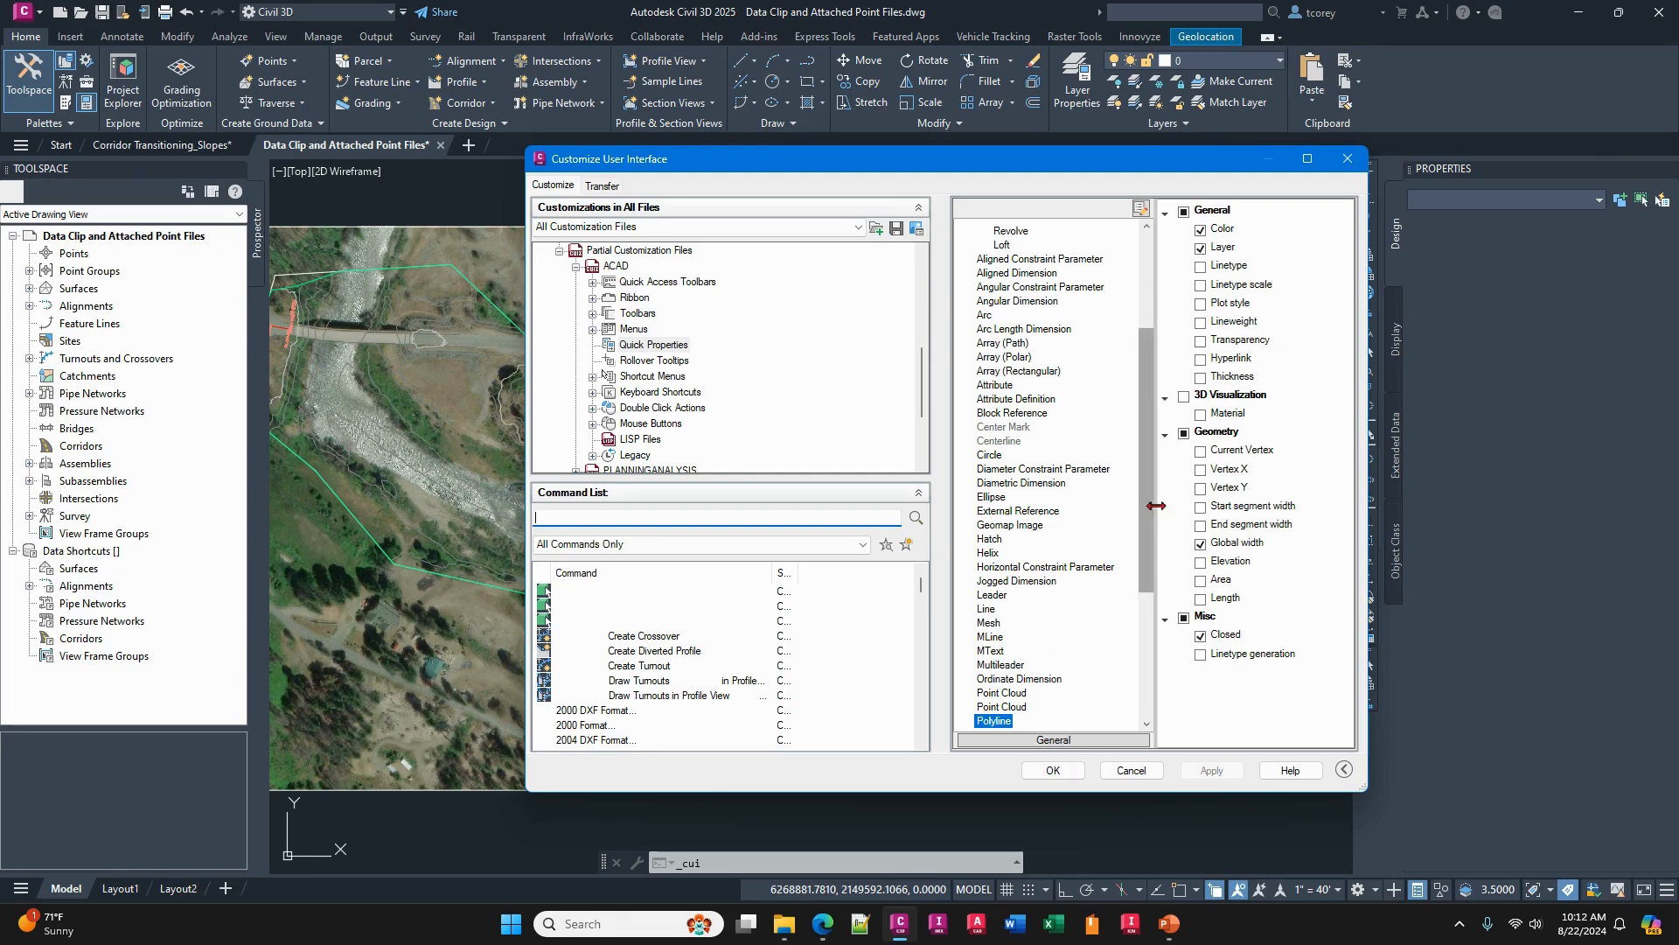
pyautogui.click(1203, 581)
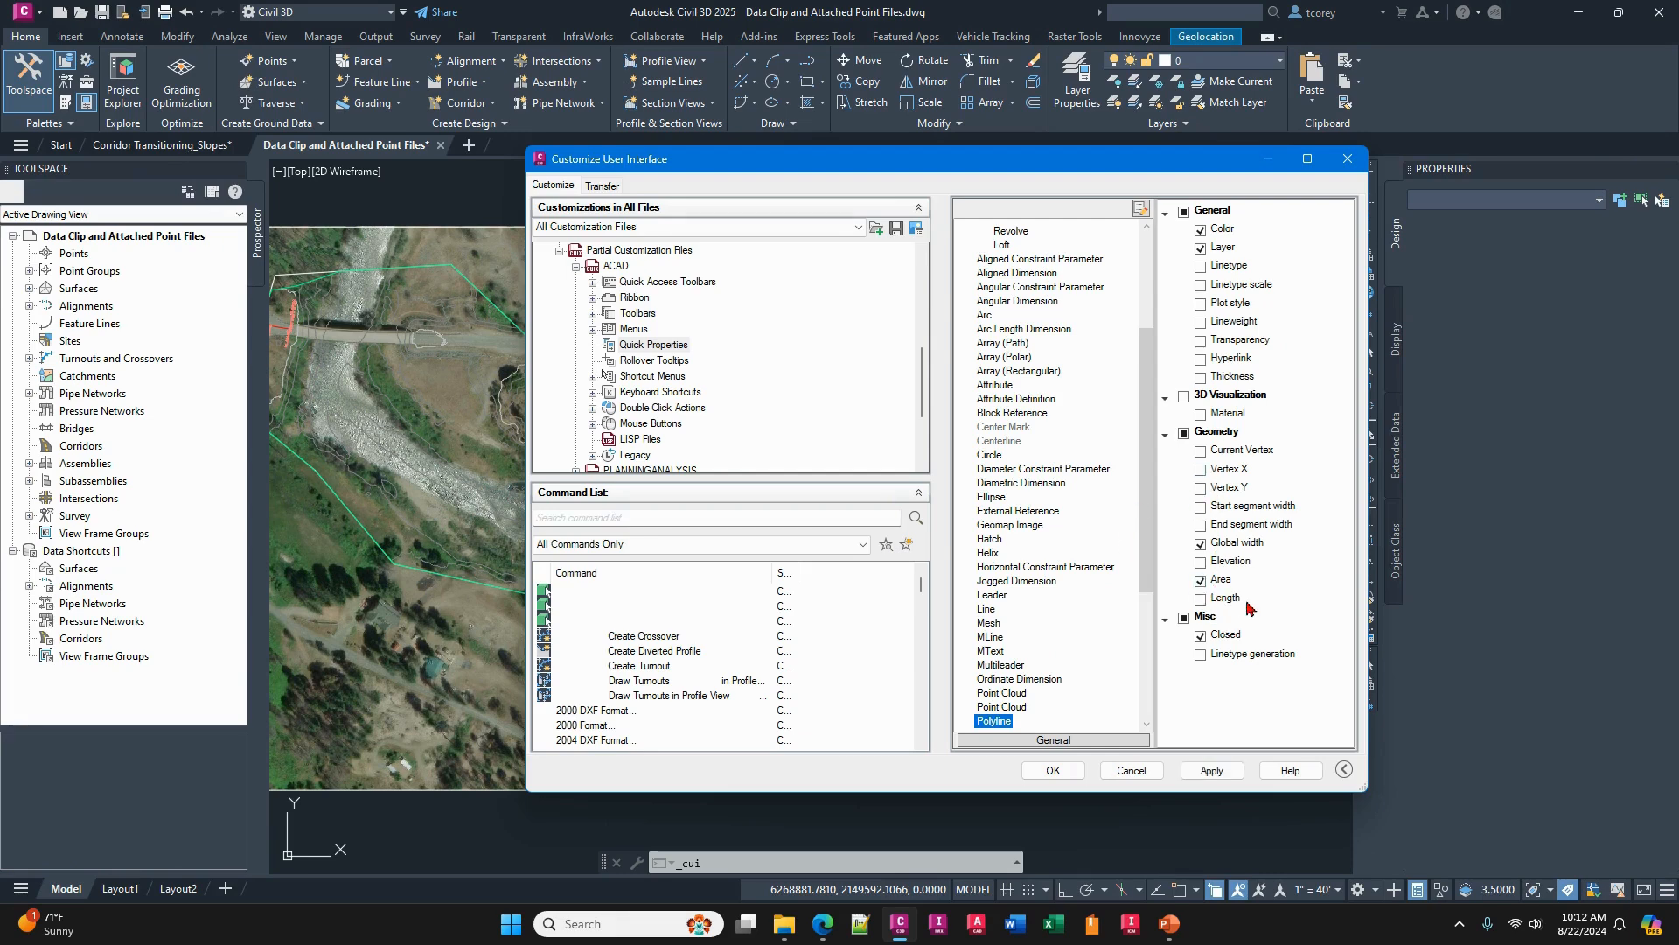
pyautogui.click(1202, 560)
pyautogui.click(1201, 544)
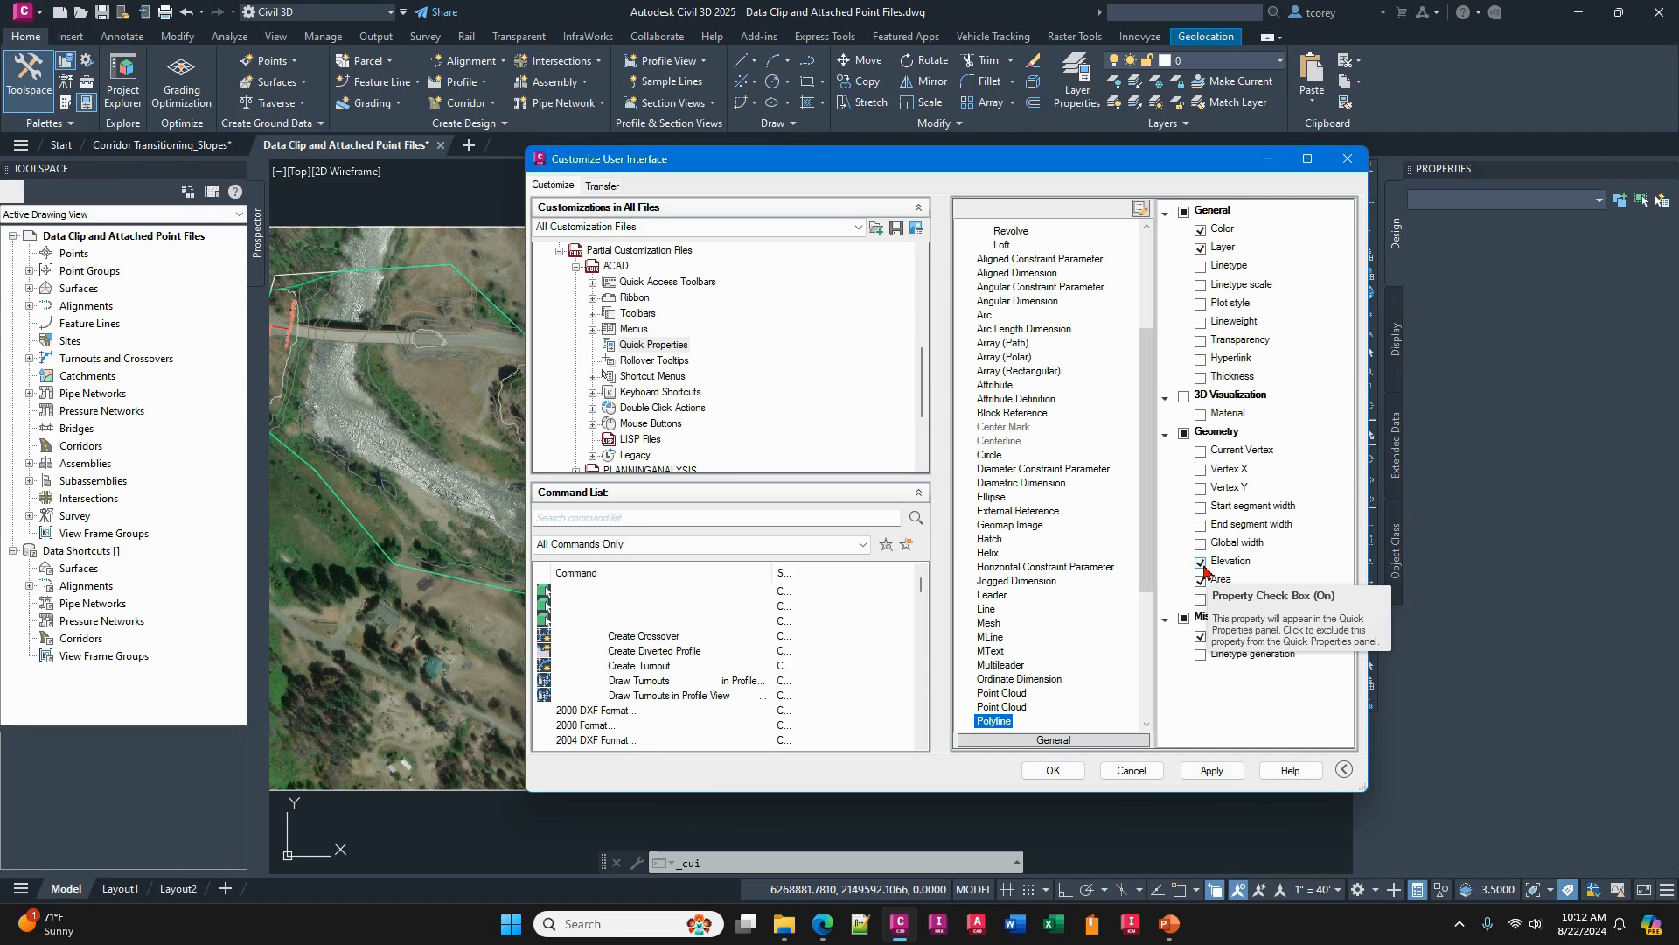
pyautogui.click(1201, 600)
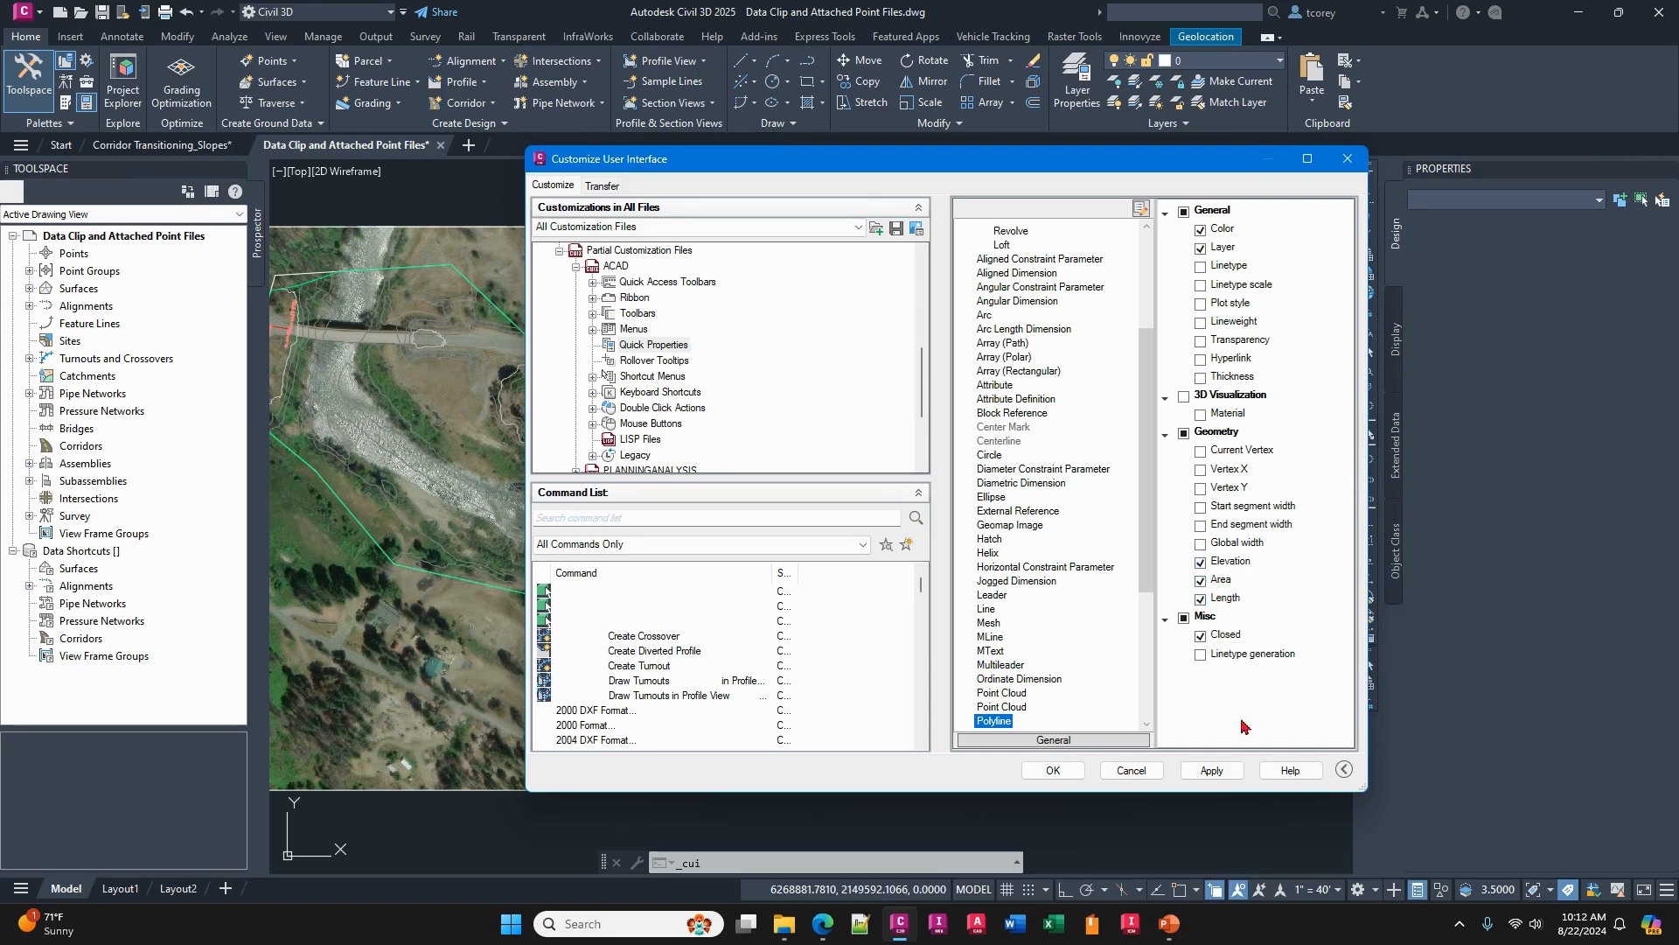
pyautogui.click(1051, 771)
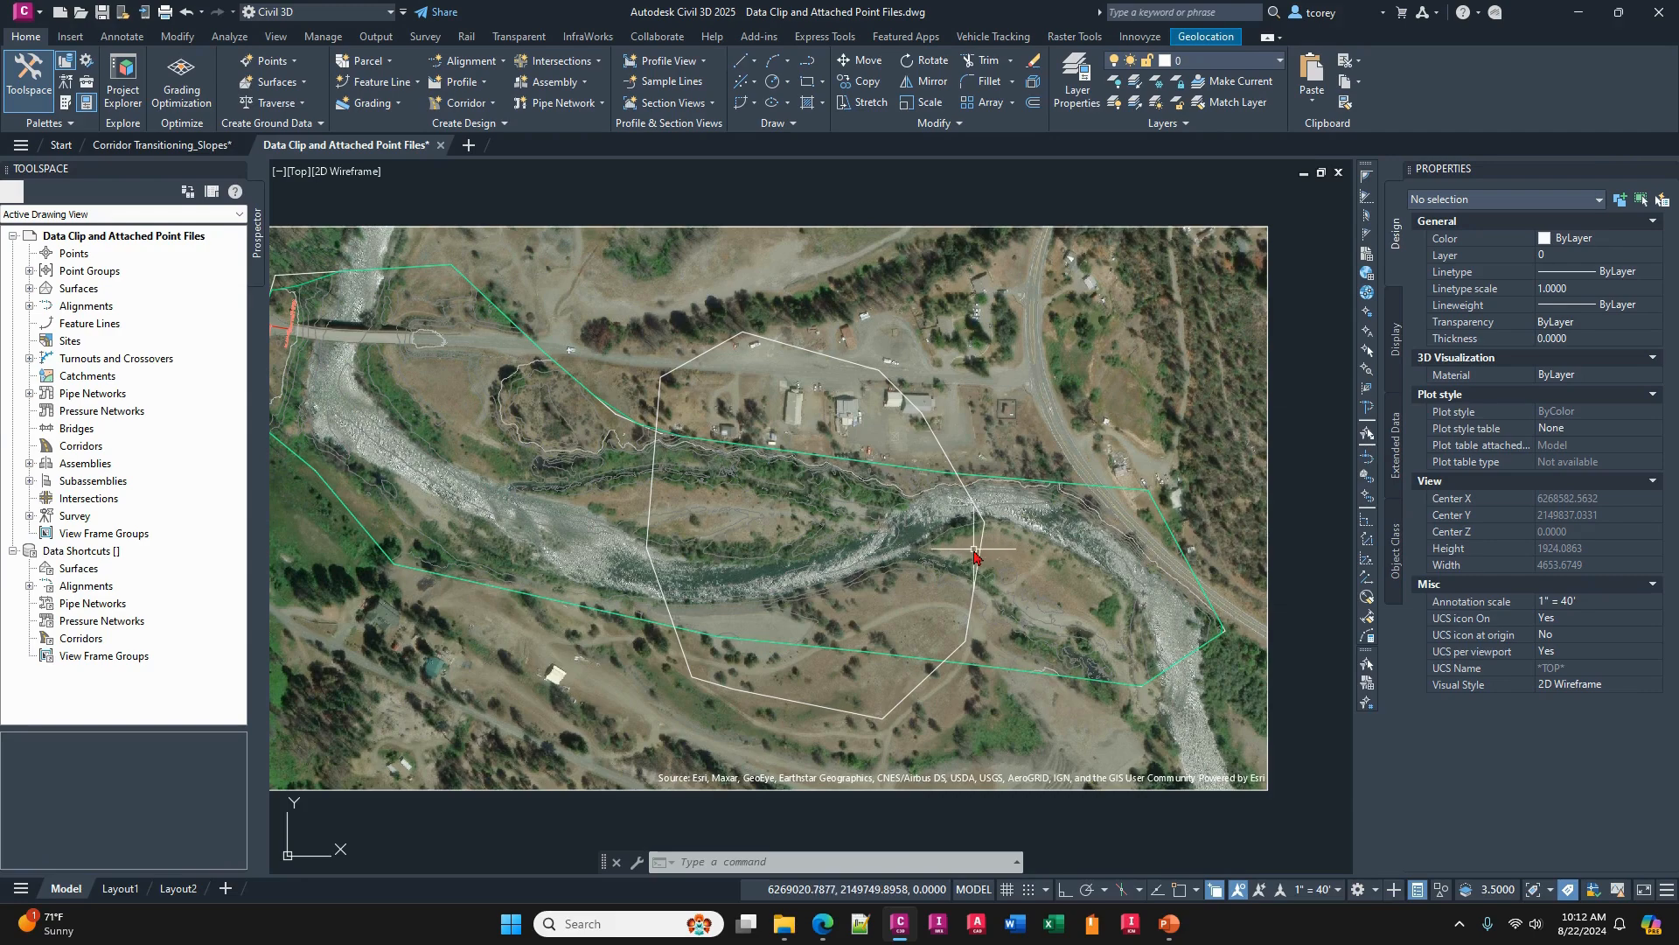
# - Set the elevation of the closed polyline across the river to 102 through its Quick Properties and deselect it
pyautogui.click(982, 555)
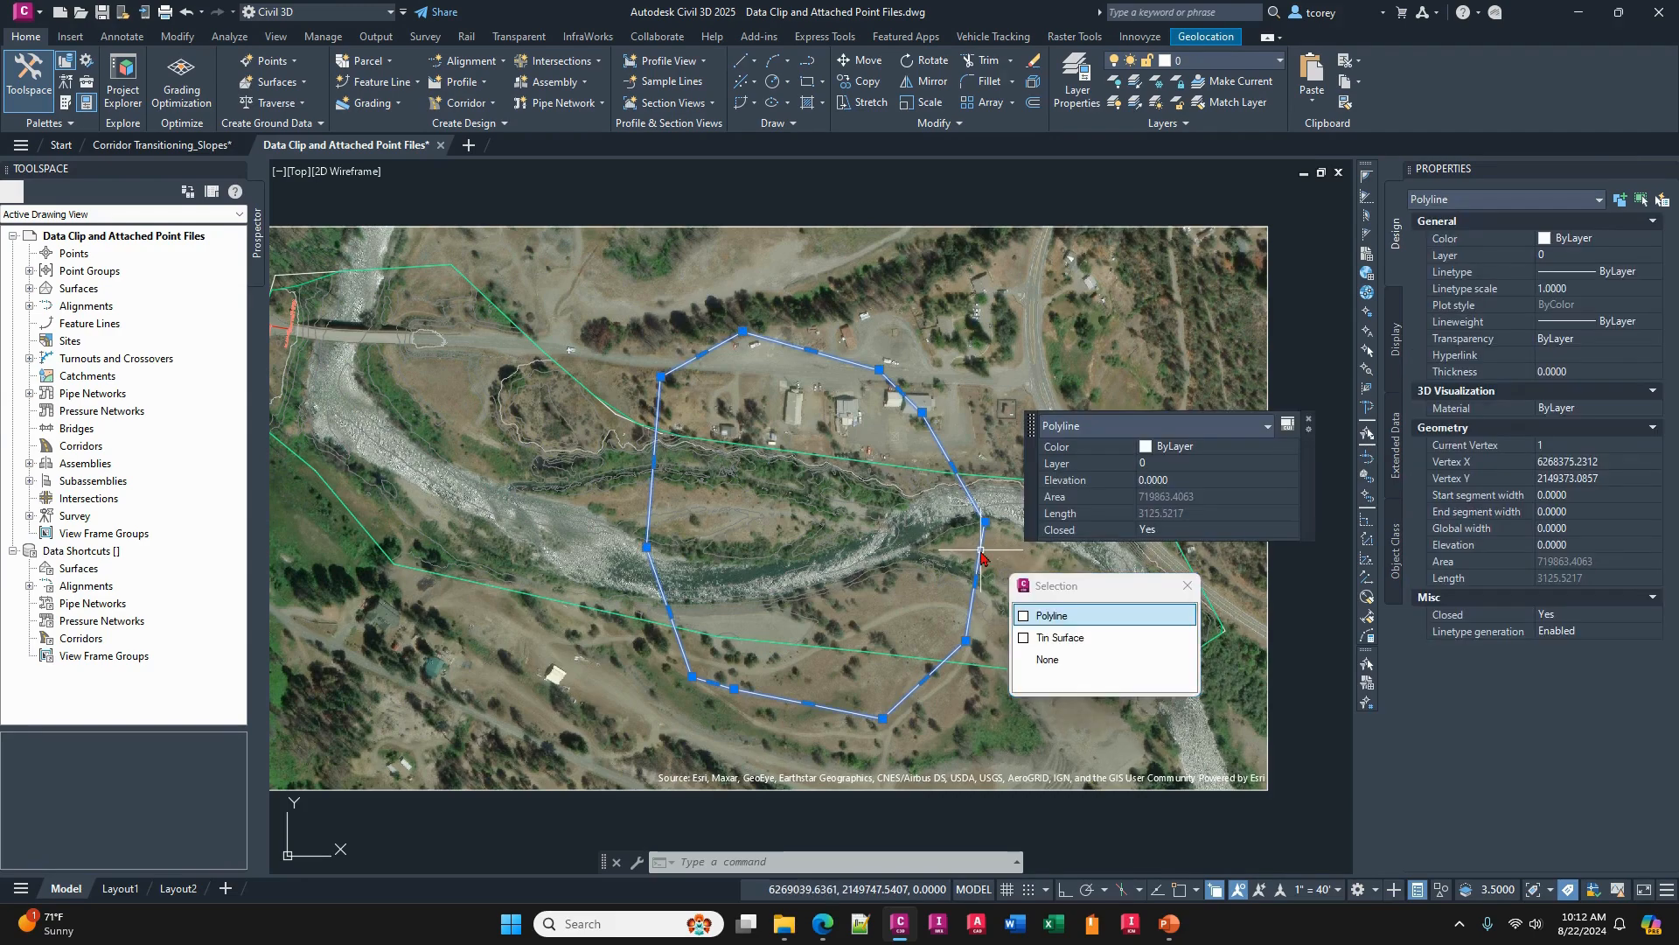
pyautogui.click(1181, 479)
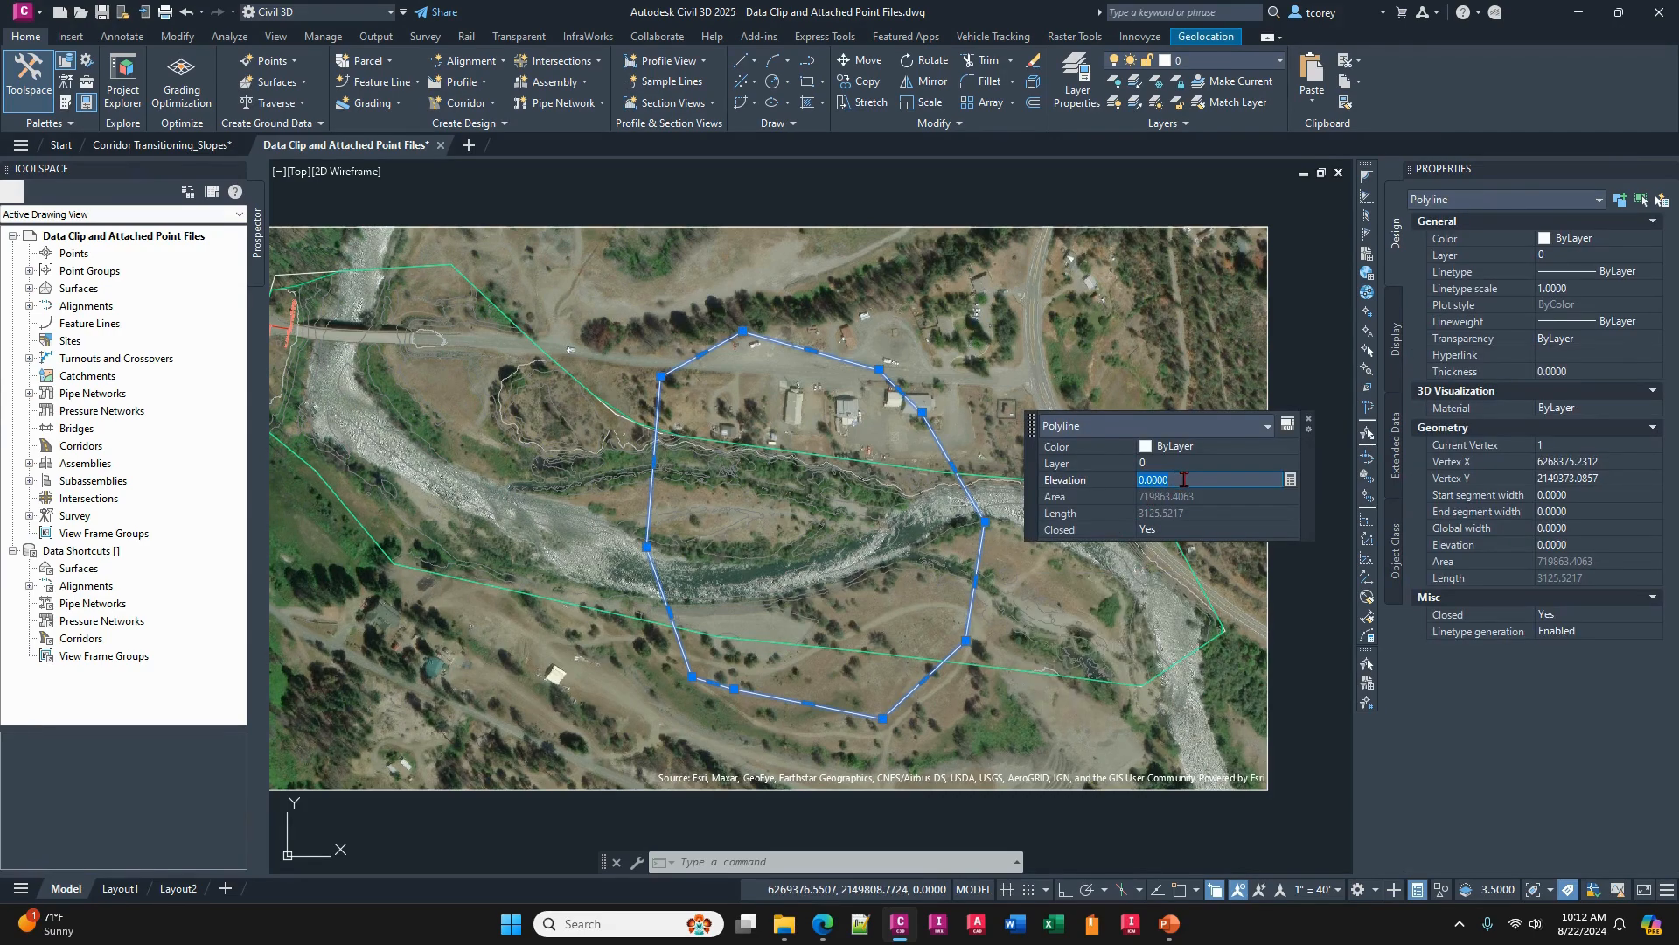
pyautogui.write('102')
pyautogui.press('Return')
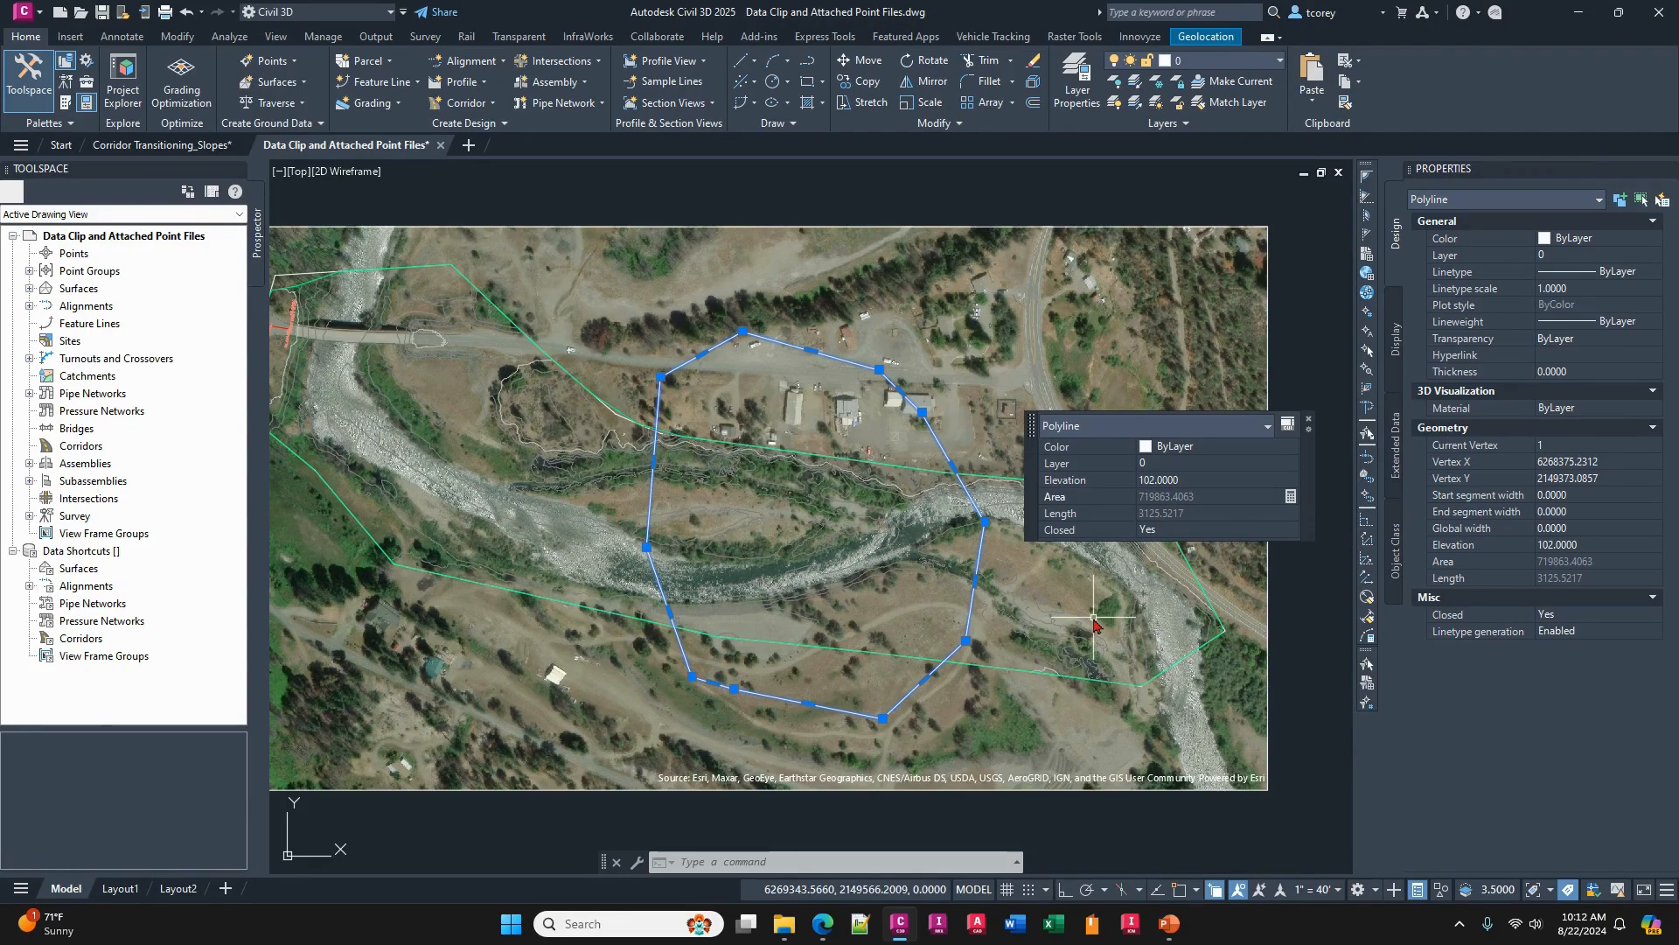
pyautogui.press('Escape')
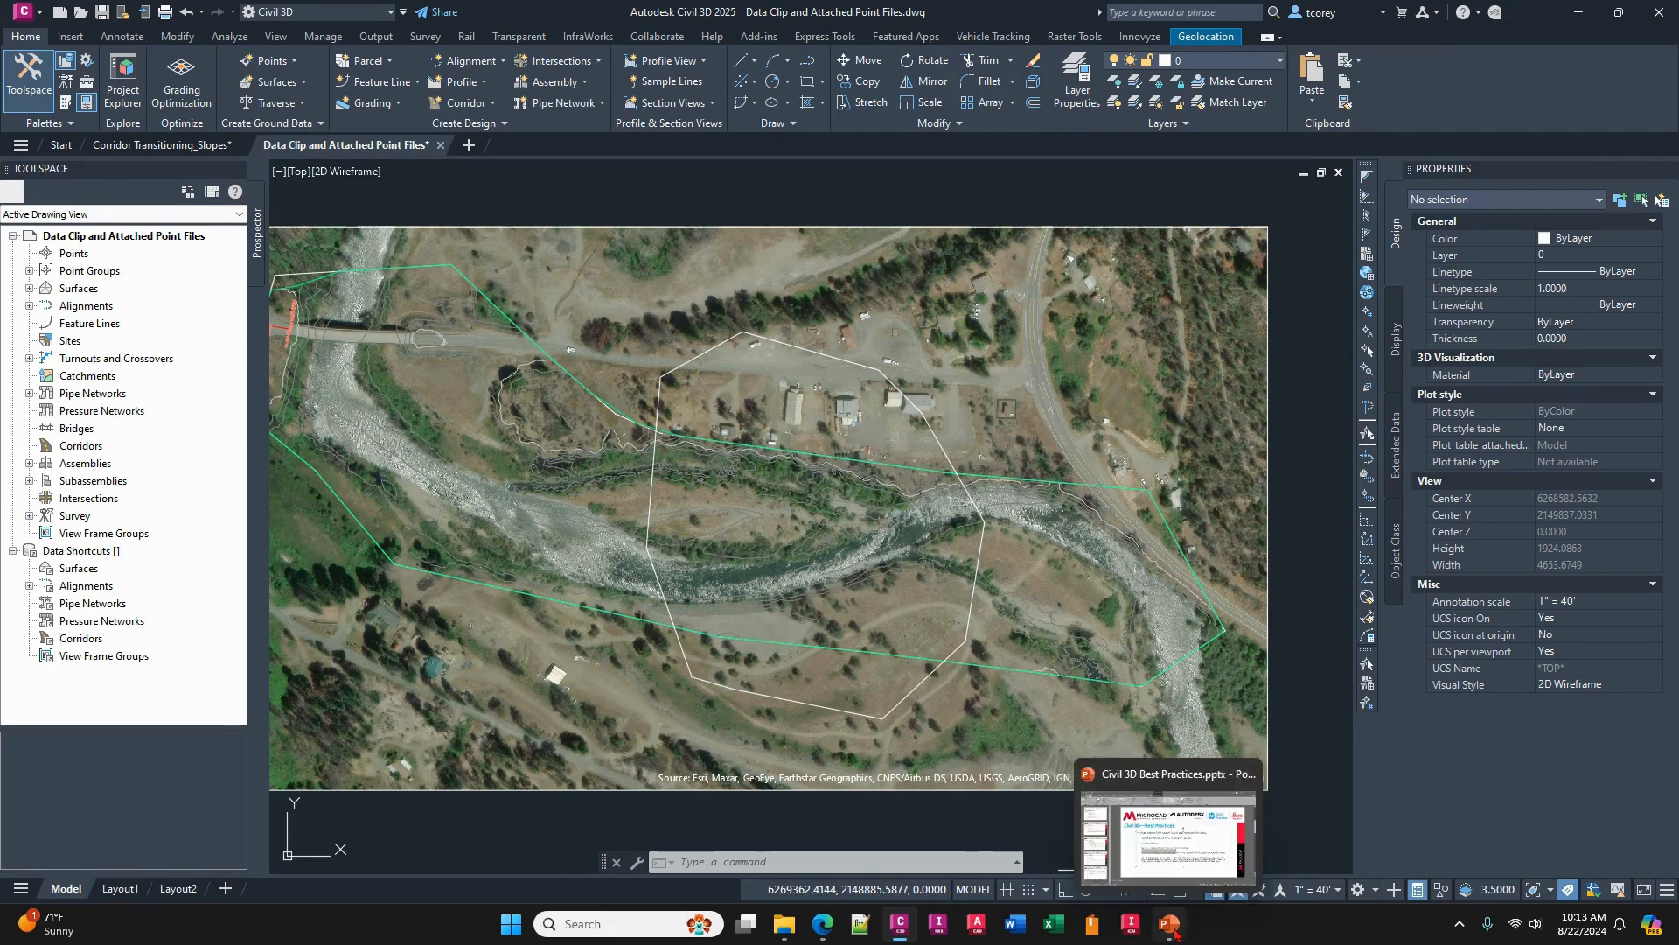
# - Switch to the Civil 3D Best Practices presentation in PowerPoint and show the slide on Memory Management settings
pyautogui.click(1170, 925)
pyautogui.scroll(-2, 852, 668)
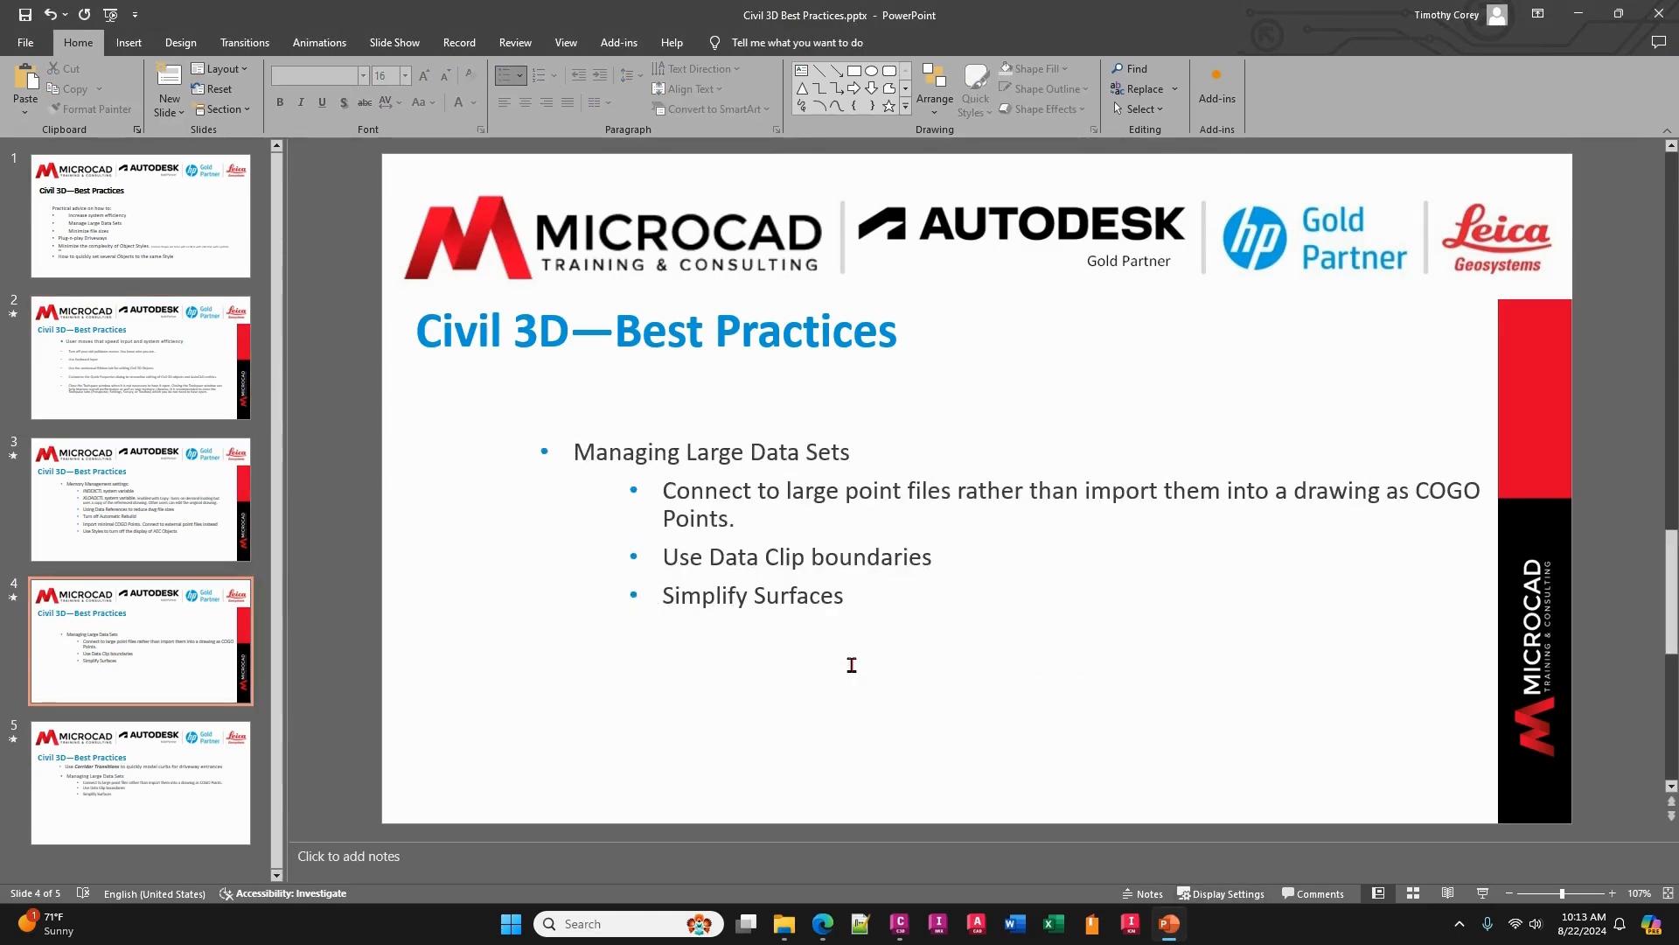
pyautogui.scroll(1, 852, 665)
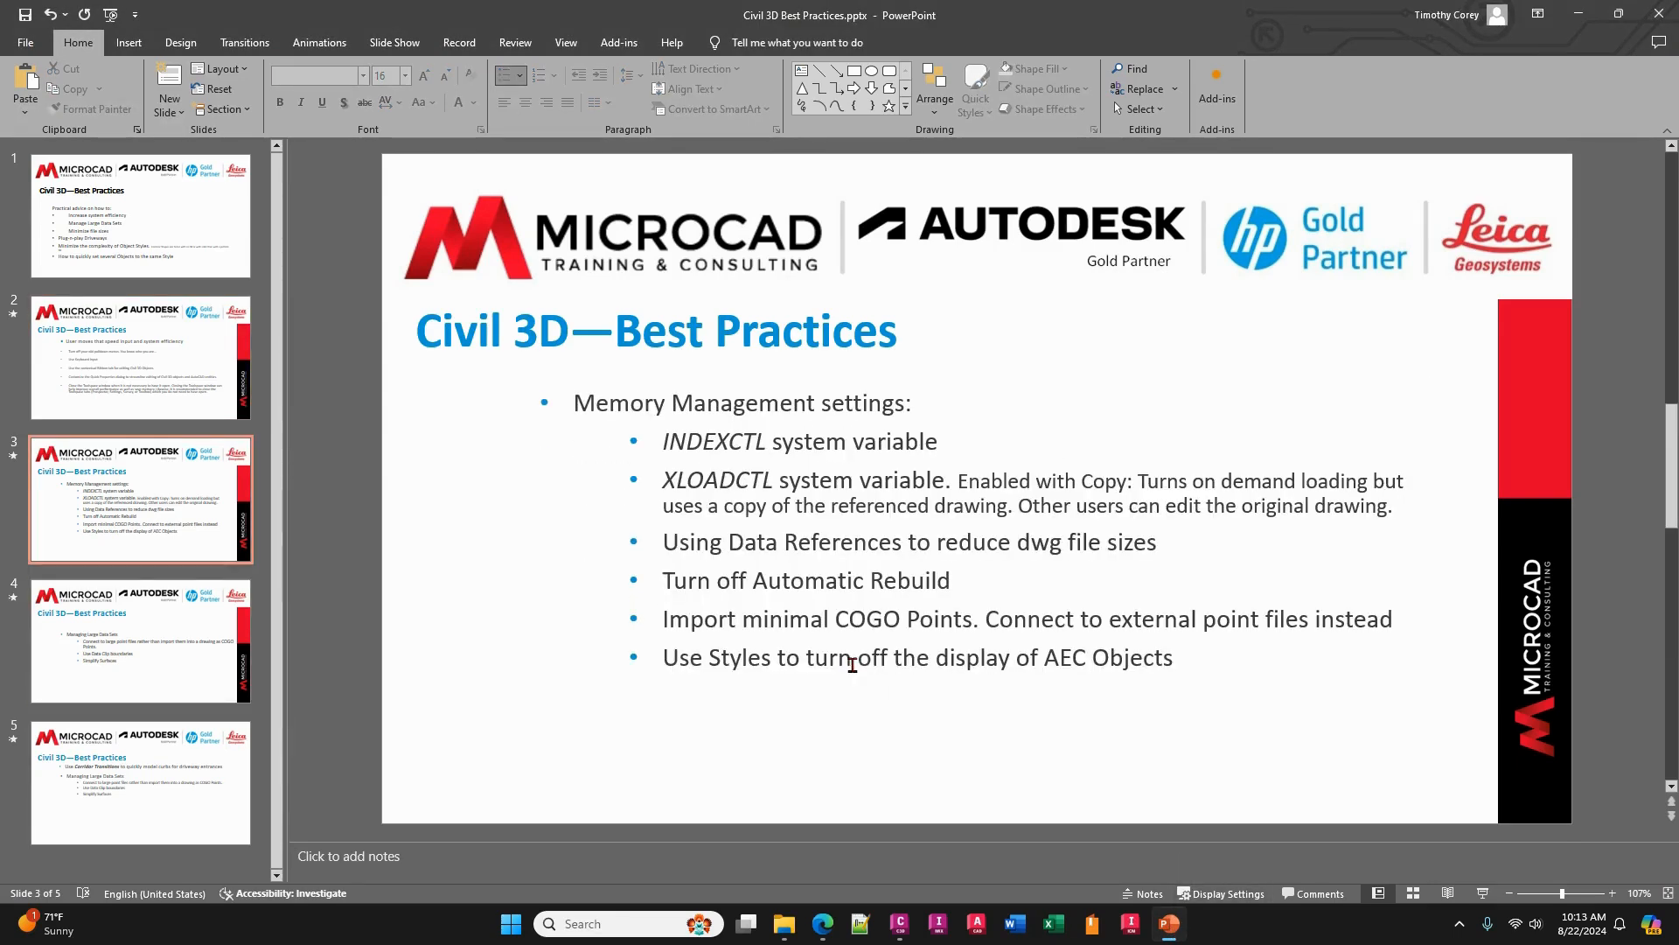
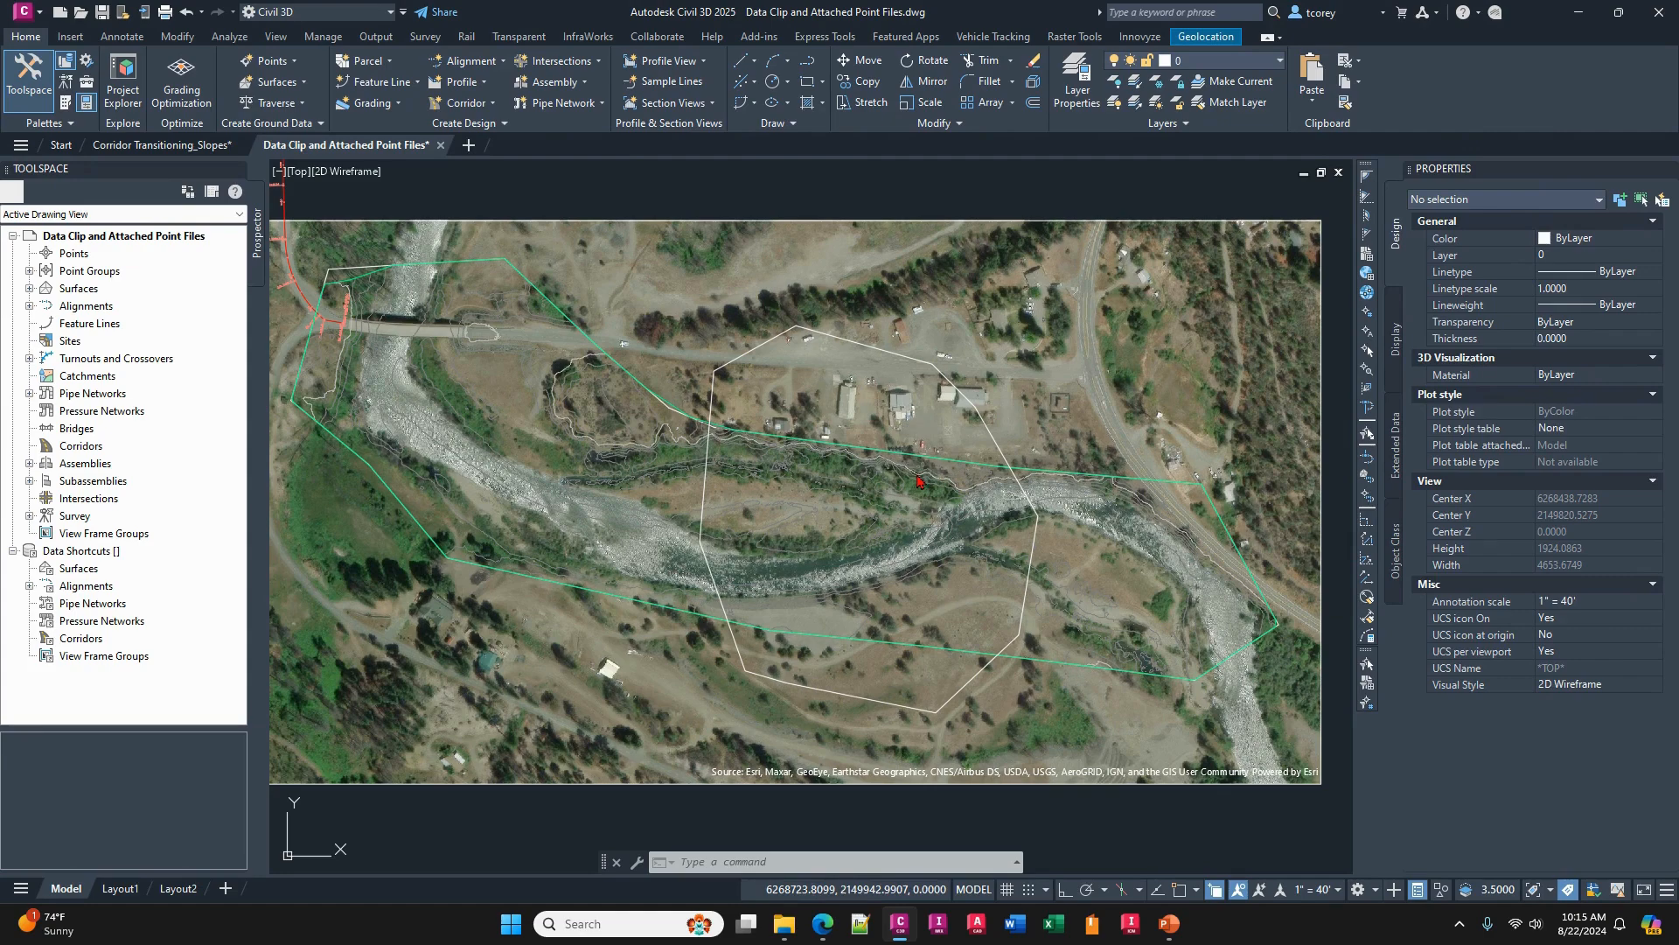
# - Delete the existing surface along the river and the closed polyline crossing its middle section
pyautogui.click(925, 511)
pyautogui.press('Delete')
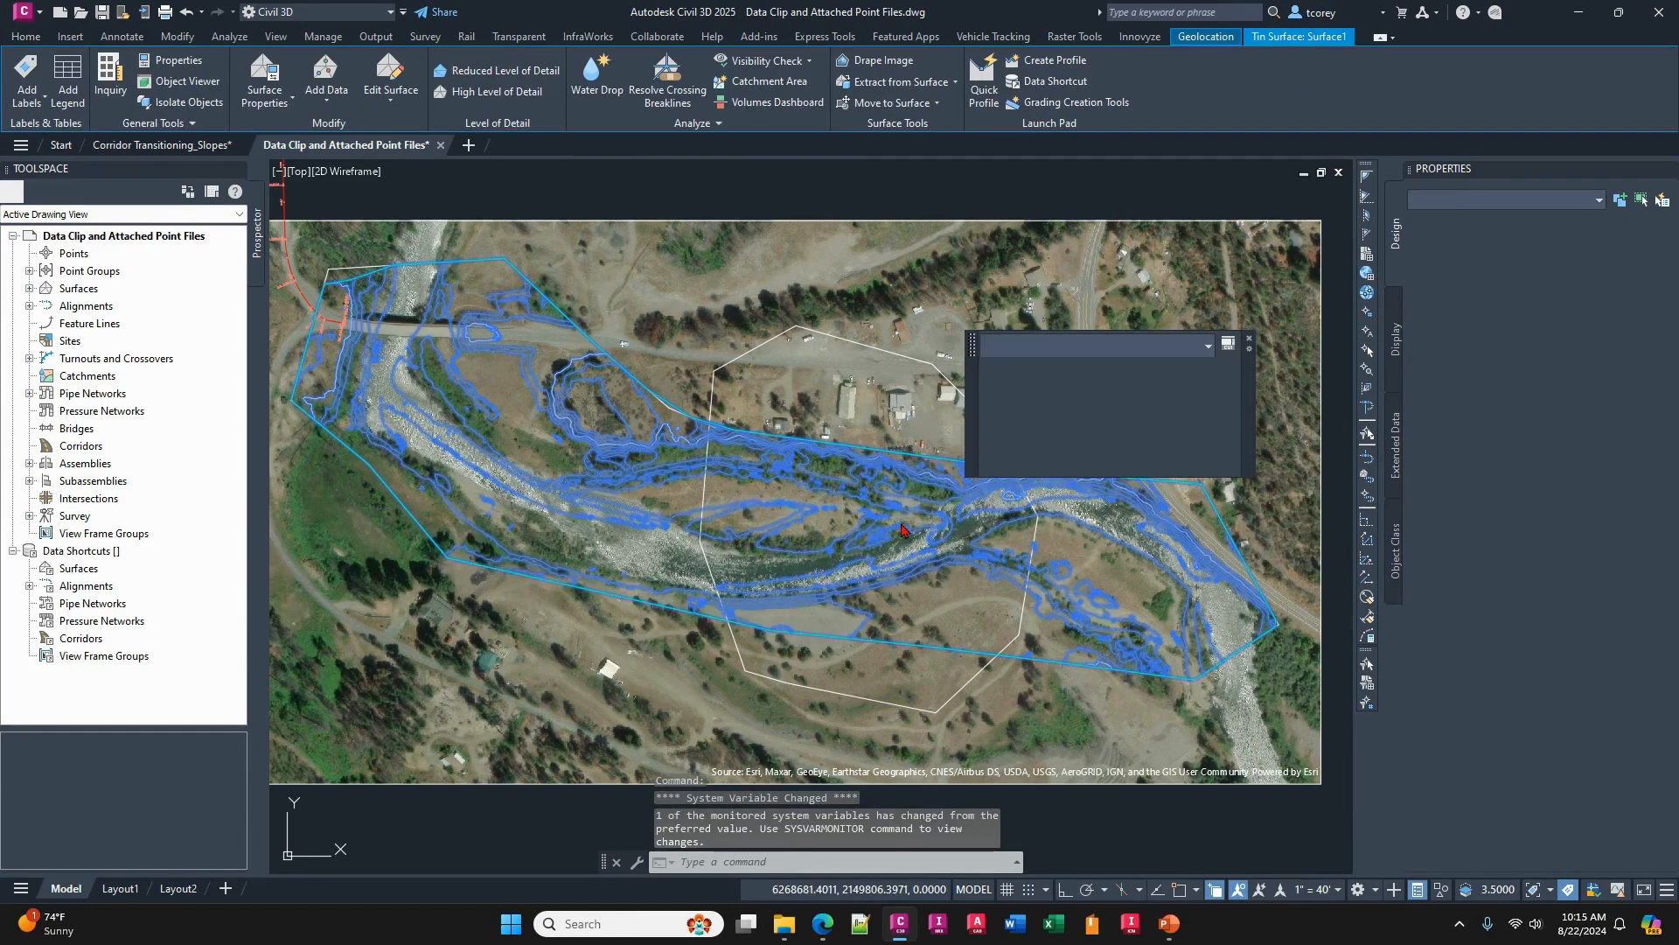
pyautogui.click(943, 367)
pyautogui.press('Delete')
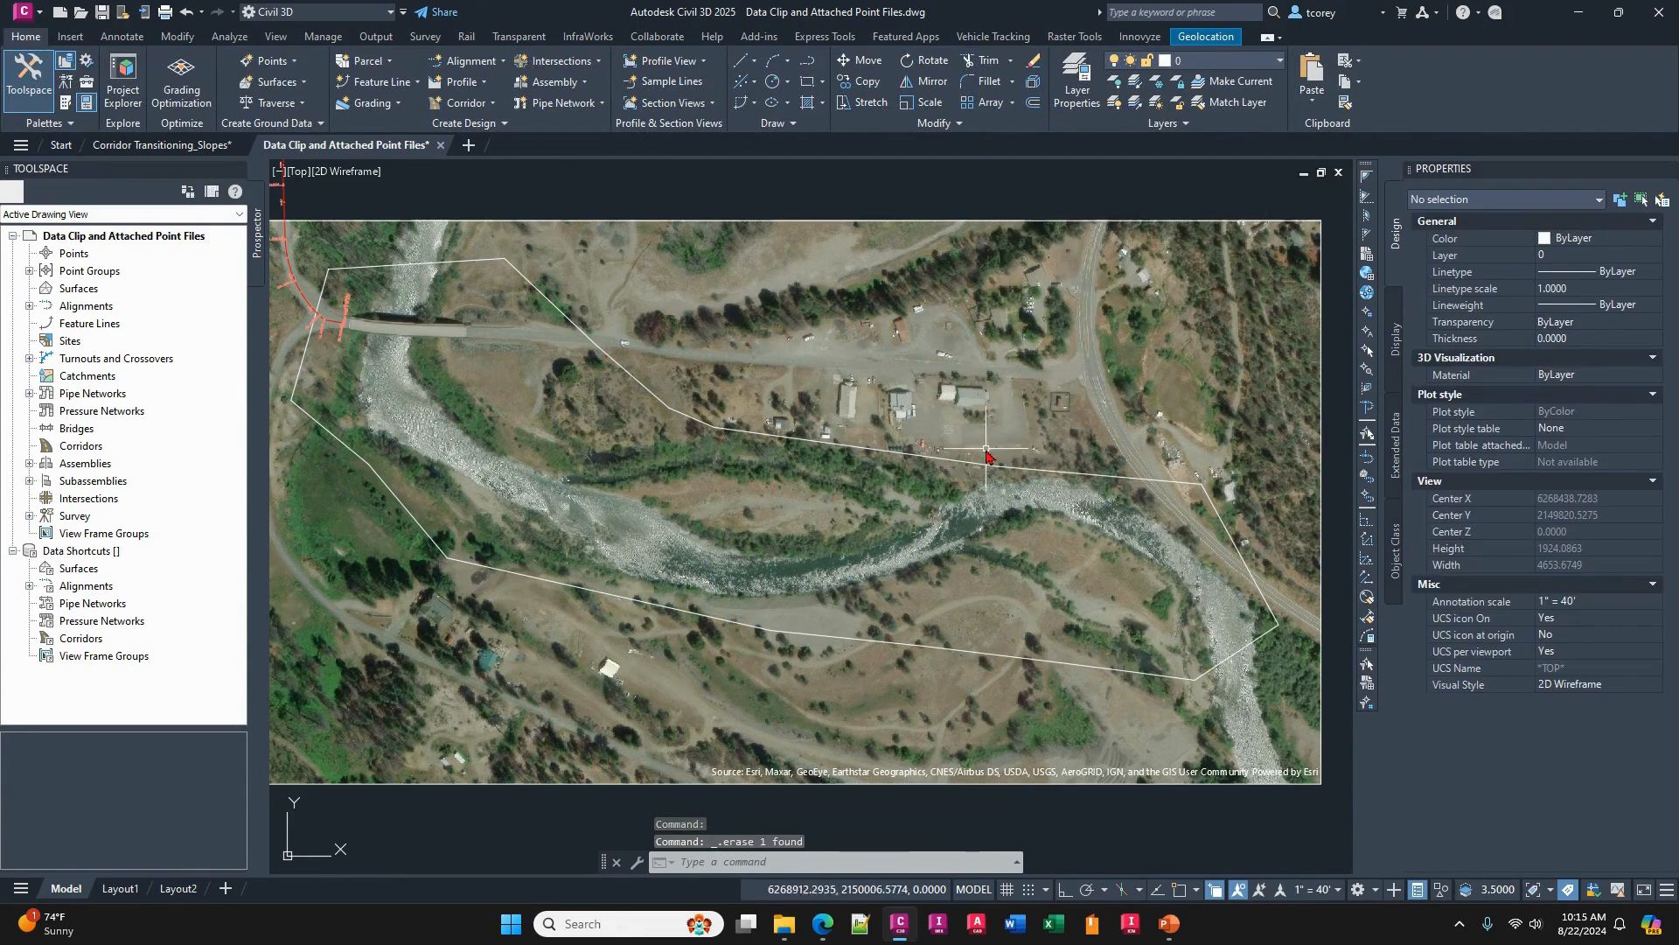
# - Select the remaining closed polyline around the river and switch to the Point Files folder in File Explorer
pyautogui.click(962, 460)
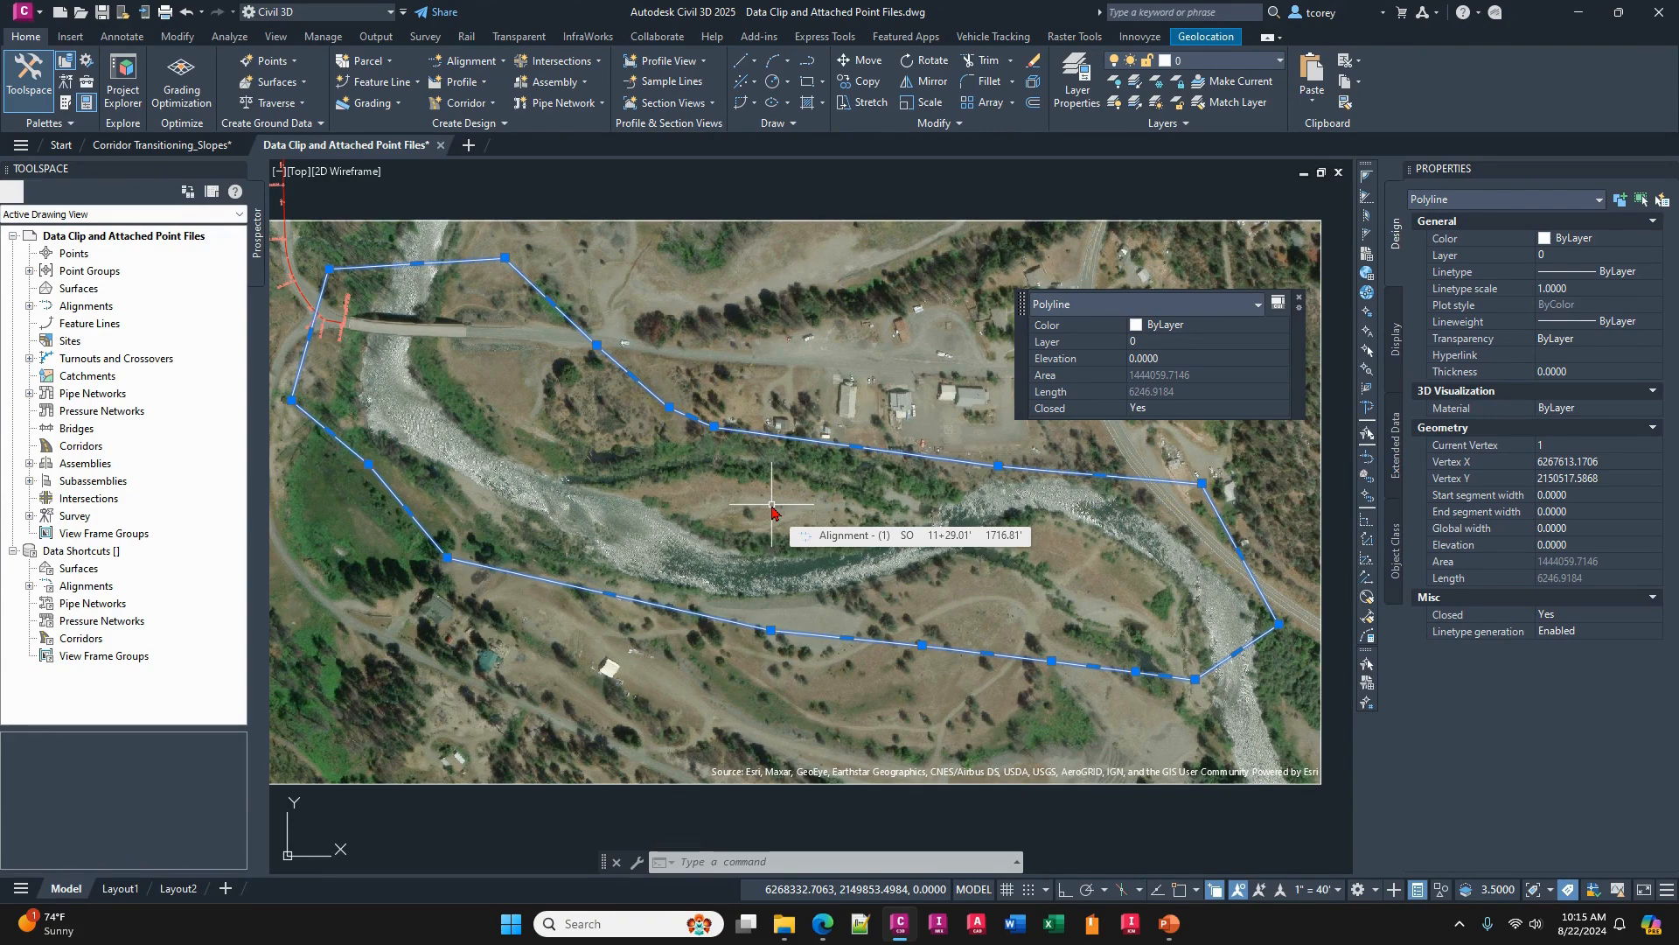
pyautogui.scroll(-5, 771, 512)
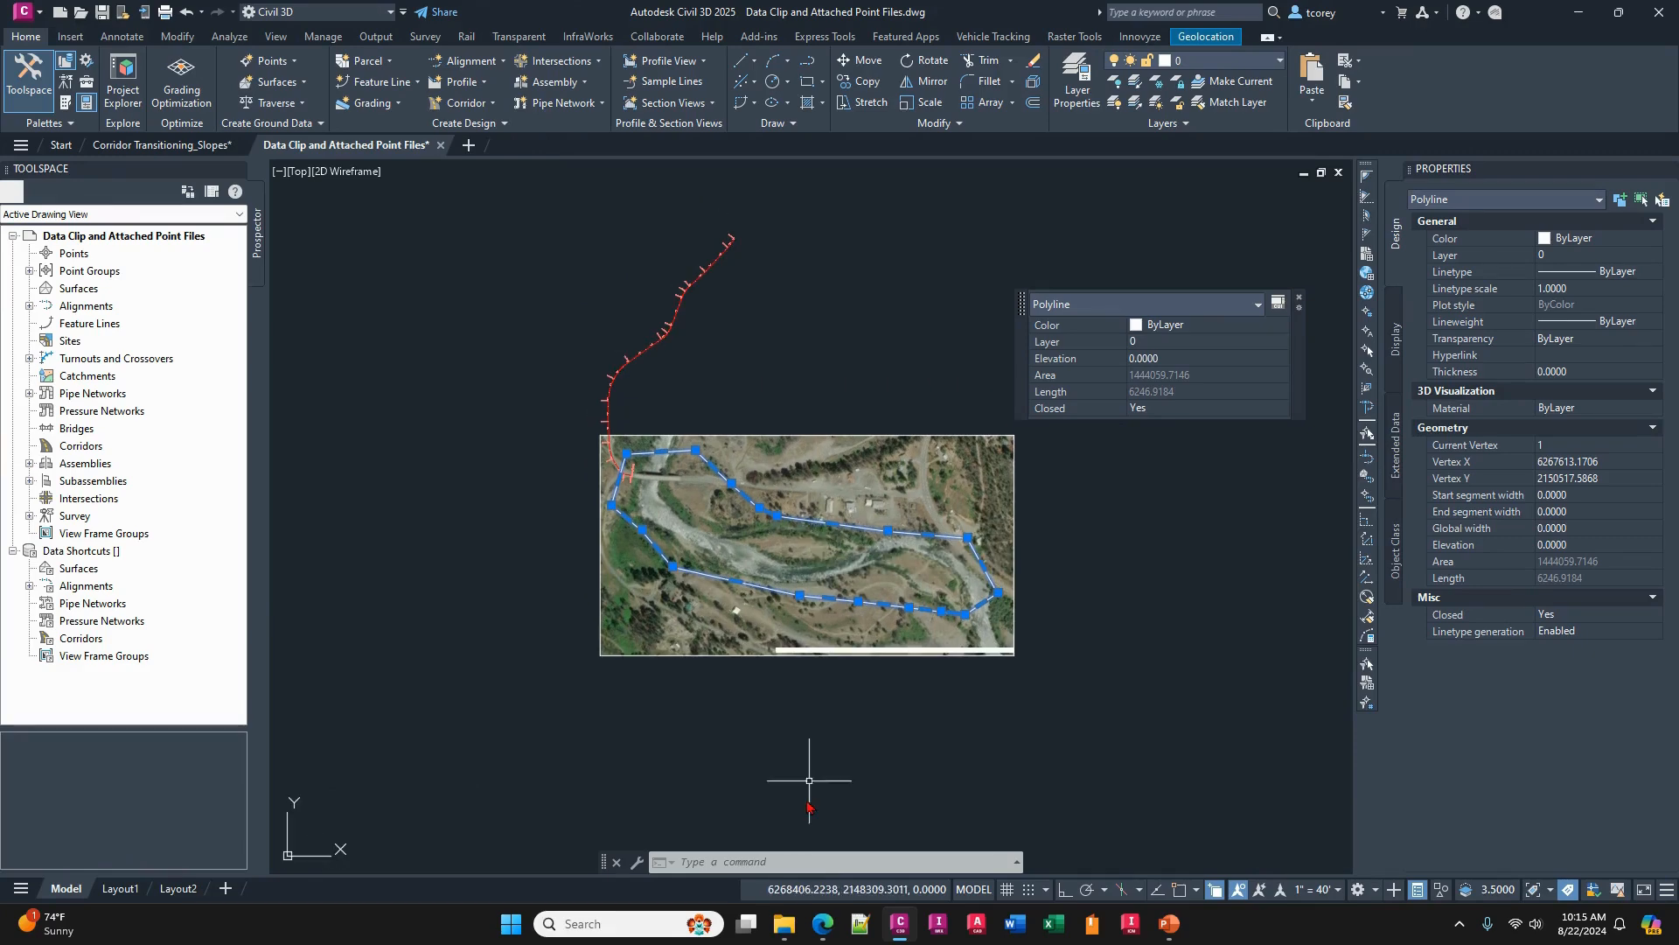
pyautogui.moveTo(784, 924)
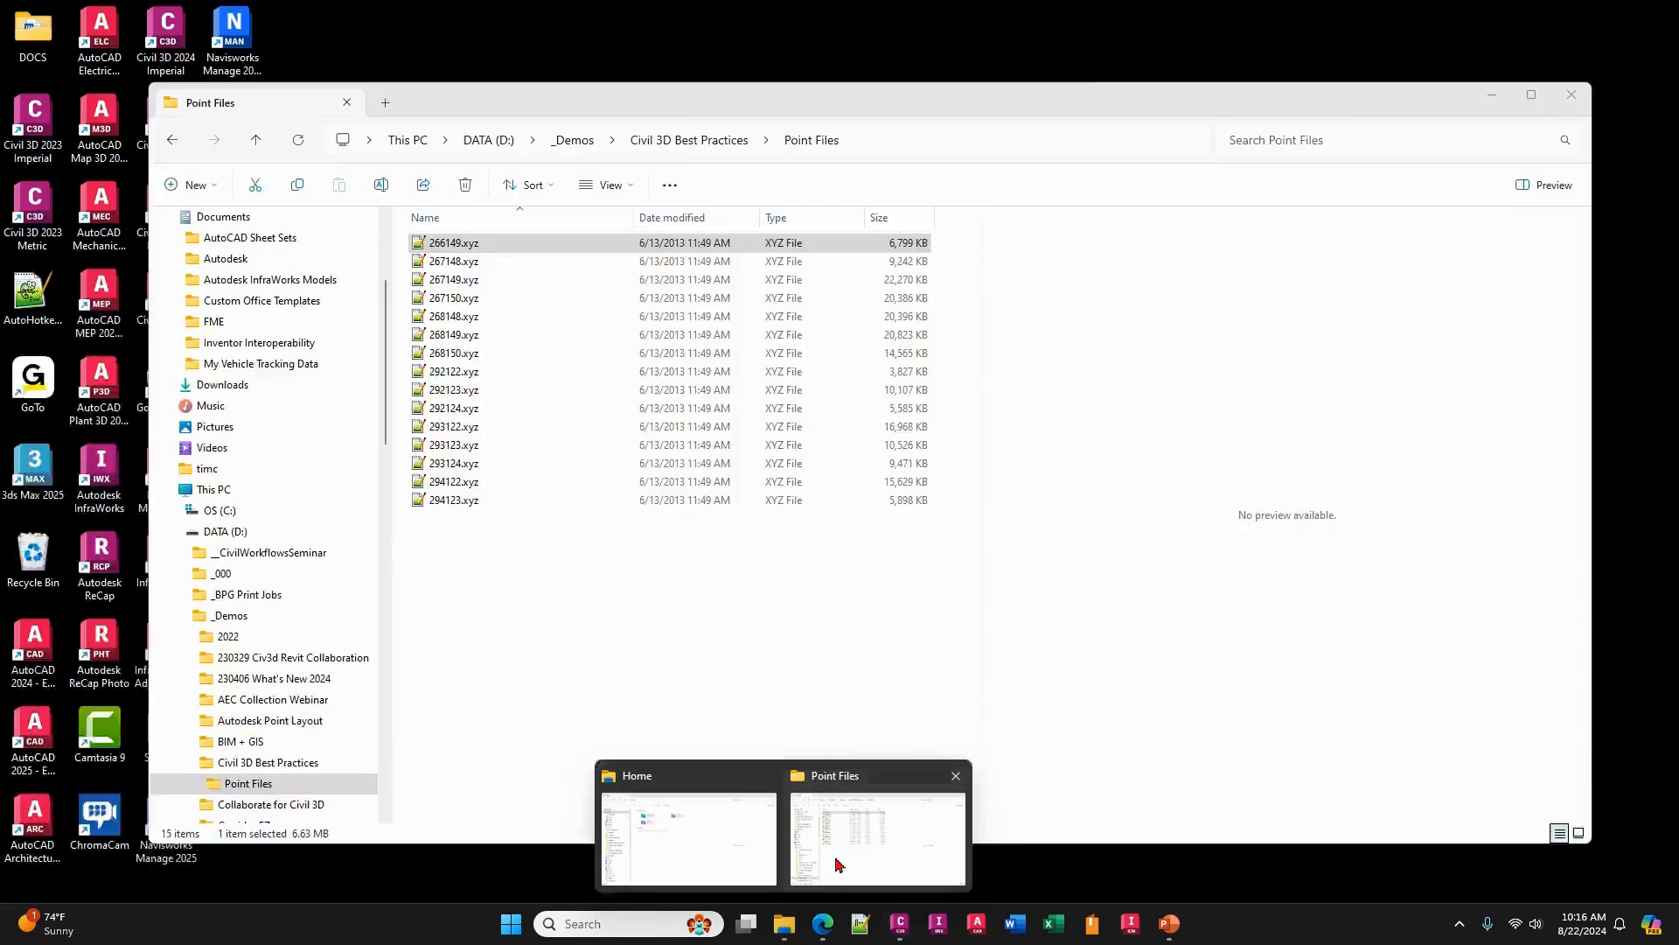
pyautogui.click(840, 870)
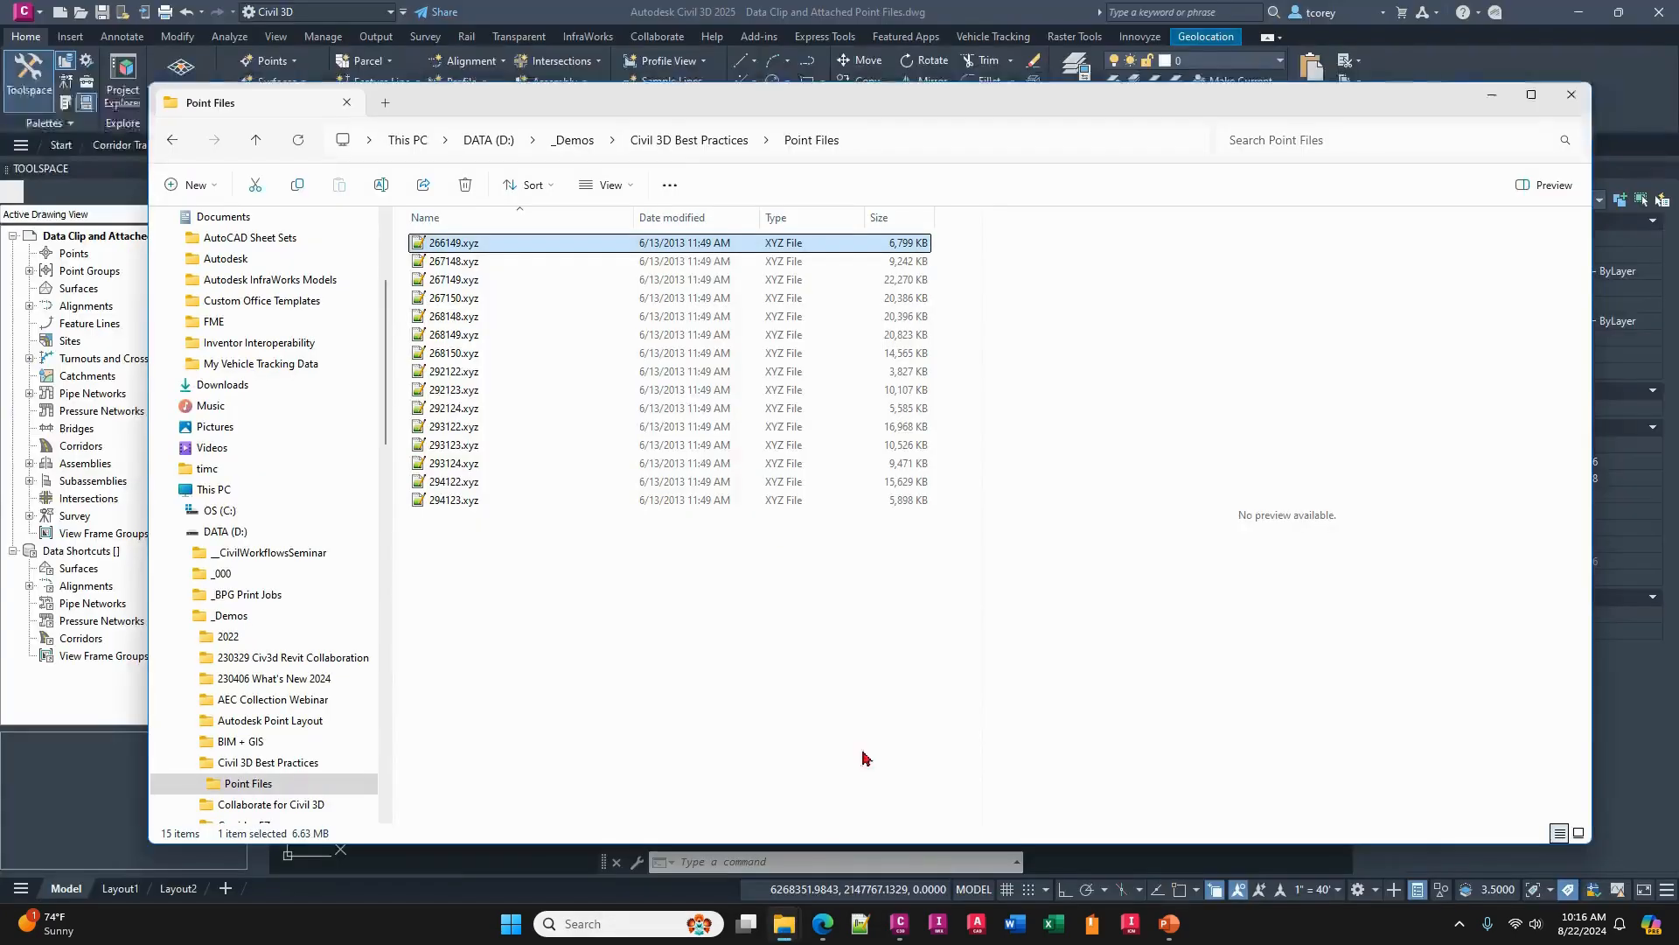
# - Examine the names and sizes of the XYZ point files in the Point Files folder
pyautogui.click(470, 265)
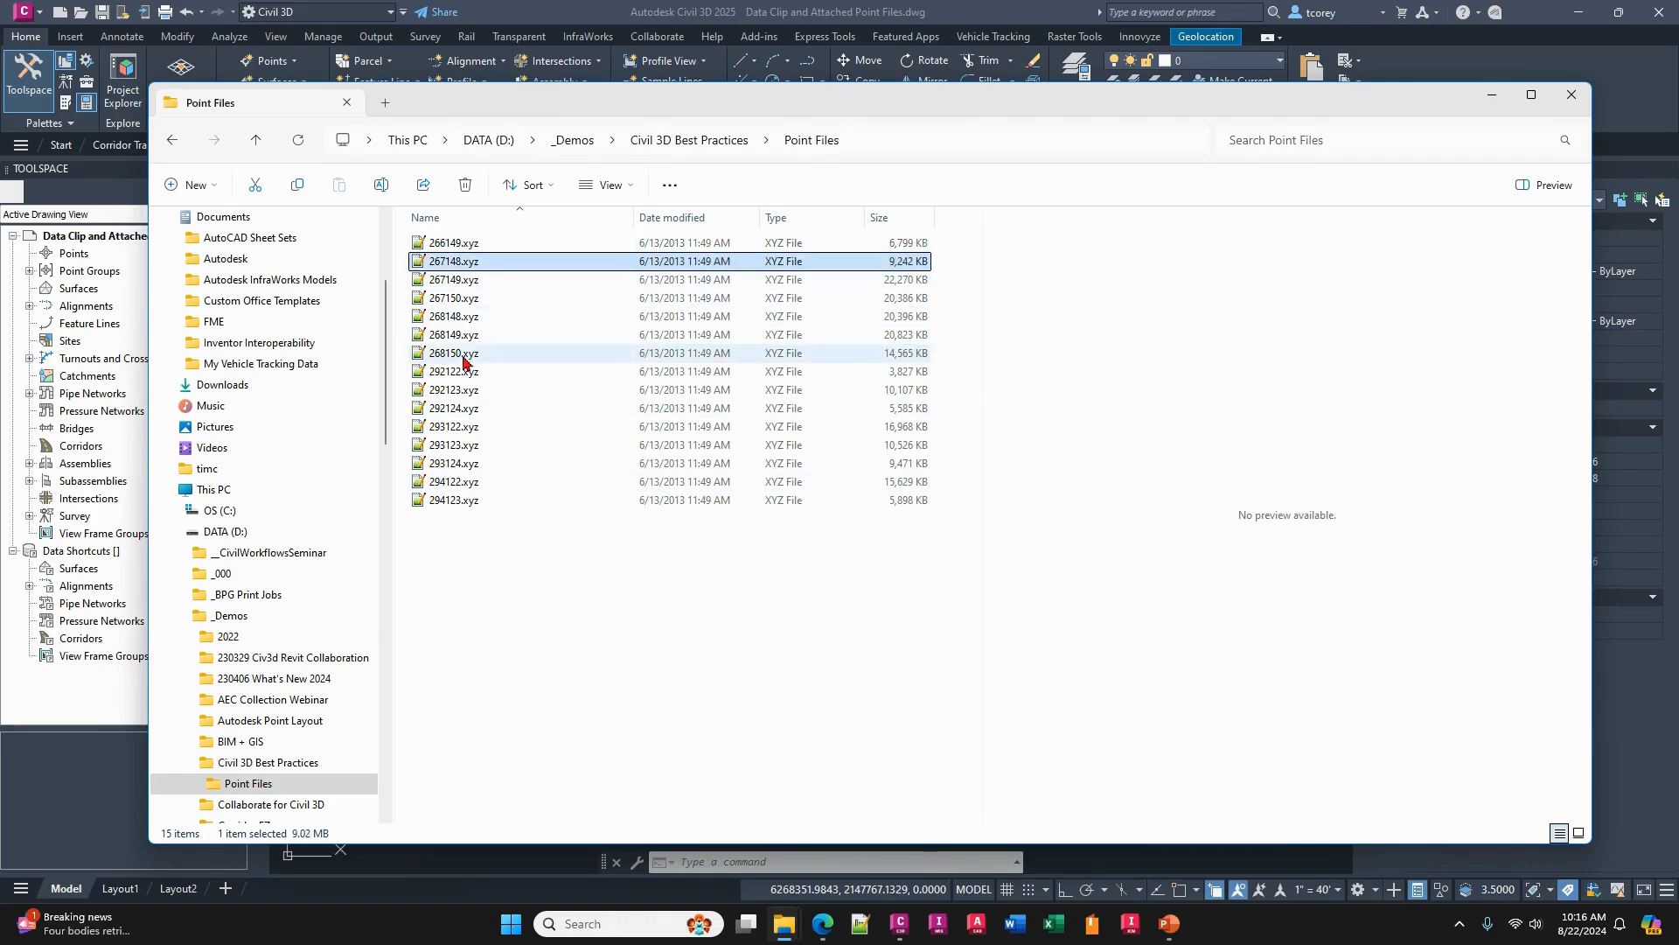
pyautogui.click(522, 538)
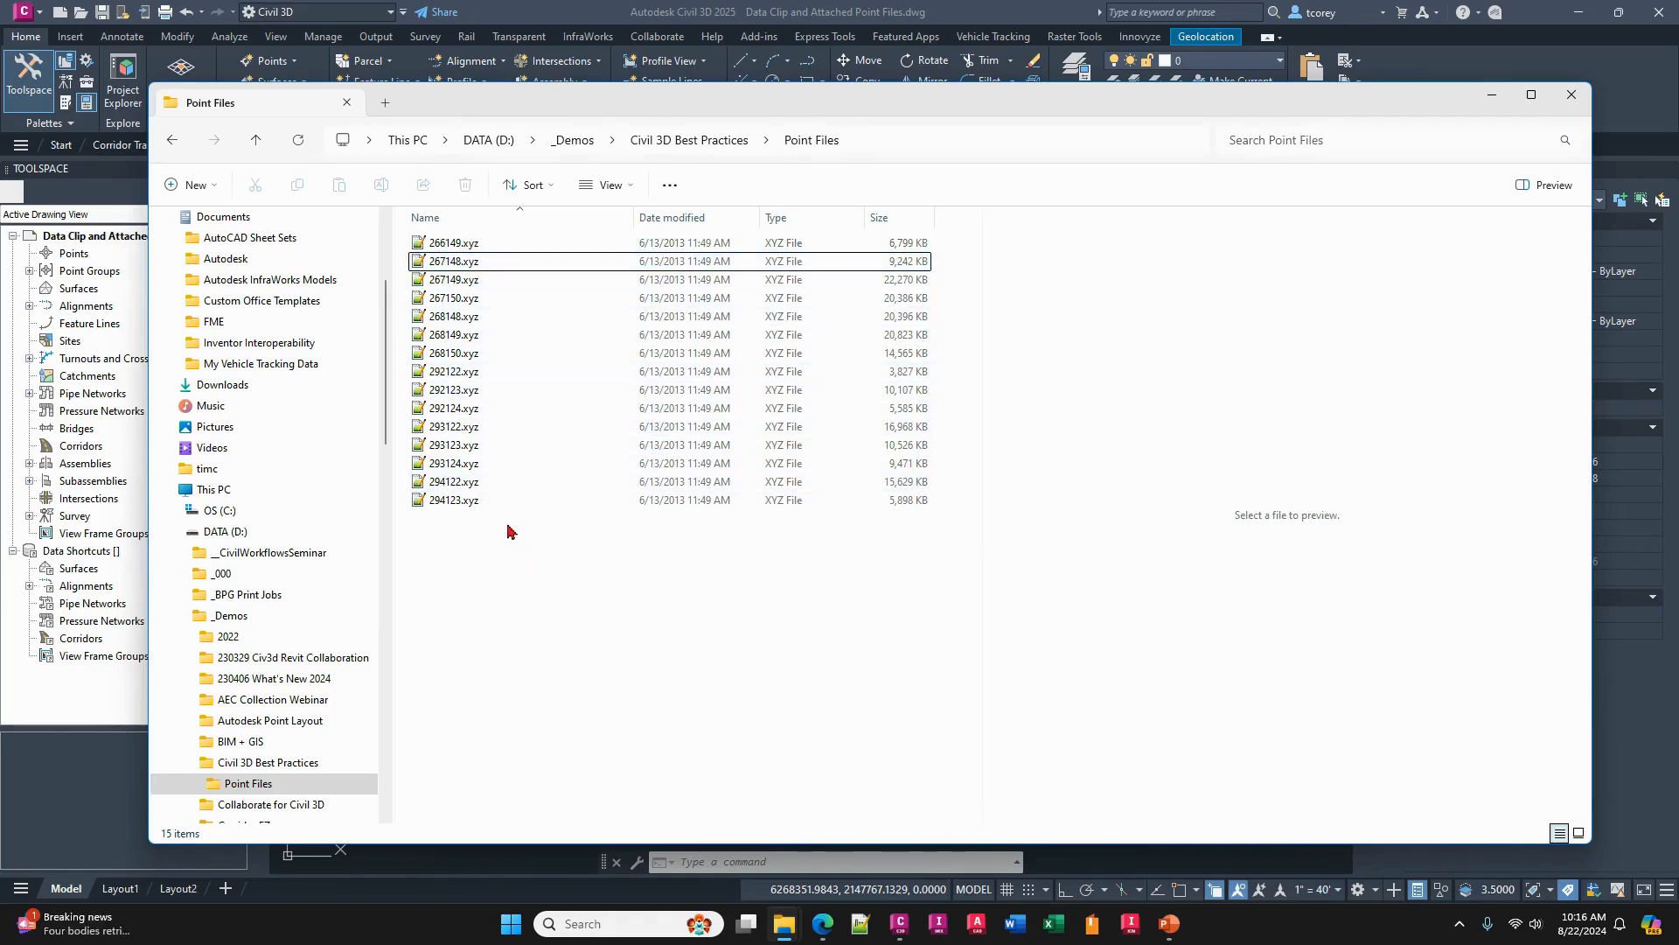
pyautogui.click(452, 502)
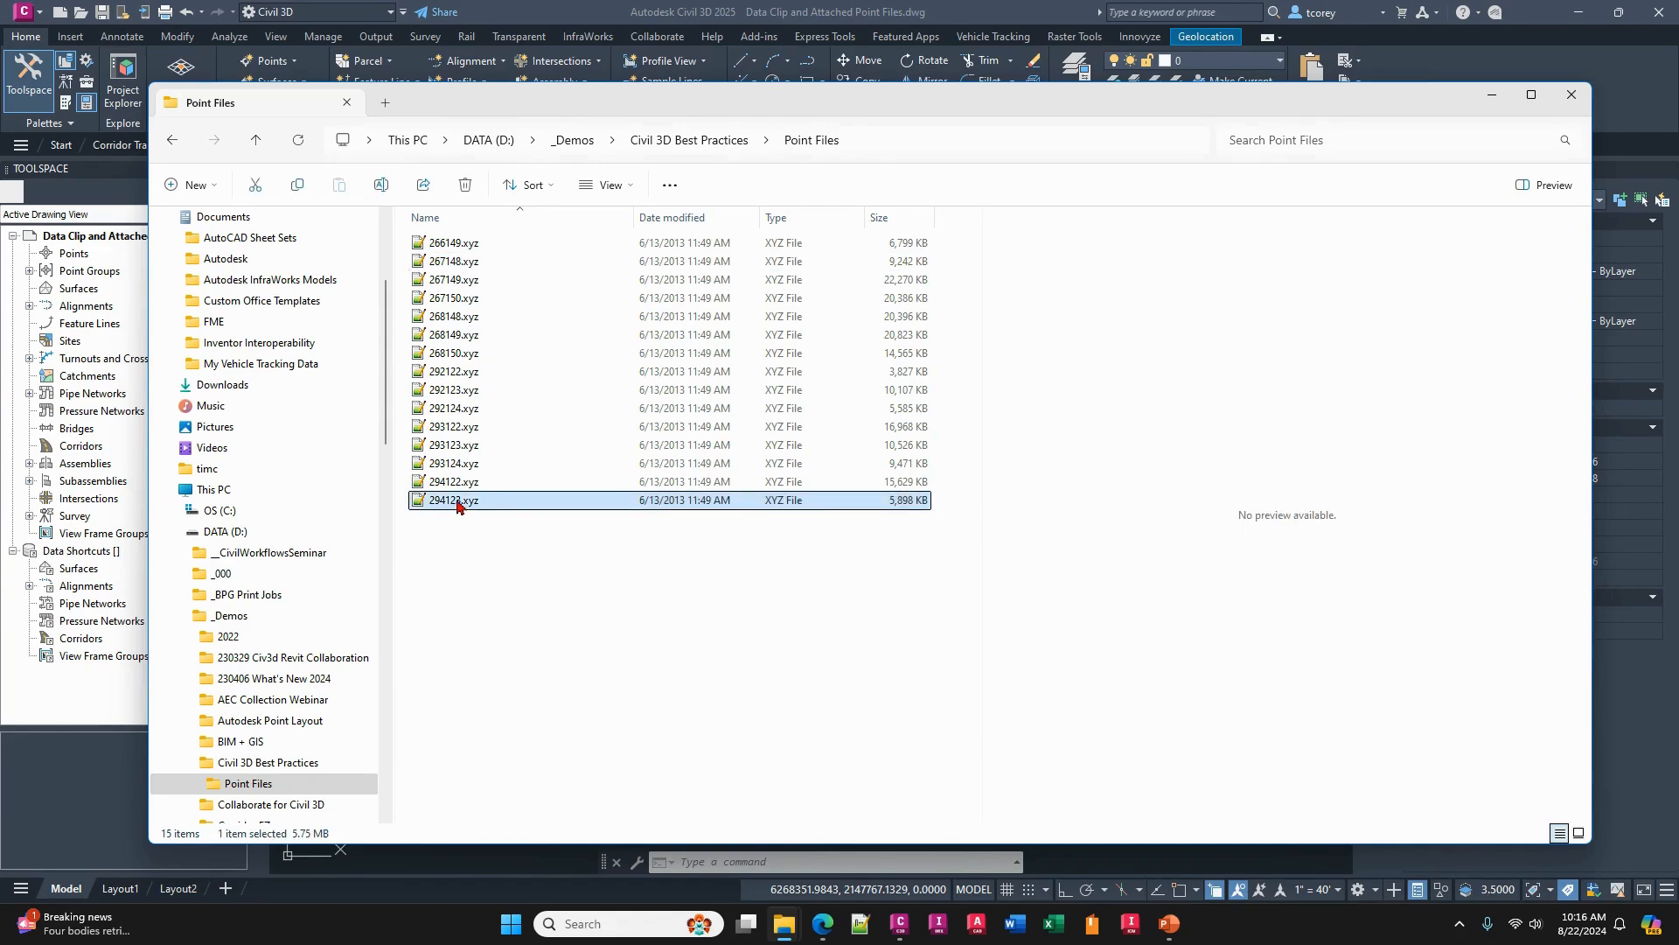
pyautogui.click(857, 340)
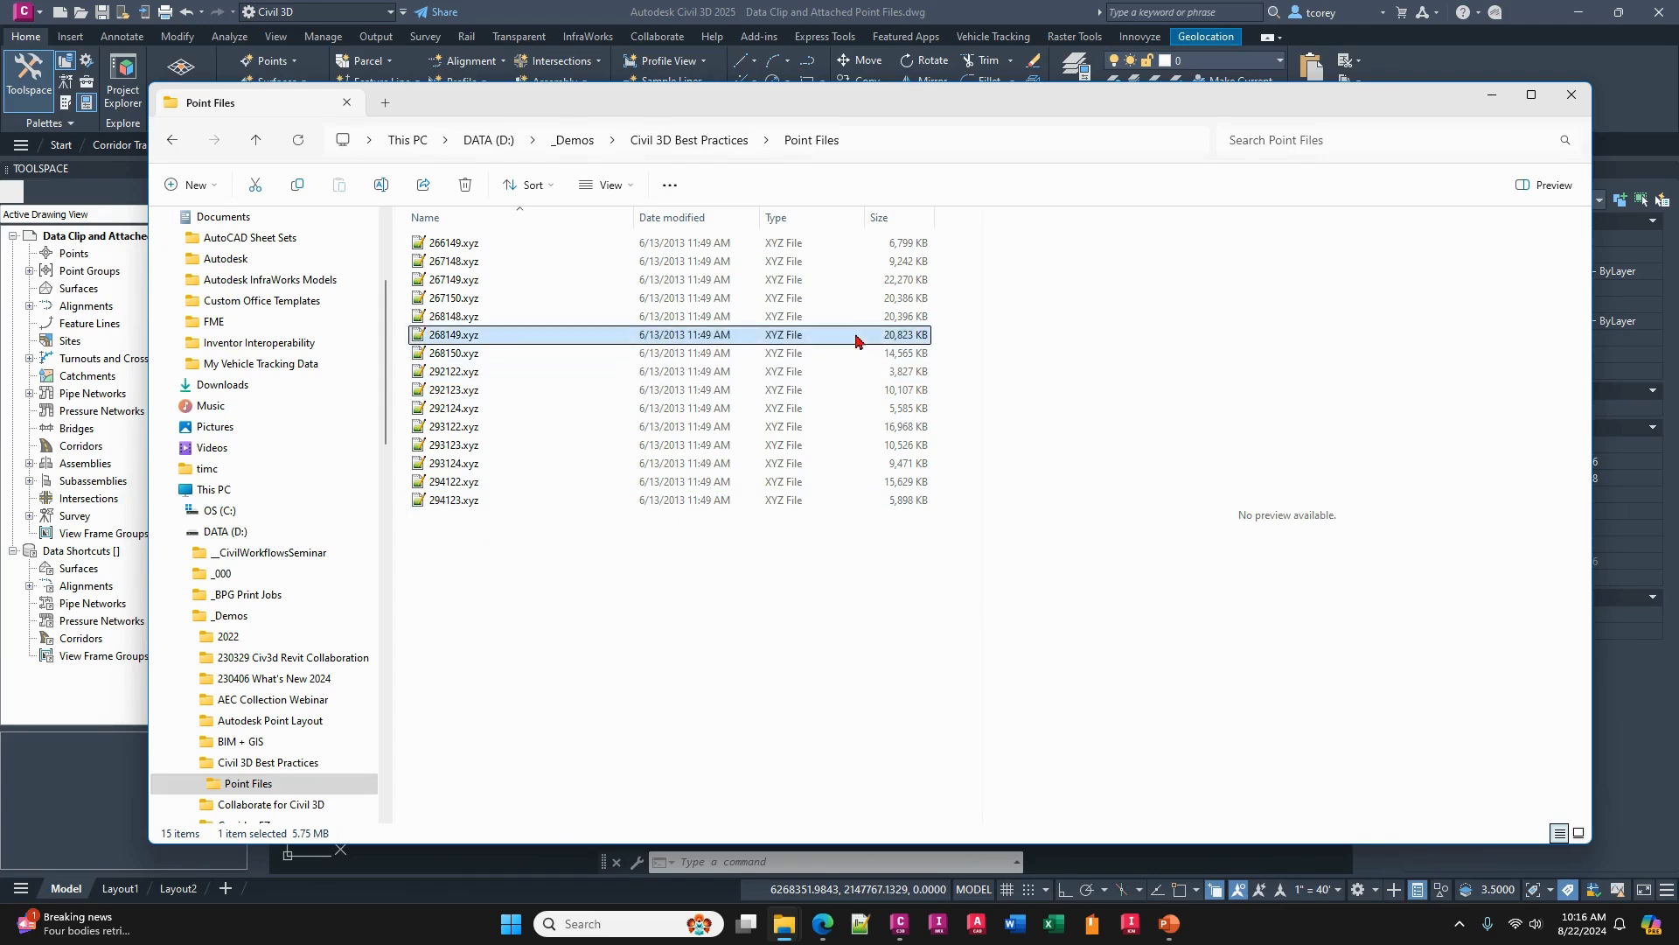
pyautogui.click(462, 319)
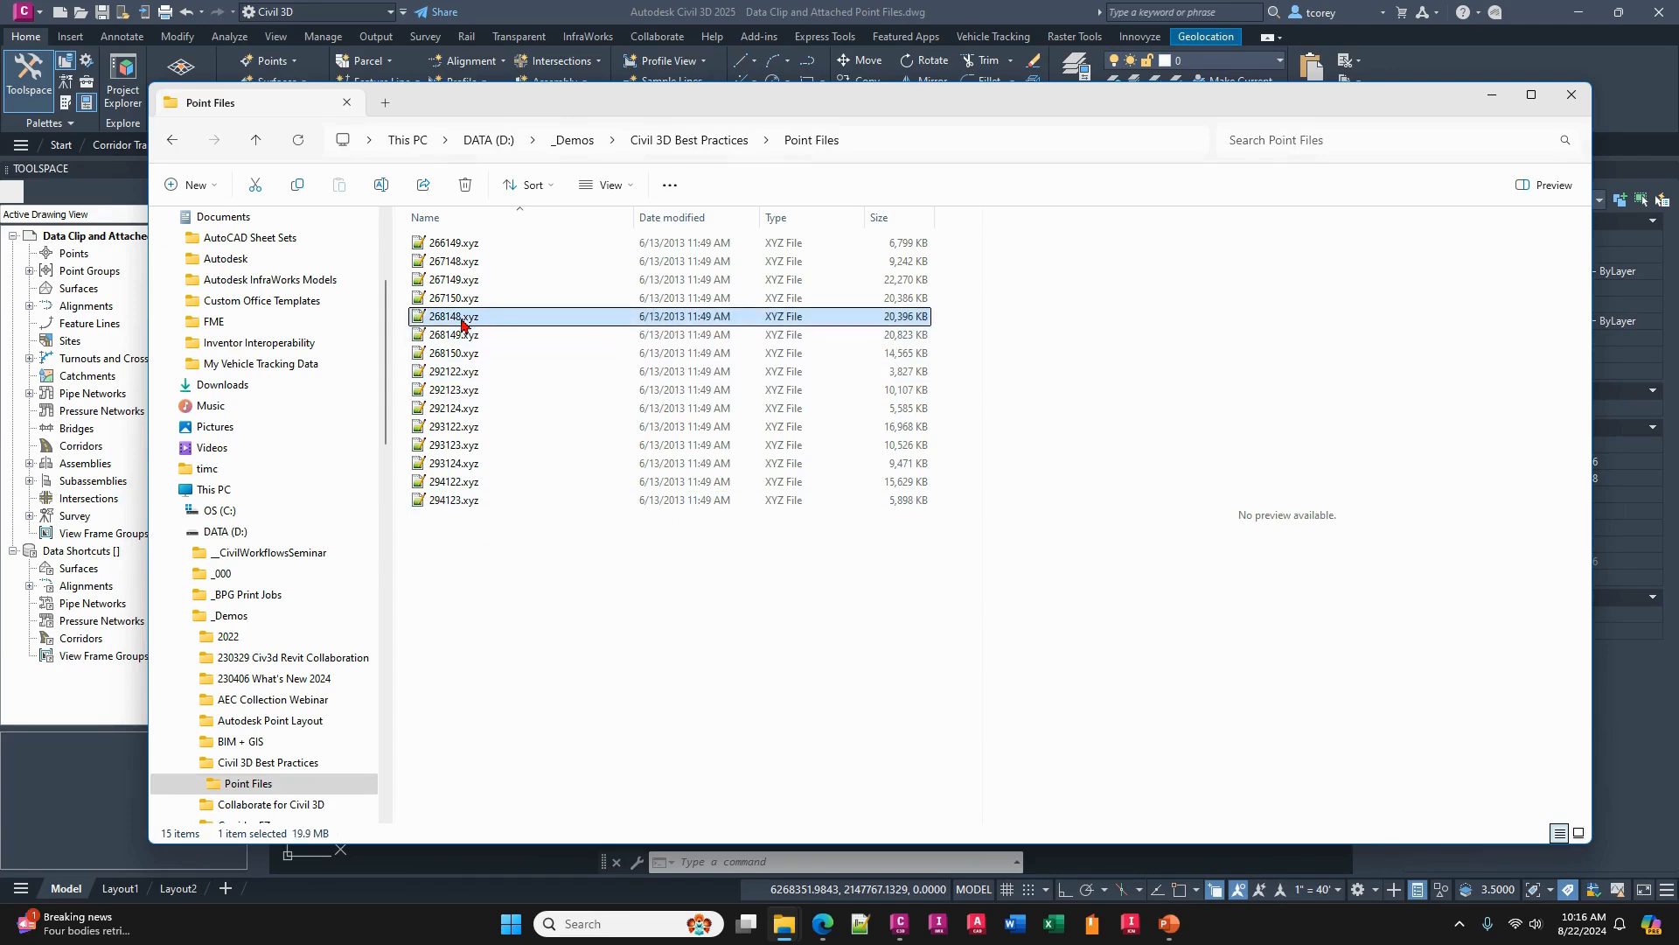
pyautogui.click(467, 299)
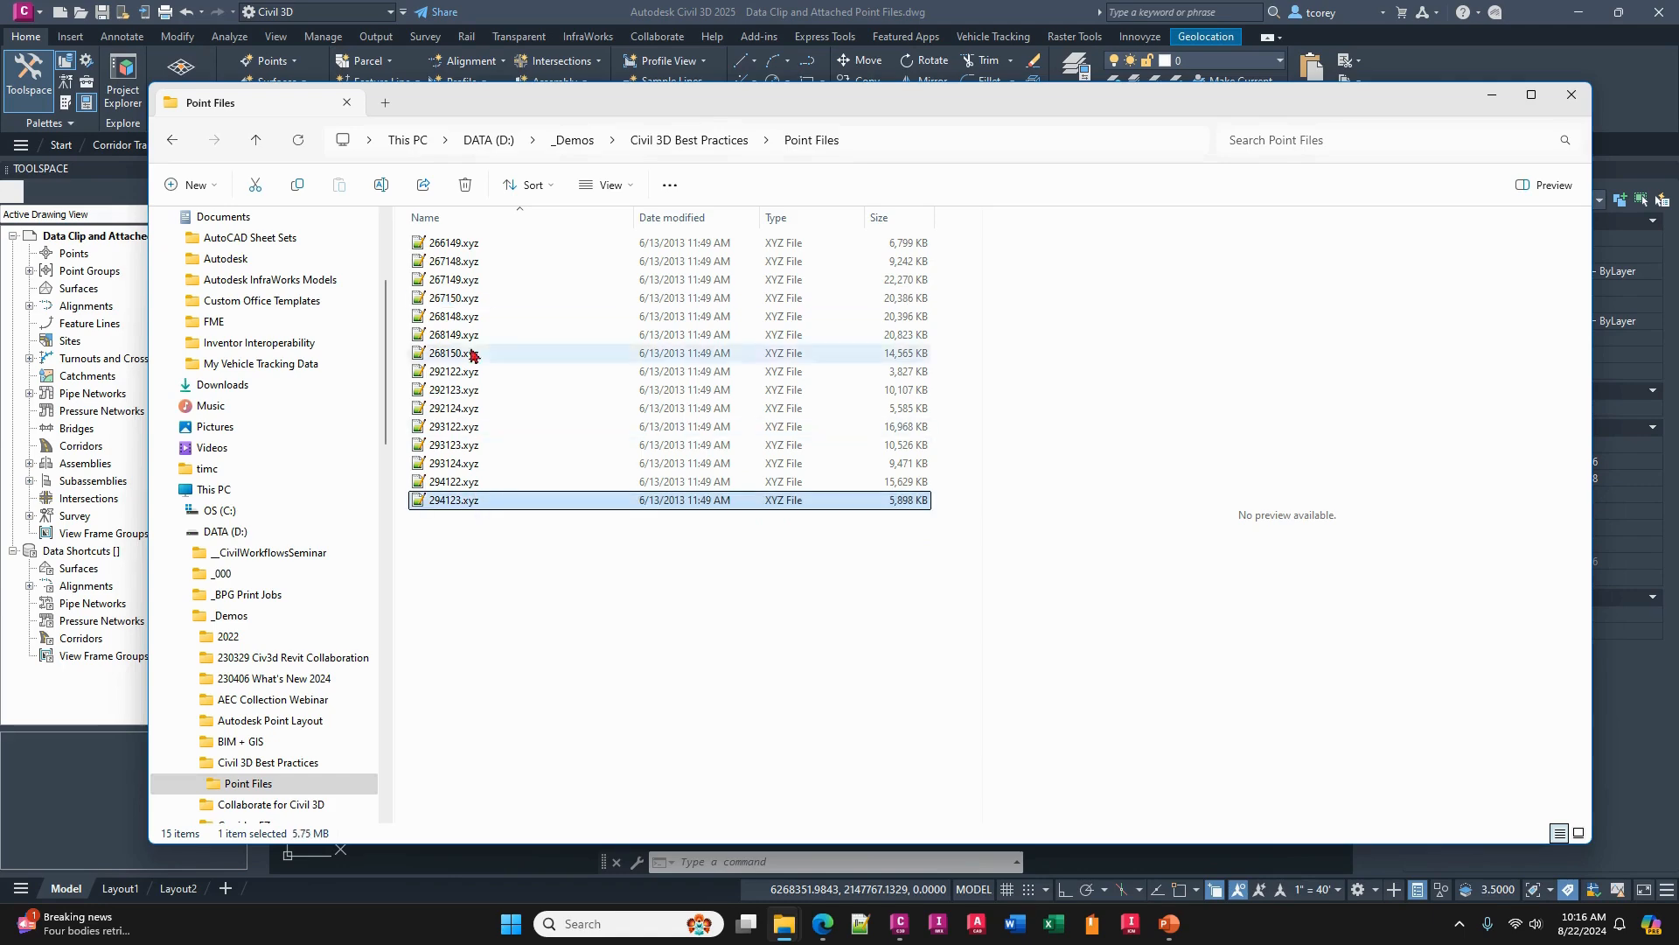
pyautogui.click(459, 245)
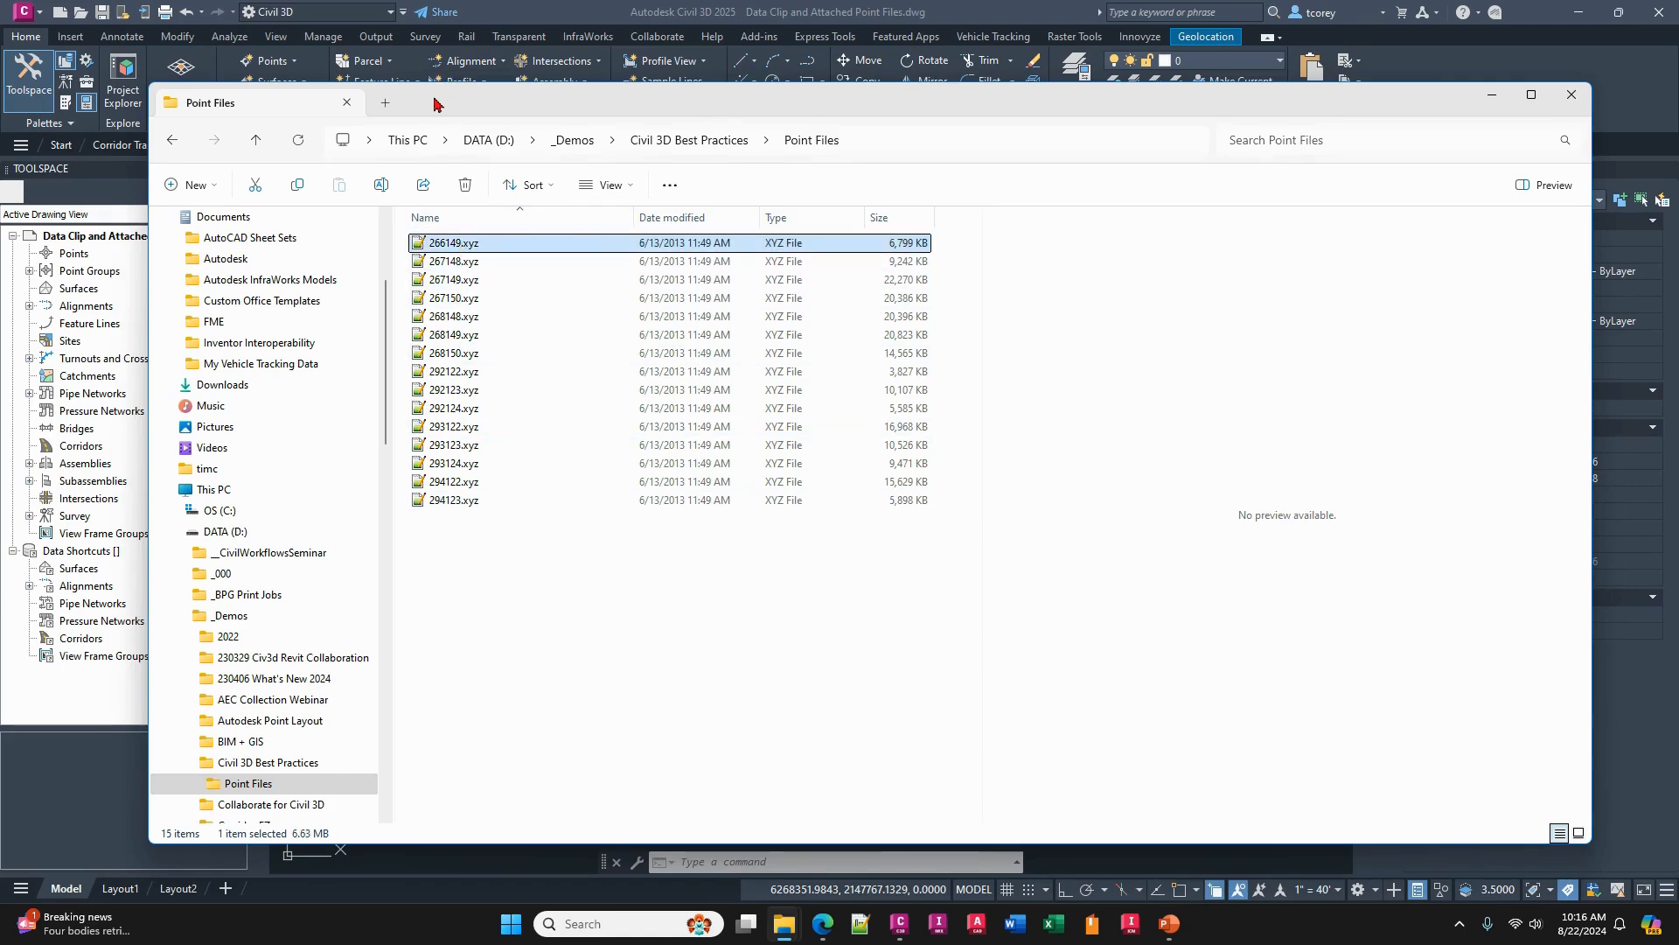
# - Return to the Civil 3D drawing and inspect the area enclosed by the closed polyline around the river
pyautogui.moveTo(439, 104)
pyautogui.mouseDown()
pyautogui.moveTo(622, 225)
pyautogui.moveTo(645, 829)
pyautogui.moveTo(484, 810)
pyautogui.moveTo(513, 705)
pyautogui.mouseUp()
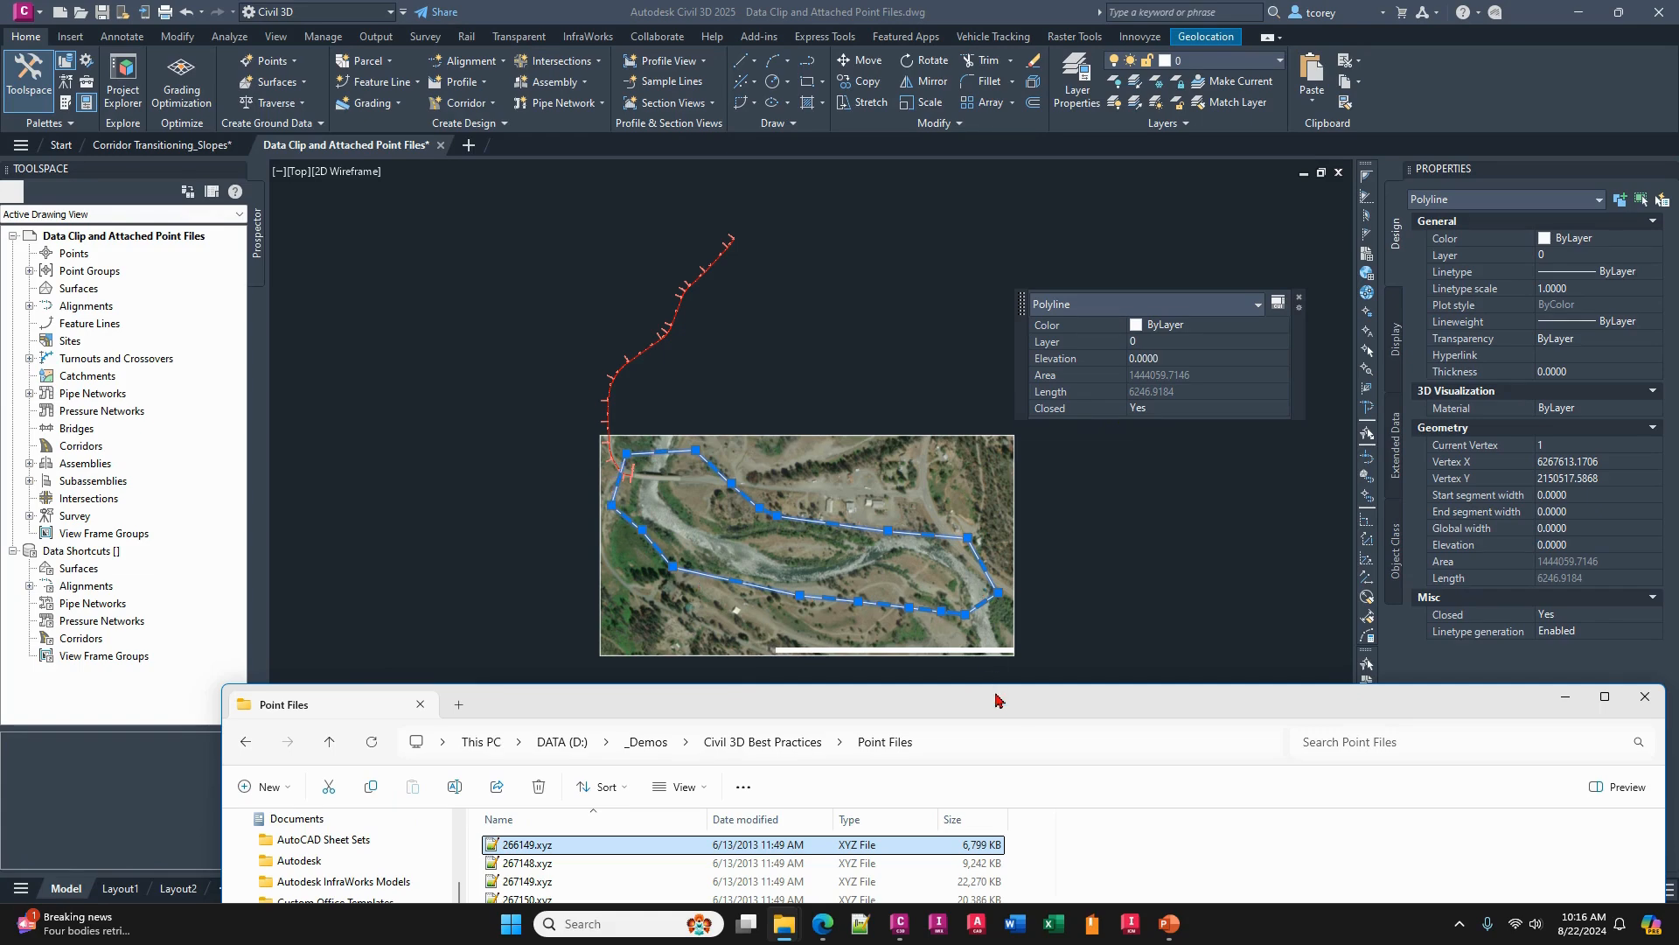
pyautogui.moveTo(997, 699); pyautogui.dragTo(884, 146)
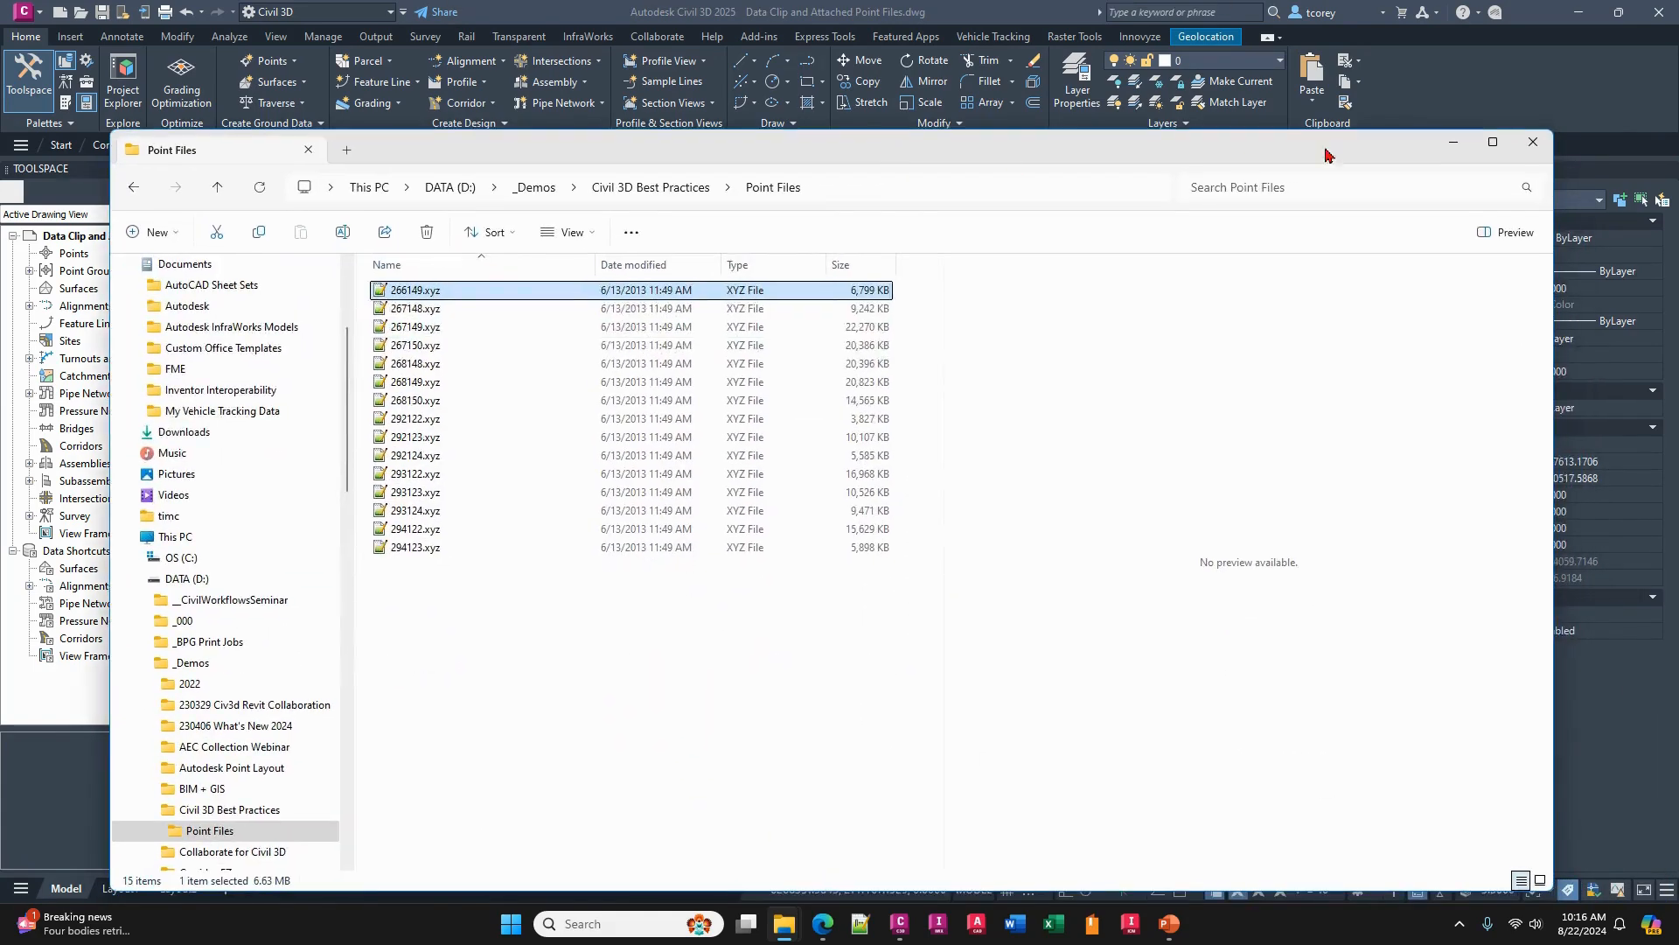
pyautogui.click(1454, 145)
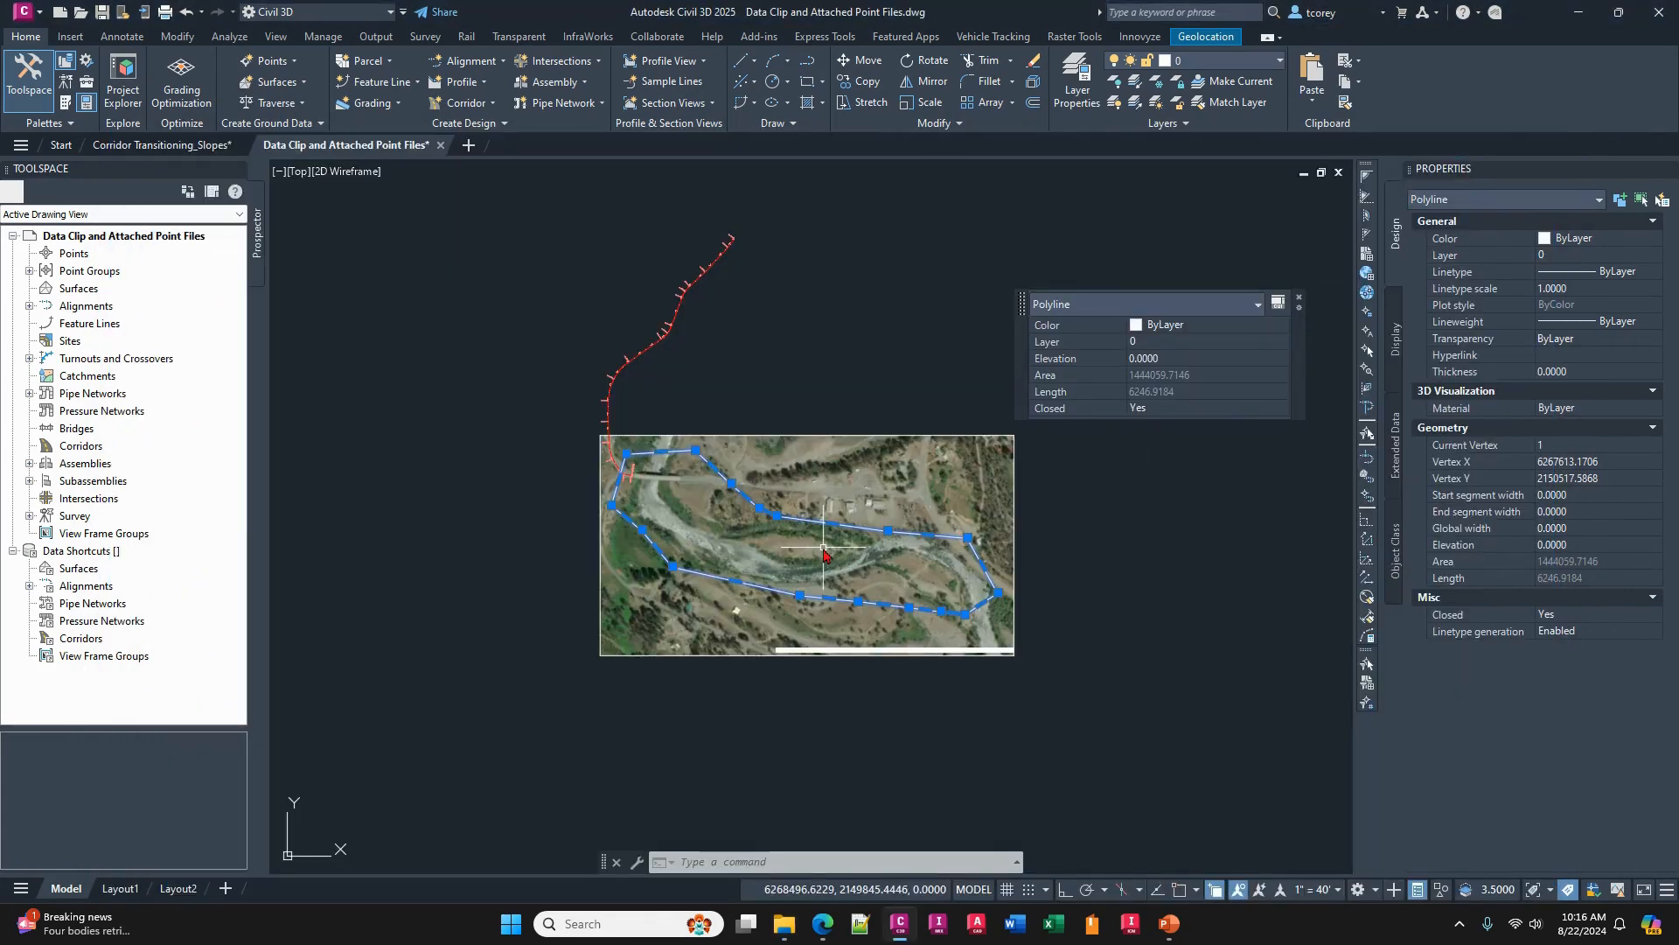
pyautogui.press('Escape')
pyautogui.scroll(3, 823, 553)
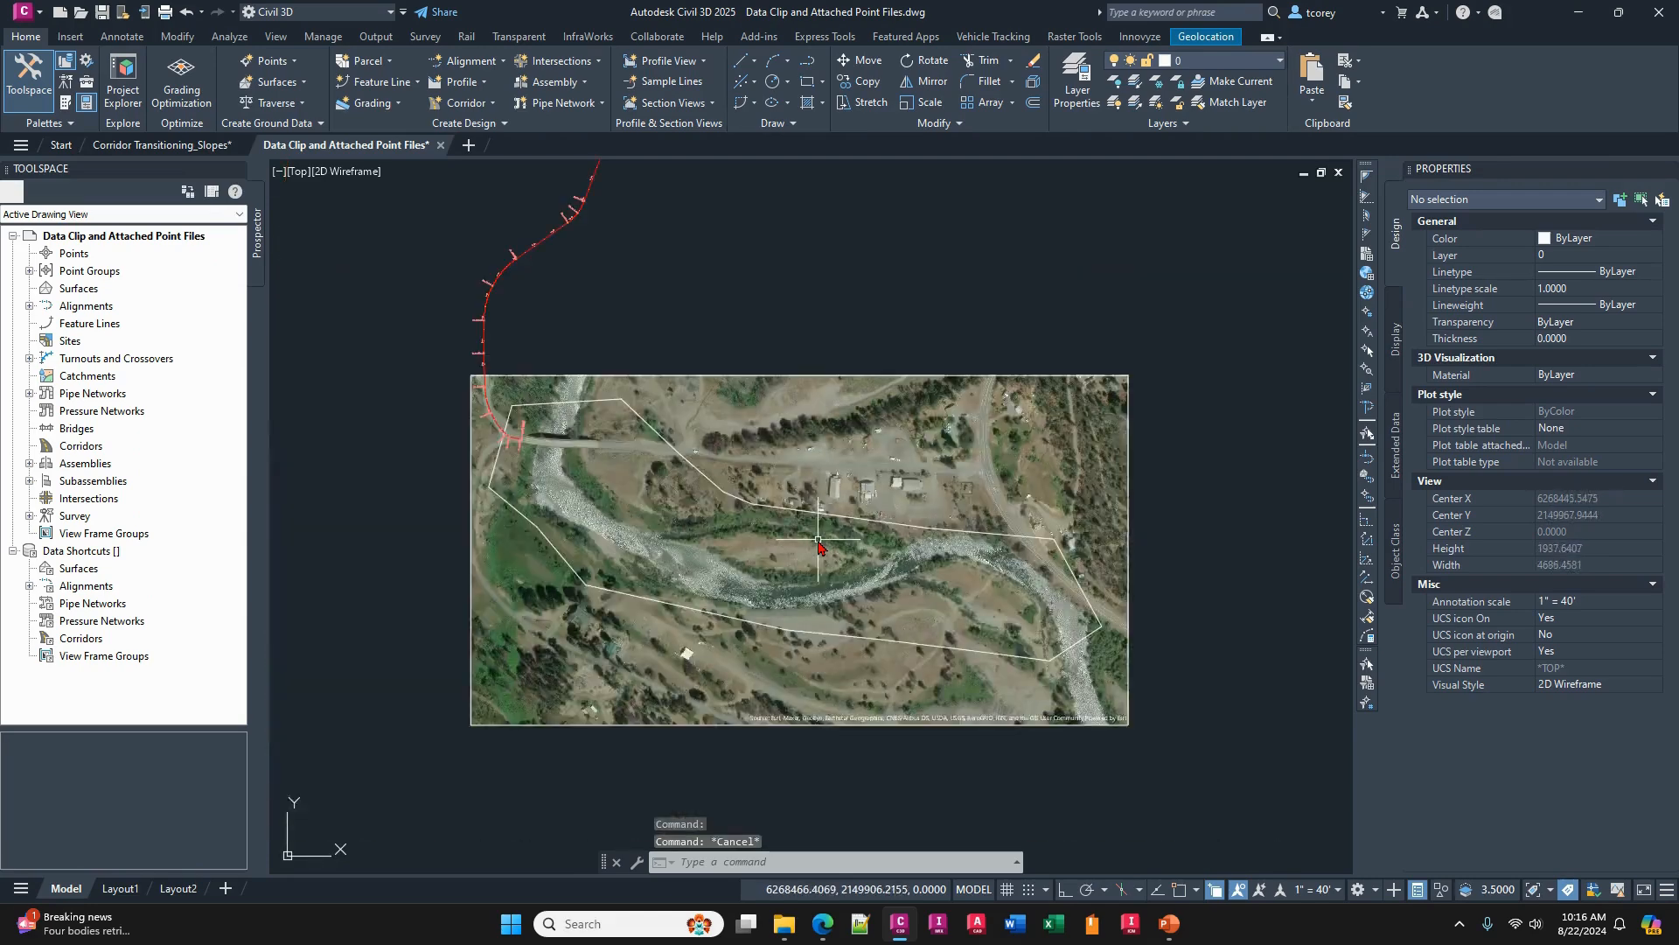
pyautogui.moveTo(819, 547); pyautogui.dragTo(831, 533, button='middle')
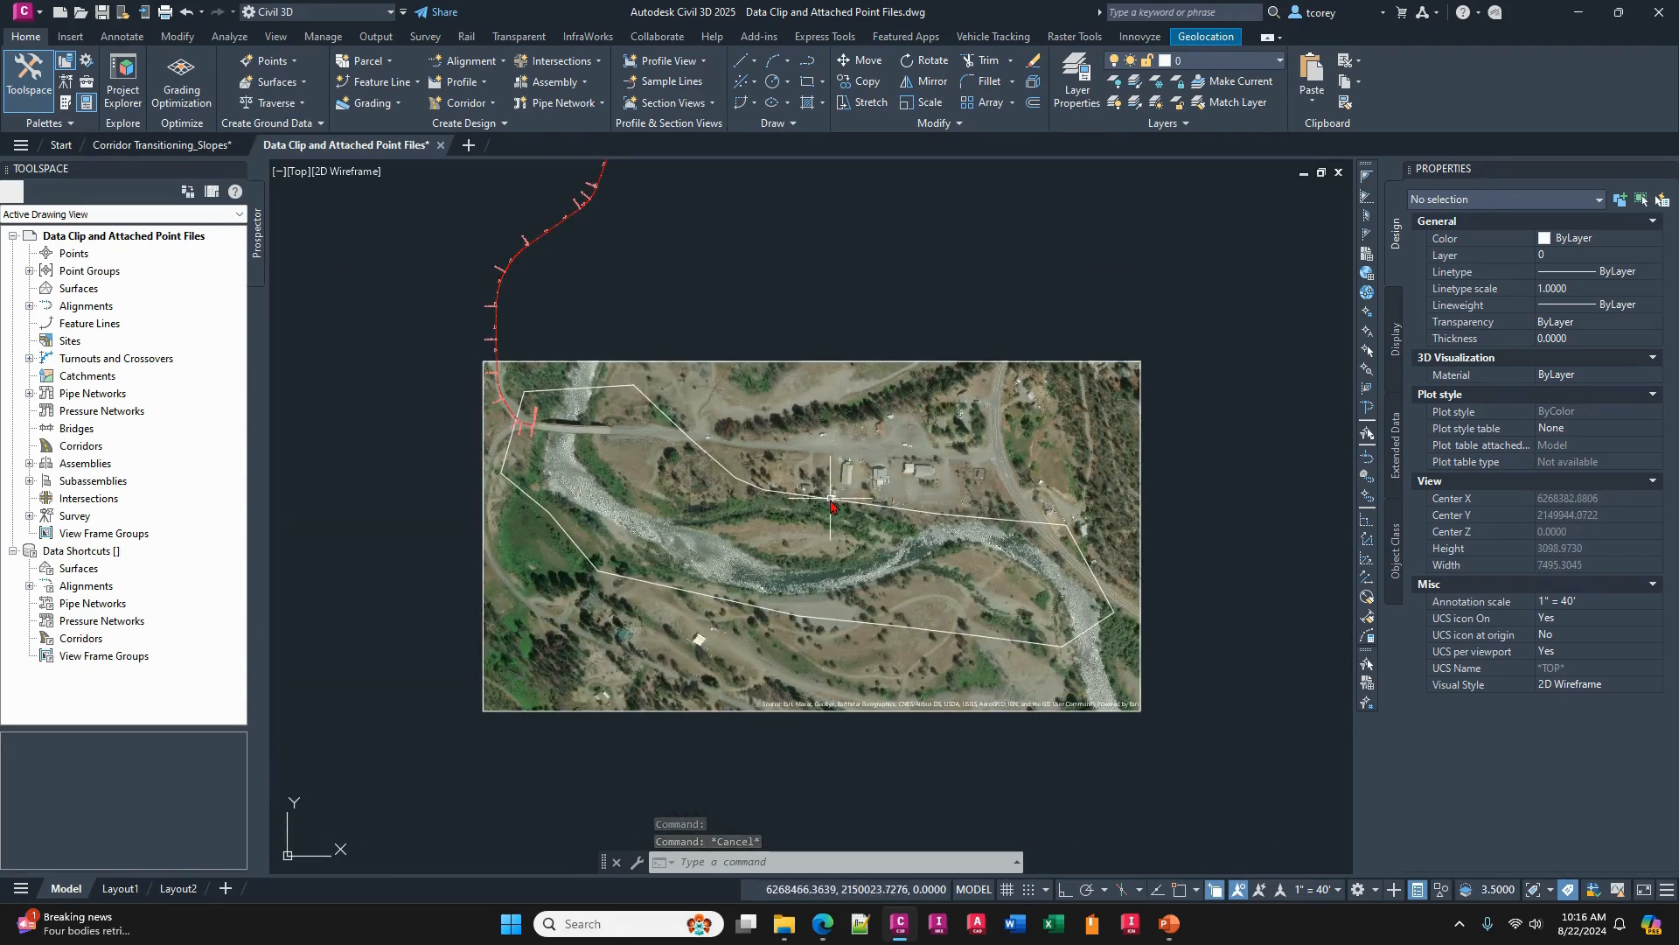
pyautogui.click(831, 501)
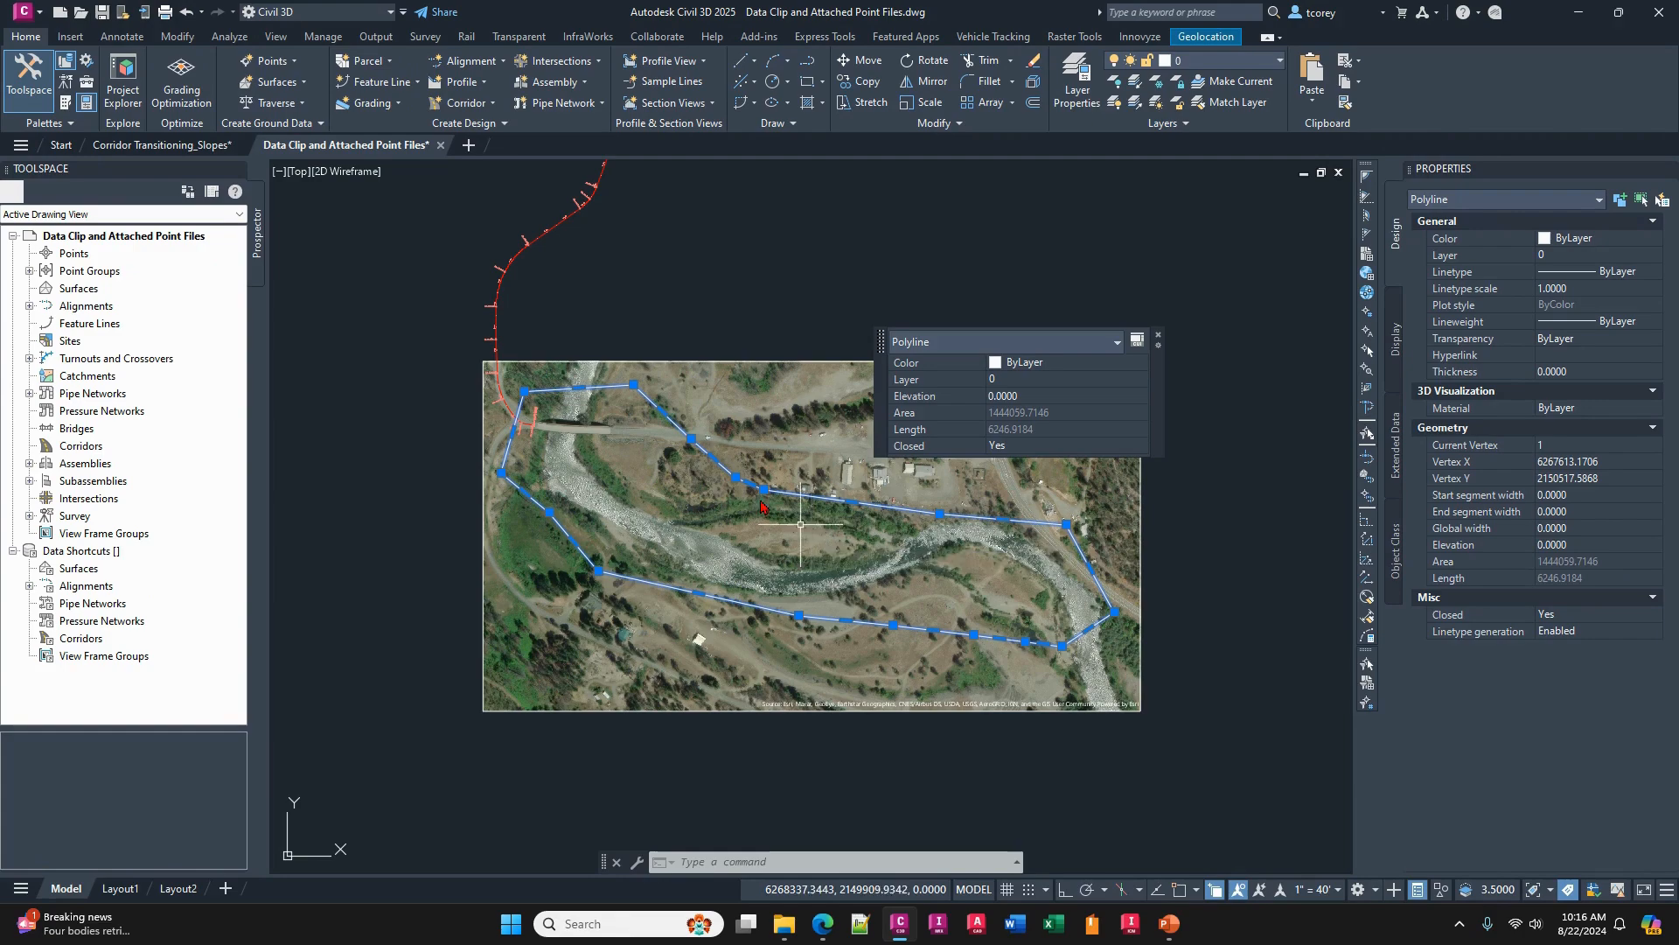
# - Create a new TIN surface on layer C-TOPO with the style Contours 2' and 10' (Background)
pyautogui.rightClick(85, 291)
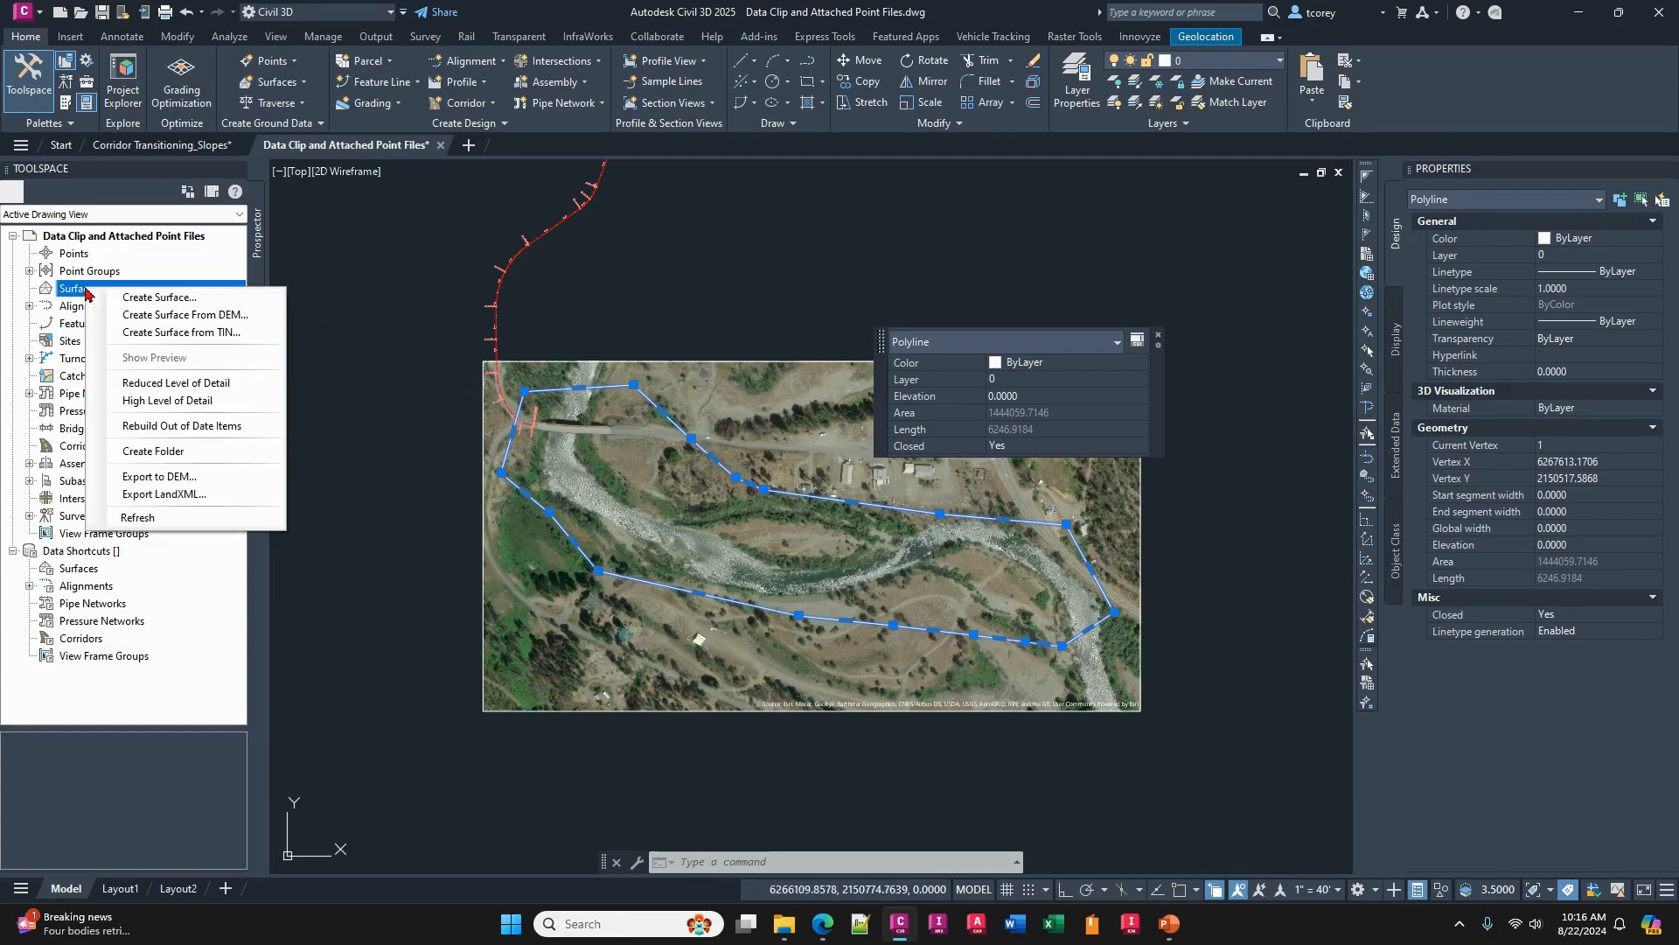
pyautogui.click(131, 299)
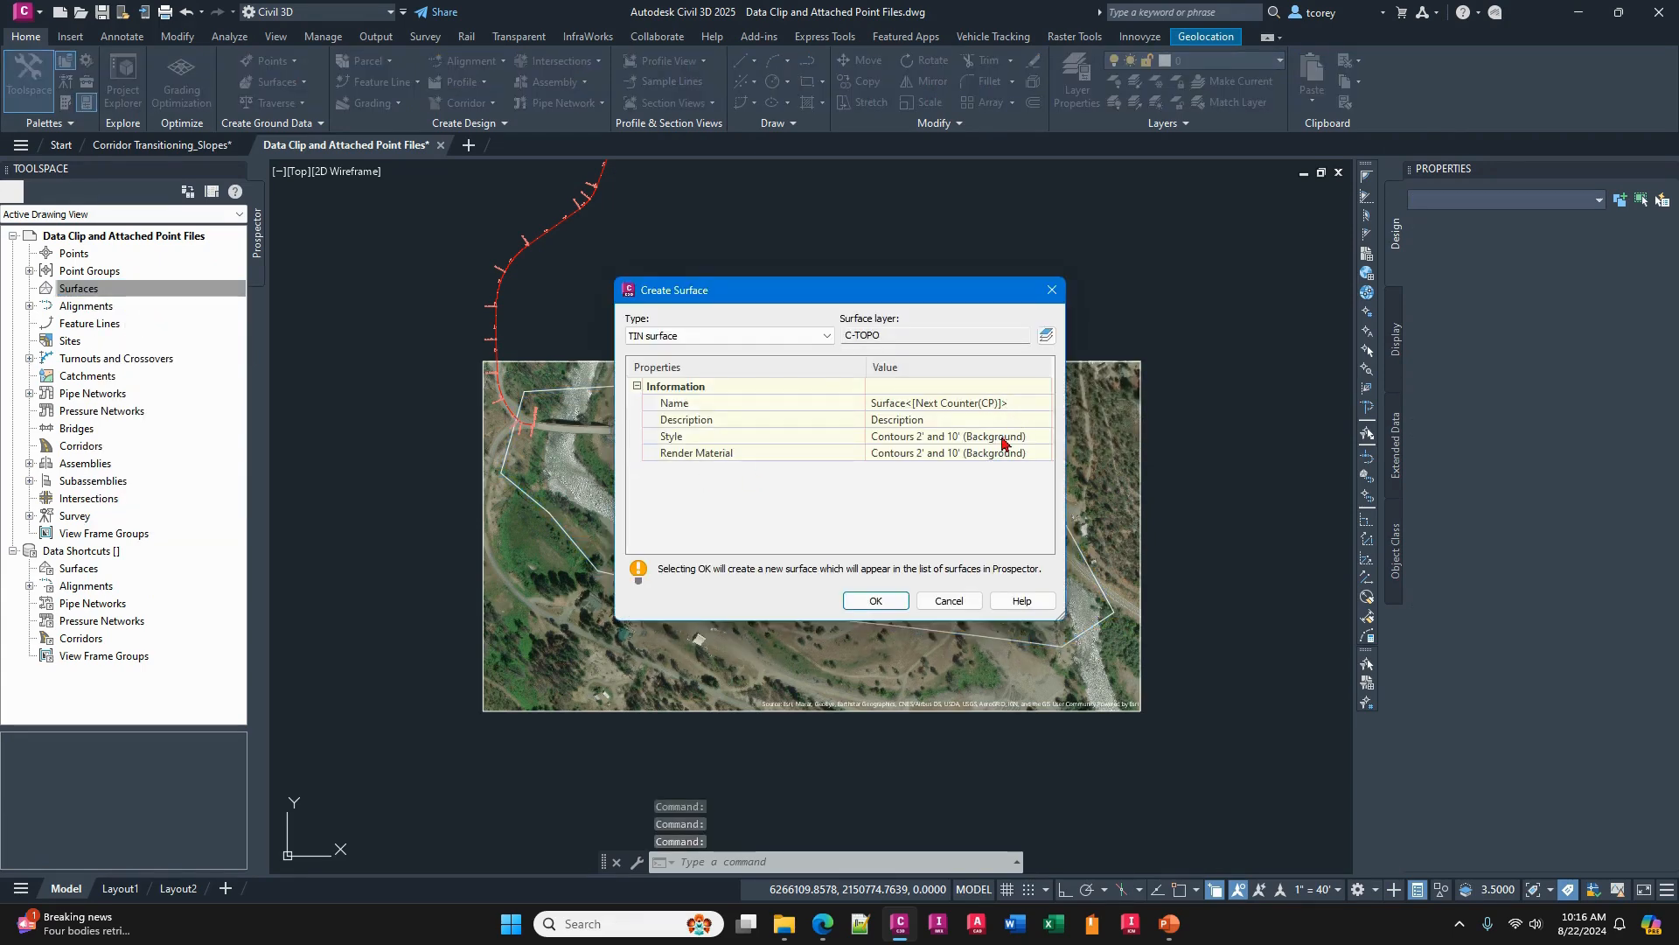
pyautogui.click(875, 600)
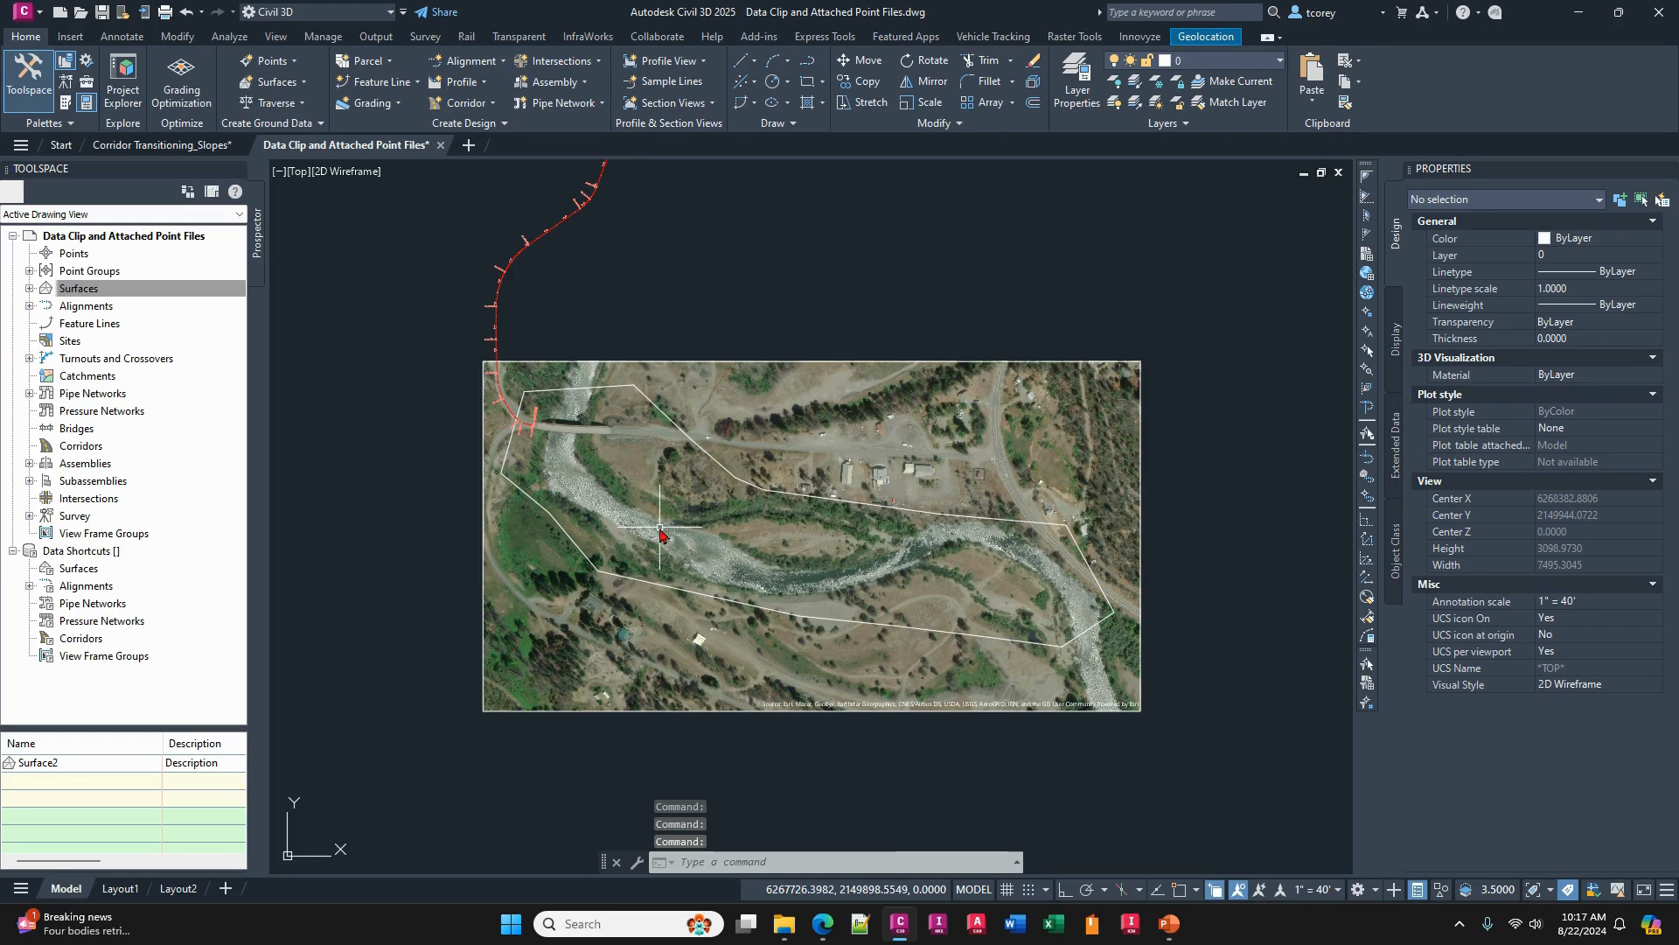
# - Add a Data Clip boundary named d to the new surface's definition, using the closed polyline around the river
pyautogui.click(79, 289)
pyautogui.click(29, 289)
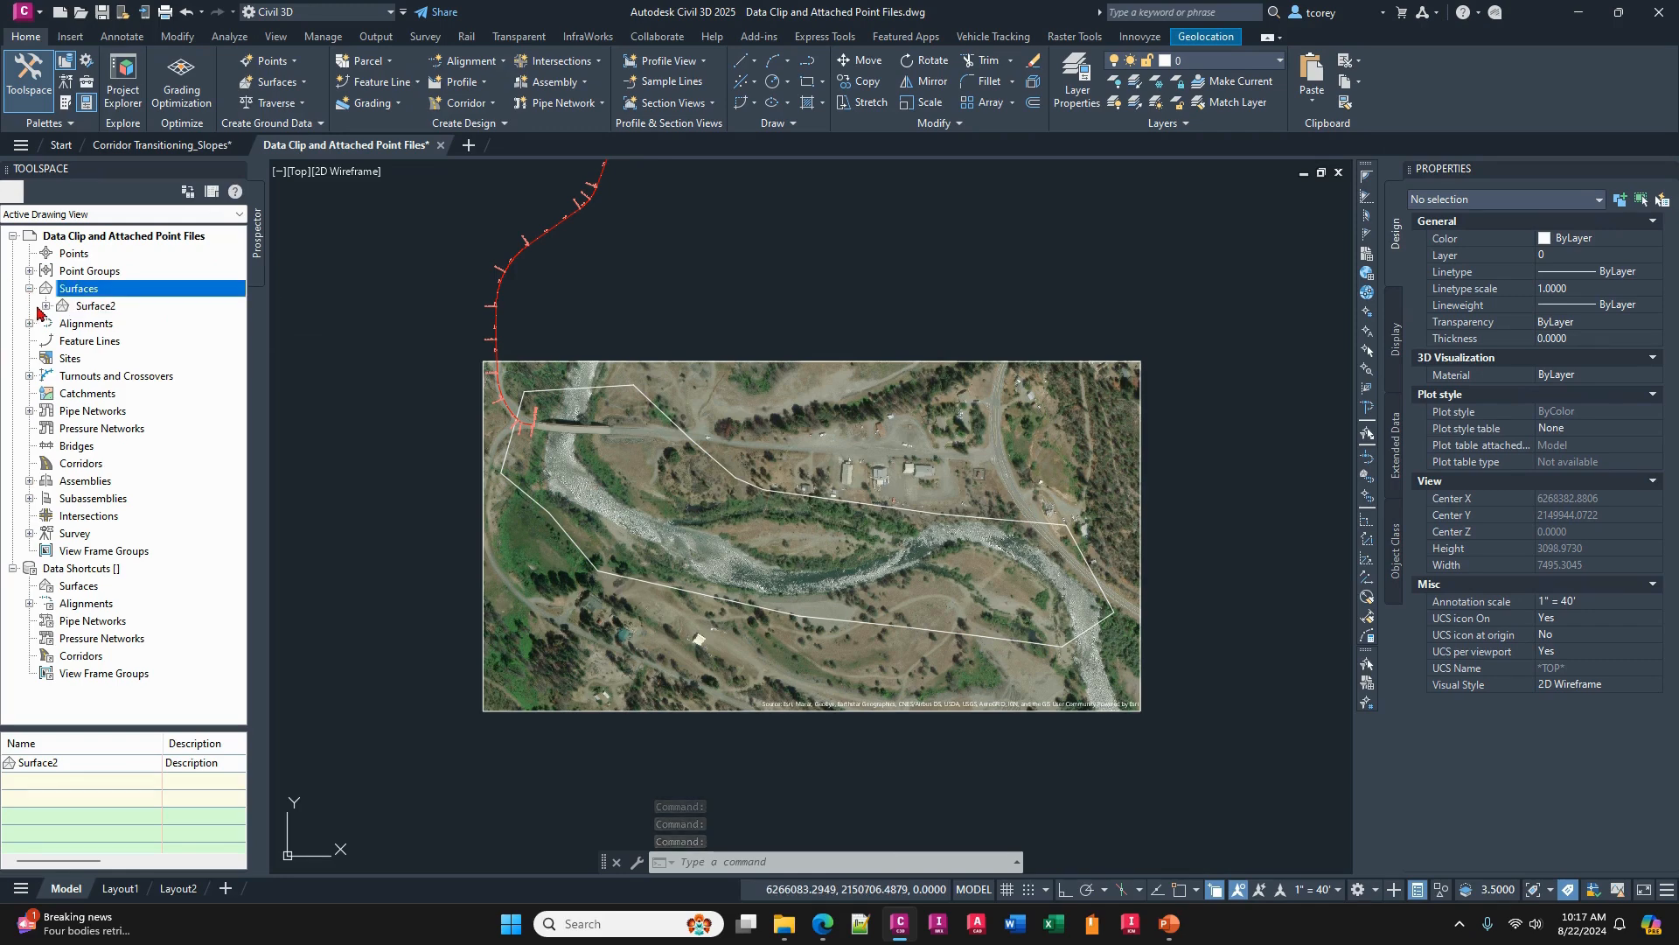
pyautogui.click(44, 306)
pyautogui.click(63, 359)
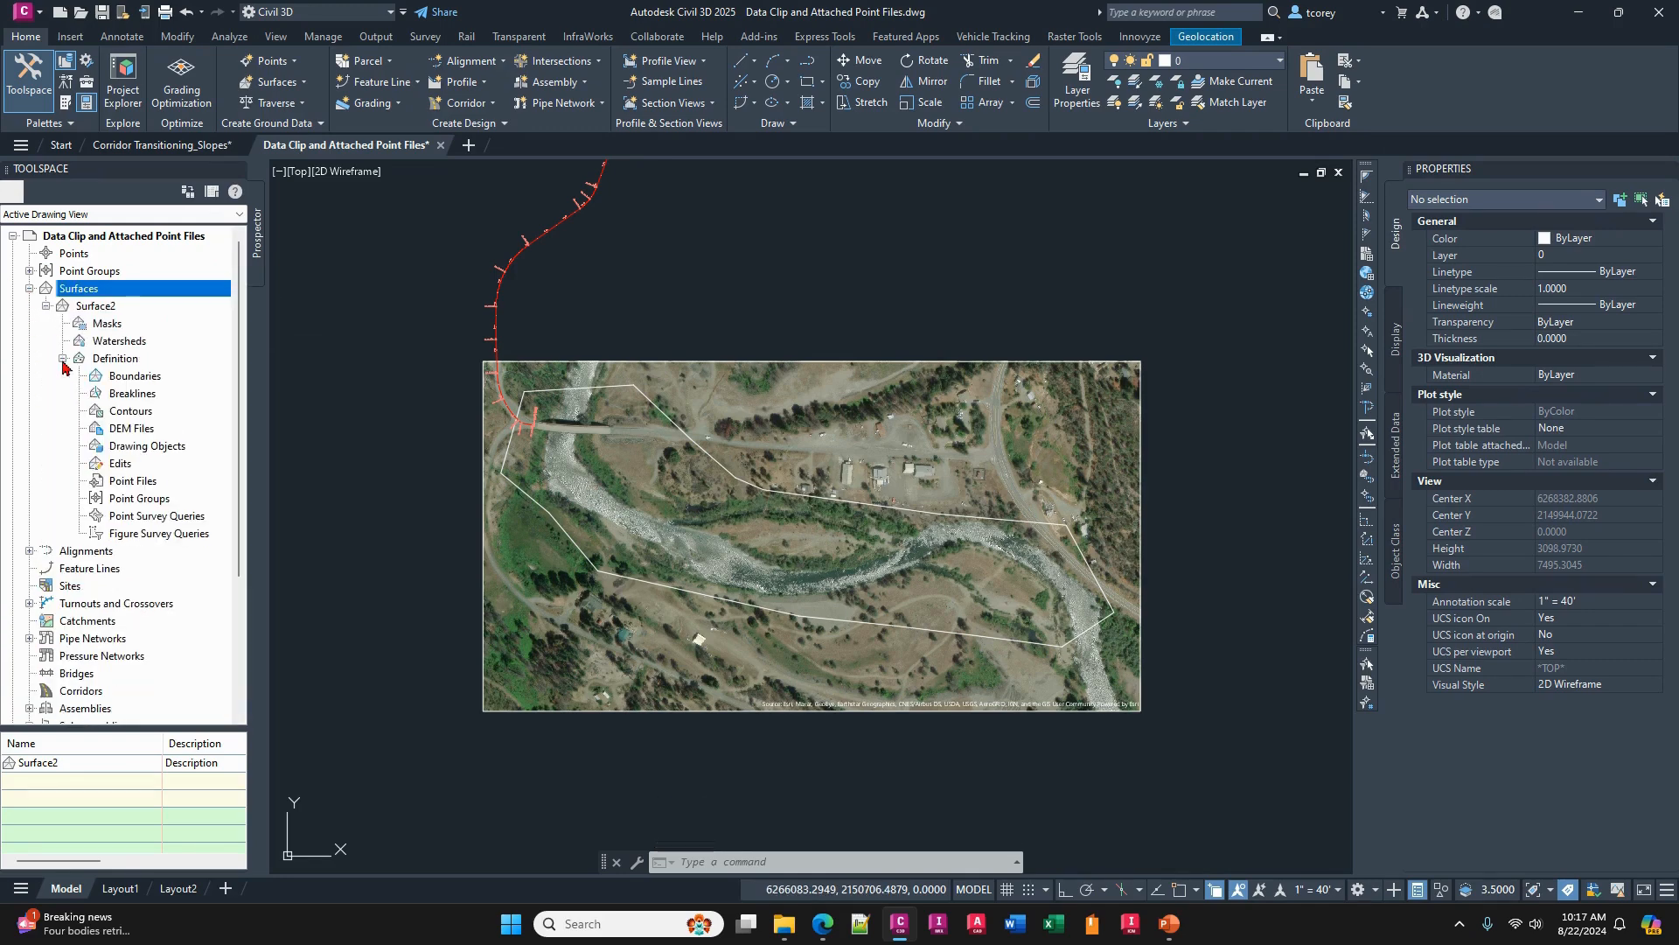
pyautogui.rightClick(140, 377)
pyautogui.click(184, 389)
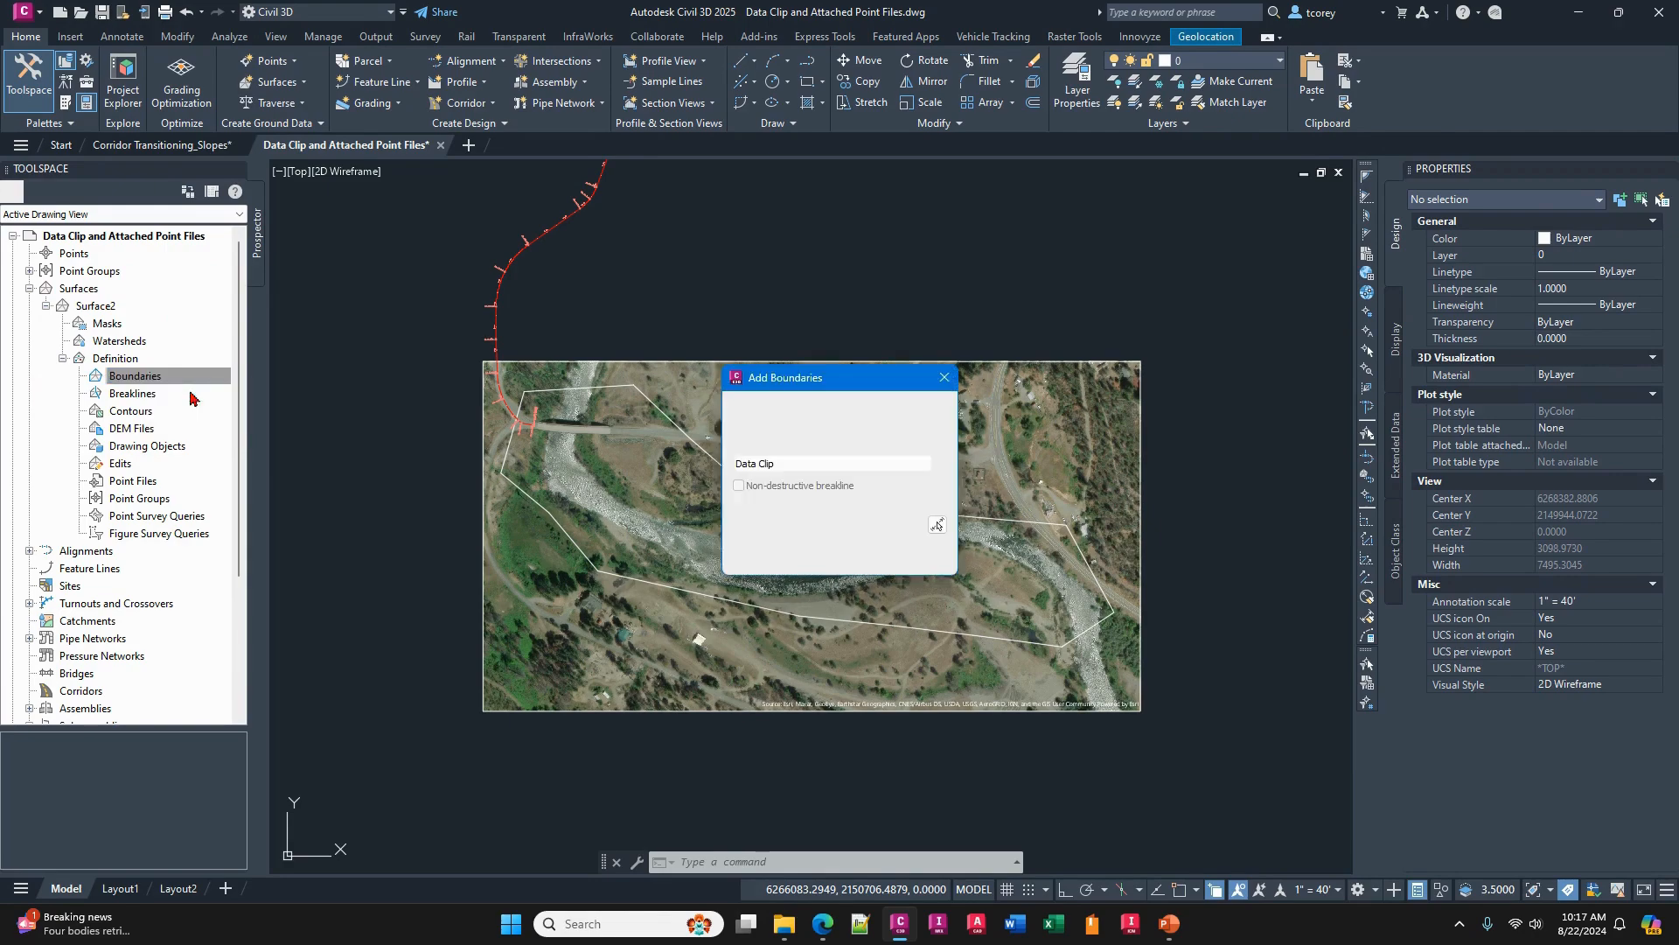
pyautogui.click(785, 465)
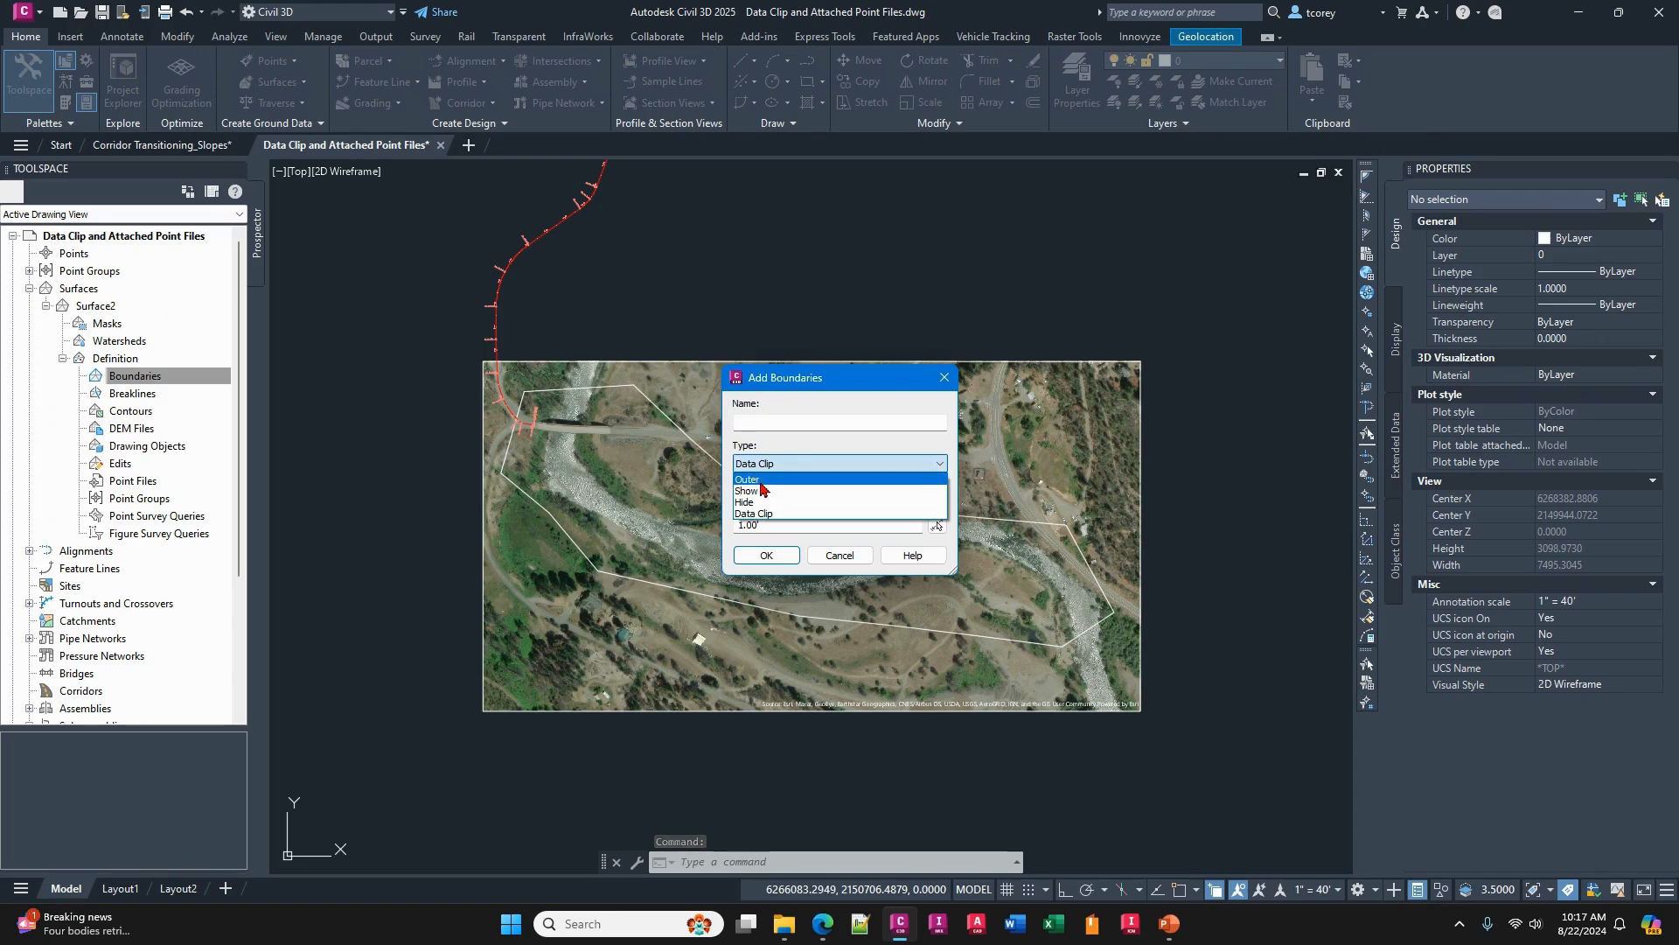
pyautogui.click(773, 469)
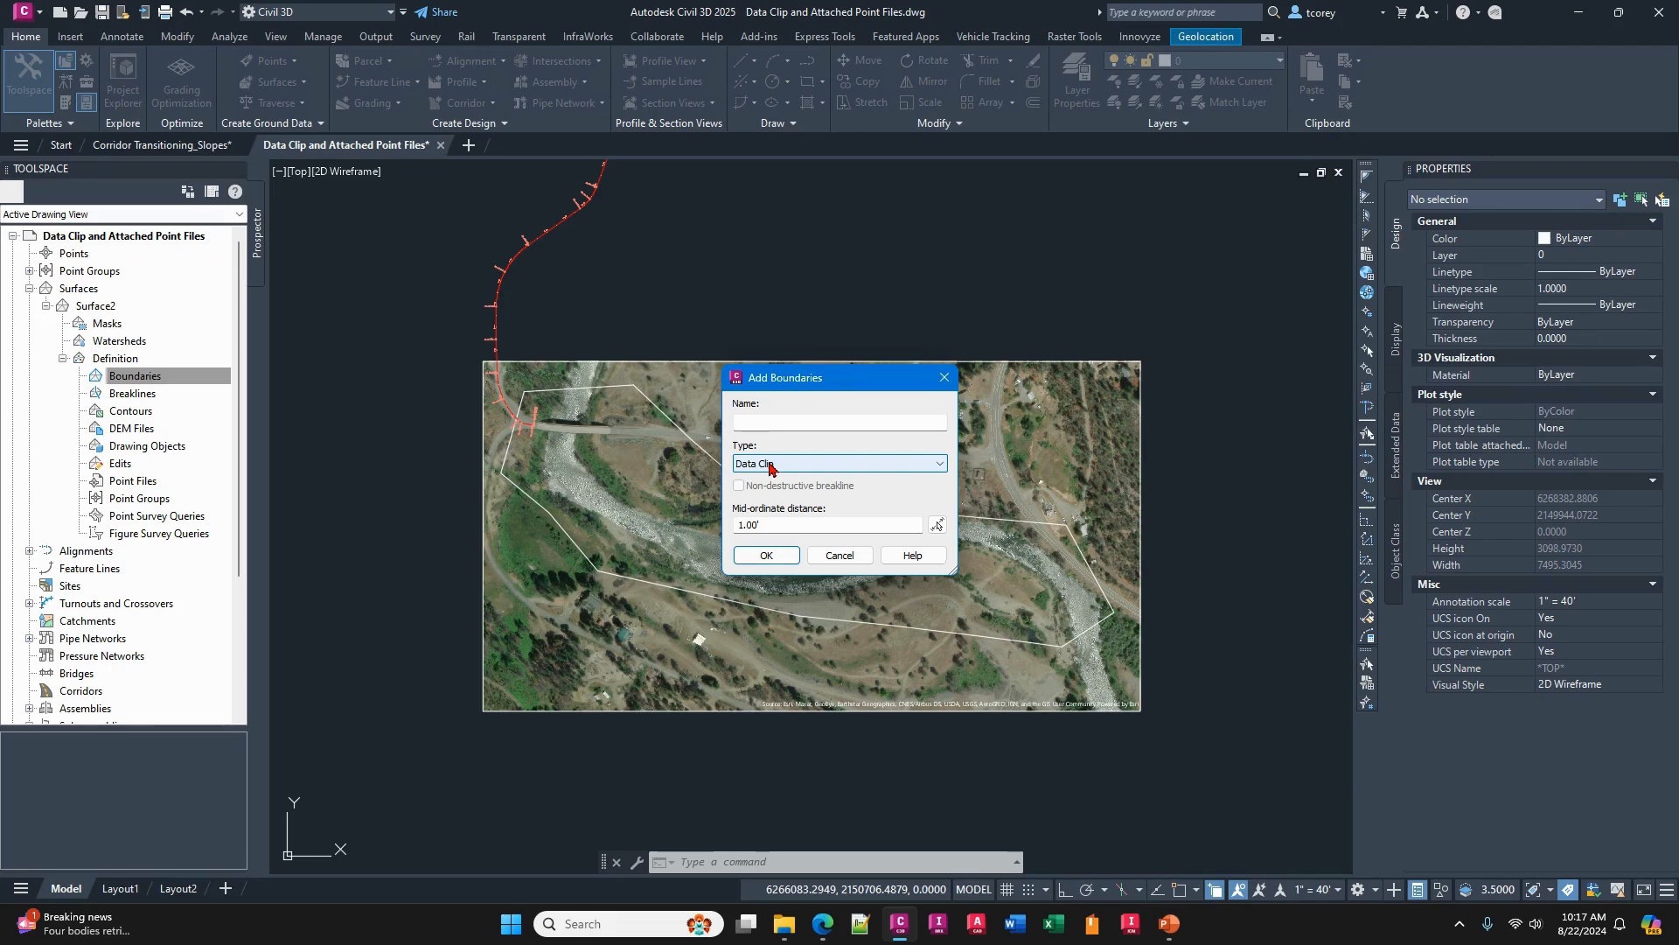
pyautogui.click(768, 423)
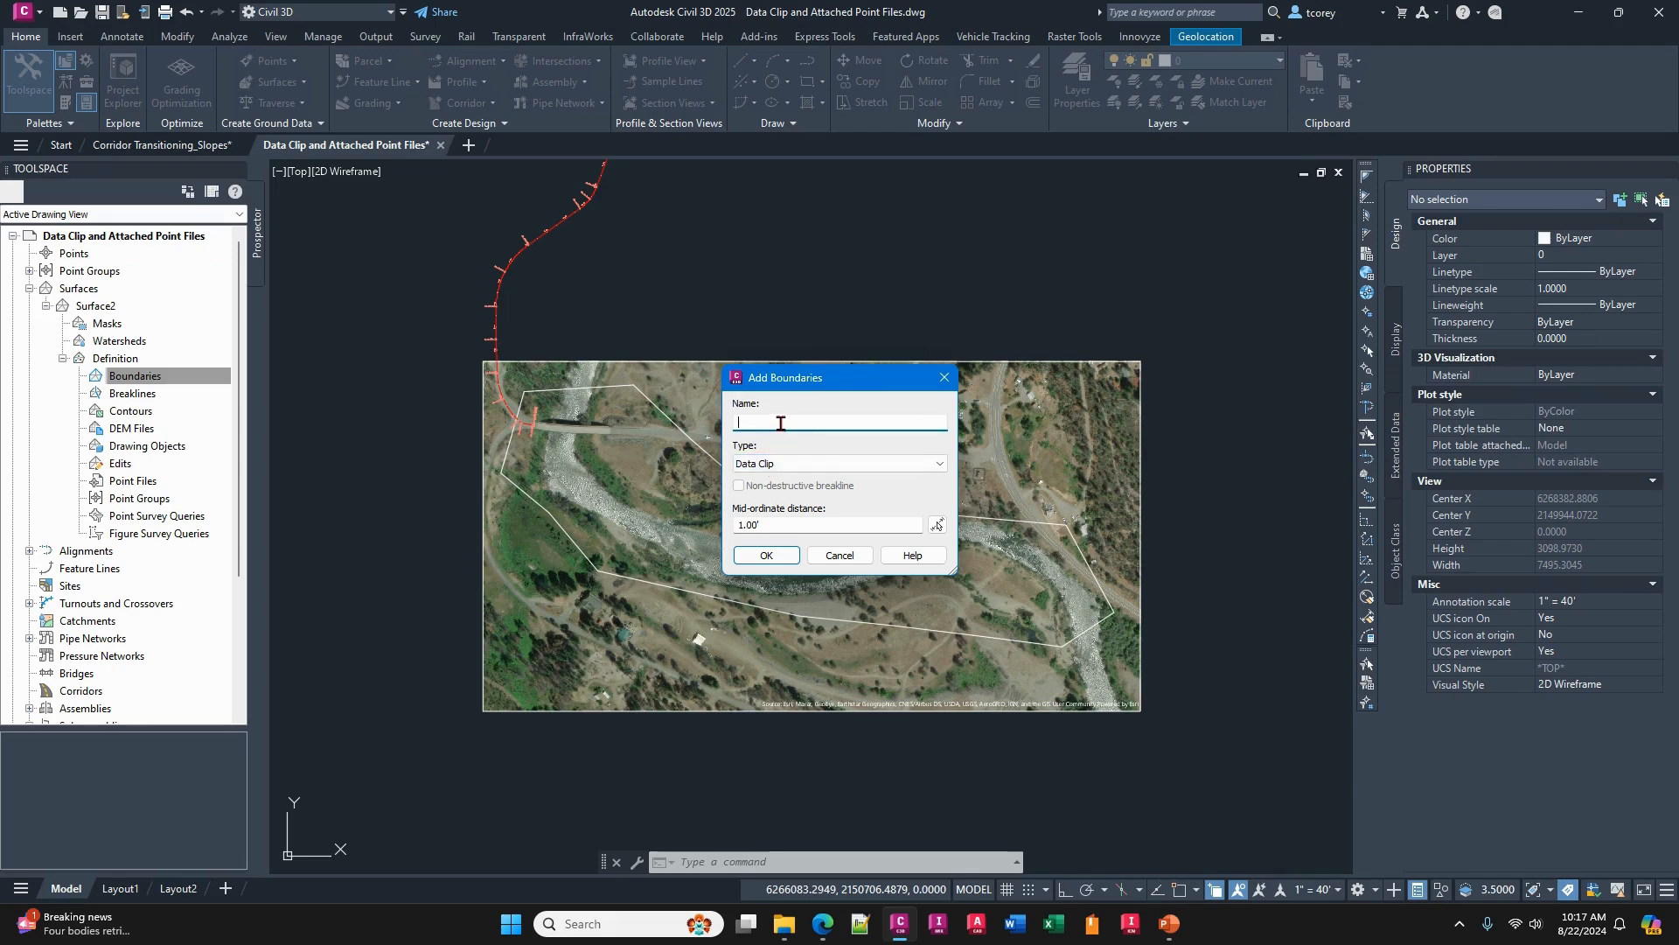
pyautogui.write('d')
pyautogui.click(774, 556)
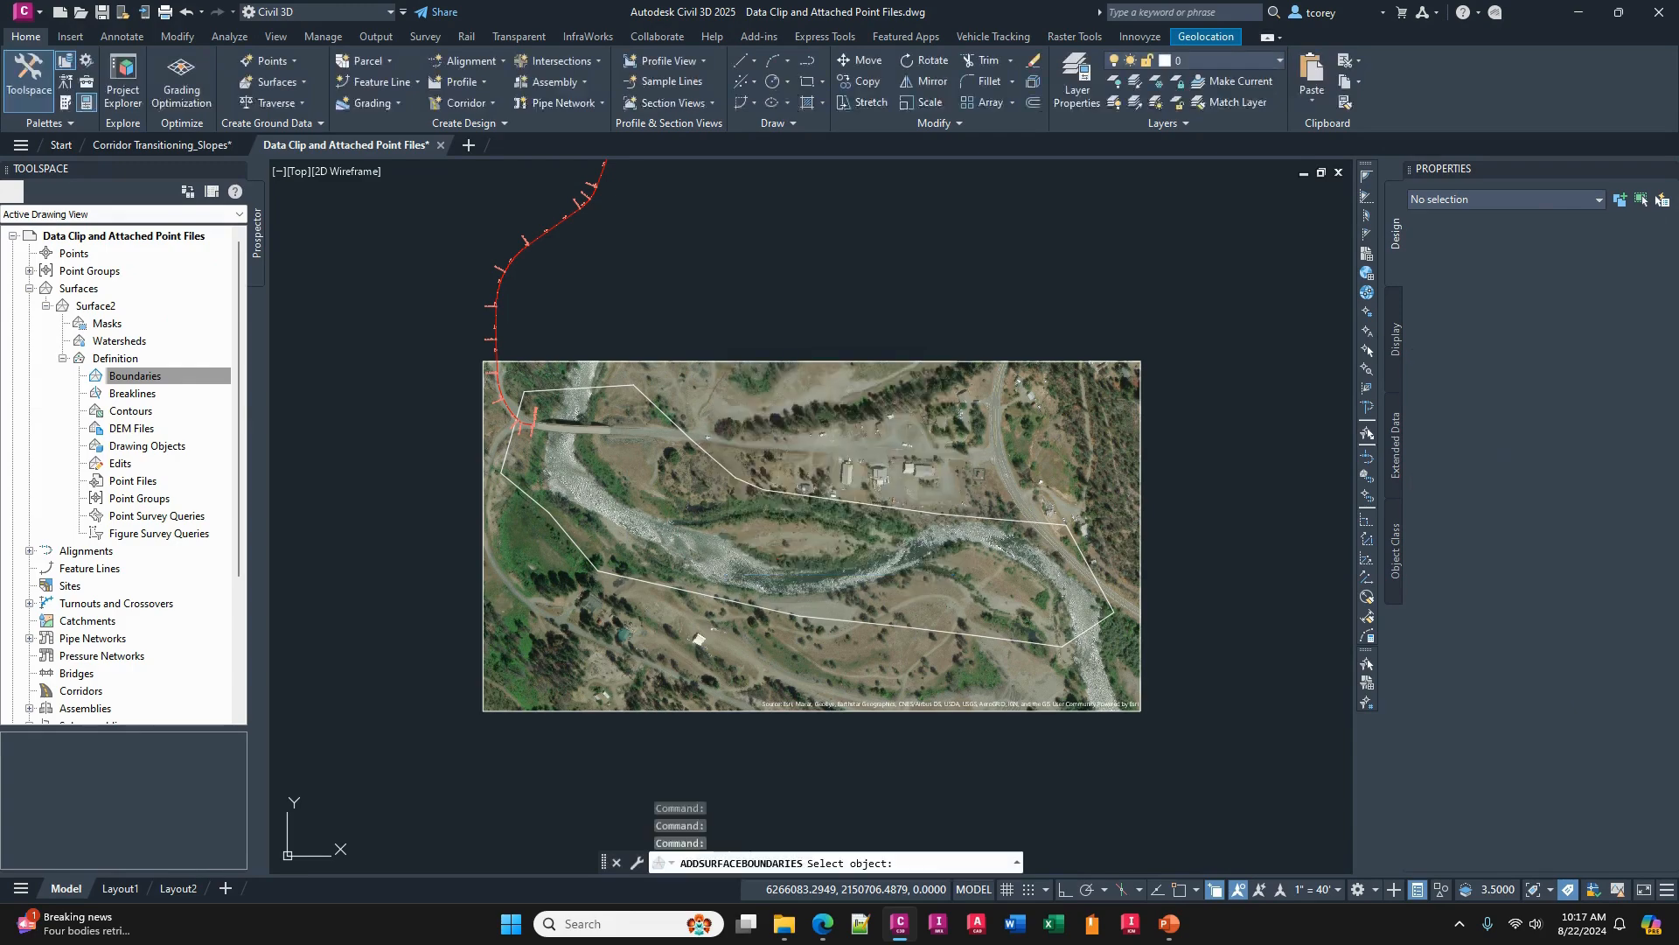
pyautogui.click(793, 517)
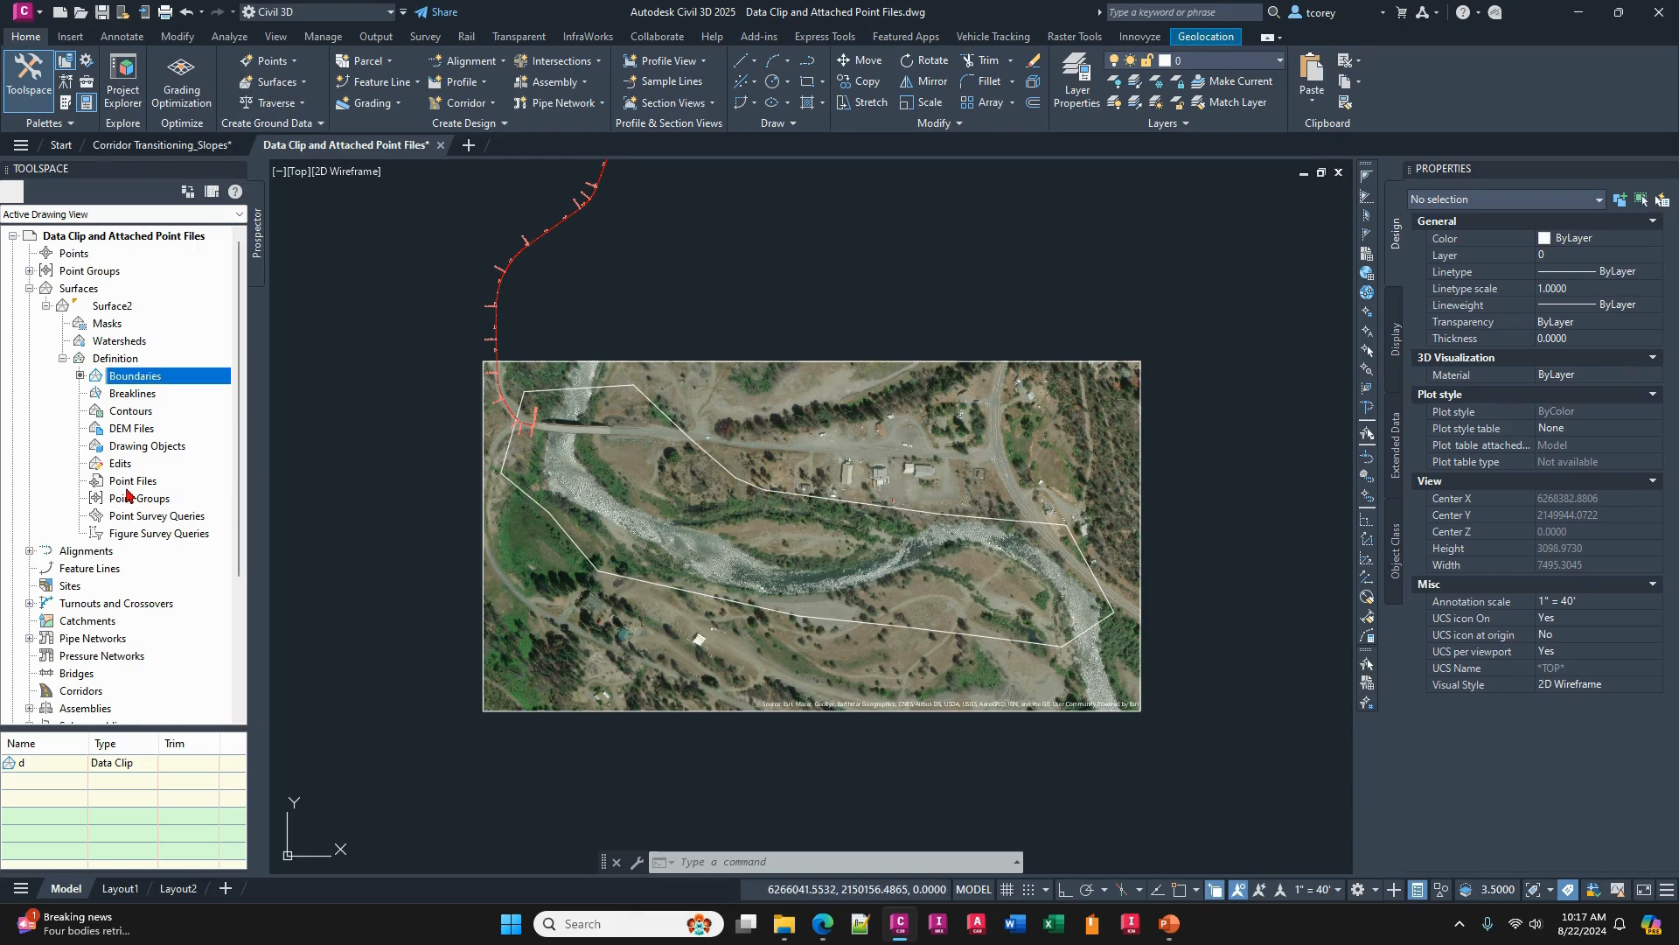
# - Start adding point files to the new surface's definition, choosing the ENZ (space delimited) point file format
pyautogui.click(127, 486)
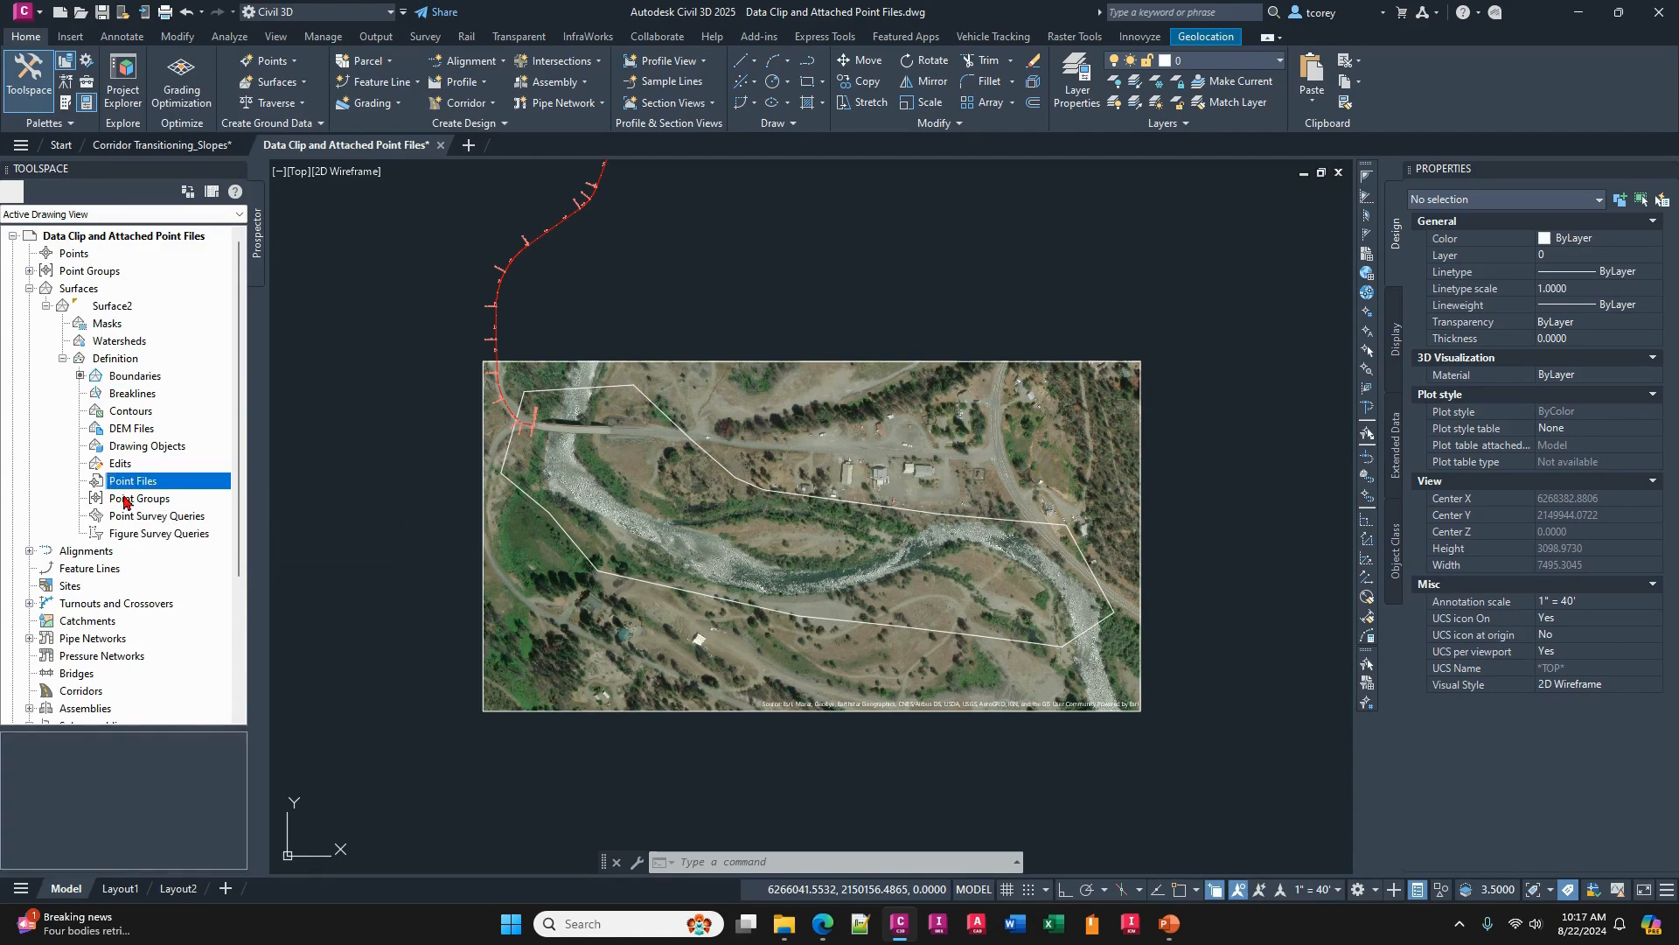
pyautogui.click(124, 499)
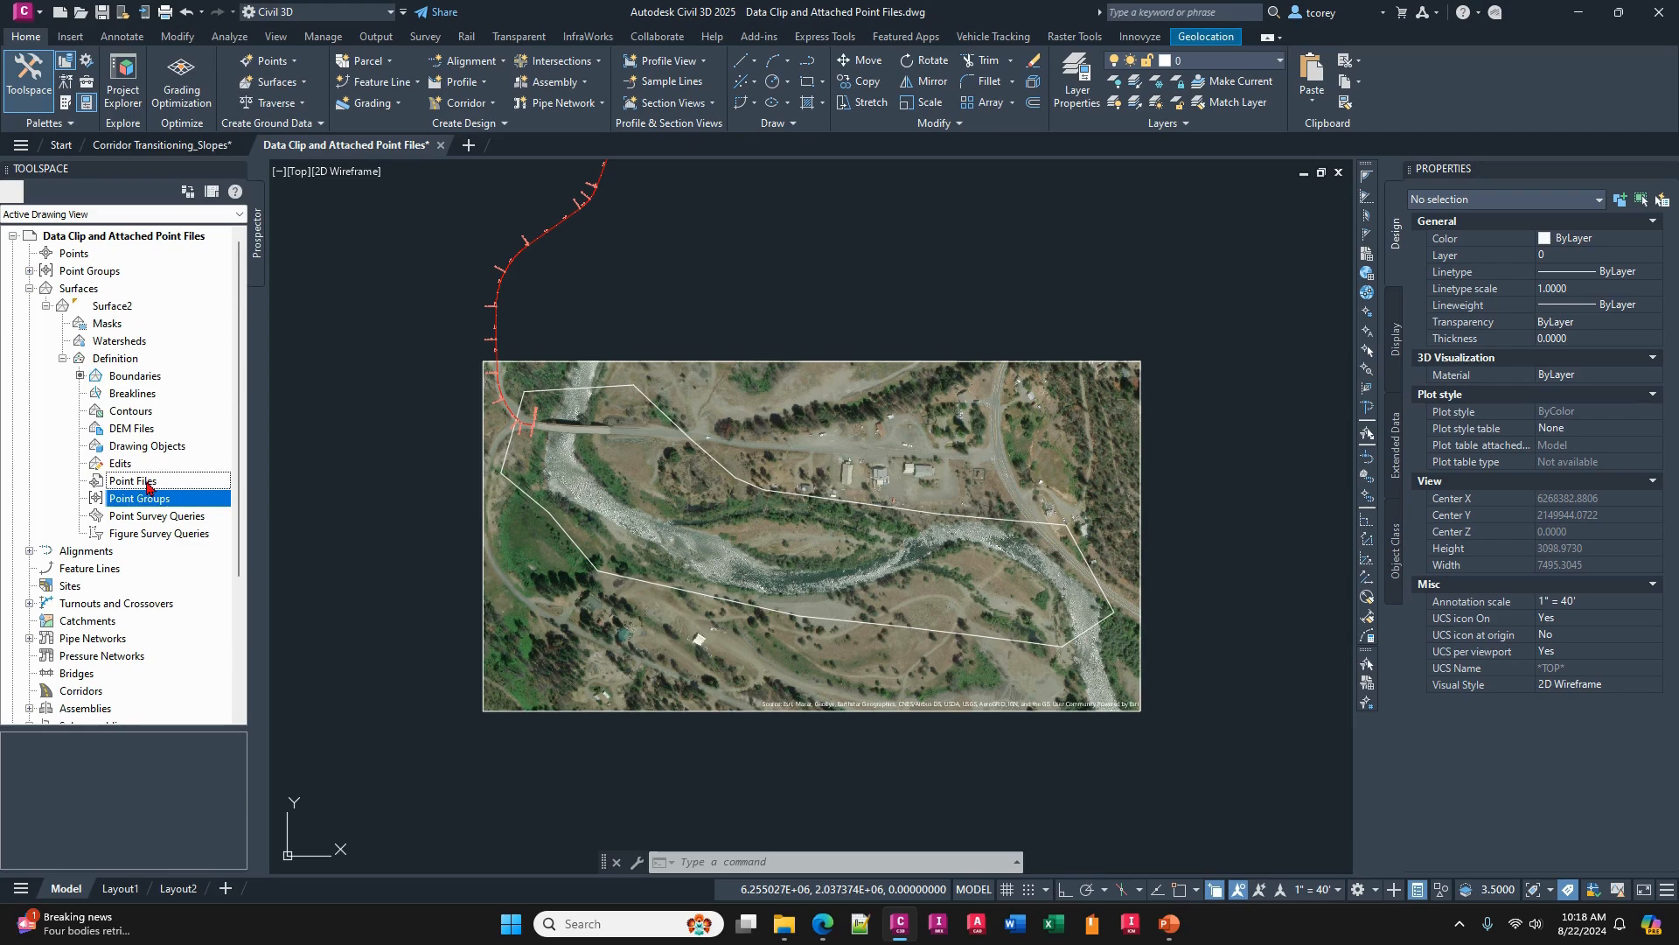
pyautogui.rightClick(148, 483)
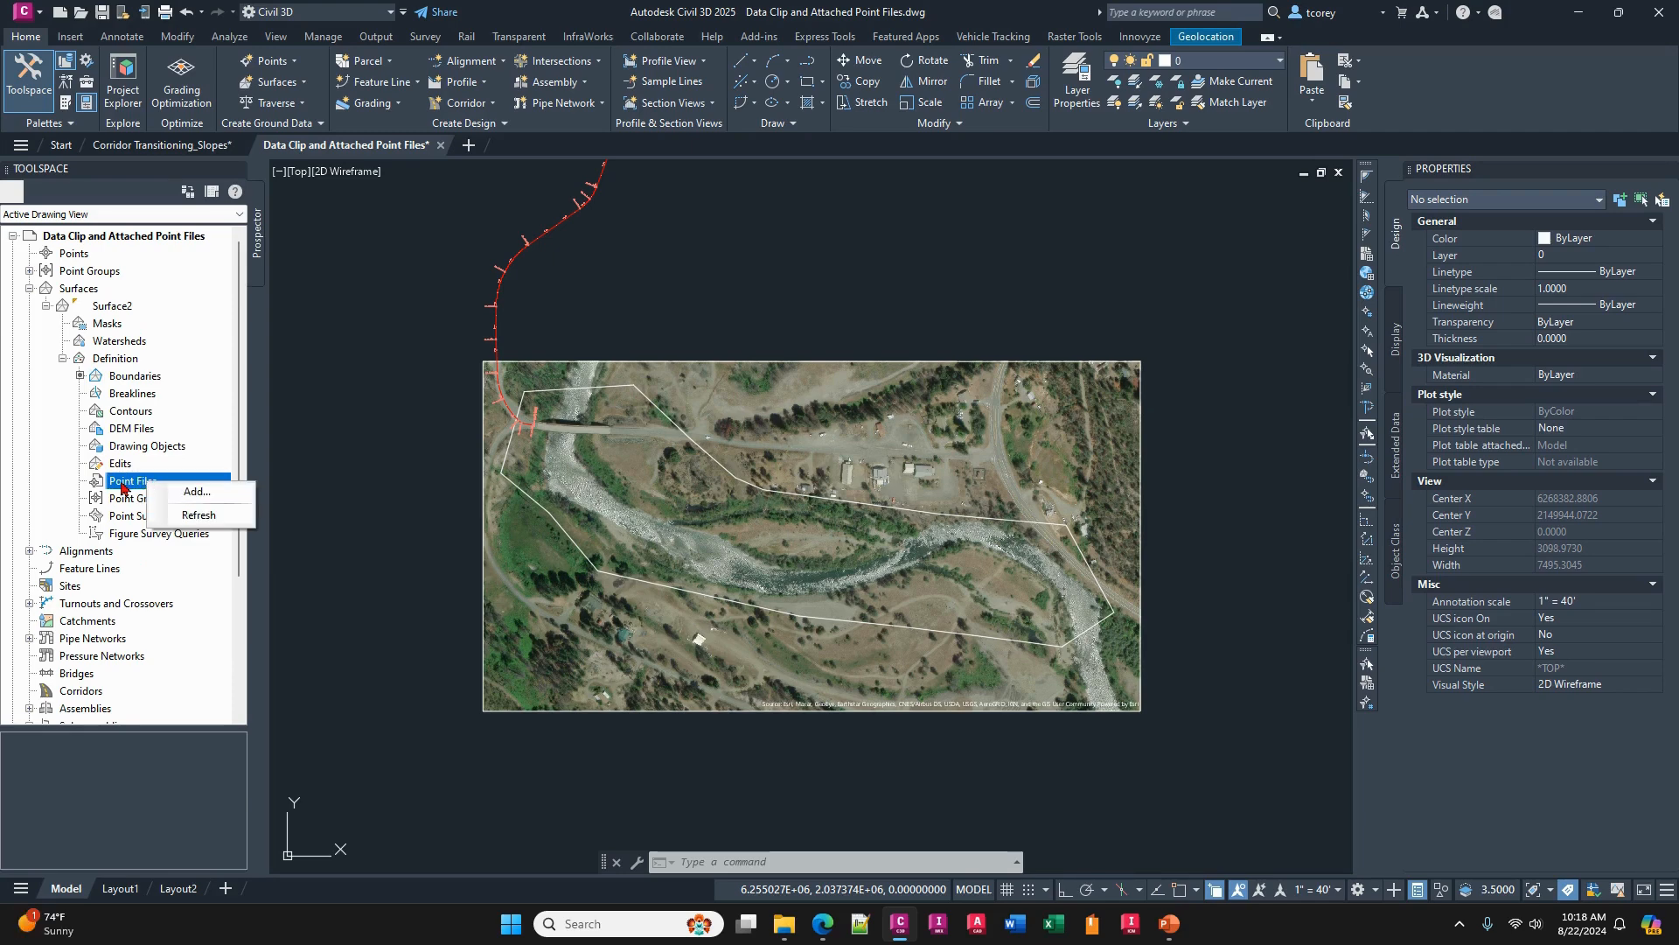
pyautogui.click(190, 491)
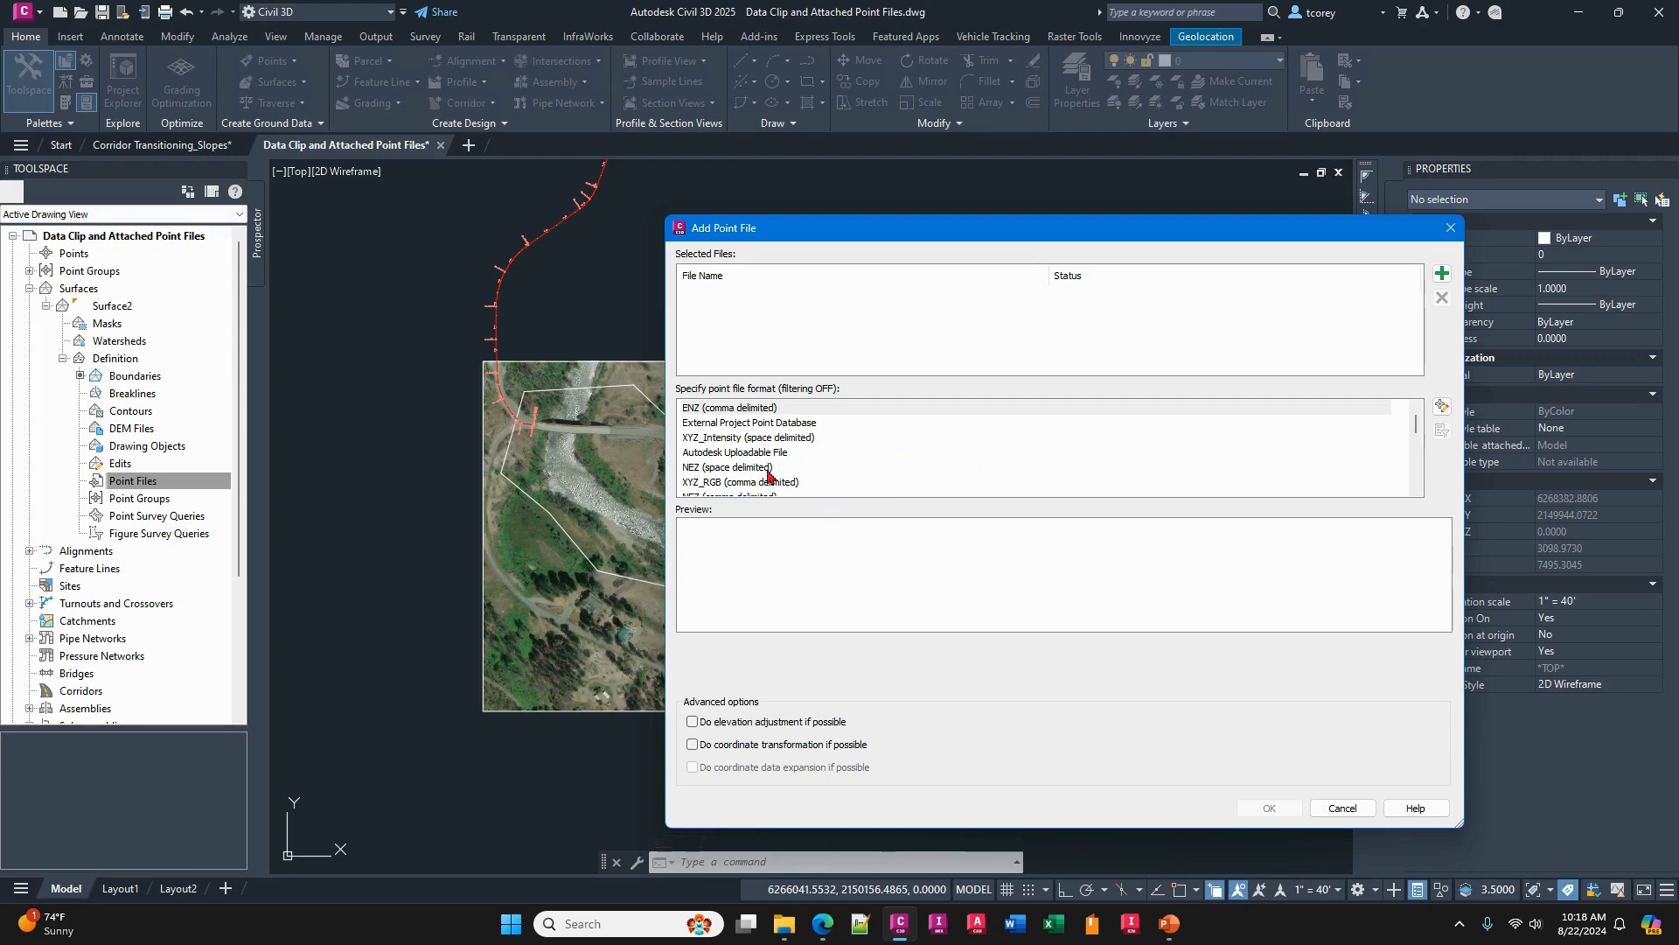
pyautogui.click(737, 468)
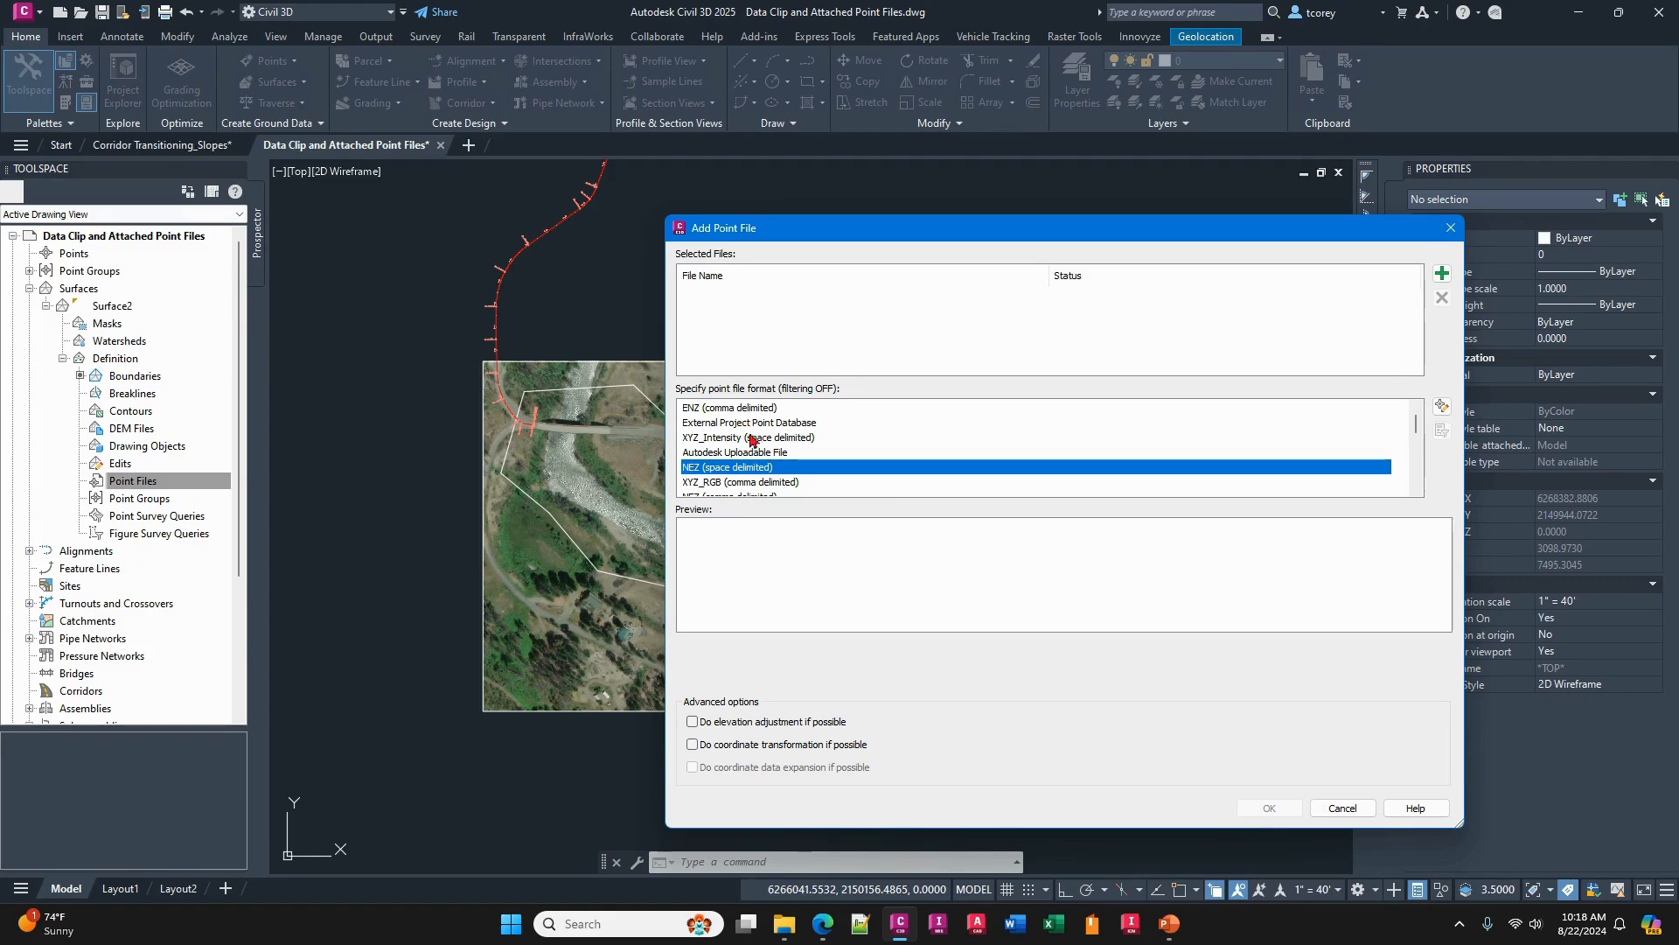
pyautogui.scroll(-3, 754, 441)
pyautogui.click(744, 482)
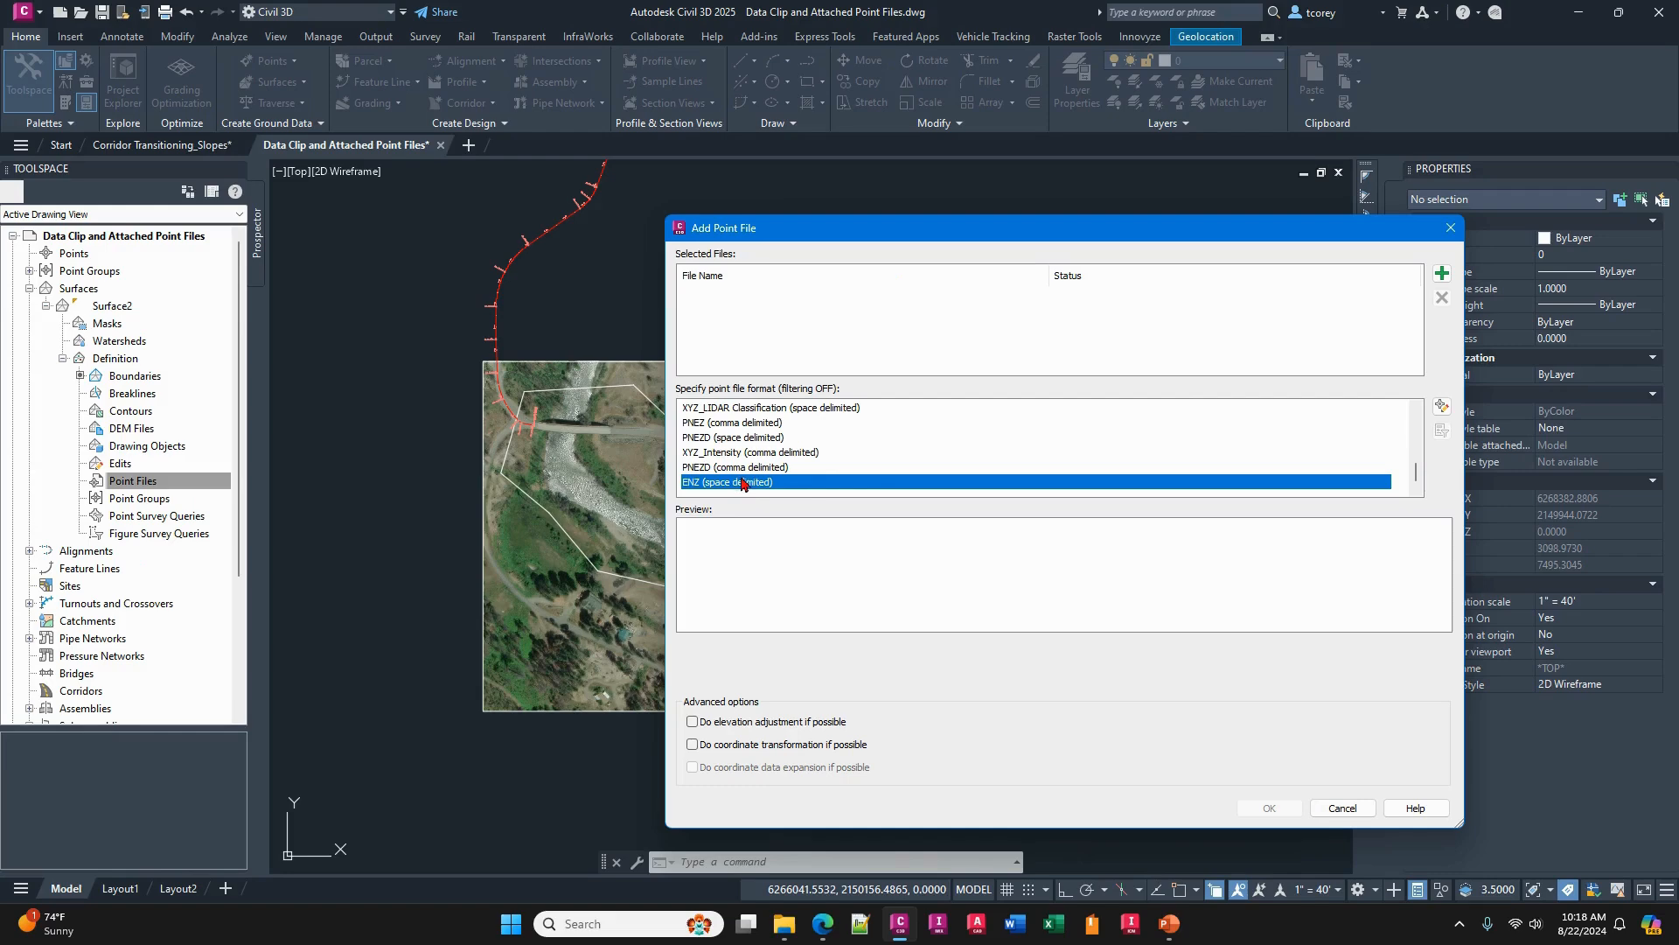
# - Add all the XYZ files from the Point Files folder to the surface and dismiss the resulting event list
pyautogui.click(1442, 273)
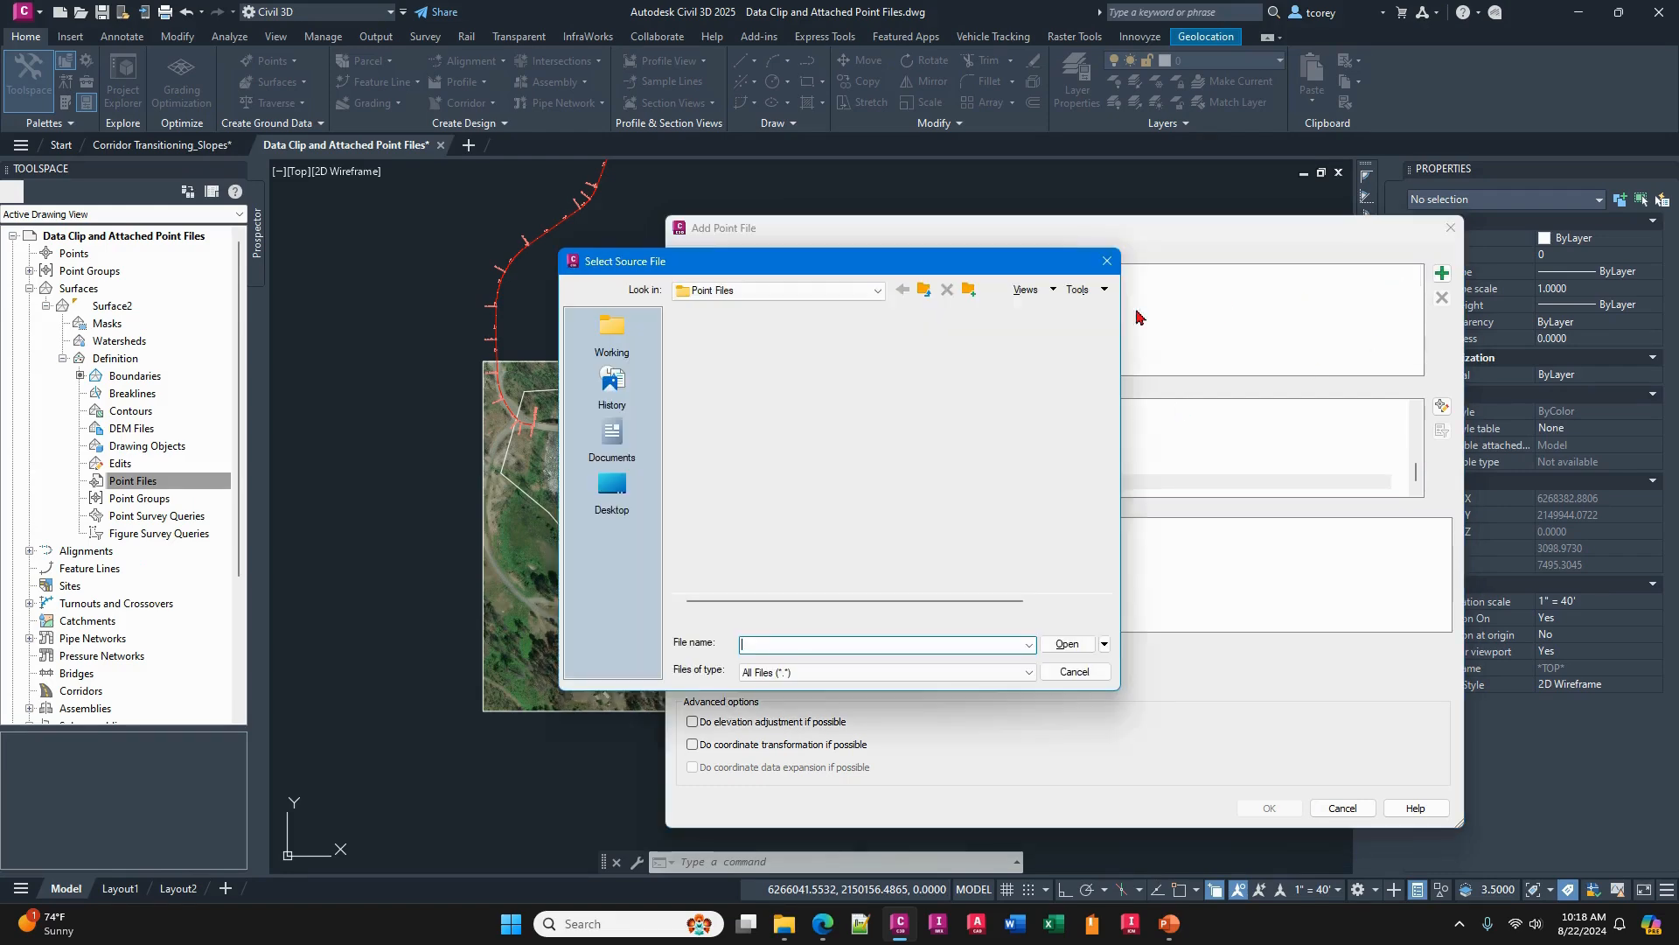
pyautogui.click(739, 338)
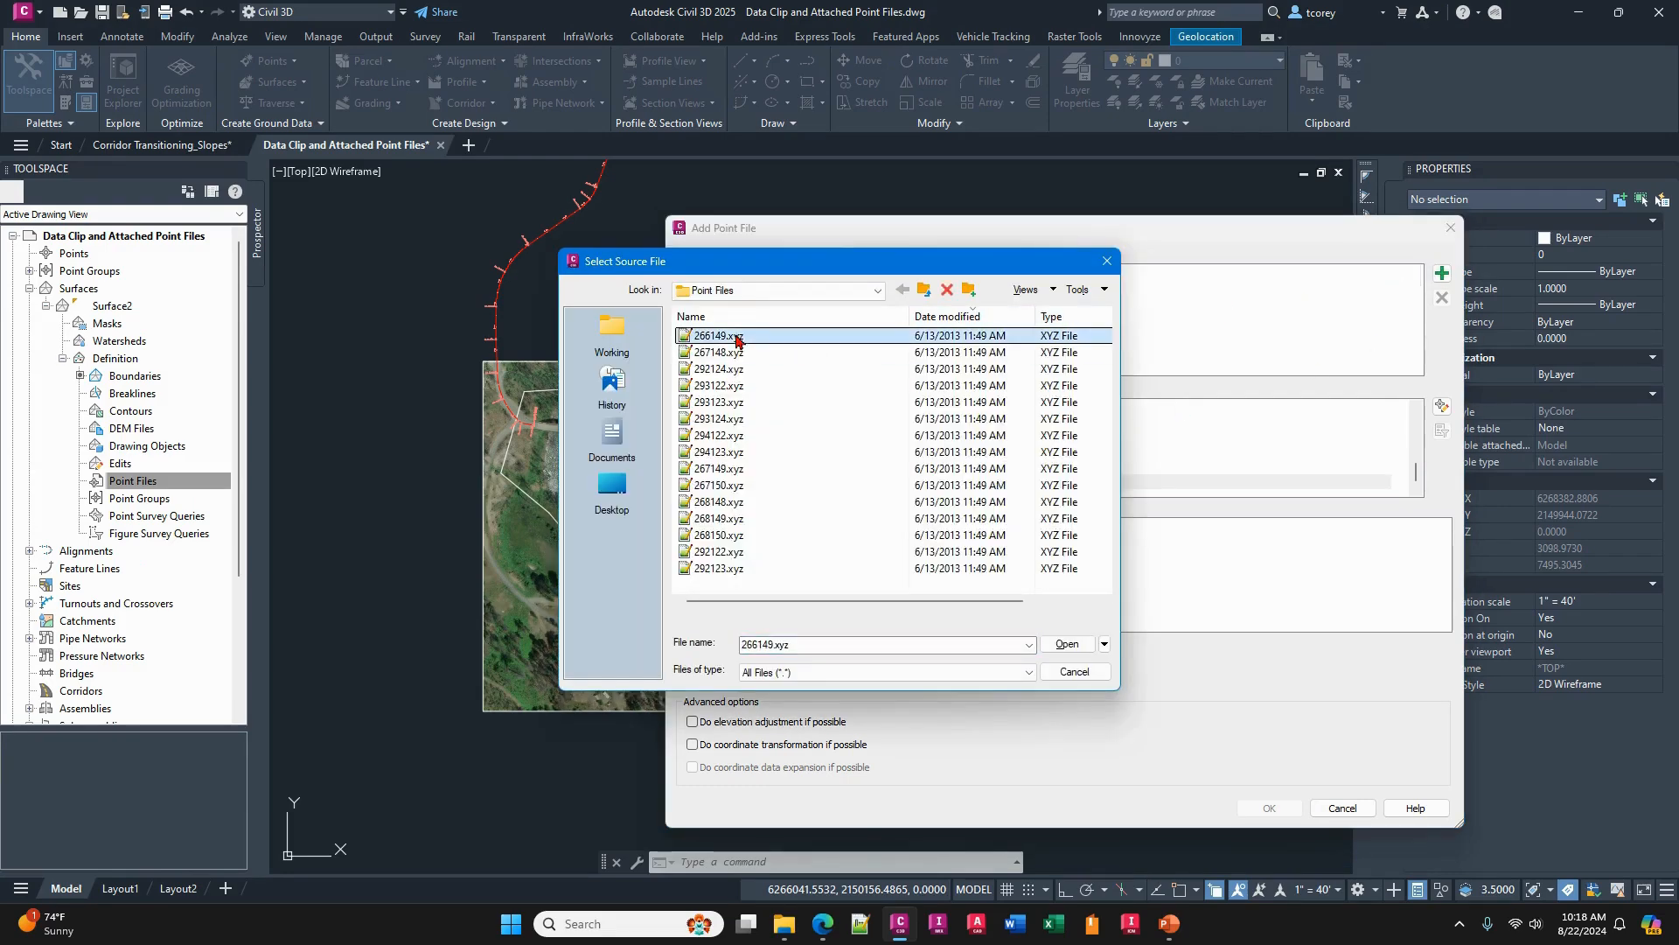
pyautogui.keyDown('shift'); pyautogui.click(726, 570); pyautogui.keyUp('shift')
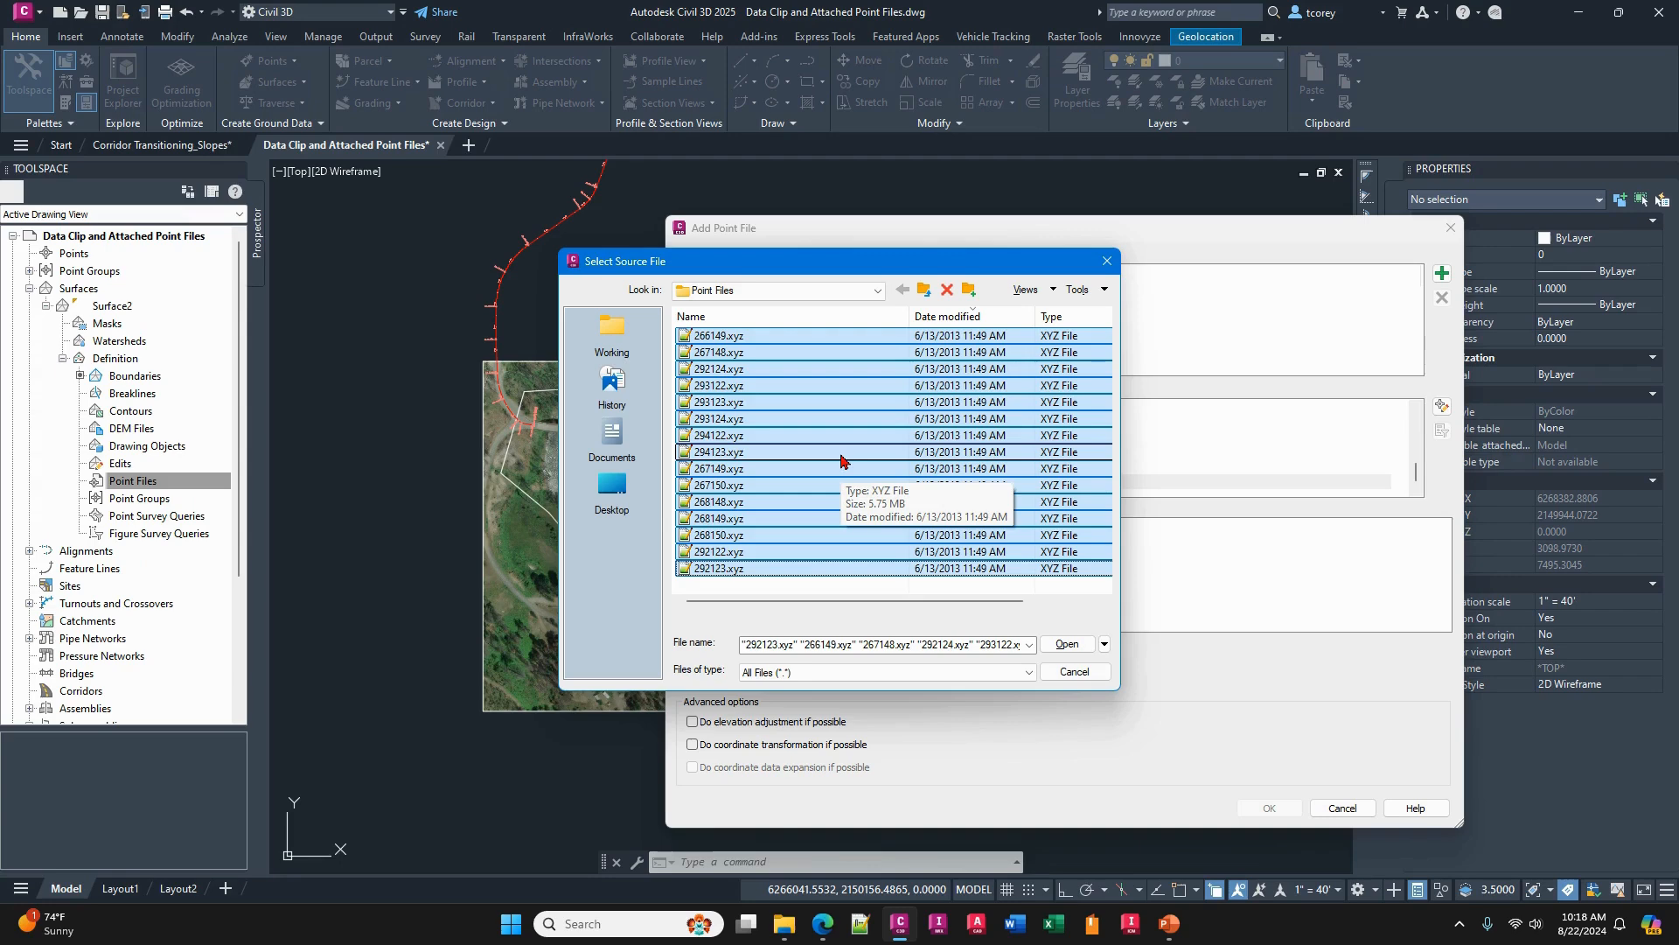
pyautogui.click(1063, 644)
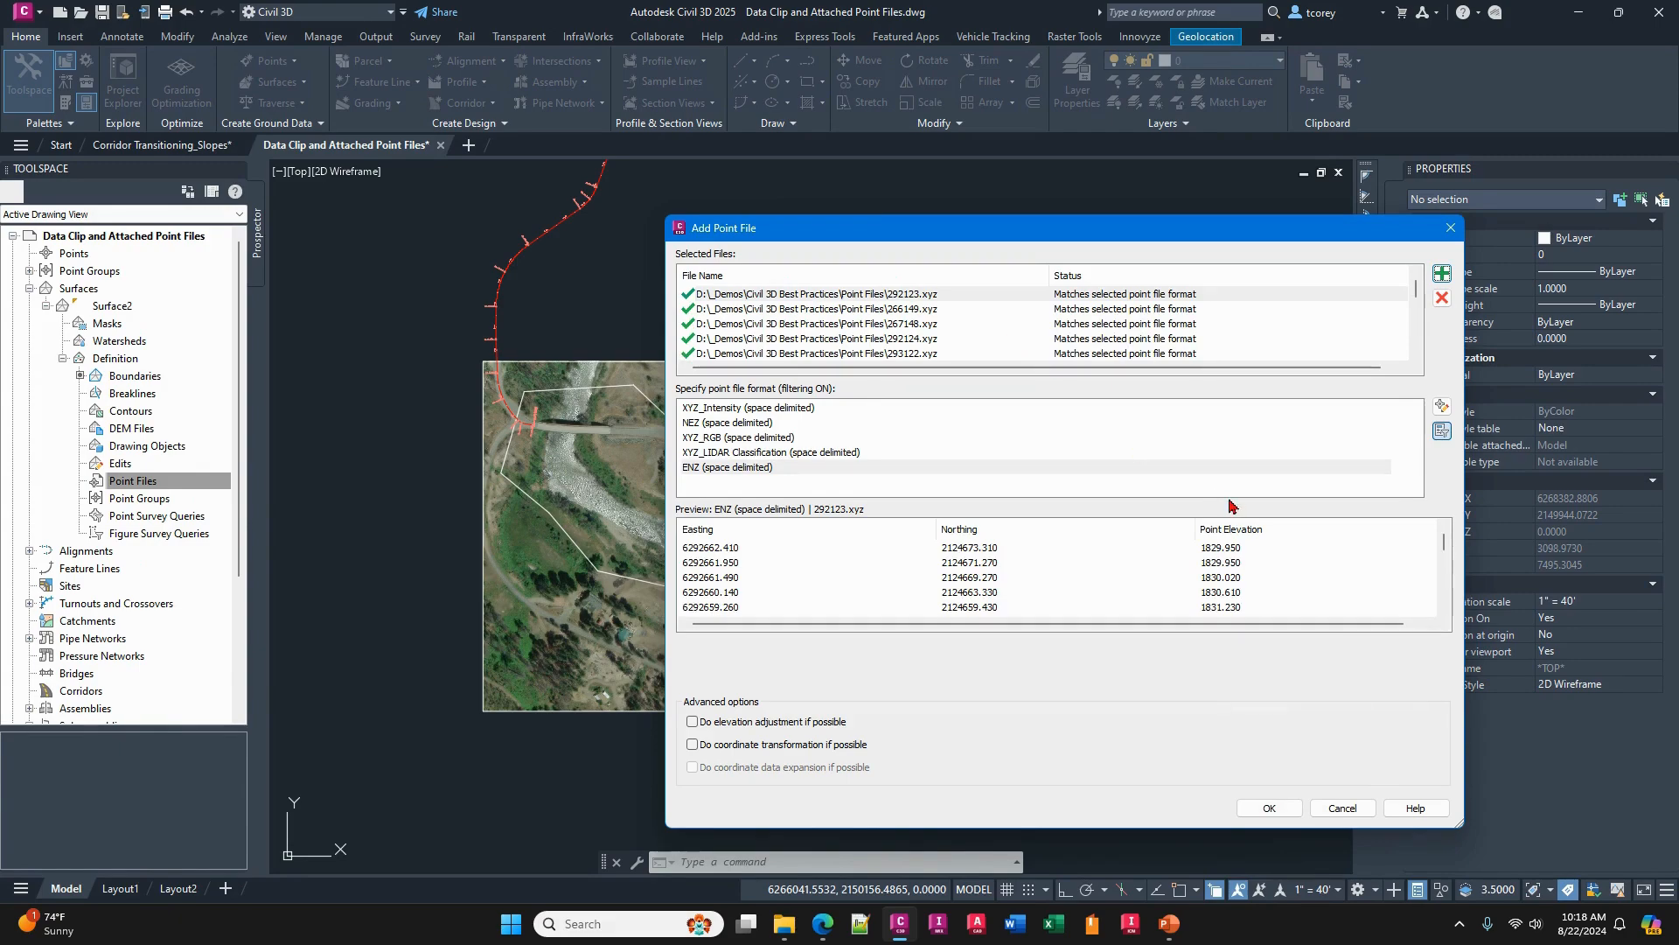
pyautogui.click(1265, 808)
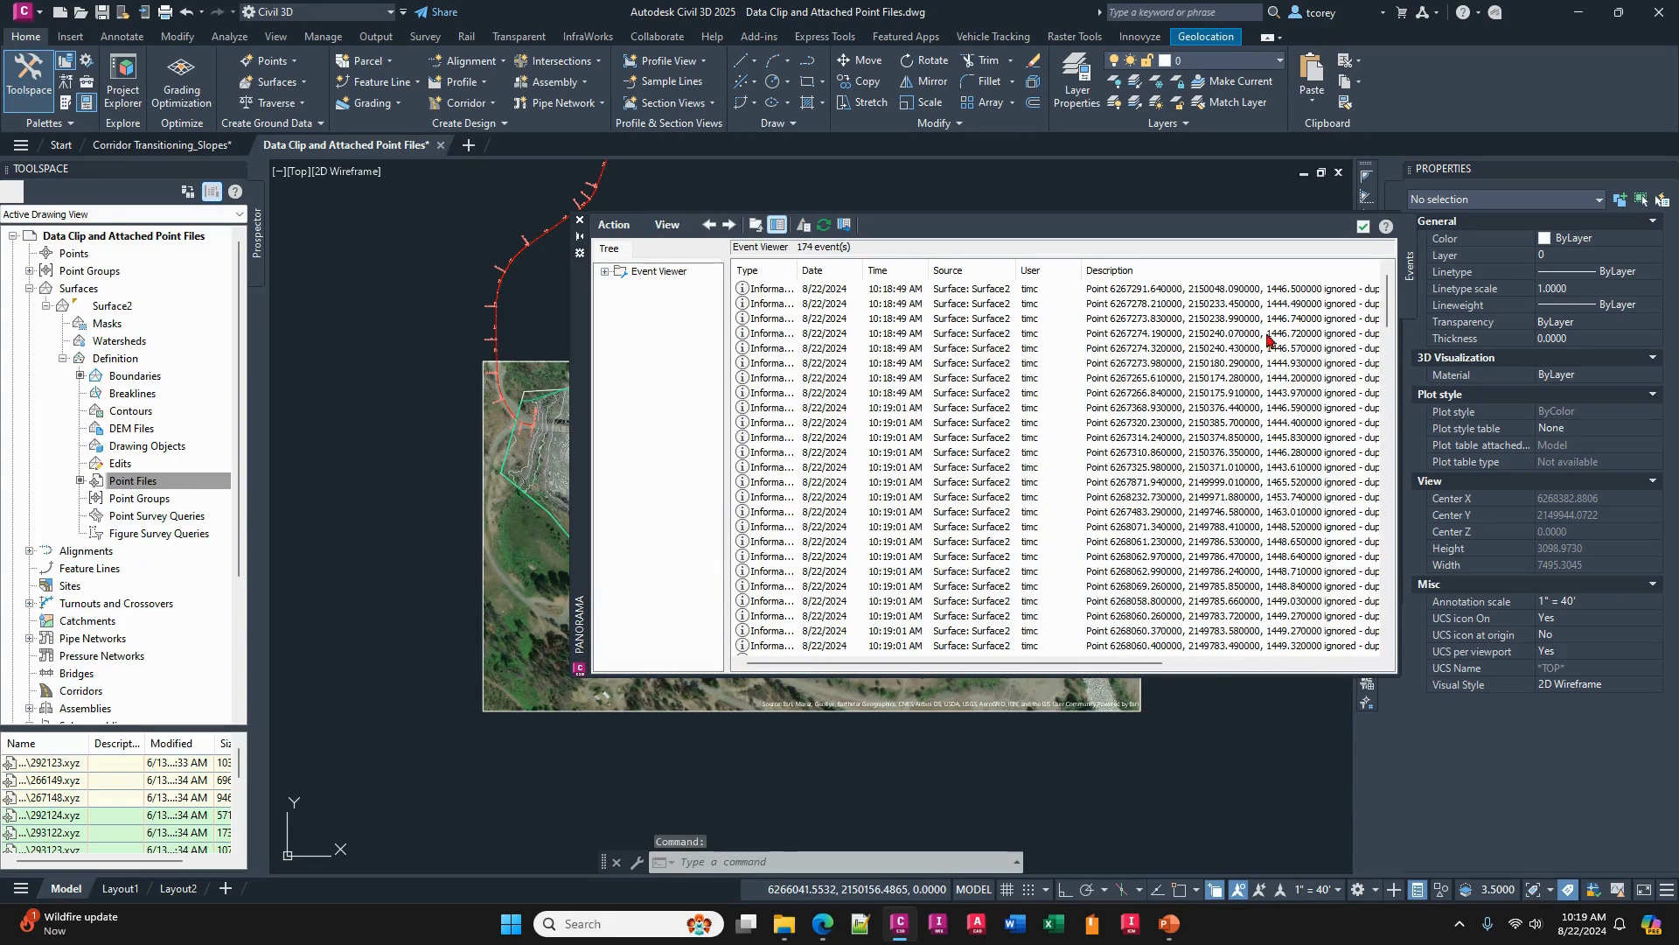
pyautogui.click(1362, 226)
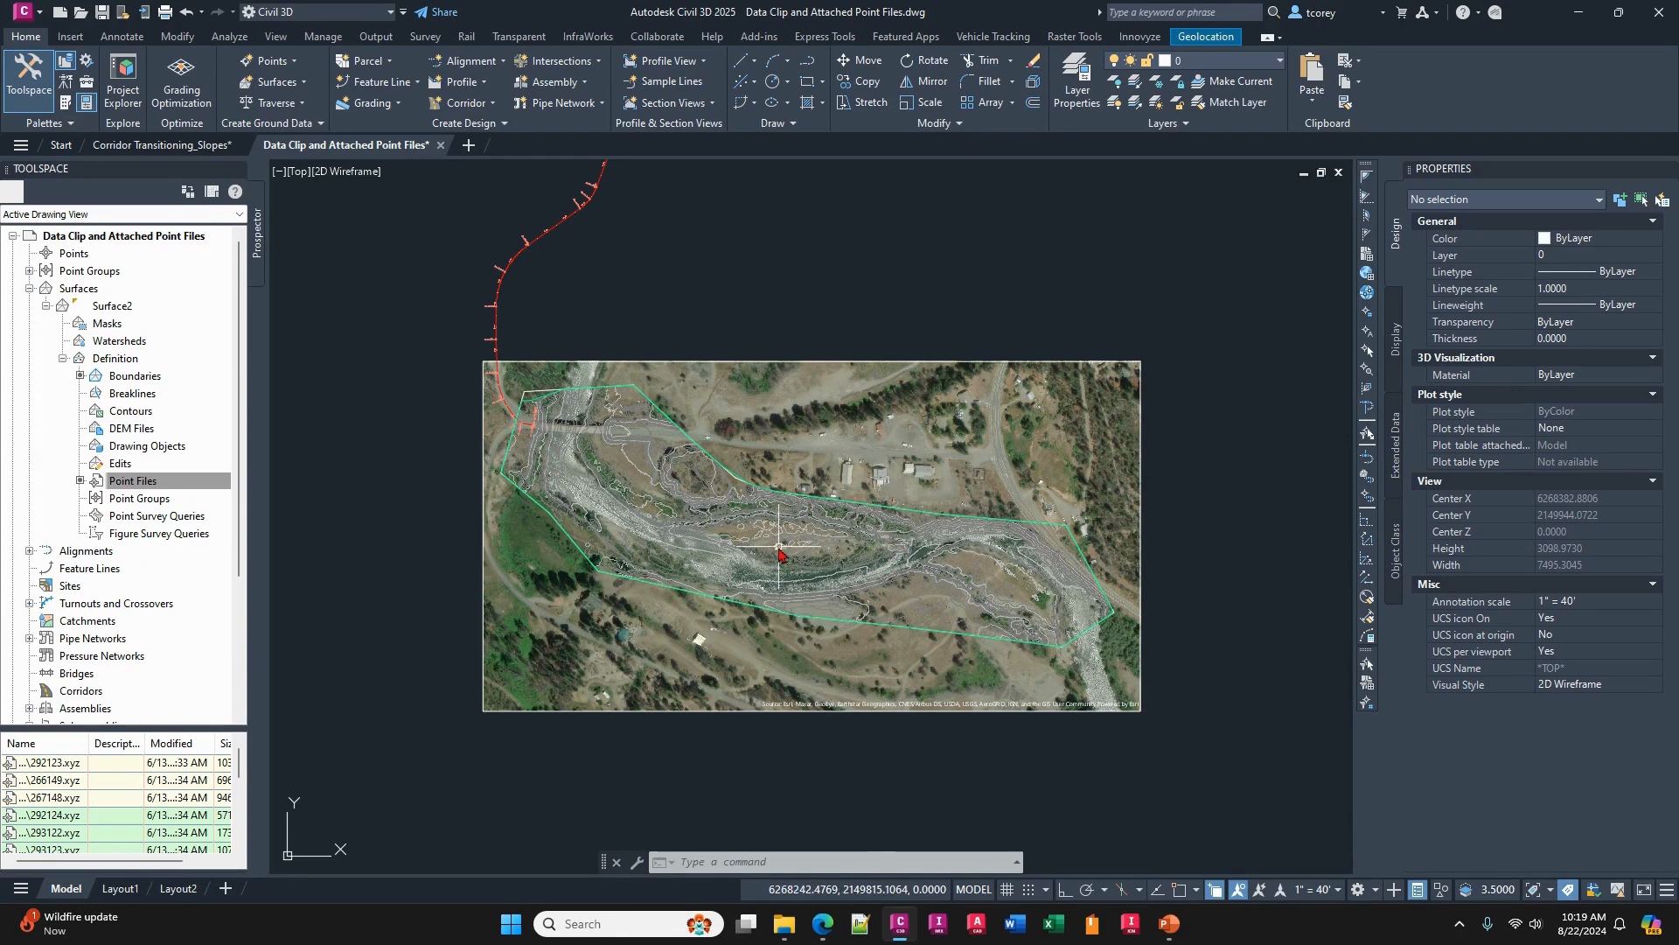
# - Check the file size of Data Clip and Attached Point Files.dwg in the Civil 3D Best Practices folder in File Explorer
pyautogui.scroll(2, 778, 547)
pyautogui.click(782, 930)
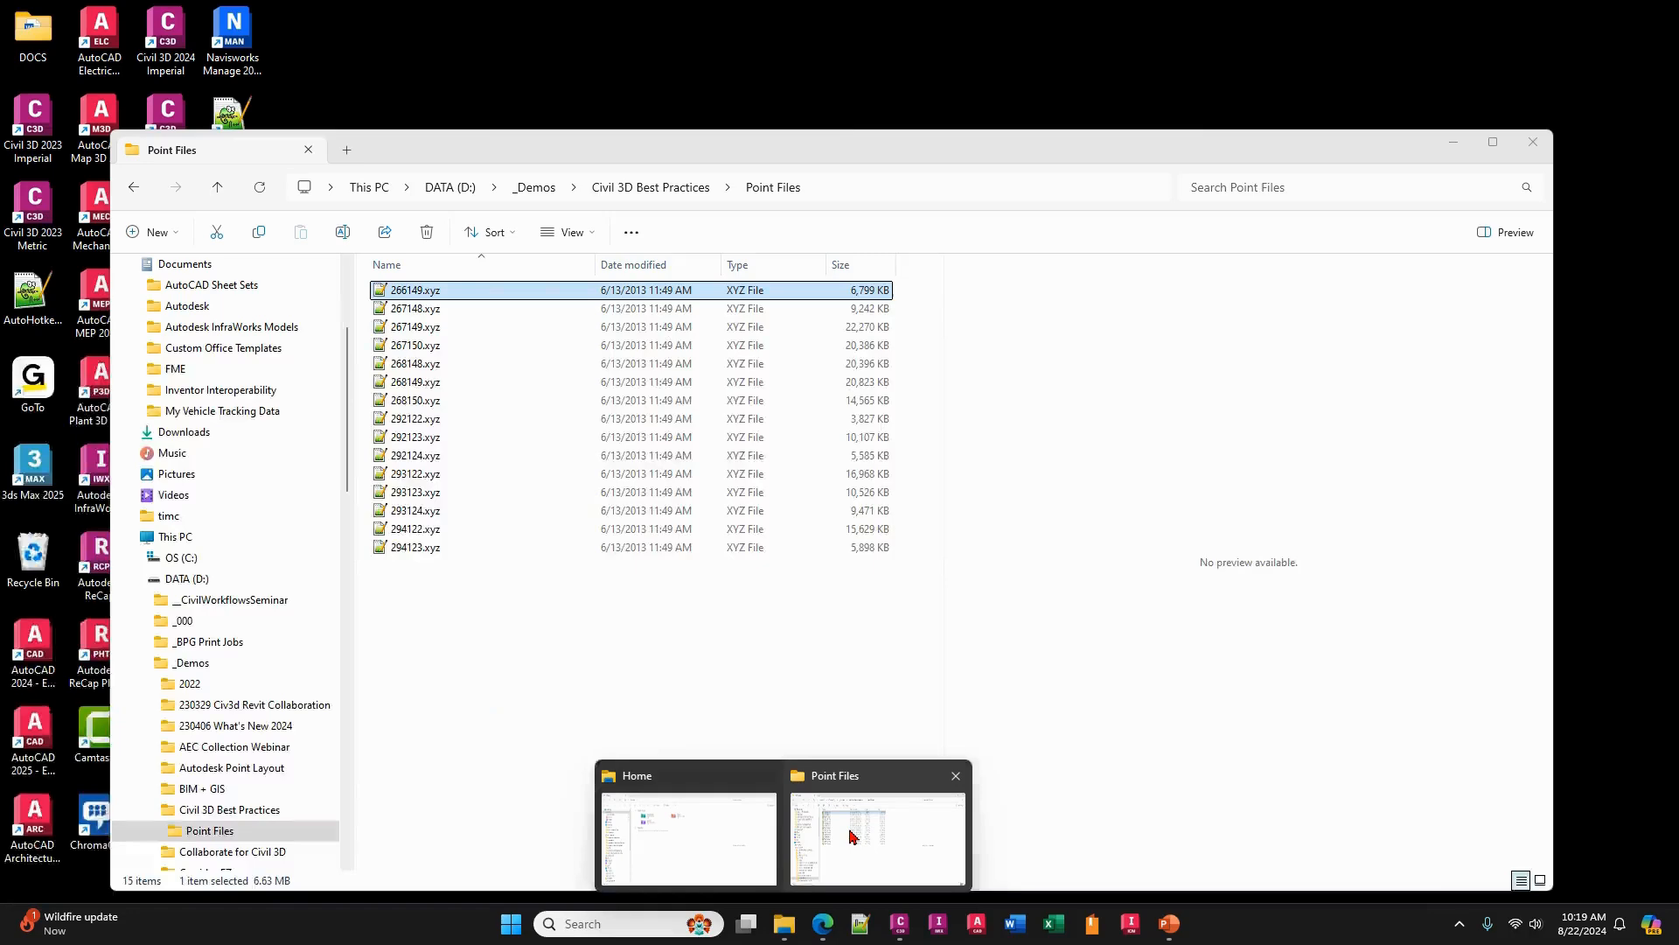
pyautogui.click(862, 764)
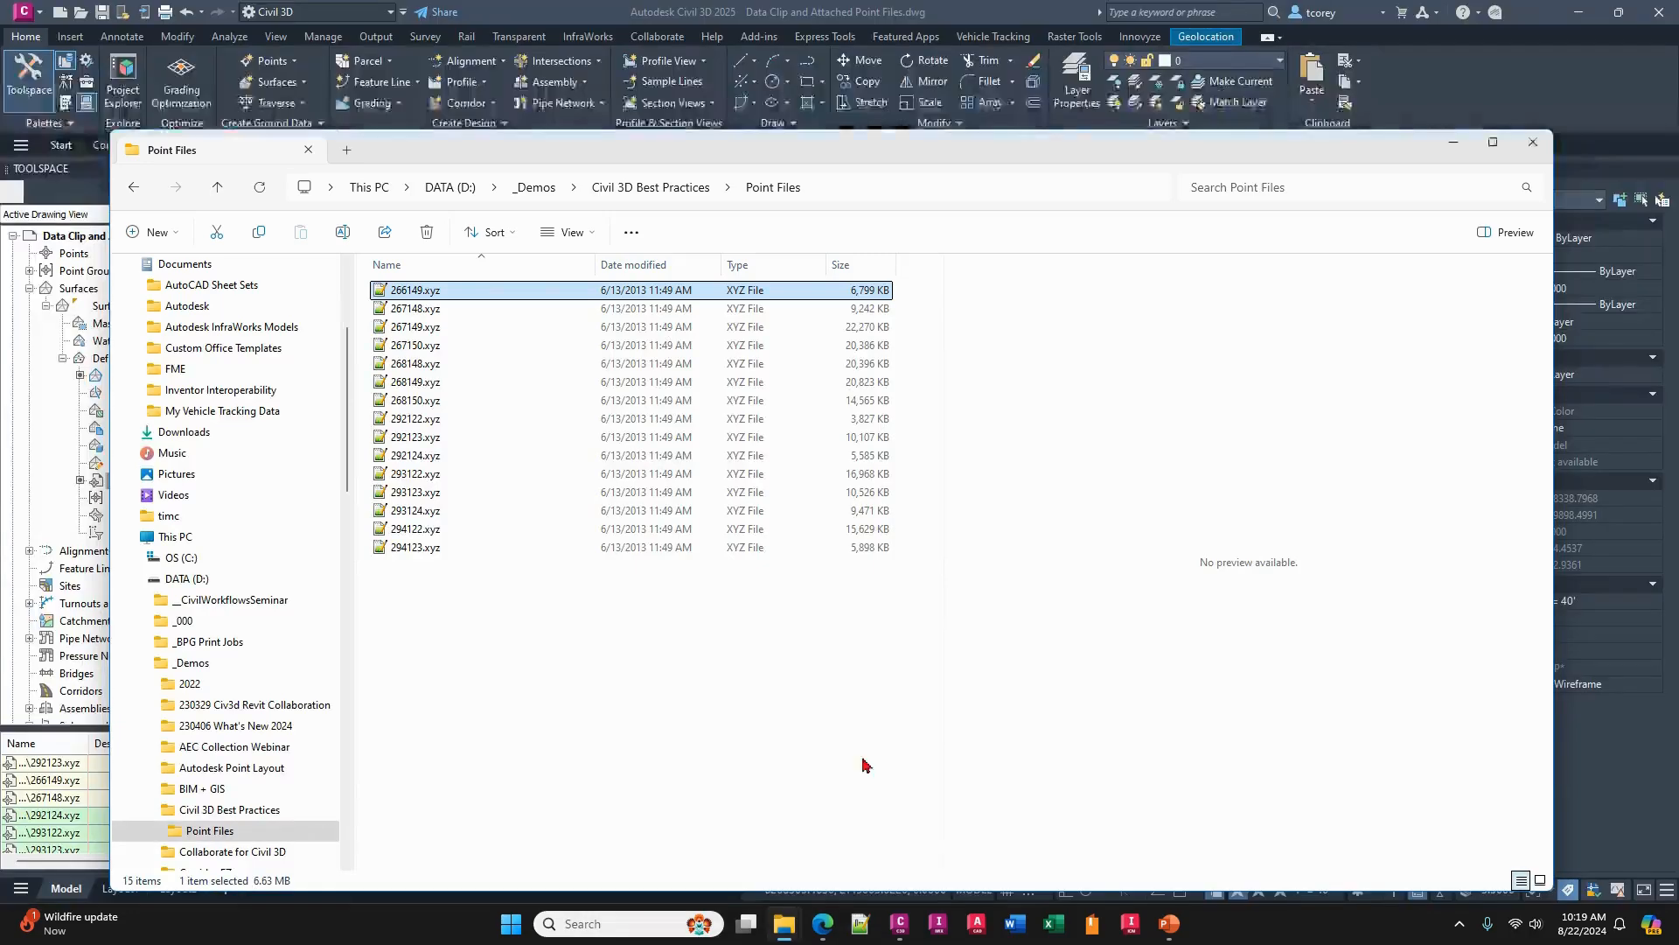
pyautogui.click(651, 187)
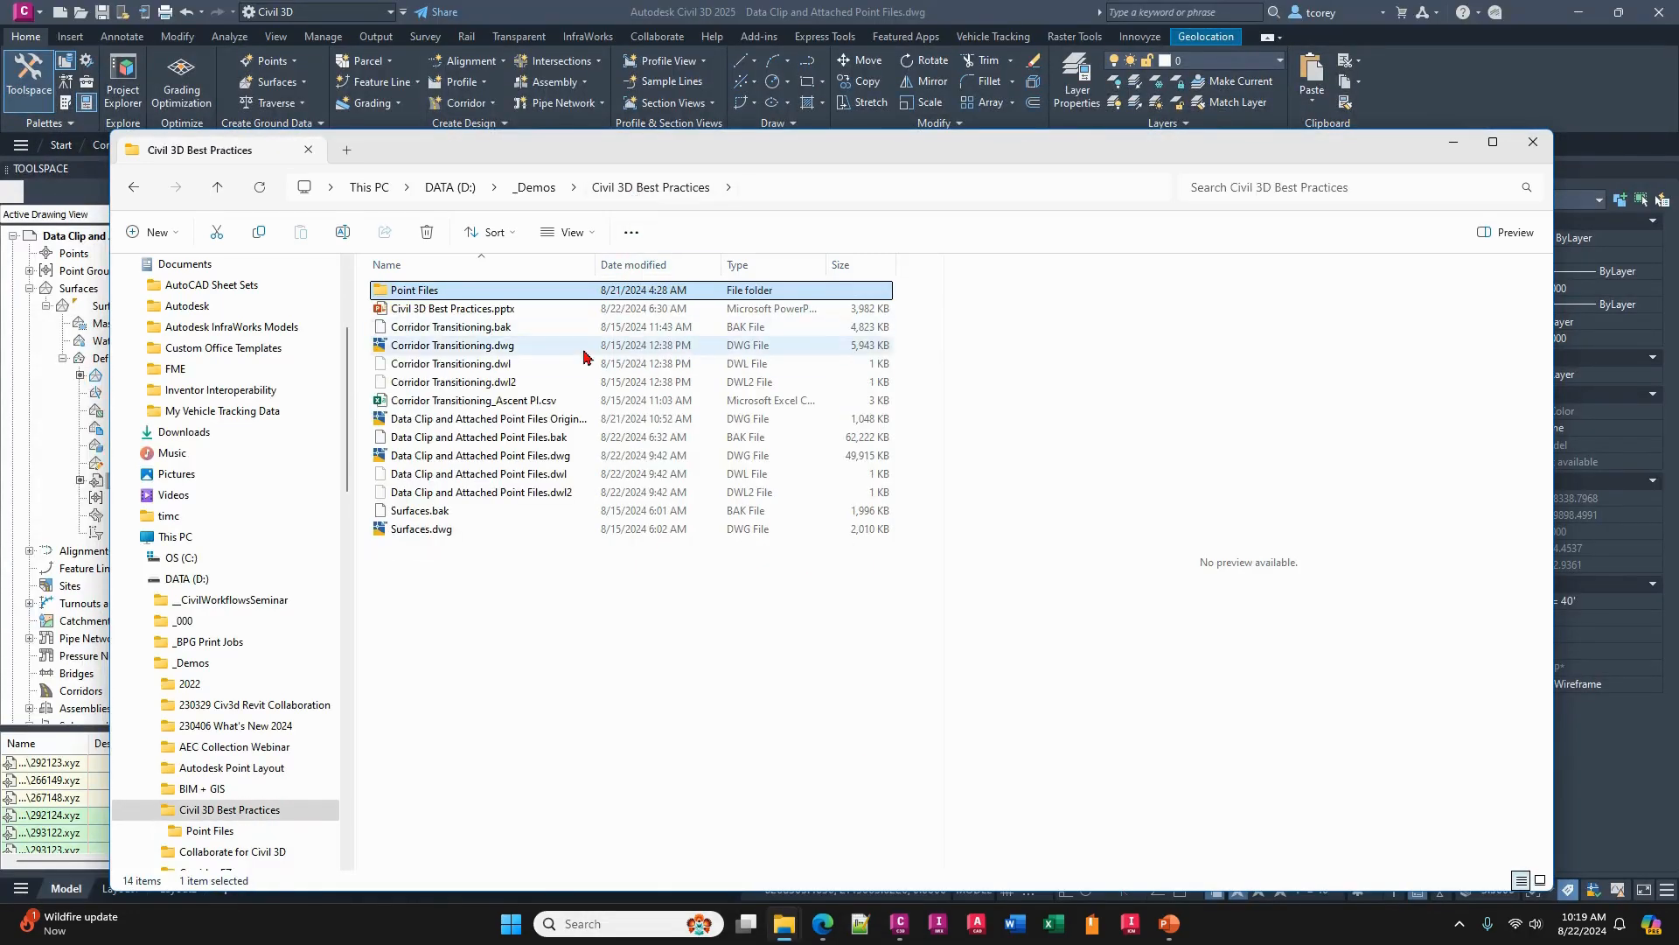
pyautogui.click(470, 457)
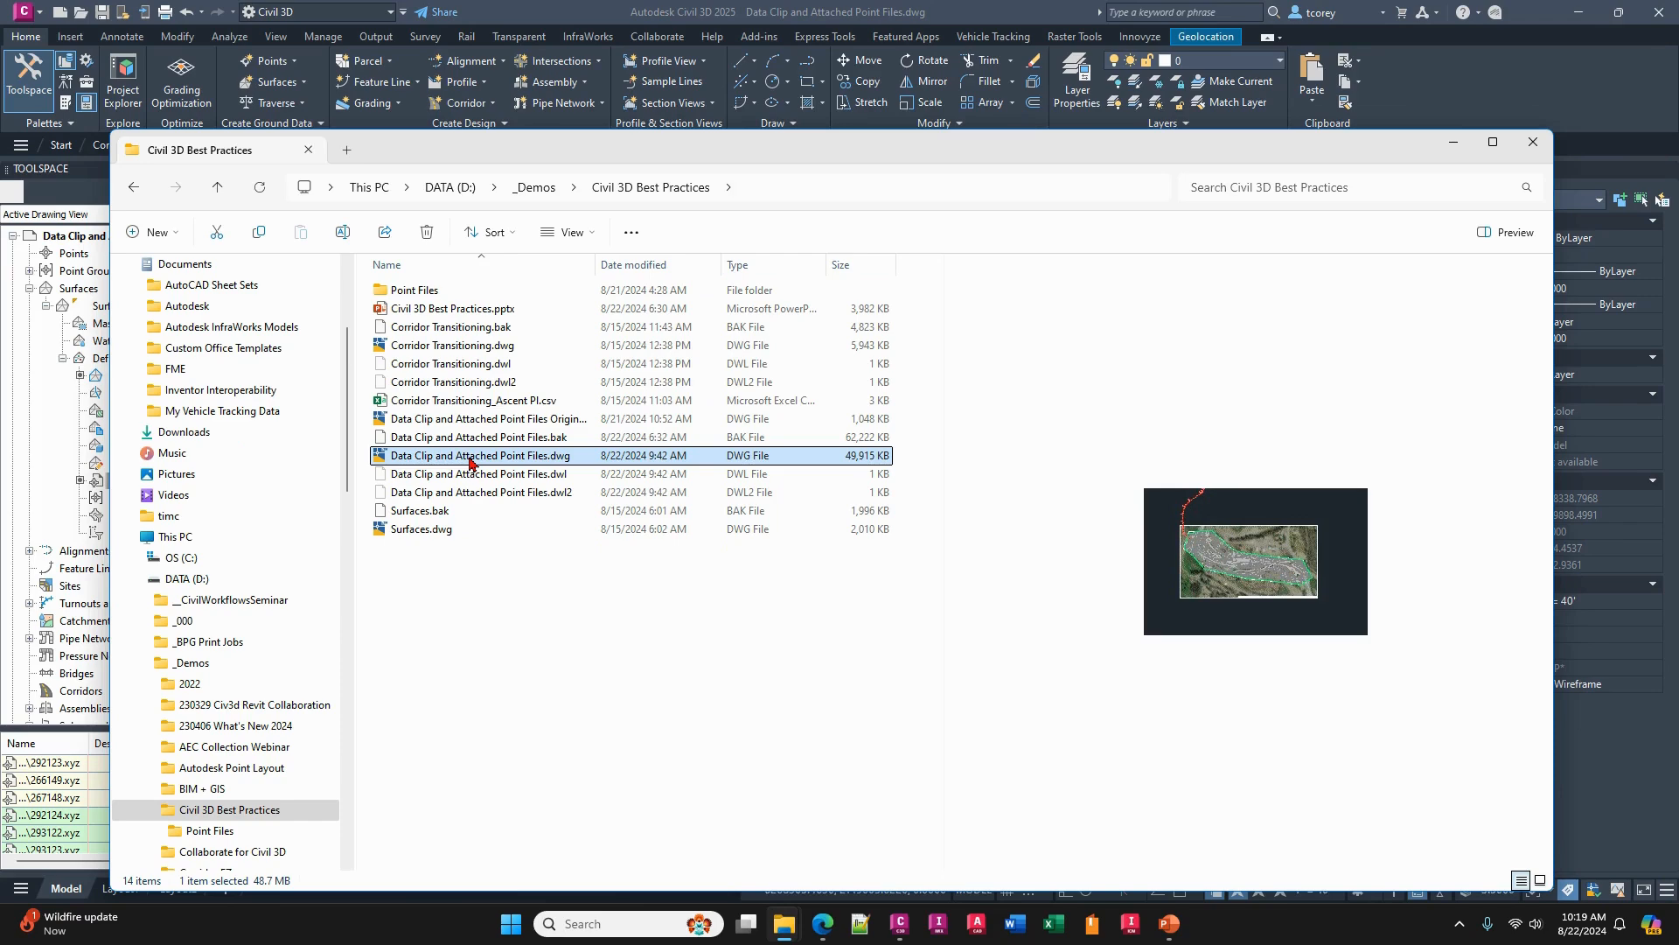
# - Save the drawing in Civil 3D and check its updated file size in the Civil 3D Best Practices folder
pyautogui.click(875, 16)
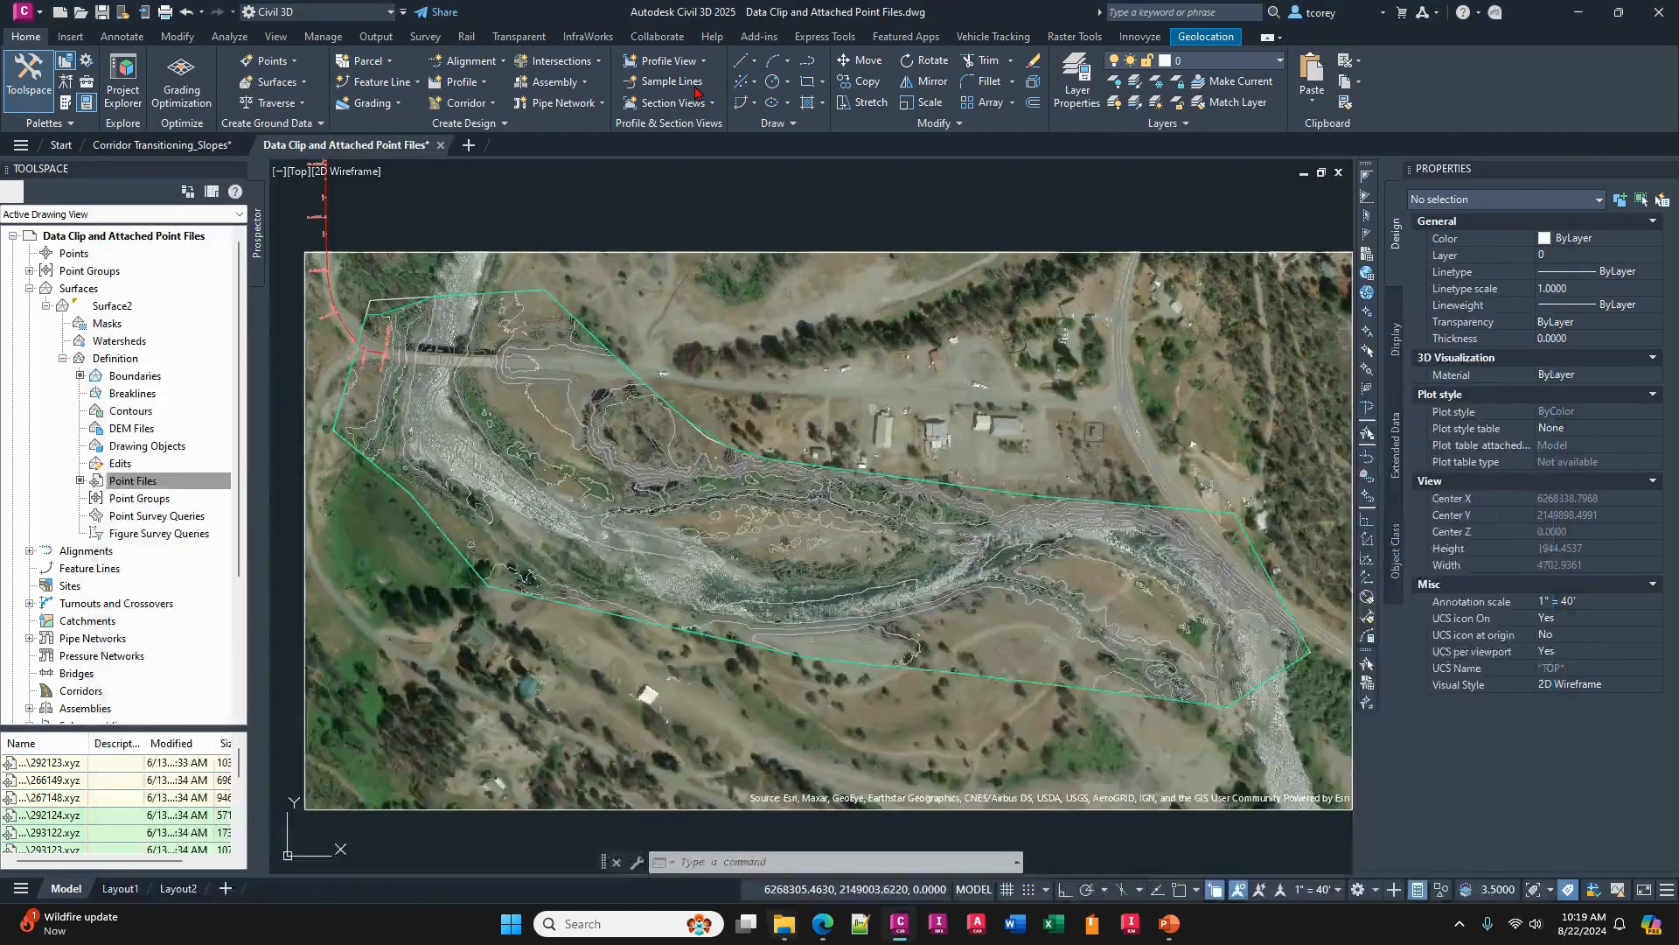
pyautogui.click(101, 13)
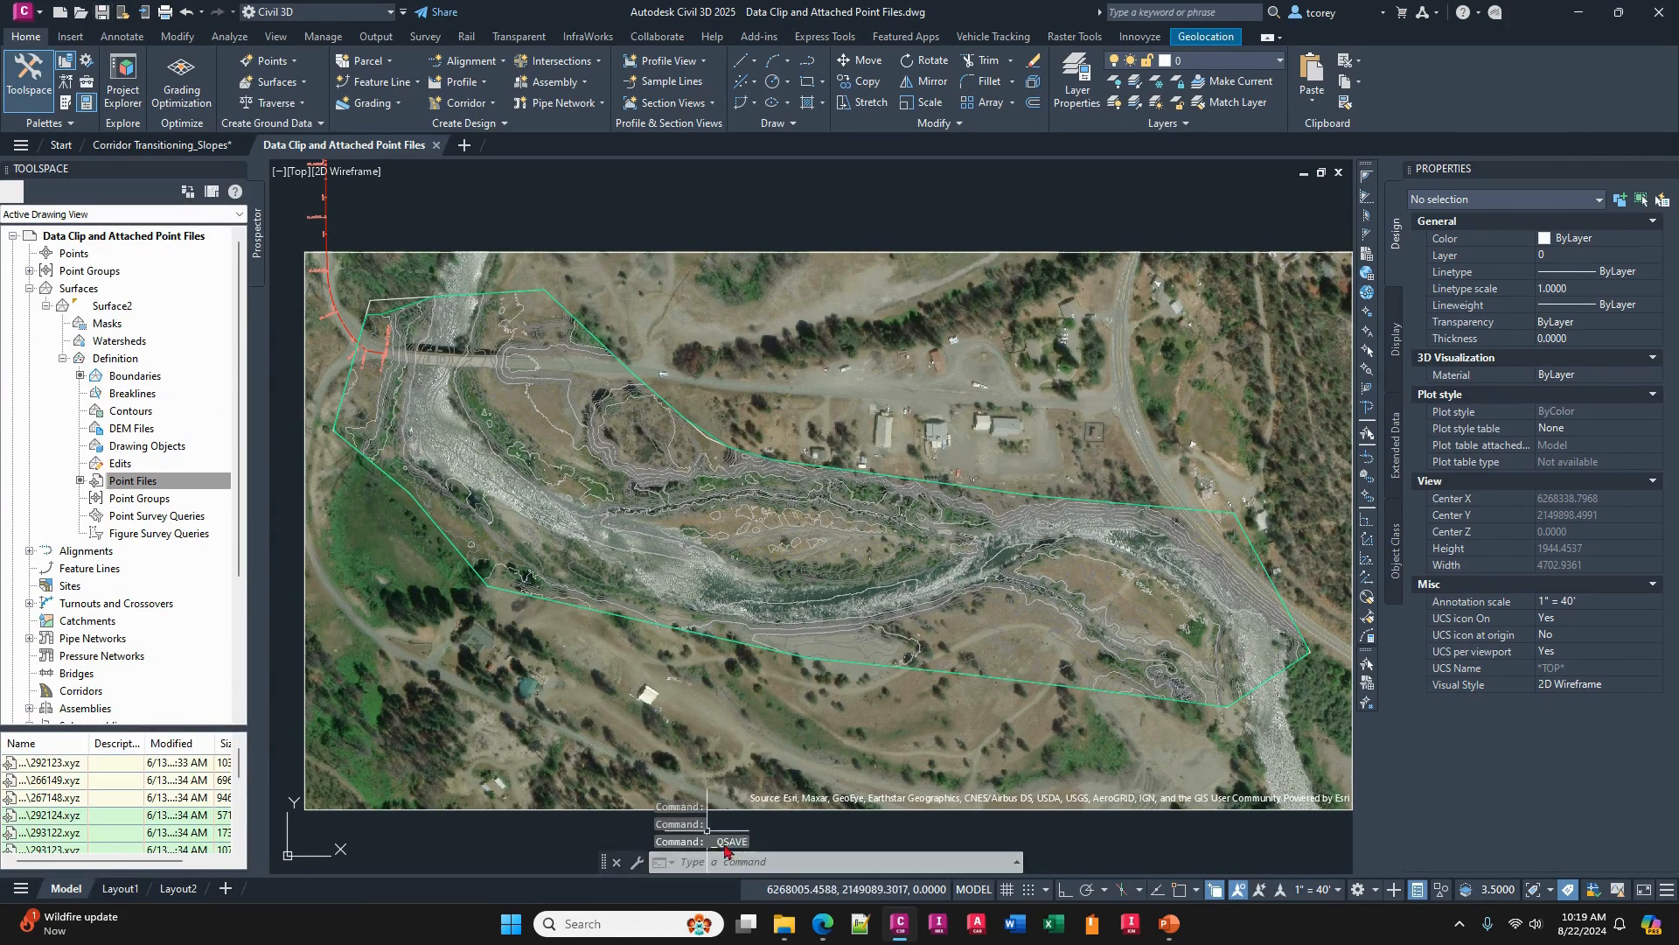
pyautogui.moveTo(783, 927)
pyautogui.click(858, 857)
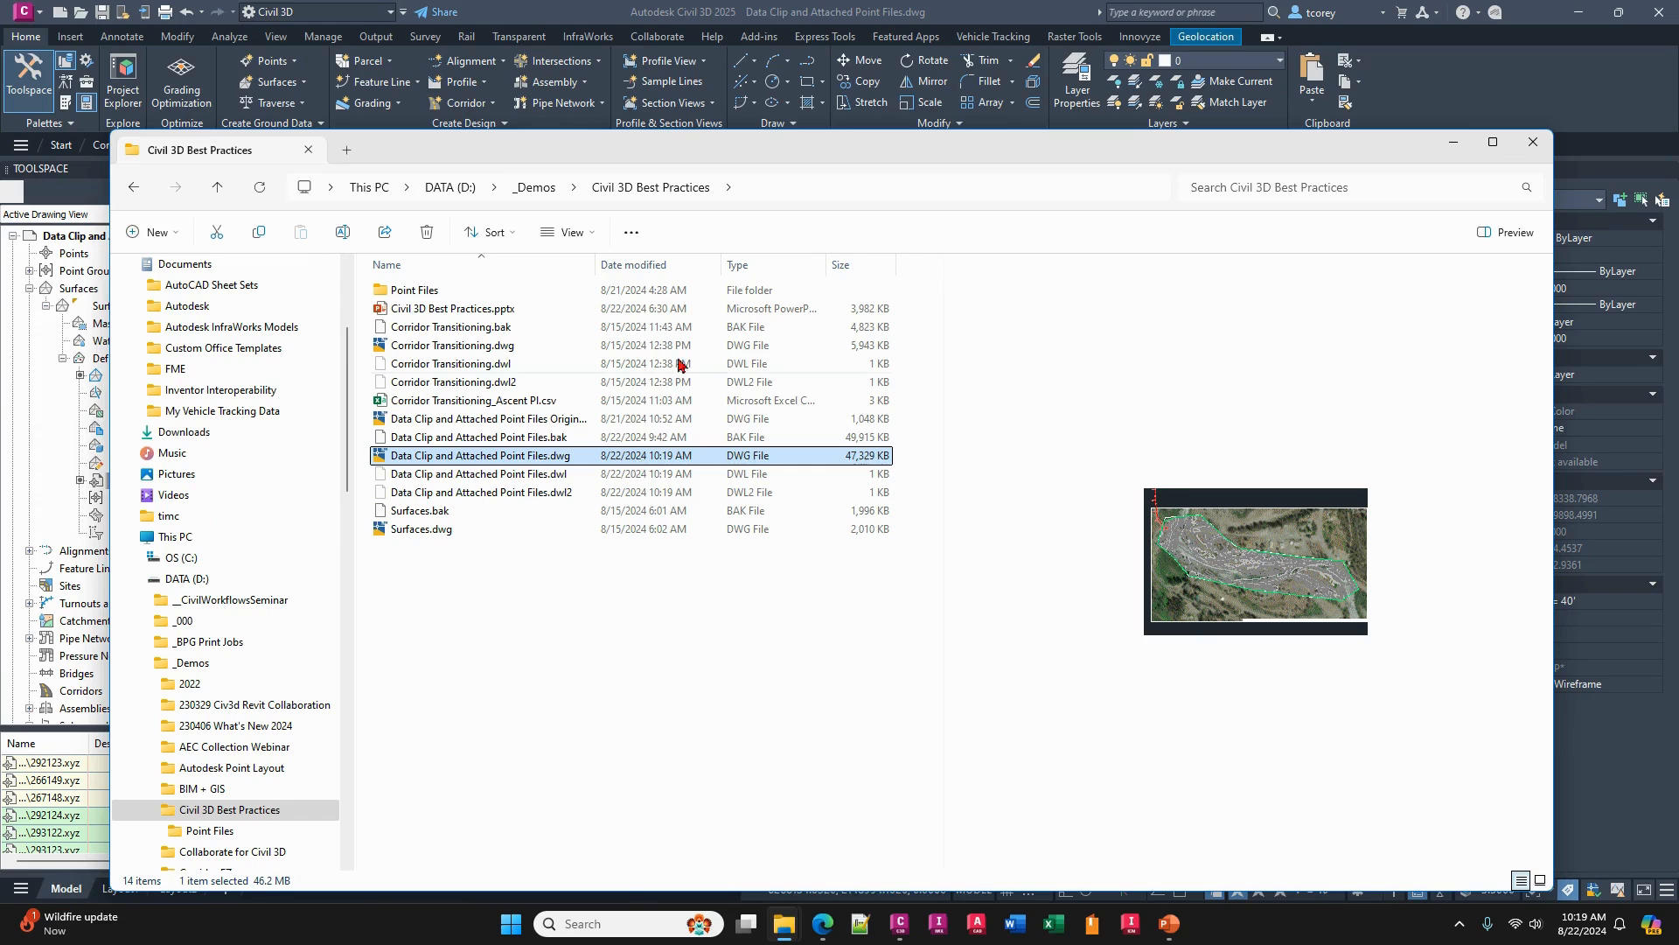
pyautogui.moveTo(715, 153)
pyautogui.mouseDown()
pyautogui.moveTo(743, 397)
pyautogui.moveTo(735, 562)
pyautogui.moveTo(727, 461)
pyautogui.moveTo(719, 476)
pyautogui.mouseUp()
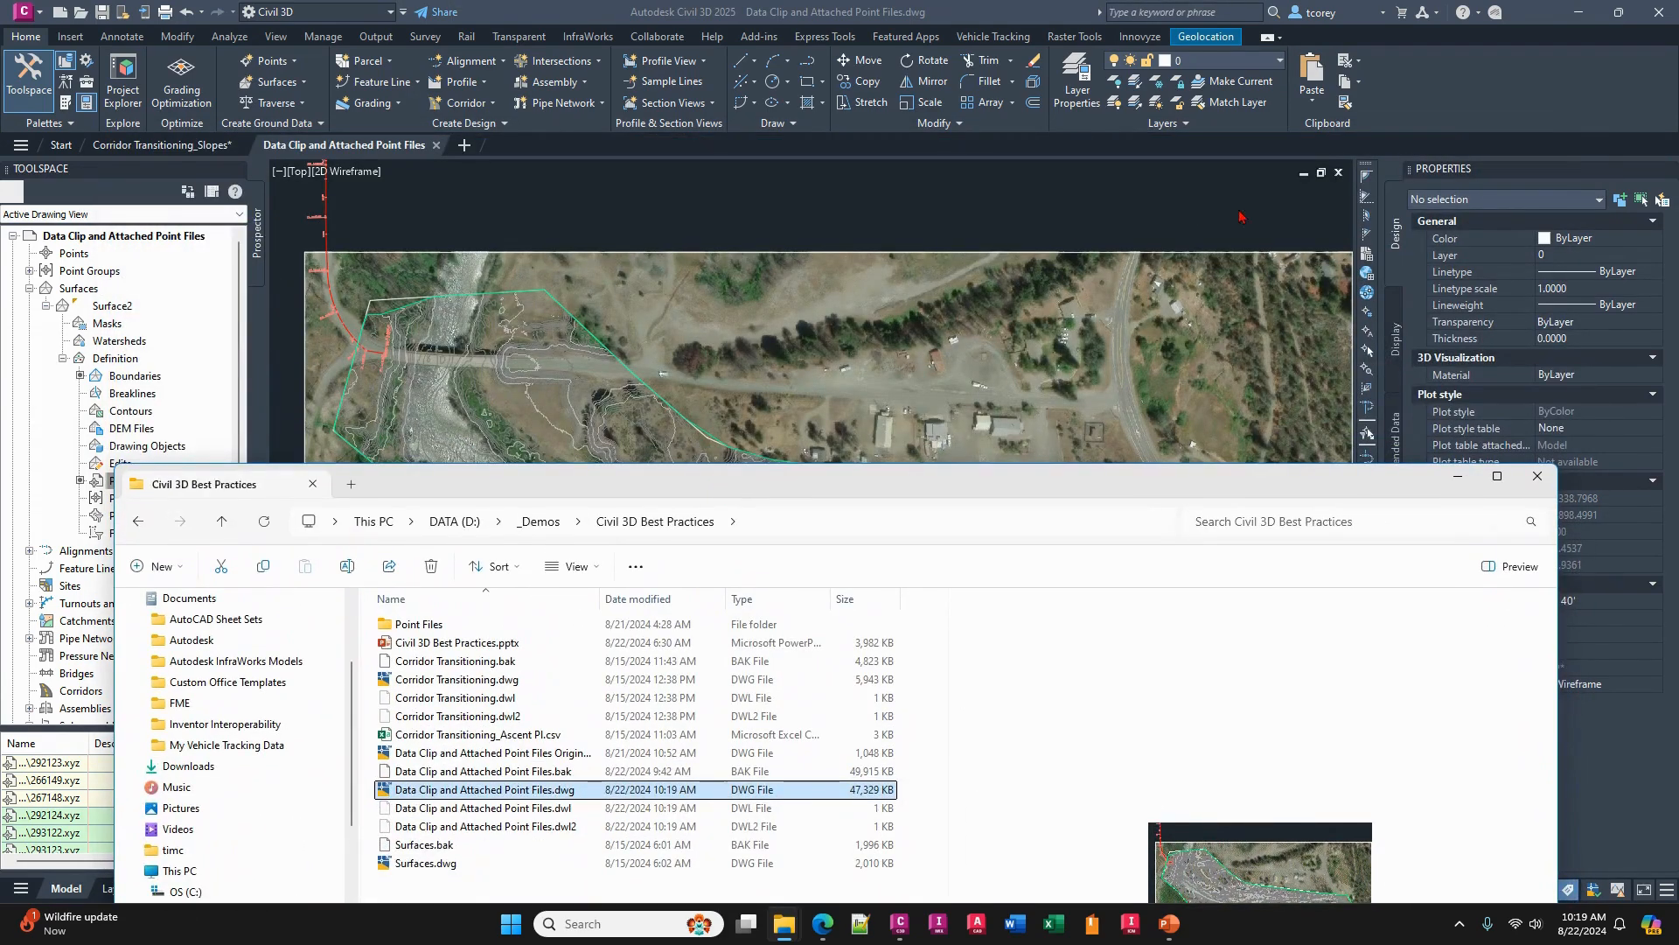
# - Close the drawing and reopen Data Clip and Attached Point Files.dwg in Civil 3D from the File Explorer folder
pyautogui.click(1338, 173)
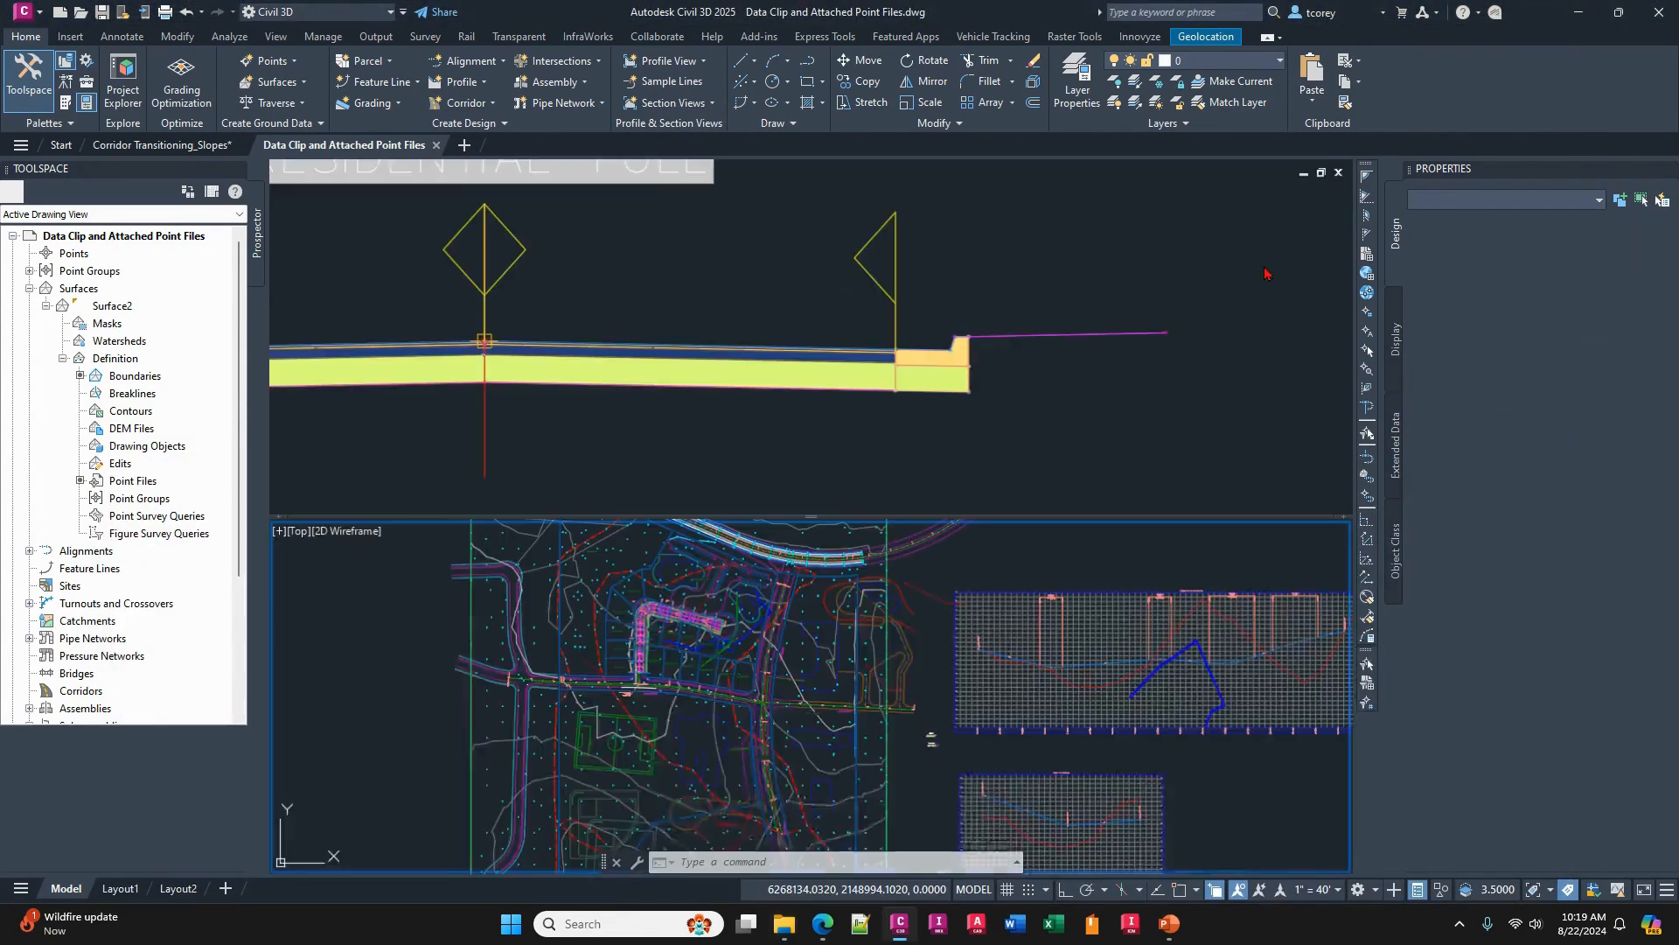
pyautogui.moveTo(787, 925)
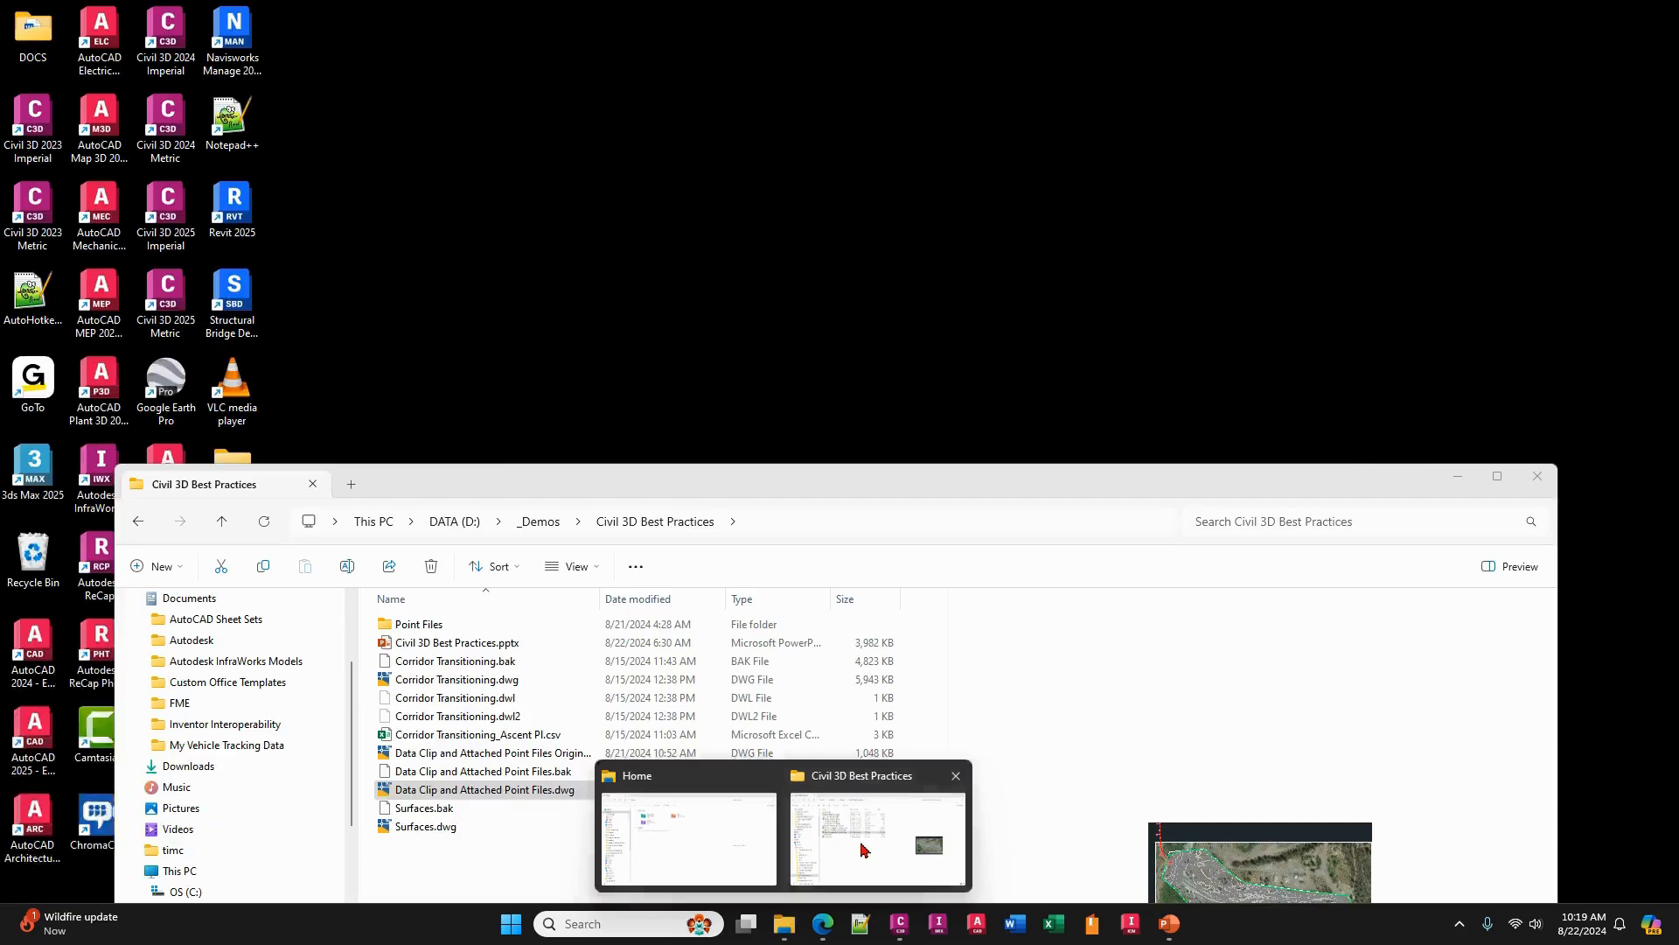
pyautogui.click(877, 838)
pyautogui.moveTo(523, 801)
pyautogui.mouseDown()
pyautogui.moveTo(747, 686)
pyautogui.moveTo(906, 221)
pyautogui.mouseUp()
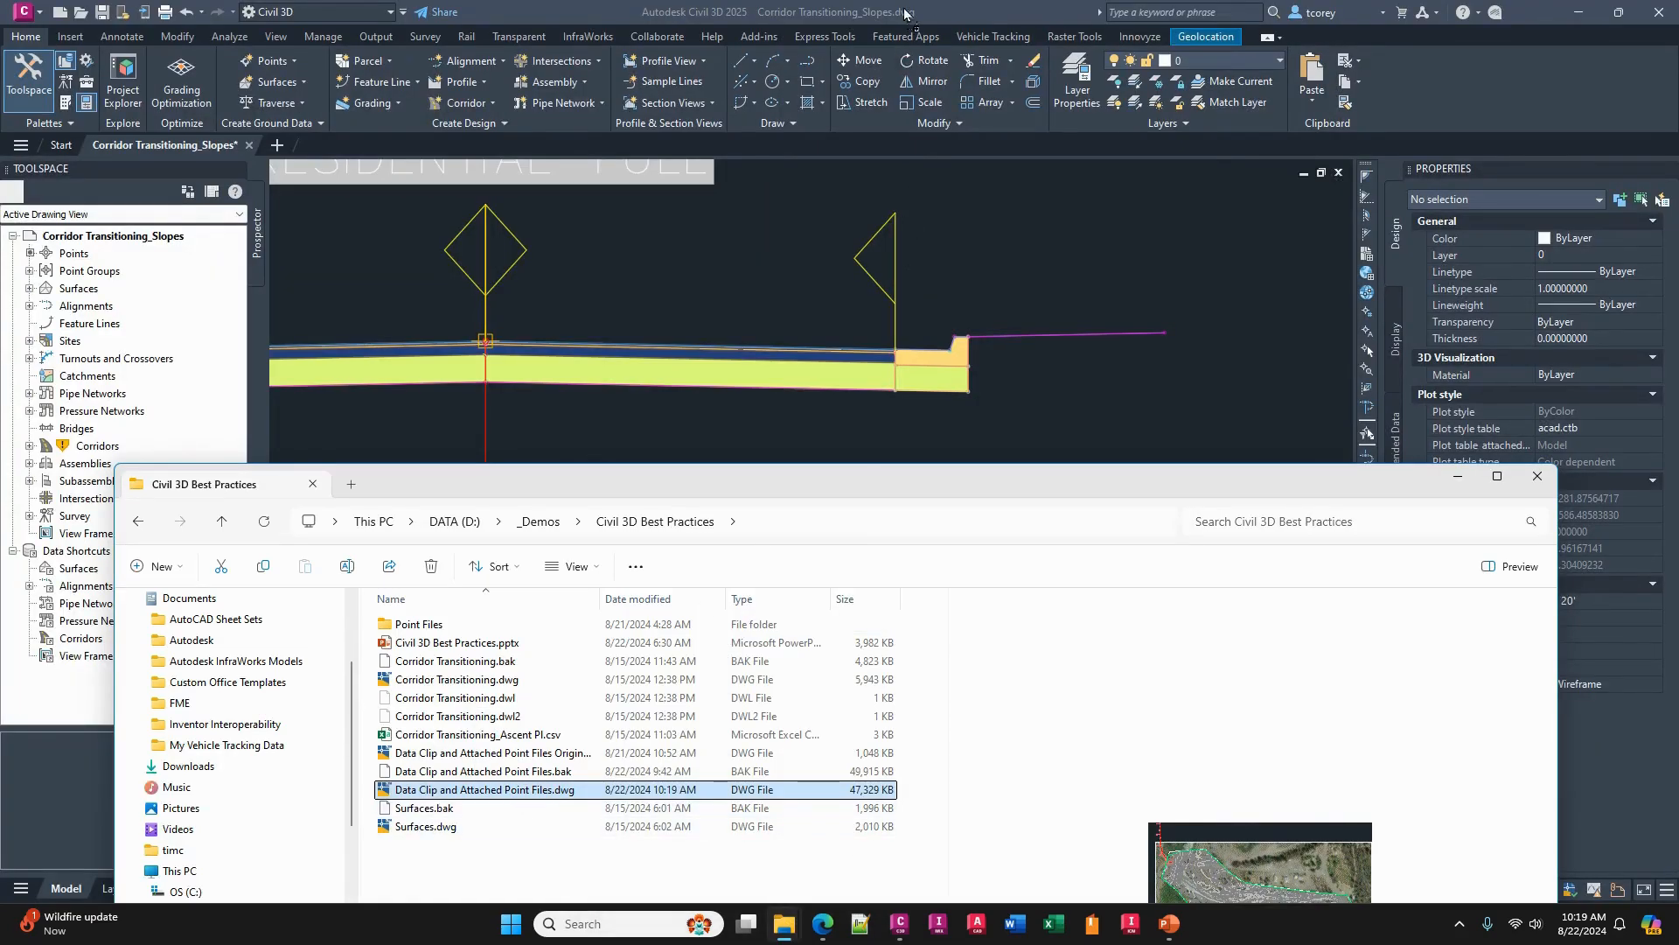
pyautogui.moveTo(904, 8); pyautogui.dragTo(904, 11)
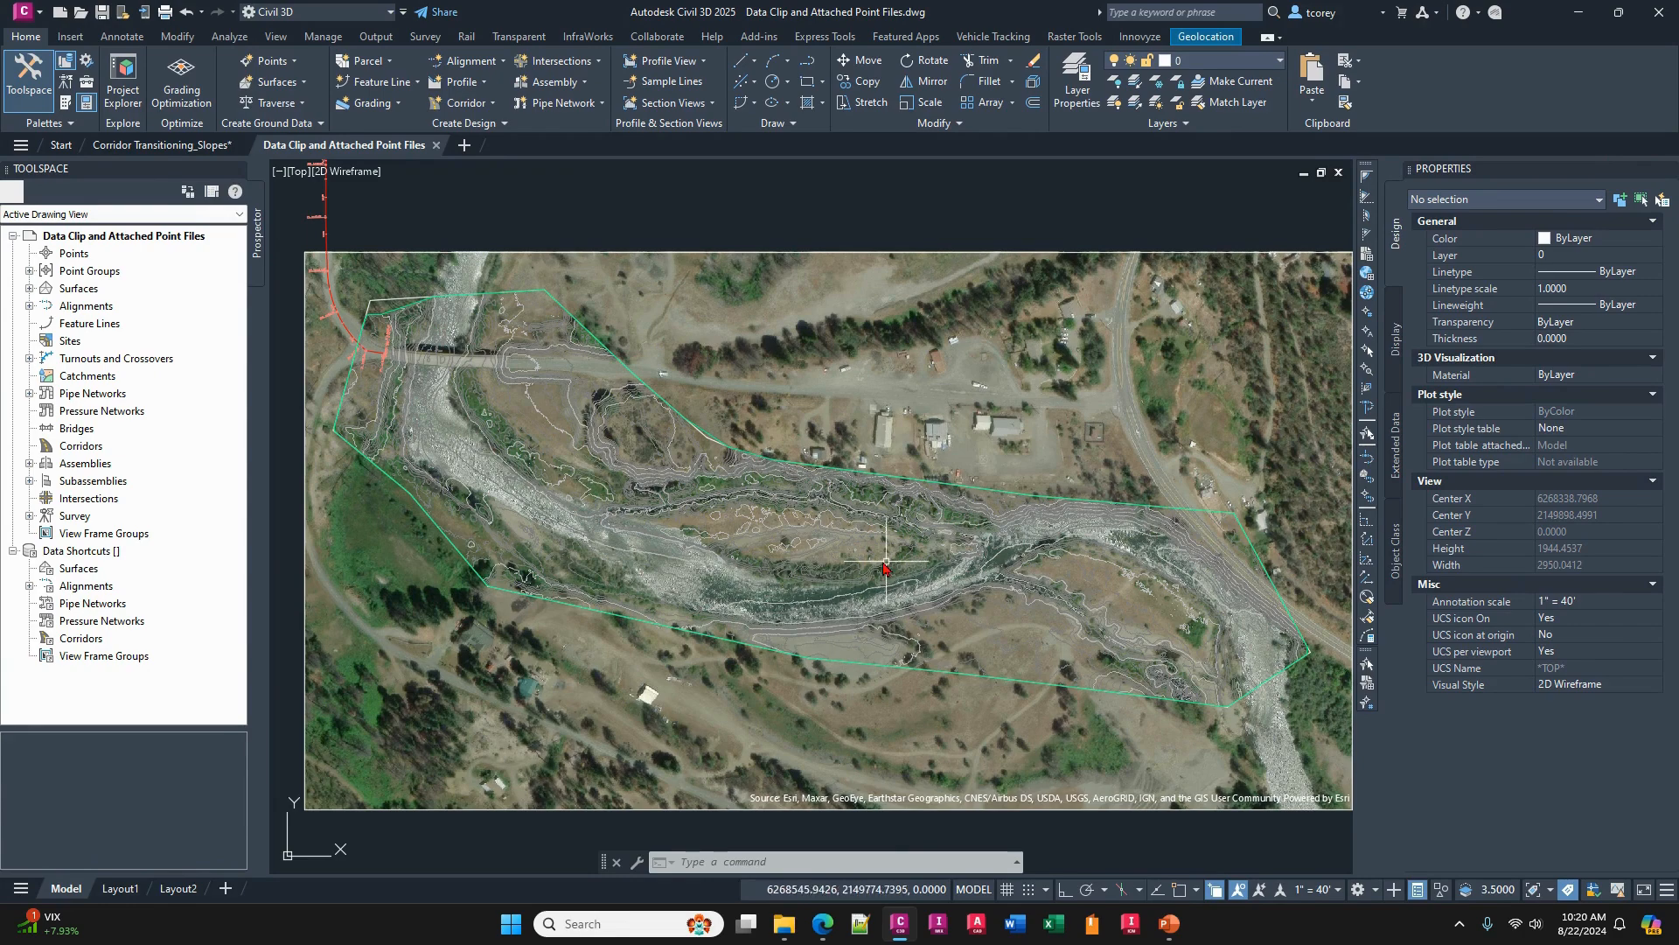
# - Examine the number of points in the river surface's general statistics, leaving its surface properties unchanged
pyautogui.moveTo(662, 533); pyautogui.dragTo(753, 562, button='middle')
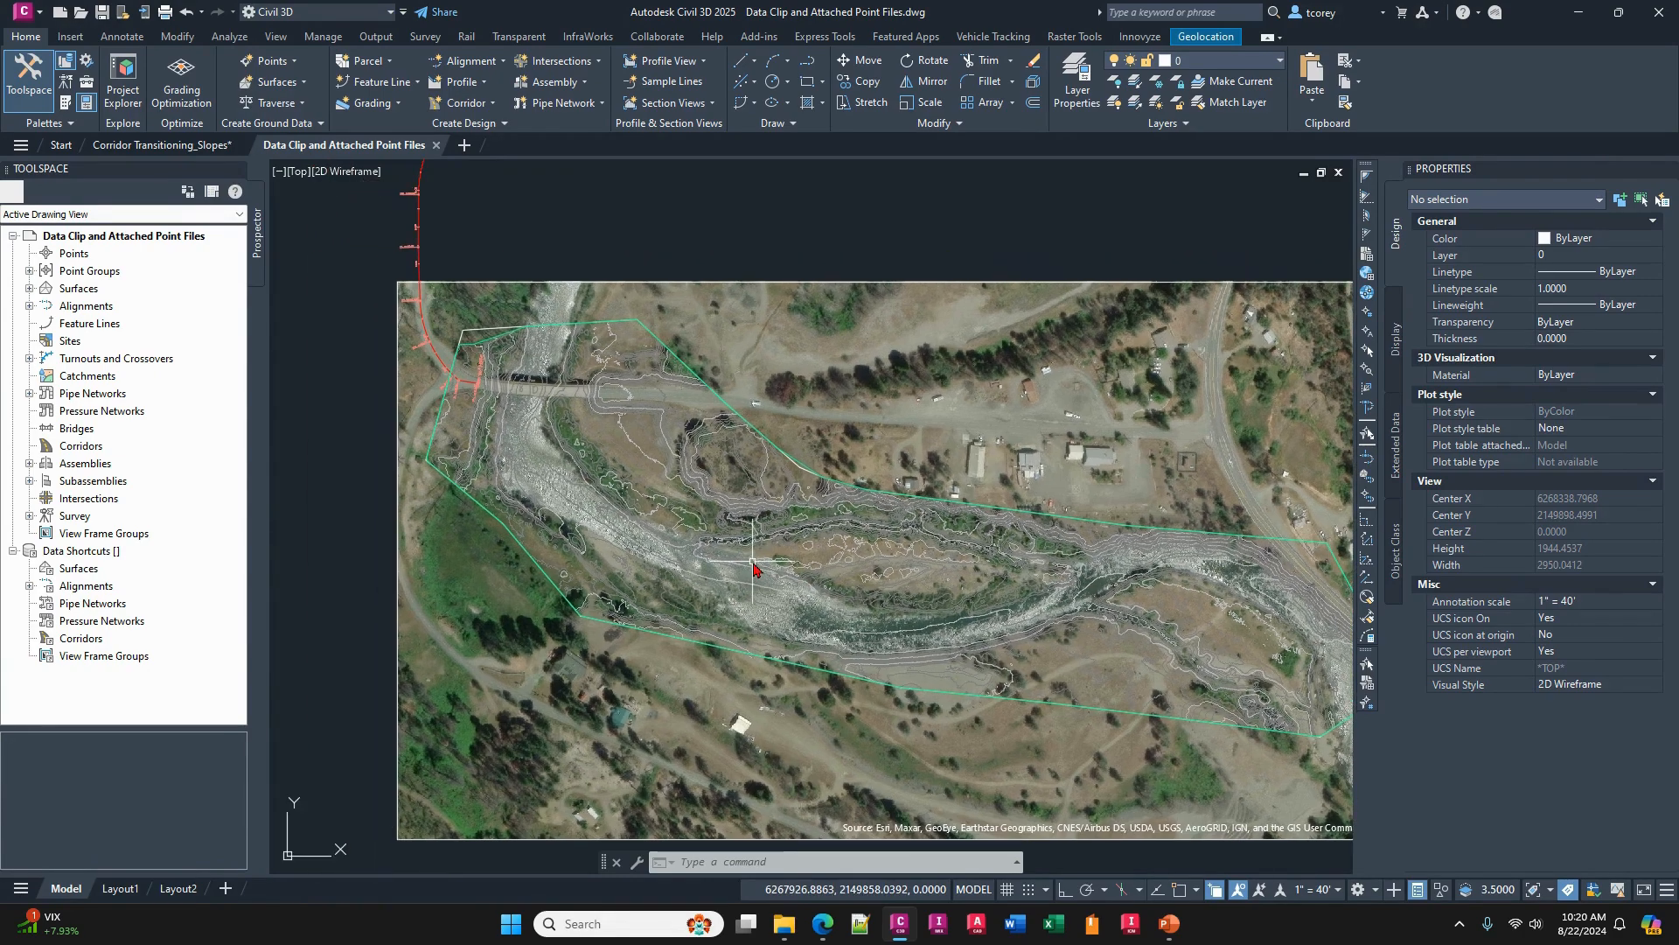
pyautogui.moveTo(619, 439); pyautogui.dragTo(680, 482, button='middle')
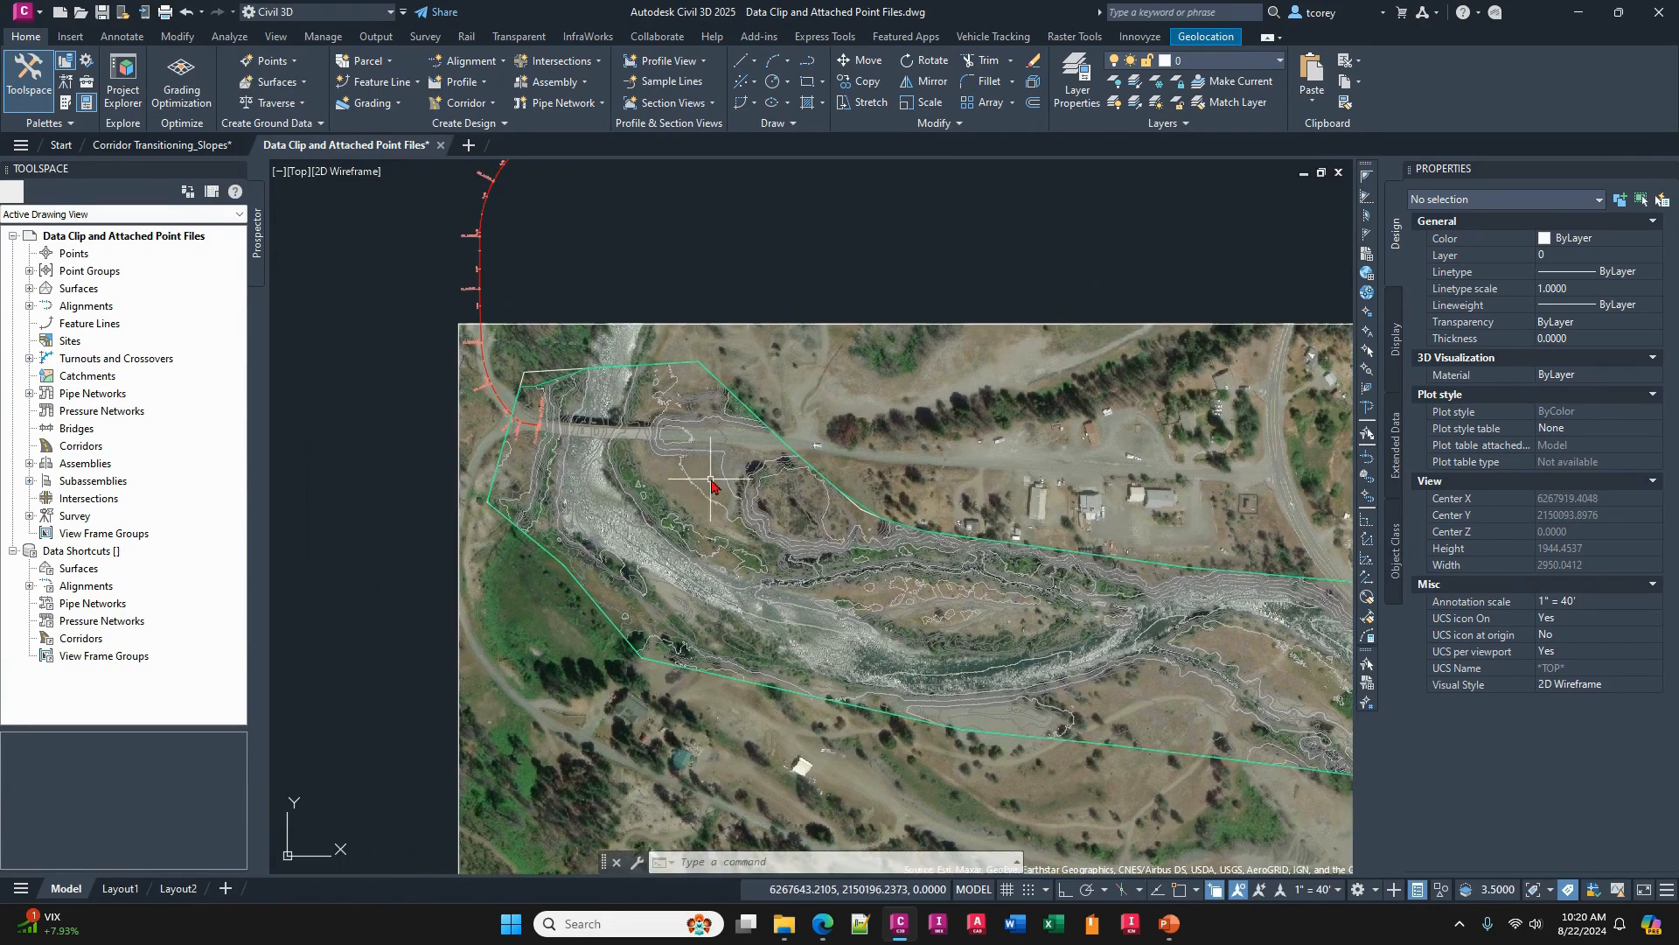
pyautogui.click(724, 473)
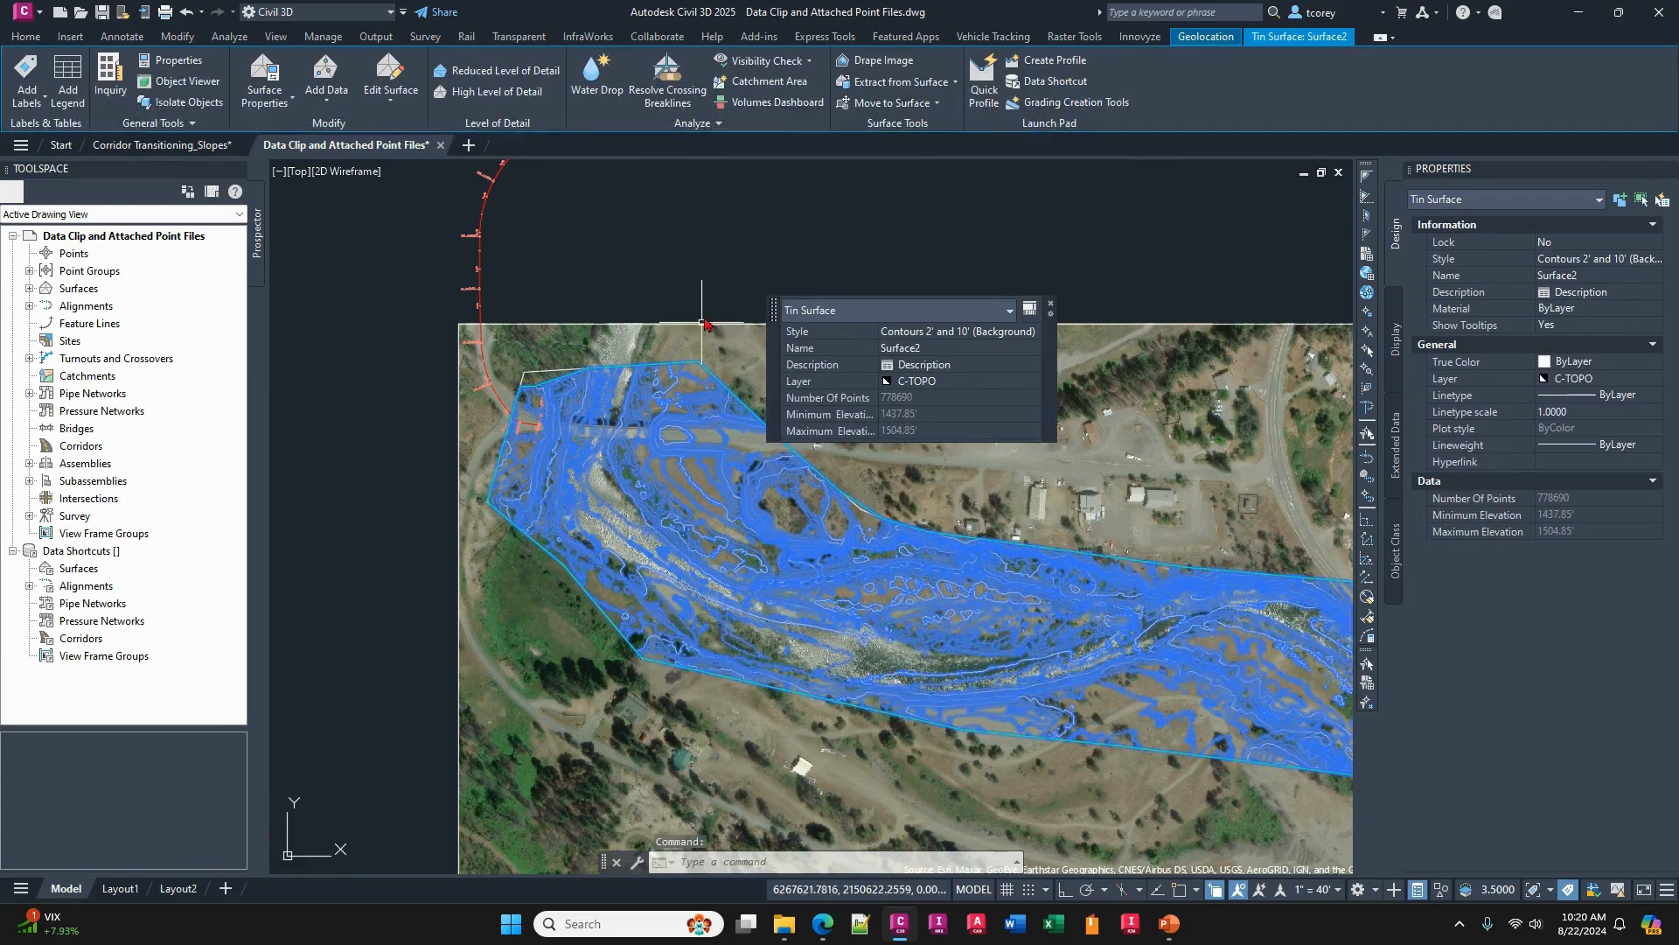
pyautogui.click(390, 103)
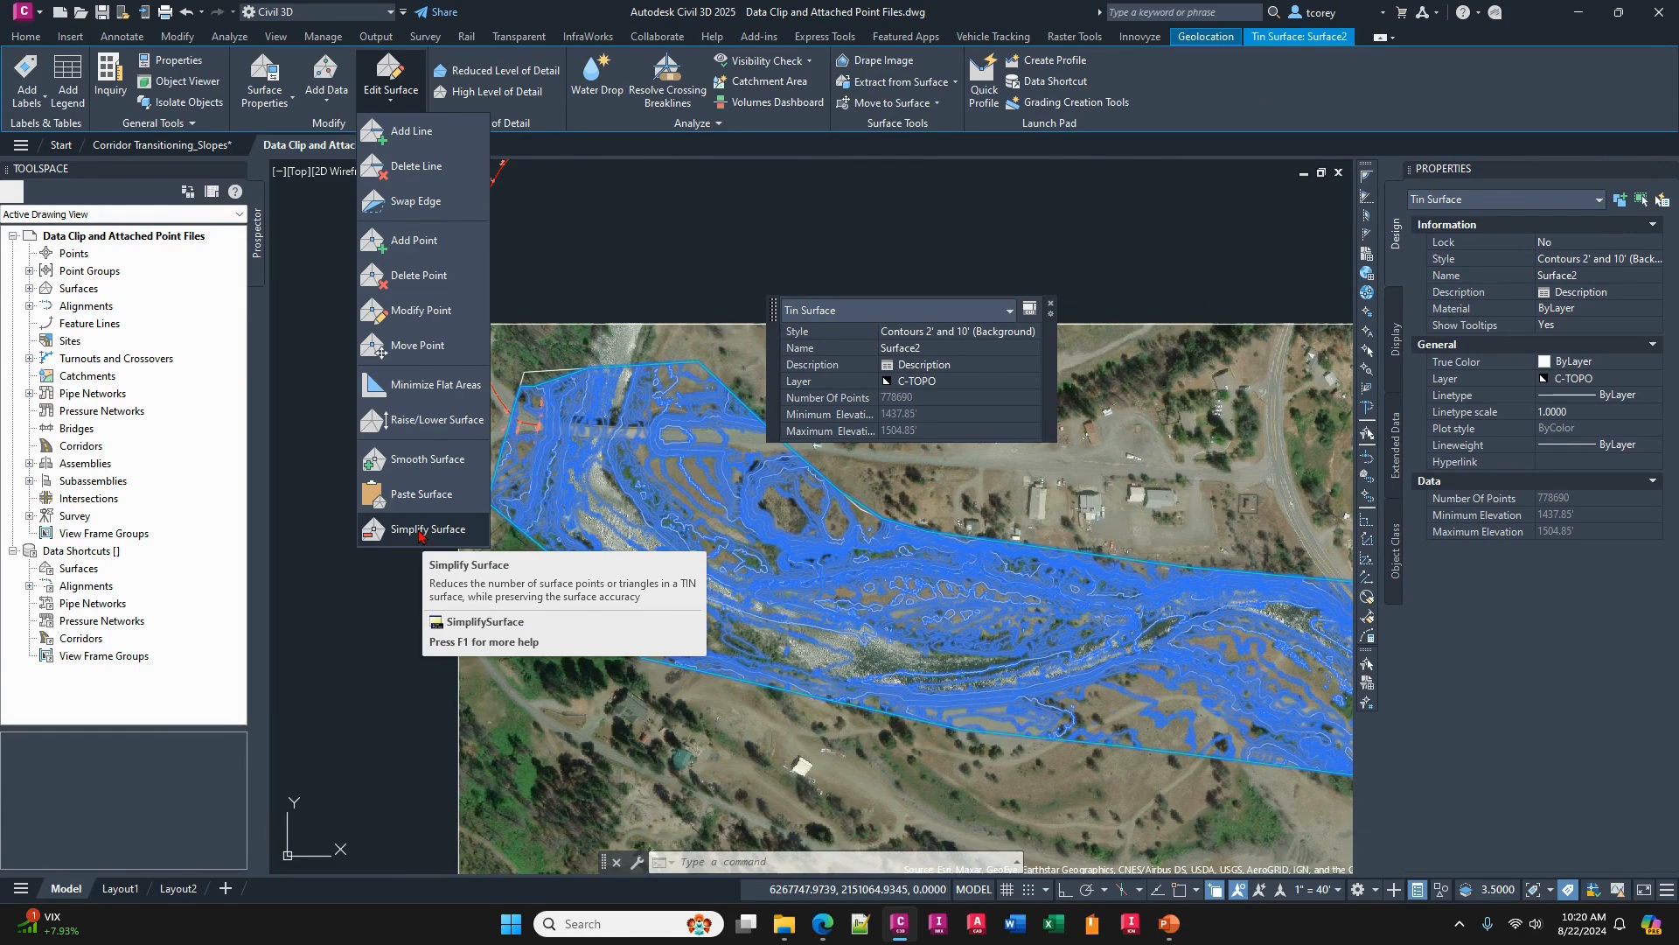
pyautogui.rightClick(757, 586)
pyautogui.click(834, 455)
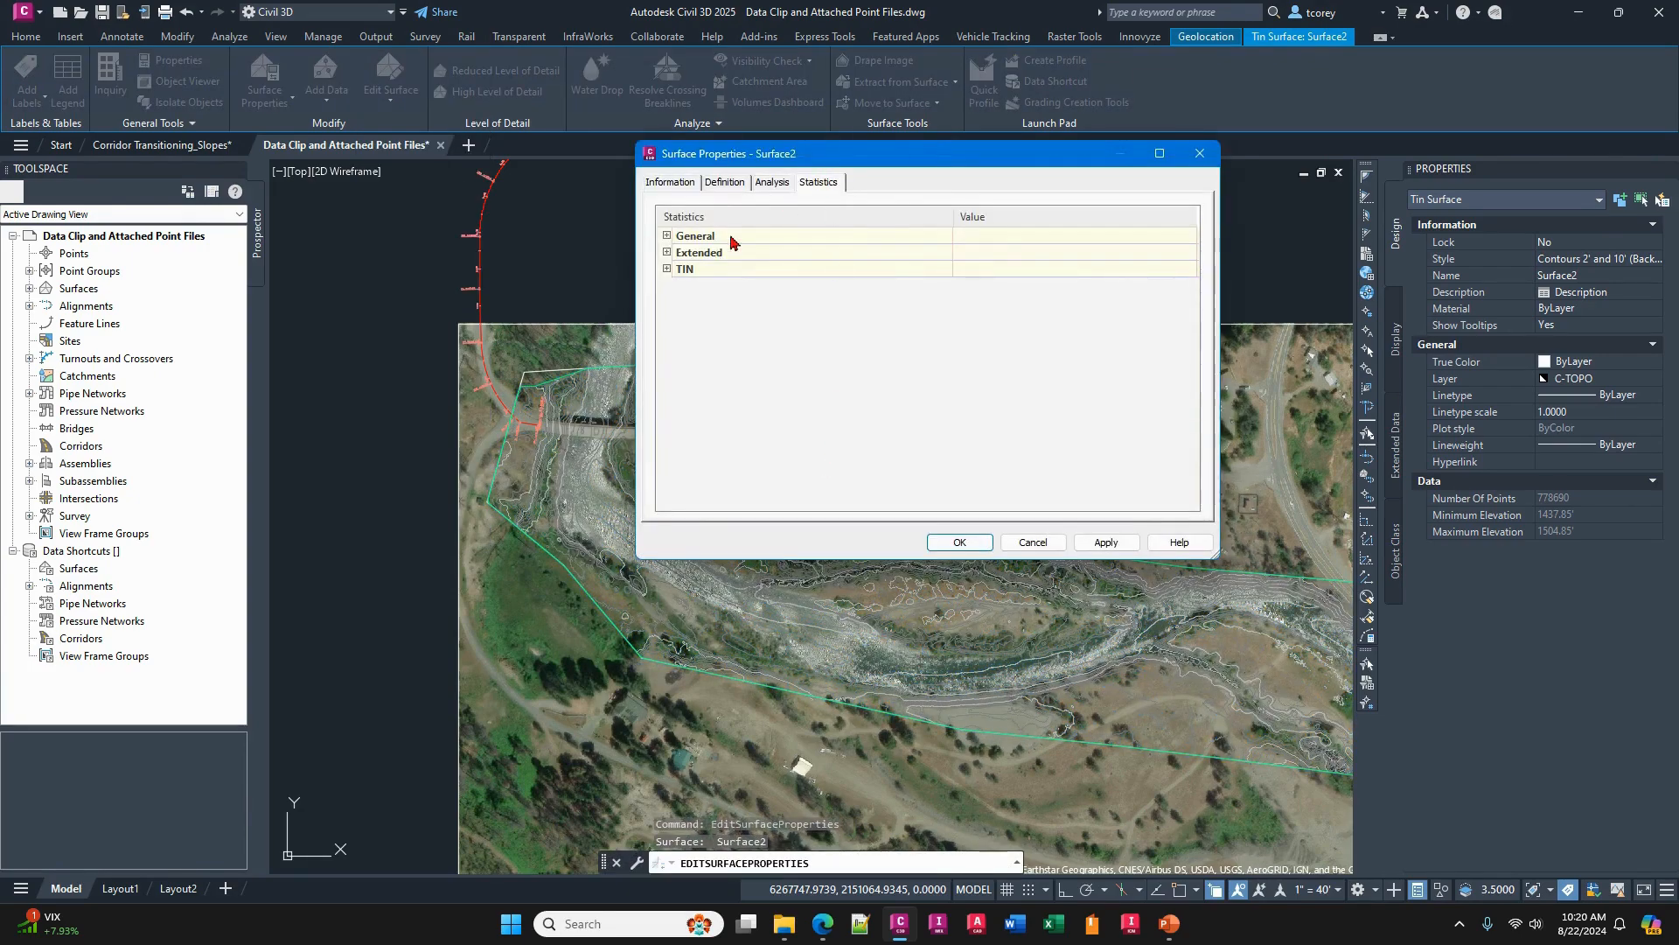
pyautogui.click(668, 236)
pyautogui.click(1004, 273)
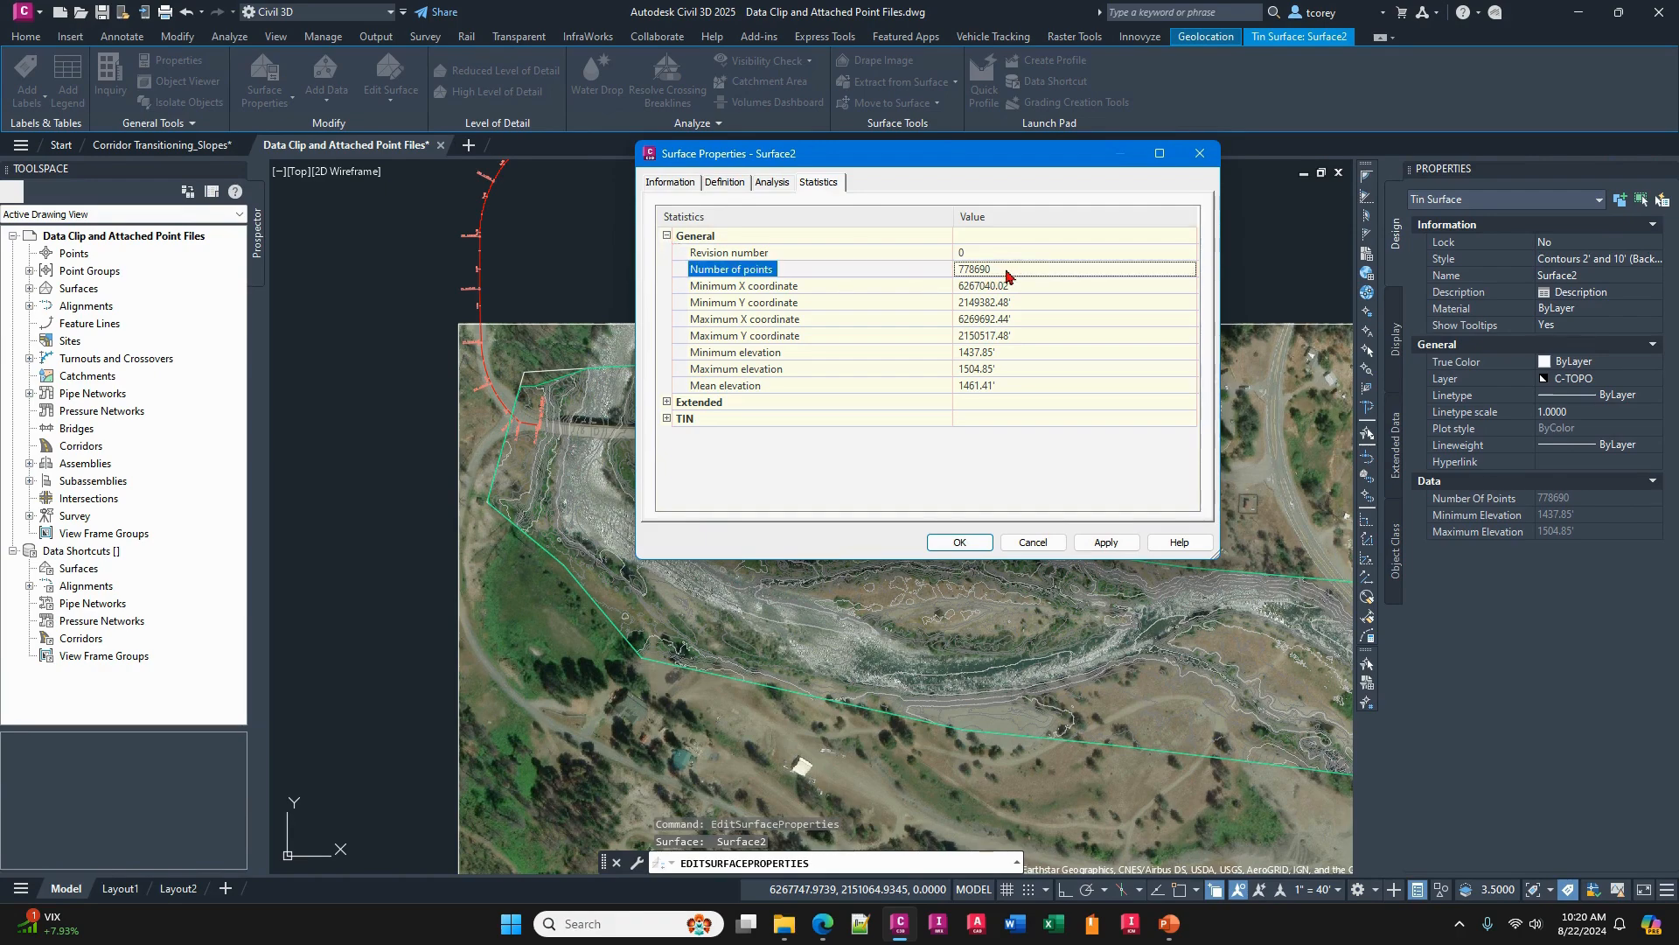
pyautogui.click(1033, 543)
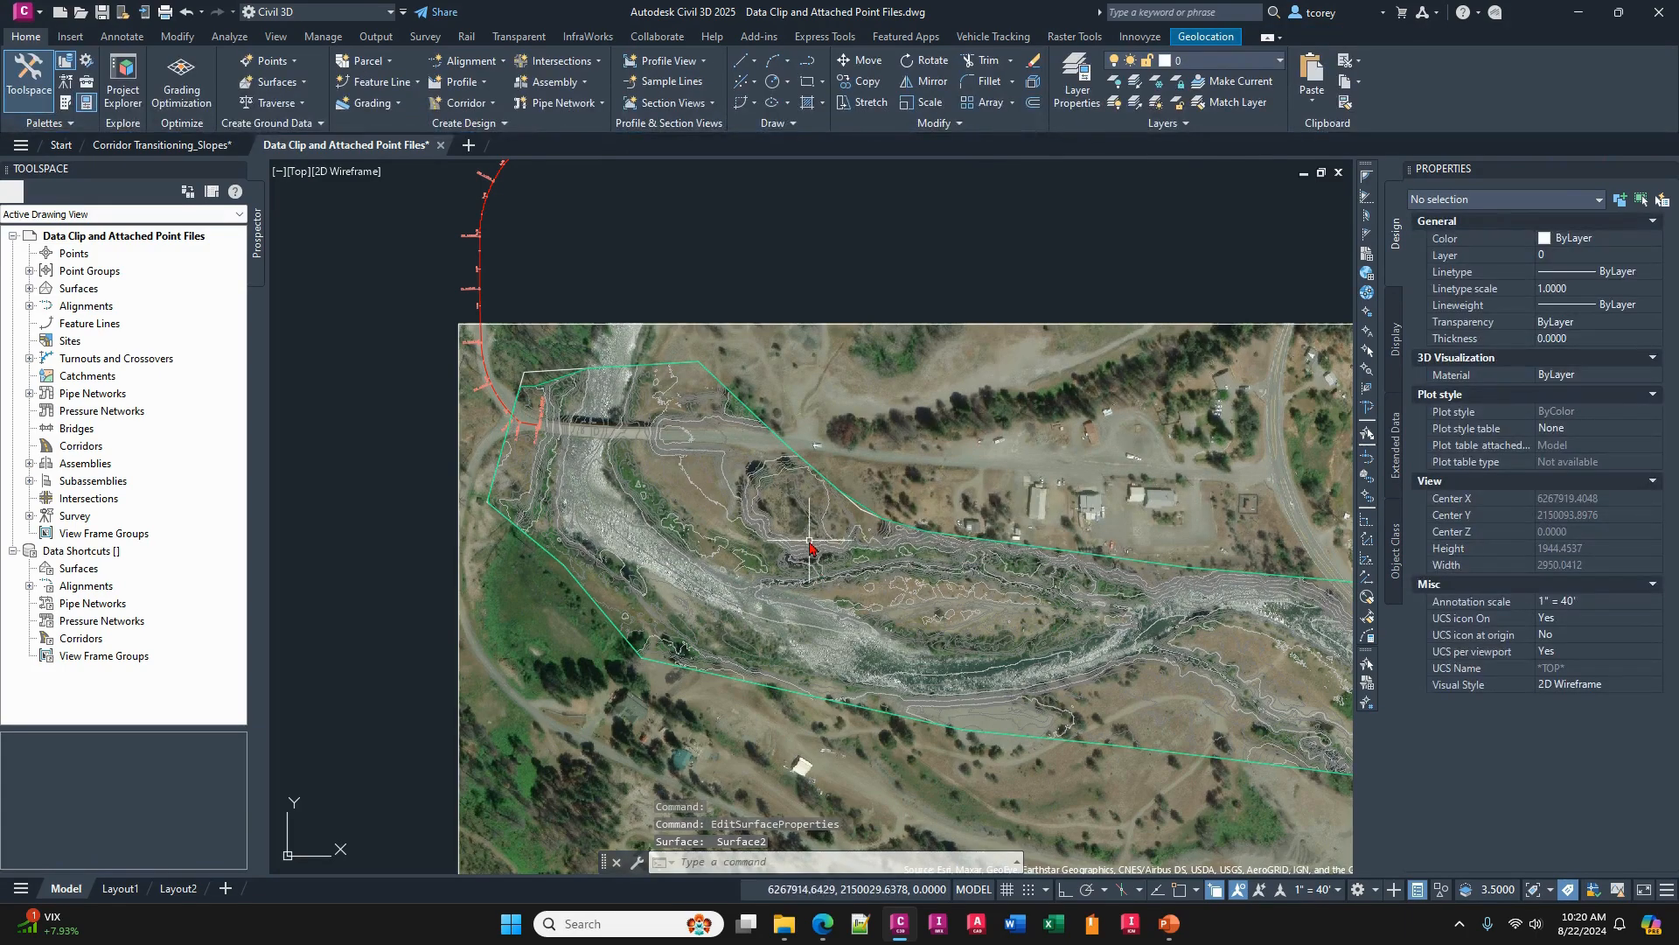
# - Simplify Surface2 by Point Removal within its existing surface border, removing 90% of points with a maximum elevation change of 0.010
pyautogui.moveTo(803, 548)
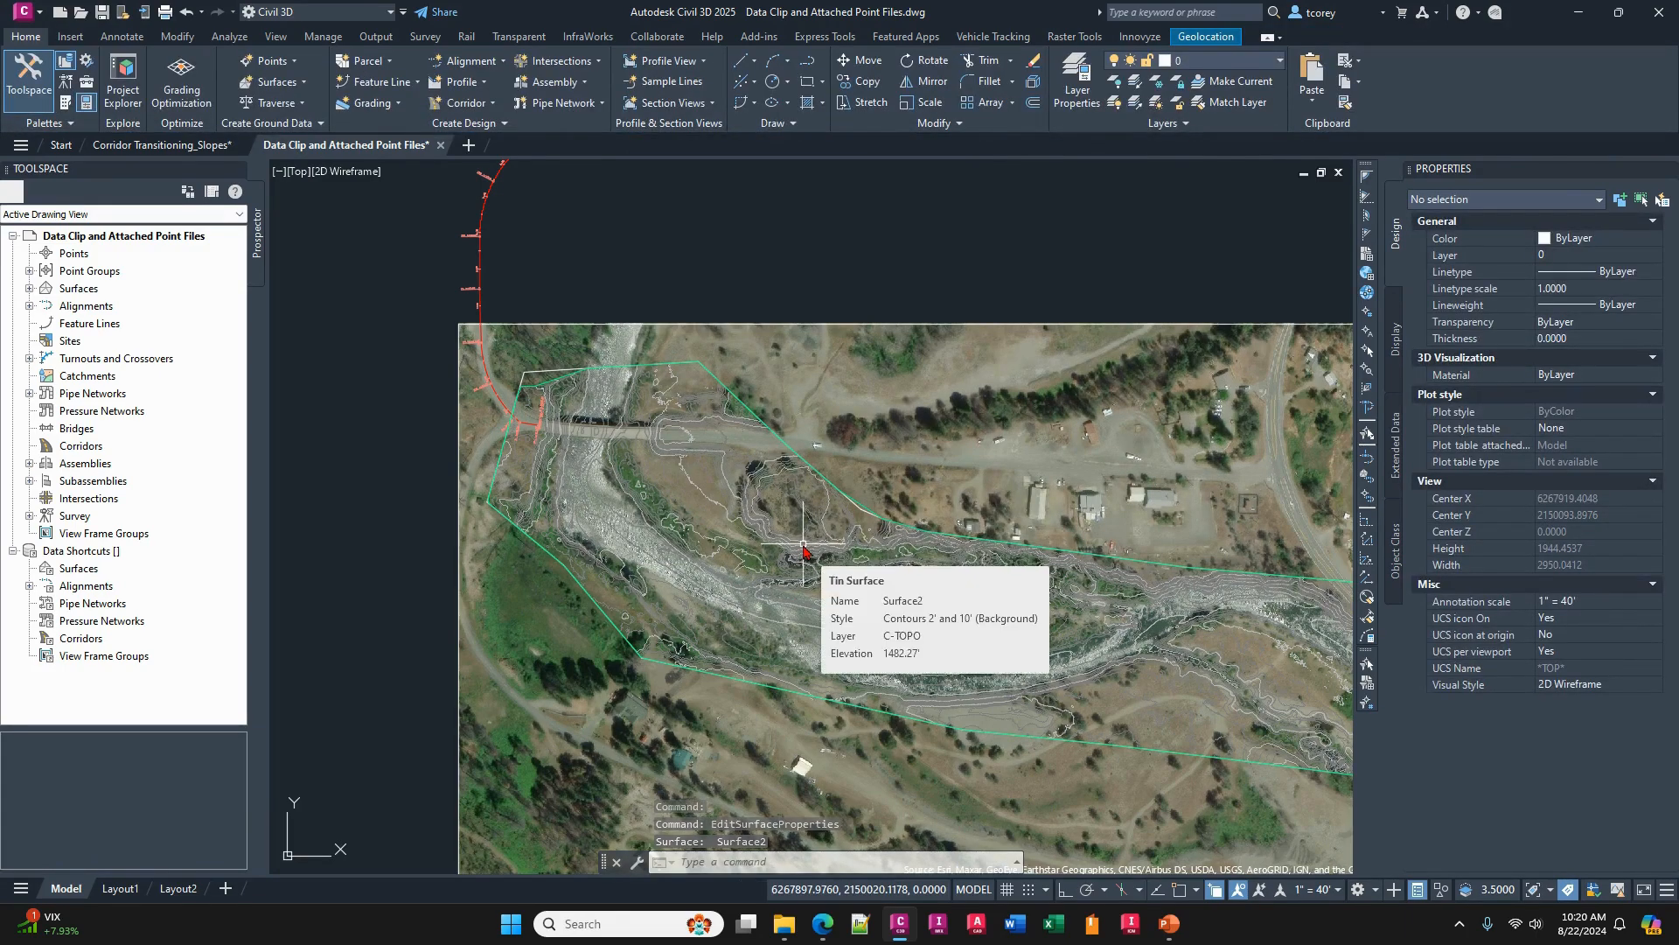
pyautogui.click(803, 548)
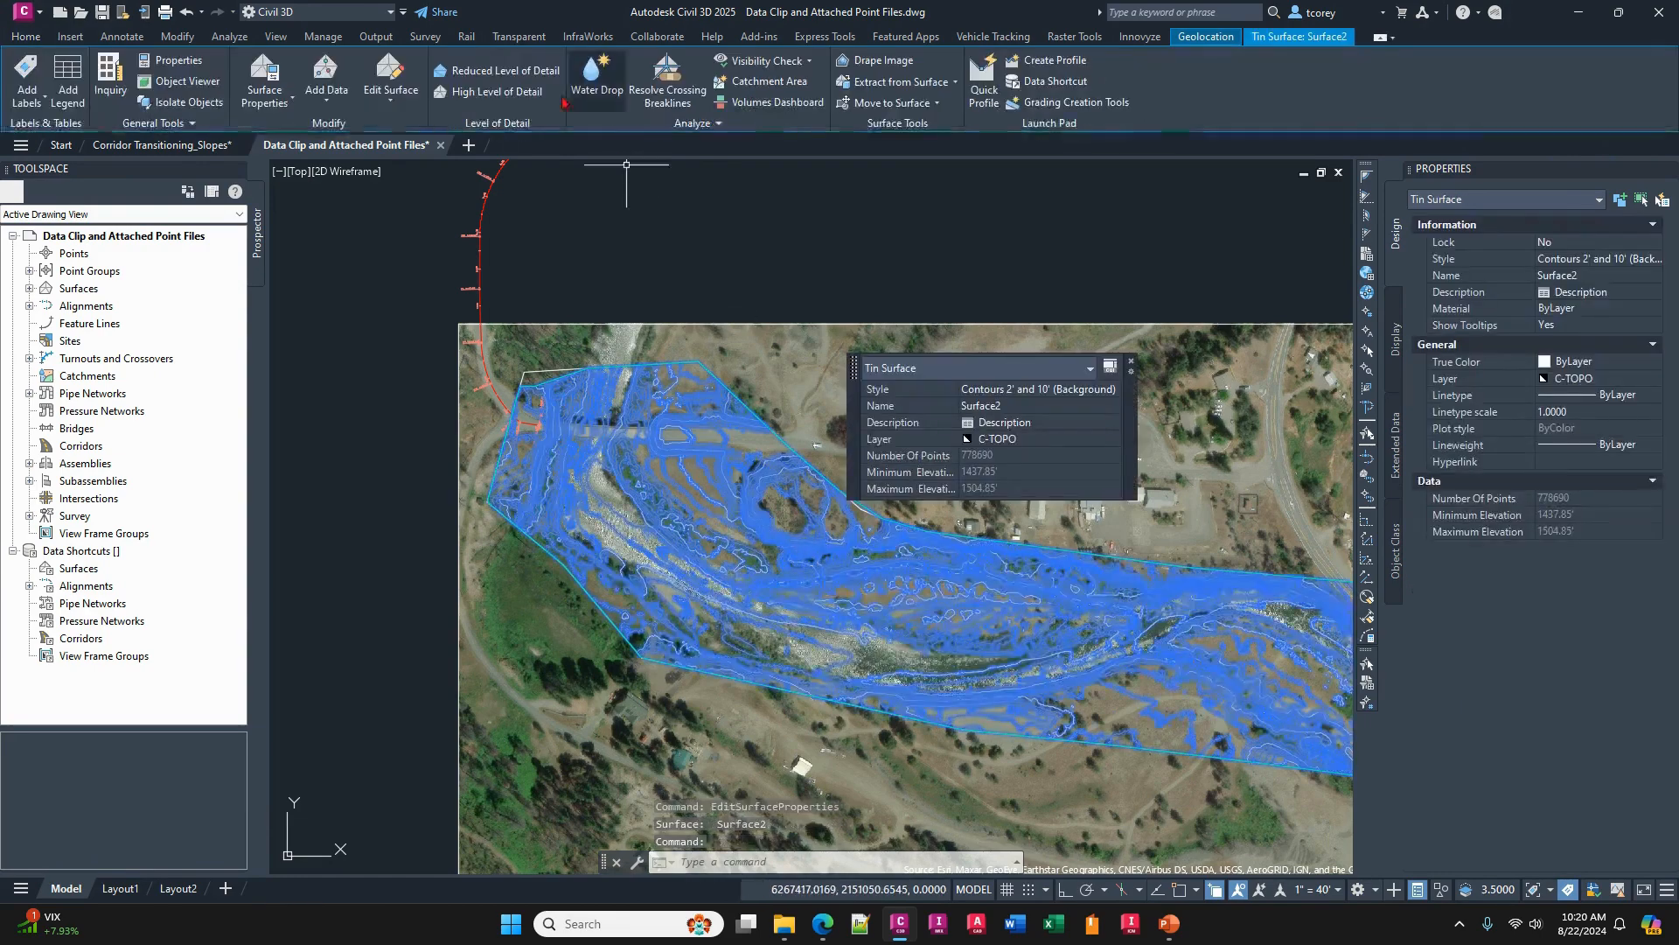
pyautogui.click(381, 104)
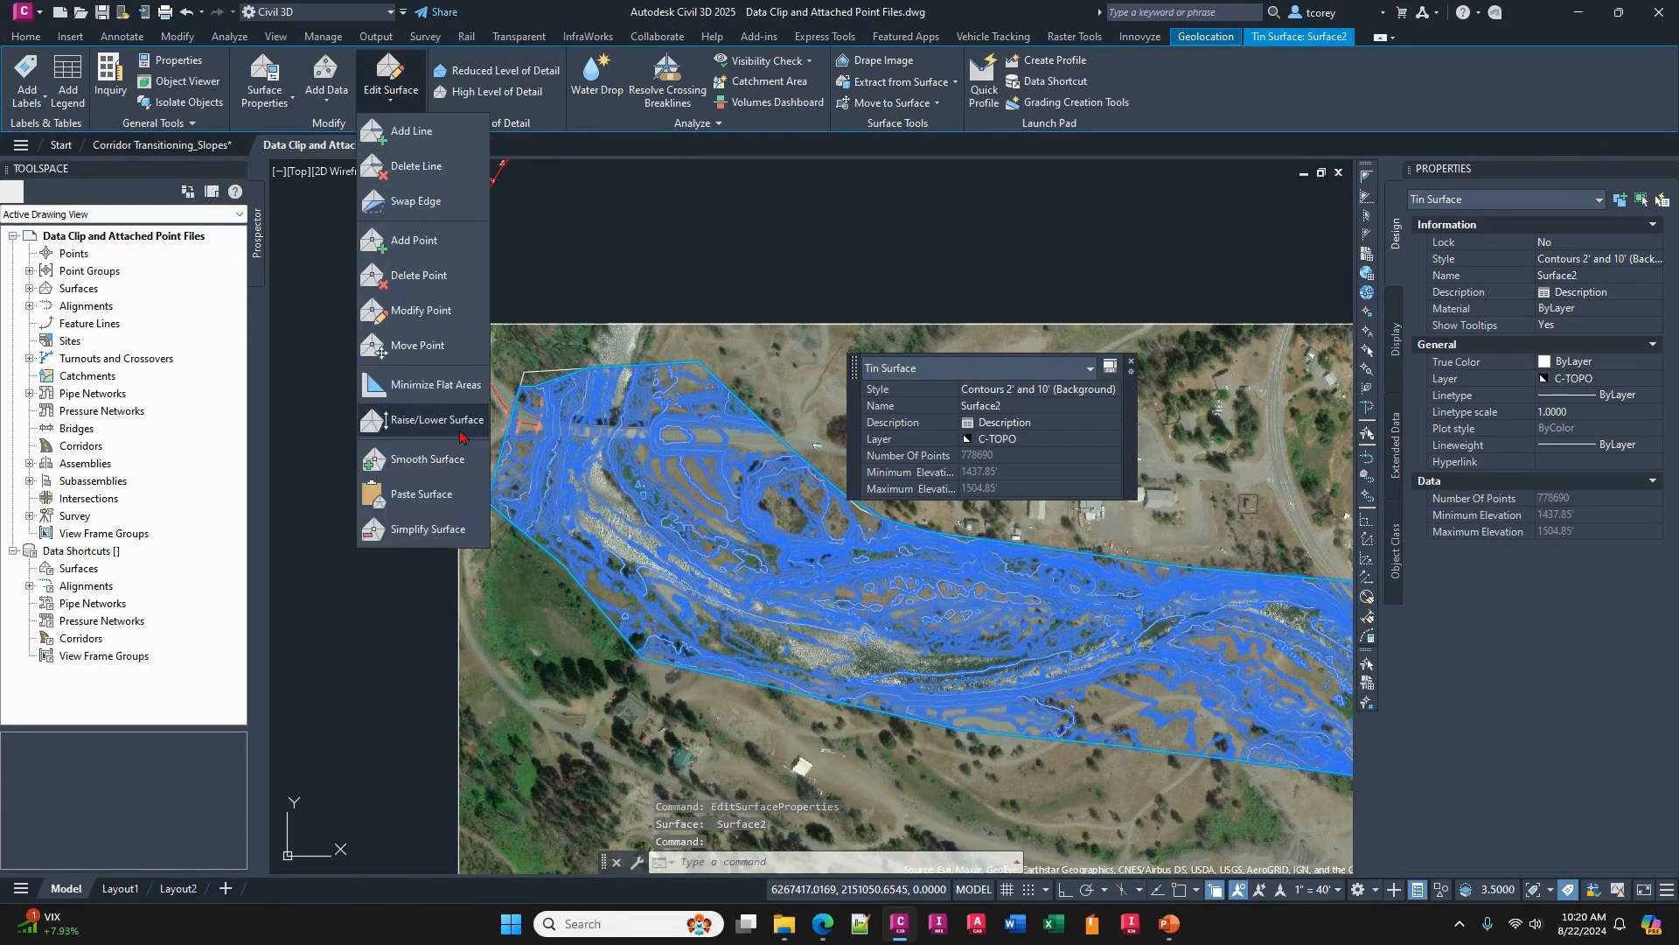
pyautogui.click(423, 529)
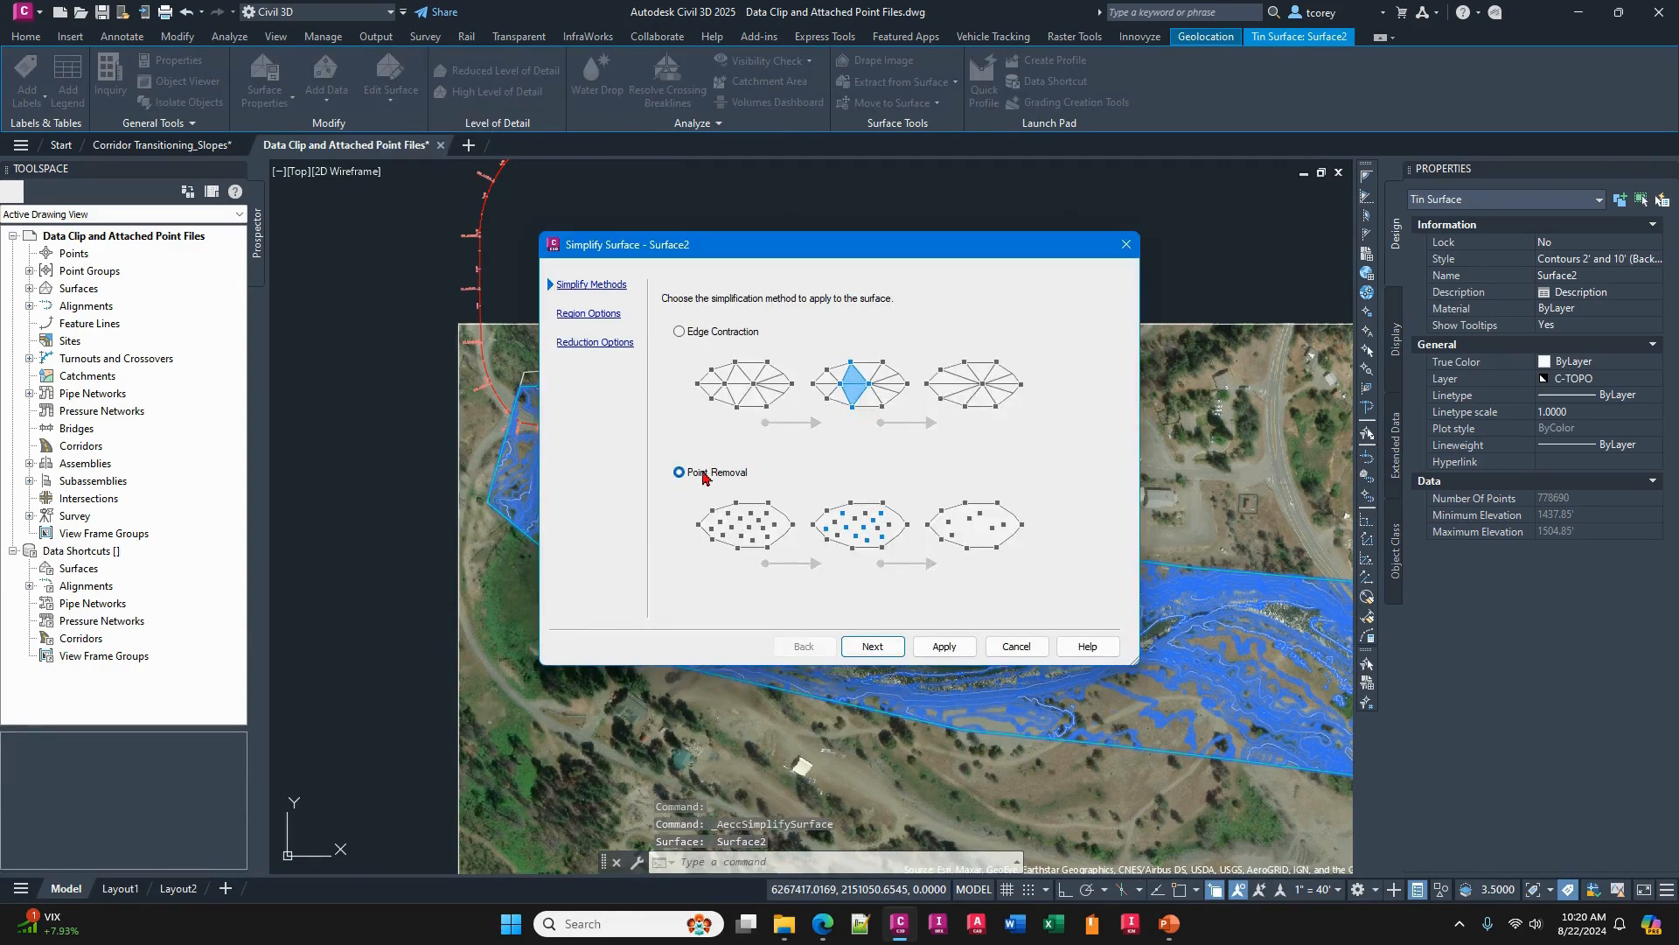
pyautogui.click(872, 647)
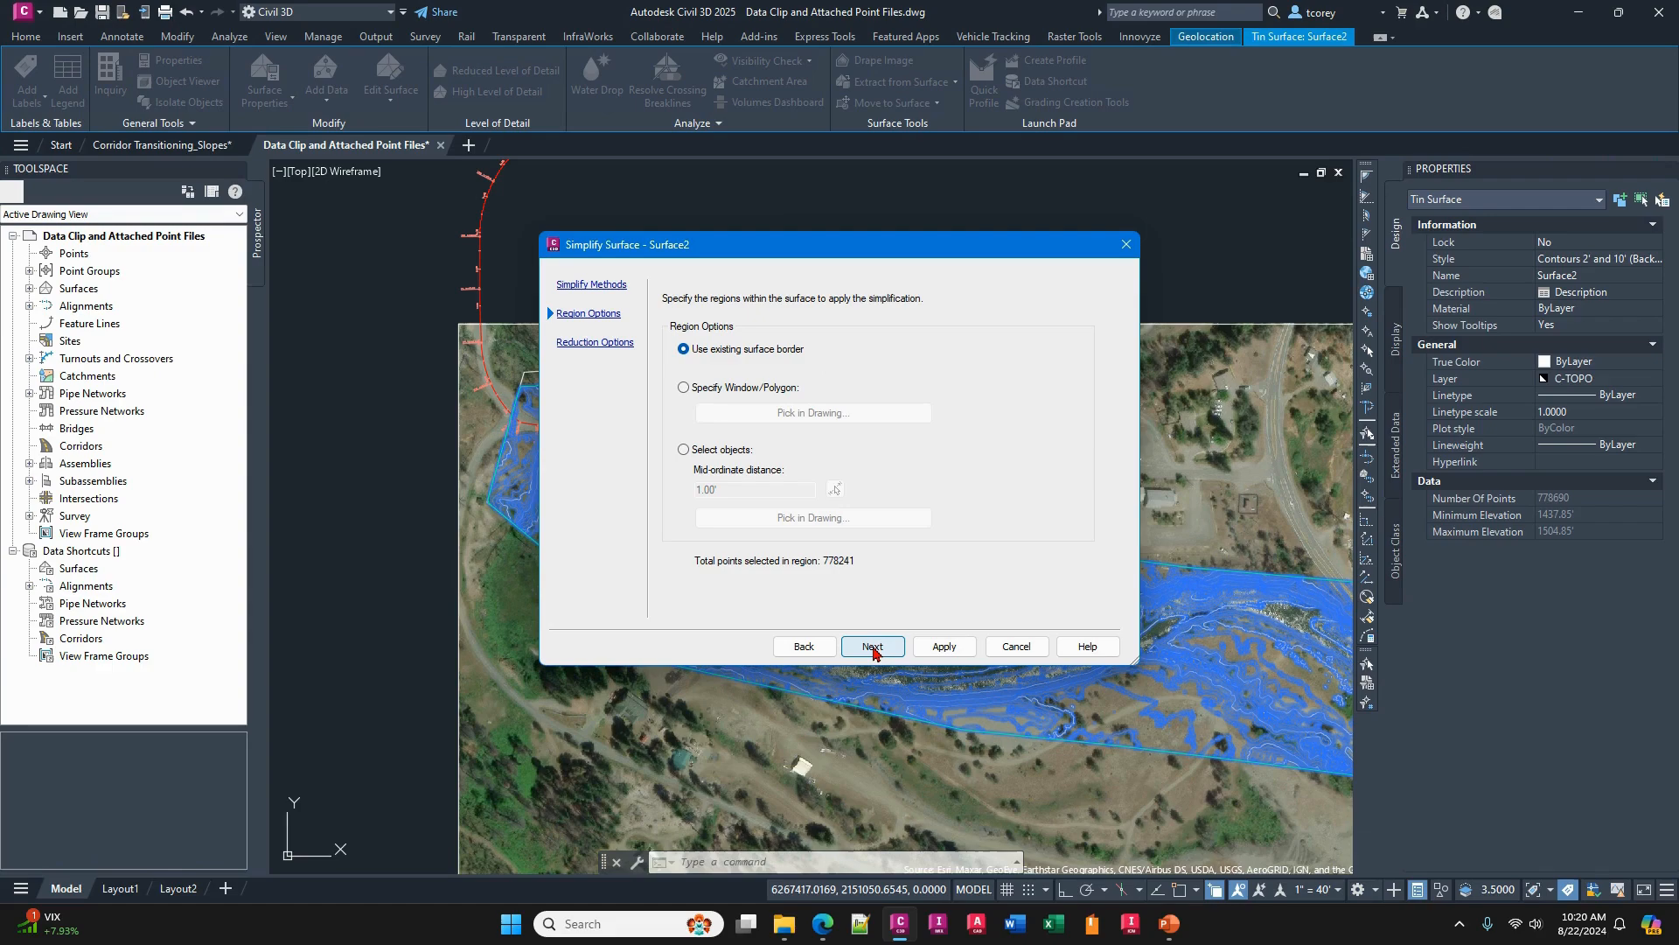
pyautogui.click(872, 646)
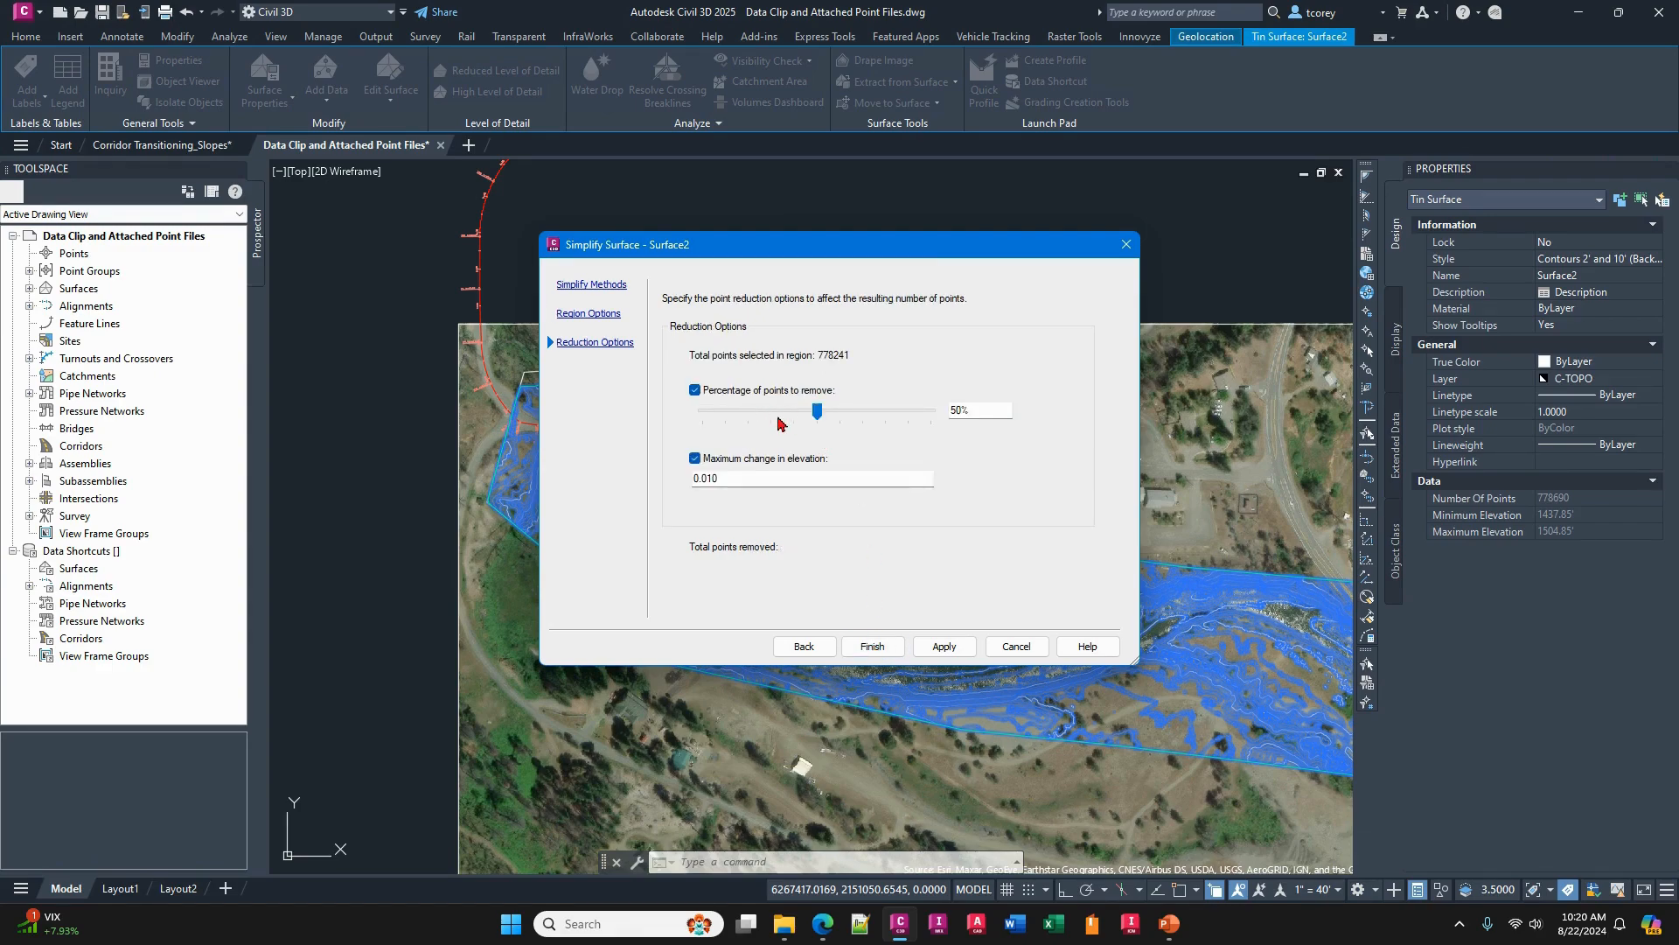
pyautogui.click(878, 424)
pyautogui.click(886, 425)
pyautogui.click(873, 648)
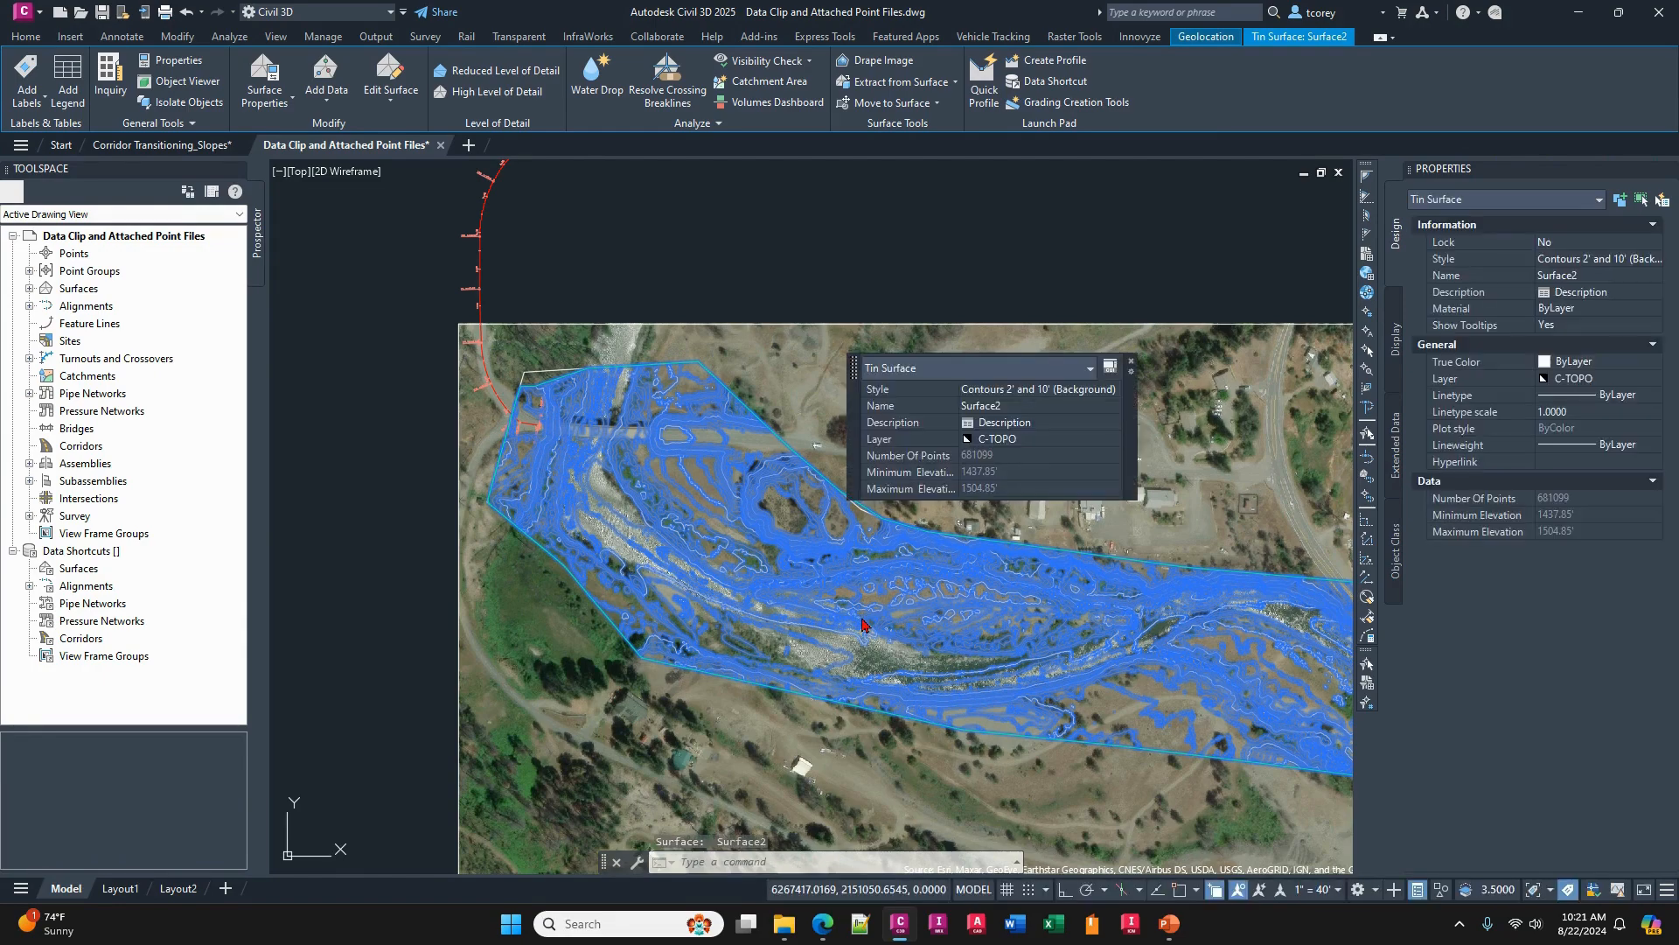
pyautogui.press('Escape')
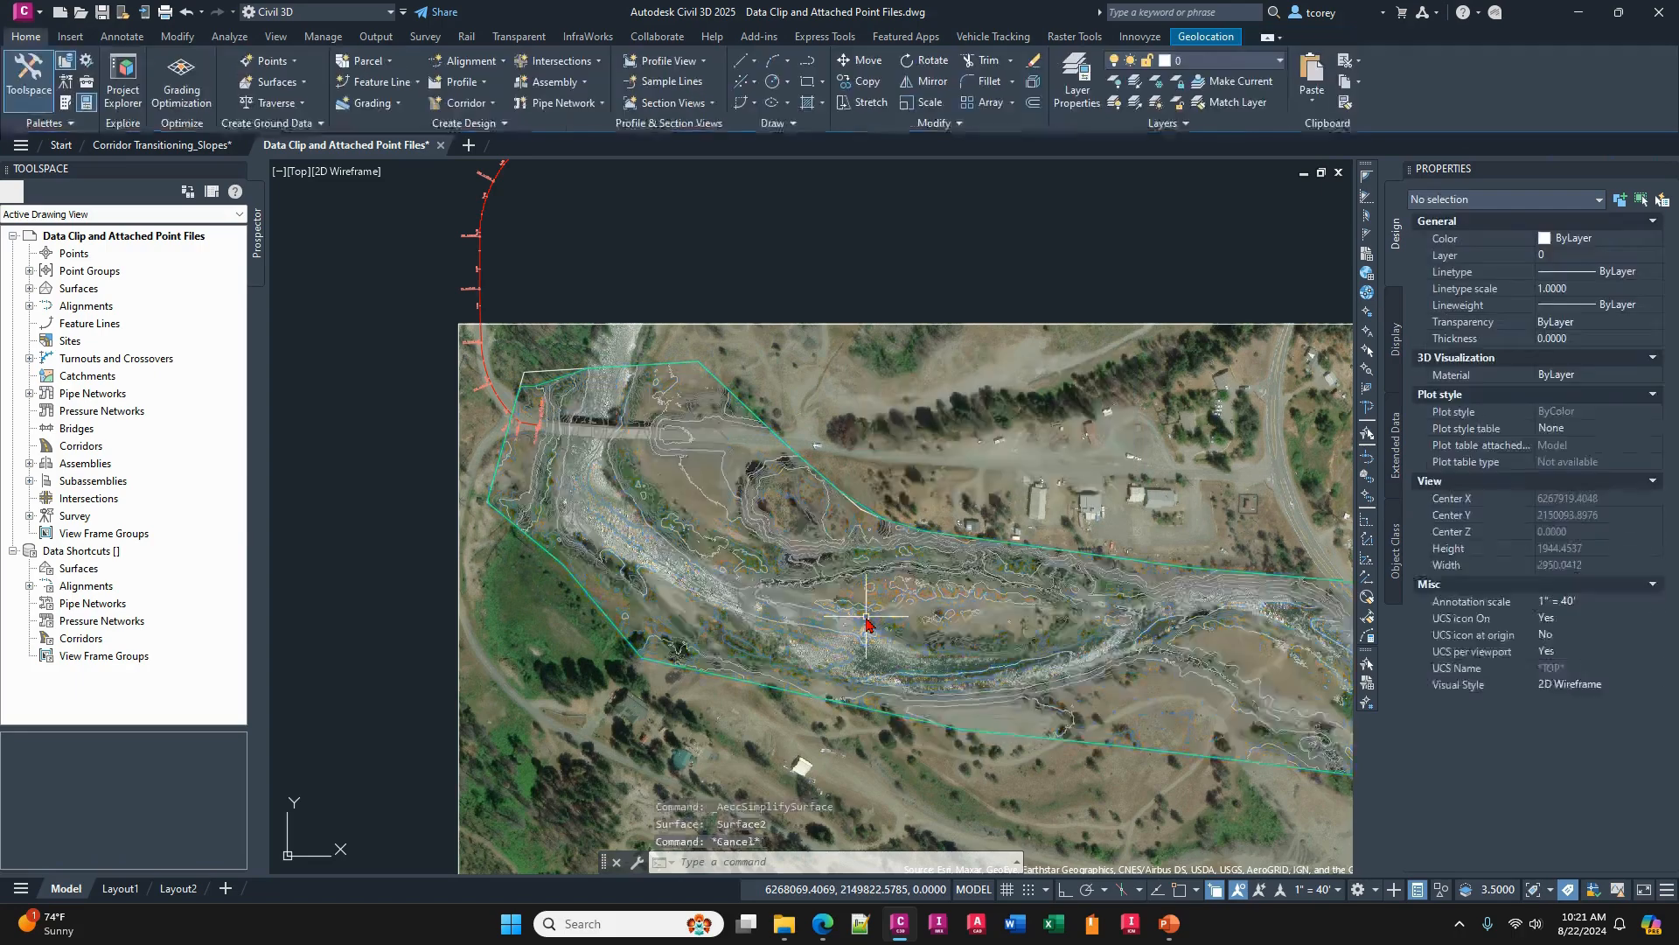
# - Check the simplified river surface's number of points in its surface properties, then close them without changes
pyautogui.click(849, 548)
pyautogui.rightClick(827, 574)
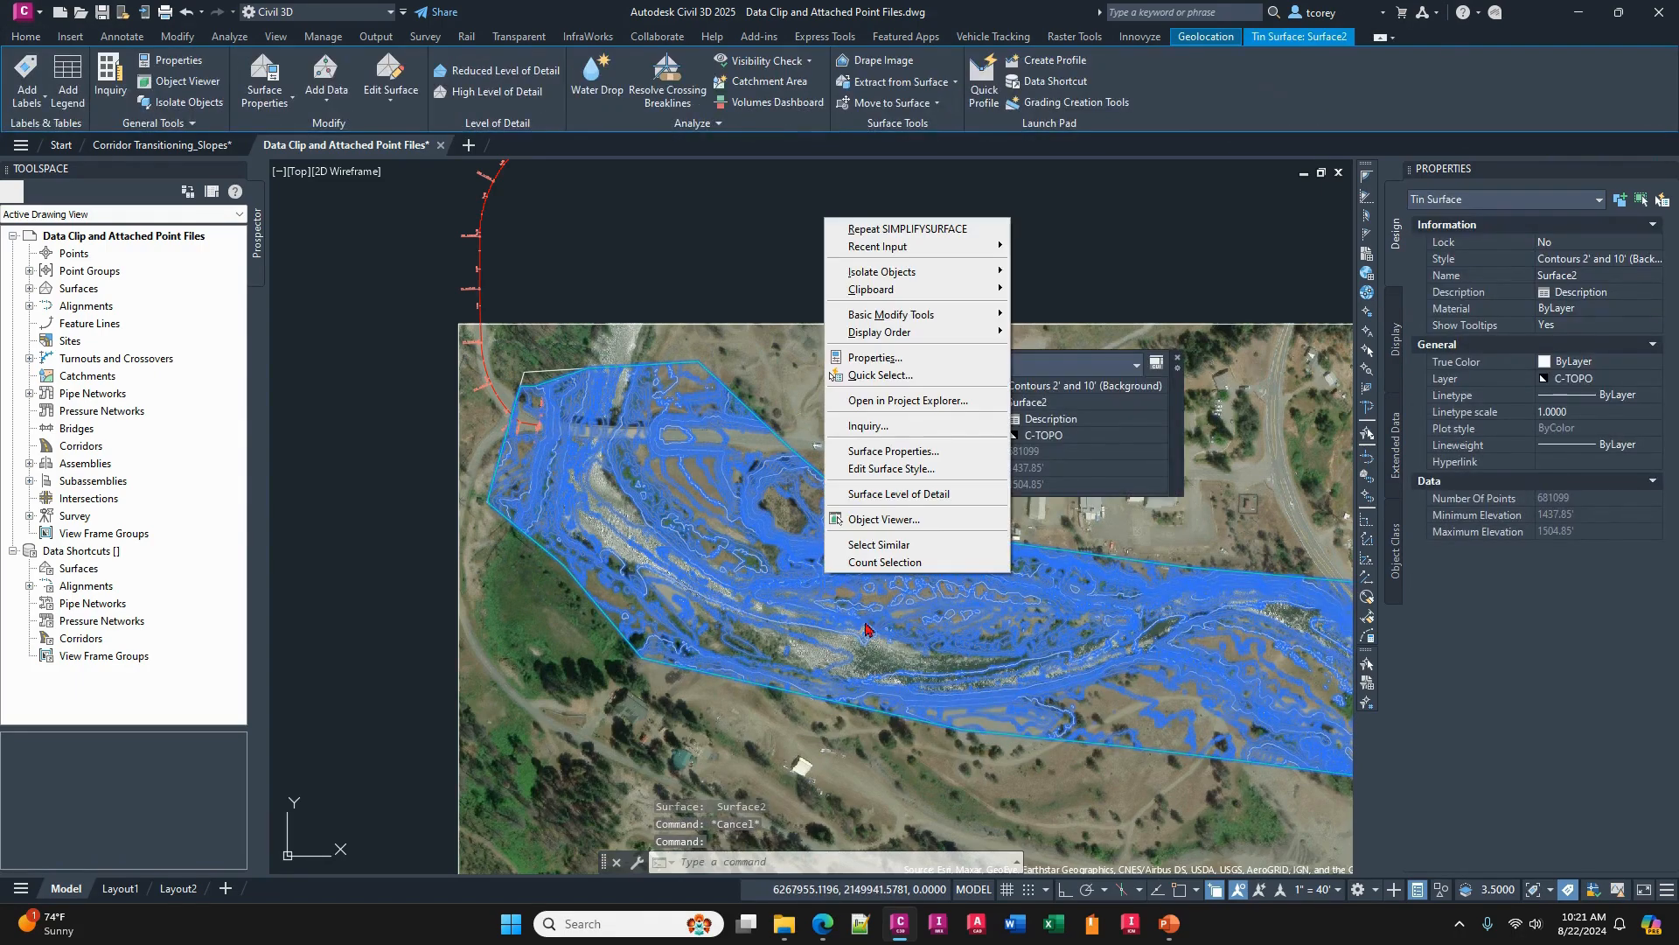
pyautogui.click(938, 459)
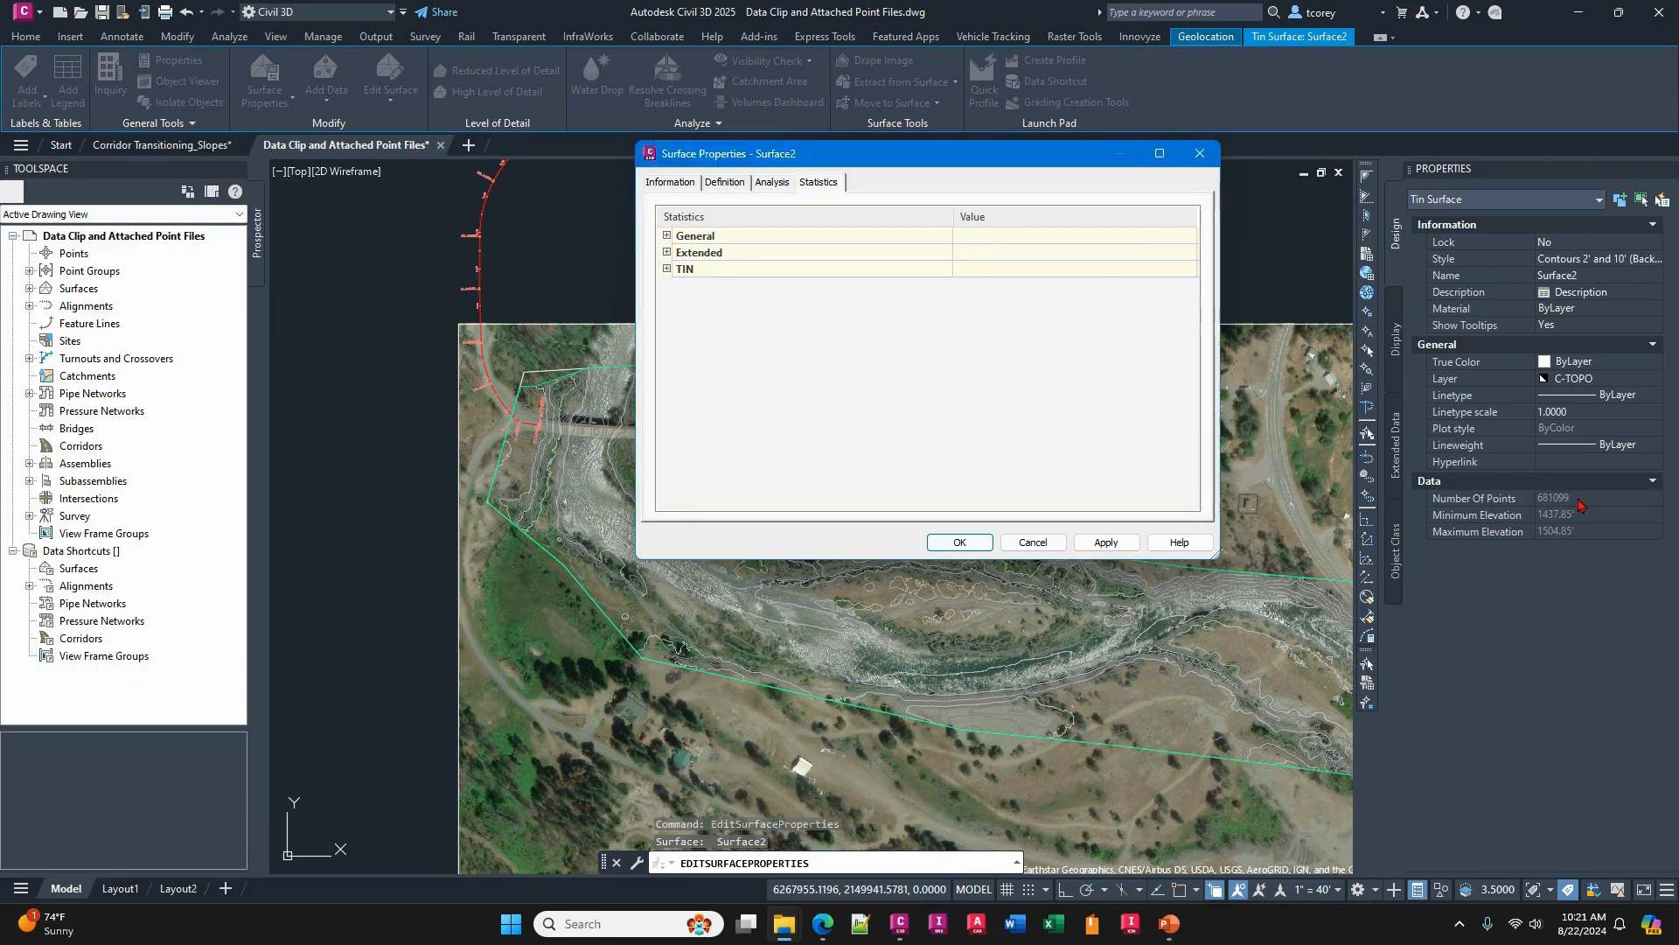
pyautogui.click(1033, 543)
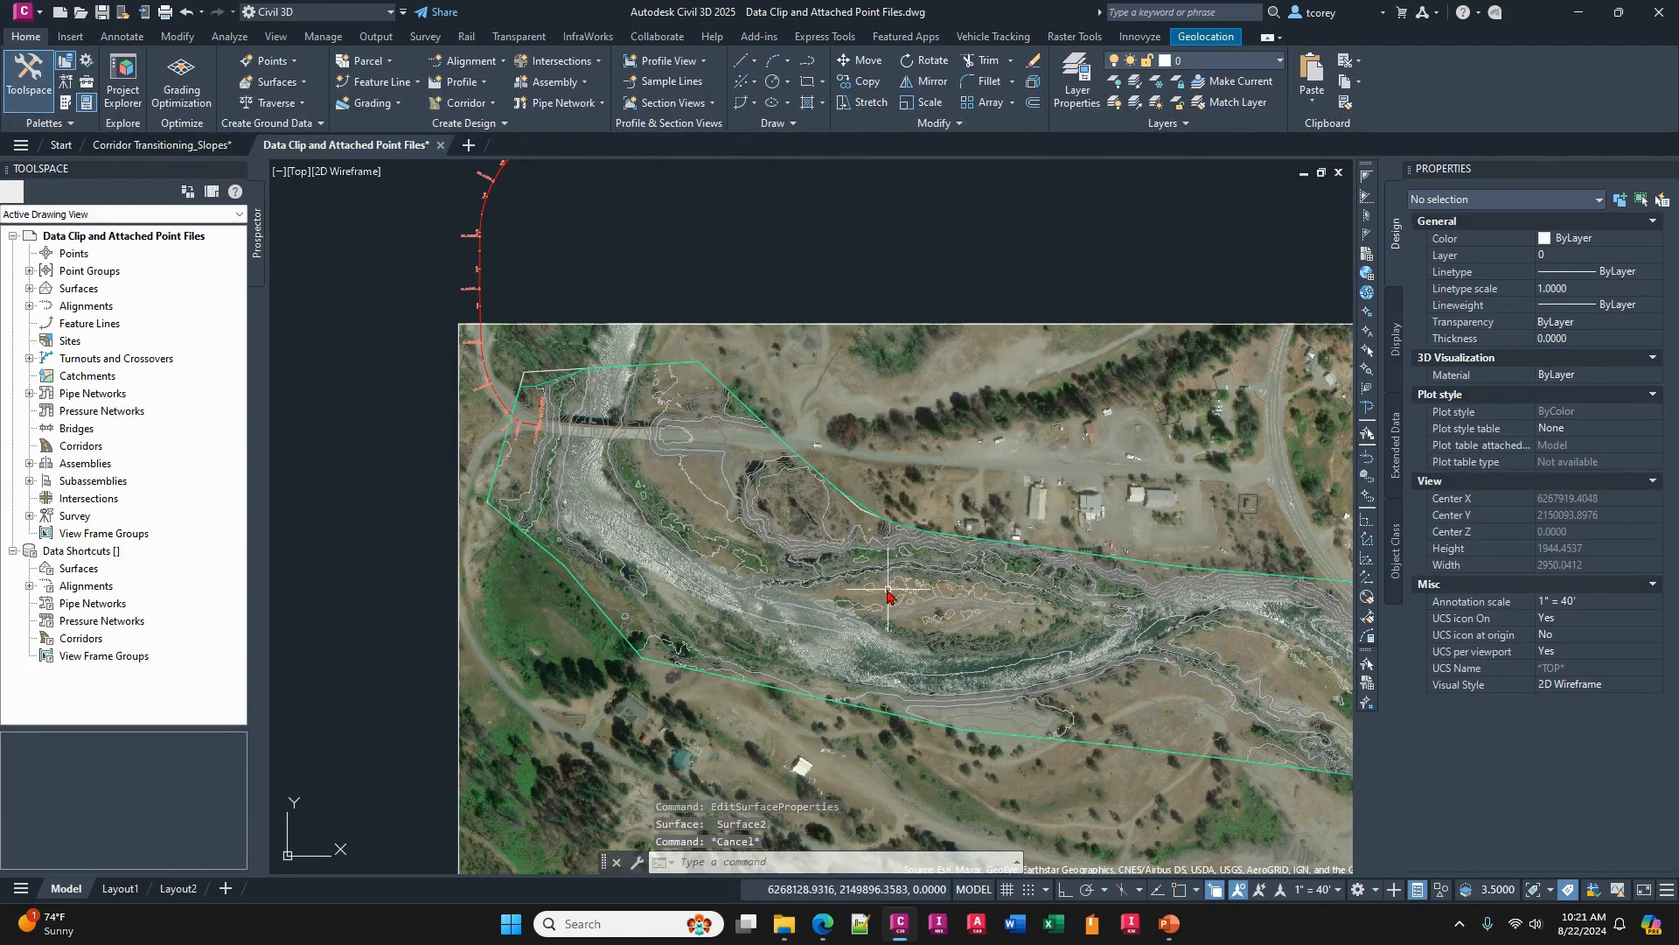
# - Review the Simplify Surface reduction options for Surface2, especially the maximum change in elevation, without applying another simplification
pyautogui.click(827, 508)
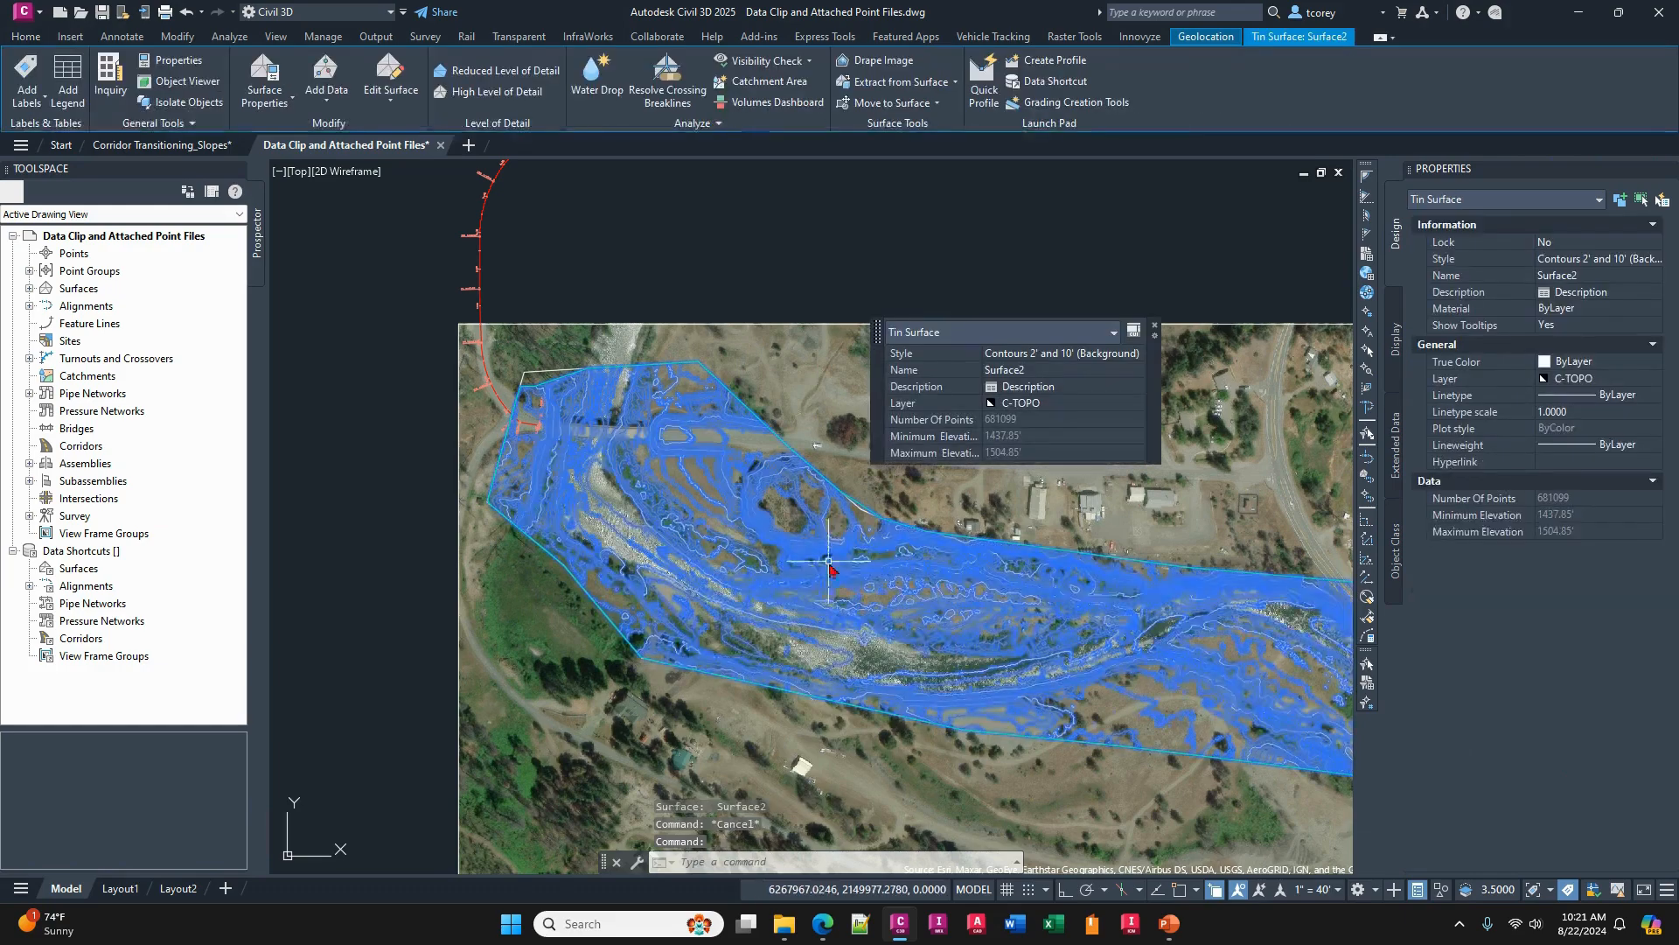
pyautogui.click(390, 94)
pyautogui.click(425, 535)
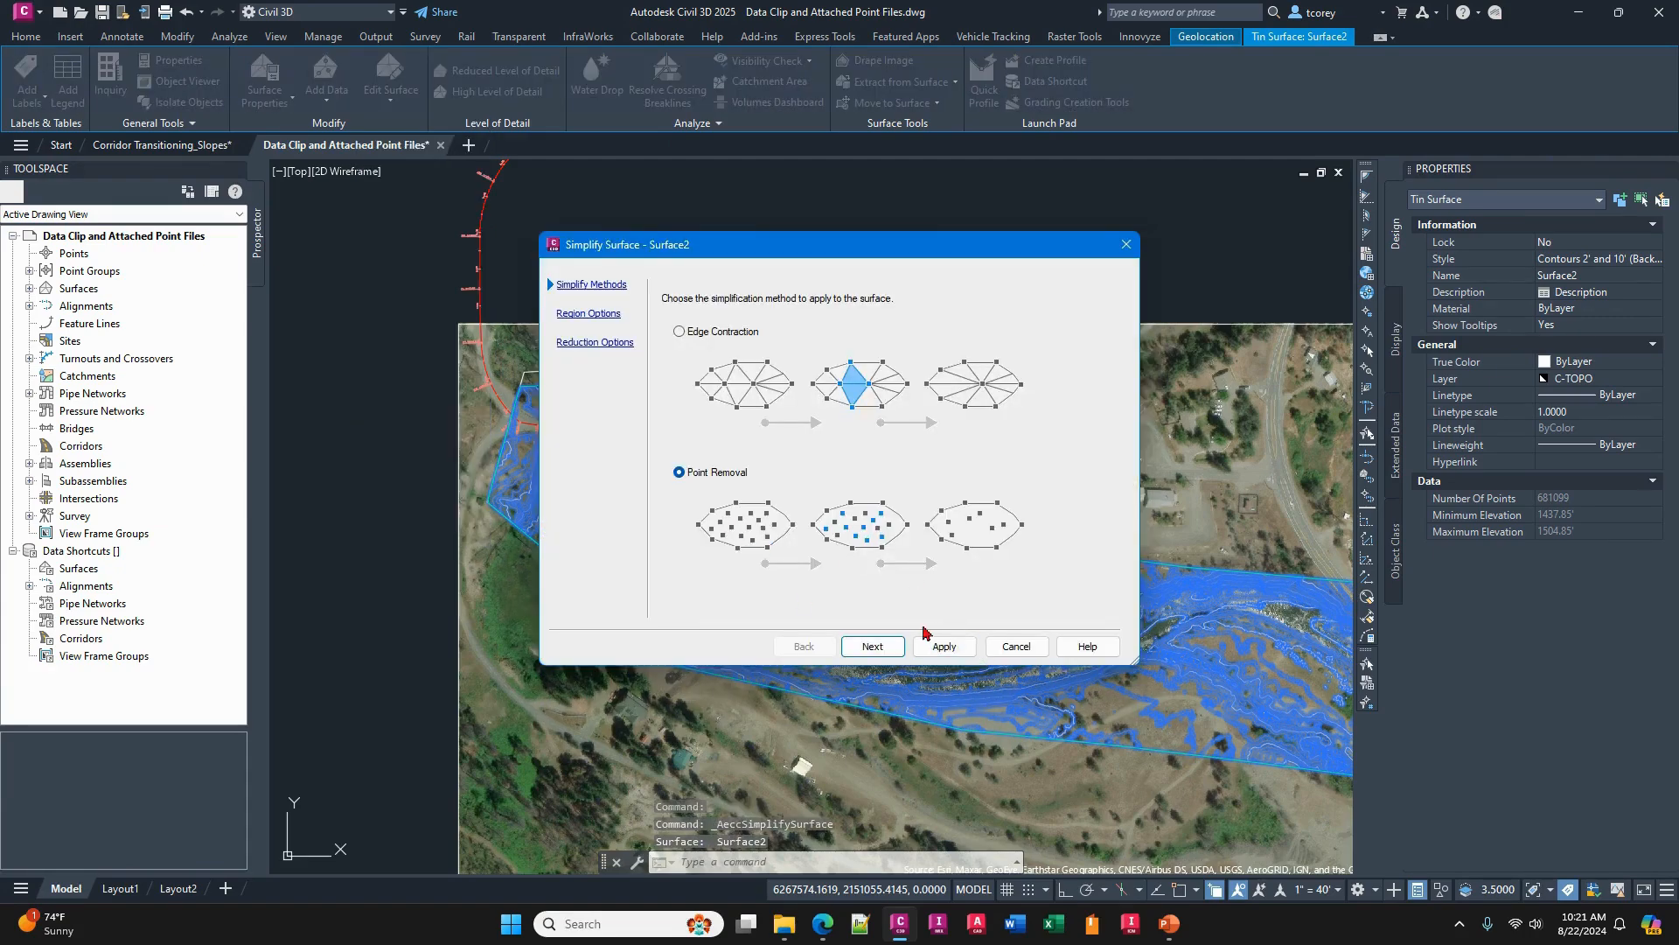
pyautogui.click(872, 646)
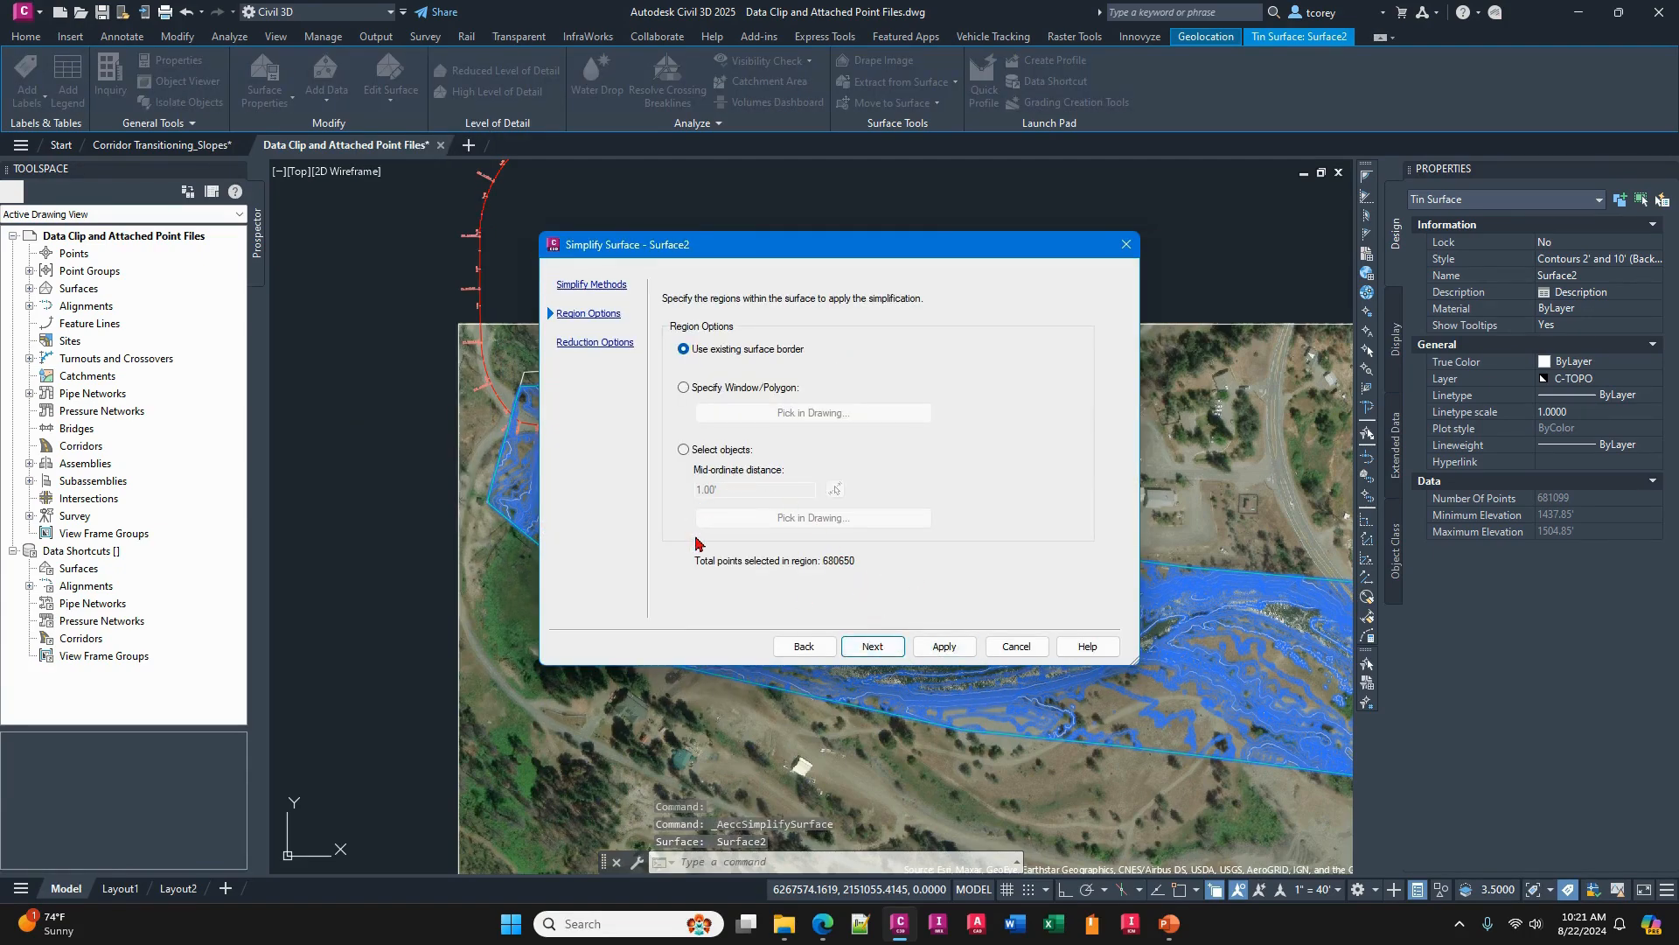
pyautogui.click(872, 645)
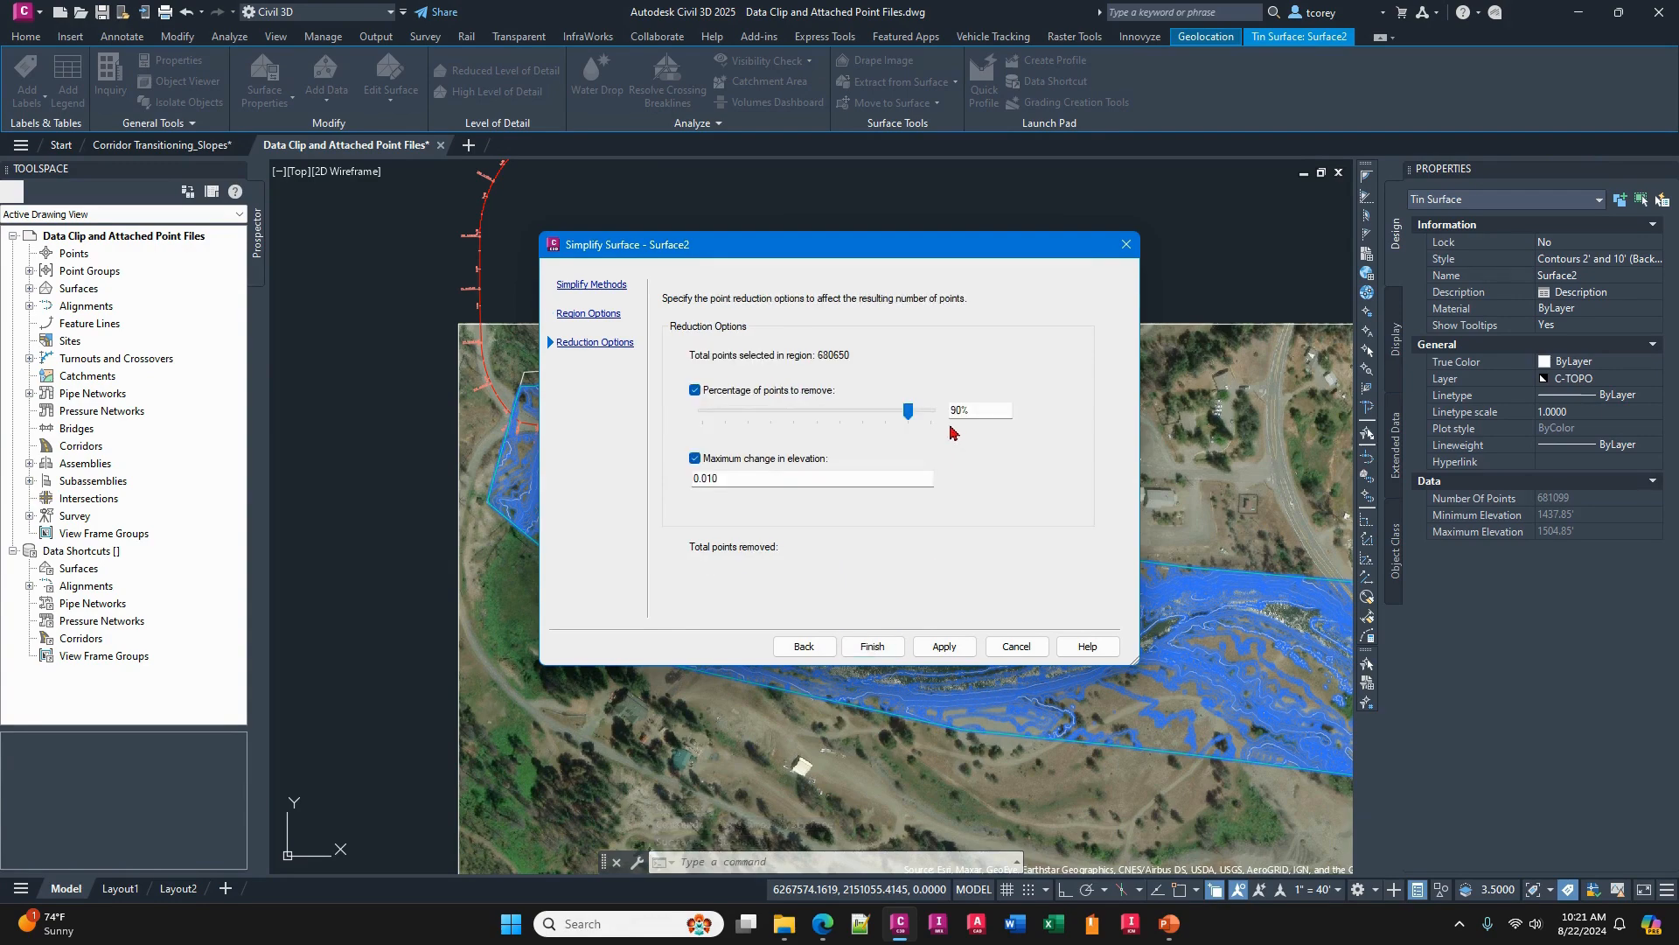
pyautogui.moveTo(759, 477); pyautogui.dragTo(697, 478)
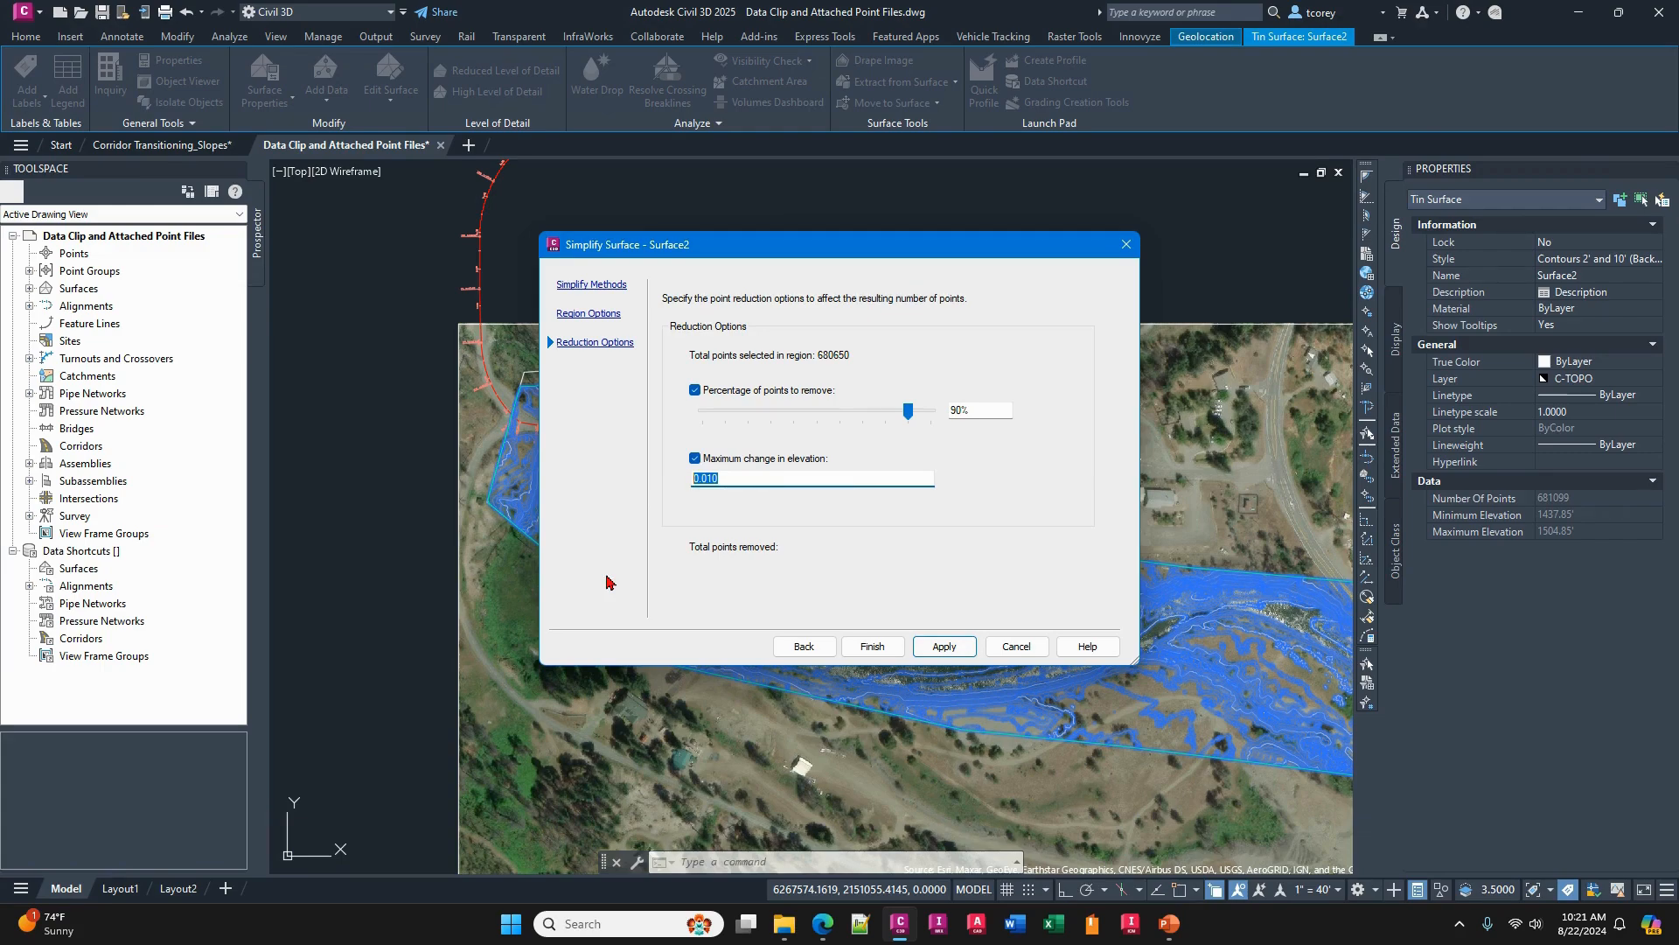
pyautogui.click(1016, 646)
pyautogui.press('Escape')
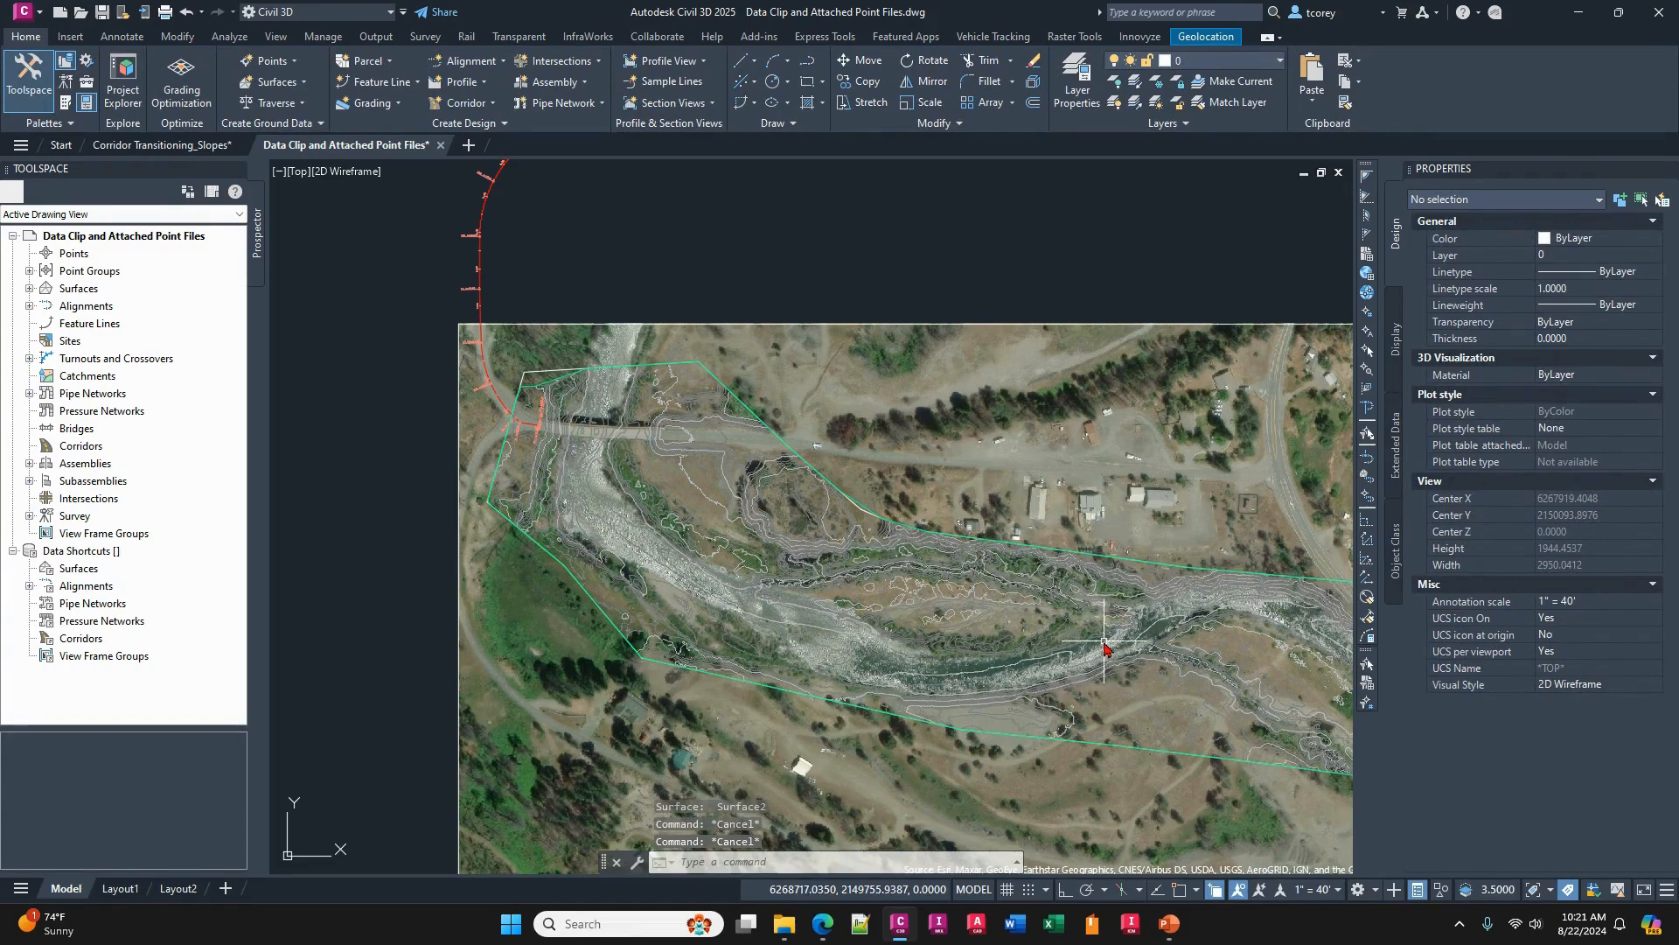
pyautogui.hotkey('alt', 'Tab')
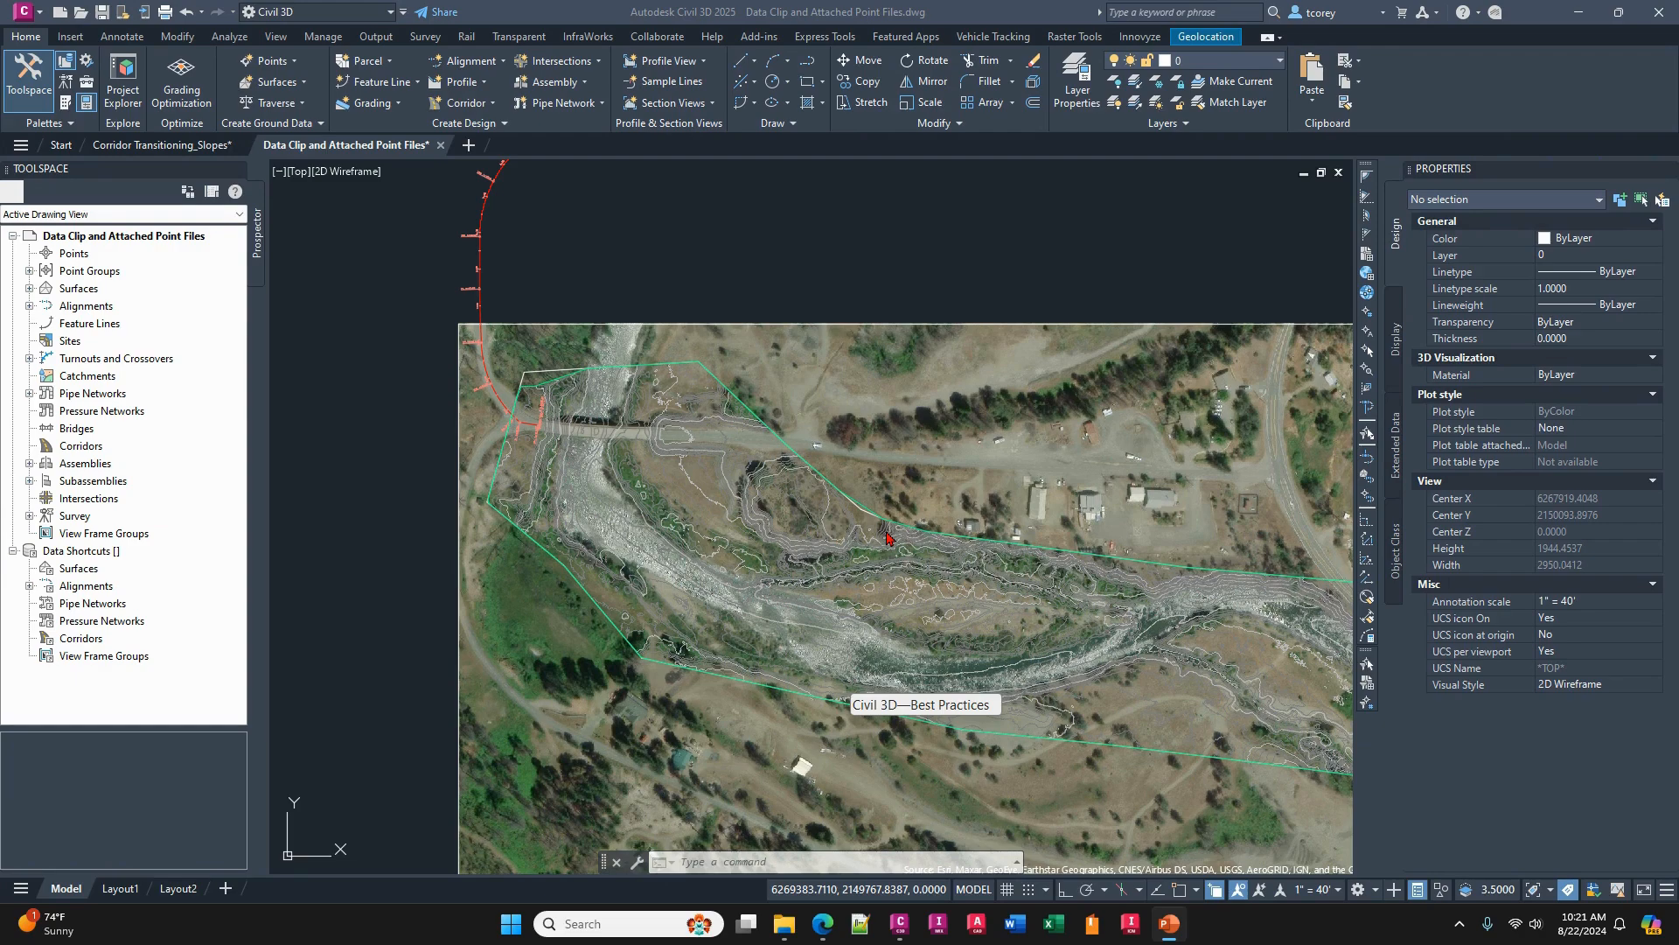
pyautogui.moveTo(986, 626)
pyautogui.mouseDown(button='middle')
pyautogui.moveTo(977, 603)
pyautogui.moveTo(847, 542)
pyautogui.mouseUp(button='middle')
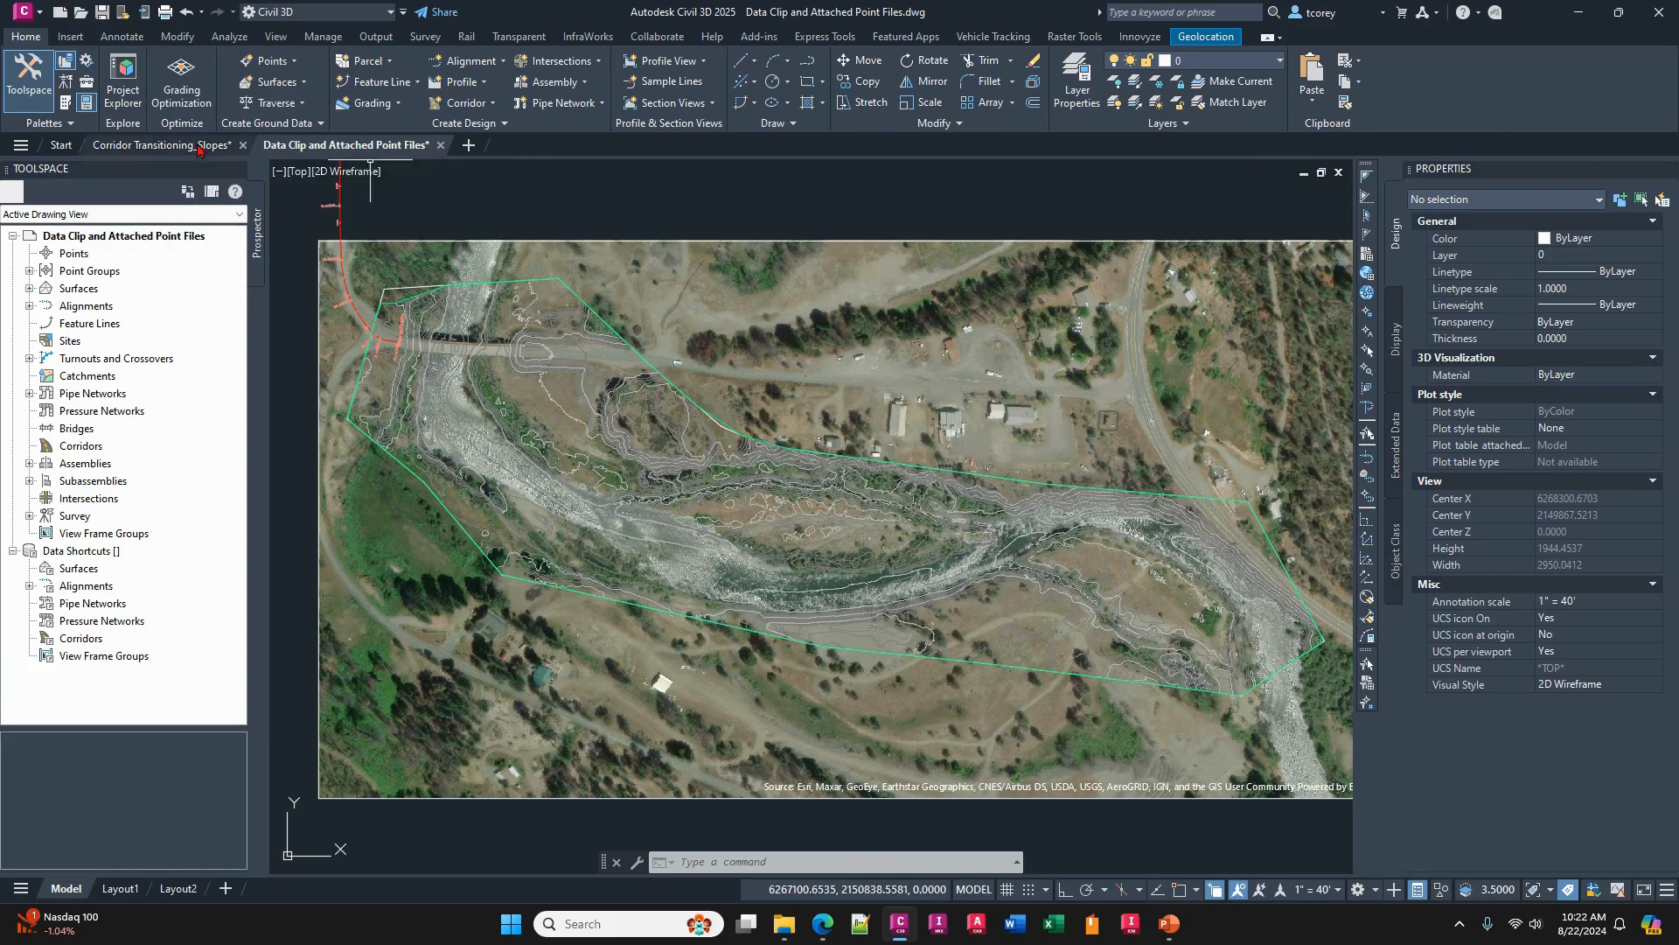
# - Open the recent drawing Corridor Transitioning, leaving the two other drawings open
pyautogui.click(59, 147)
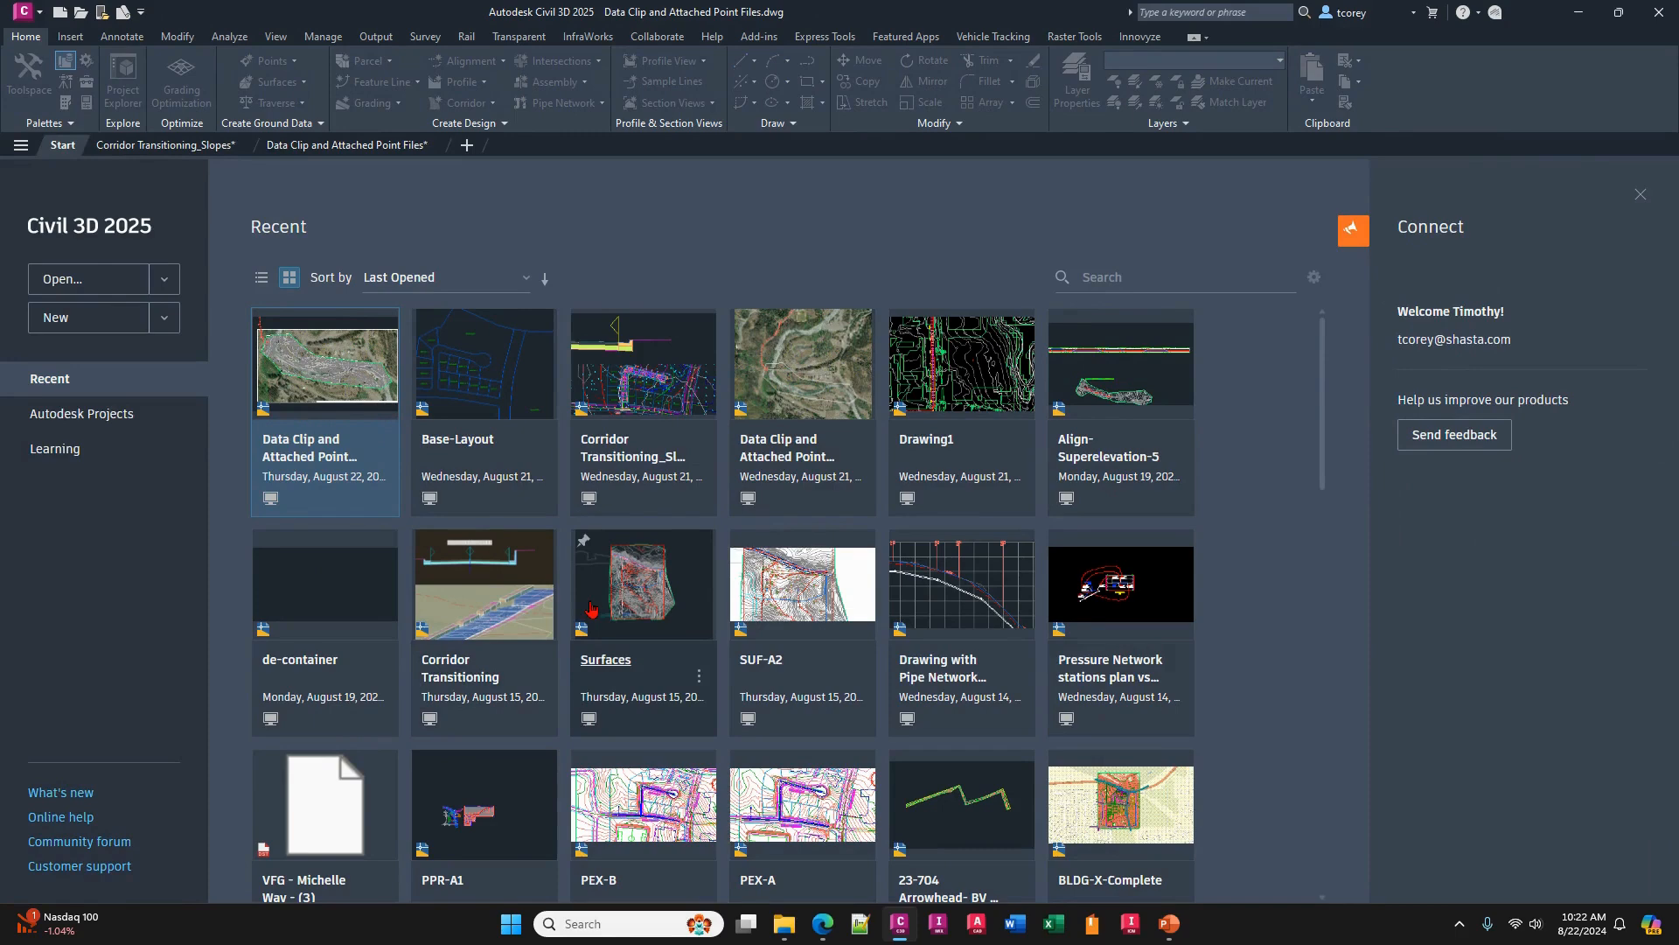
pyautogui.click(458, 621)
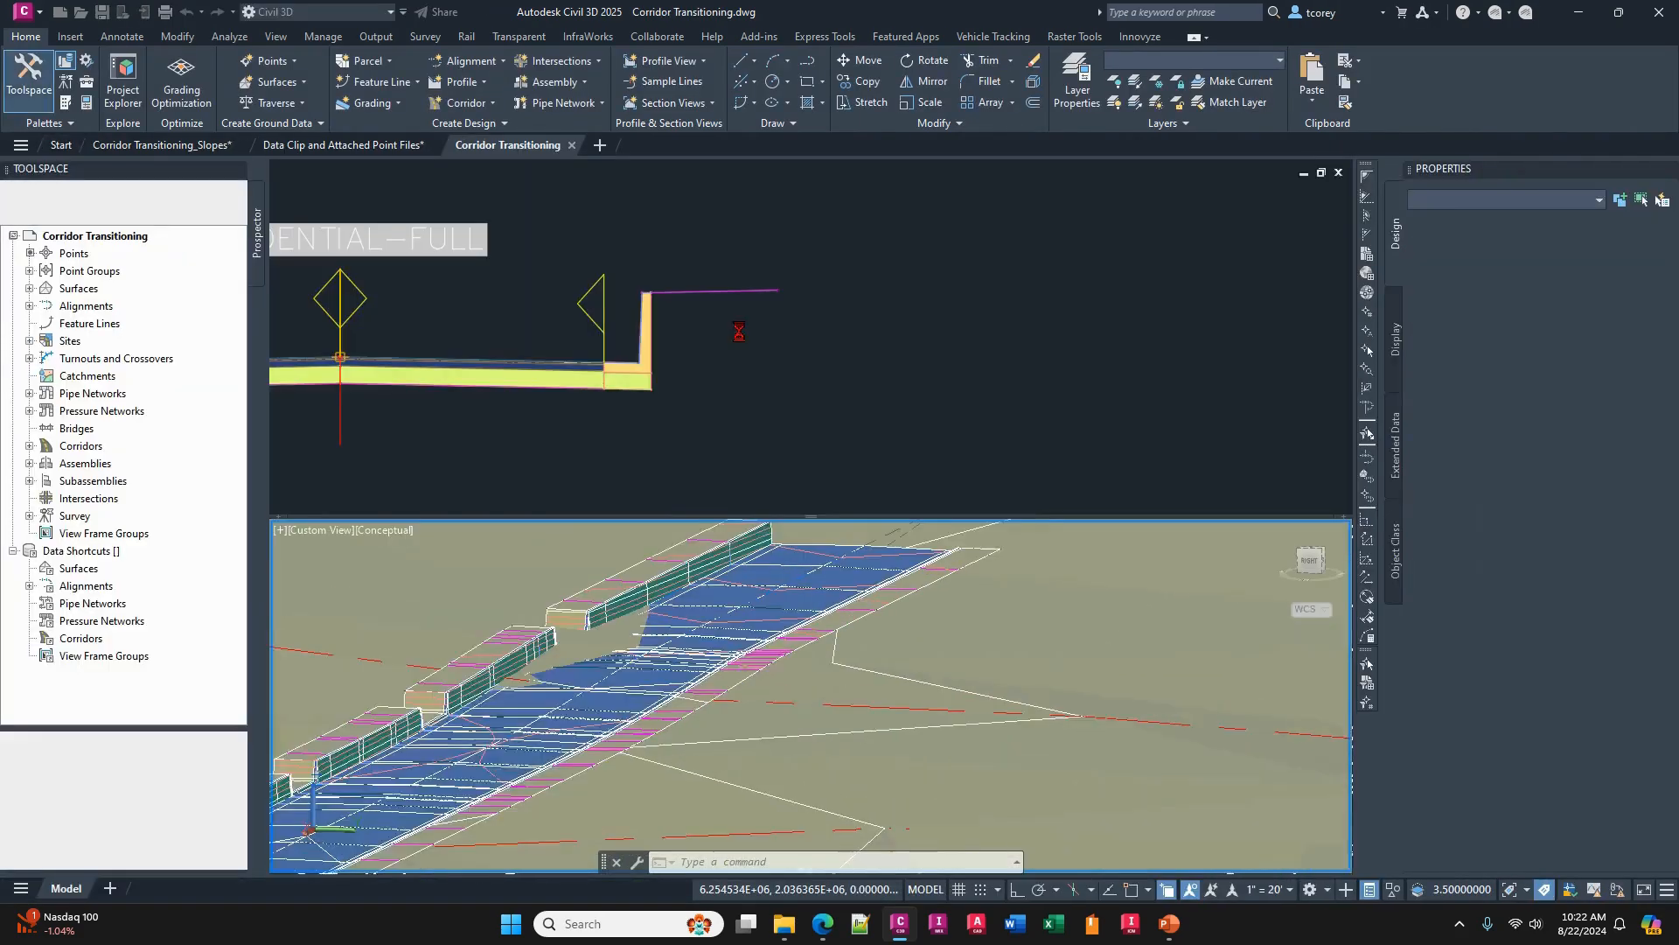
pyautogui.click(773, 479)
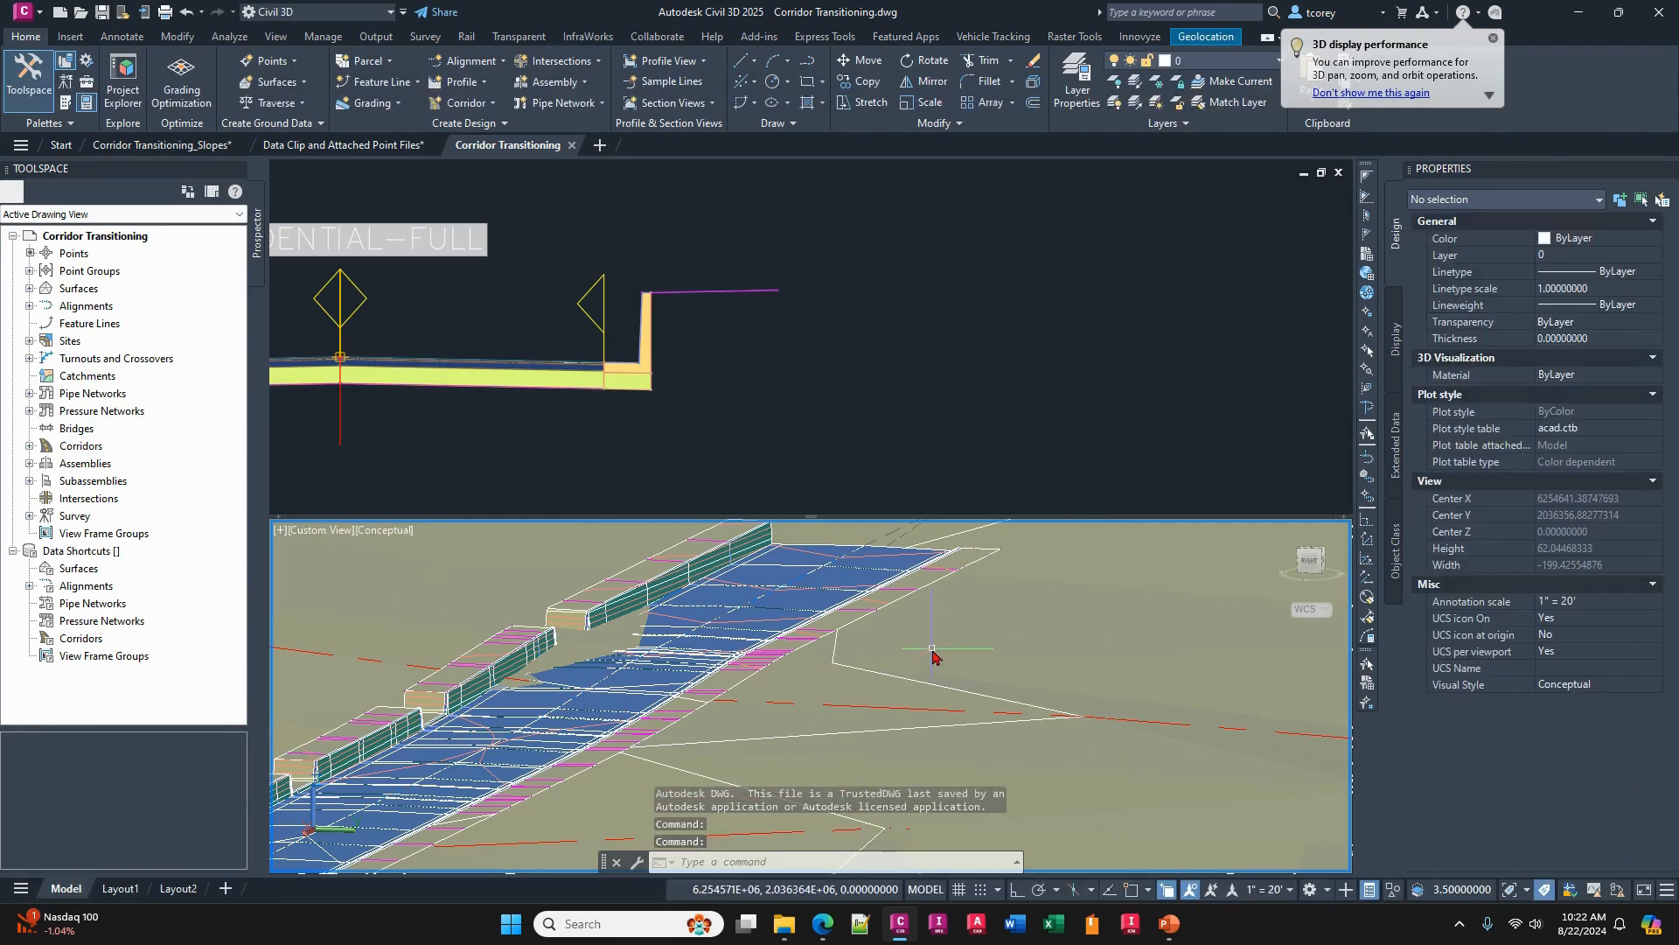
# - Set the 3D corridor viewport to the World plan view with the PLAN command
pyautogui.write('plan')
pyautogui.press('Return')
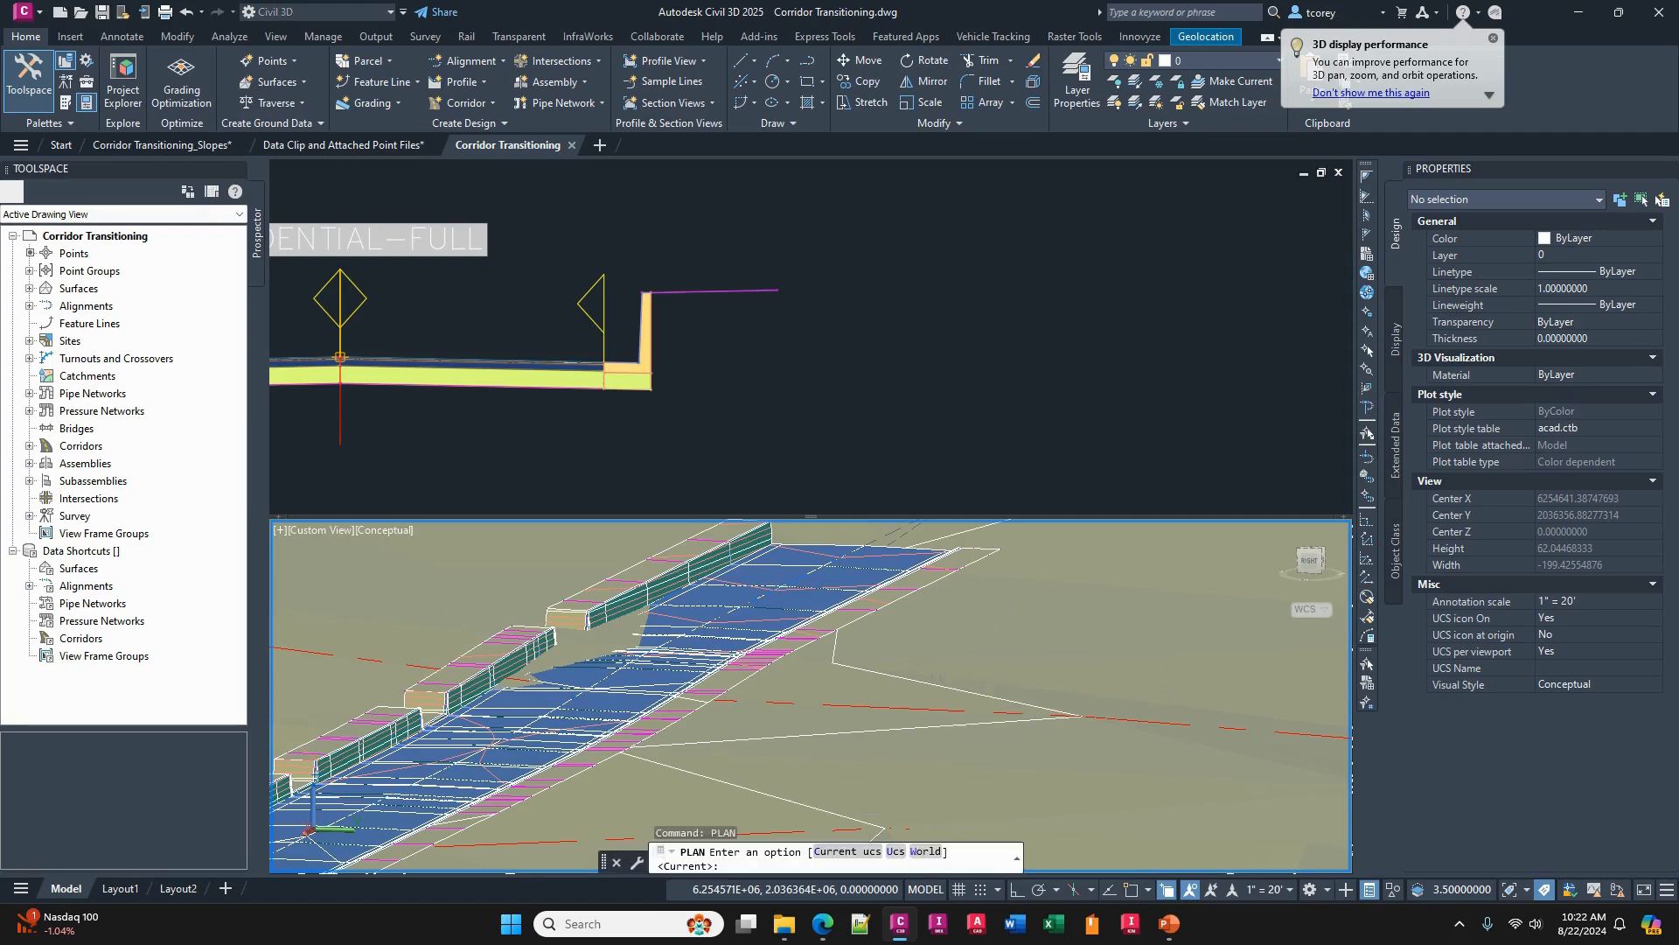
pyautogui.write('w')
pyautogui.press('Return')
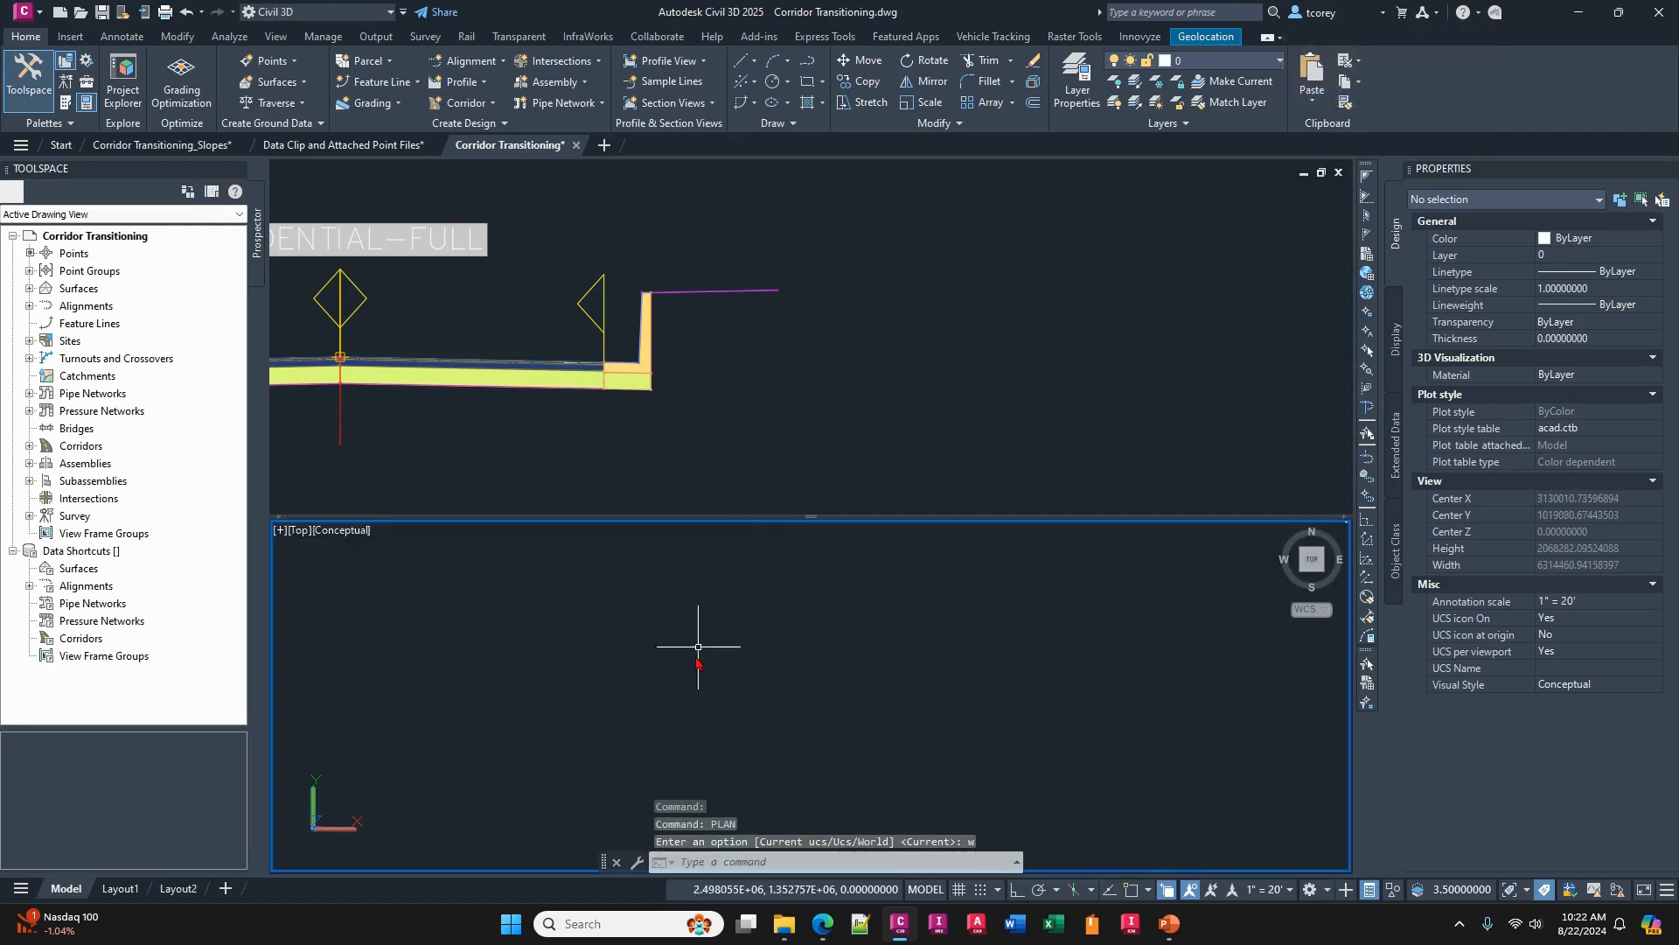
pyautogui.scroll(-4, 675, 675)
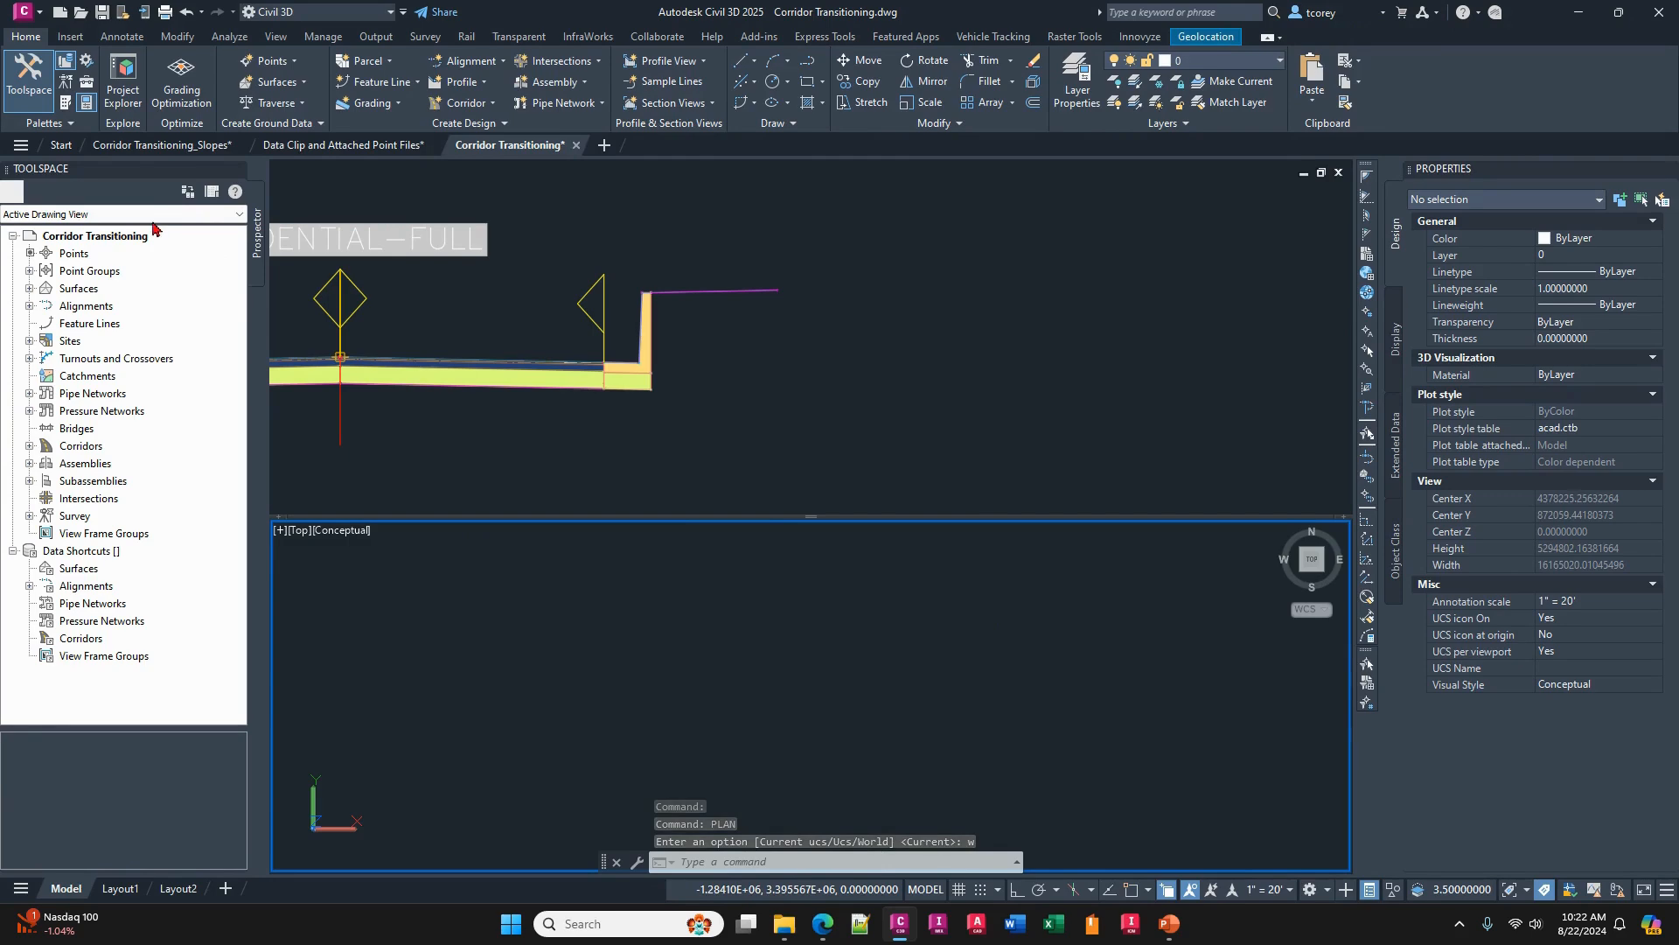
# - Zoom the plan viewport to the surface Jeffries Surface - (5) and change its visual style from Conceptual to 2D Wireframe
pyautogui.click(79, 288)
pyautogui.click(29, 289)
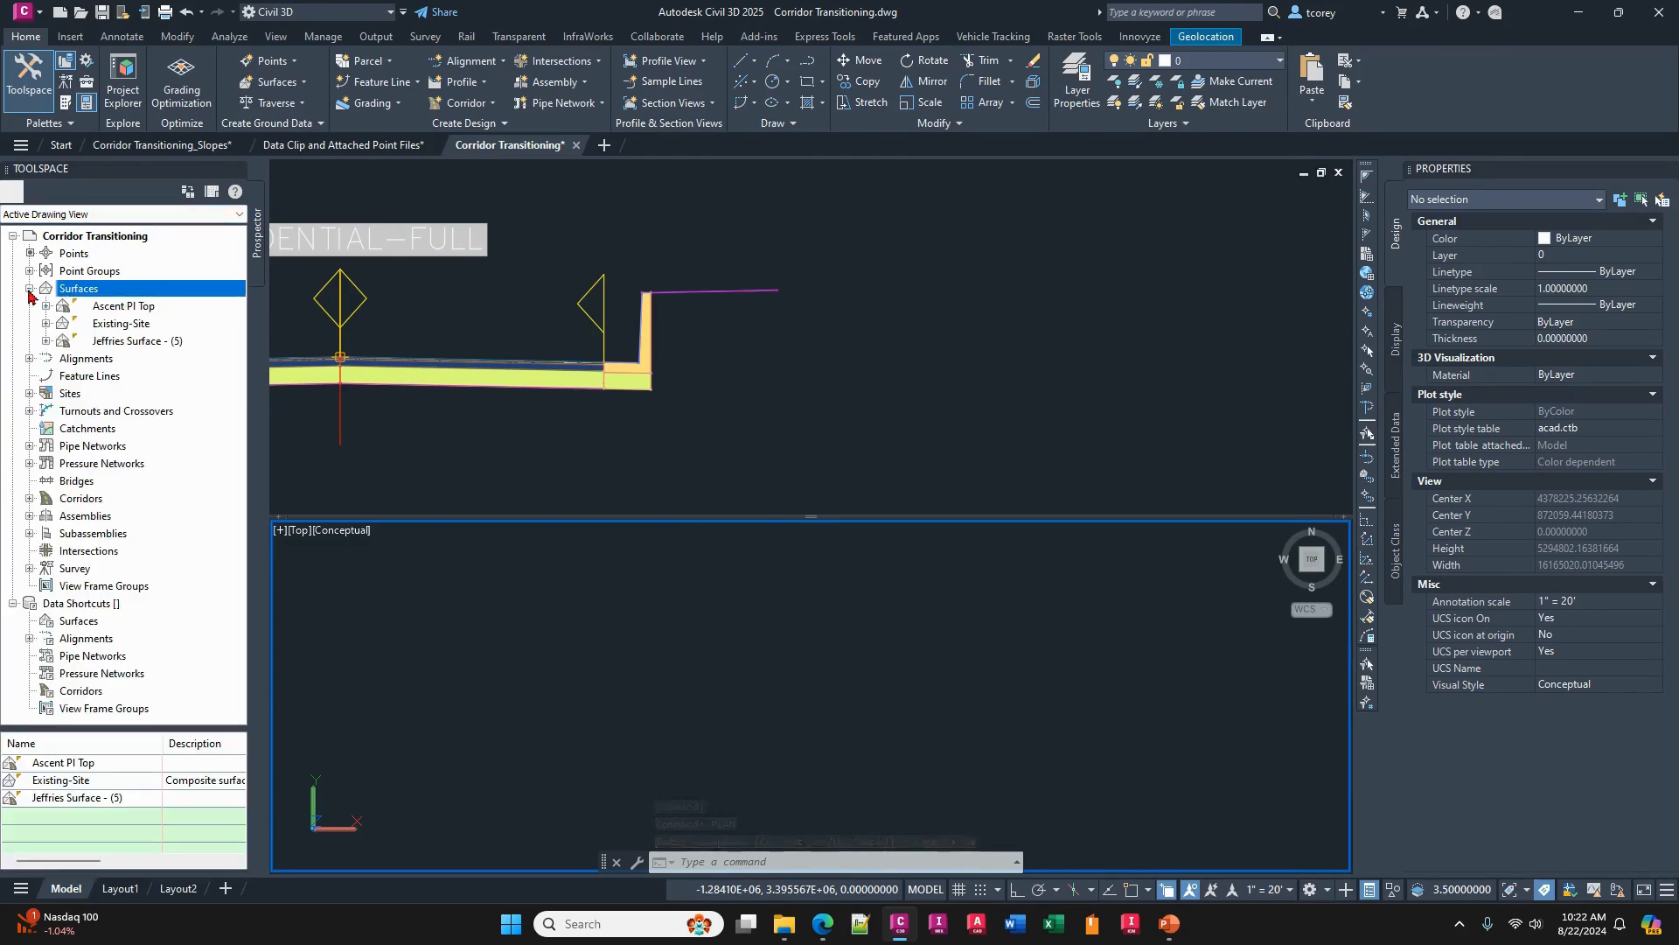
pyautogui.rightClick(124, 340)
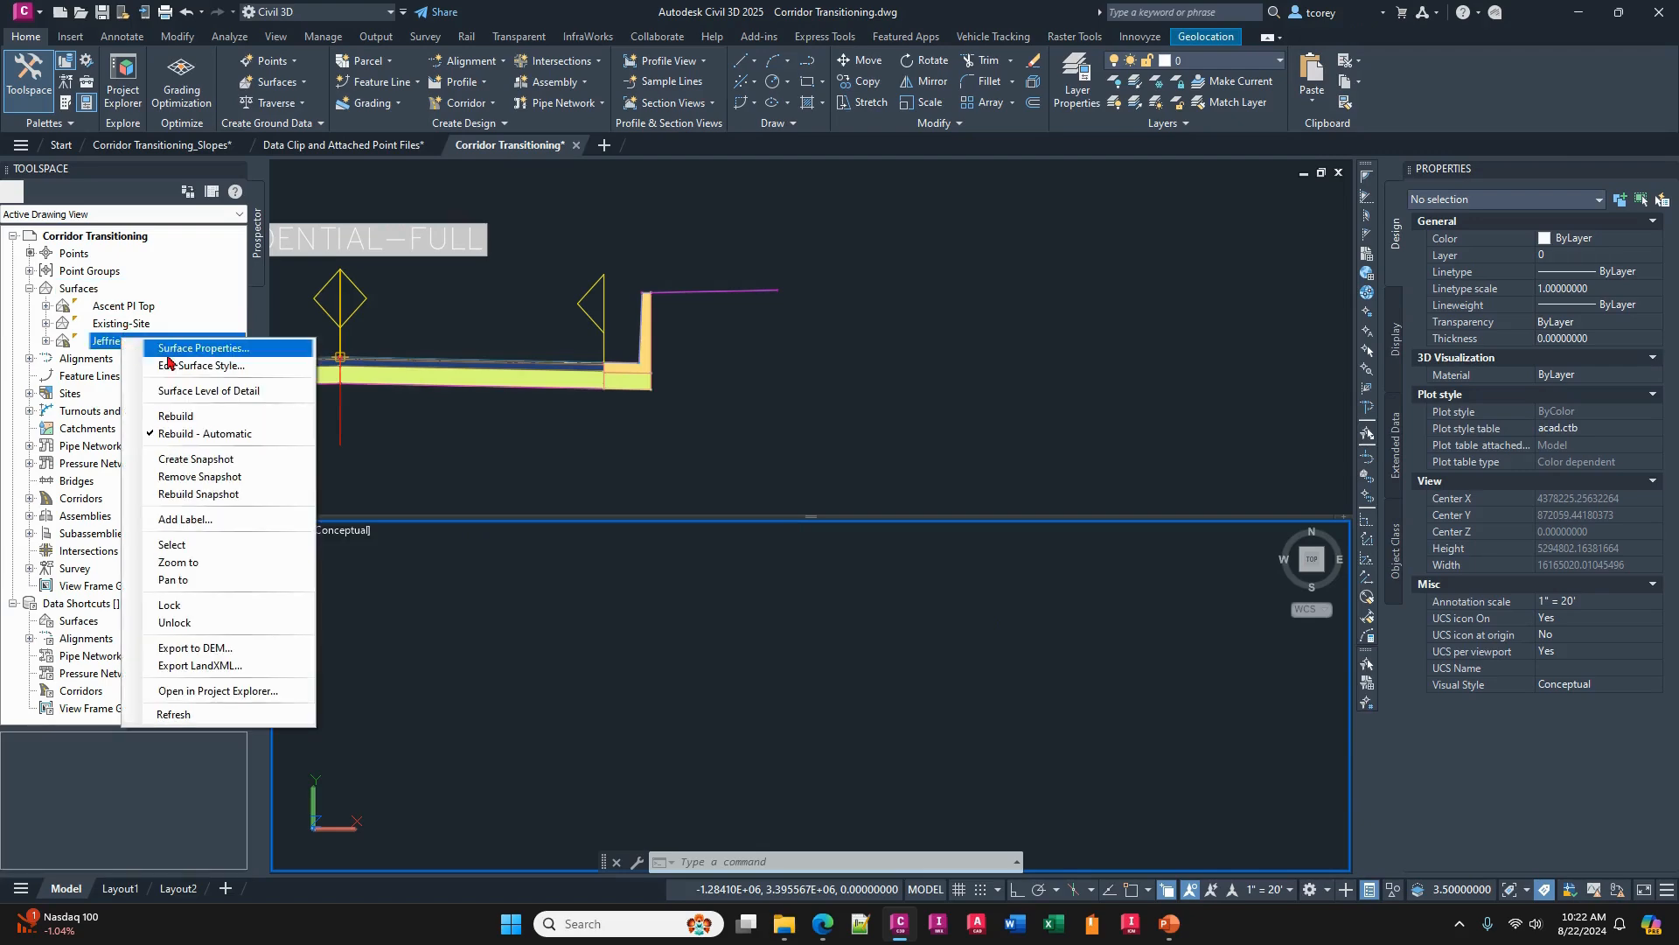
pyautogui.click(212, 561)
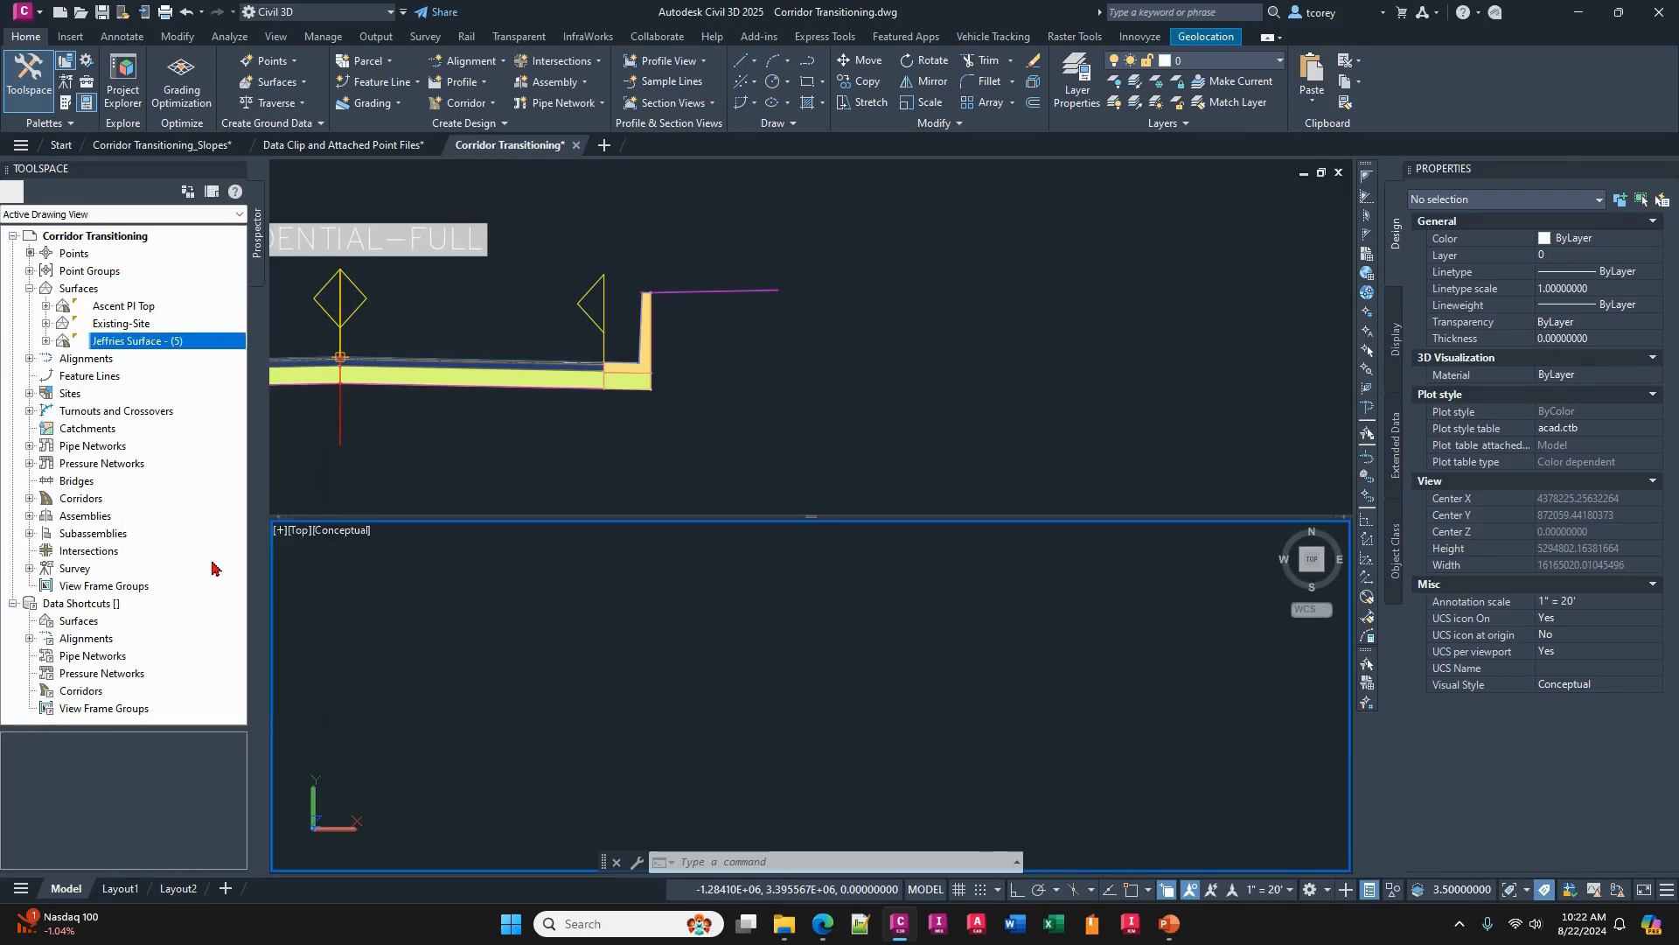
pyautogui.moveTo(666, 628); pyautogui.dragTo(705, 637, button='middle')
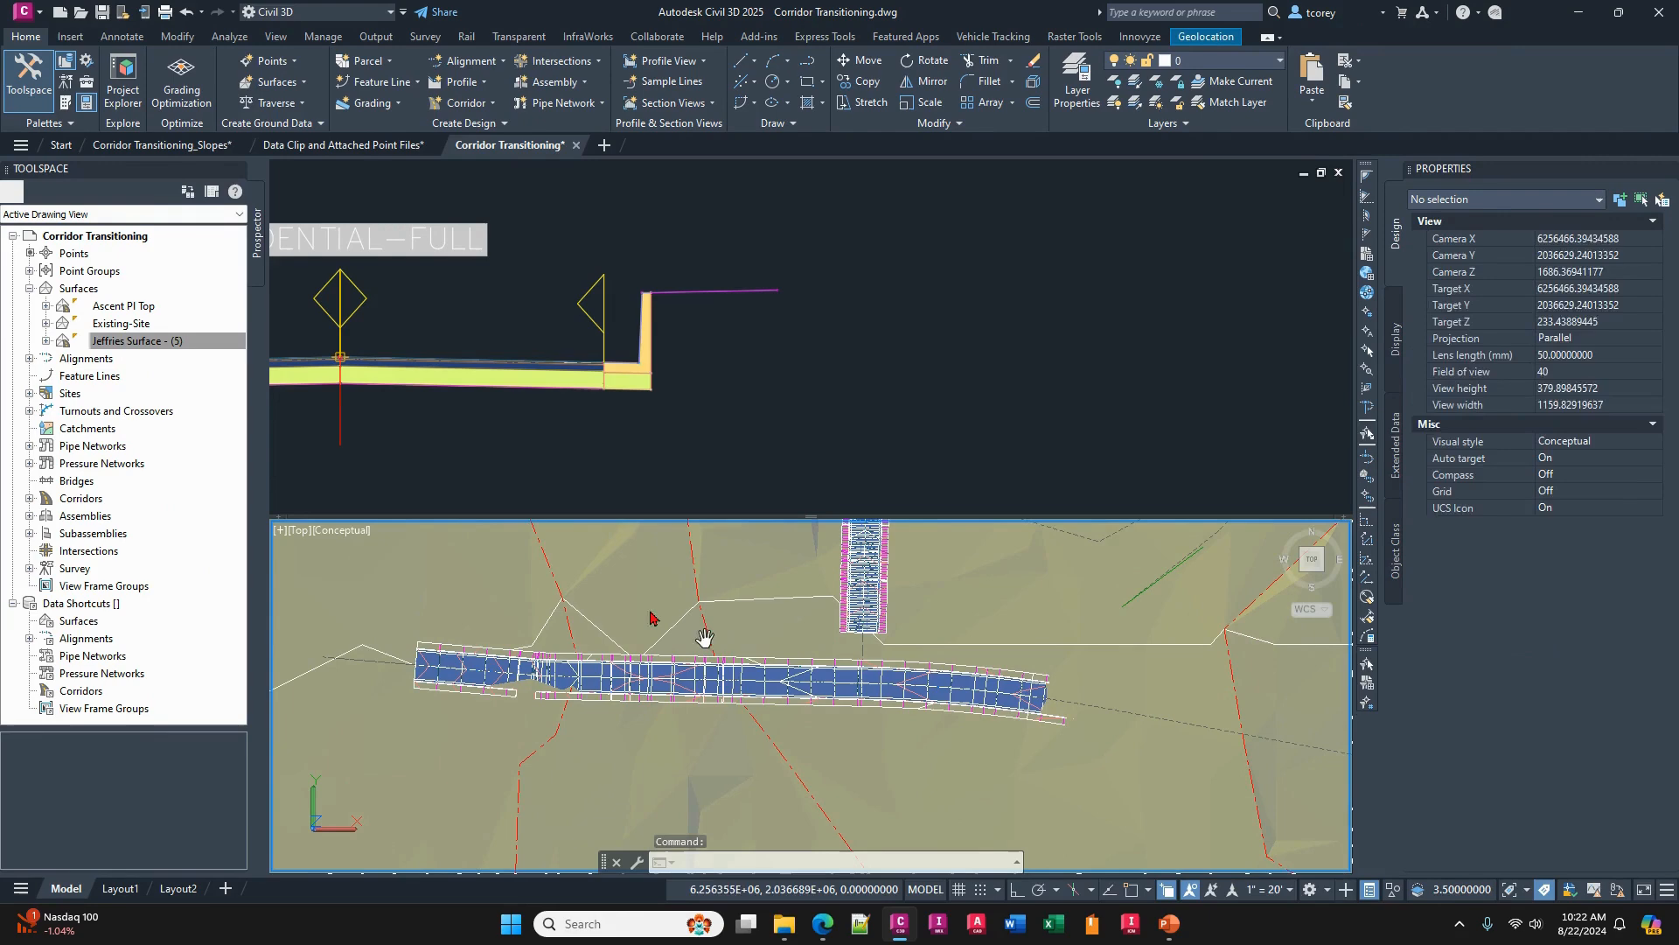
pyautogui.click(342, 530)
pyautogui.click(412, 574)
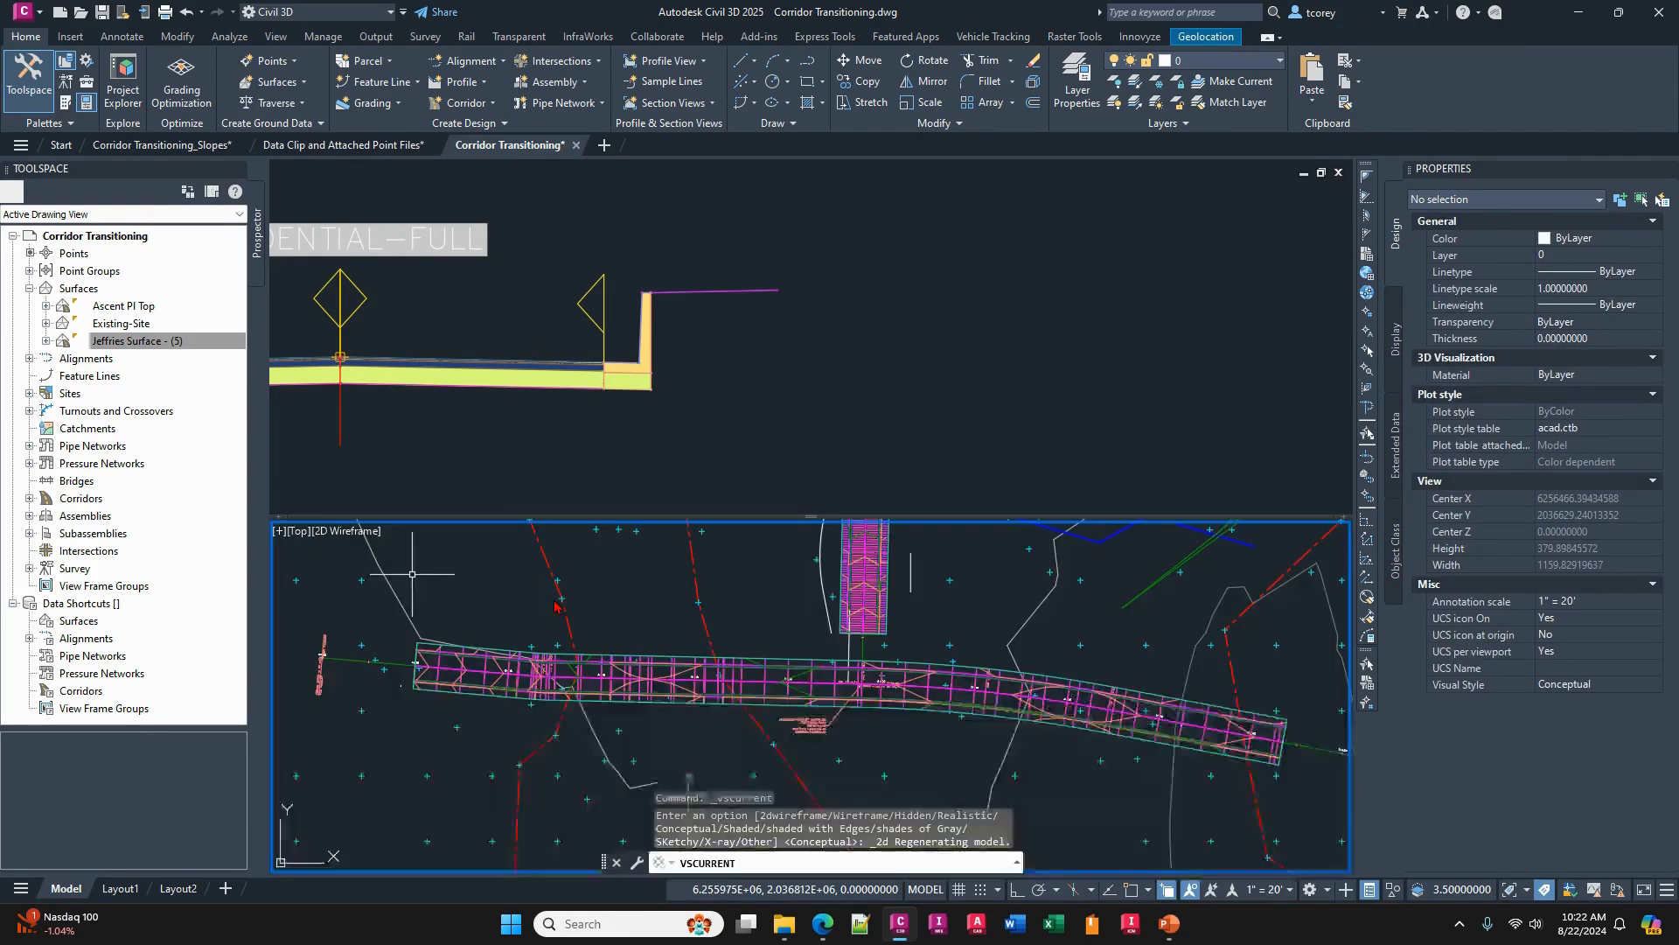
# - Examine the RESIDENTIAL-FULL assembly in the other viewport, focusing on the tall curb wall and the daylight link at its end
pyautogui.click(709, 369)
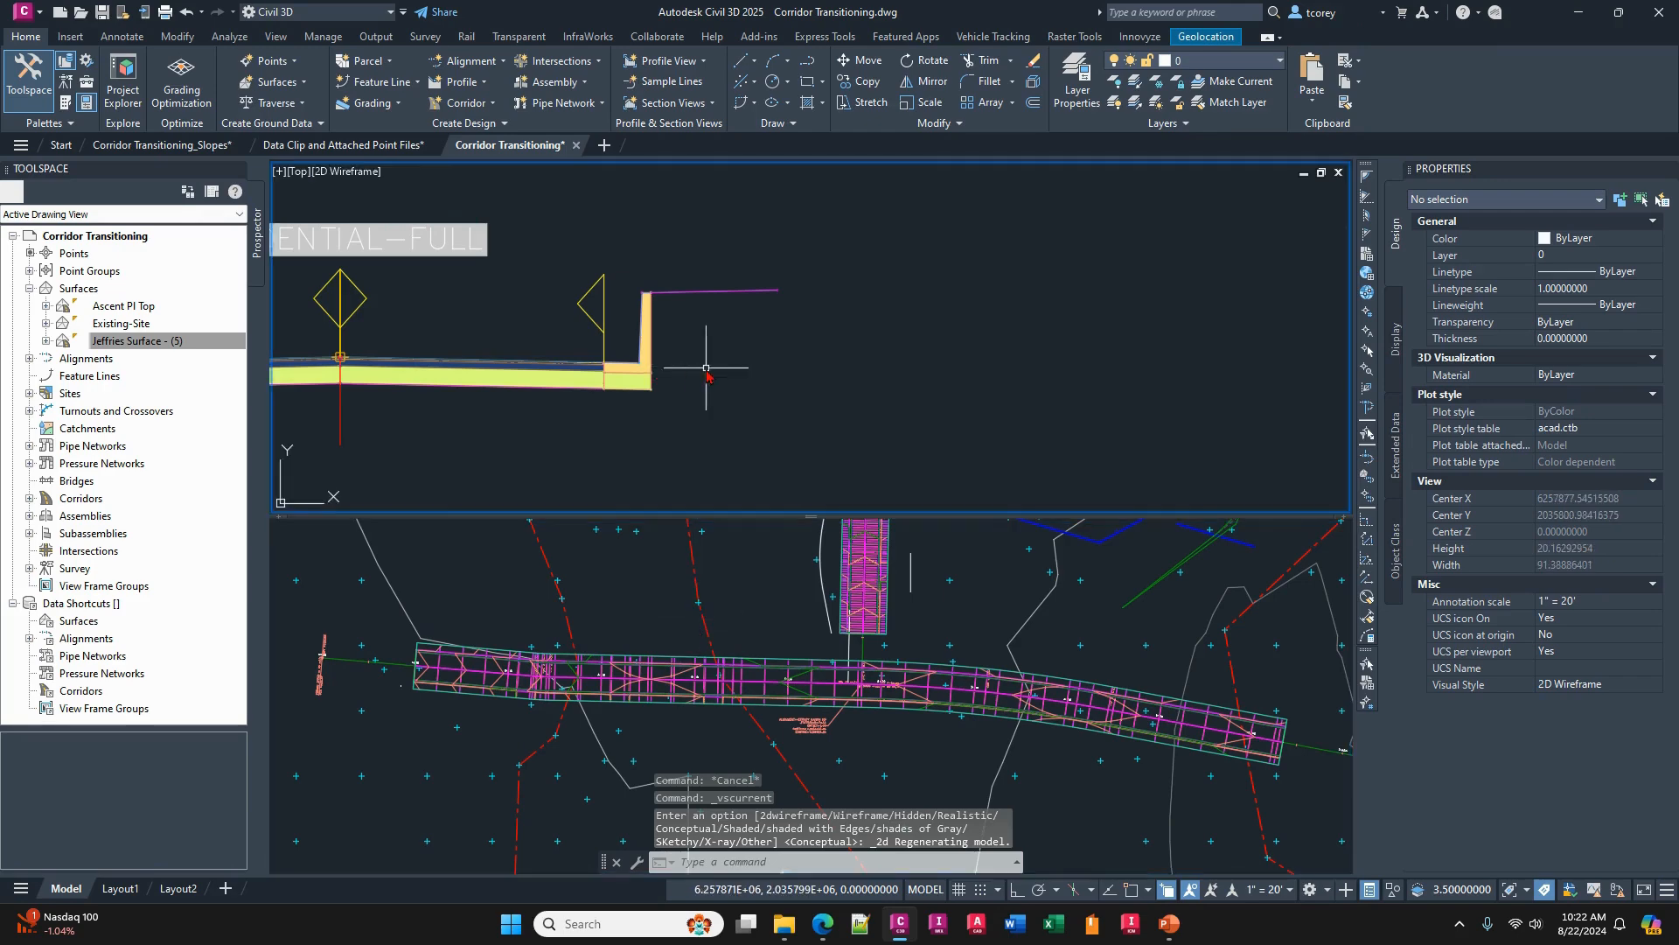
pyautogui.moveTo(715, 376); pyautogui.dragTo(1085, 378, button='middle')
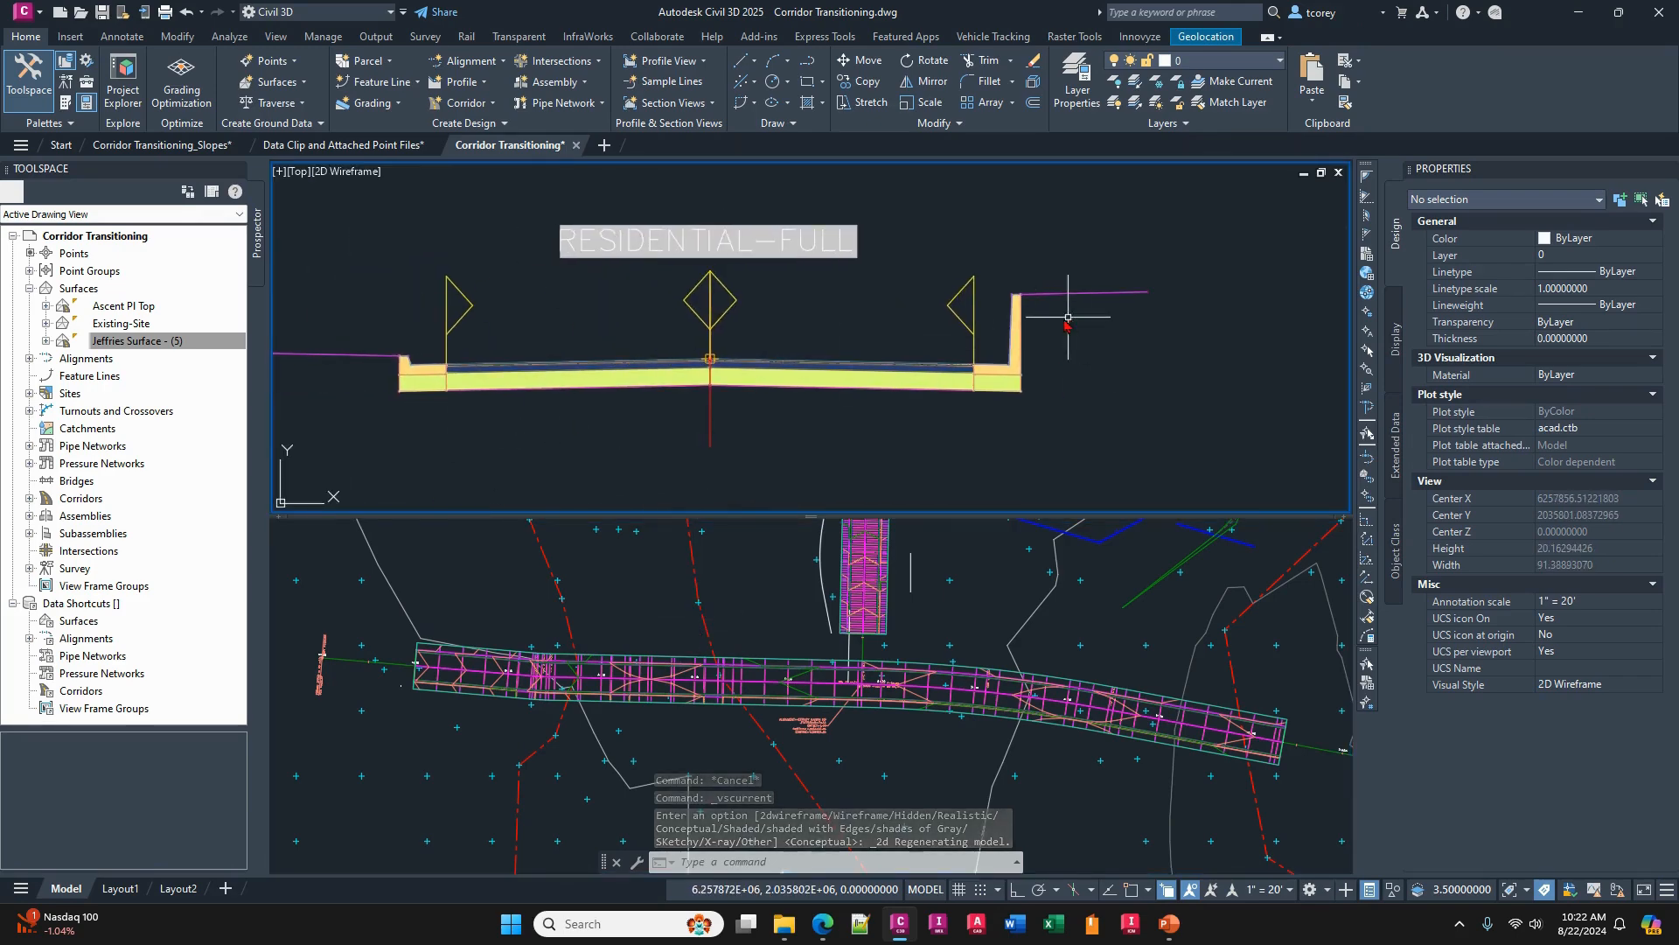
pyautogui.scroll(4, 1054, 341)
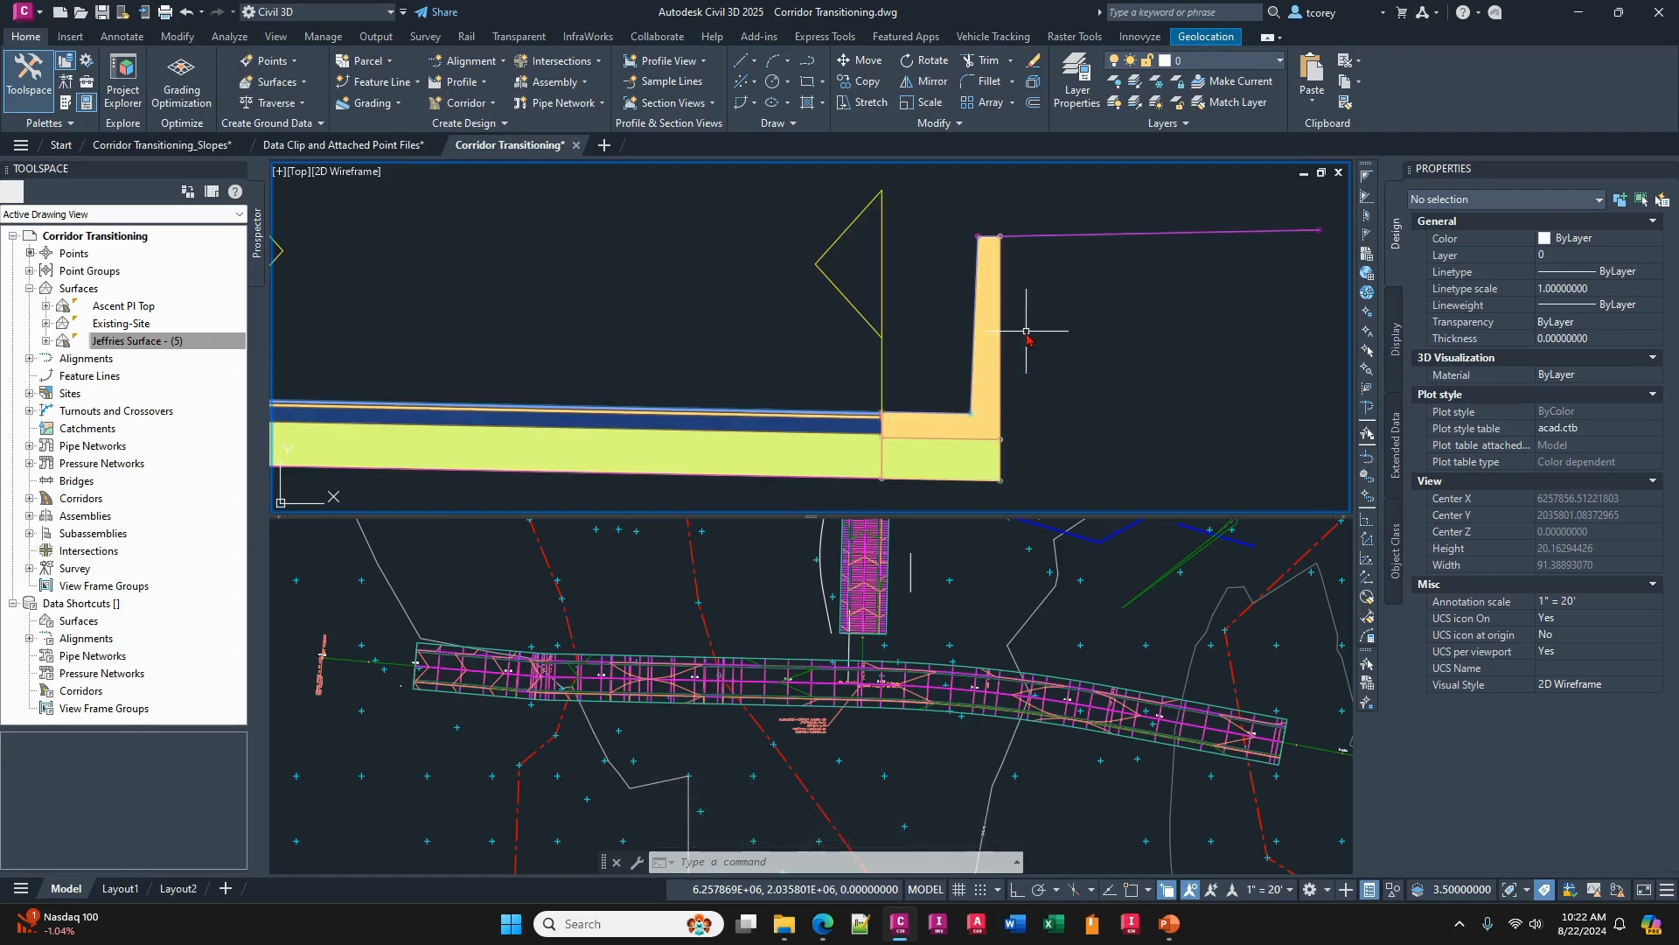
pyautogui.moveTo(1022, 332); pyautogui.dragTo(1047, 325, button='middle')
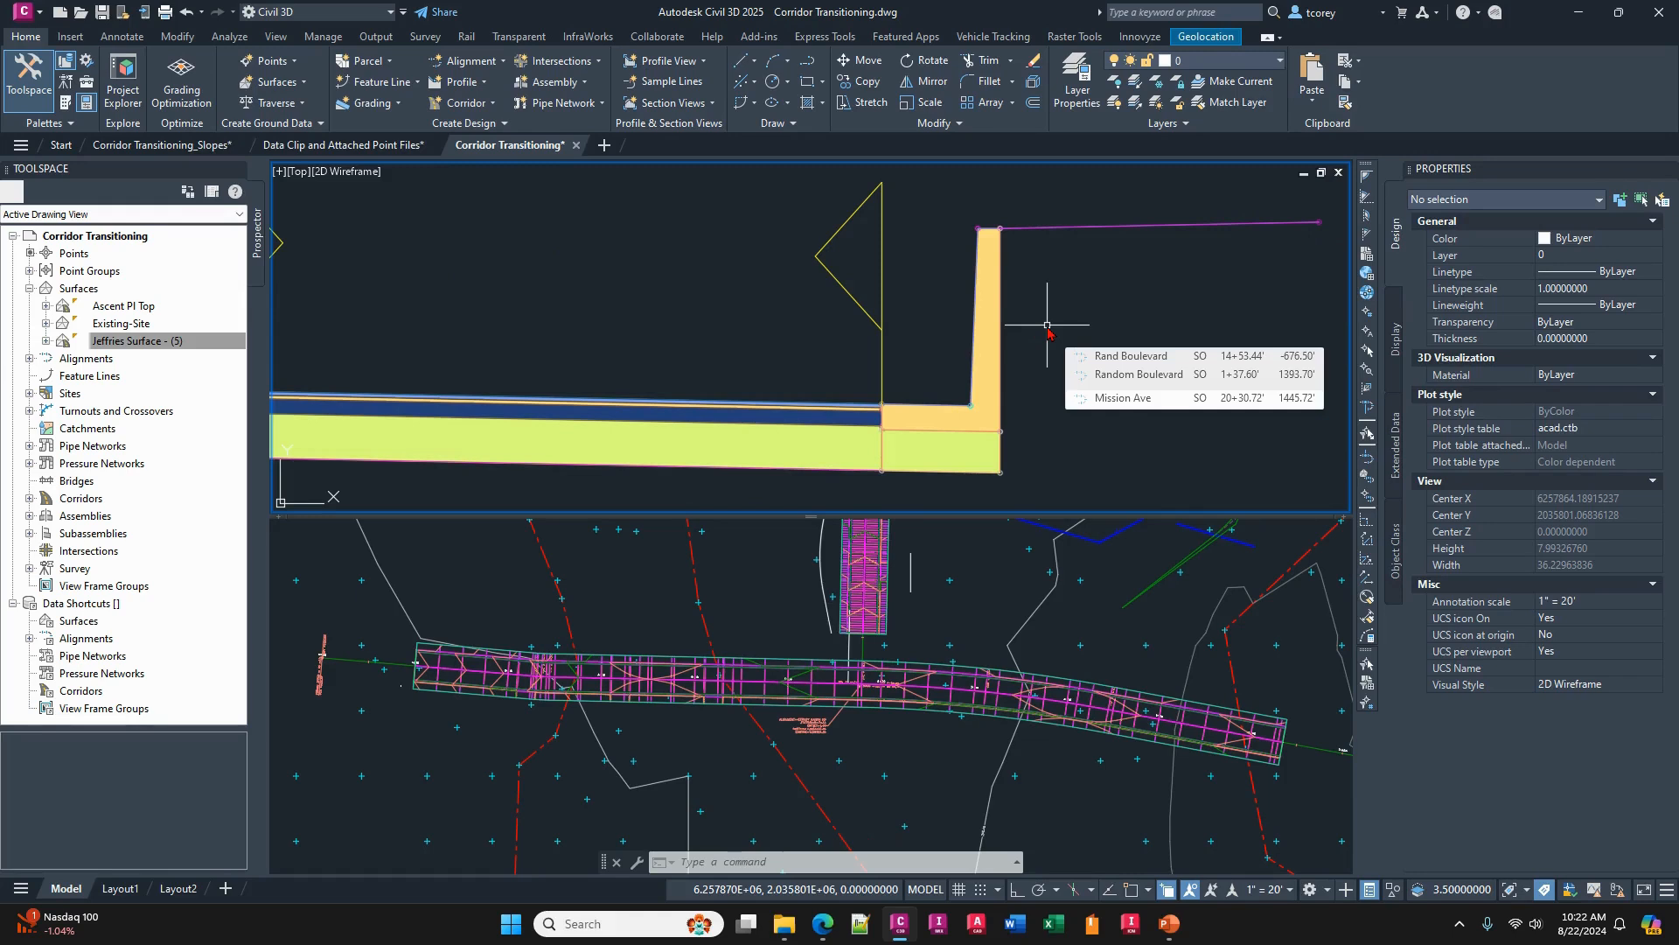
# - Open the corridor transition editor for the Jeffries corridor
pyautogui.scroll(2, 1047, 324)
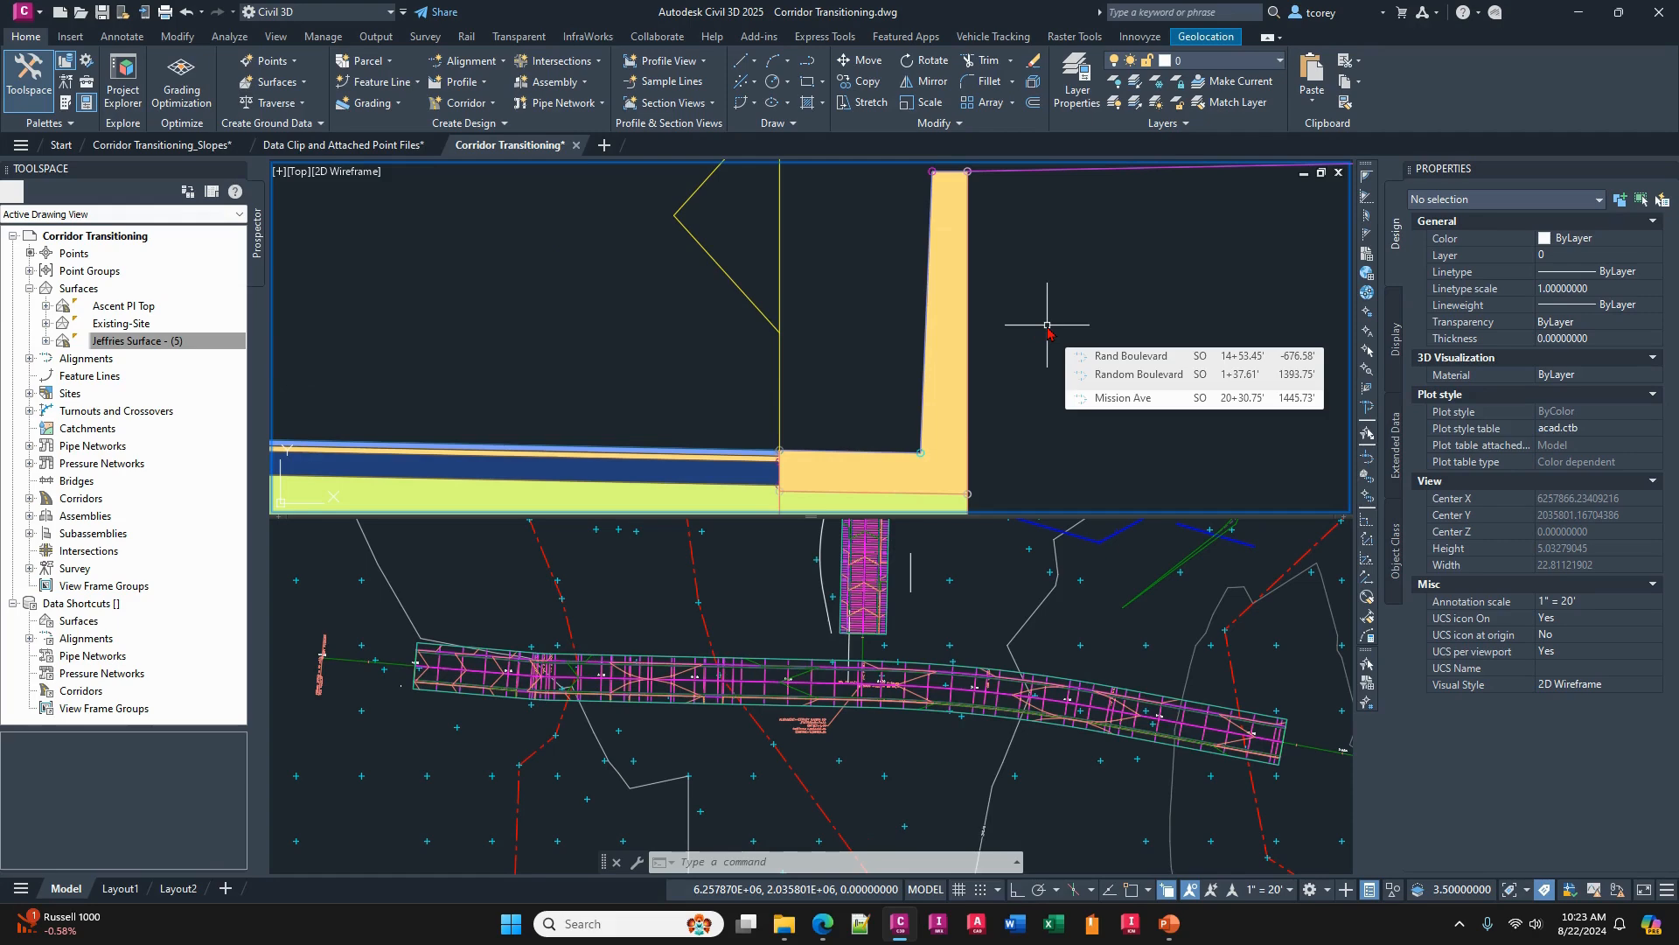
pyautogui.scroll(-2, 1028, 334)
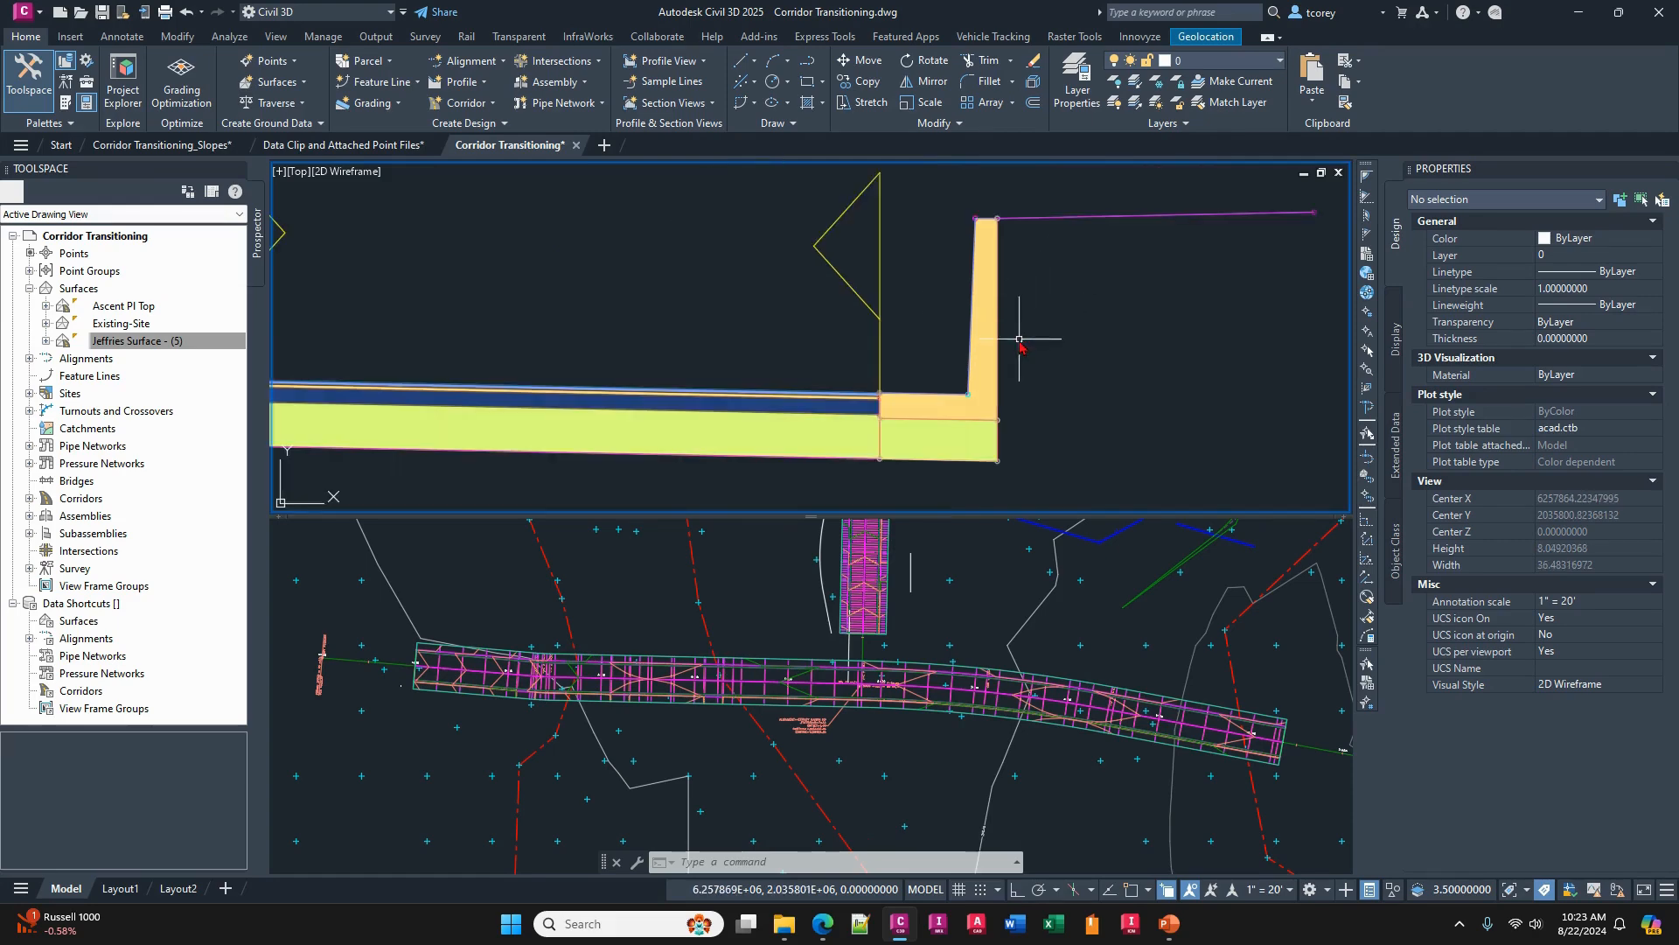
pyautogui.click(906, 687)
pyautogui.scroll(5, 926, 682)
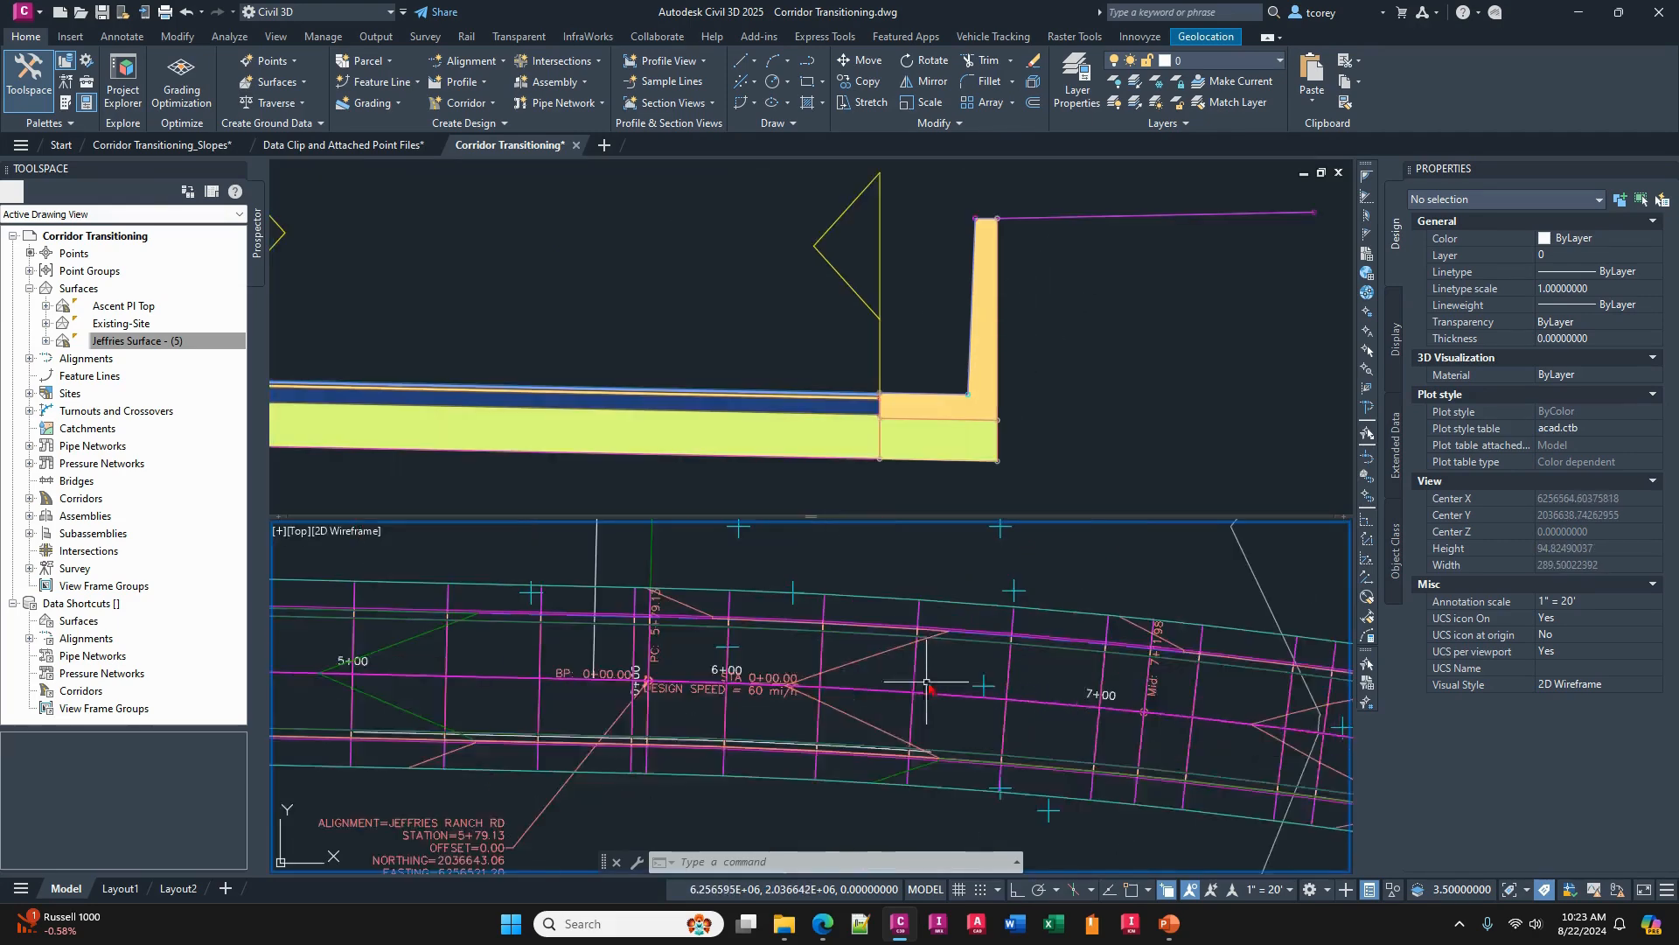
pyautogui.click(917, 670)
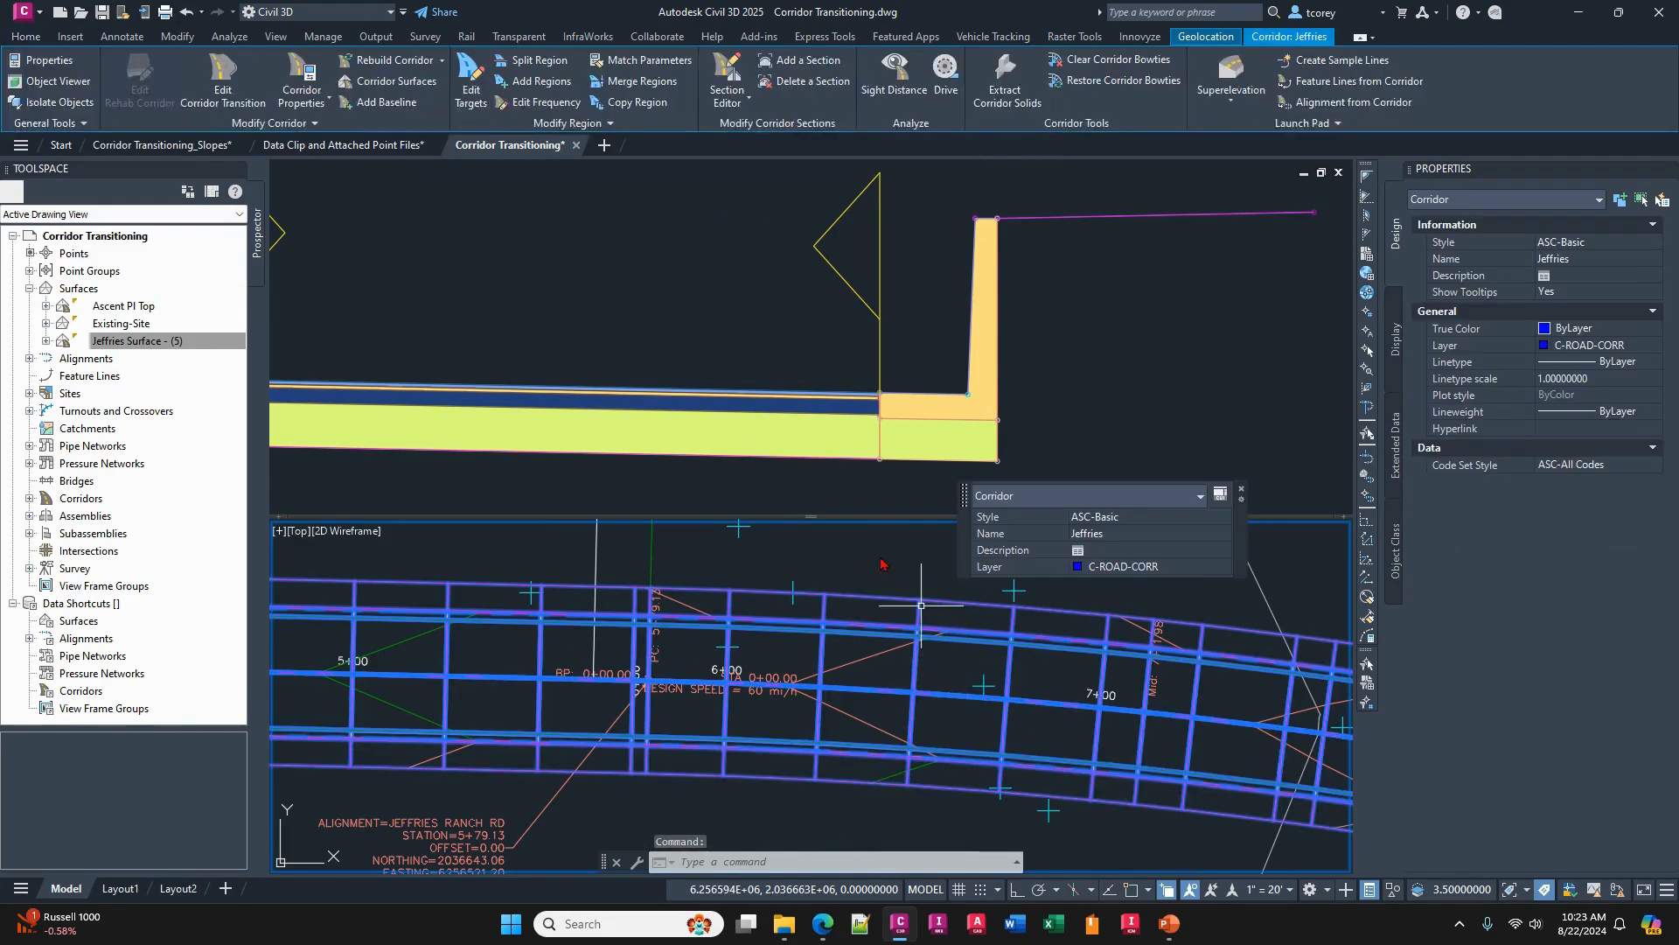
pyautogui.click(223, 90)
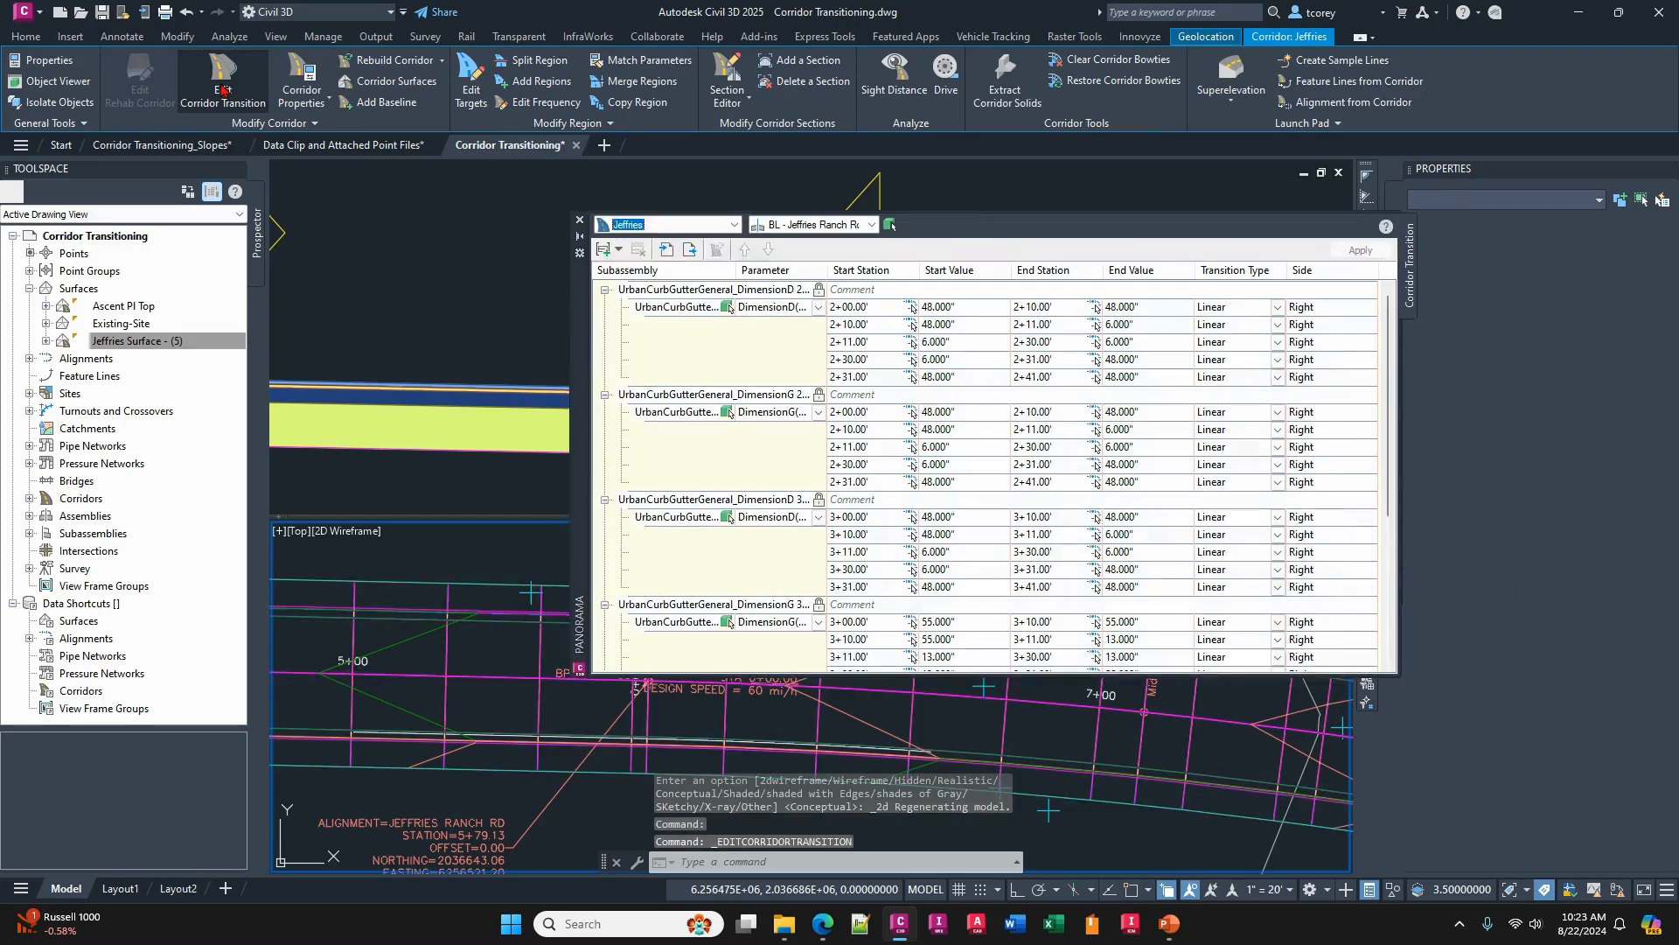
# - Delete all existing UrbanCurbGutterGeneral DimensionD and DimensionG transition sets from the Jeffries corridor
pyautogui.click(672, 292)
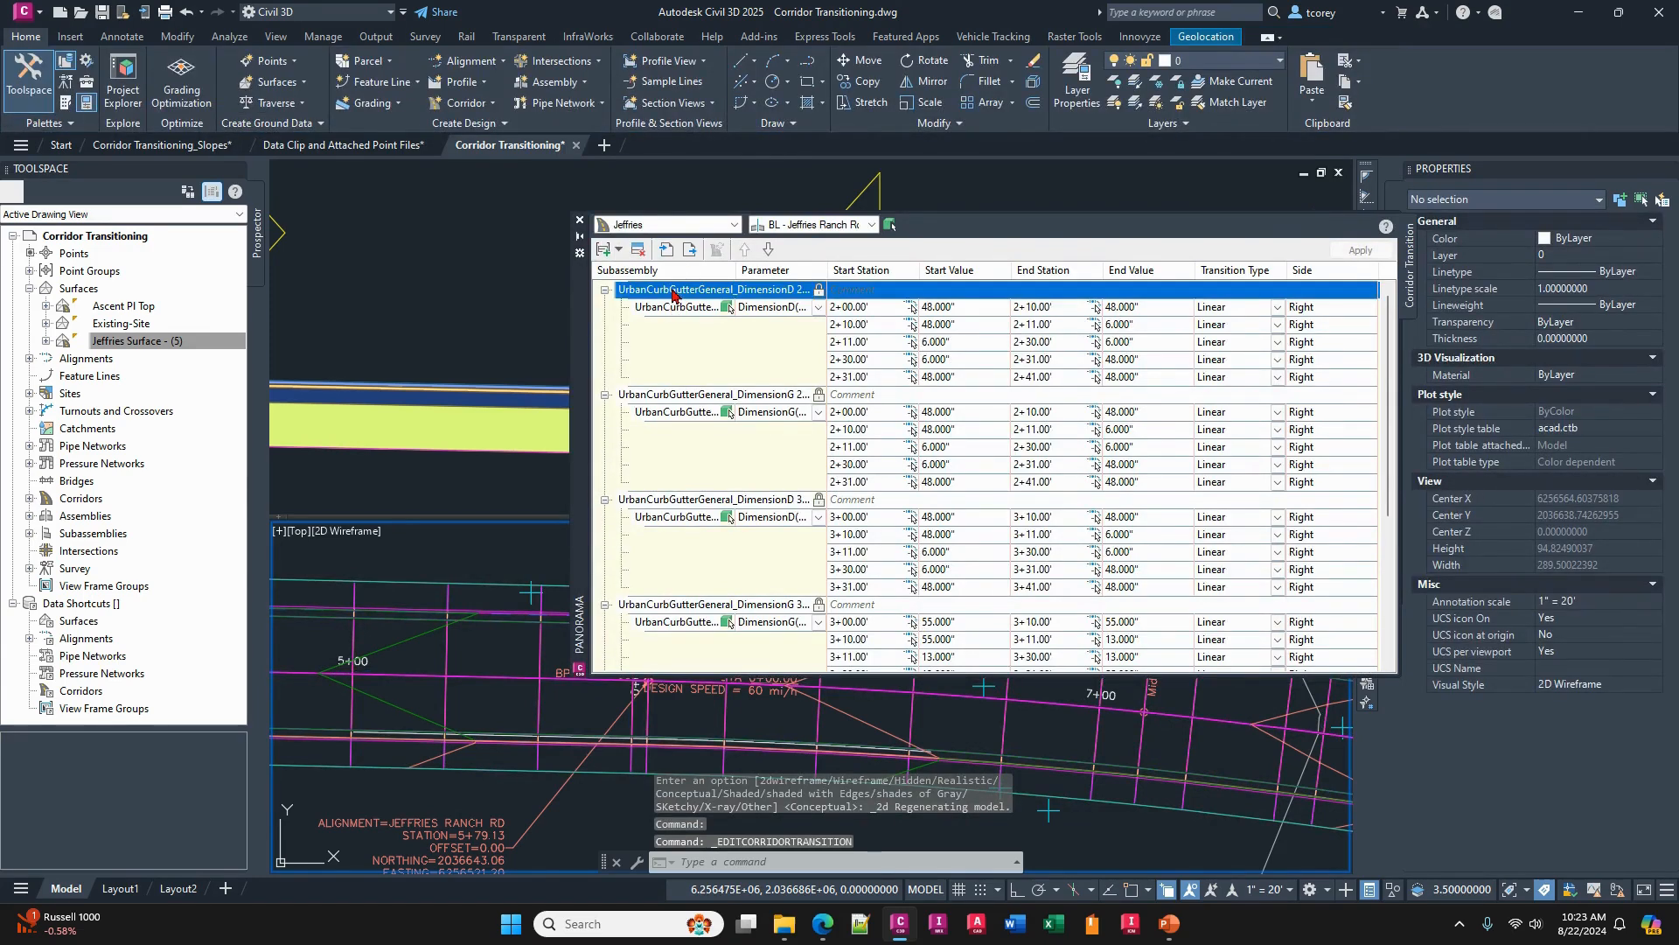
pyautogui.click(638, 250)
pyautogui.scroll(-2, 660, 301)
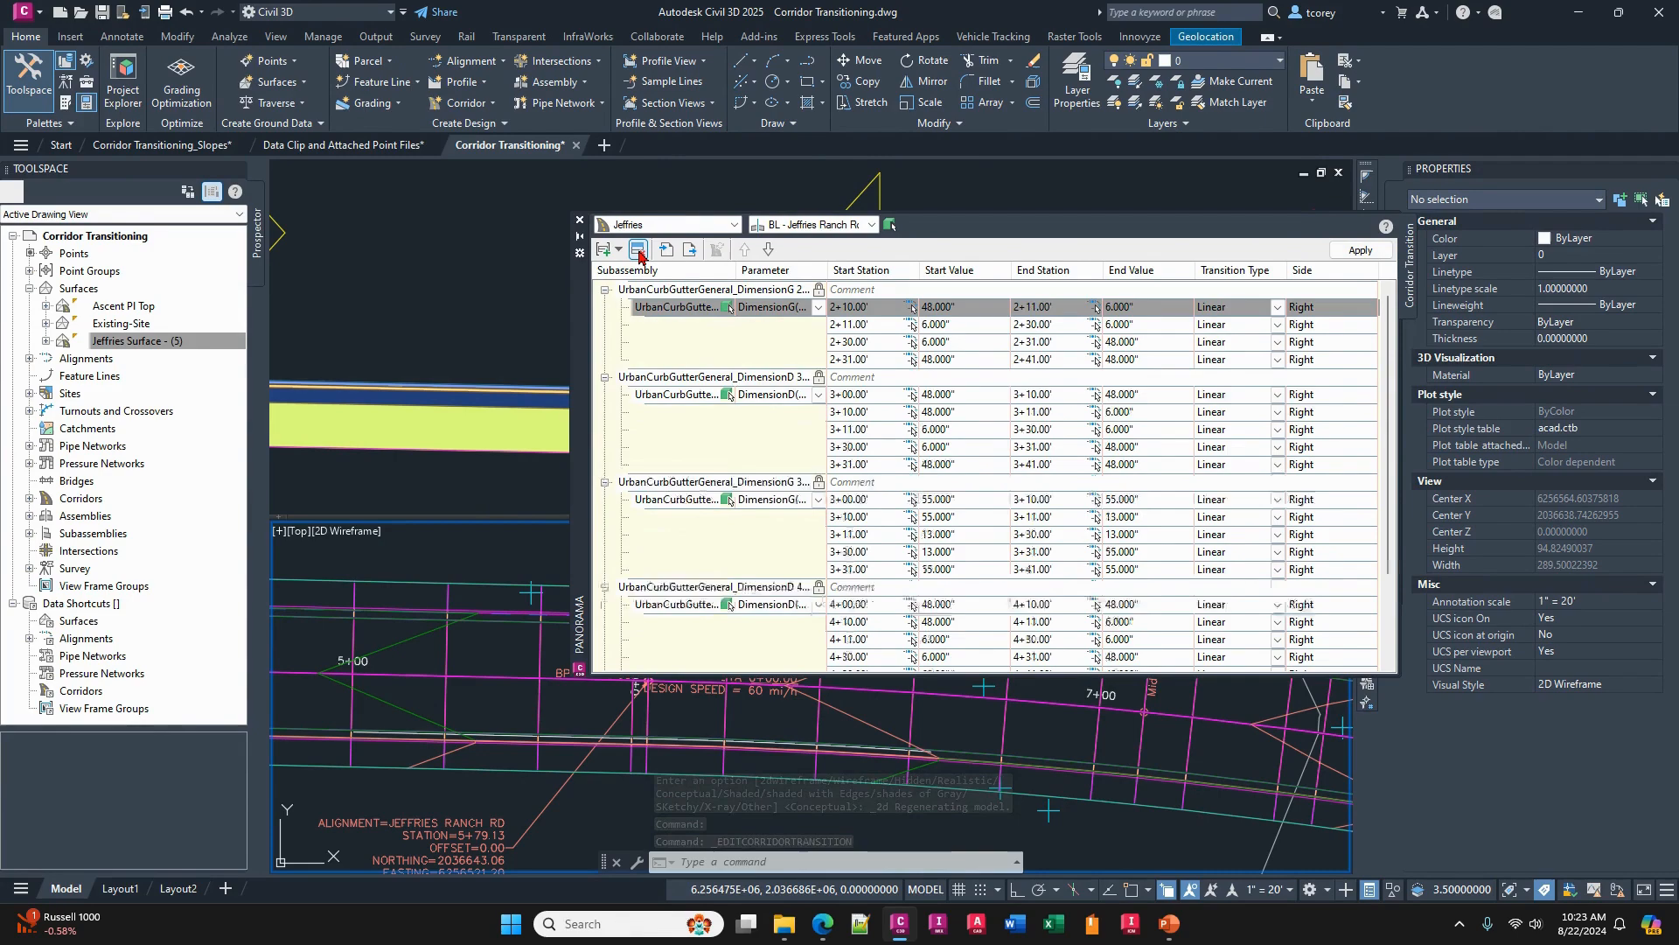
pyautogui.click(661, 292)
pyautogui.click(638, 251)
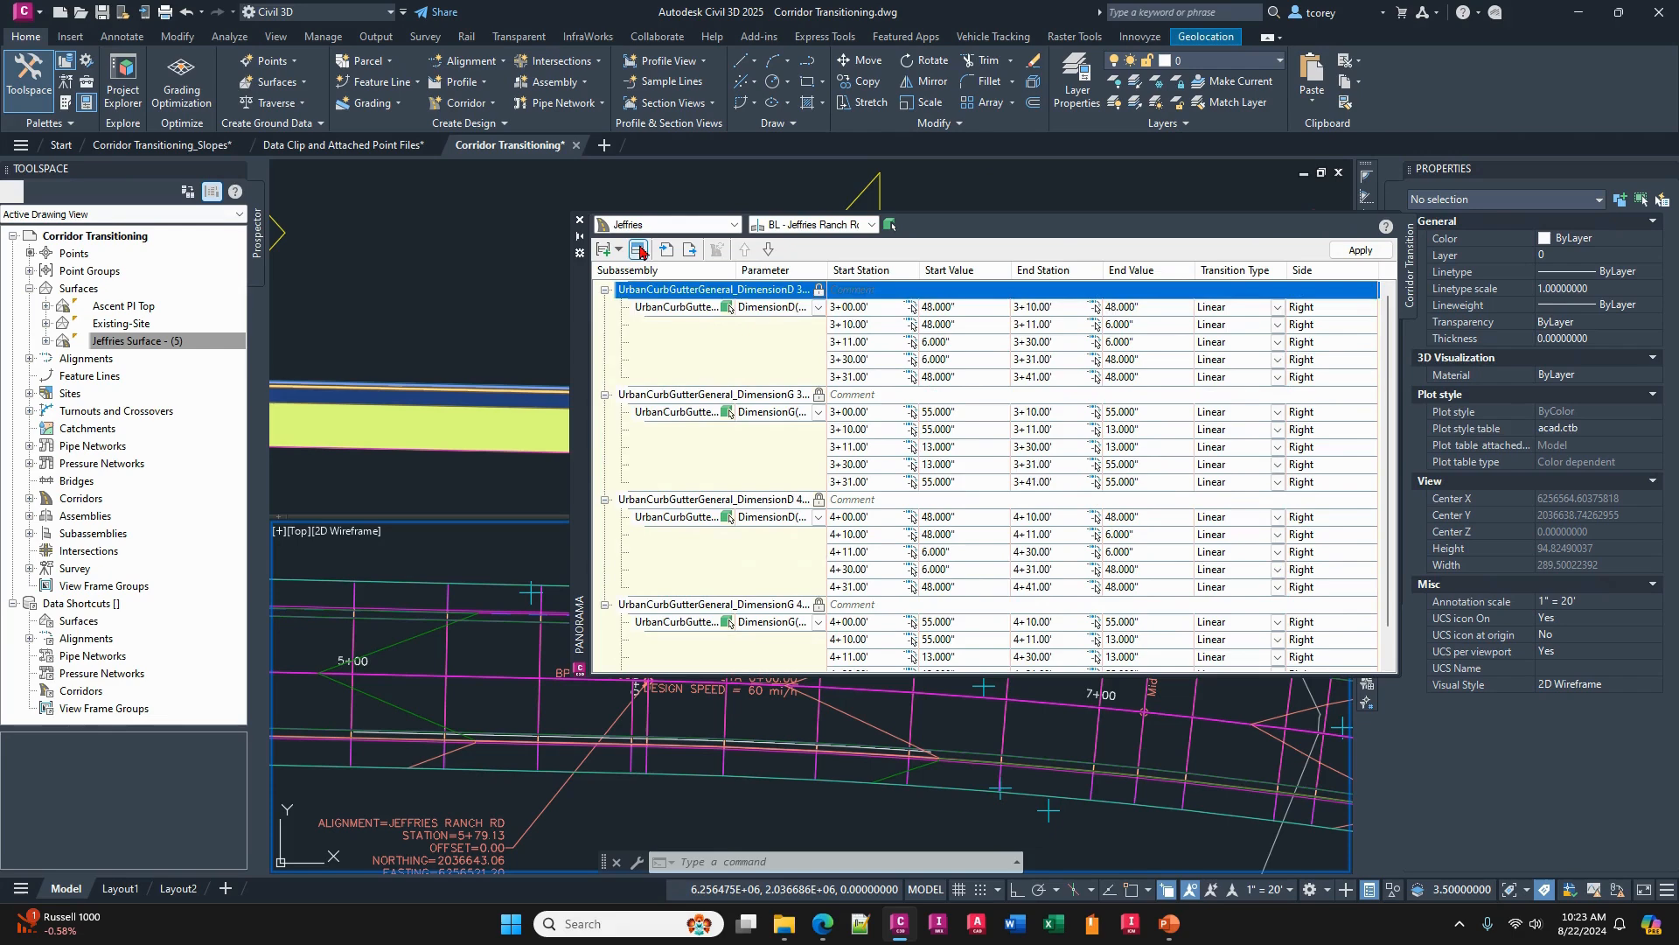
pyautogui.click(638, 250)
pyautogui.click(654, 290)
pyautogui.click(638, 250)
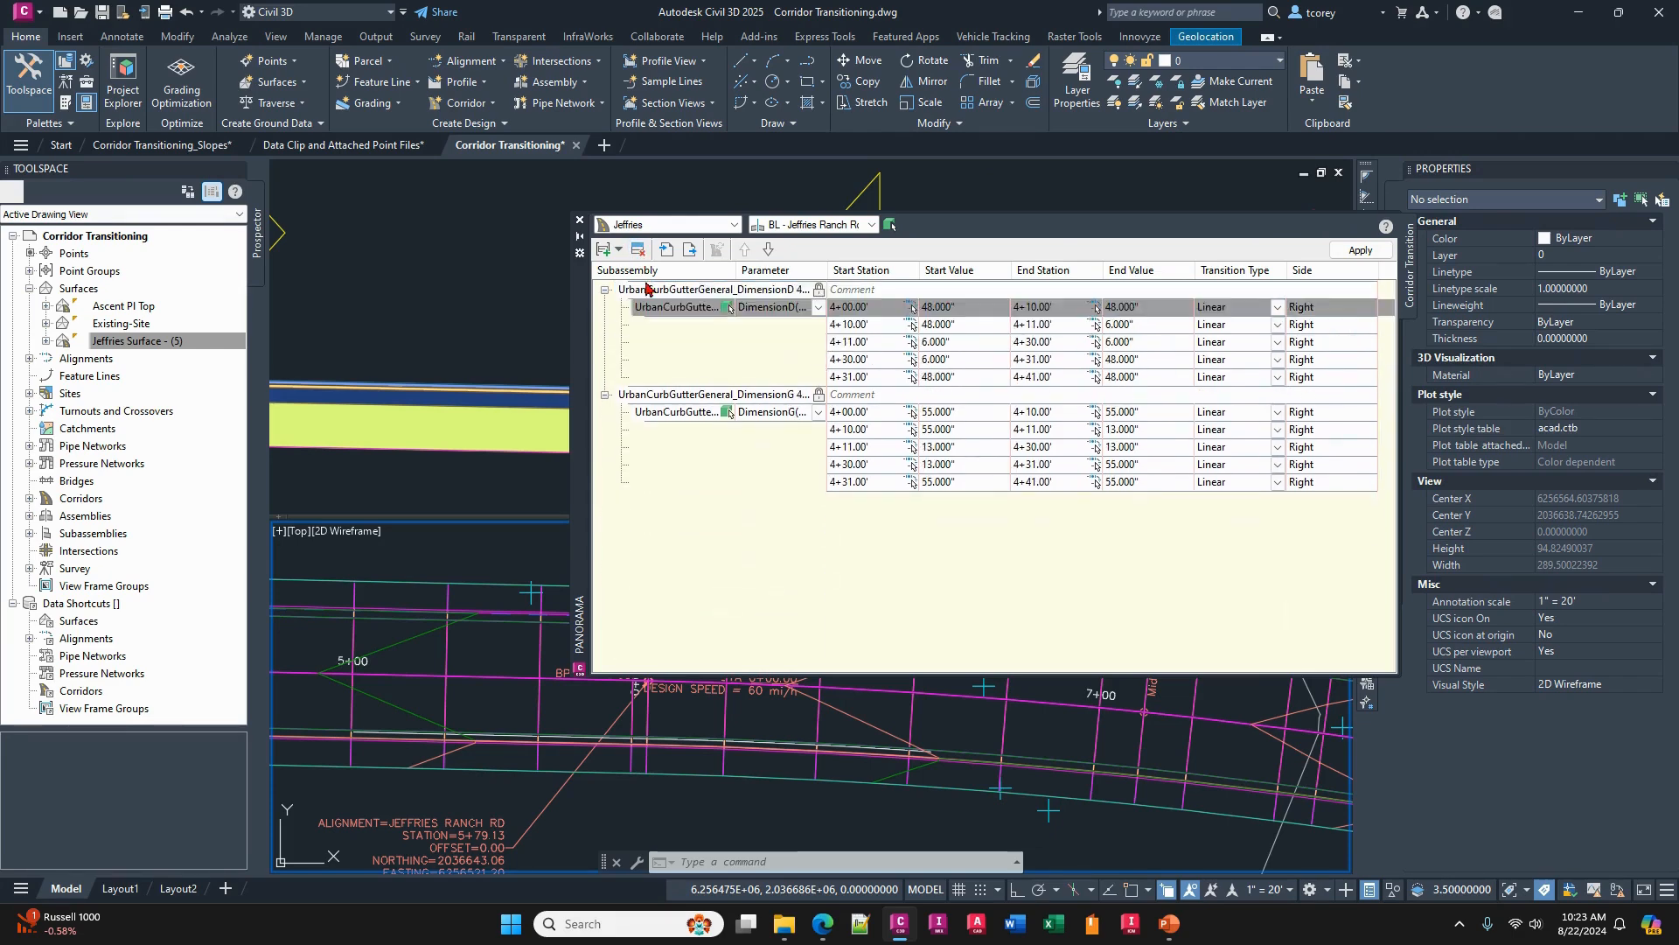
pyautogui.click(647, 290)
pyautogui.click(638, 250)
pyautogui.click(654, 289)
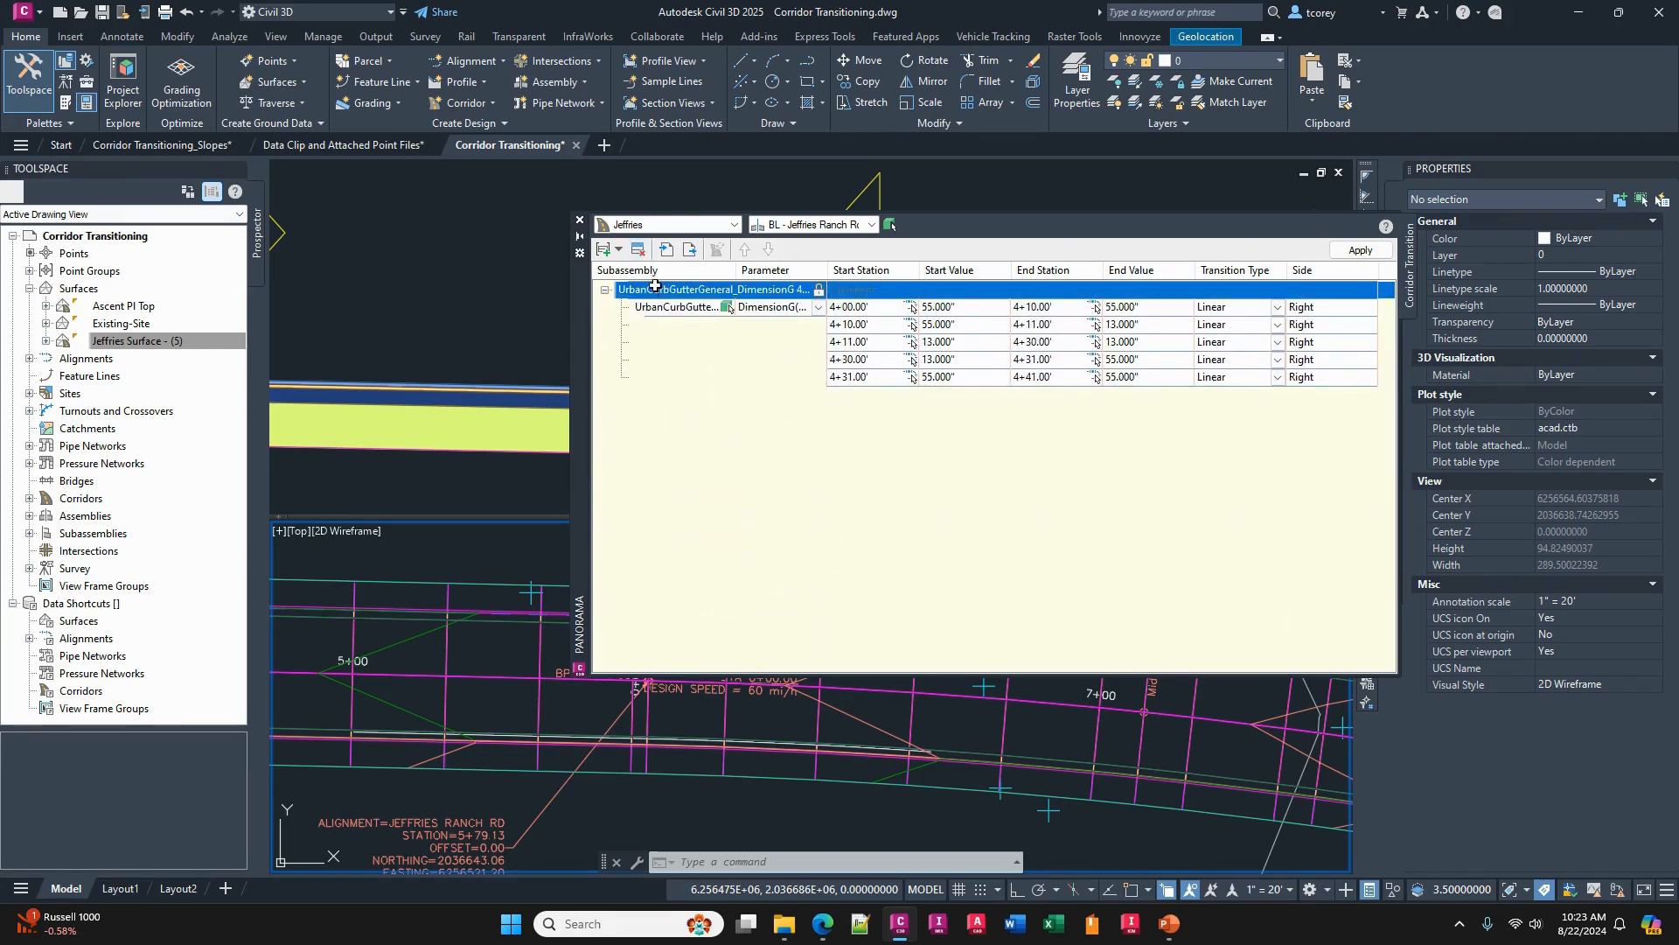
pyautogui.click(638, 250)
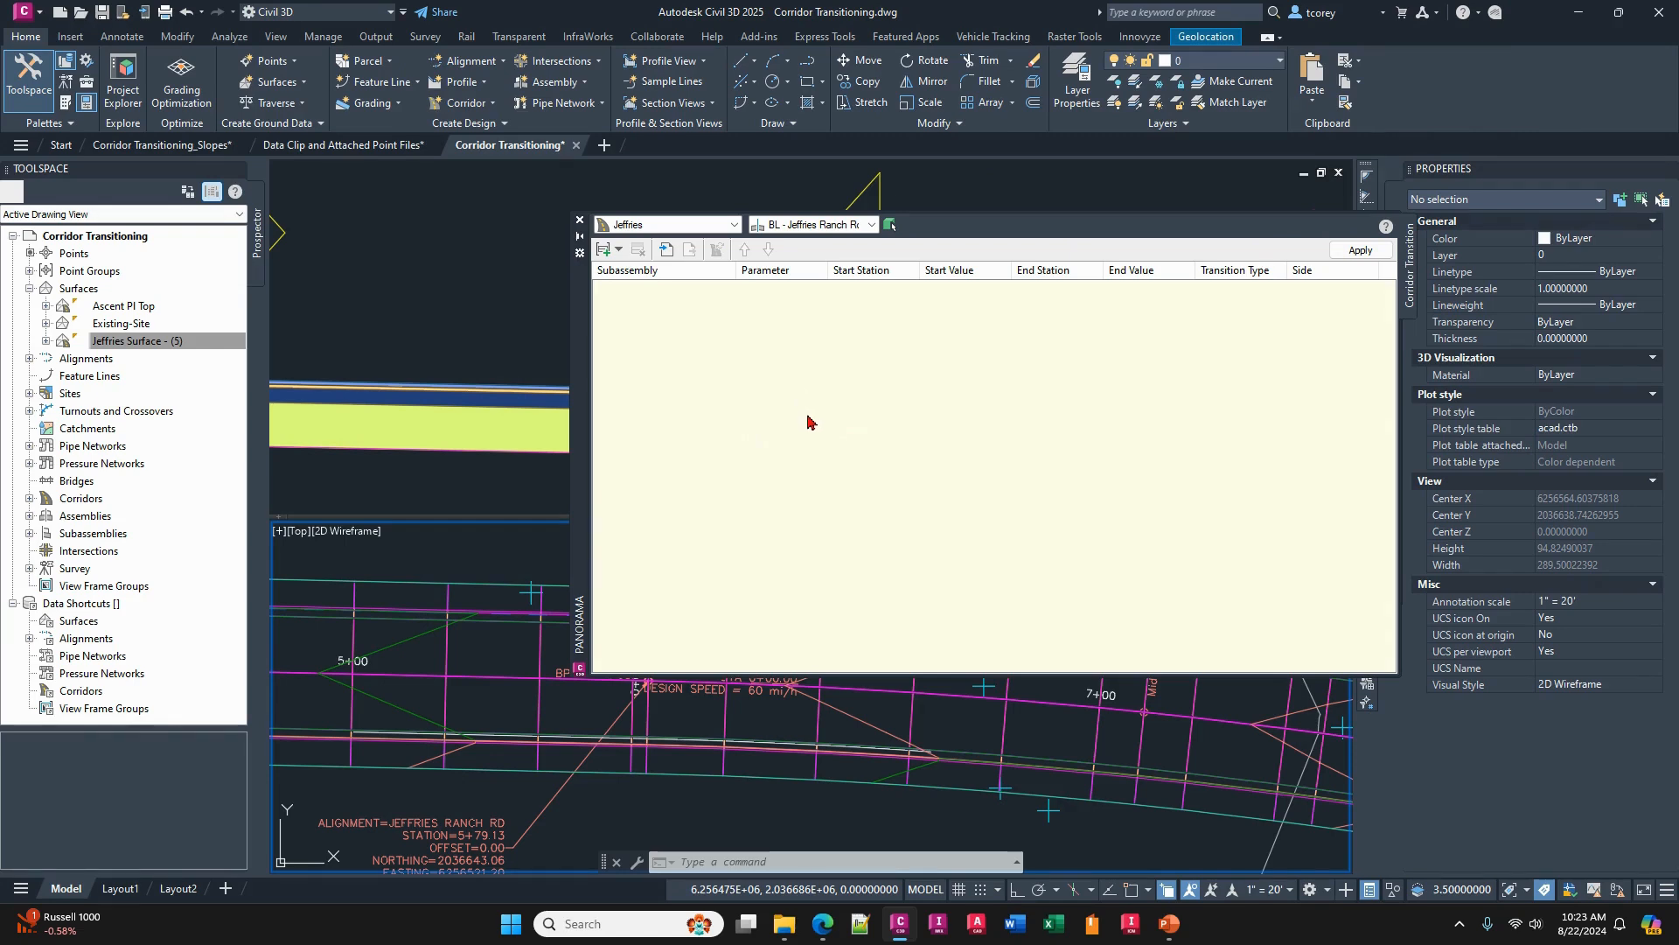
# - Start a new transition set for the Jeffries corridor and bring its curb and gutter line into view for picking
pyautogui.click(619, 249)
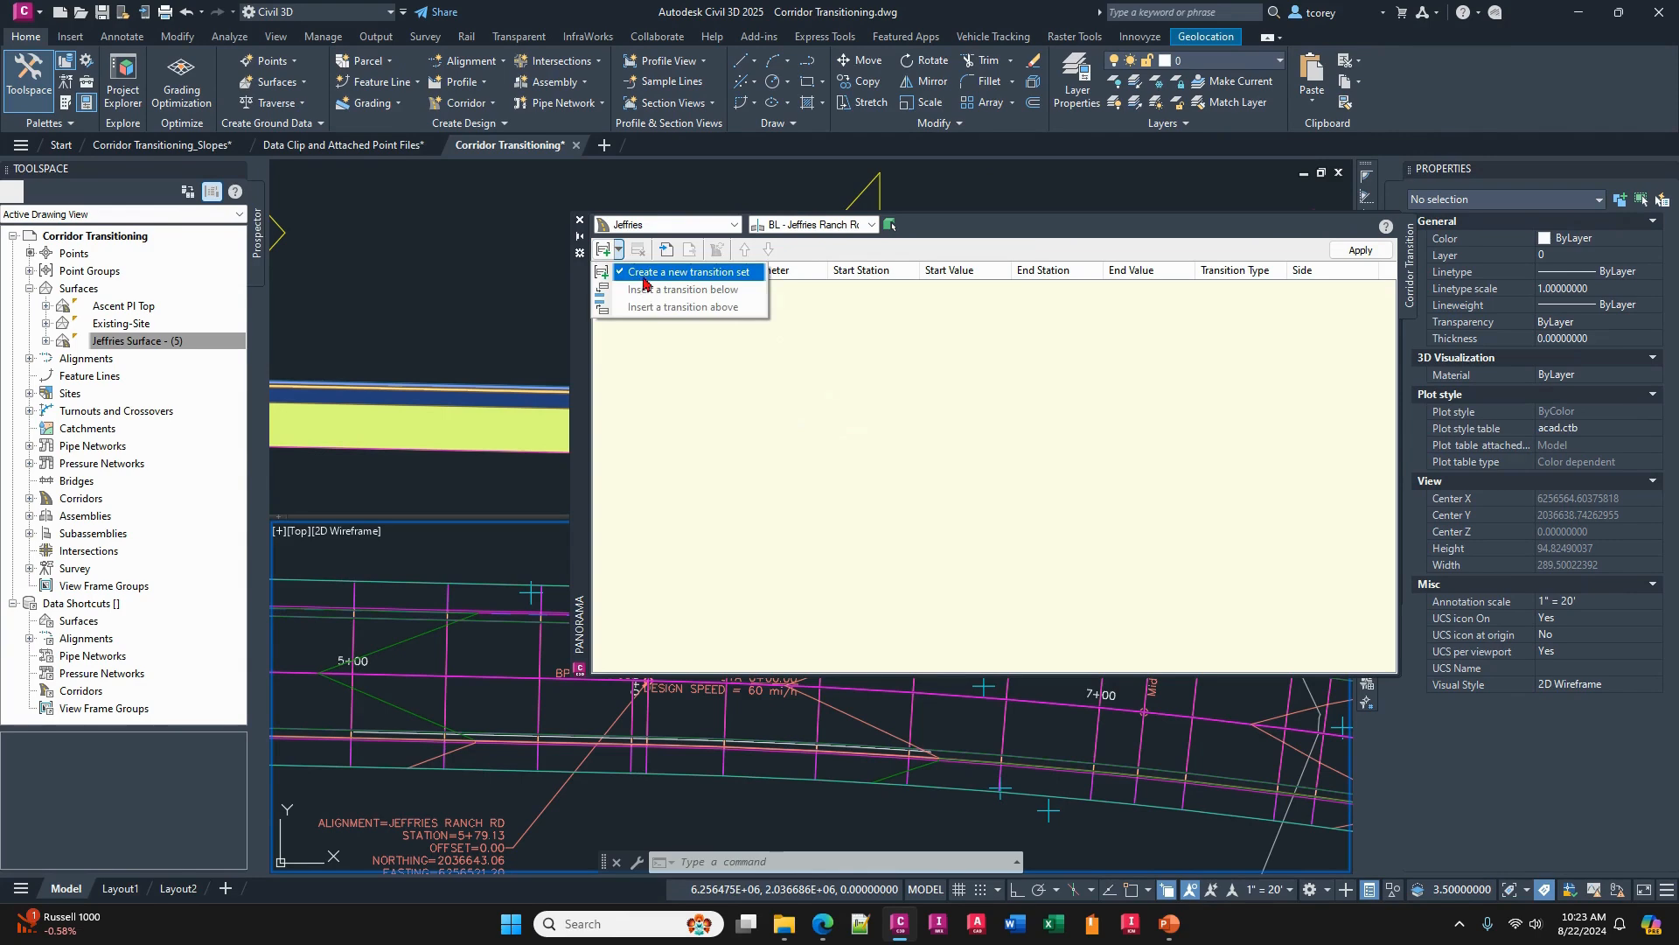
pyautogui.click(647, 276)
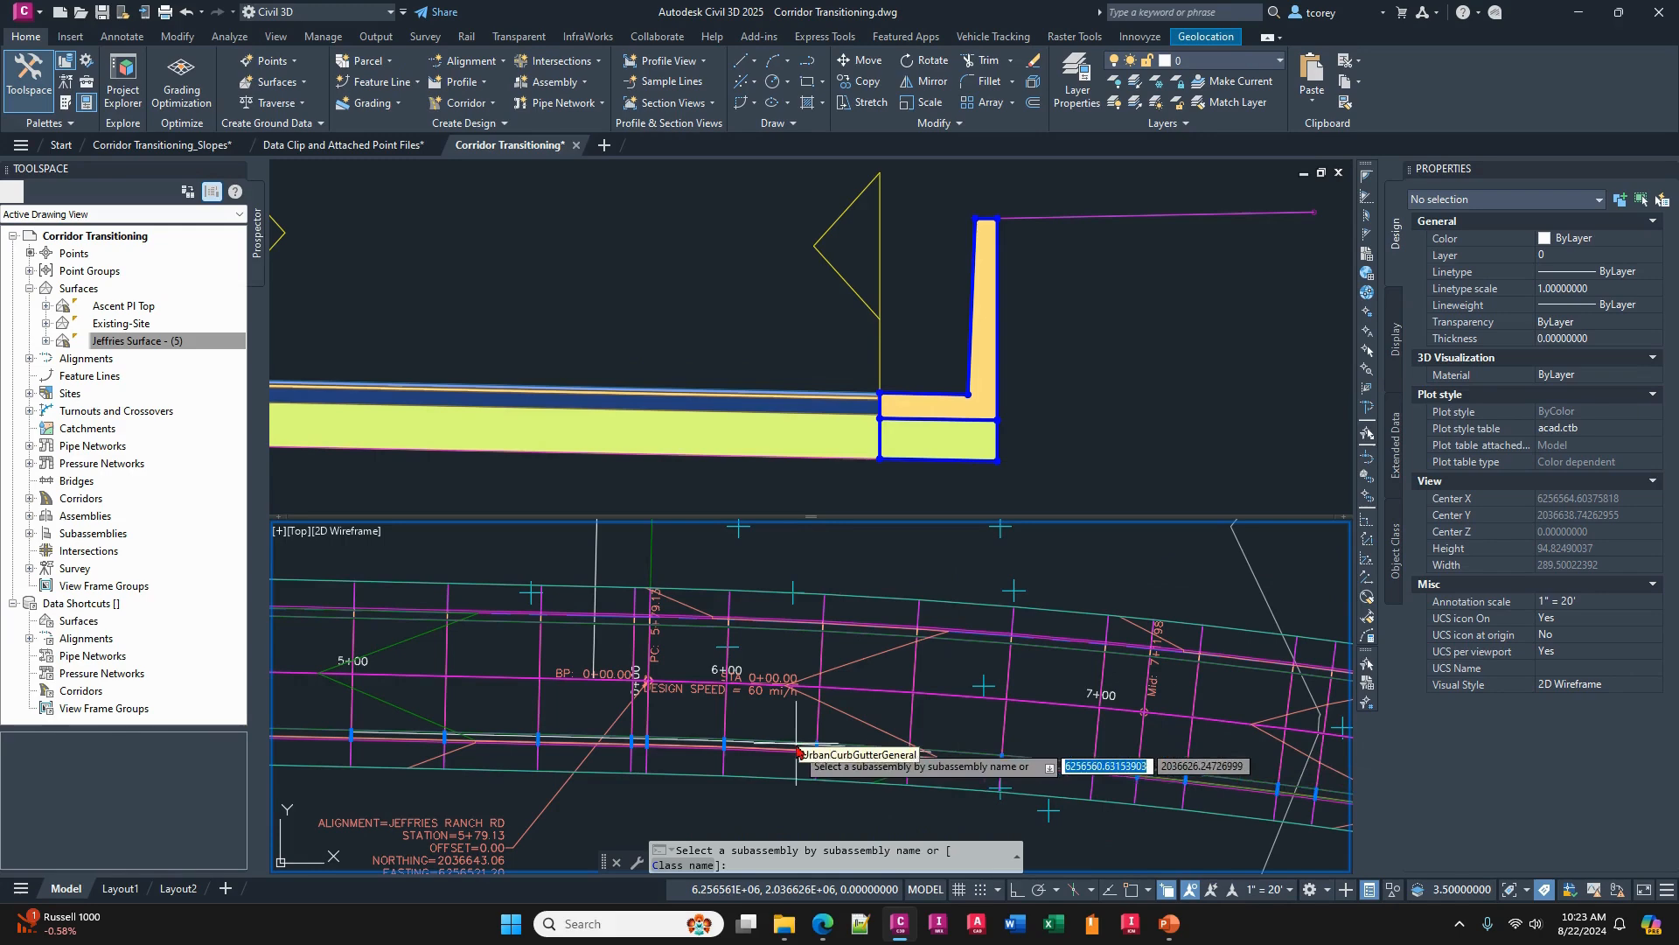
pyautogui.moveTo(797, 754); pyautogui.dragTo(950, 697, button='middle')
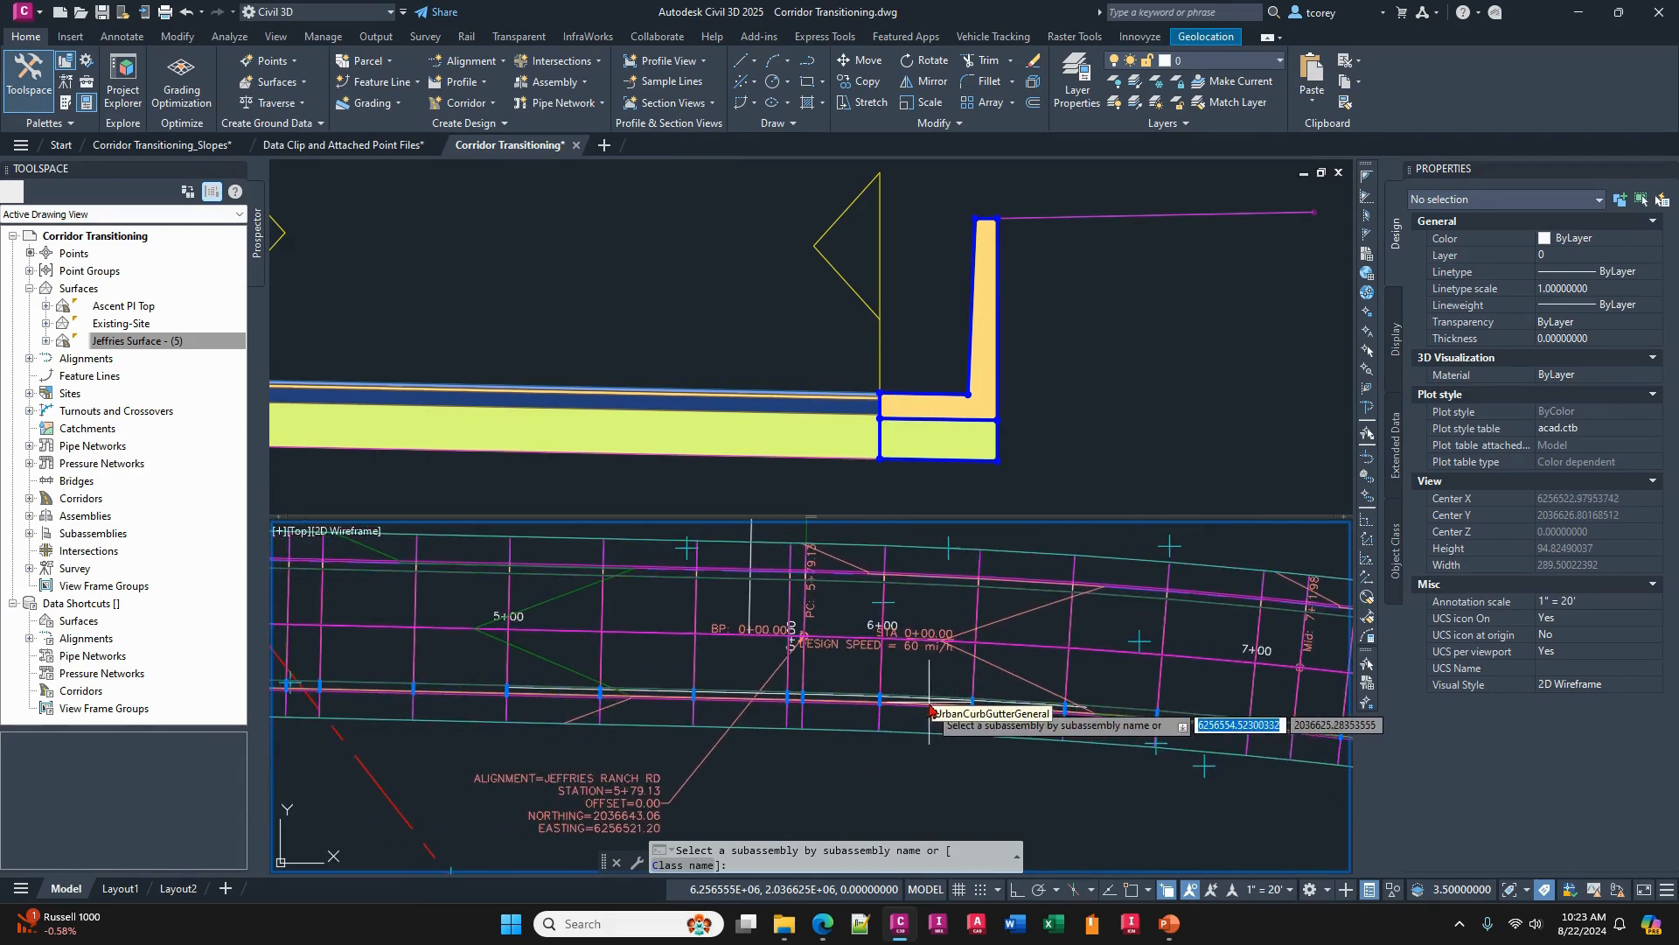
pyautogui.scroll(2, 929, 708)
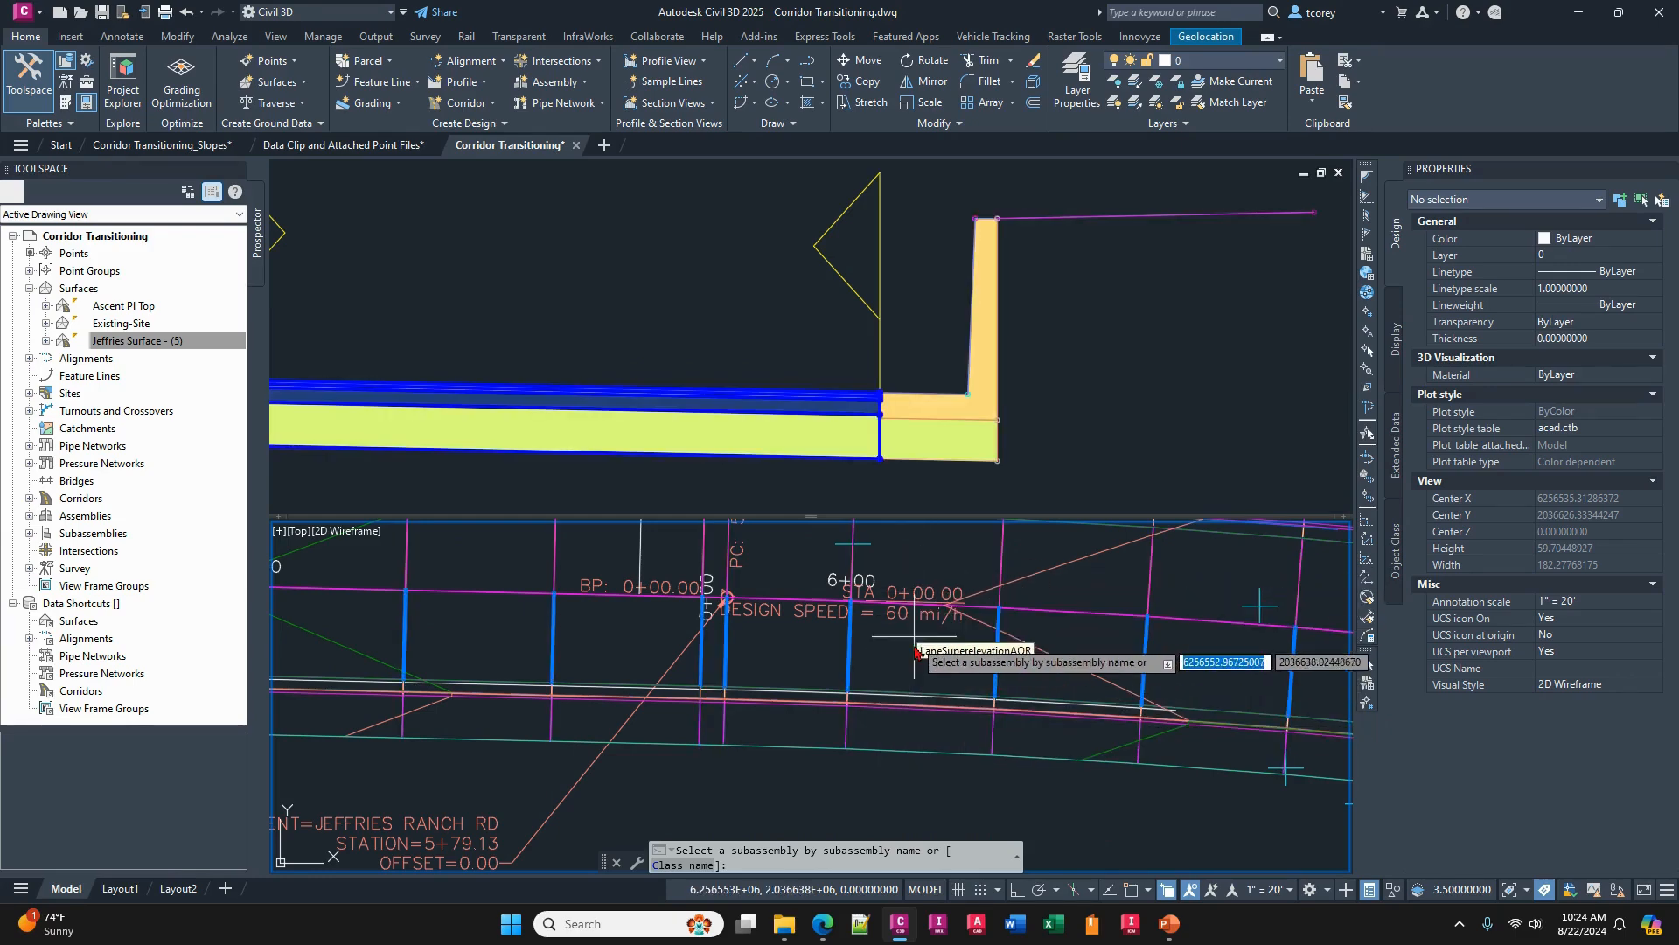
pyautogui.click(903, 708)
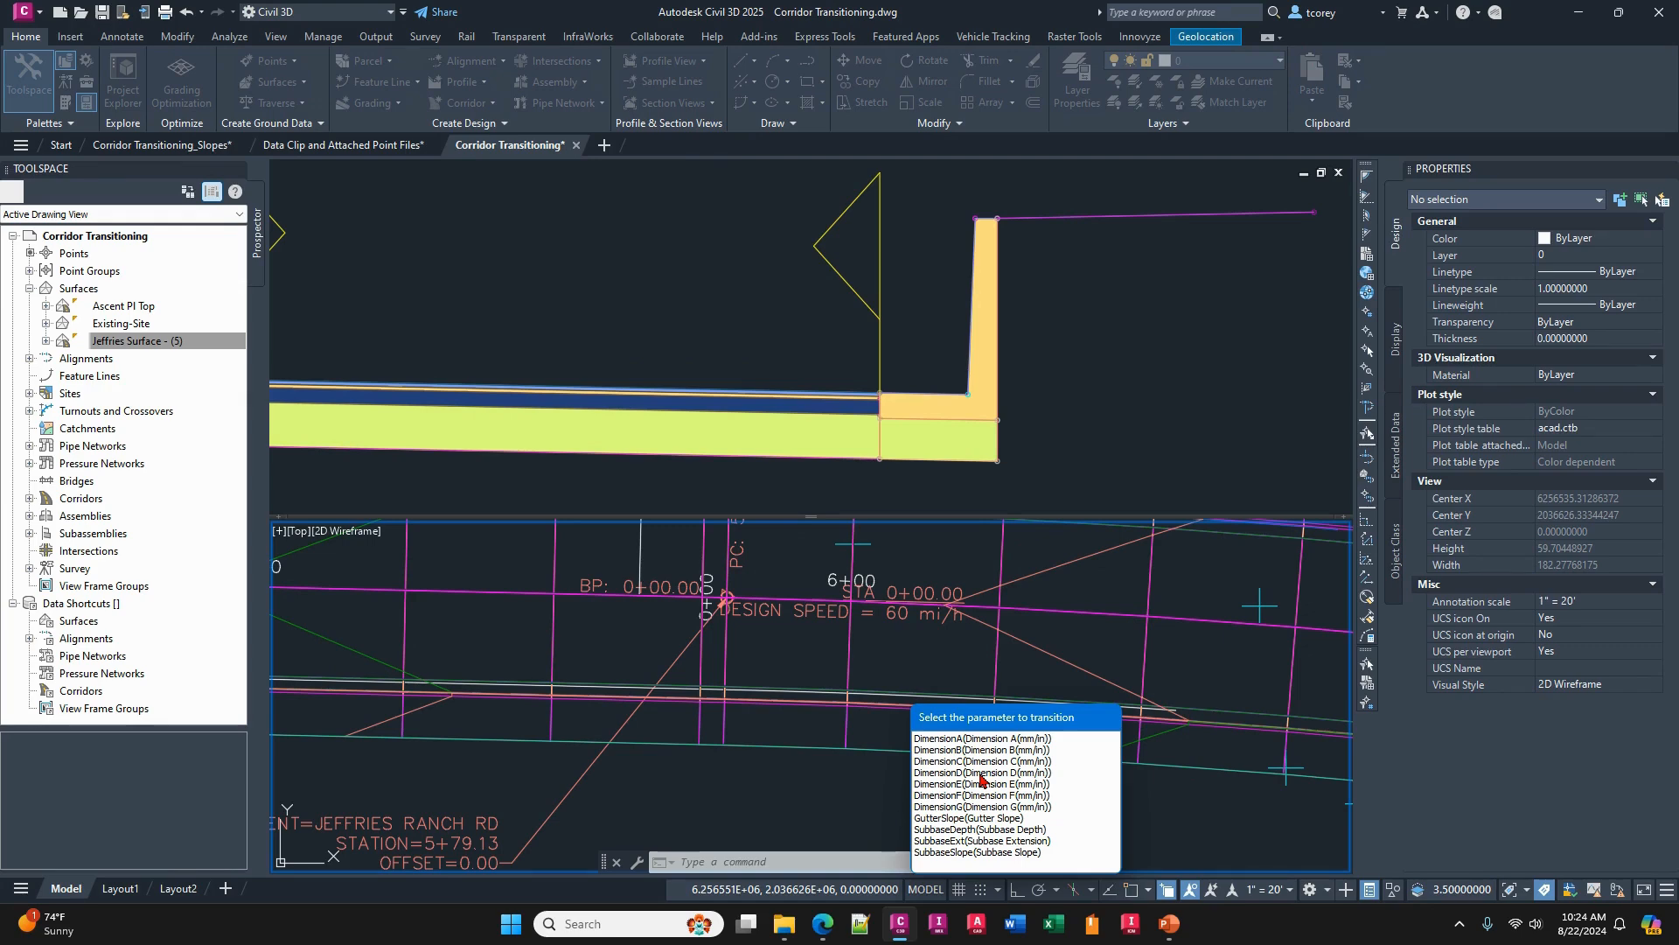
pyautogui.click(961, 773)
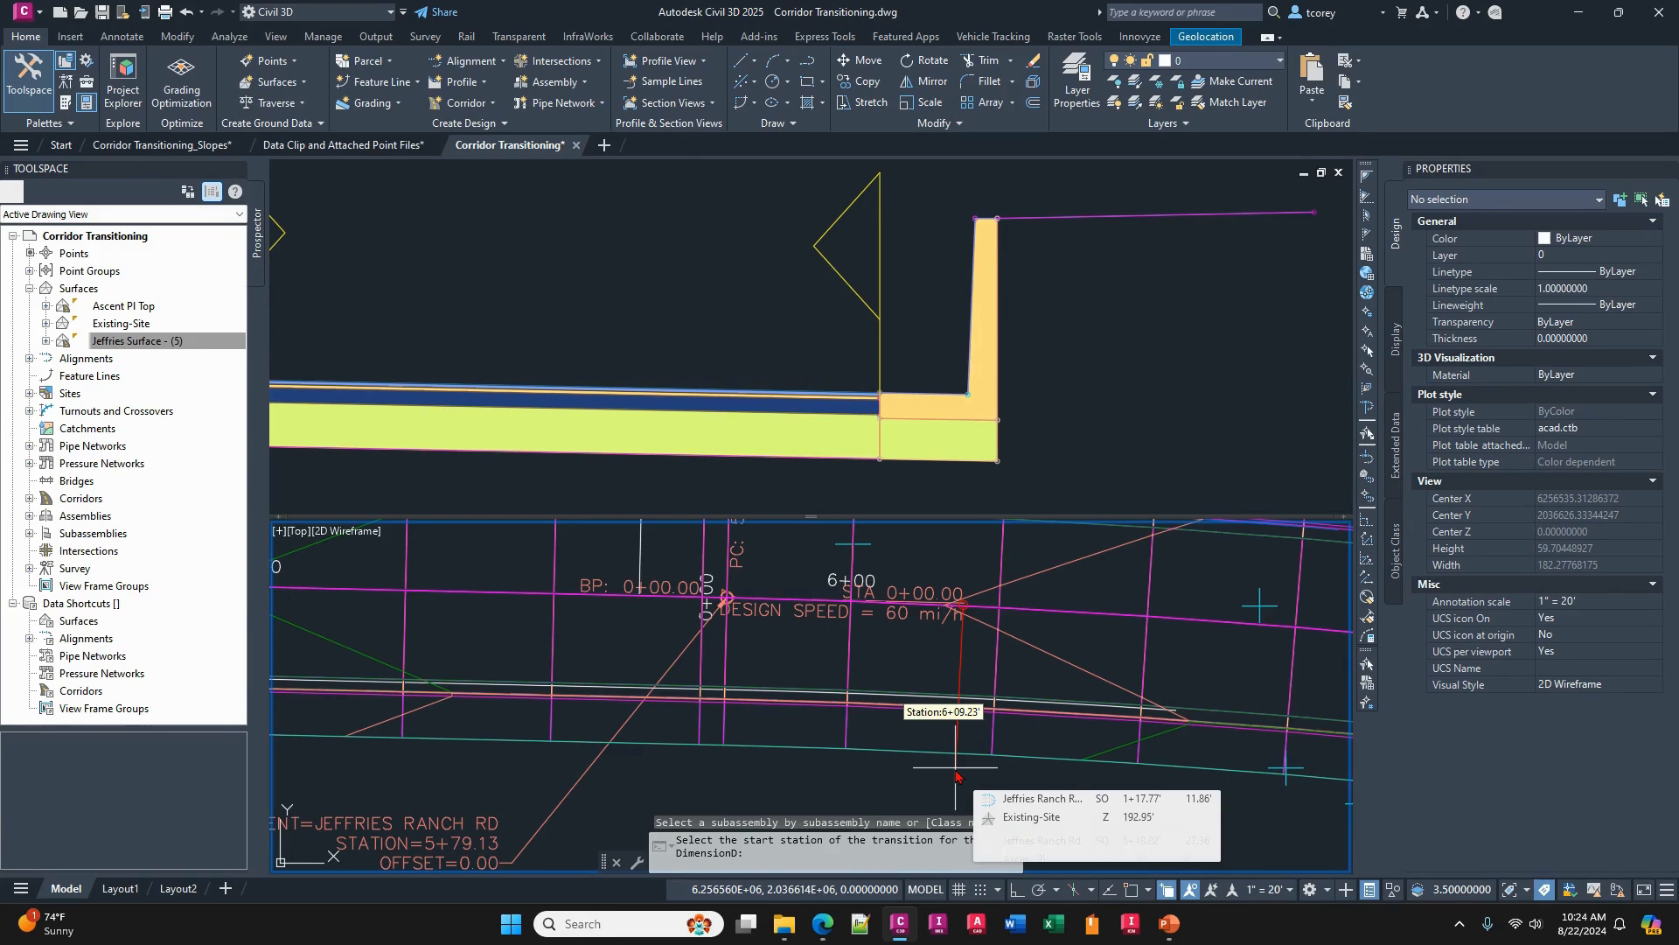
pyautogui.scroll(-2, 612, 652)
pyautogui.moveTo(612, 652); pyautogui.dragTo(1191, 686, button='middle')
pyautogui.moveTo(600, 675); pyautogui.dragTo(854, 700, button='middle')
pyautogui.scroll(-2, 628, 689)
pyautogui.write('100')
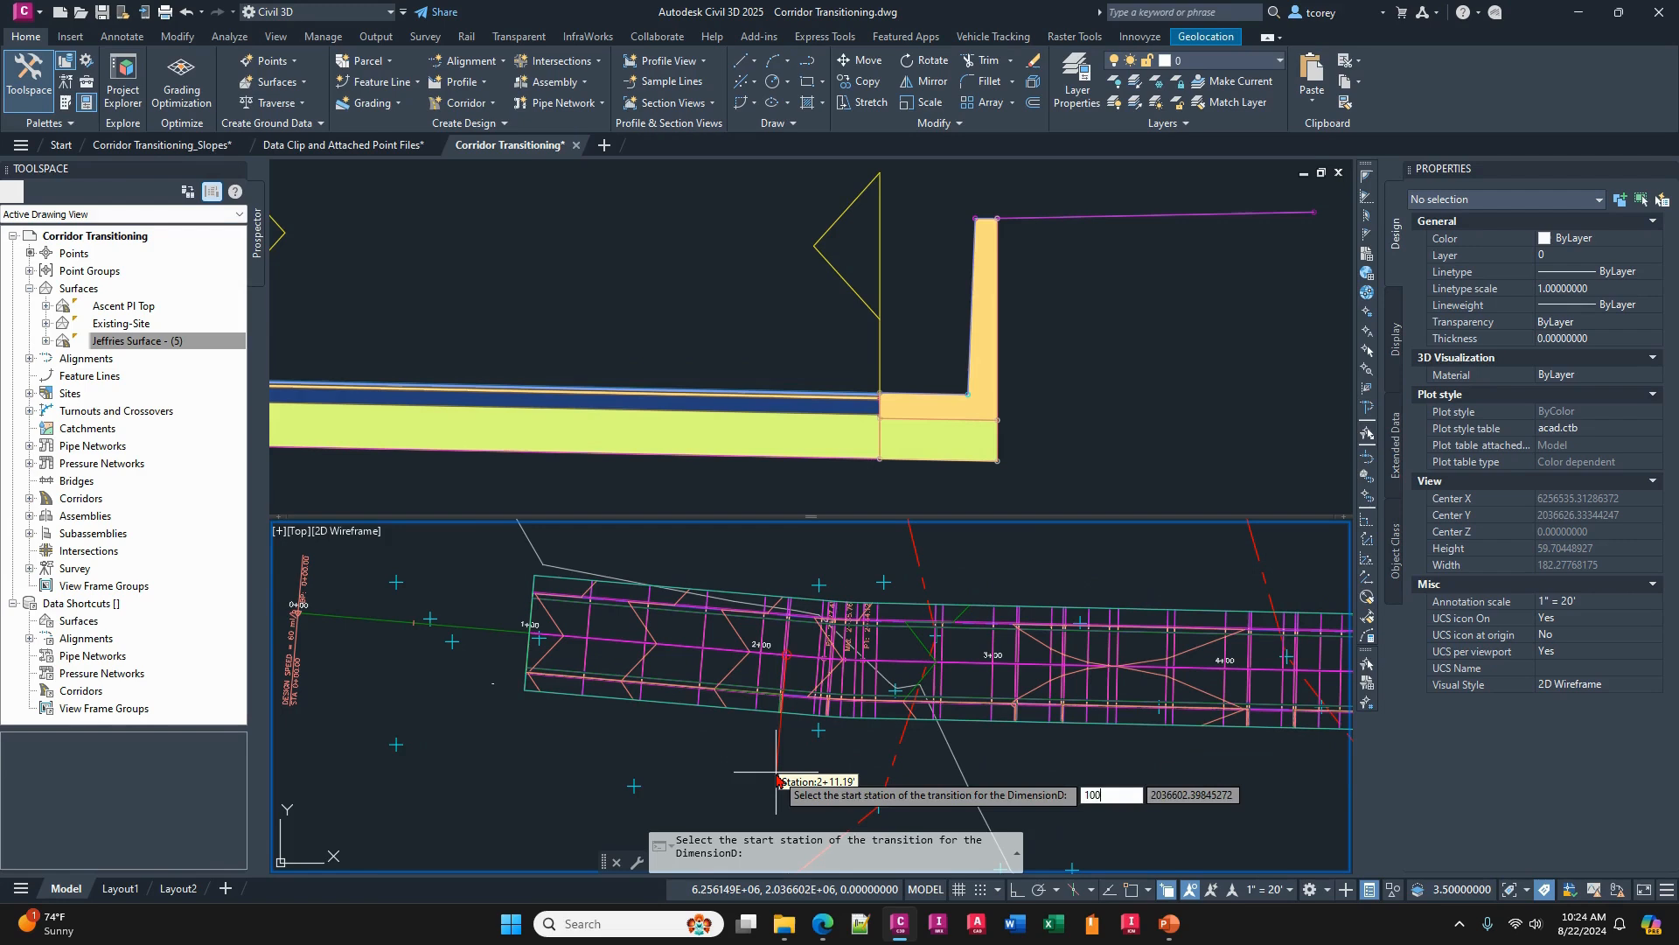
pyautogui.press('Return')
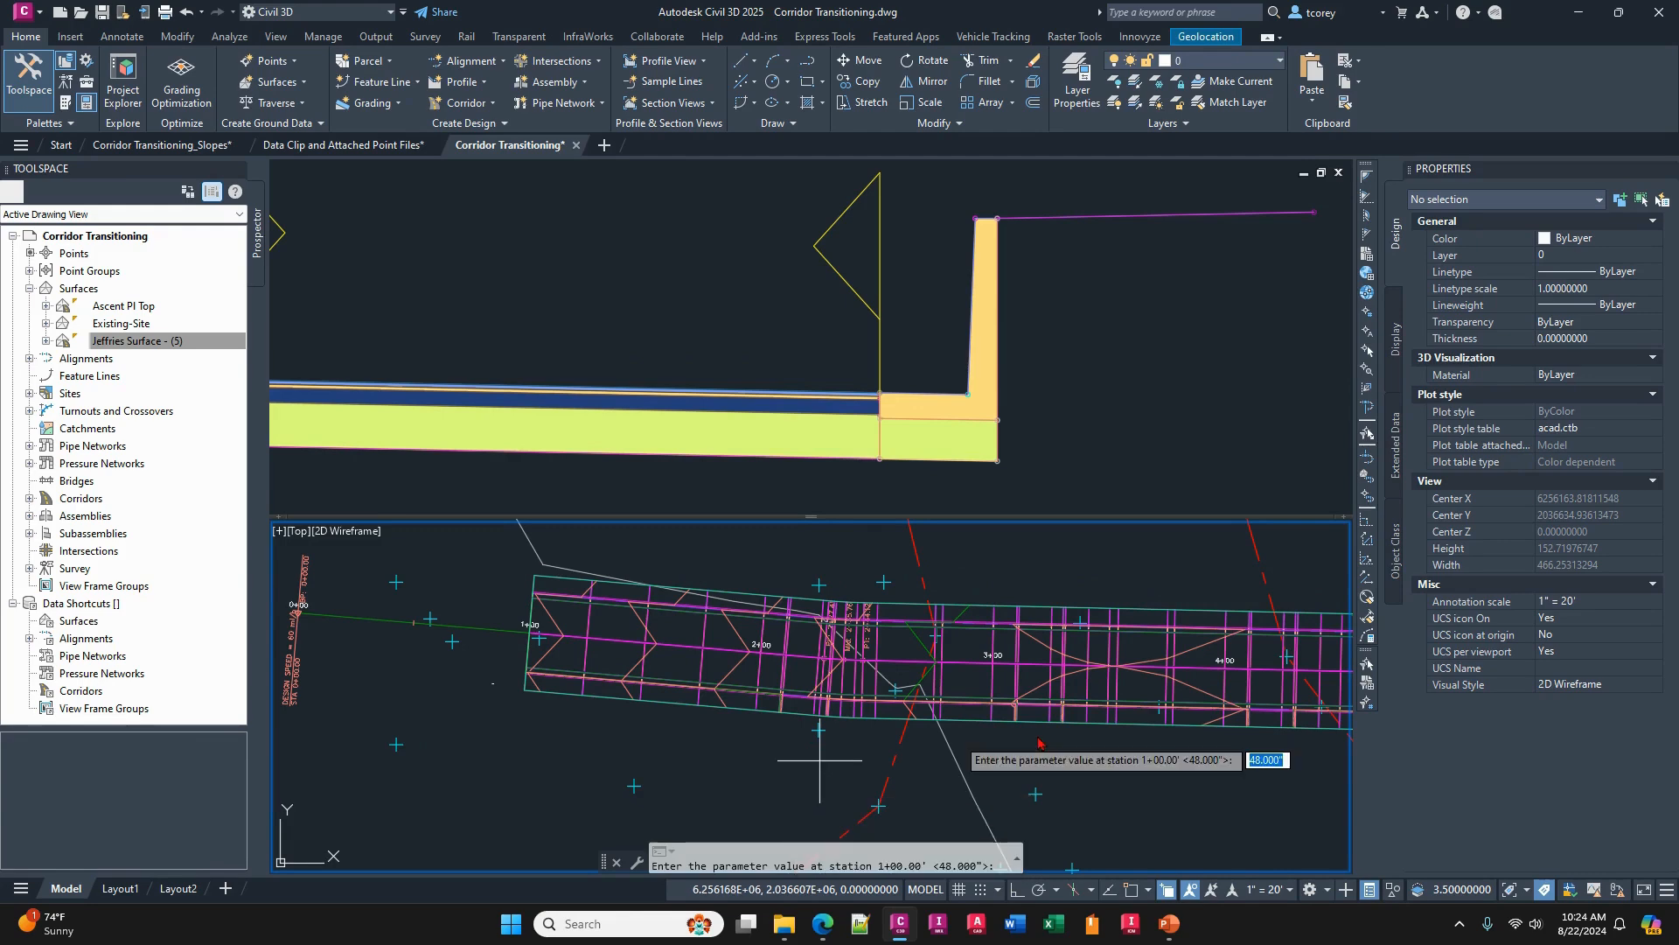
pyautogui.press('Return')
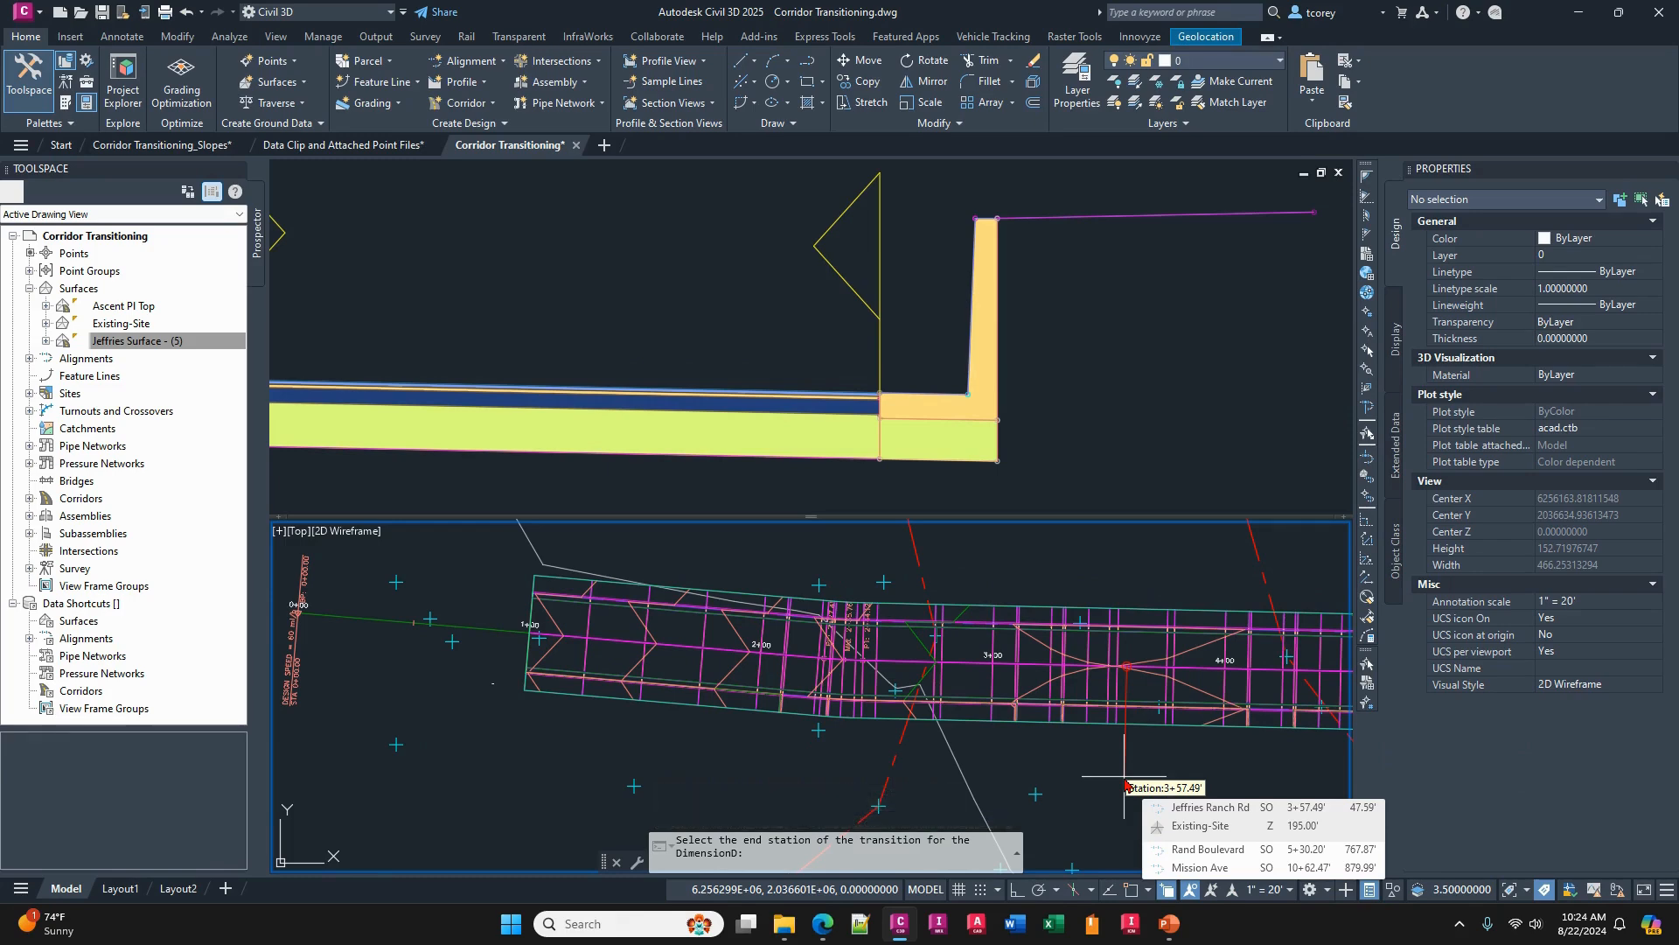
pyautogui.press('Escape')
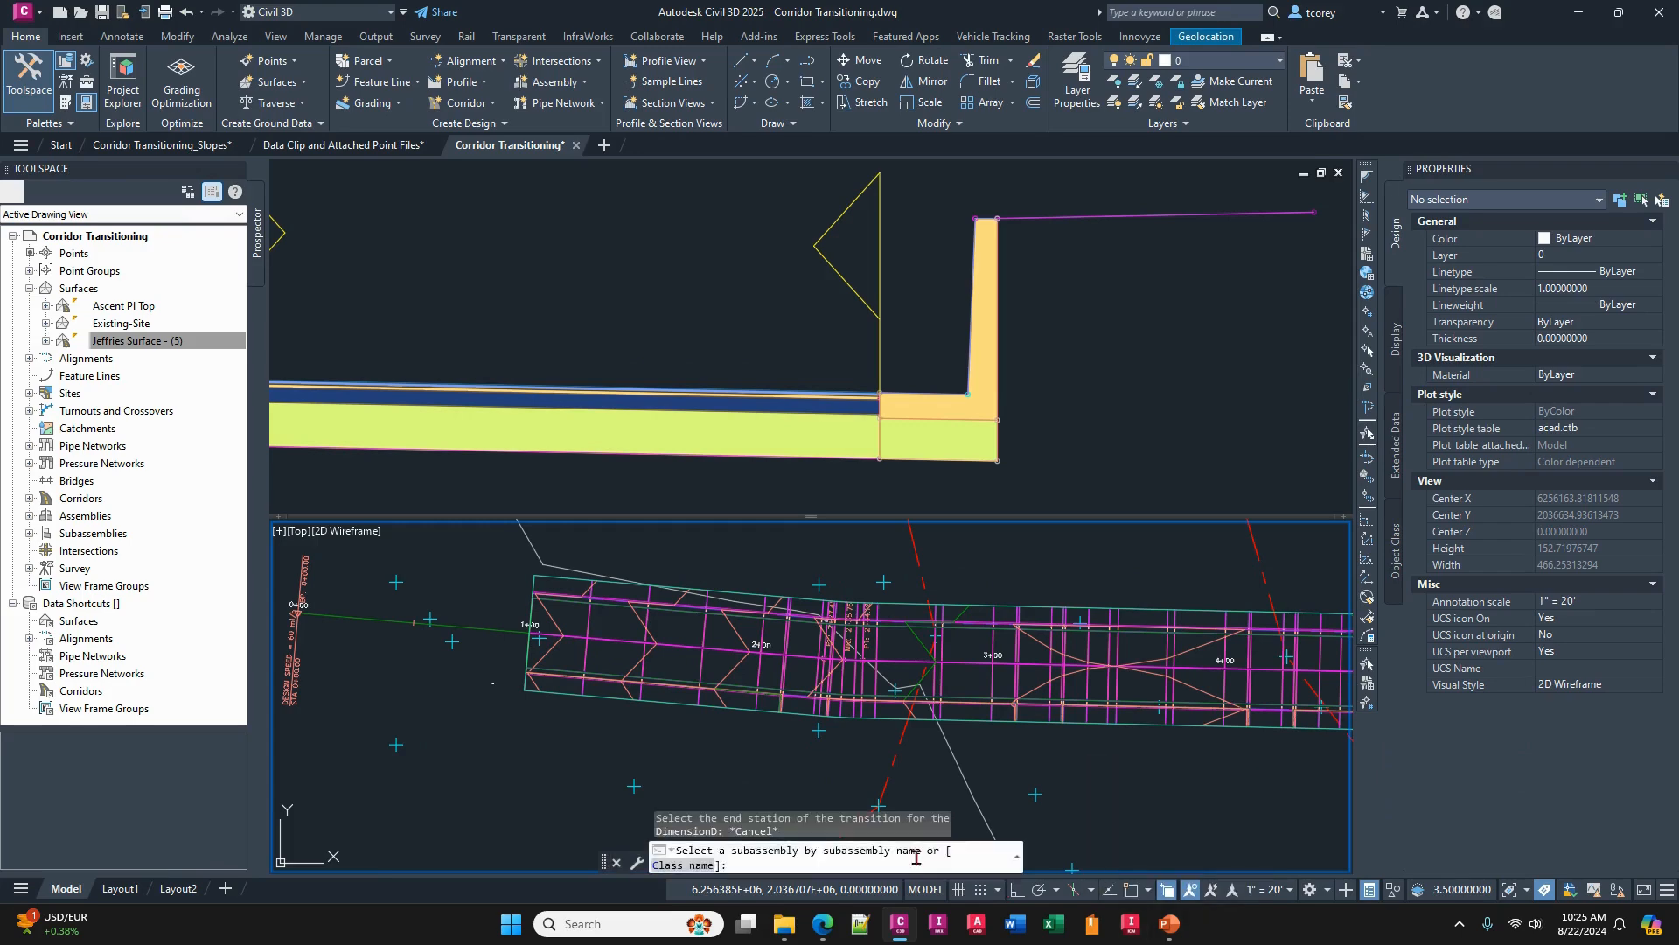
# - Choose DimensionD of the UrbanCurbGutterGeneral subassembly for the transition and start it at station 100 with the default 48" value
pyautogui.click(1017, 703)
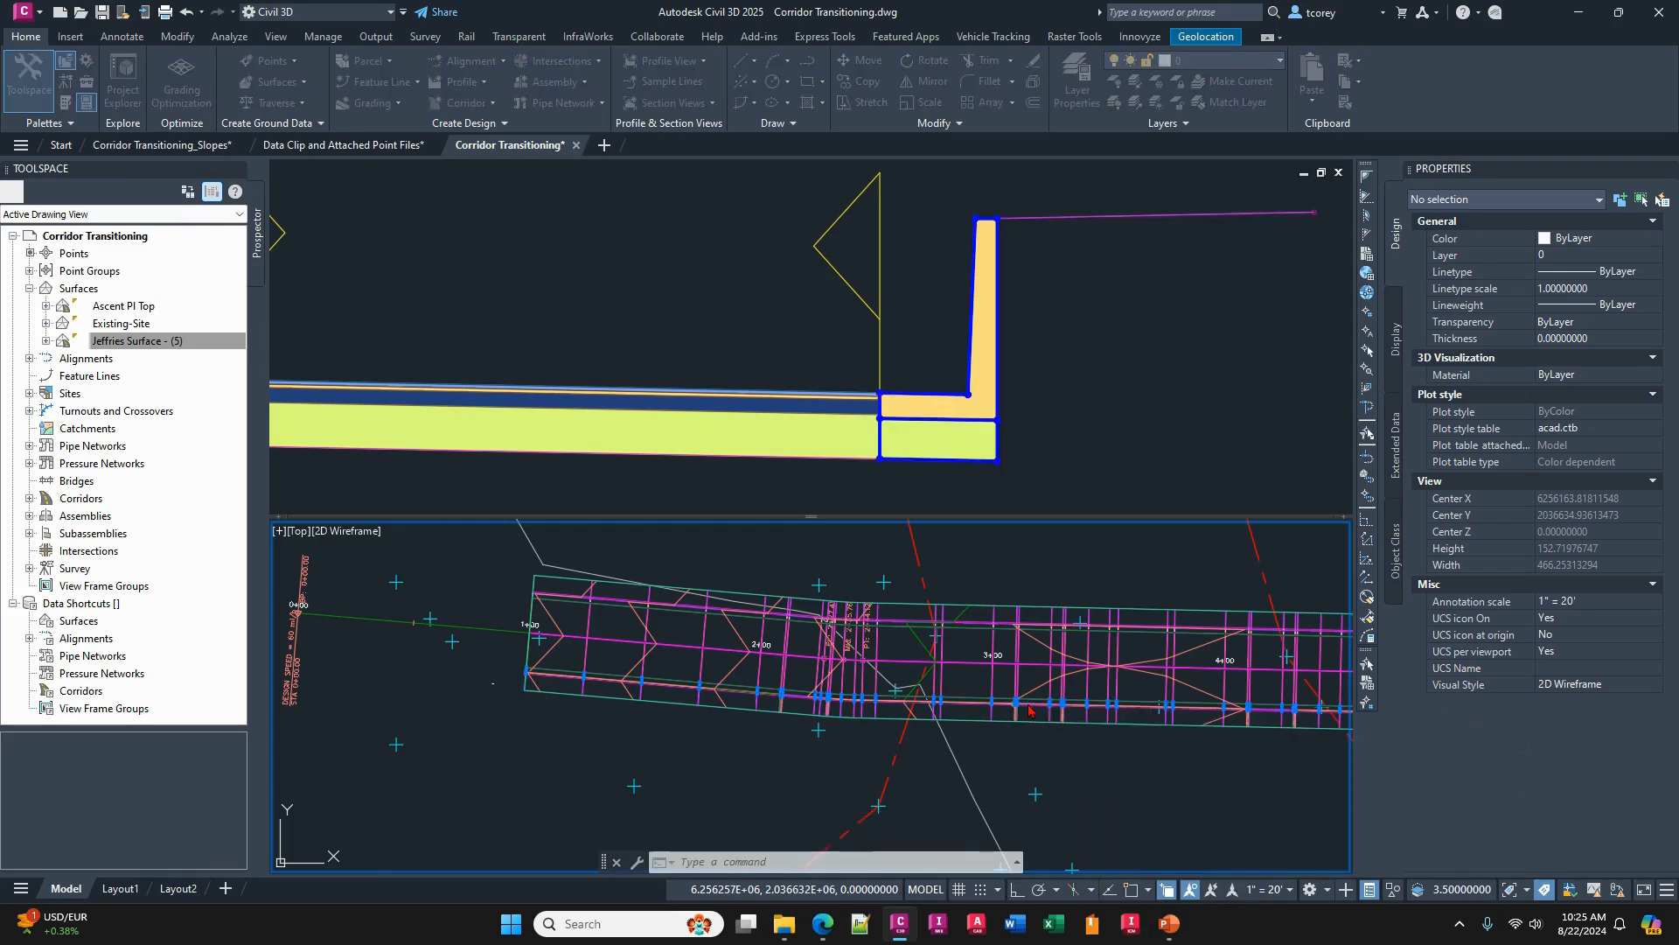
pyautogui.doubleClick(1085, 776)
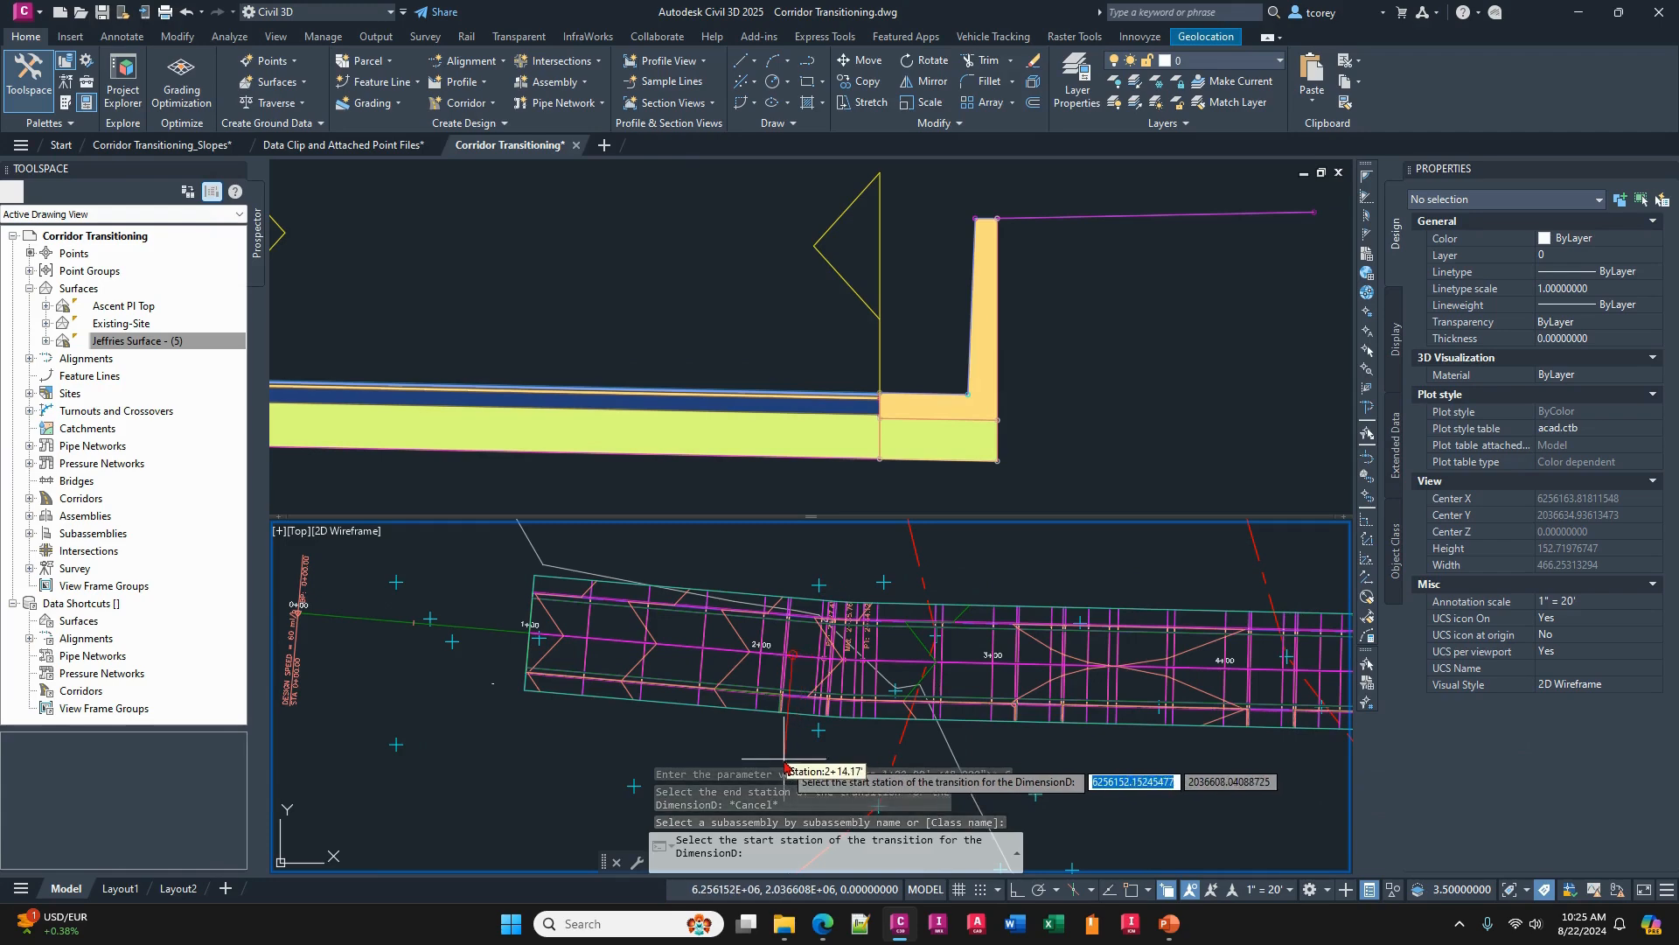
pyautogui.write('10')
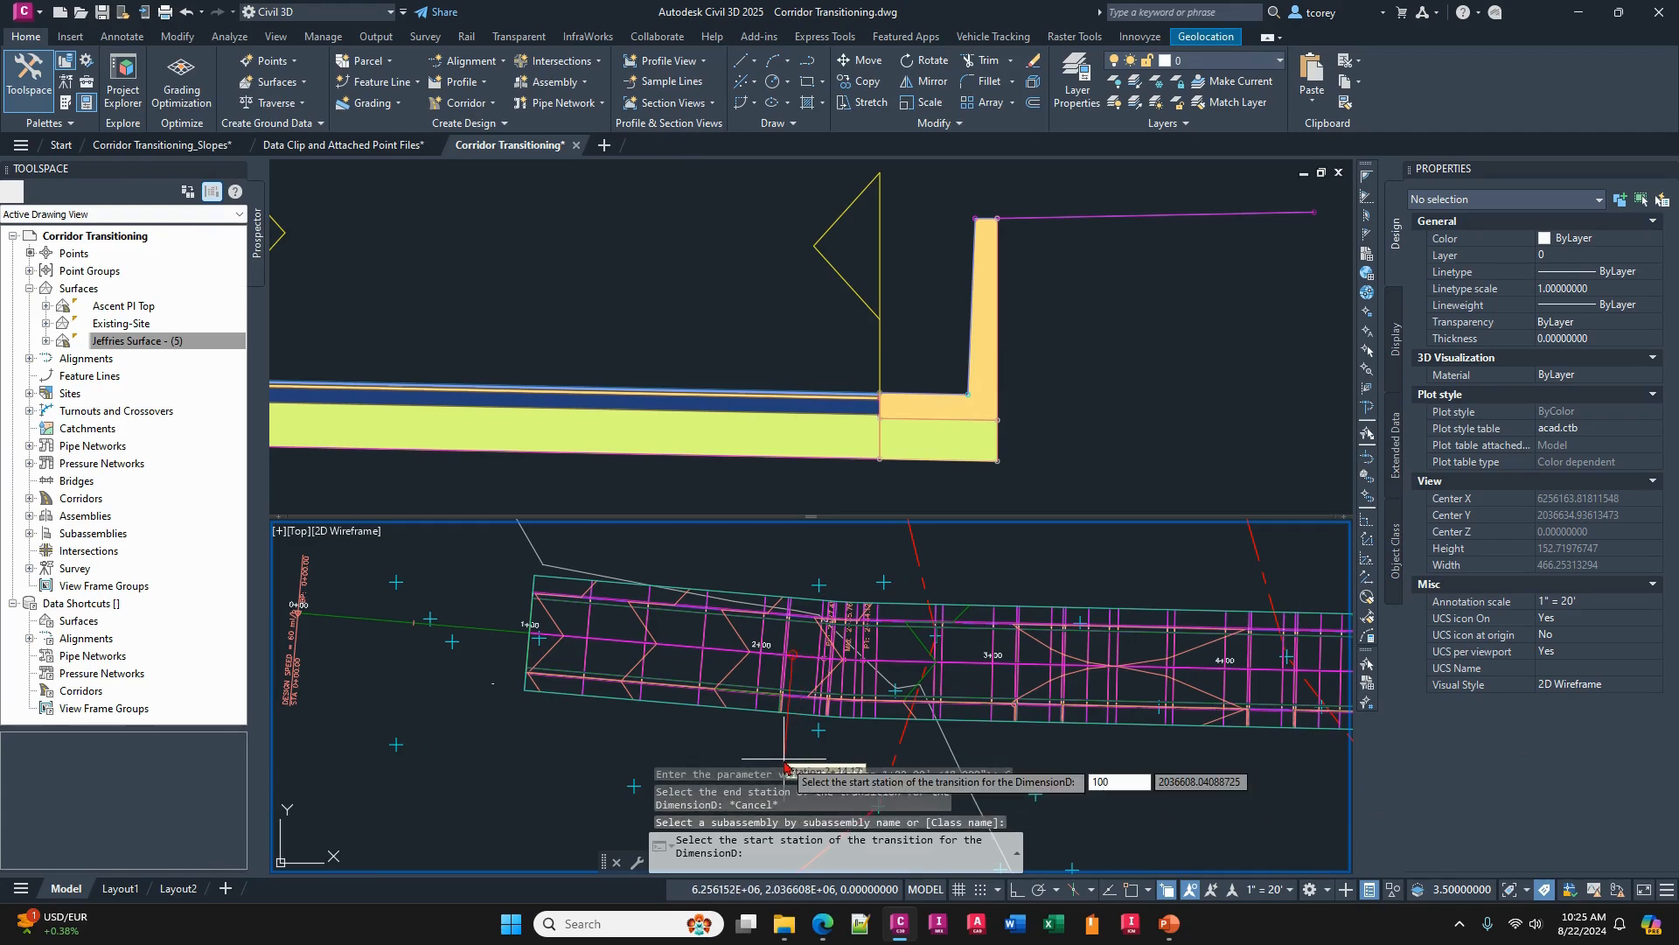
pyautogui.write('0')
pyautogui.press('Return')
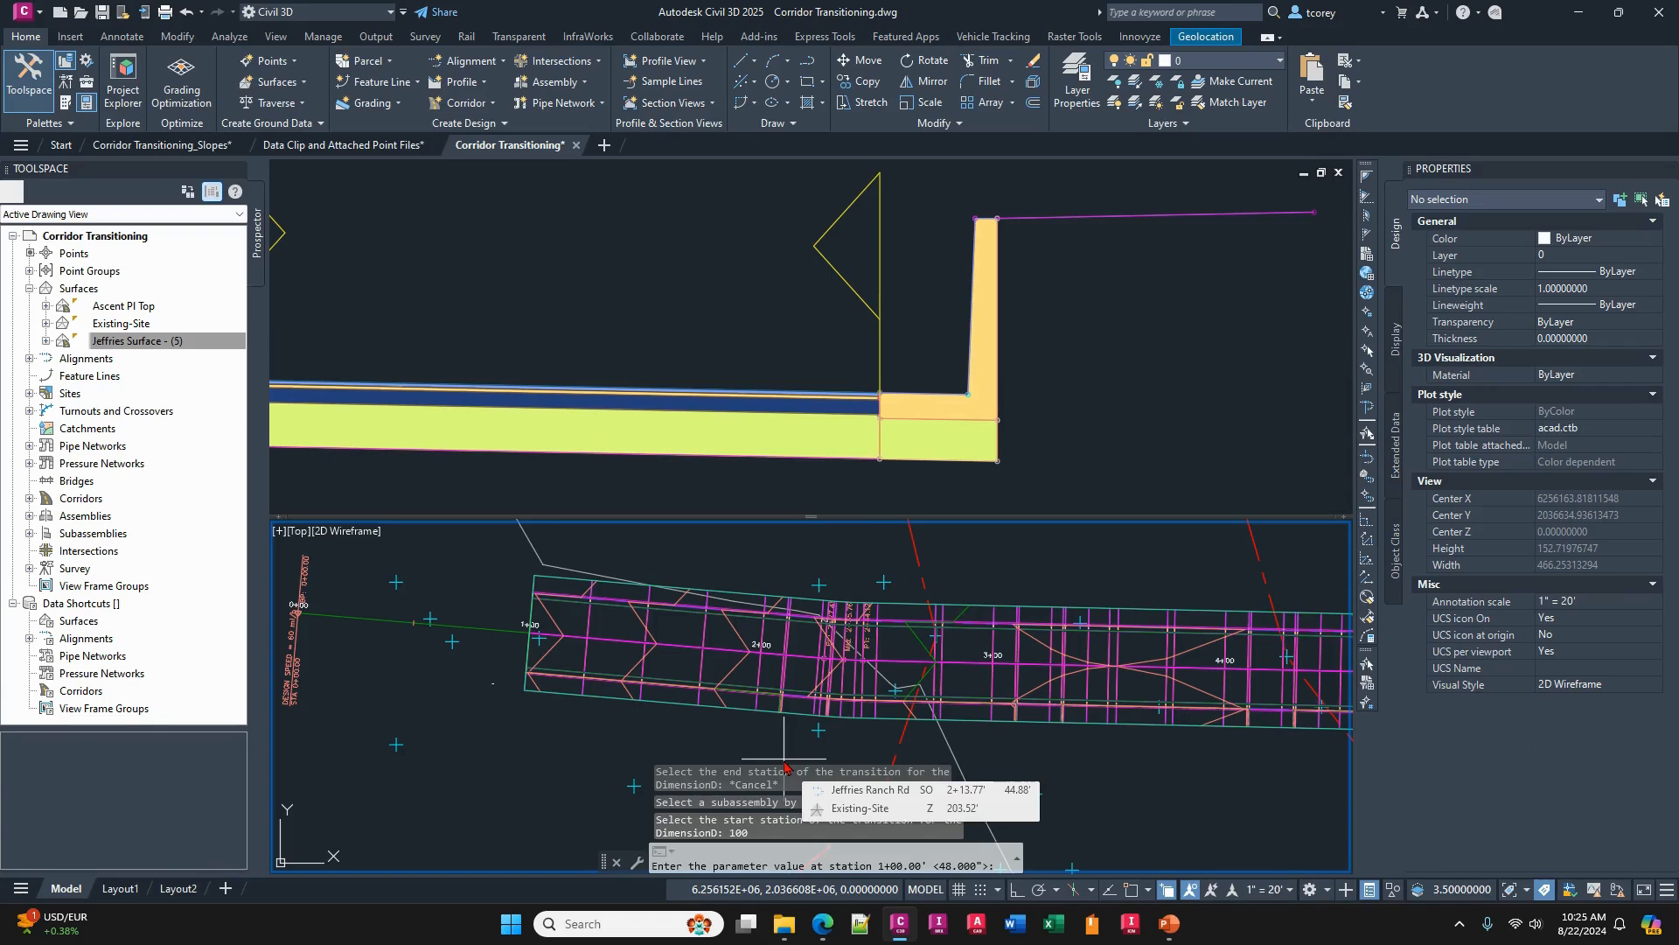
pyautogui.press('Return')
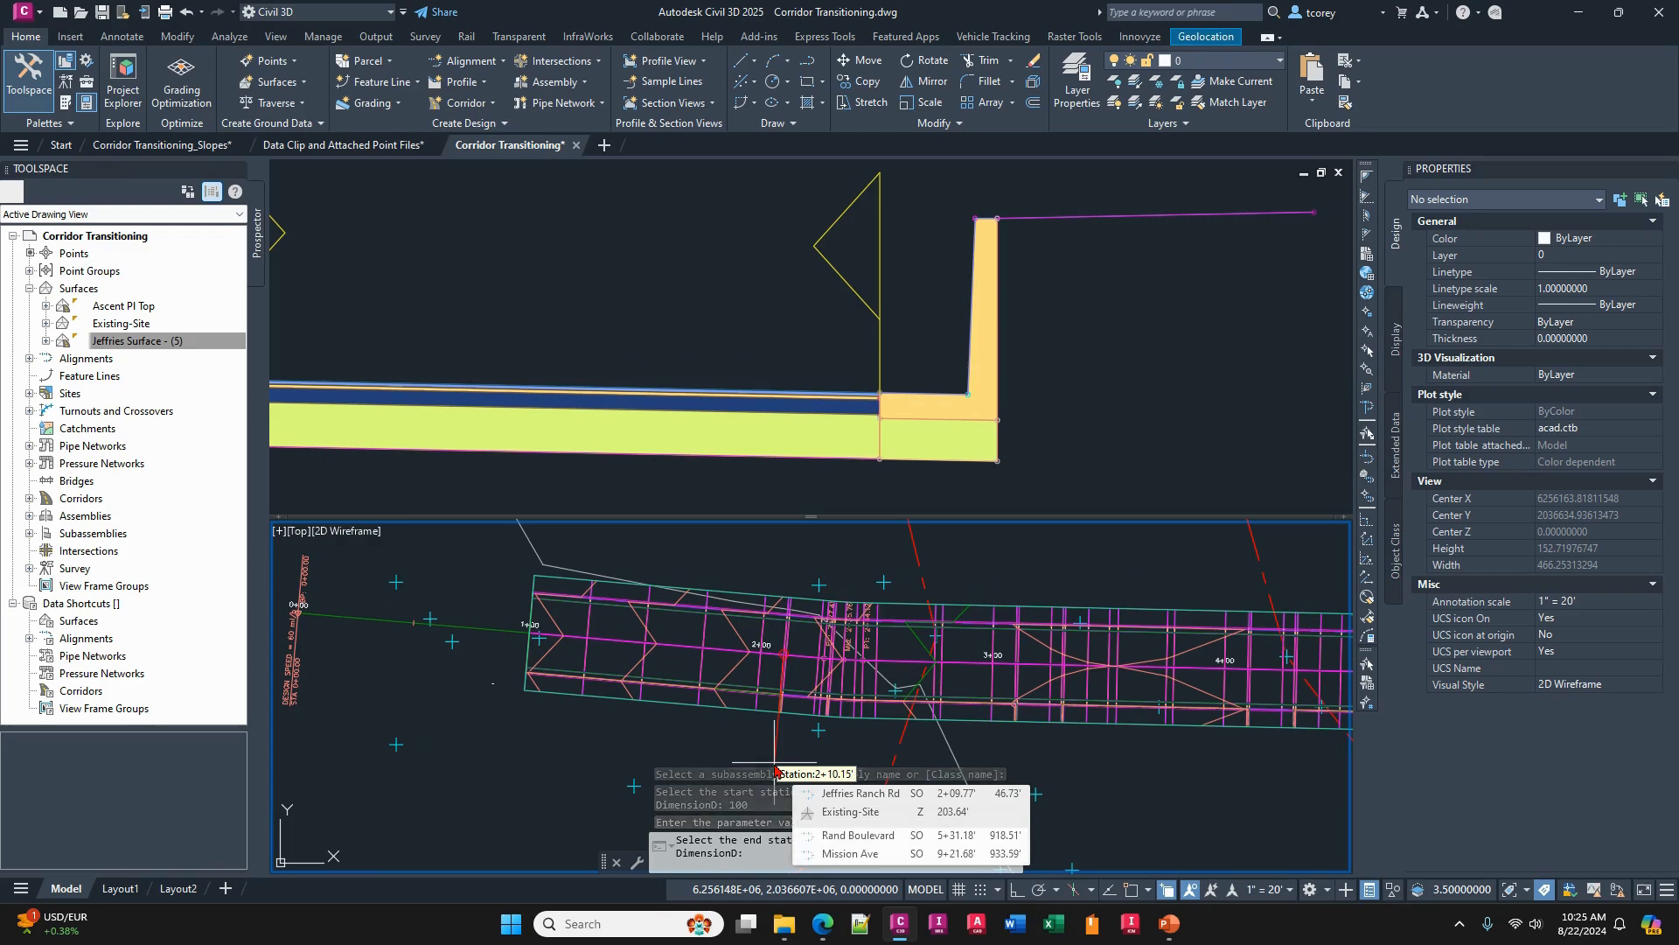
# - End the DimensionD transition at station 220 with the default 48" value and the Linear transition type
pyautogui.write('22')
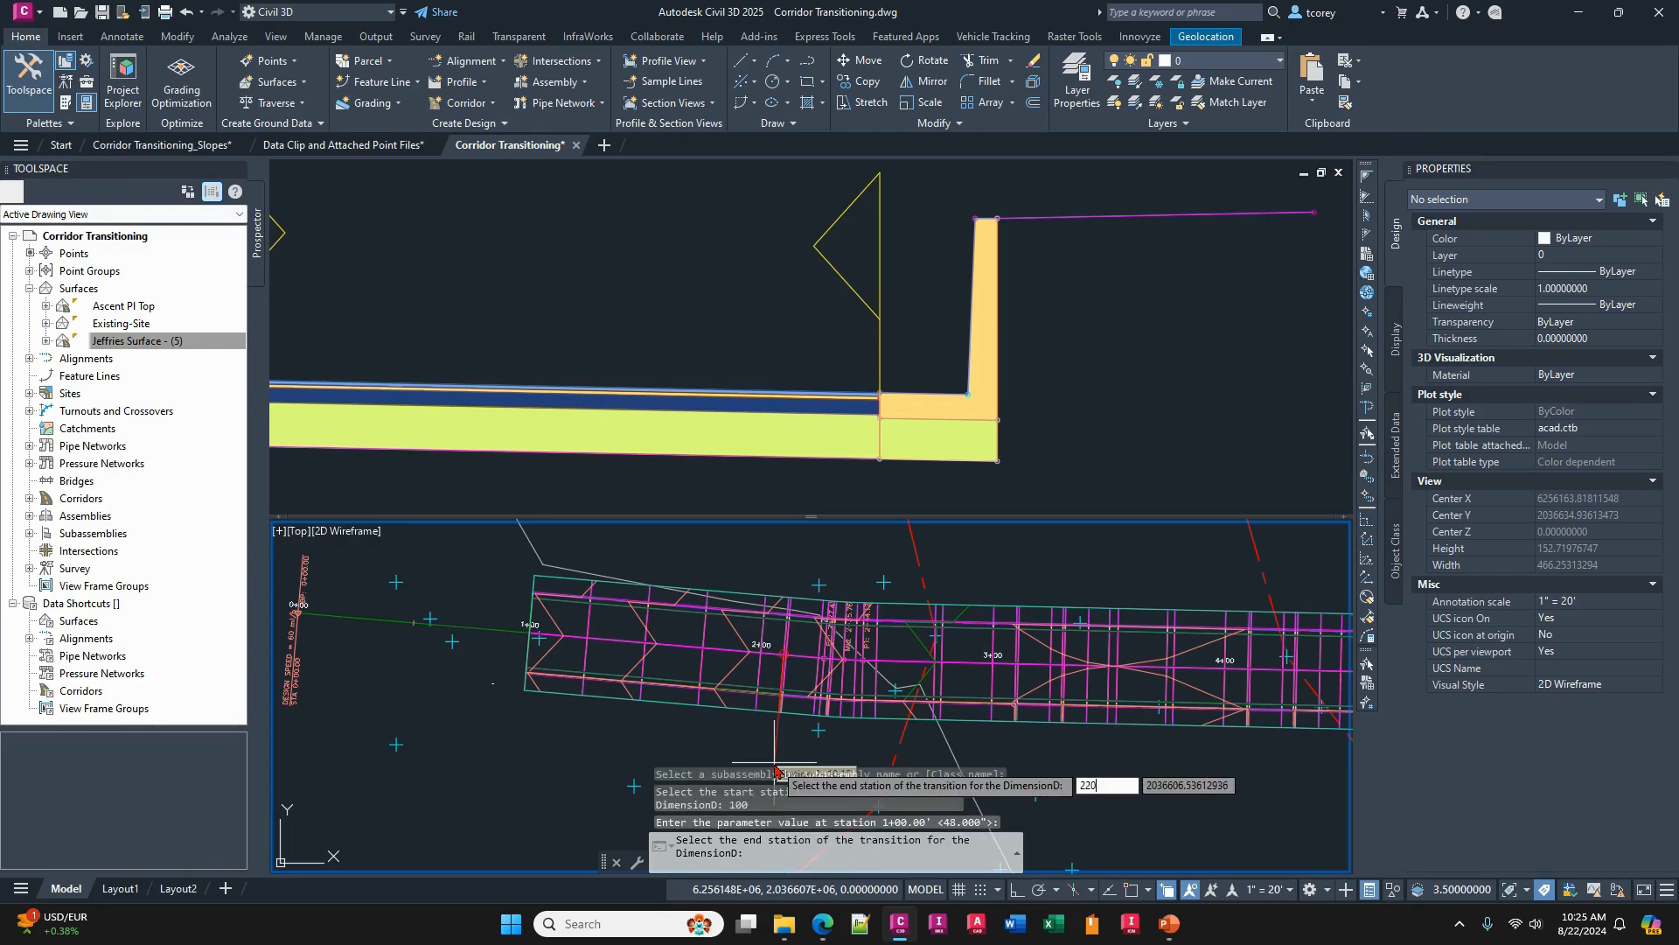
pyautogui.write('0')
pyautogui.press('Return')
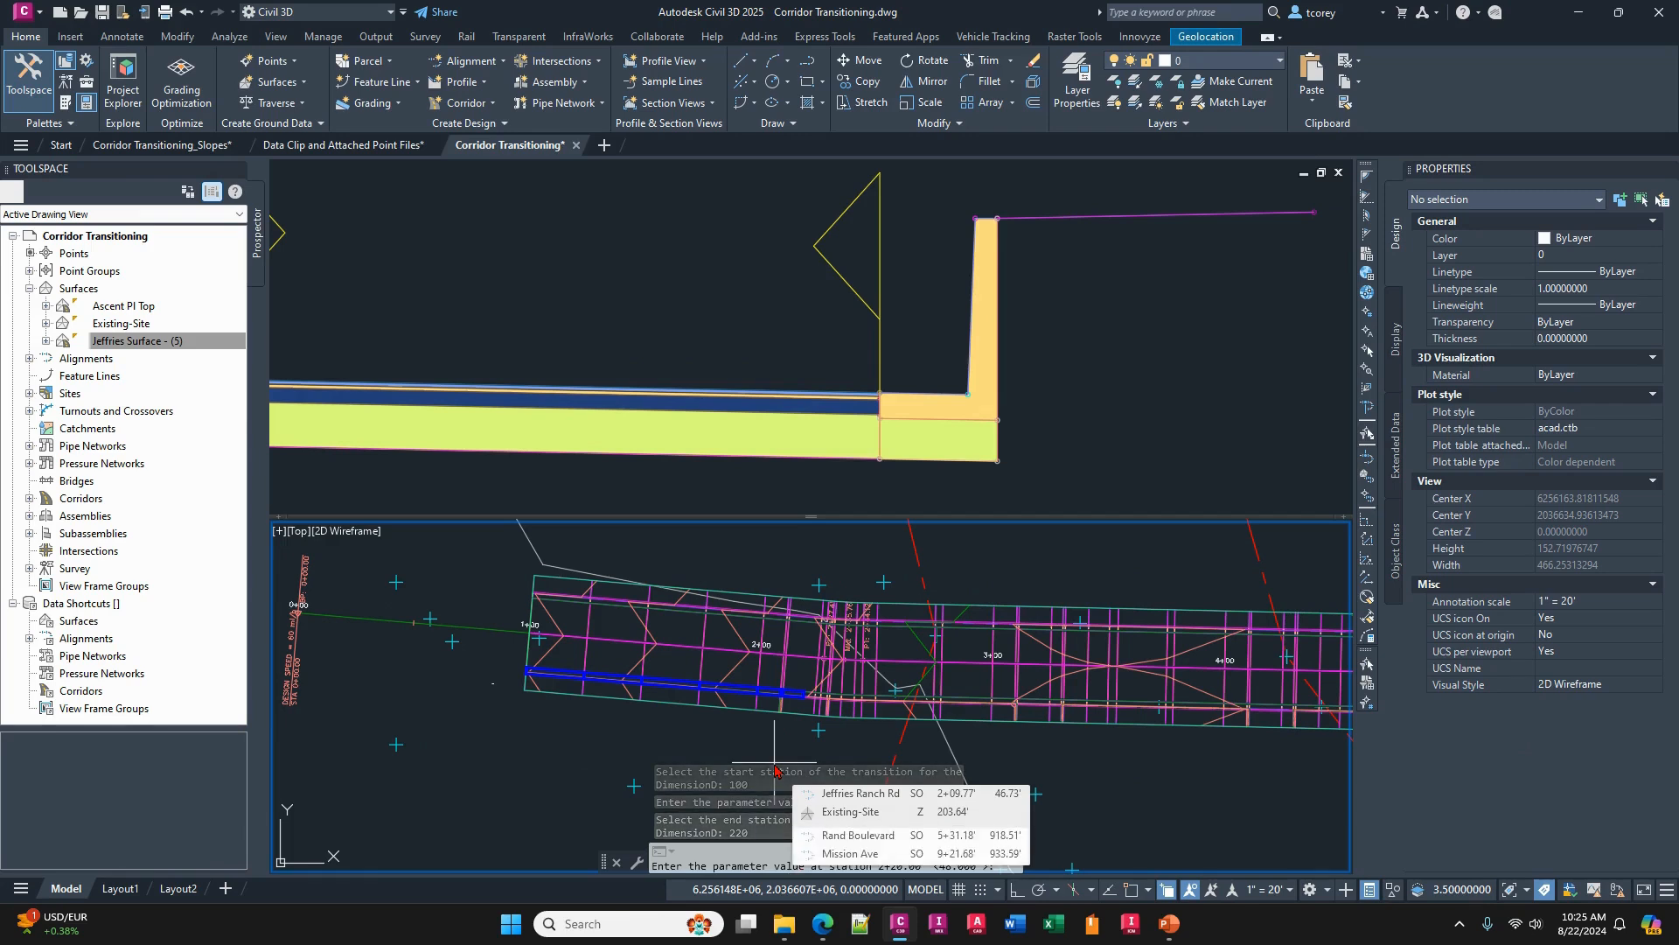
pyautogui.press('Return')
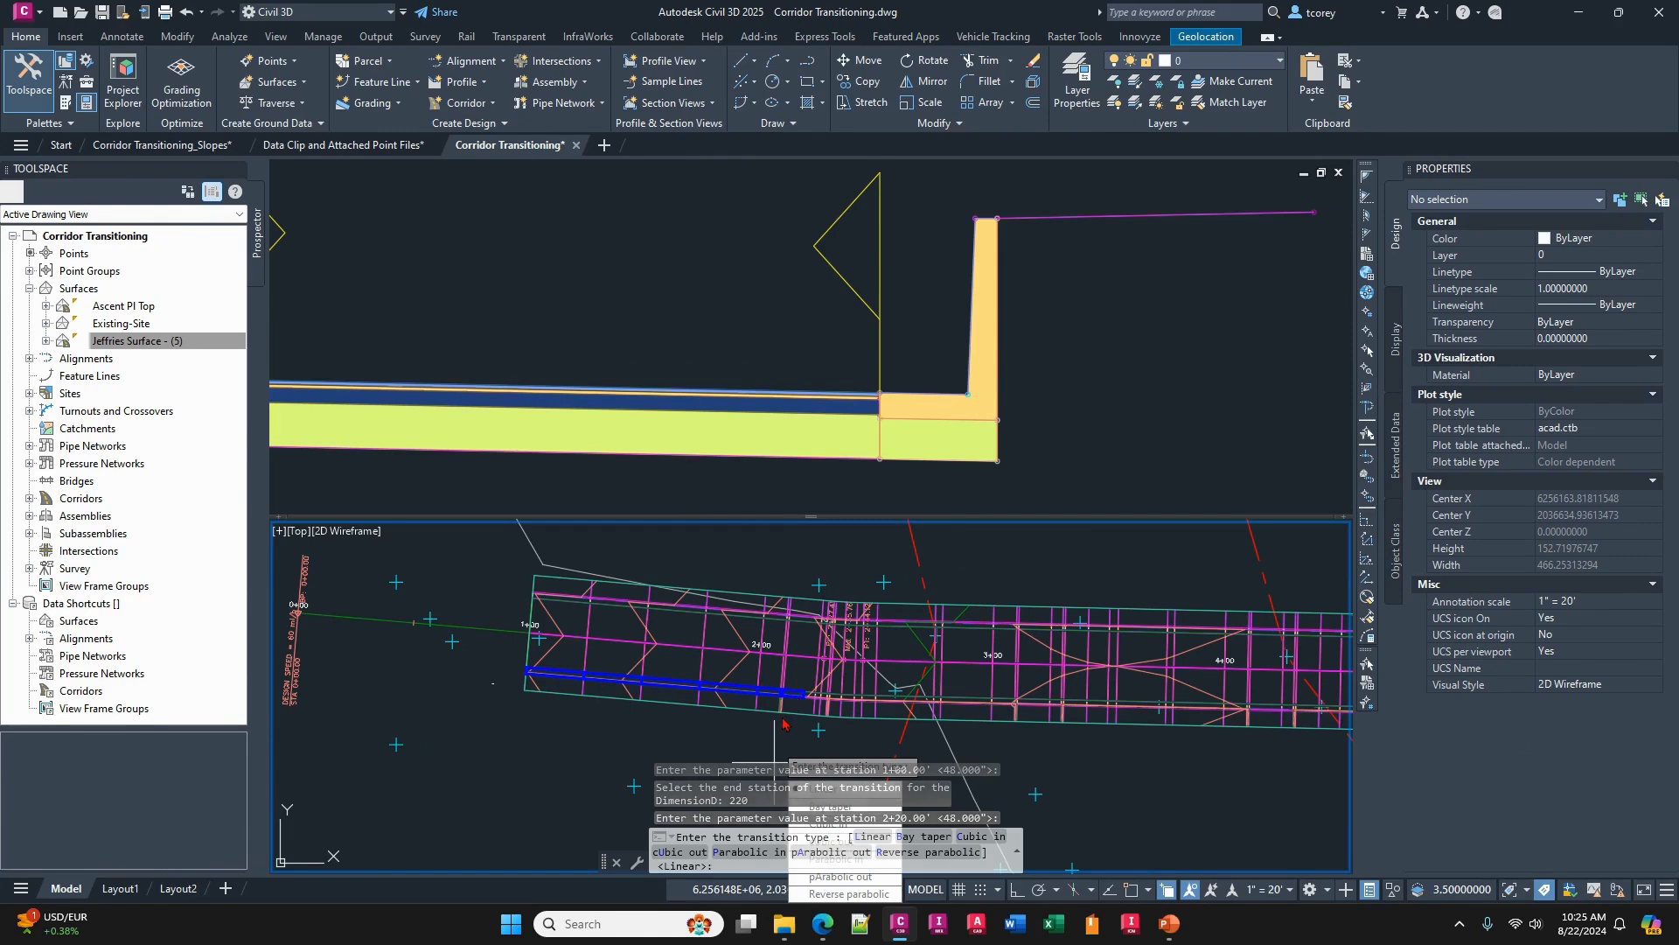
pyautogui.click(872, 836)
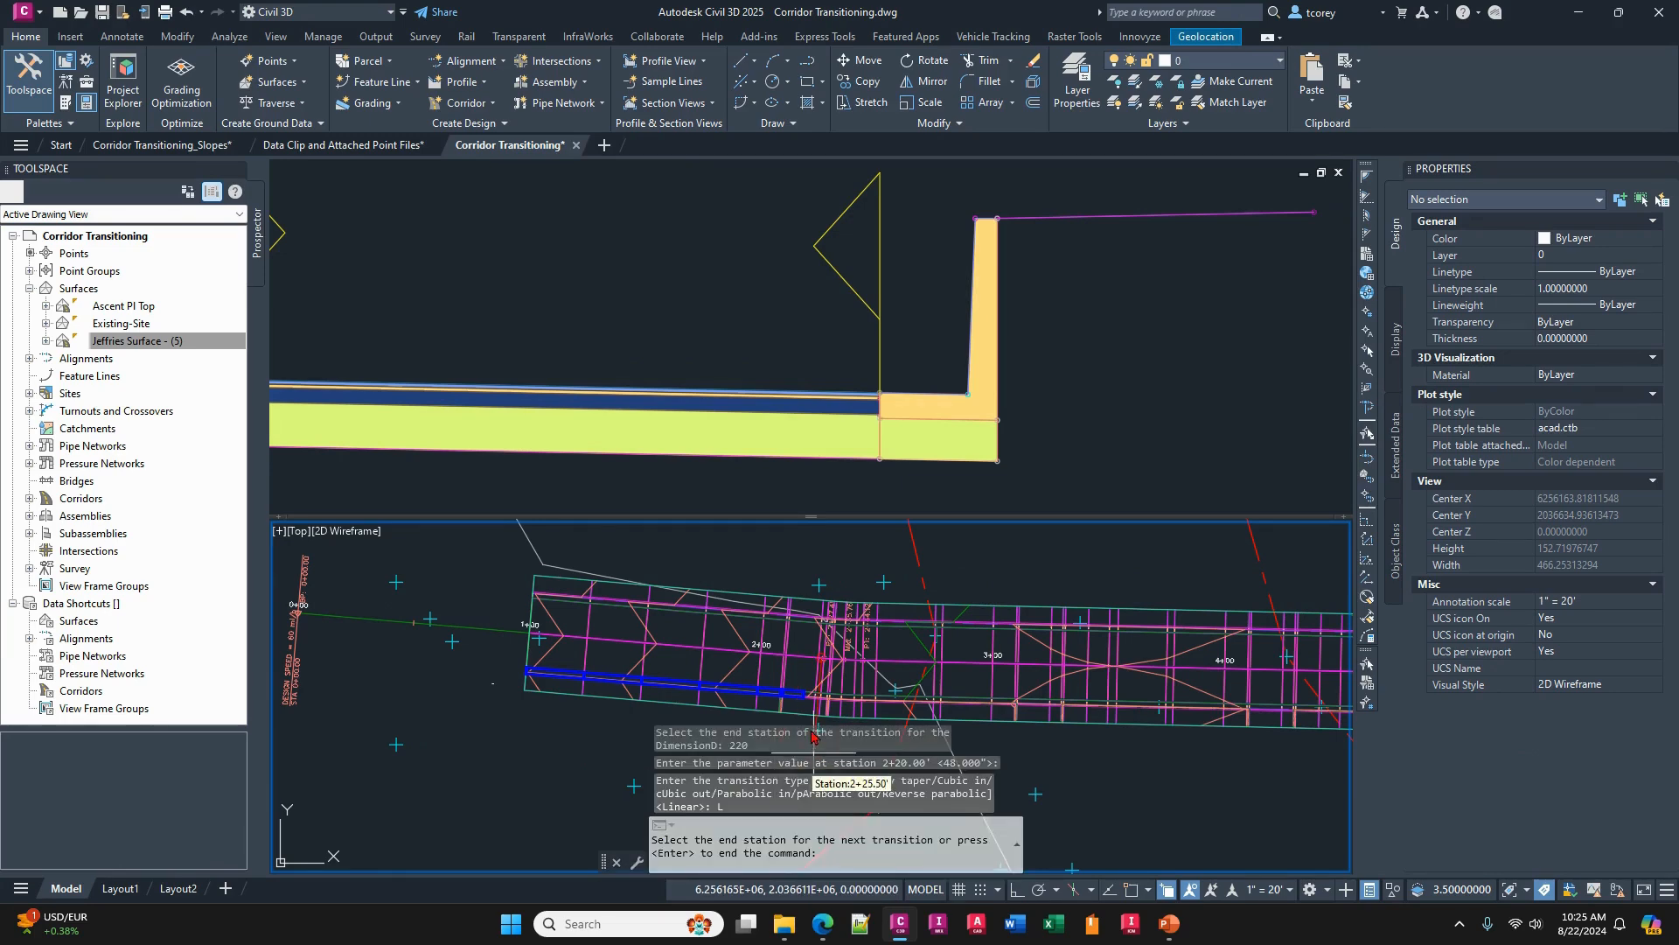
# - Try to add the next DimensionD transition with end station 130, and reposition the transition table over the drawing
pyautogui.scroll(4, 814, 709)
pyautogui.moveTo(813, 675); pyautogui.dragTo(823, 593, button='middle')
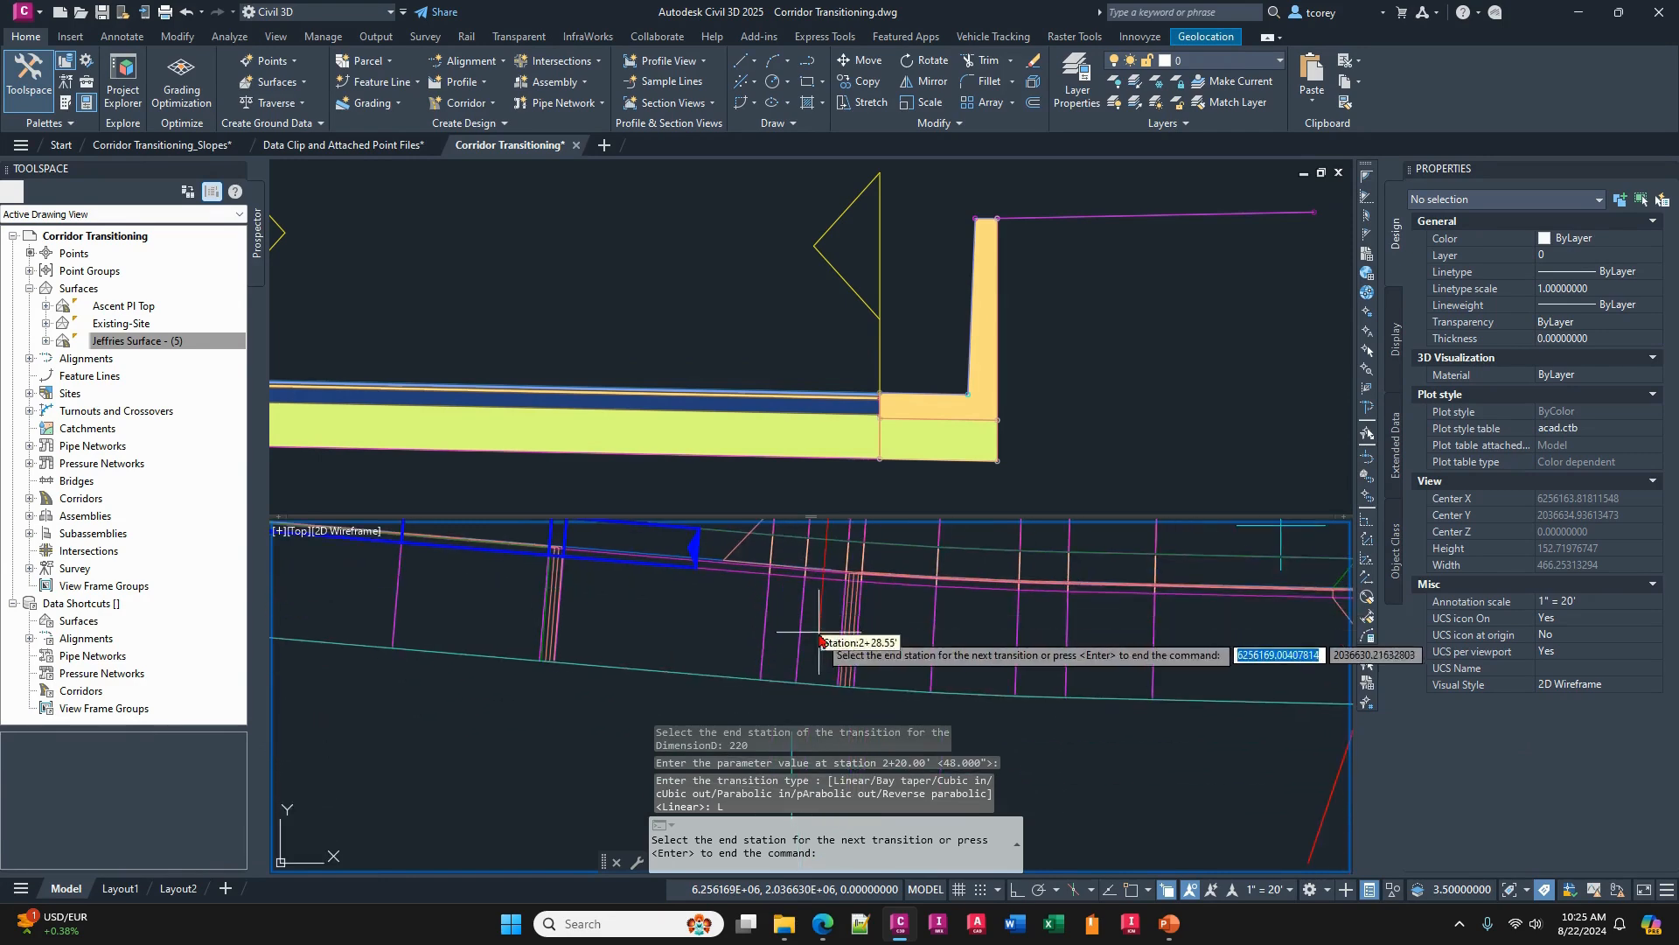
pyautogui.scroll(-3, 818, 669)
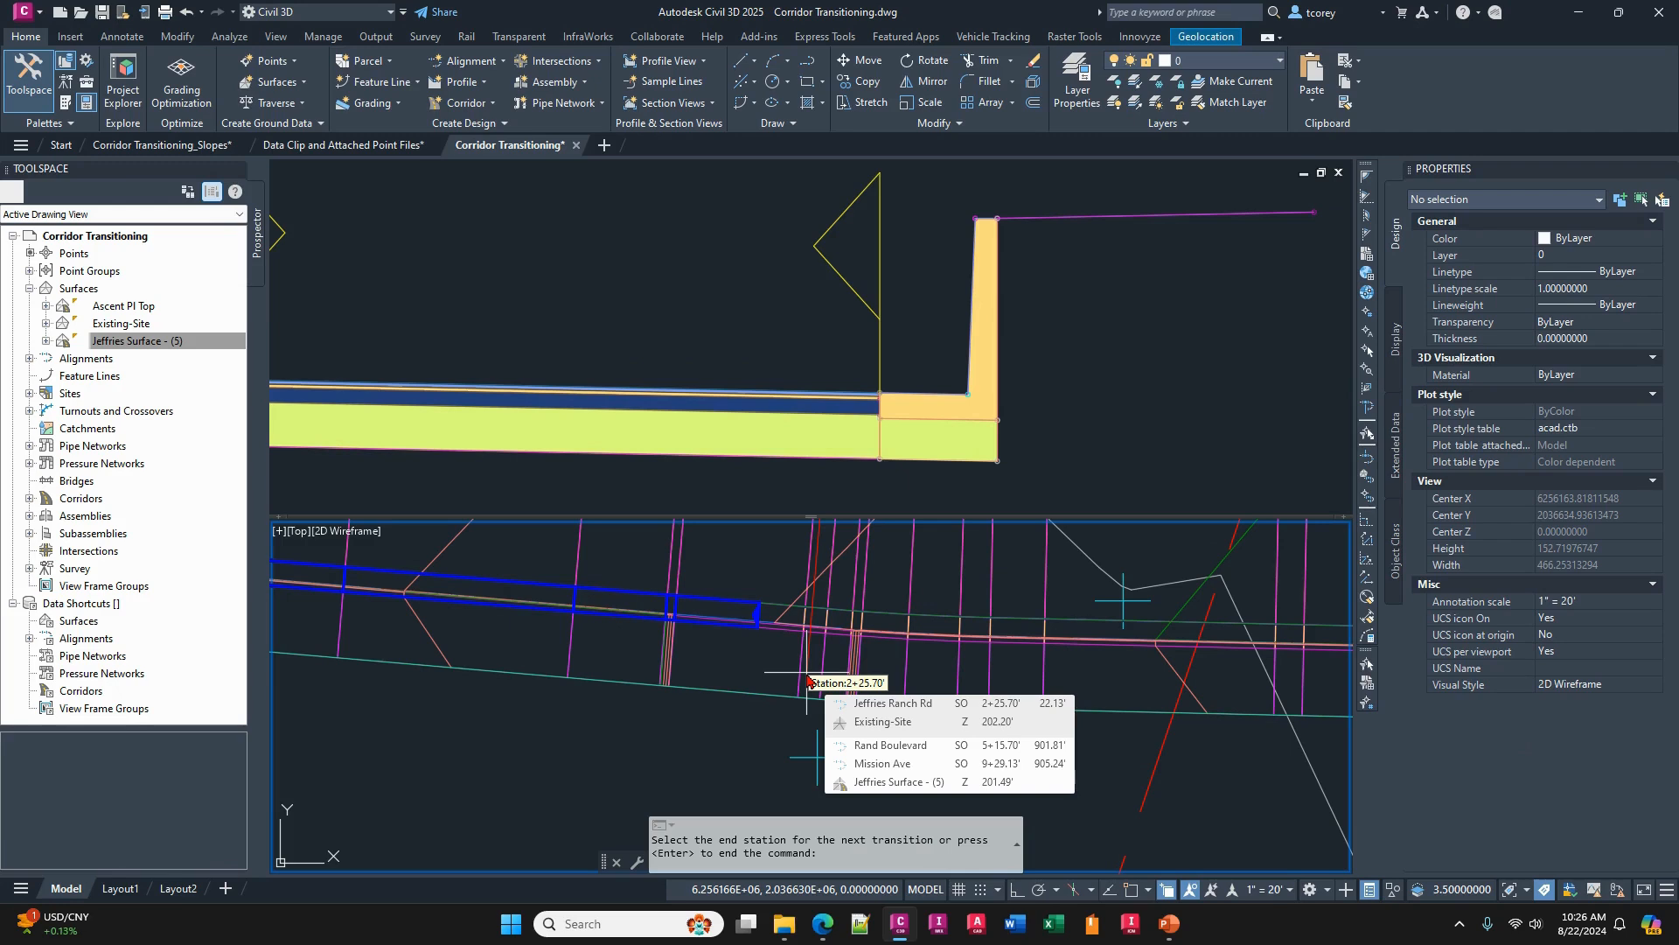
pyautogui.write('13')
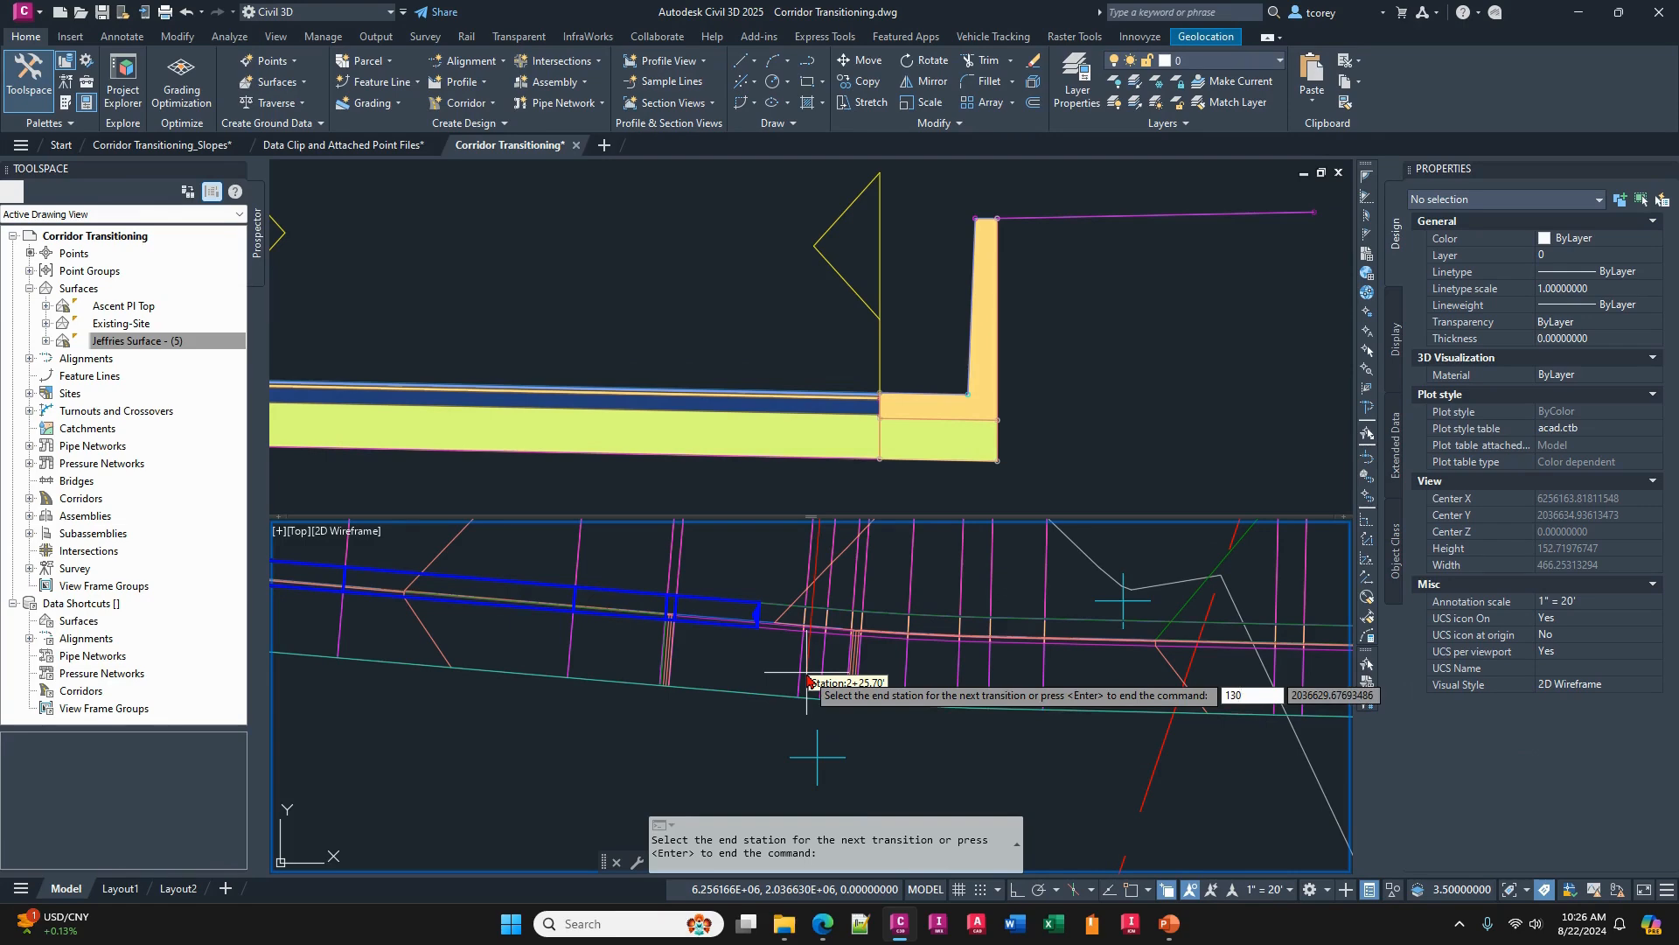
pyautogui.write('0')
pyautogui.press('Return')
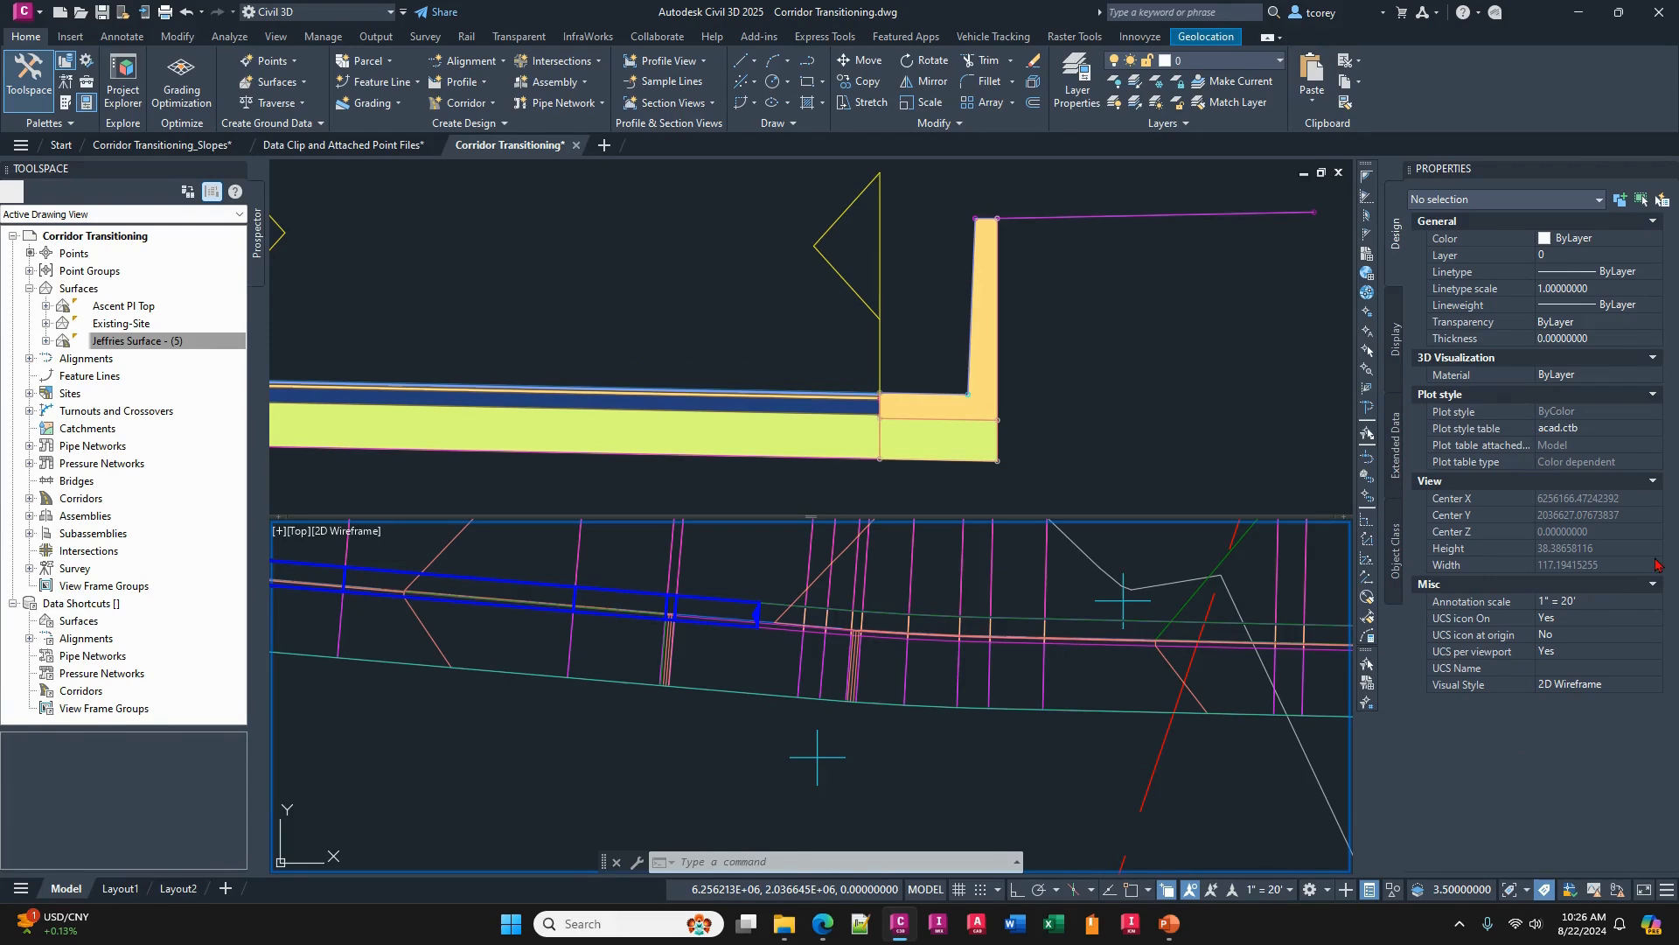
pyautogui.moveTo(845, 572); pyautogui.dragTo(408, 289)
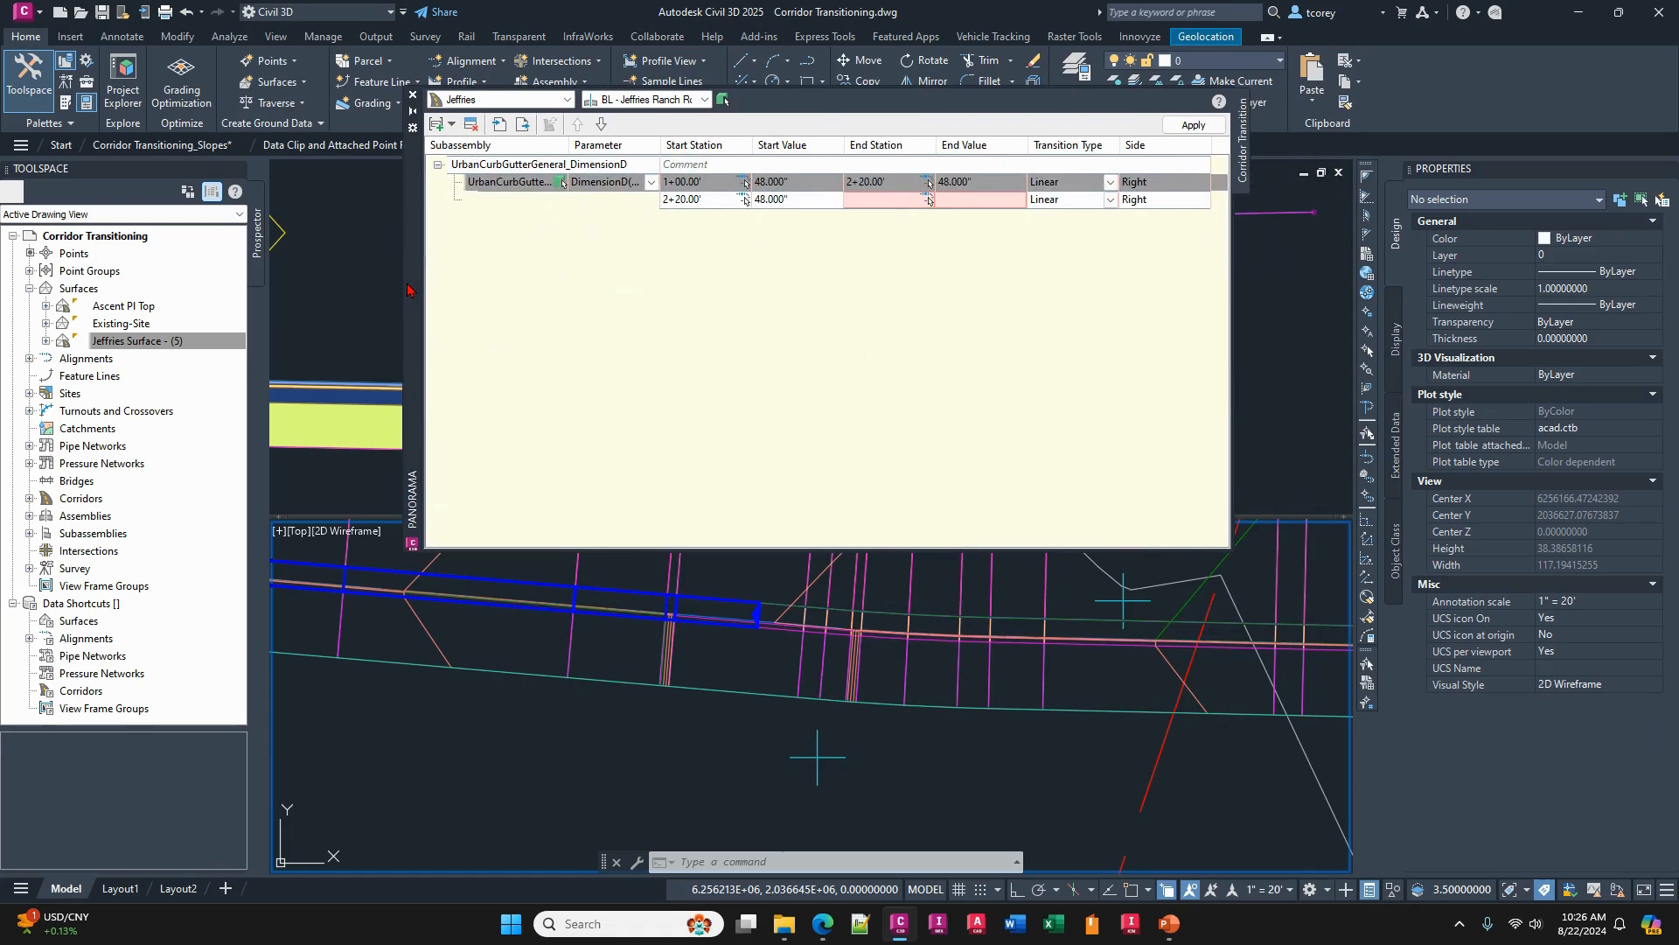
# - Set the end station of the first DimensionD transition to 1+20
pyautogui.click(905, 185)
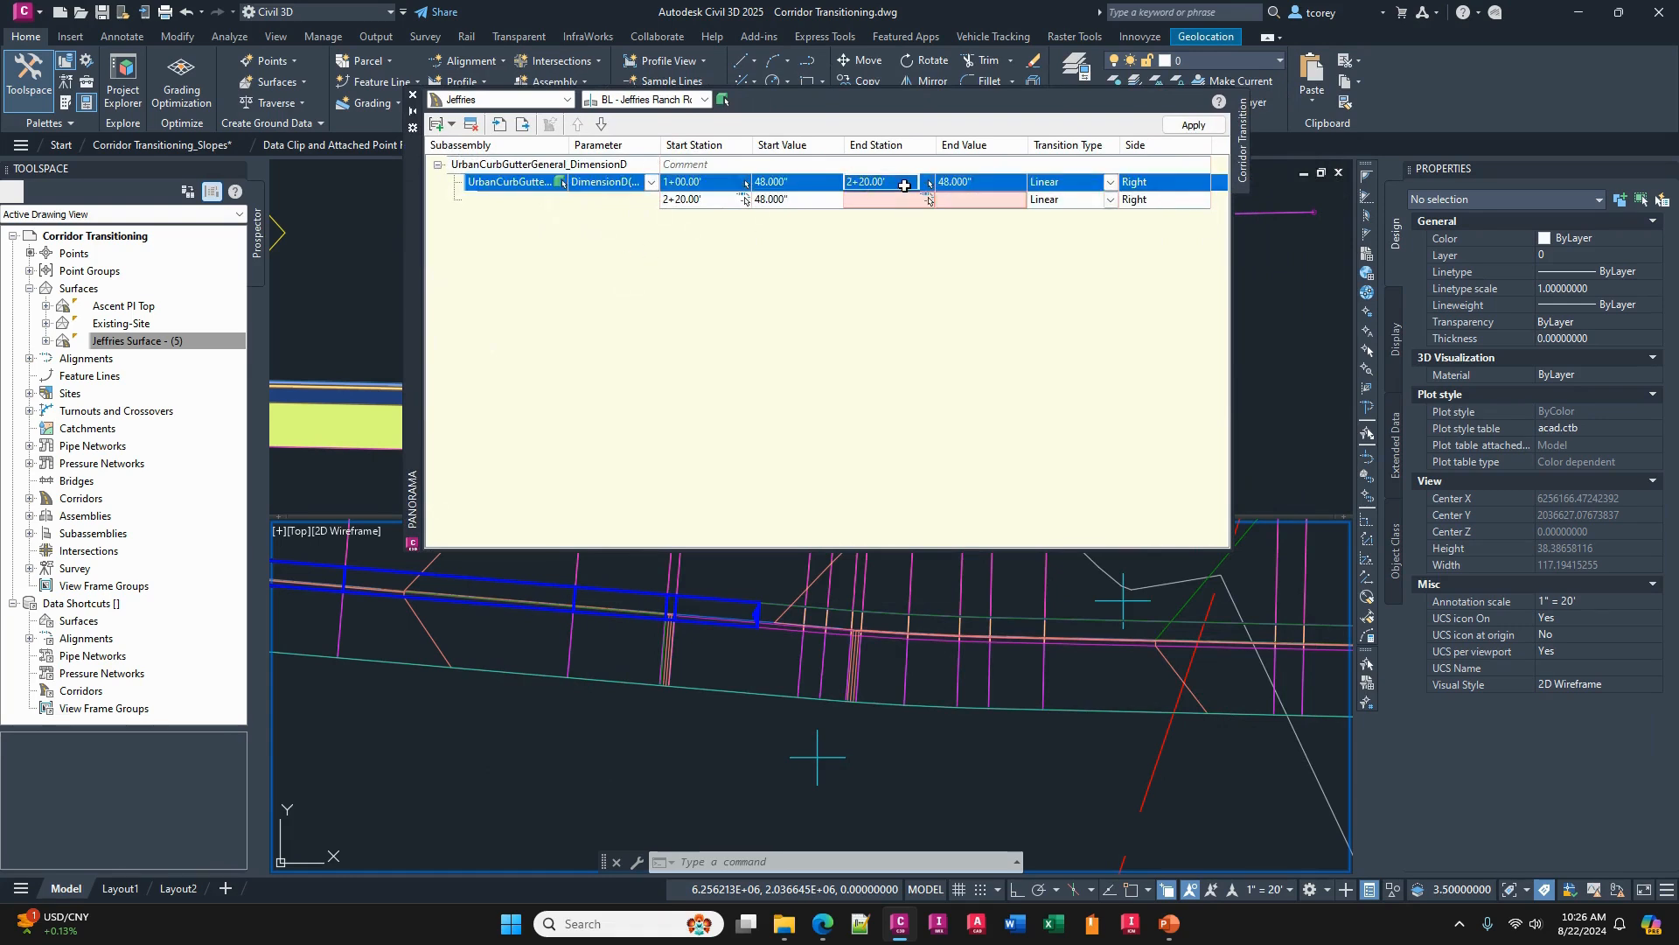
pyautogui.click(904, 185)
pyautogui.write('1+')
pyautogui.write('20')
pyautogui.click(943, 294)
pyautogui.click(981, 182)
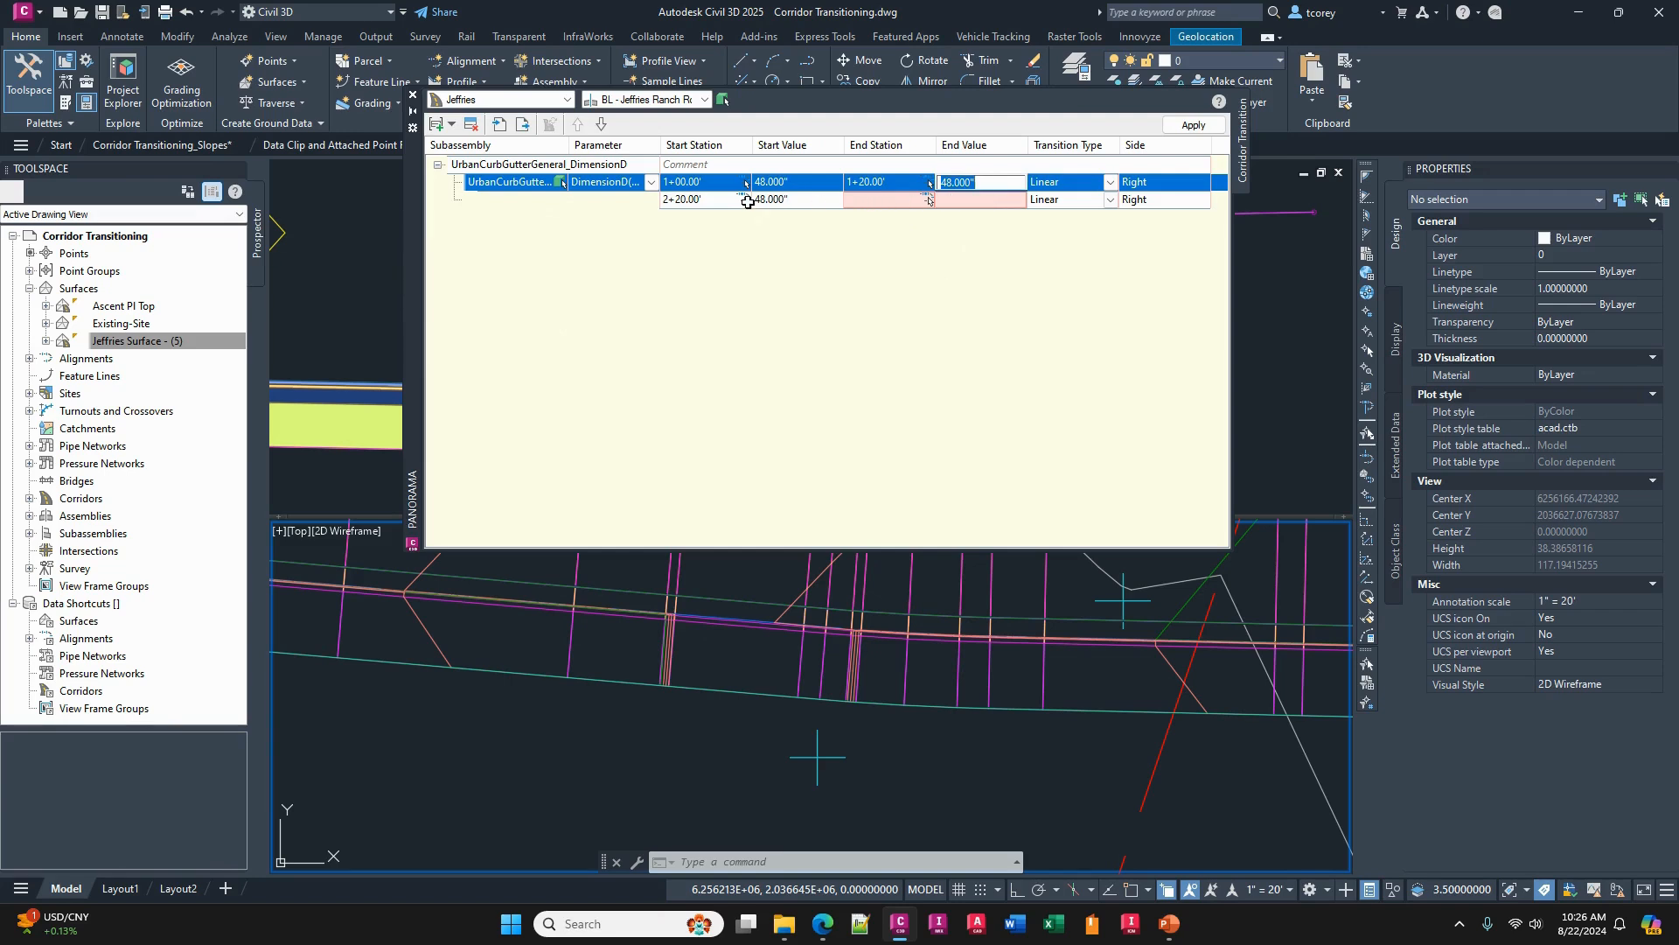
# - Set the second DimensionD transition to run from station 1+20 to 1+30 with an end value of 2"
pyautogui.click(703, 201)
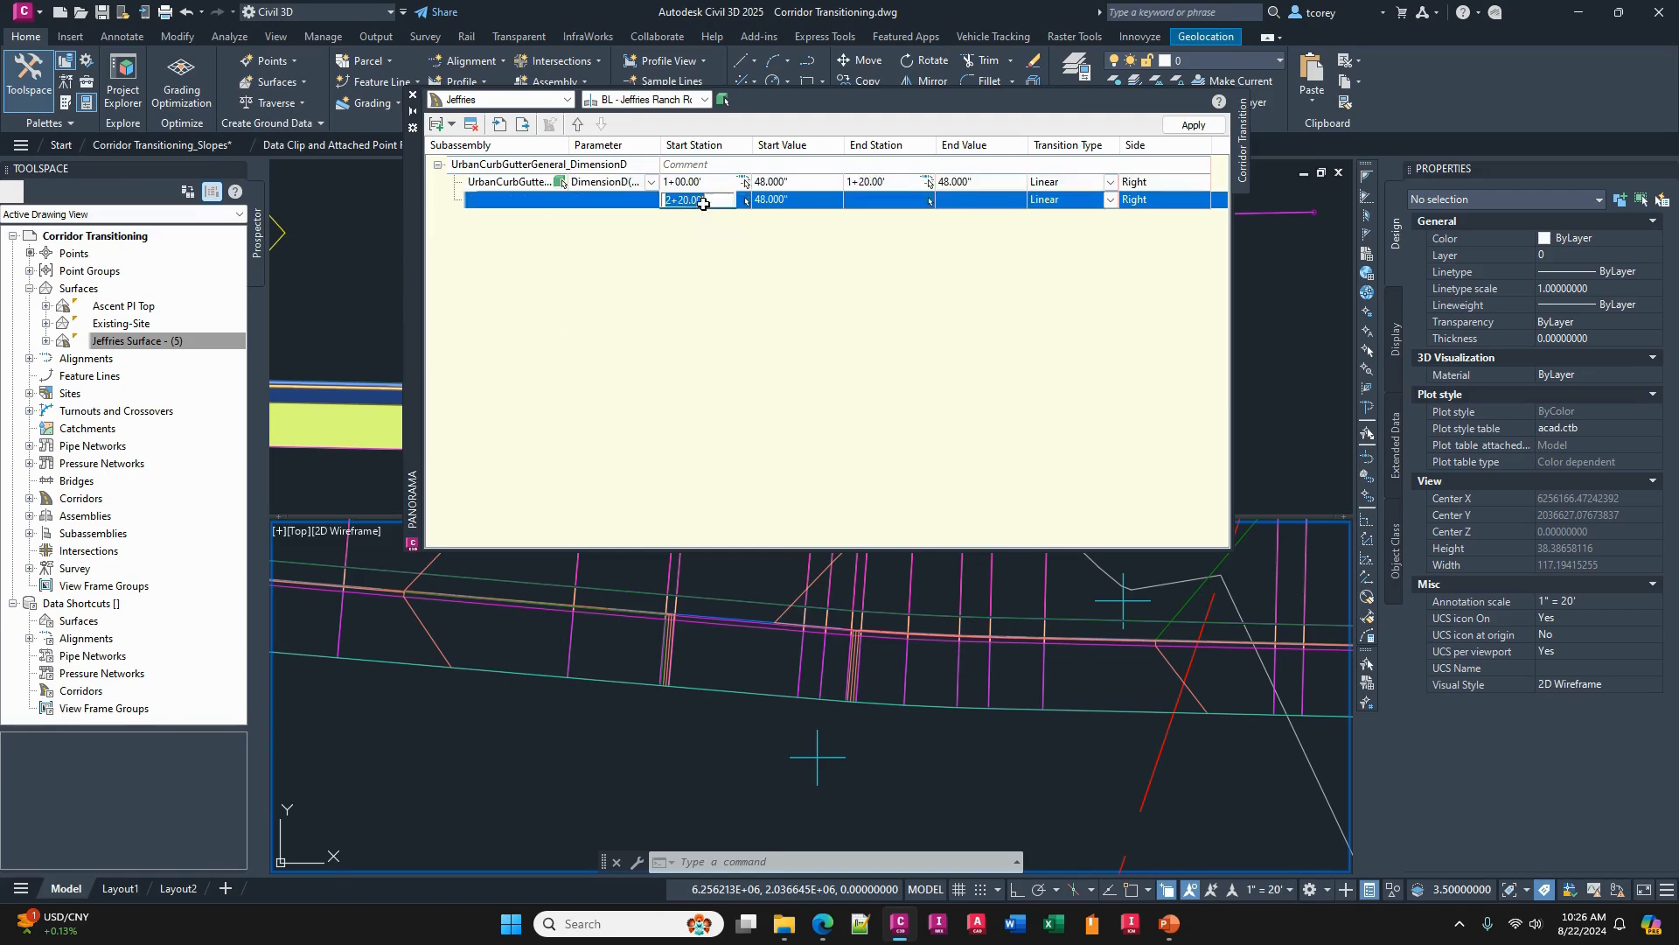
pyautogui.click(872, 201)
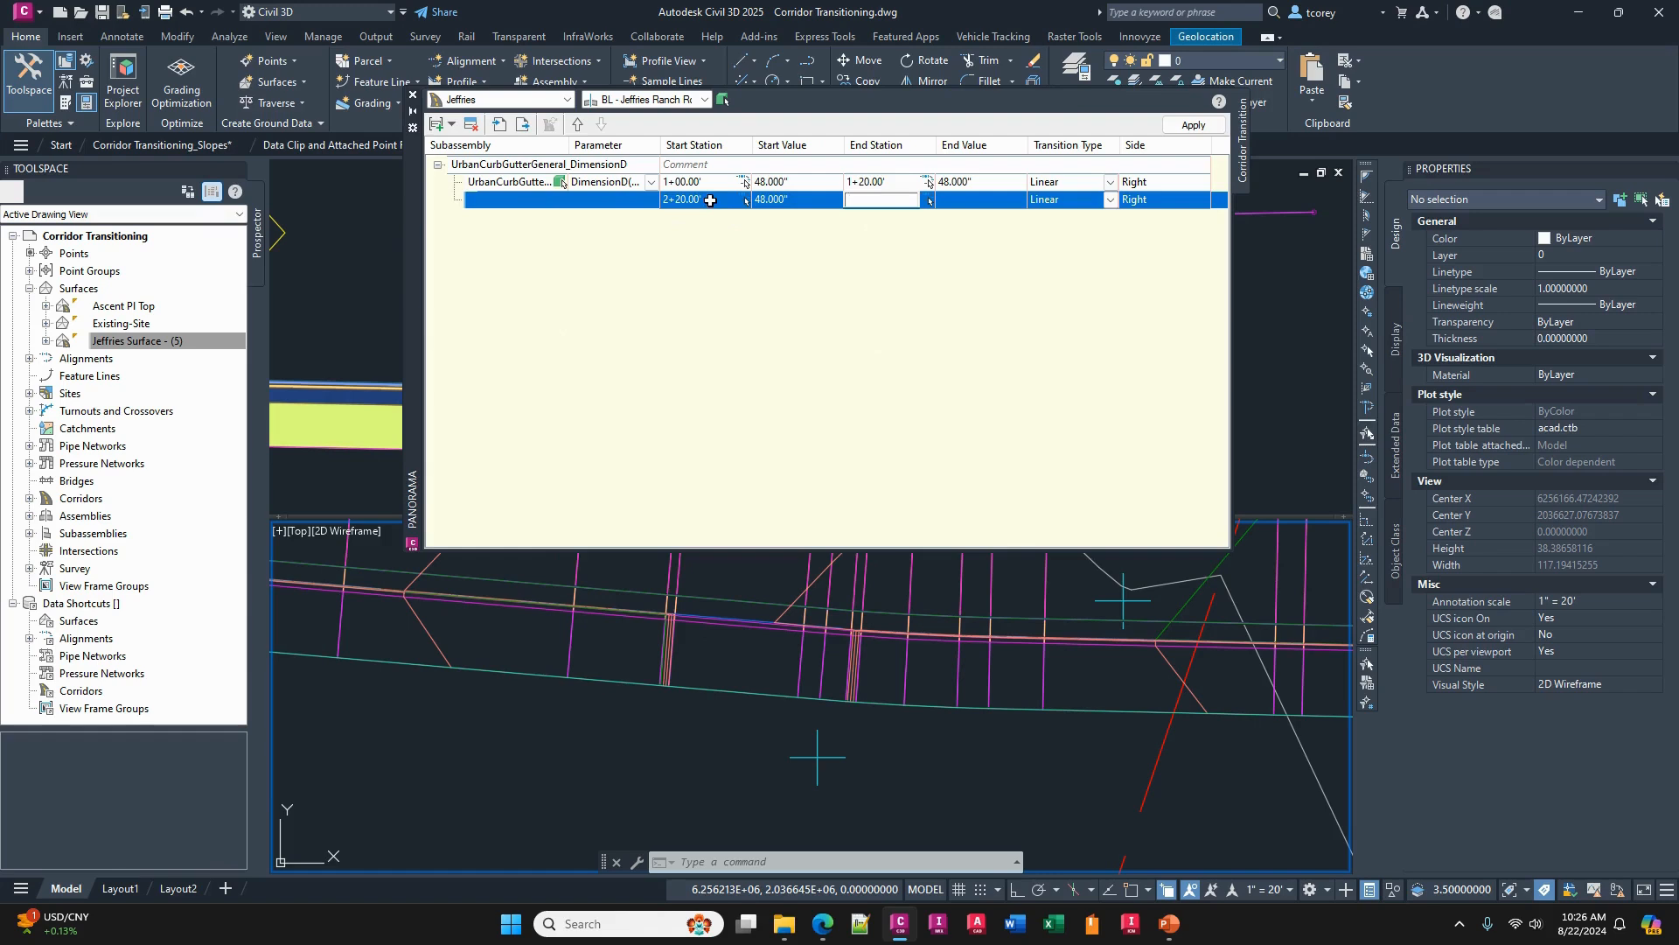
pyautogui.click(710, 201)
pyautogui.write('120')
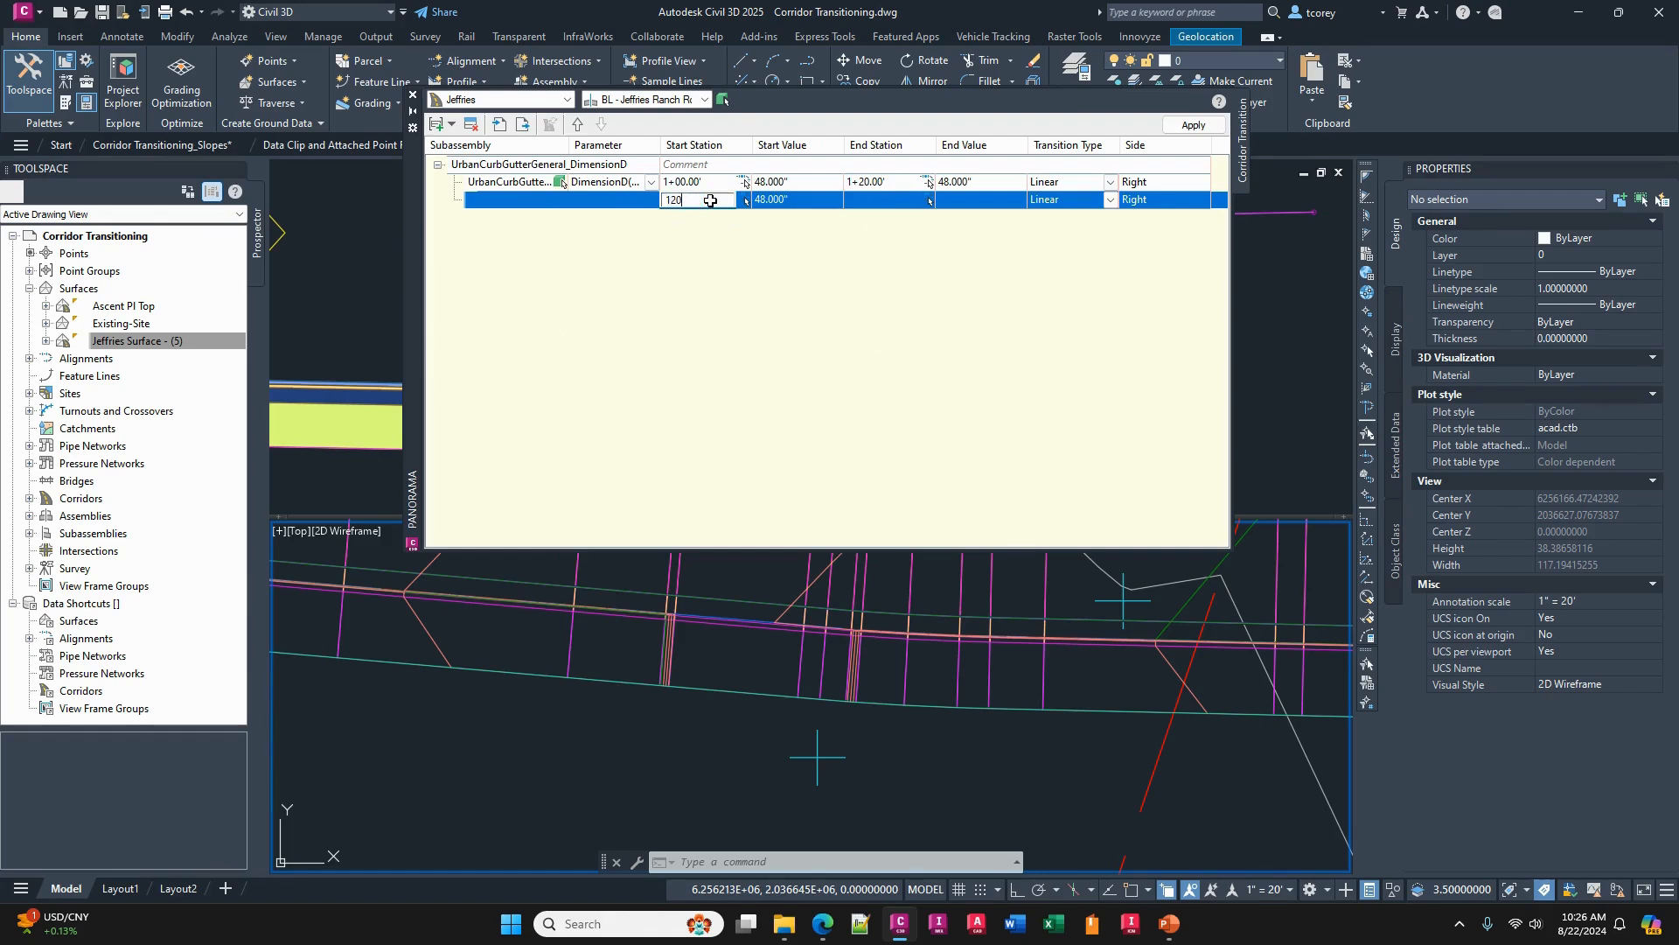
pyautogui.click(863, 200)
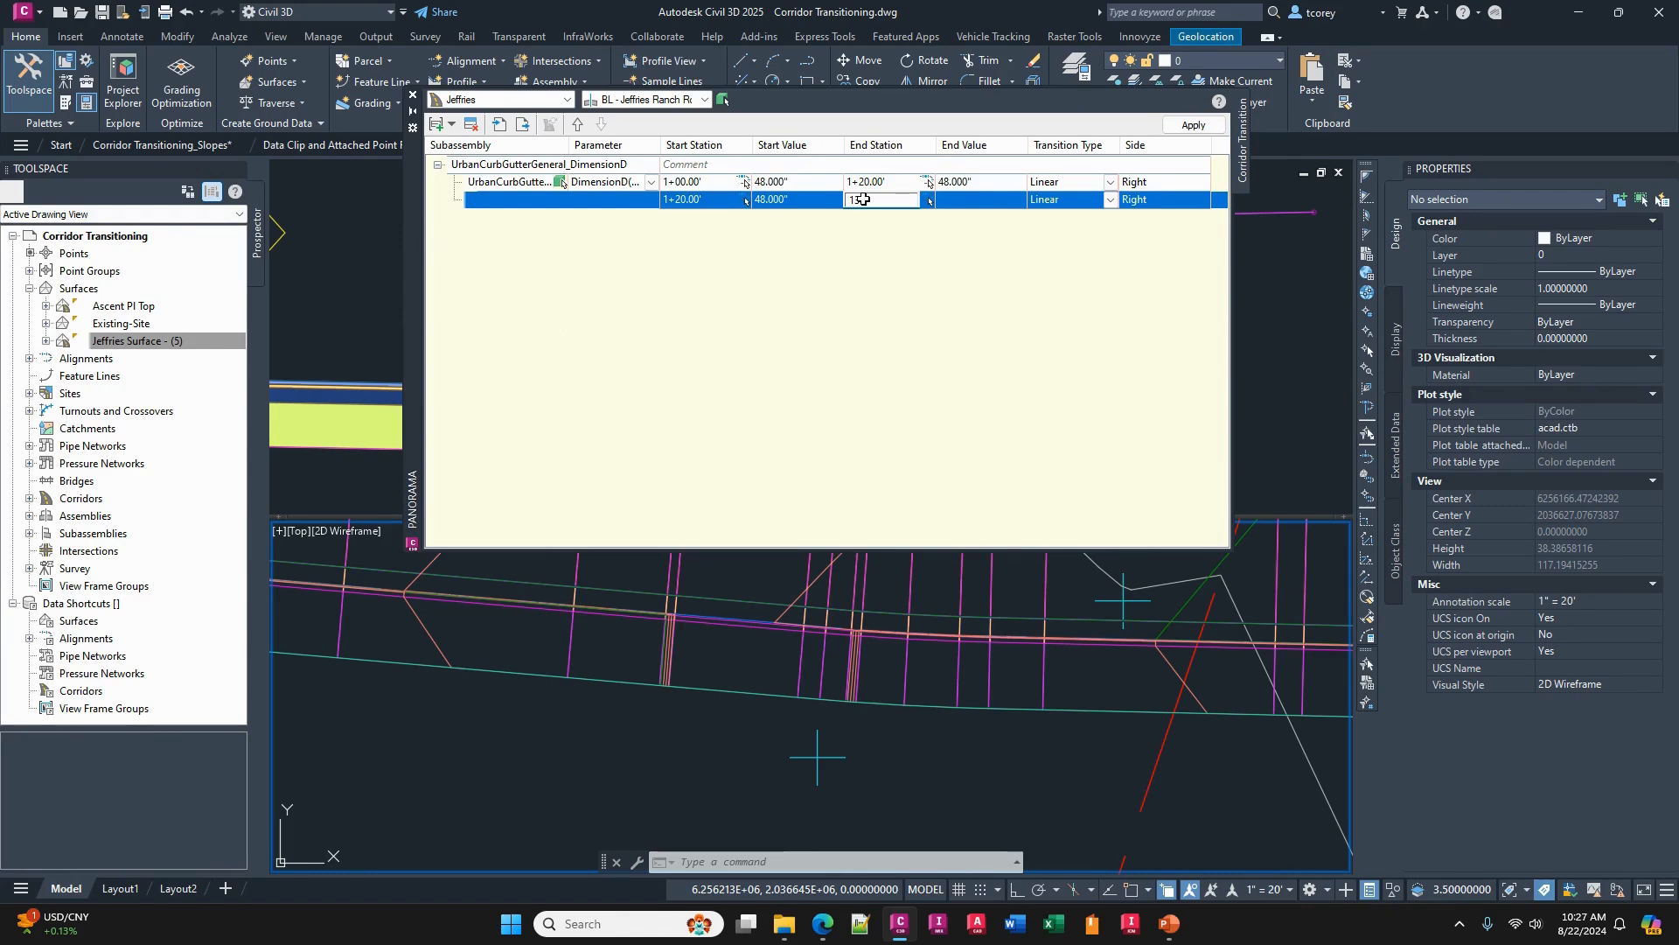
pyautogui.write("1+30.00'")
pyautogui.click(968, 202)
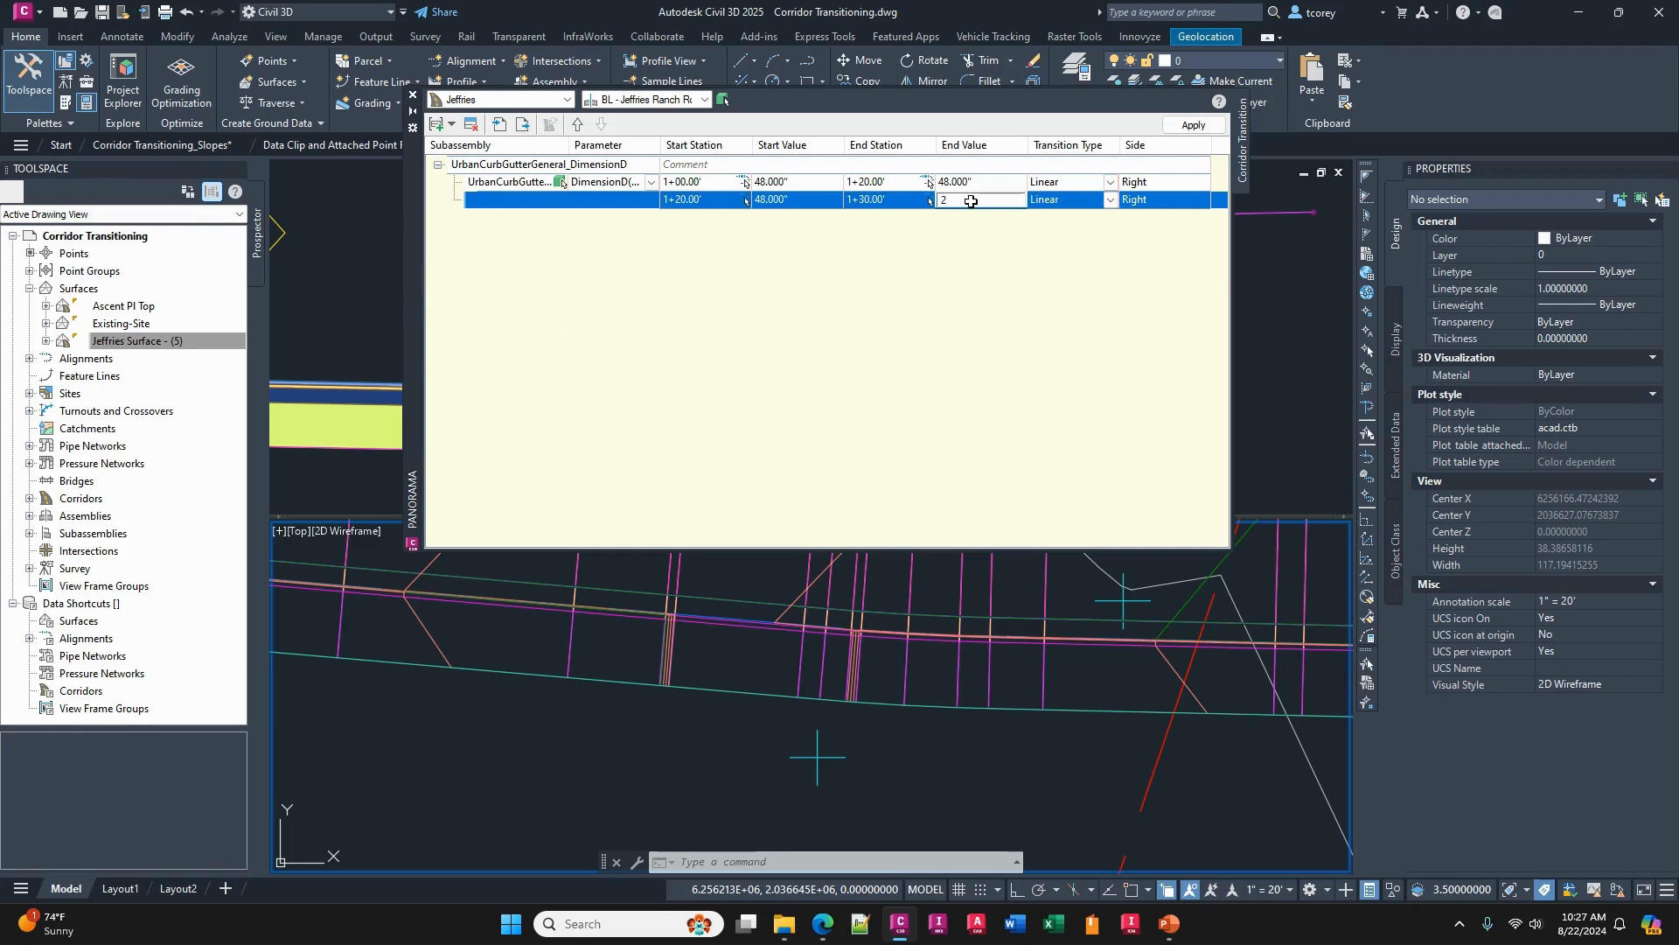
pyautogui.press('Return')
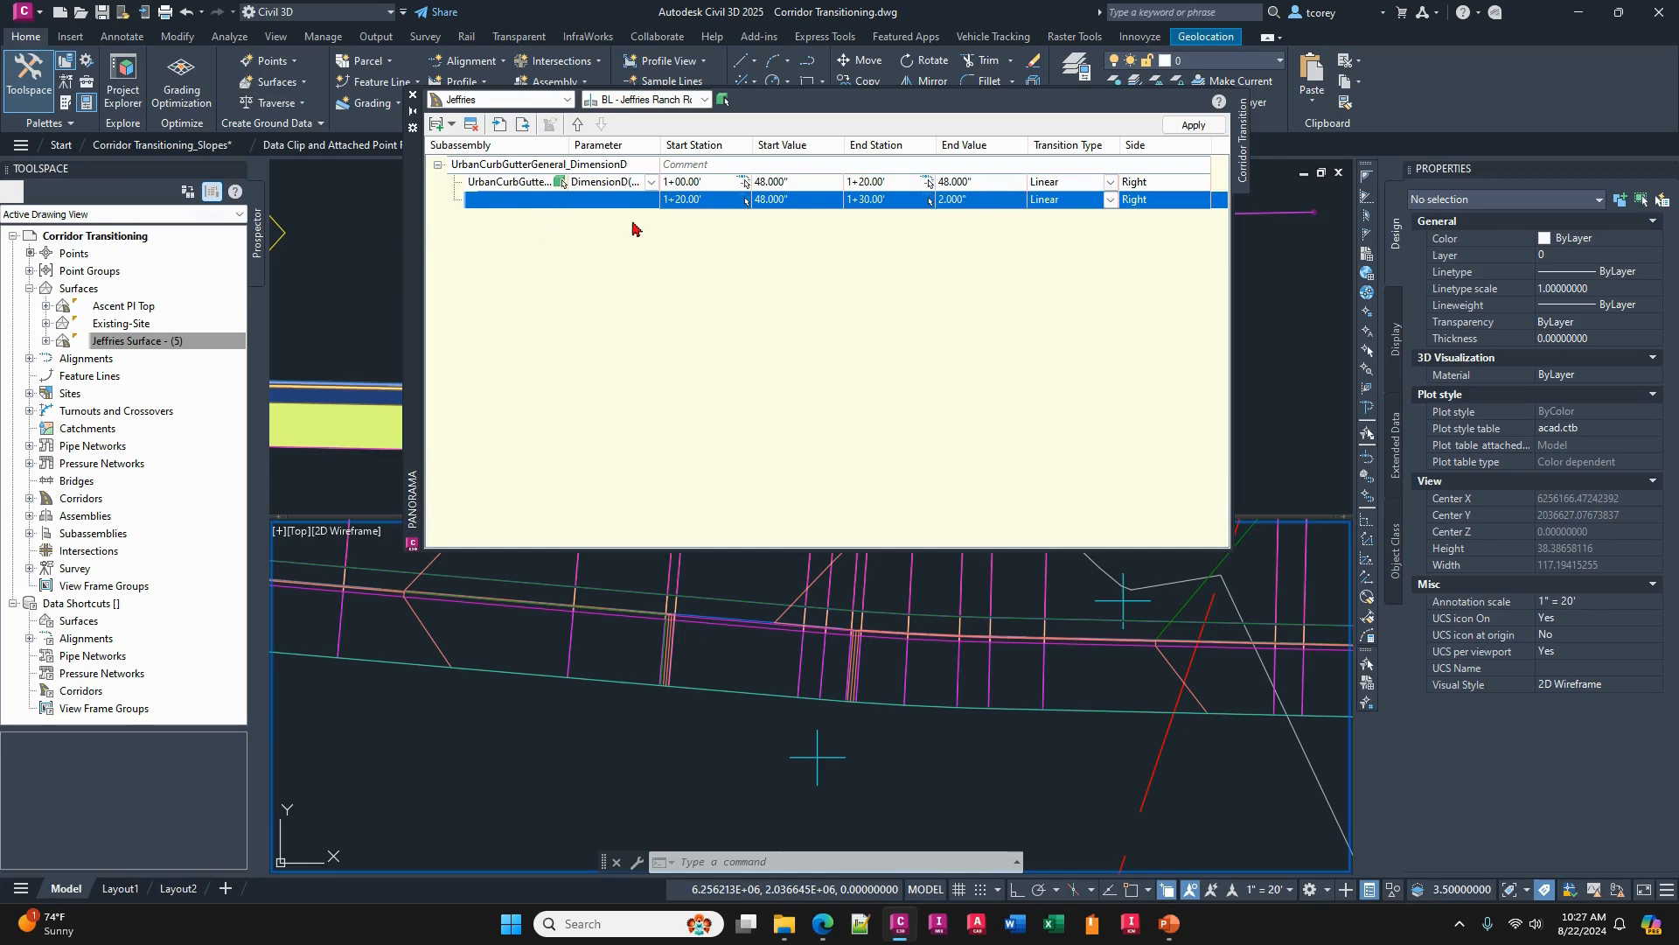
# - Insert a transition below the 1+20 to 1+30 one, ending at station 1+60 with an end value of 2"
pyautogui.click(441, 129)
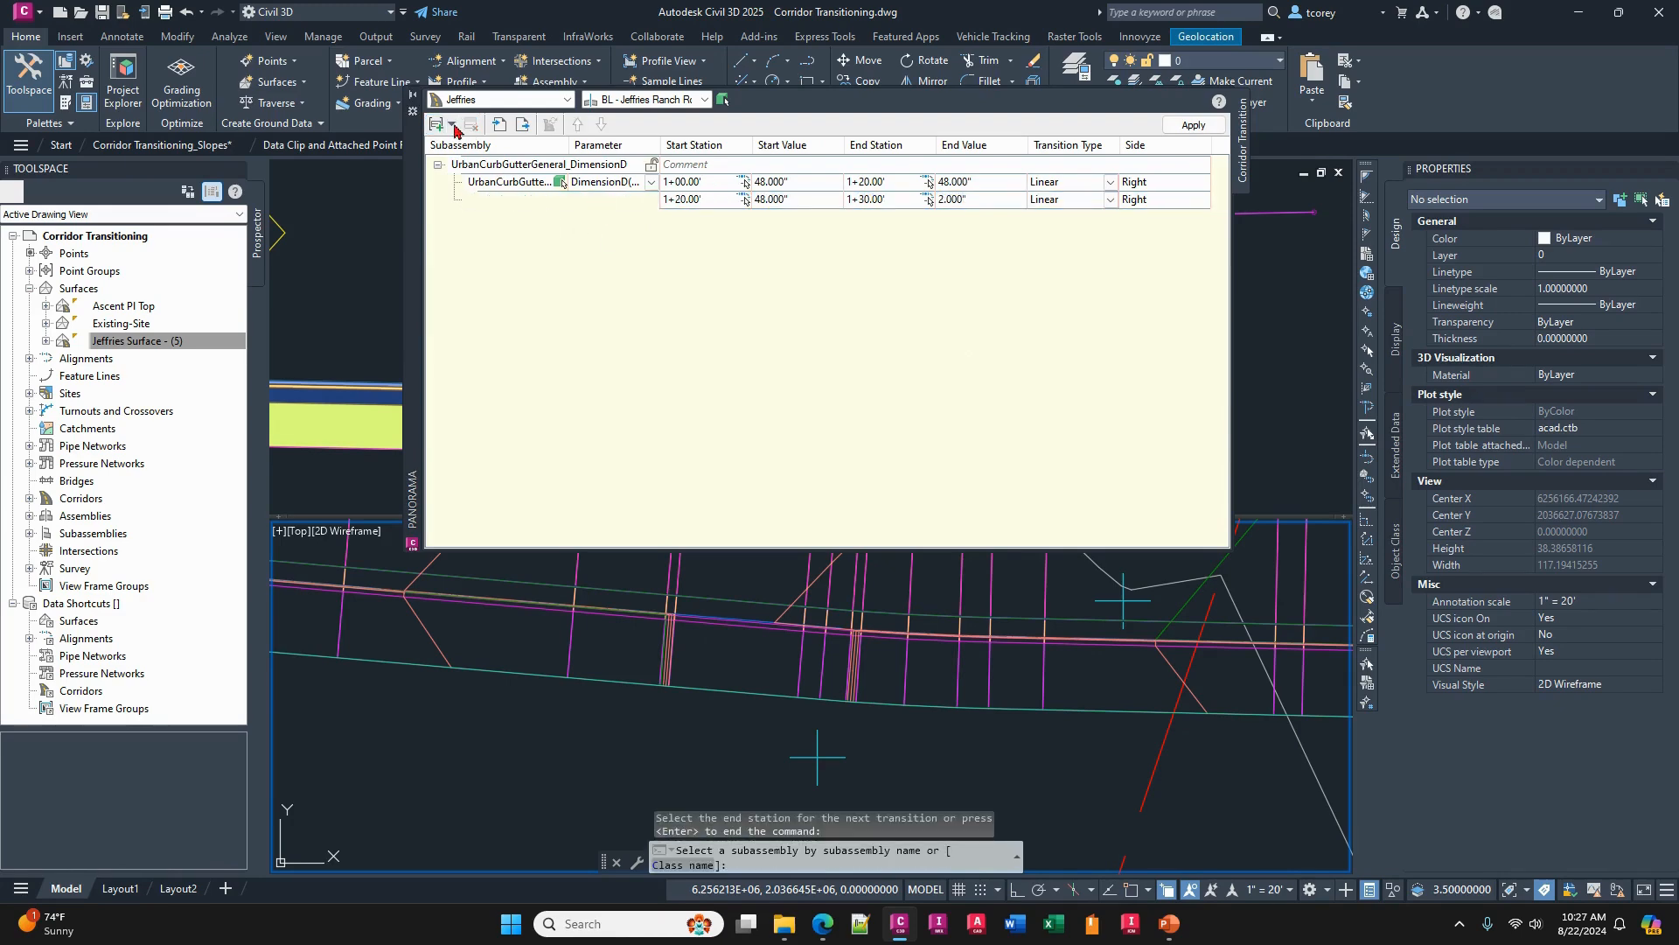
pyautogui.press('Escape')
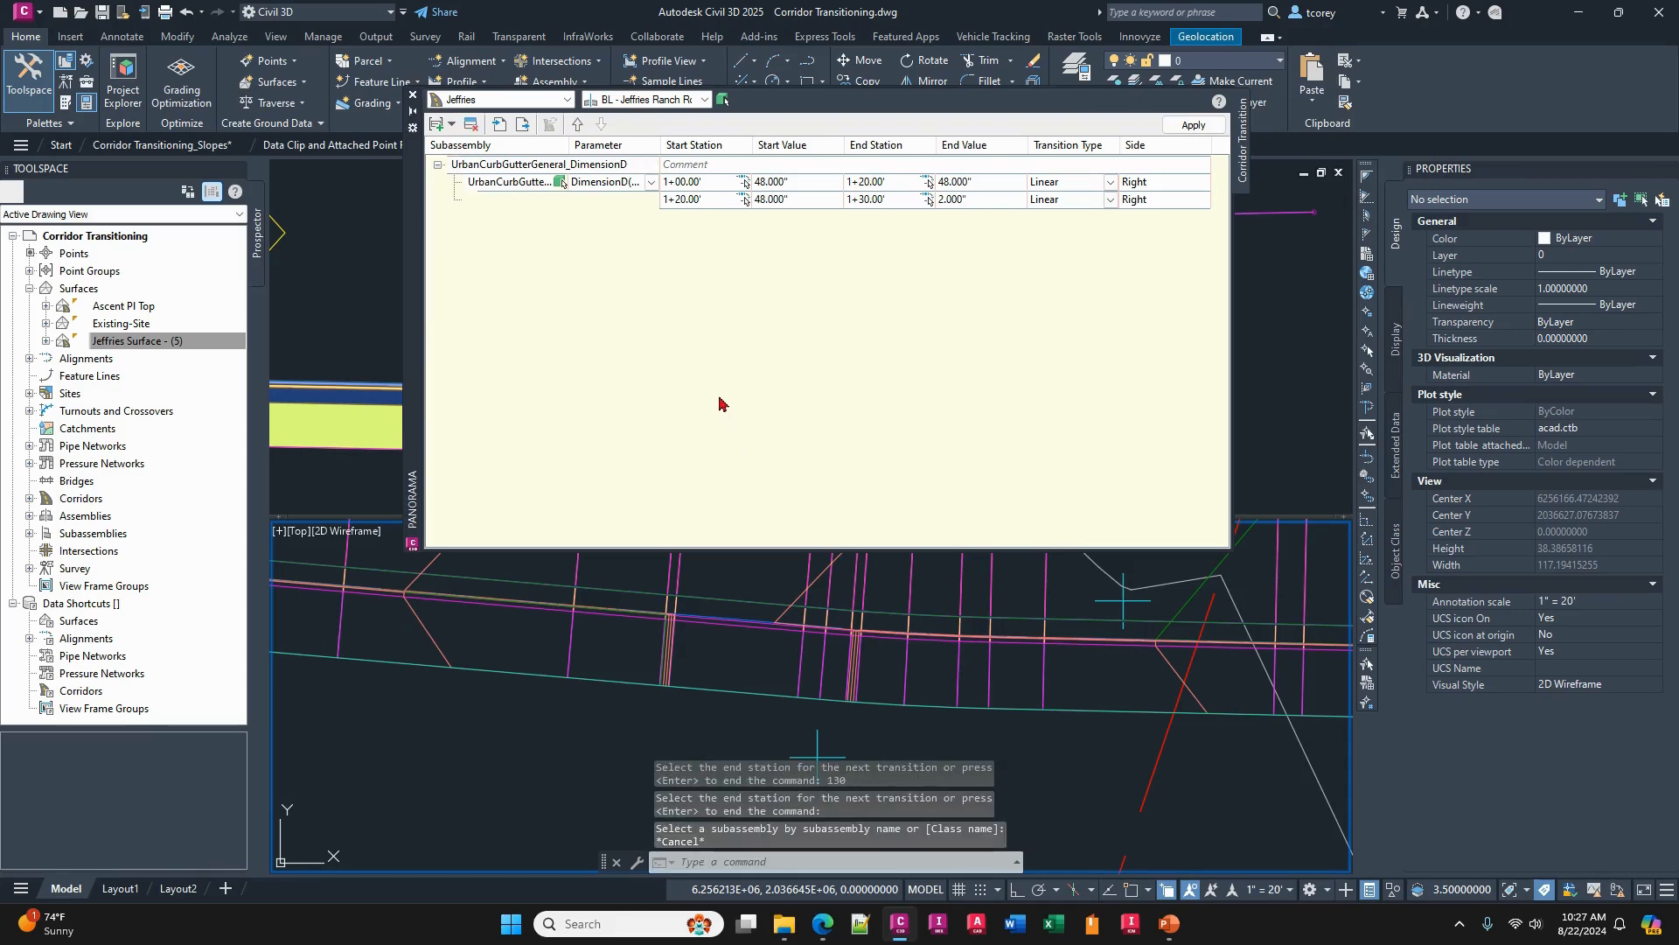
pyautogui.click(691, 199)
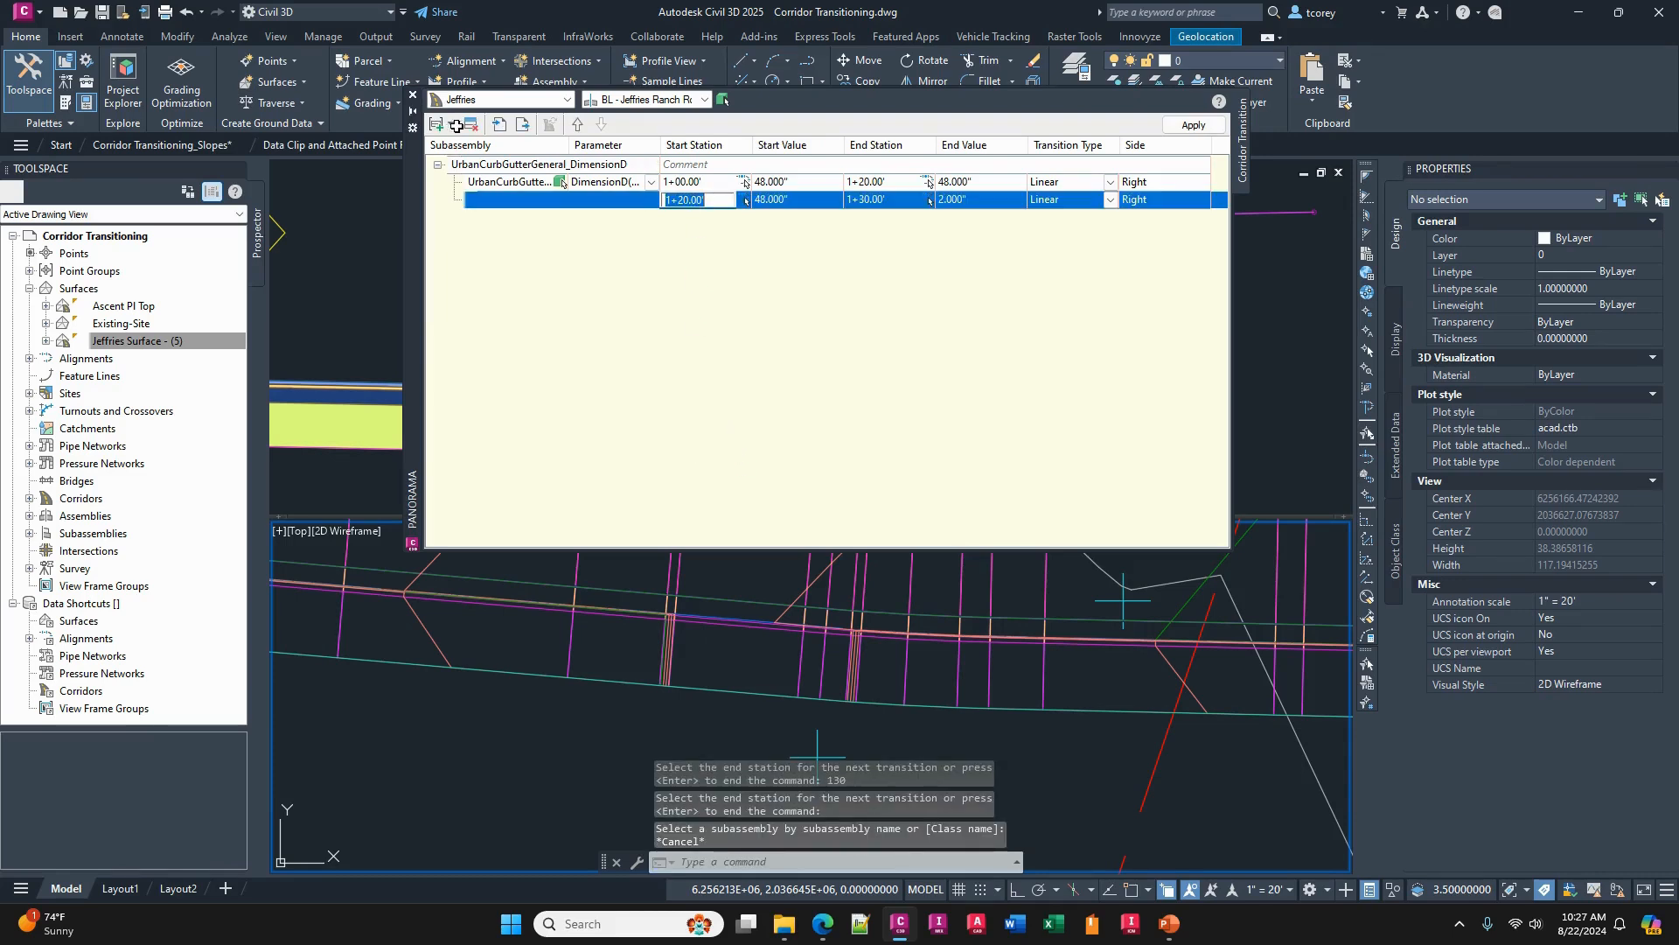
pyautogui.click(456, 126)
pyautogui.click(490, 176)
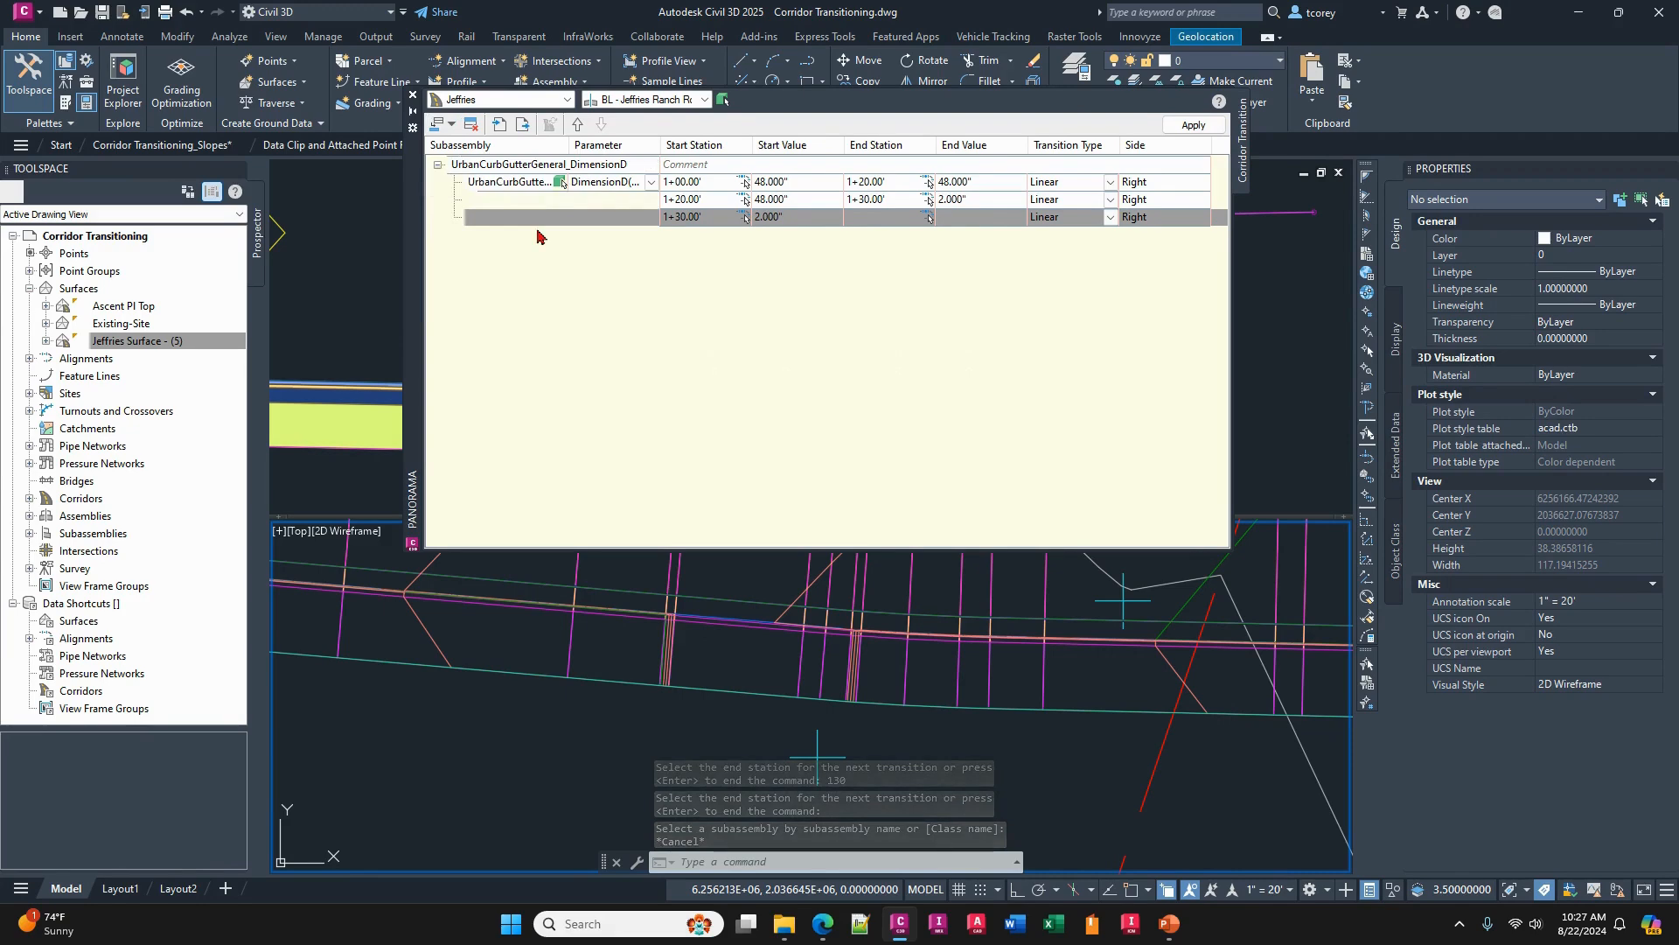
pyautogui.click(697, 219)
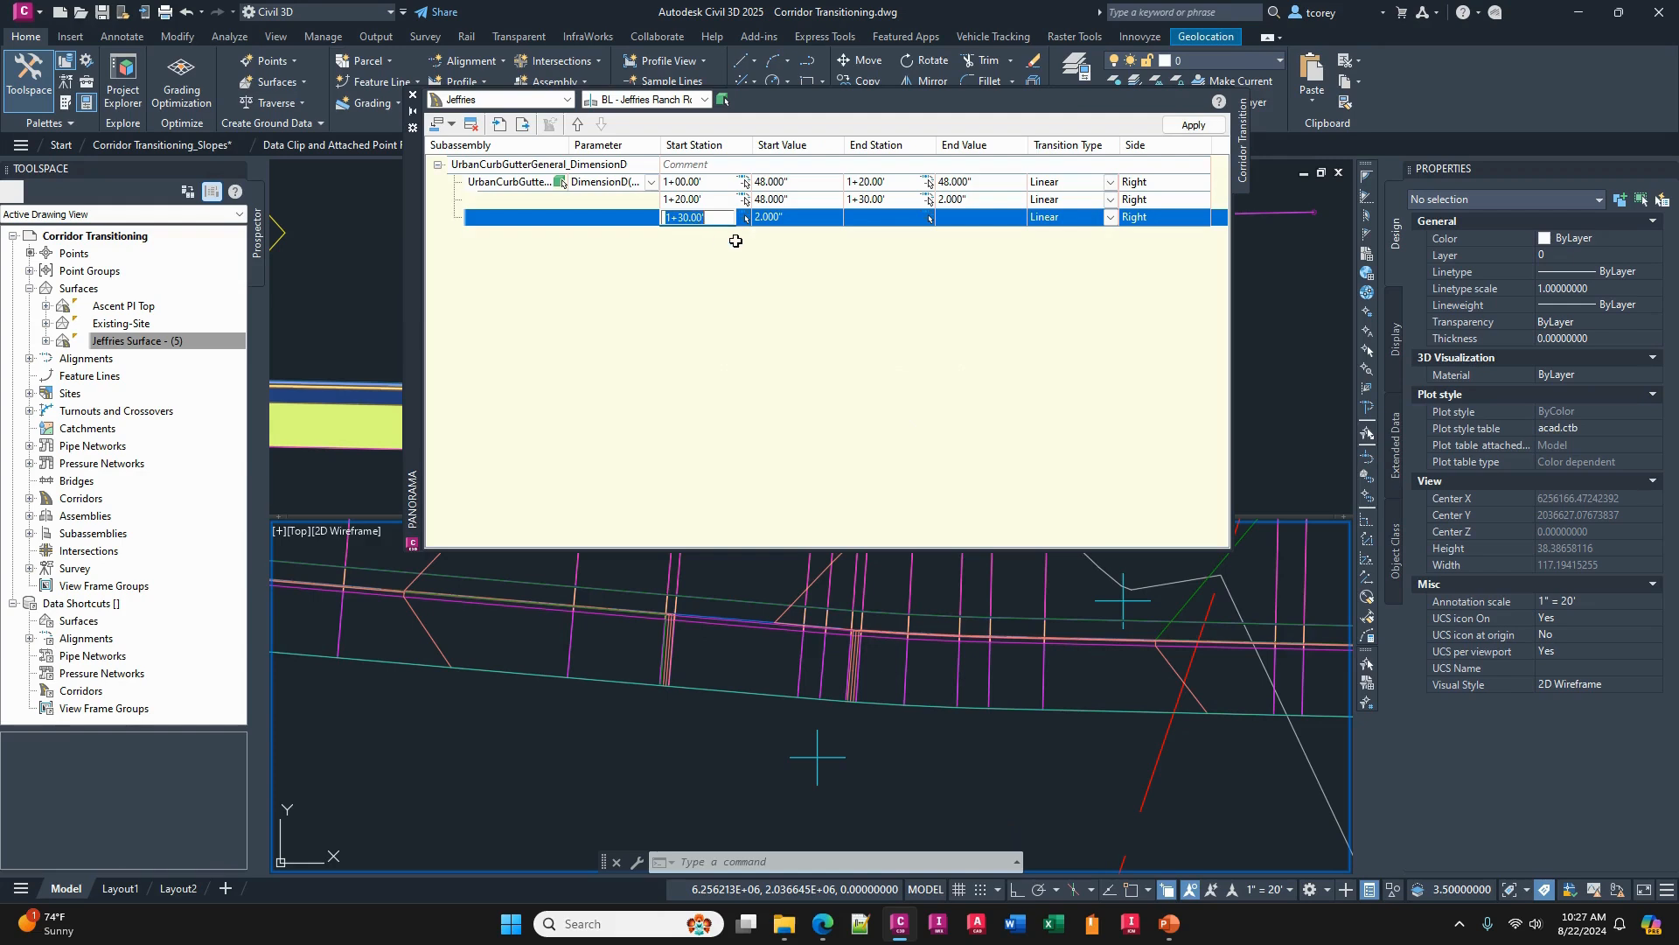
pyautogui.click(793, 219)
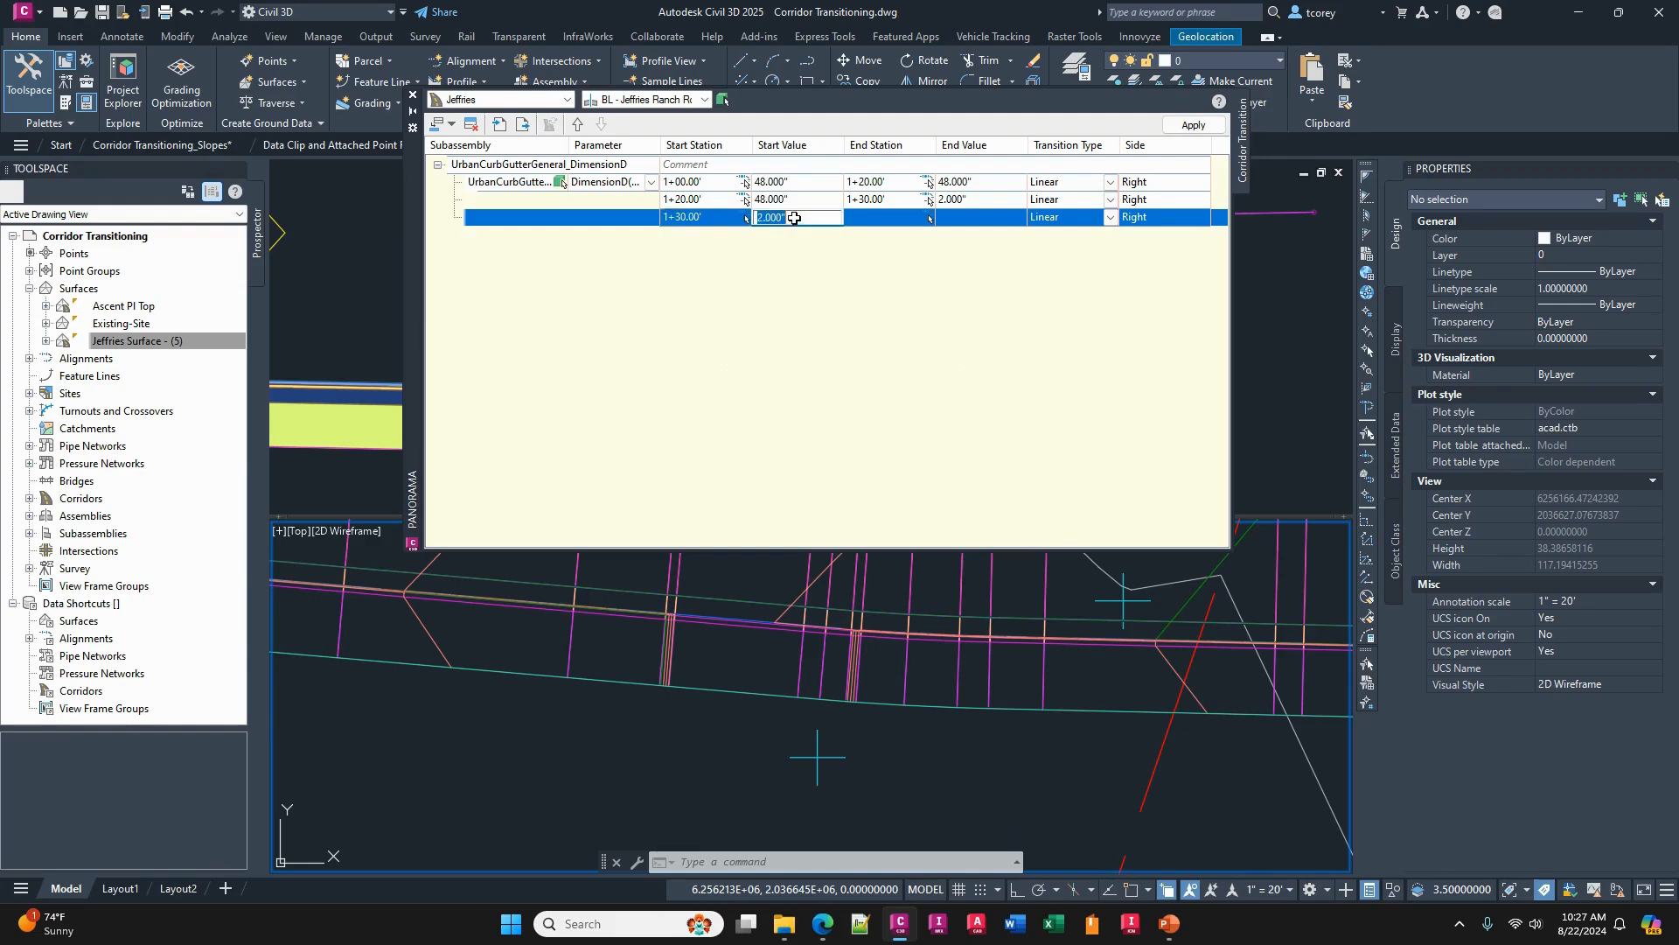
pyautogui.click(879, 217)
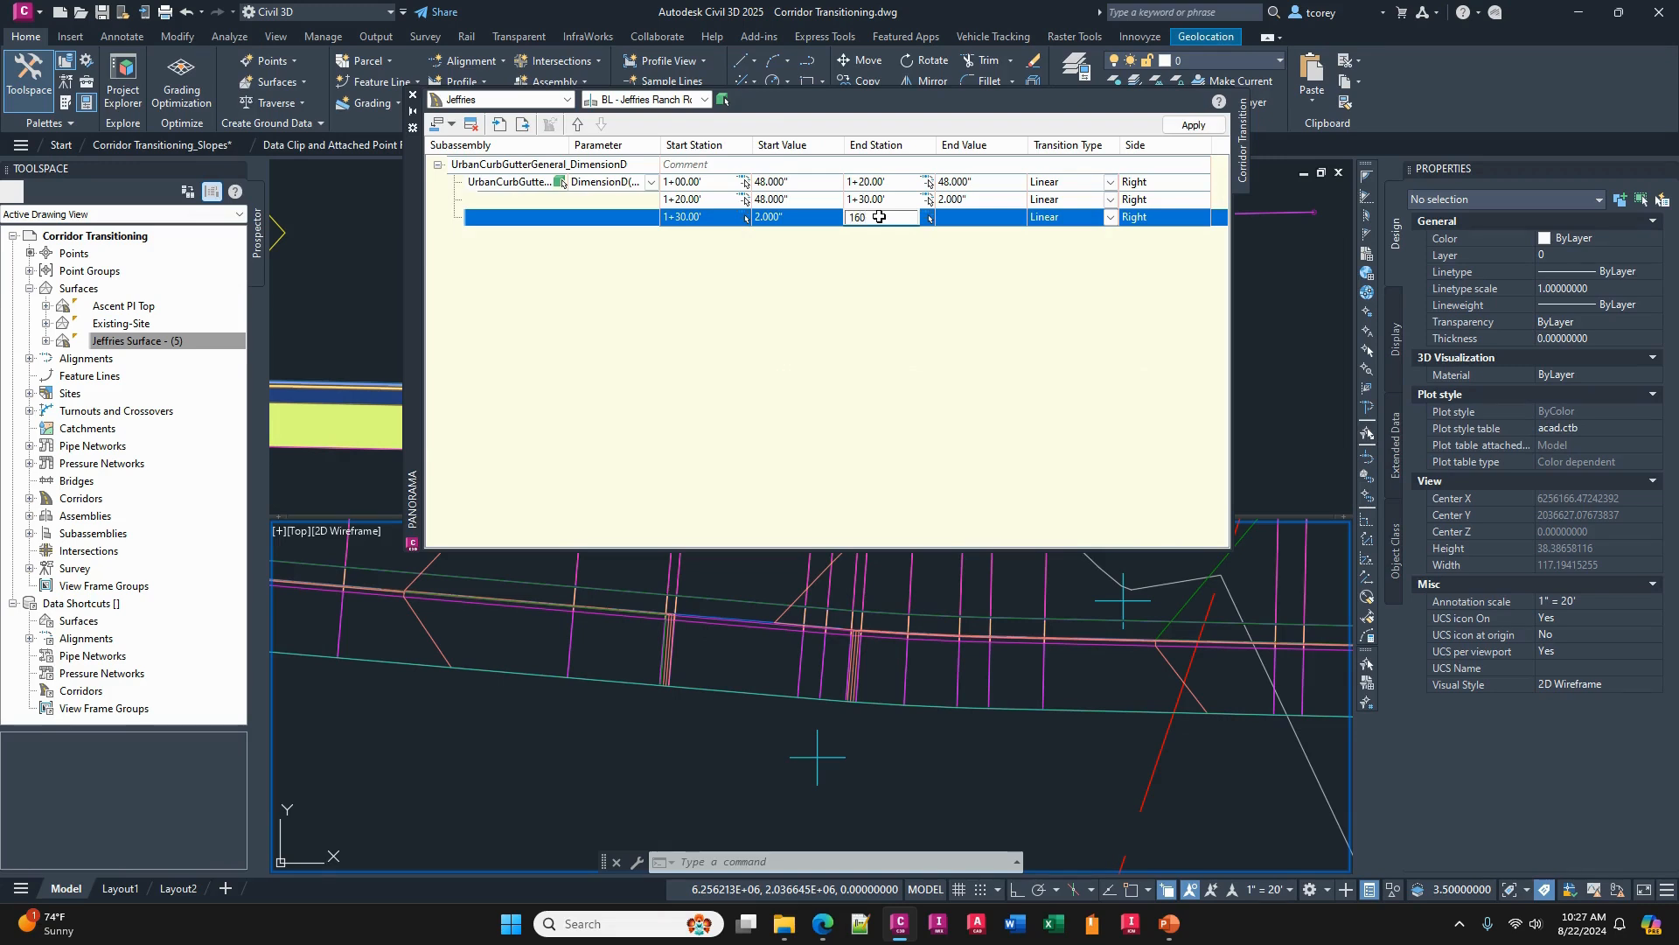
pyautogui.write('160')
pyautogui.click(956, 218)
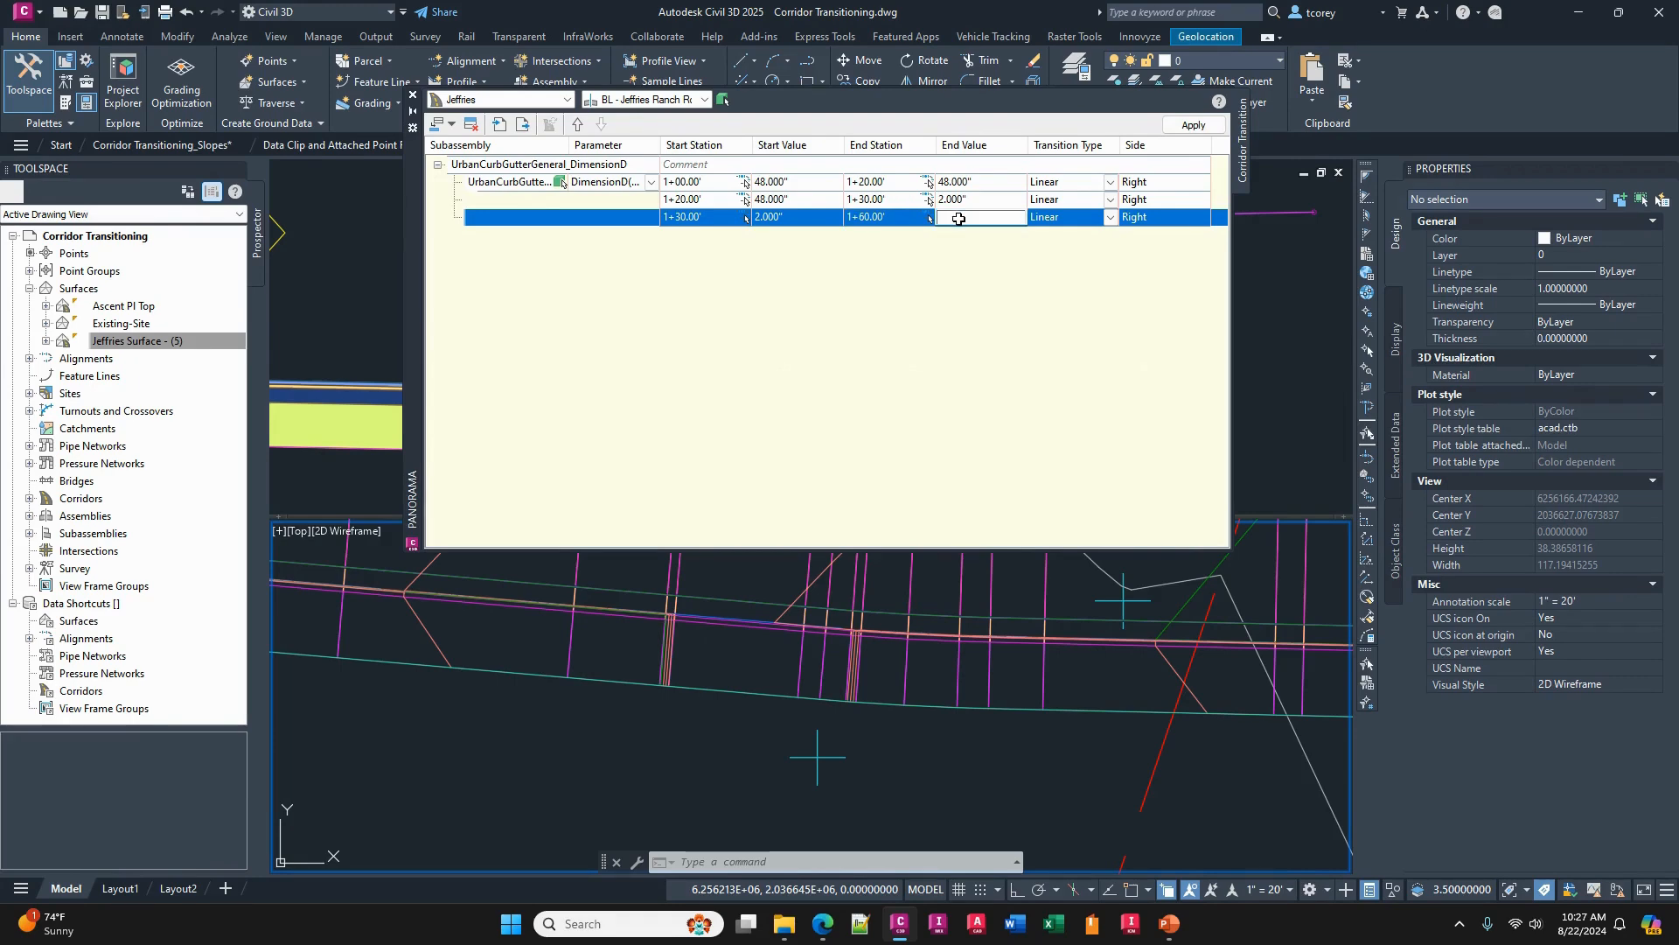
pyautogui.write('2')
pyautogui.press('Return')
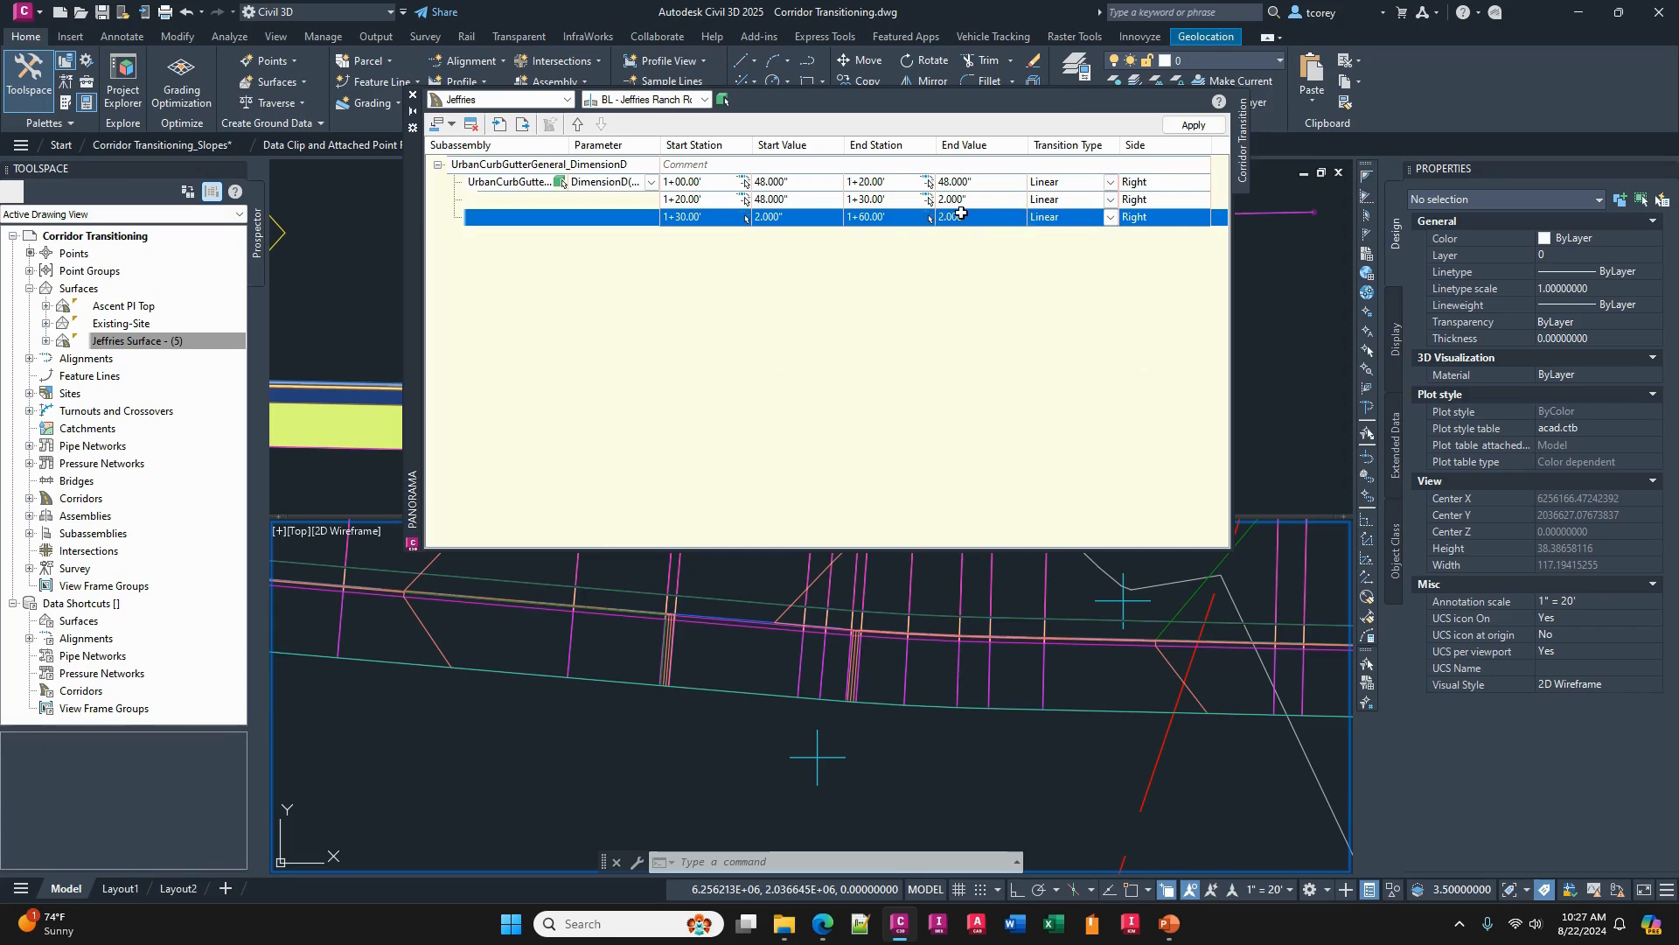
# - Insert a transition below the one ending at 1+60, with end station 1+70 and an end value of 48"
pyautogui.click(452, 124)
pyautogui.click(477, 164)
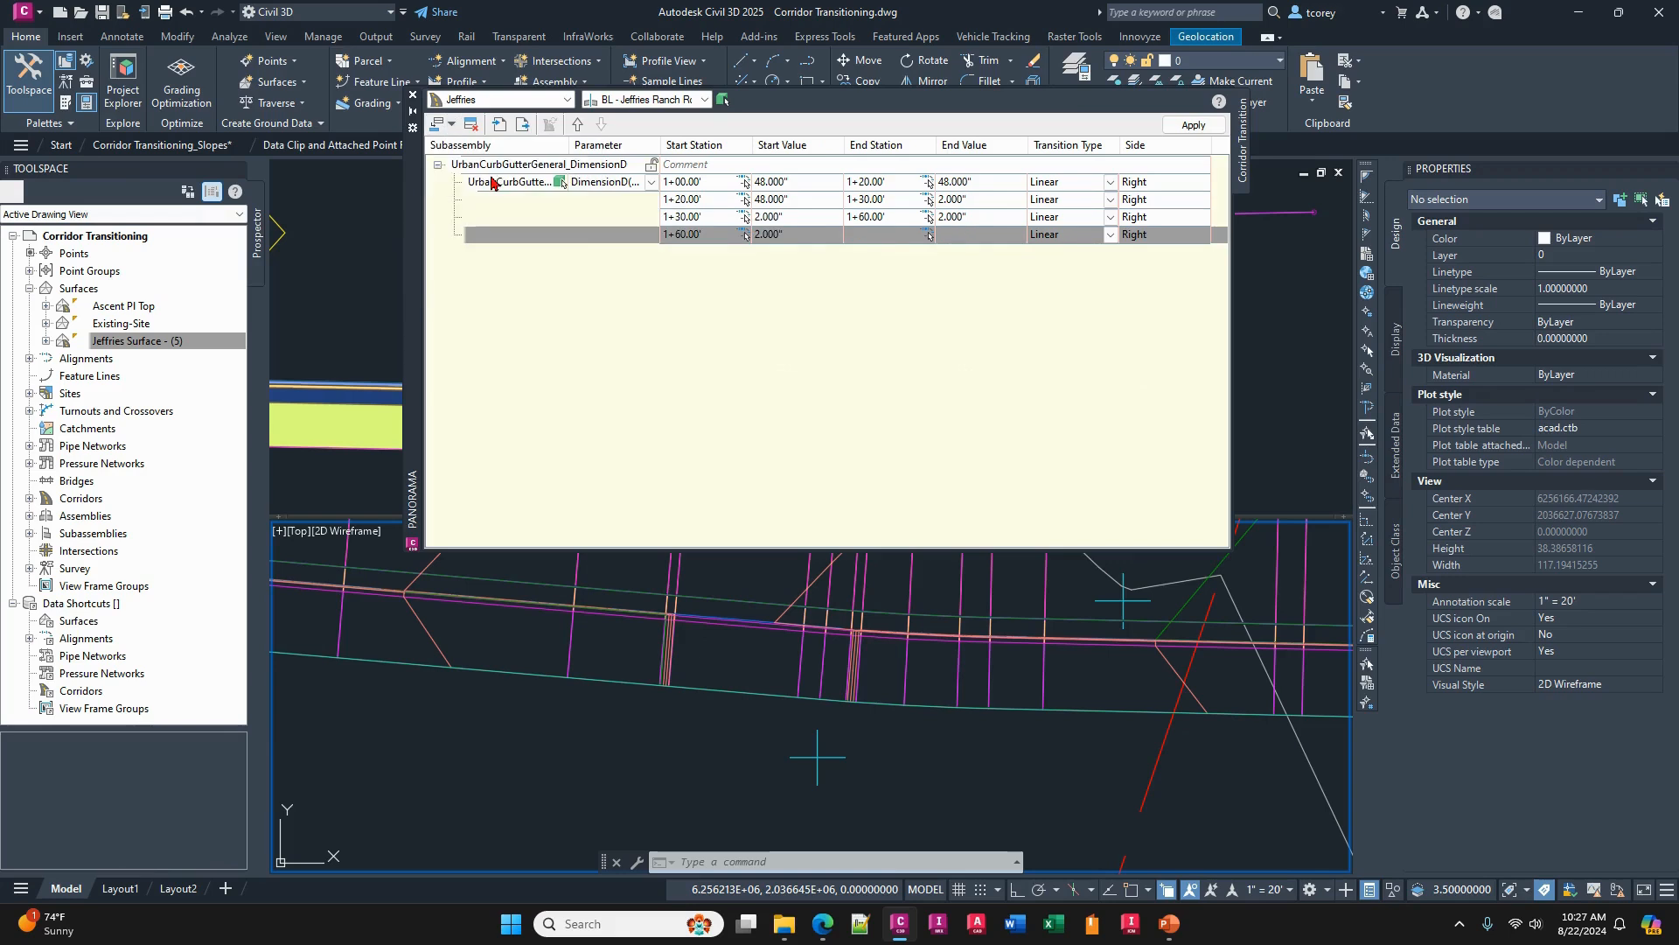
pyautogui.click(713, 234)
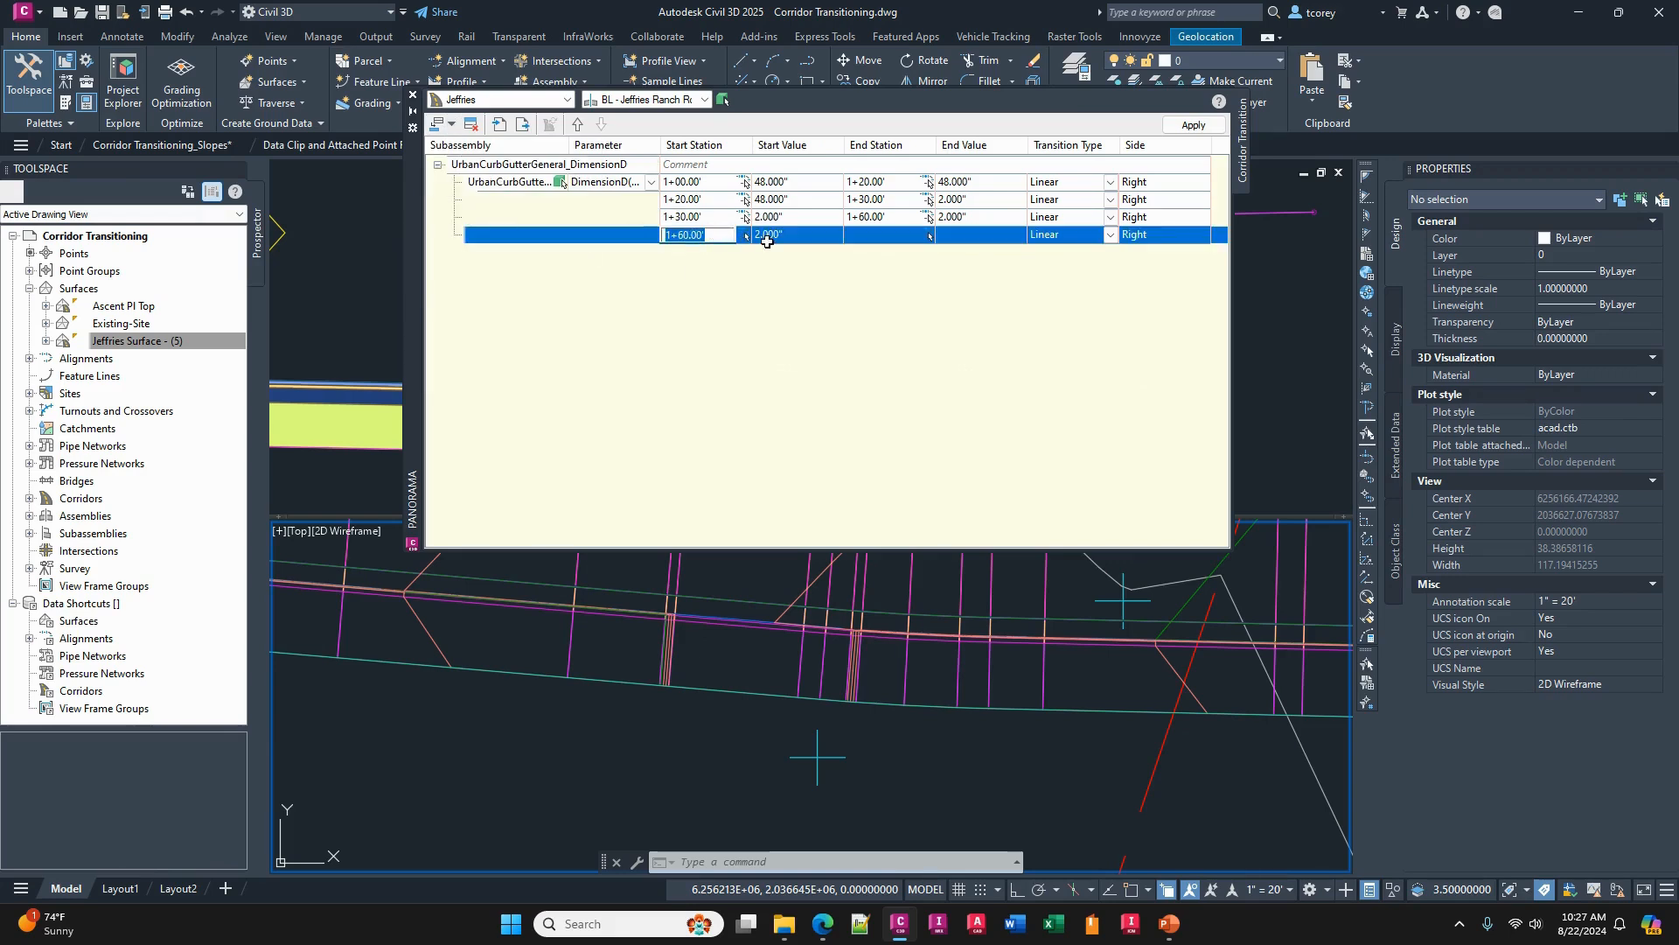
pyautogui.click(801, 236)
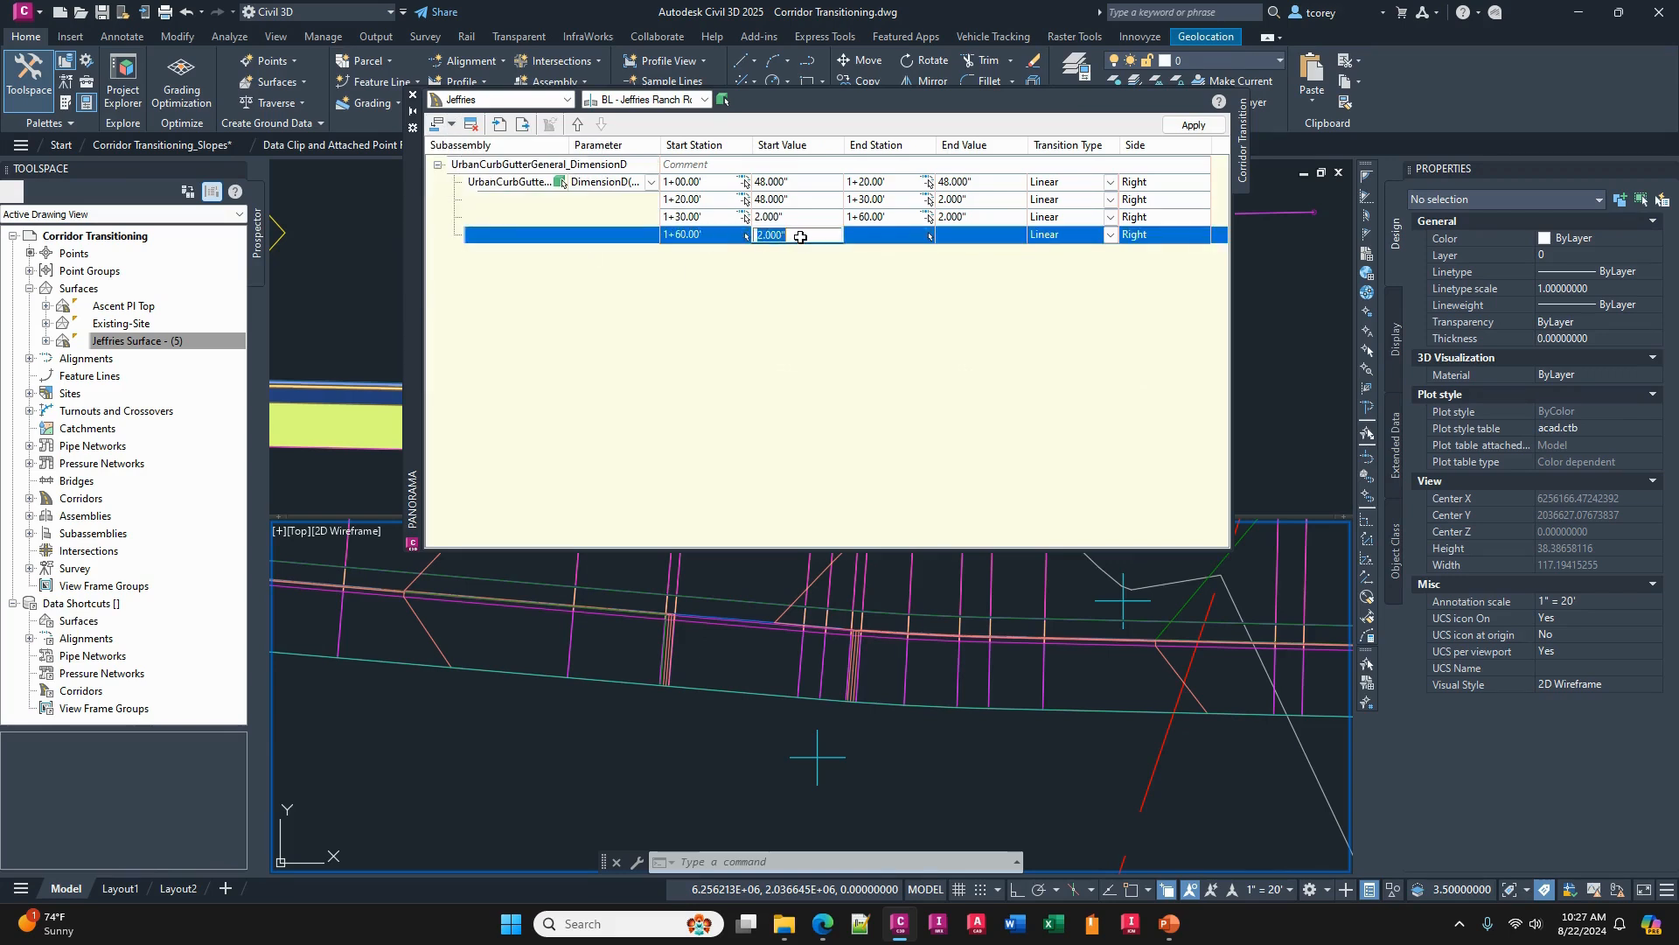
pyautogui.click(870, 233)
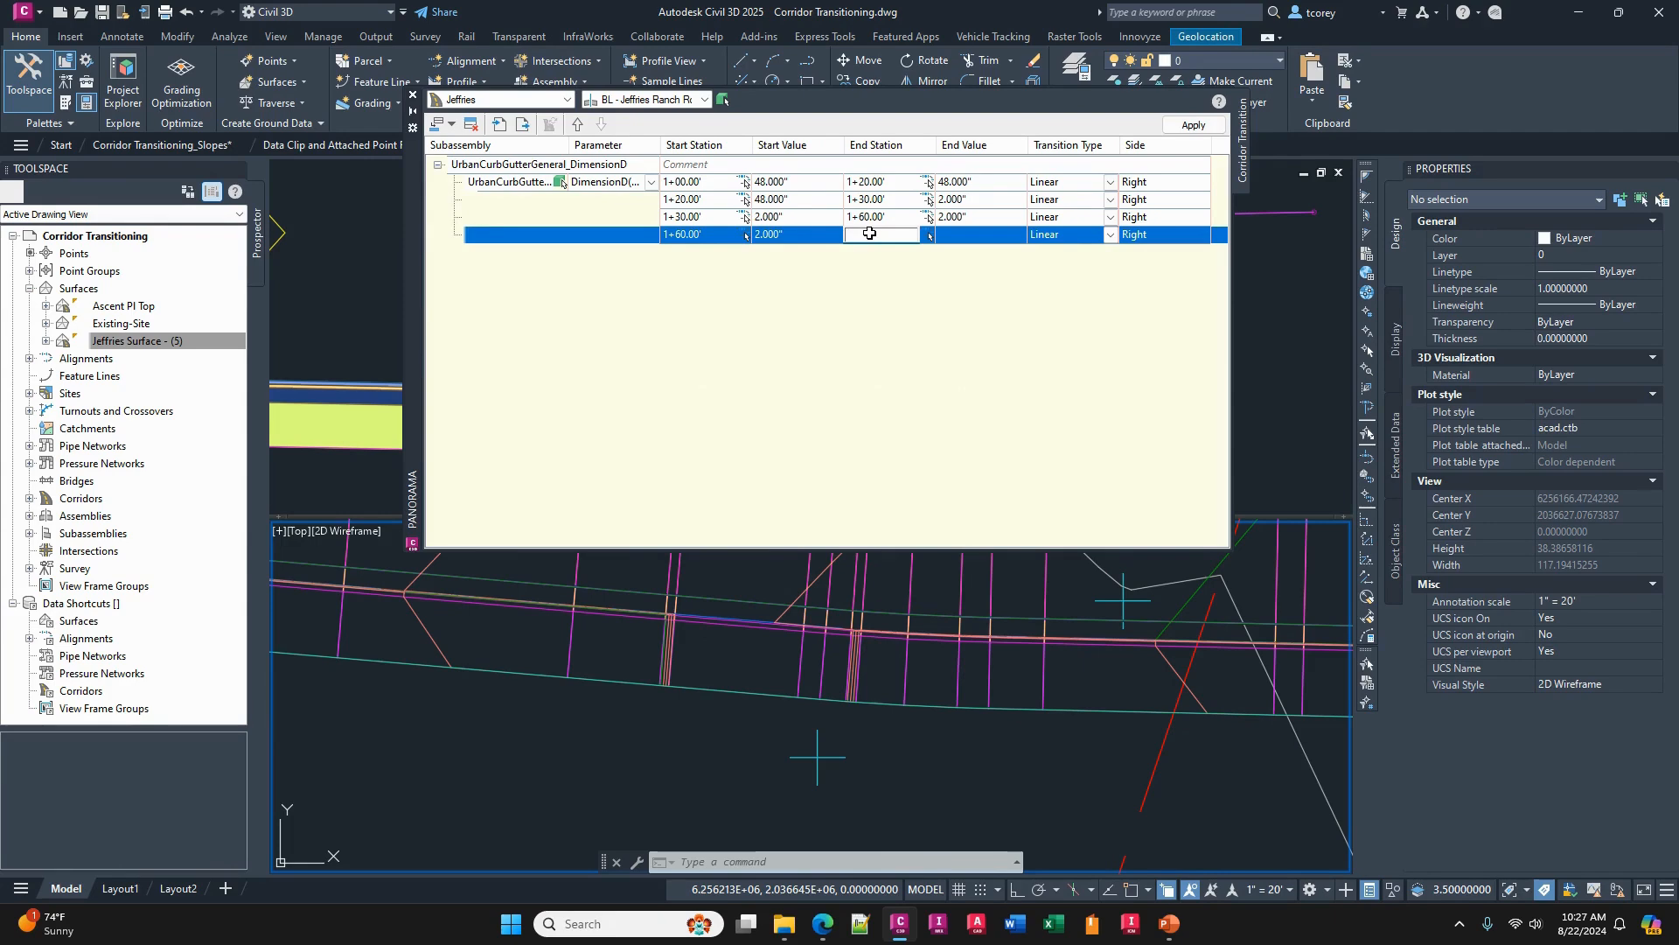
pyautogui.write('170')
pyautogui.click(964, 233)
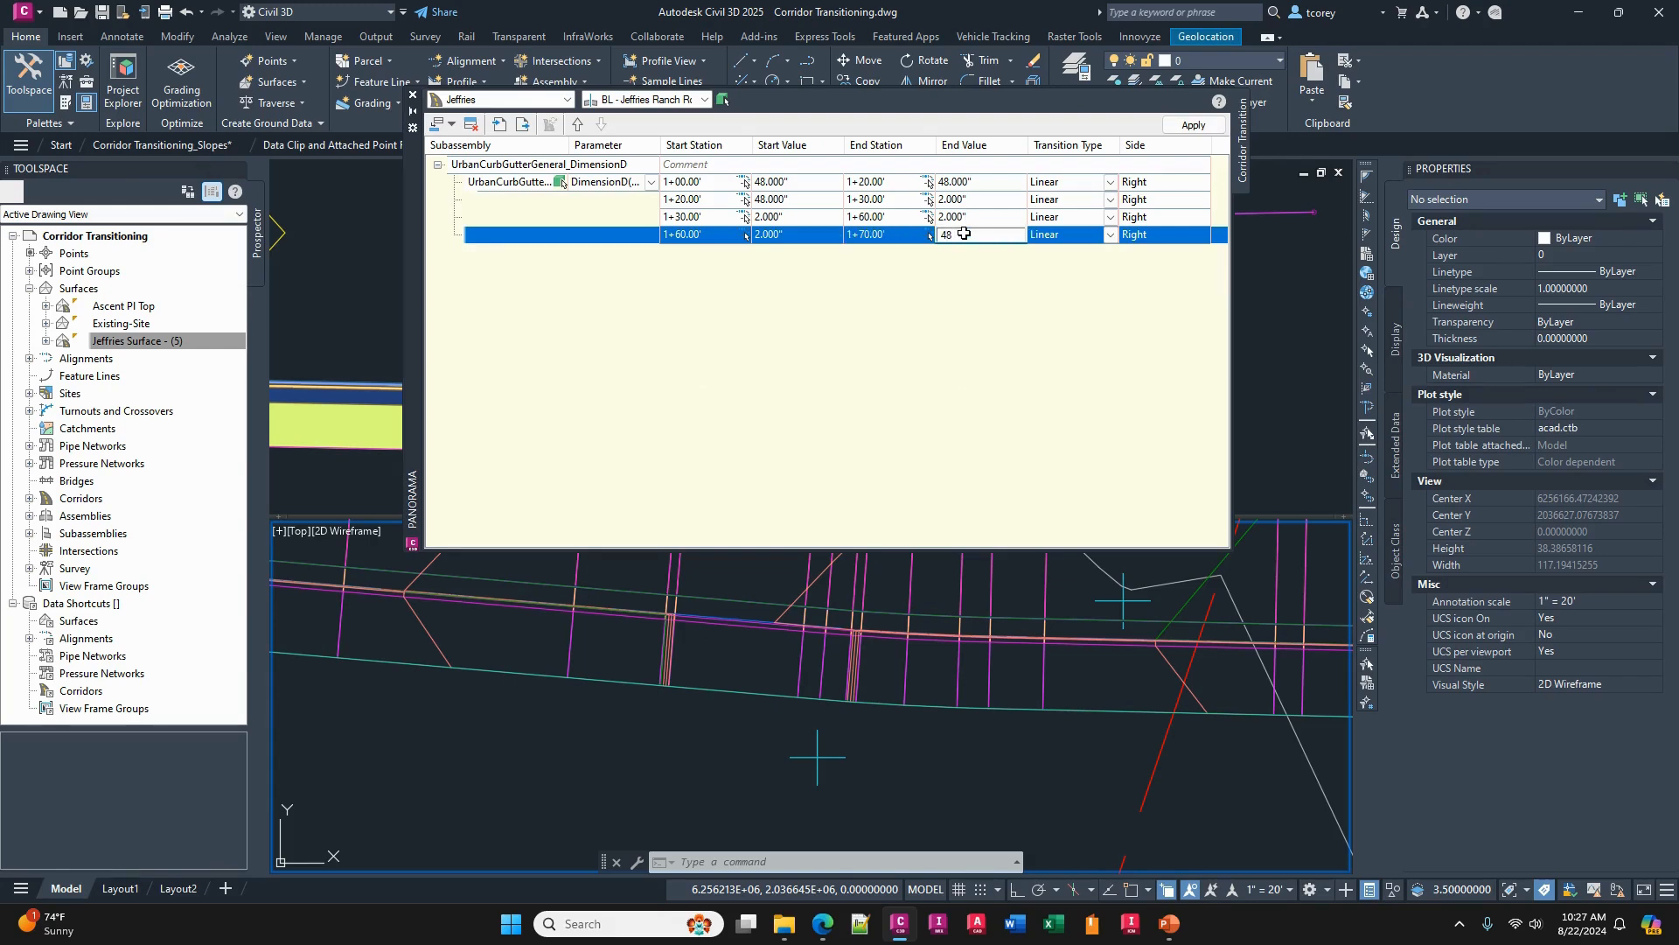
pyautogui.click(987, 273)
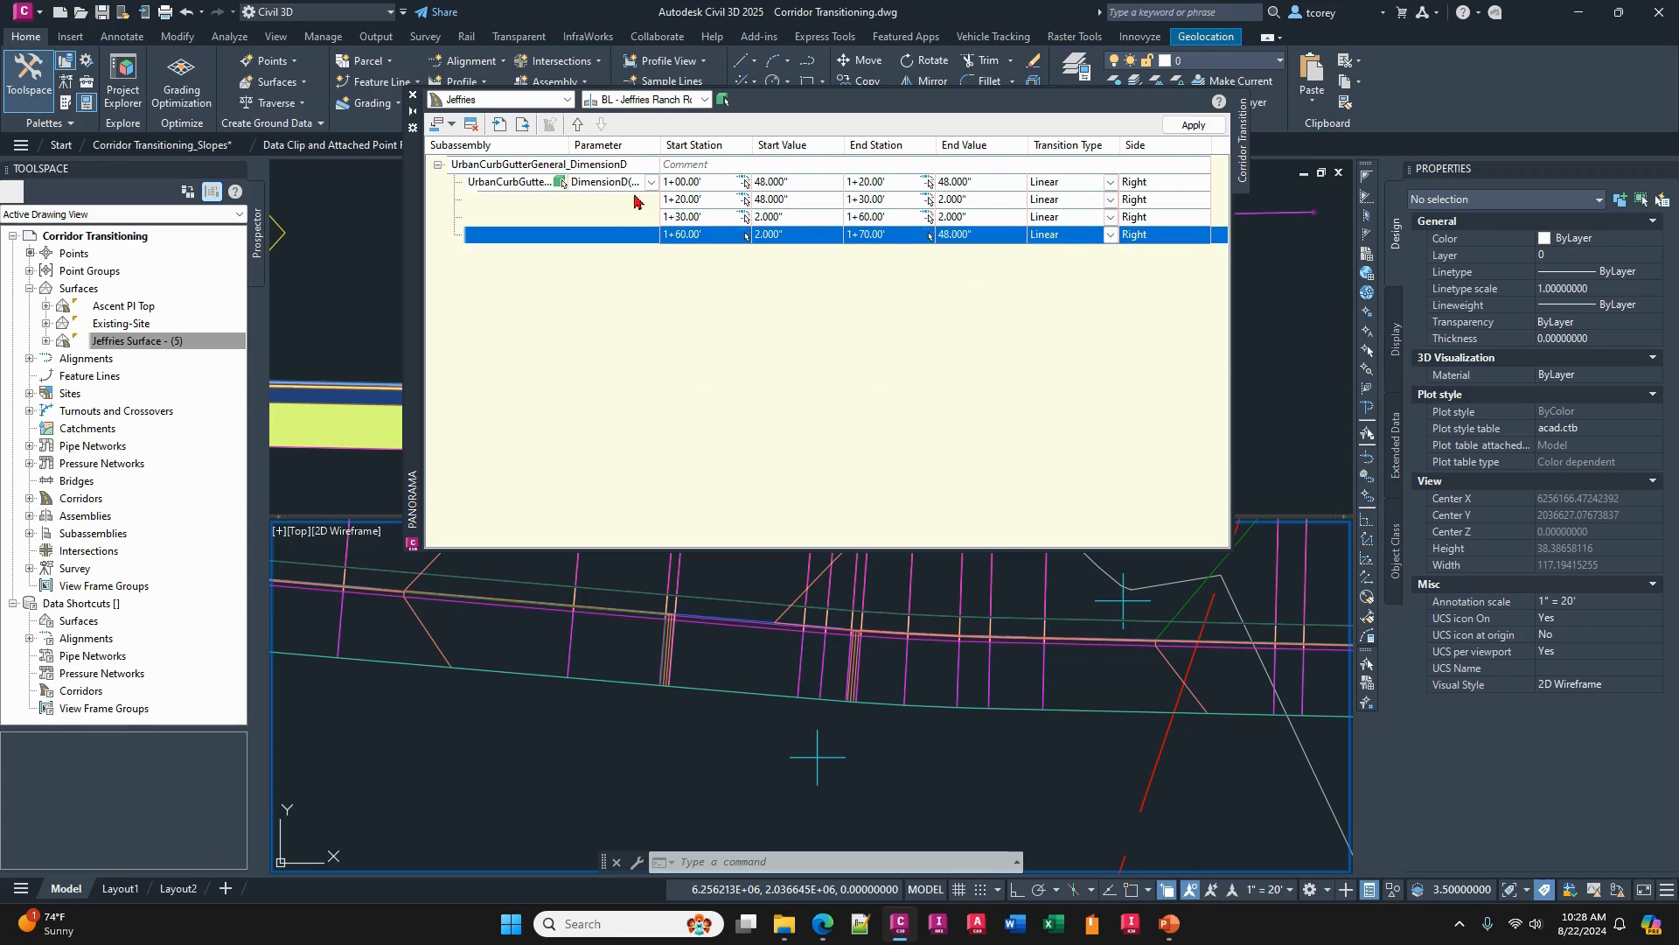
# - Insert a final transition below, ending at station 2+00 with a 48" end value, and apply the transition set to the corridor
pyautogui.click(451, 129)
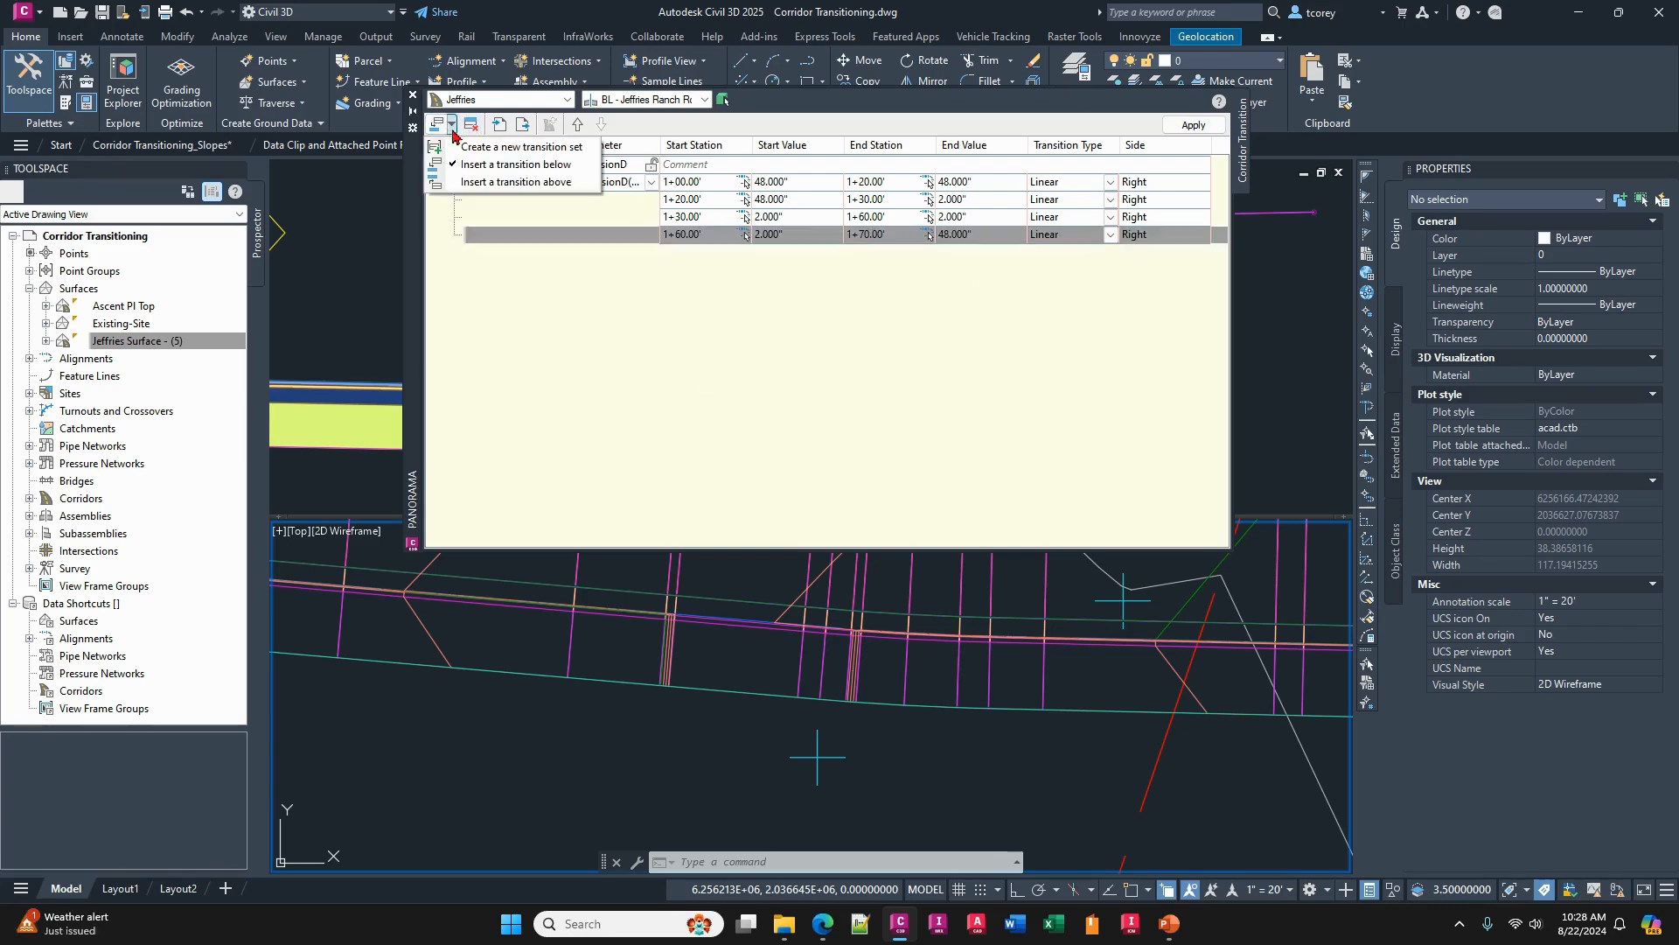
pyautogui.click(479, 165)
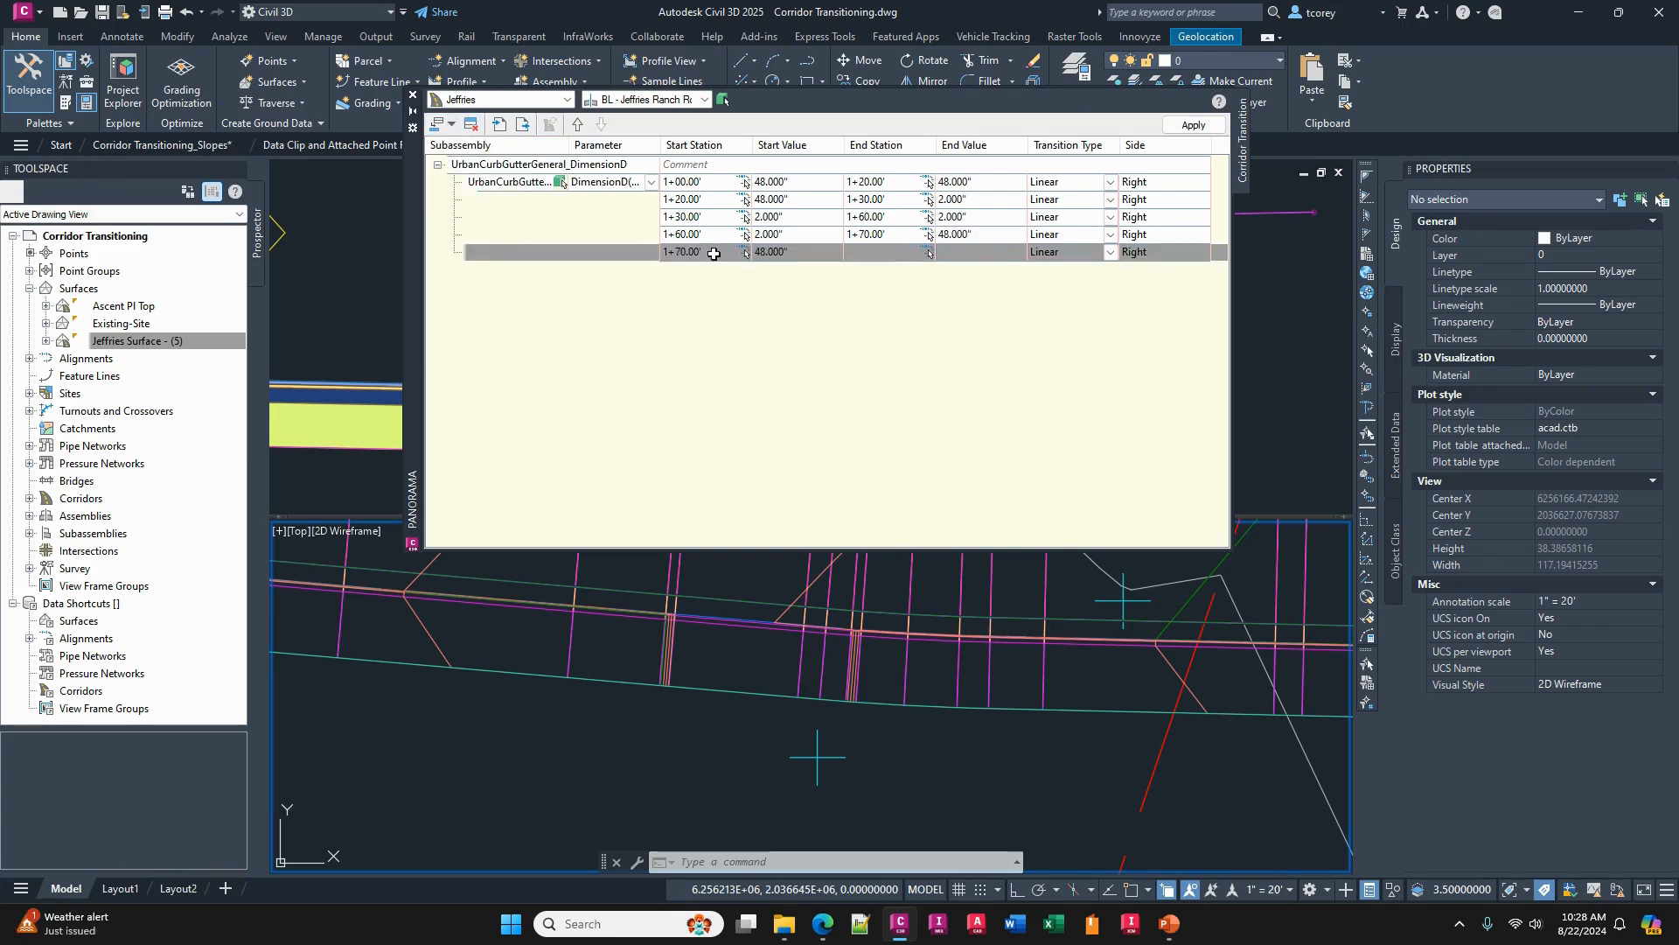
pyautogui.click(879, 251)
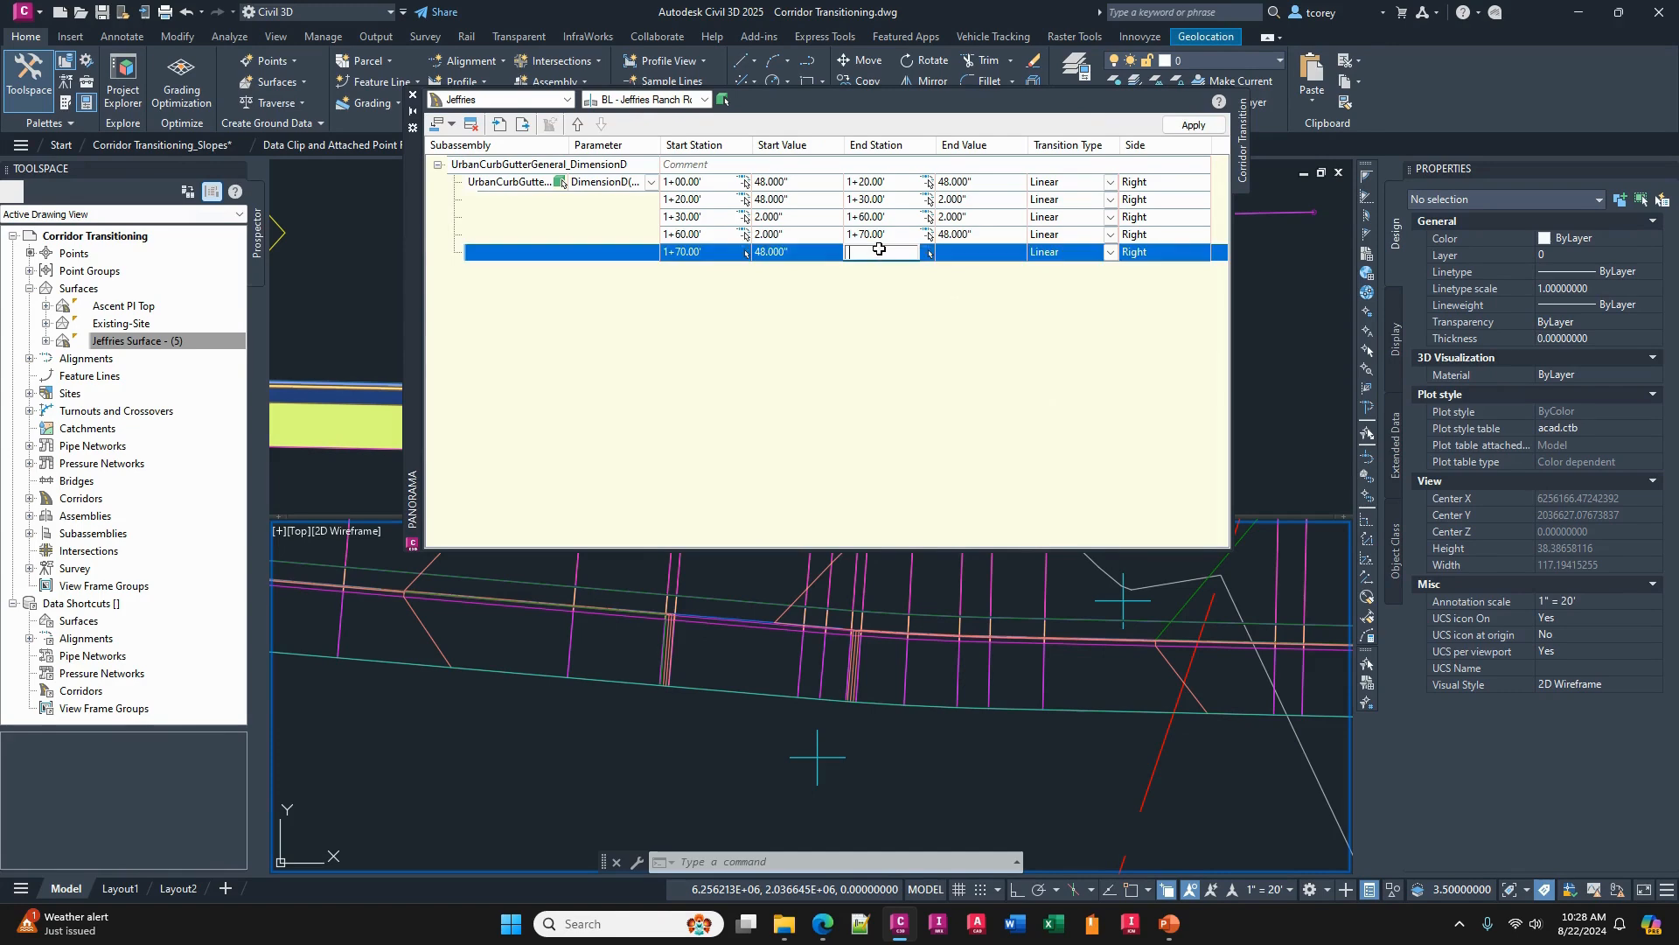
pyautogui.write('200')
pyautogui.click(797, 252)
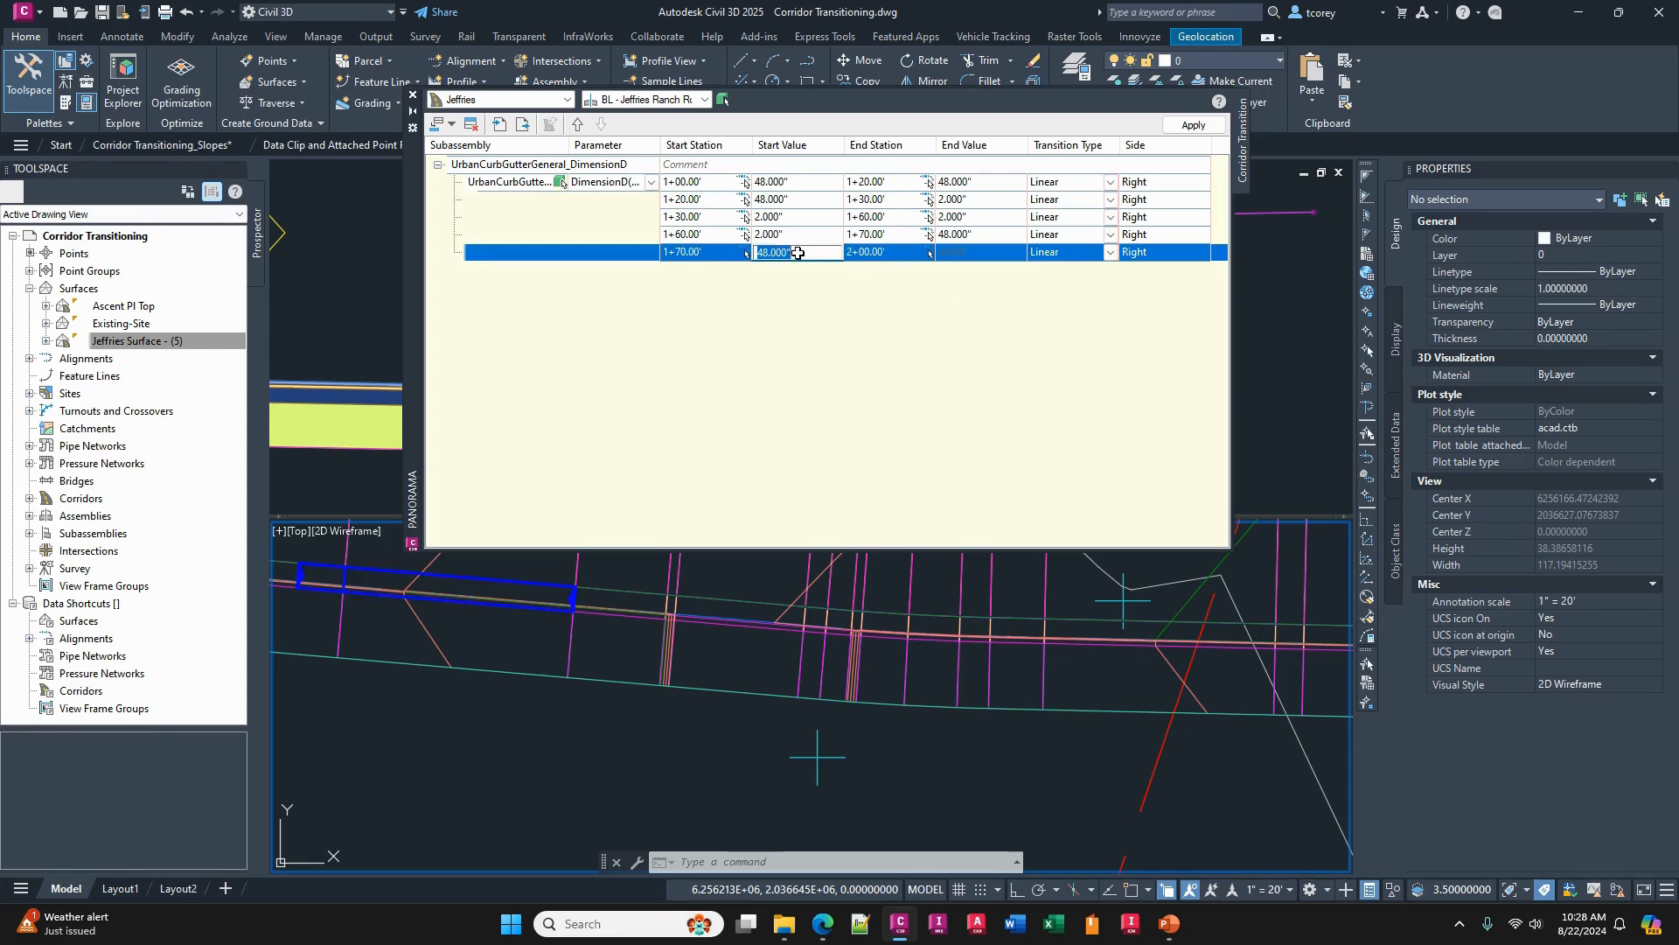
pyautogui.click(970, 253)
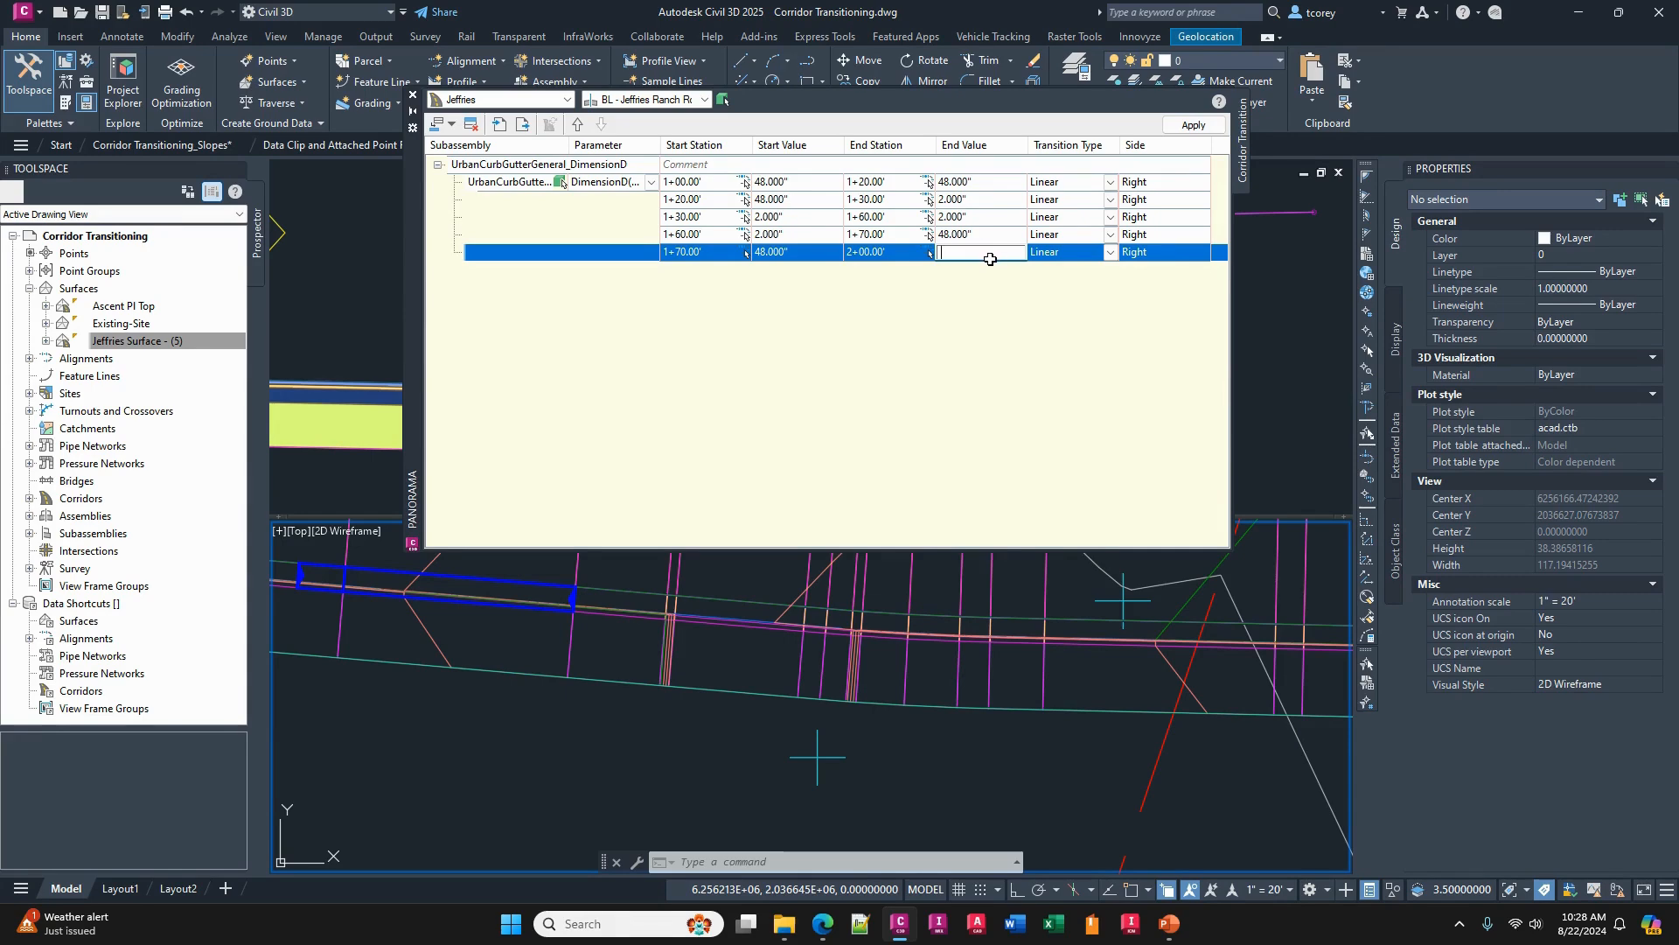
pyautogui.write('48.')
pyautogui.click(957, 321)
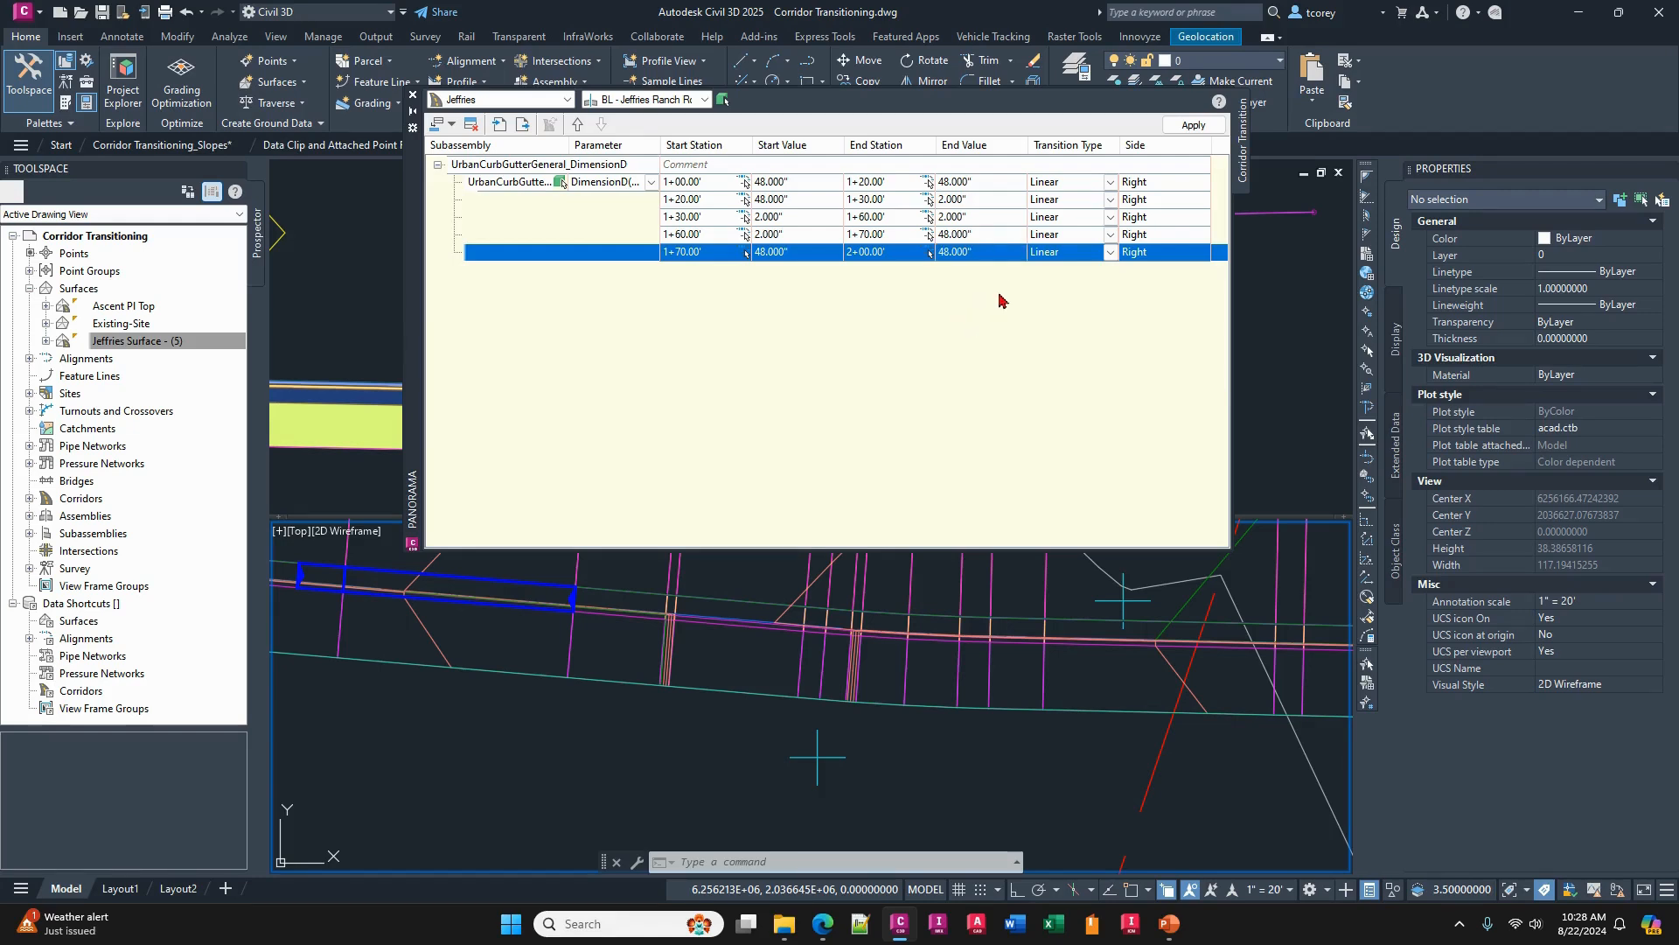
pyautogui.click(1193, 126)
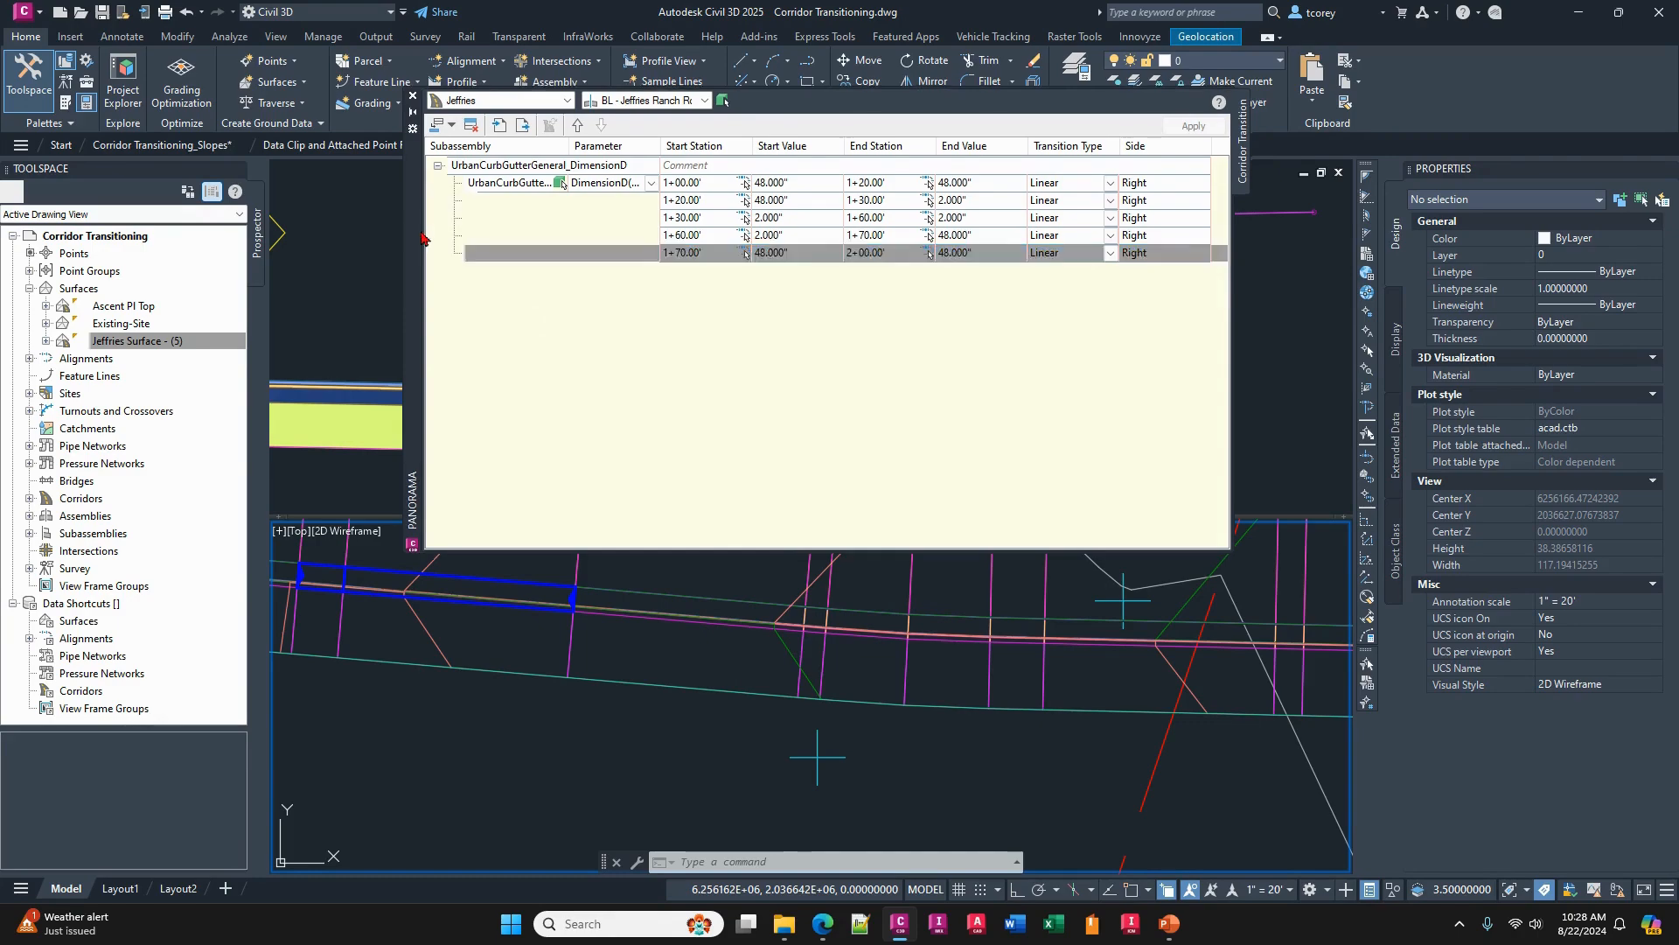
# - Move the transition table off the drawing and open the Jeffries corridor in the Object Viewer
pyautogui.moveTo(416, 234)
pyautogui.mouseDown()
pyautogui.moveTo(1307, 317)
pyautogui.moveTo(1678, 394)
pyautogui.mouseUp()
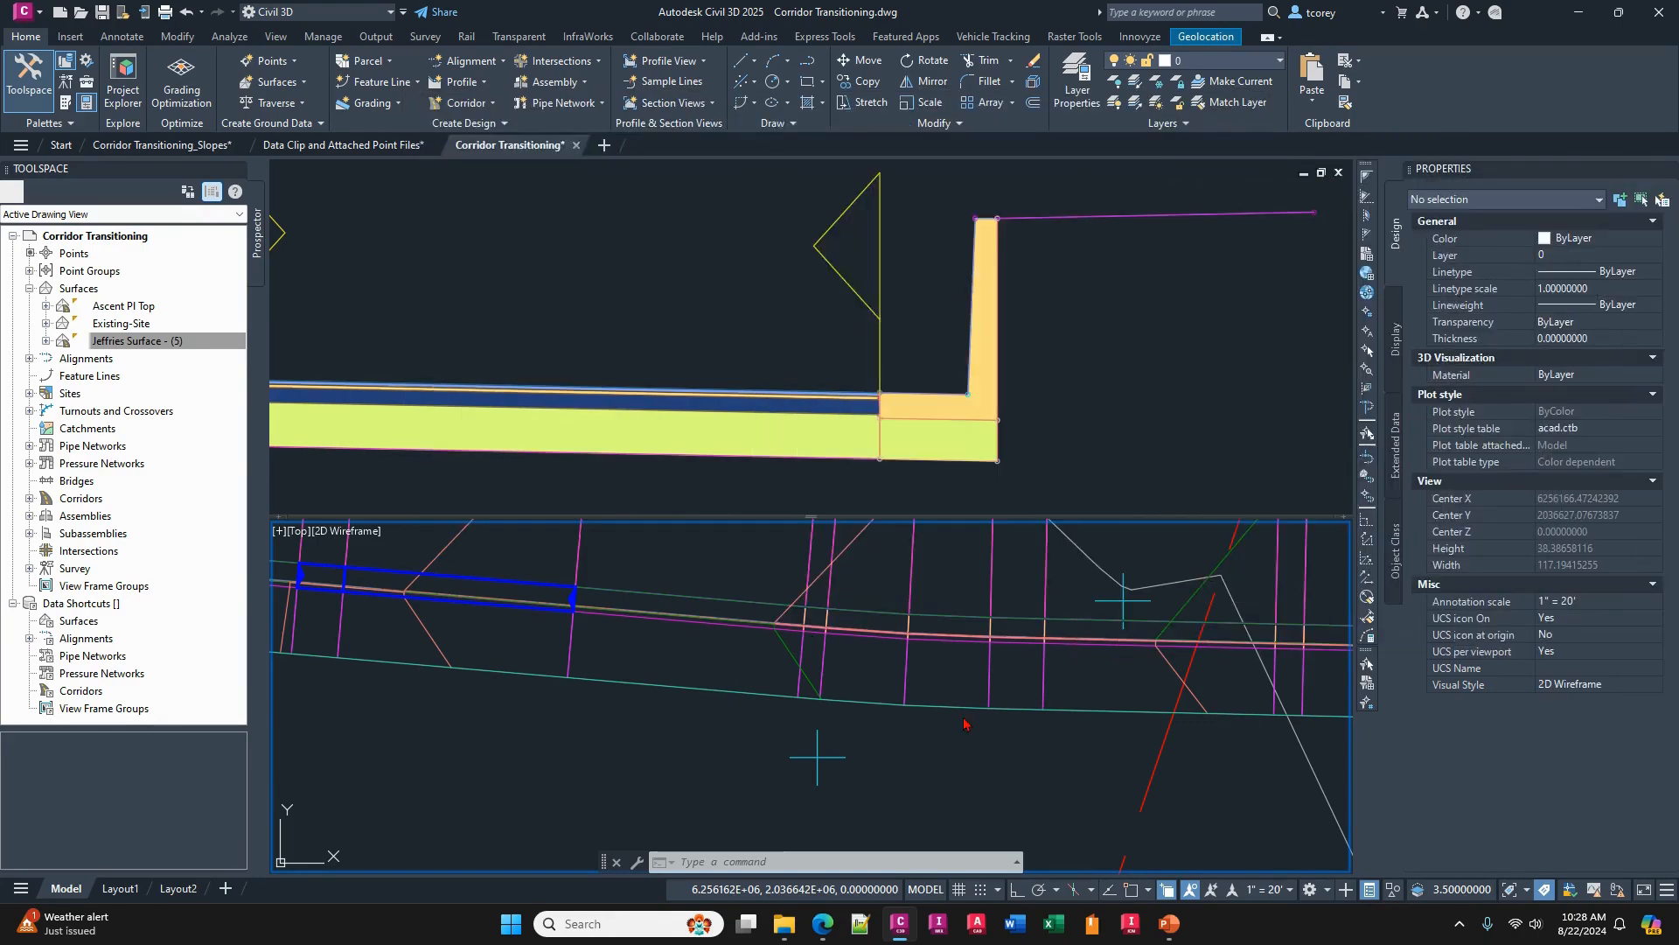
pyautogui.click(906, 675)
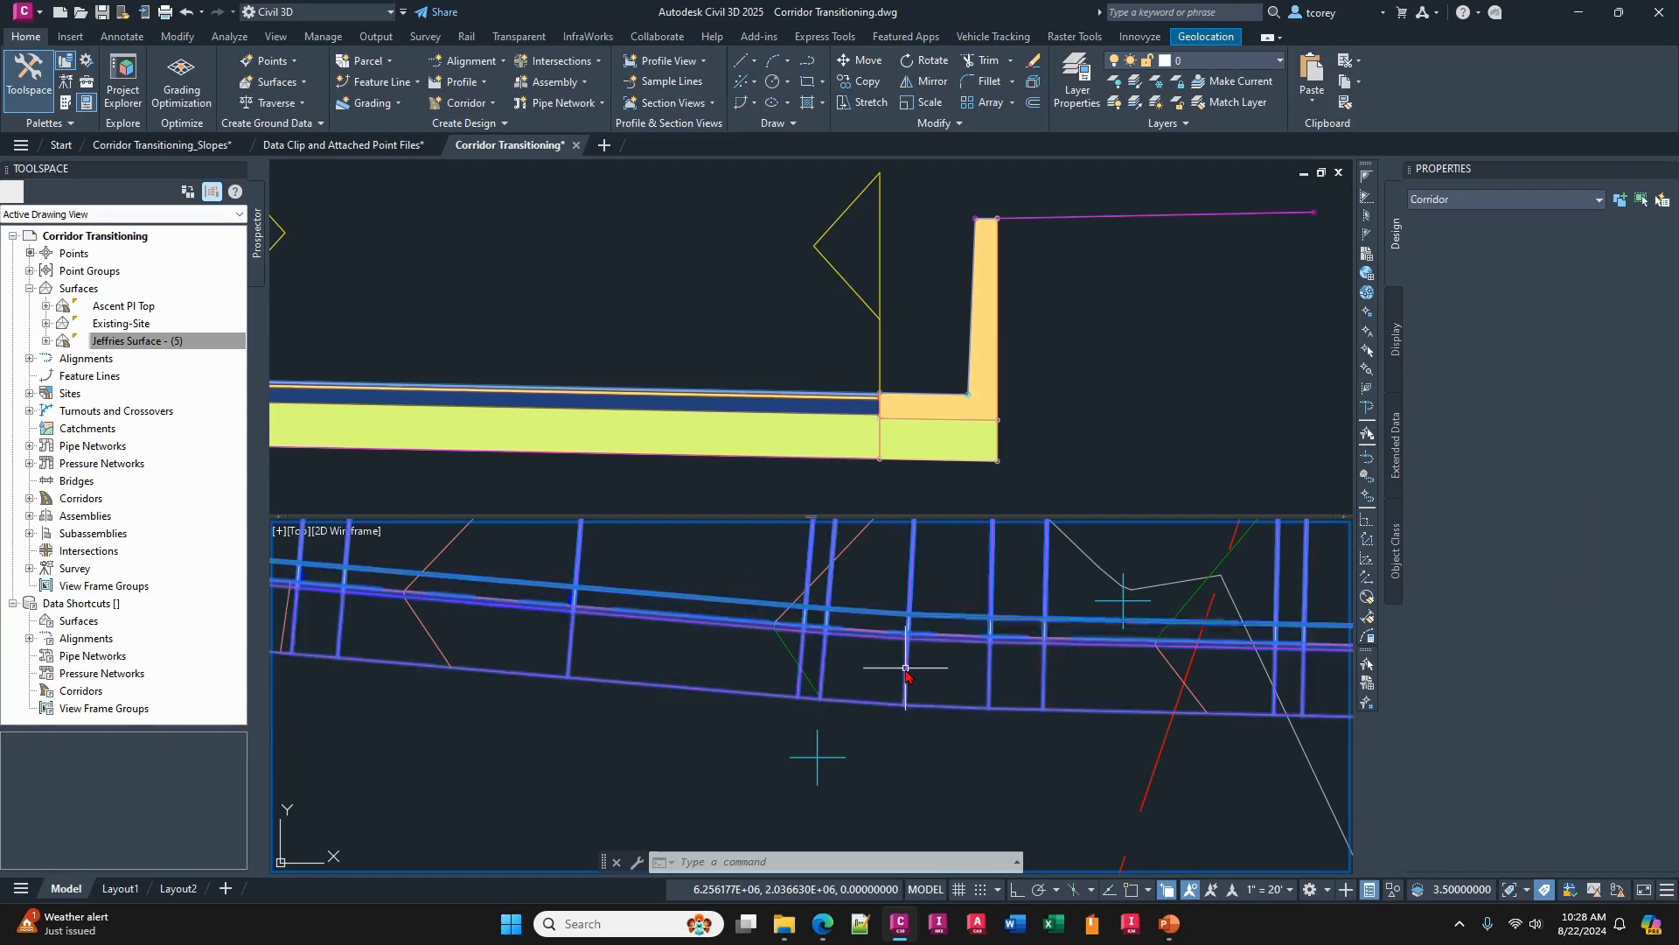
pyautogui.rightClick(950, 686)
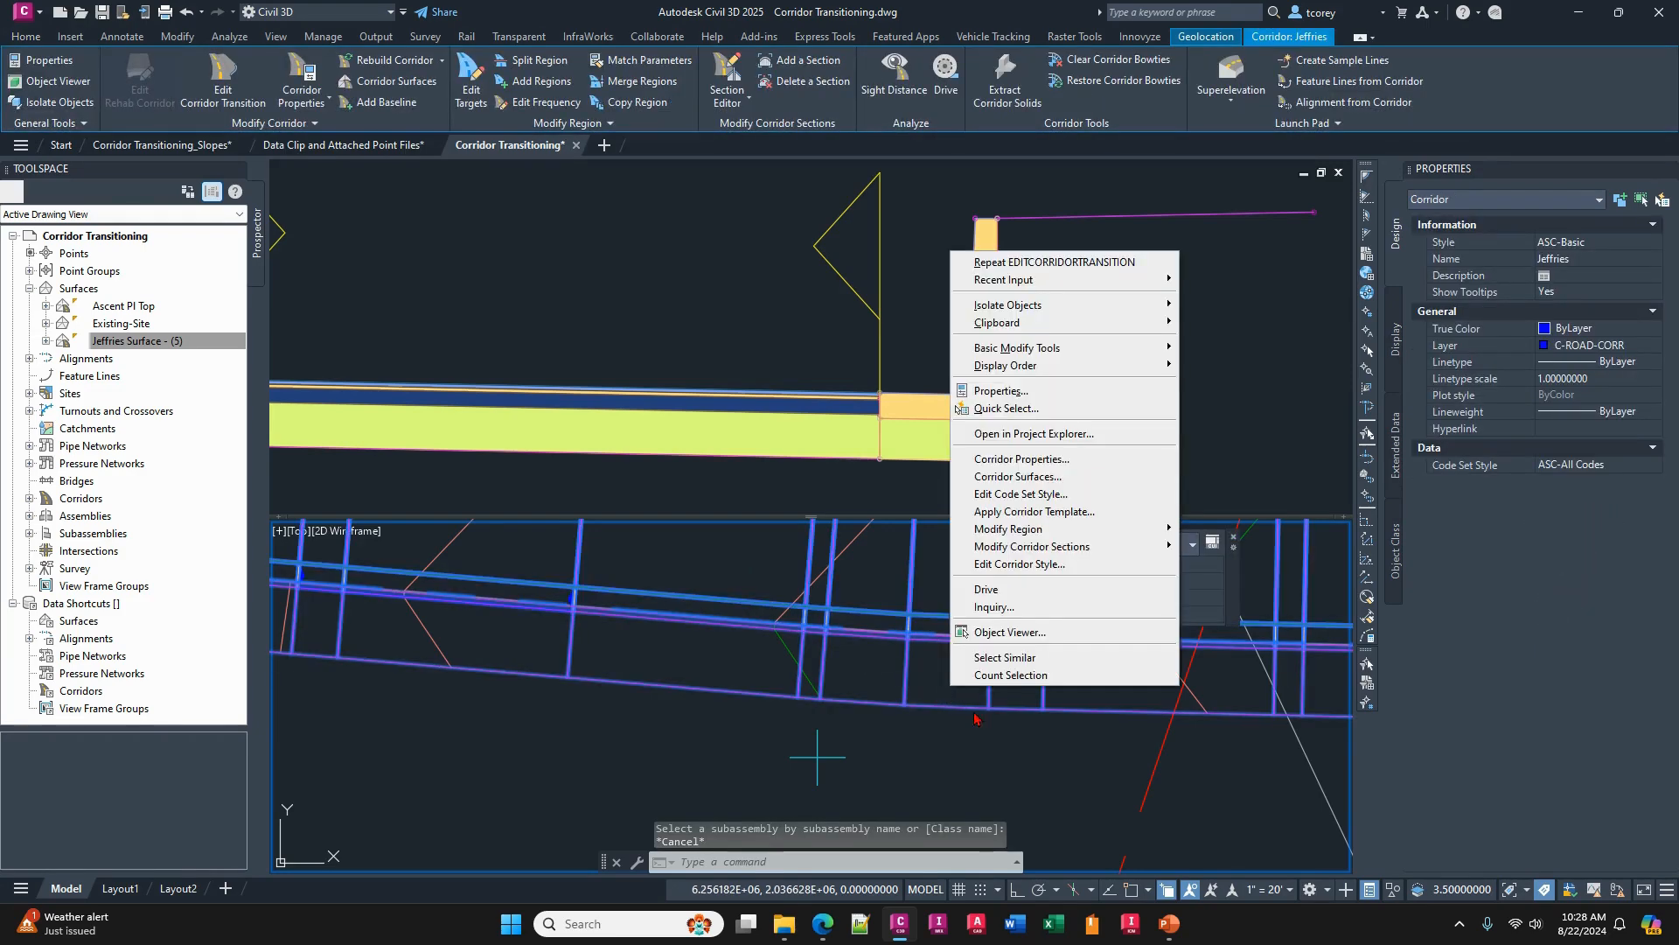
pyautogui.click(1013, 632)
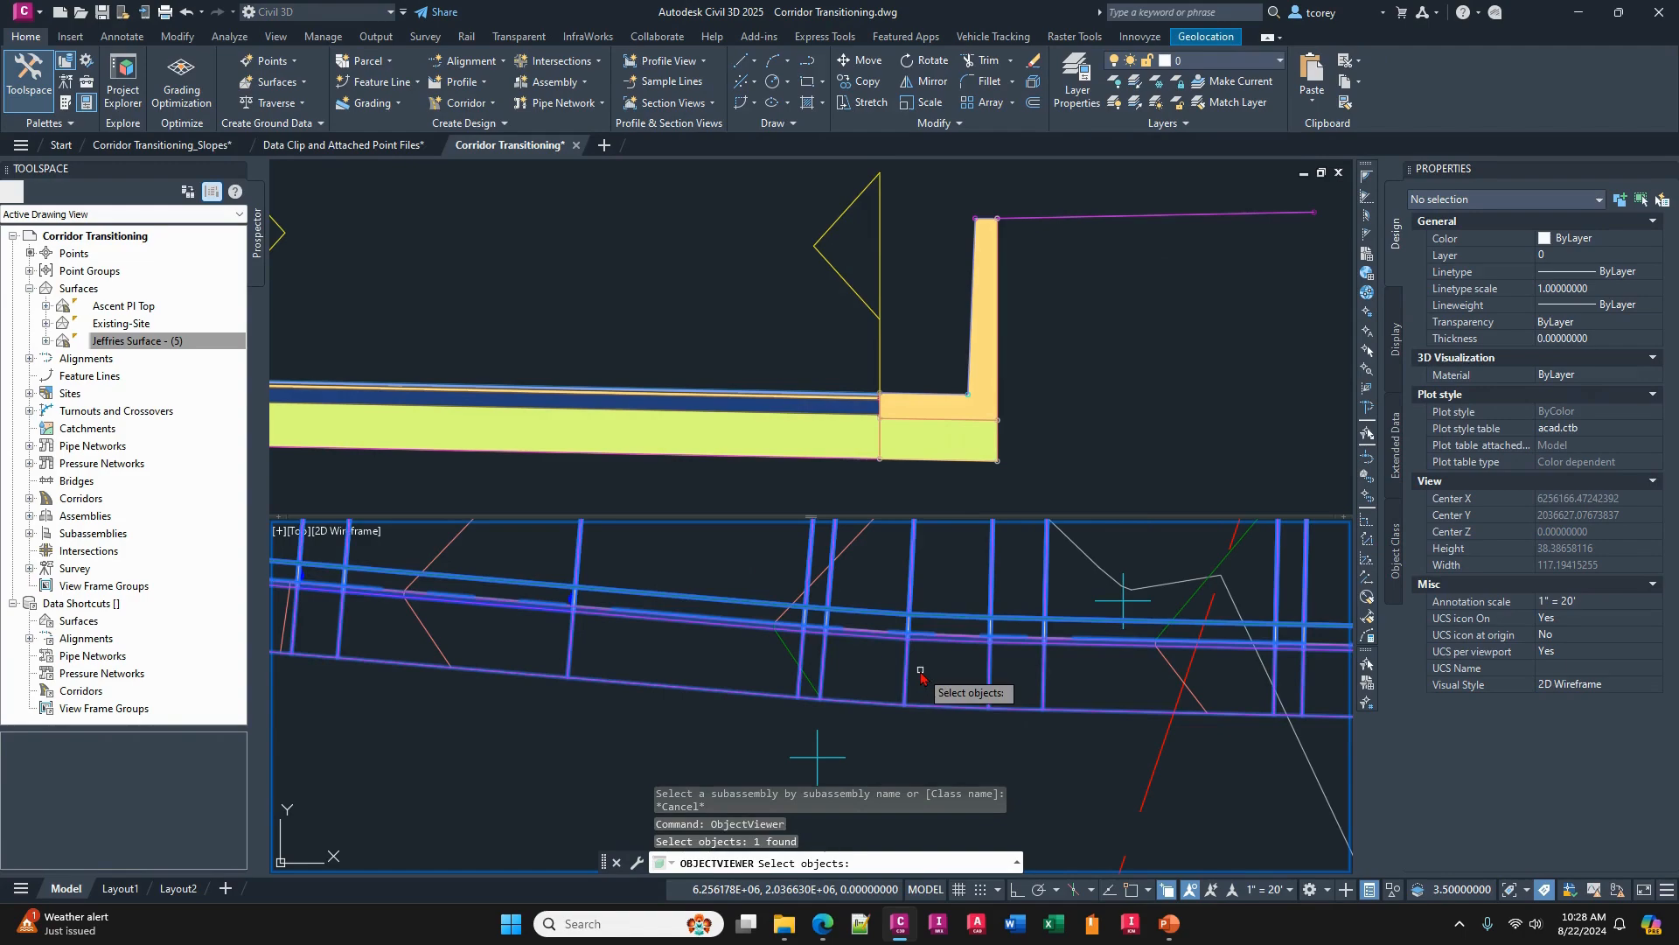
pyautogui.press('Return')
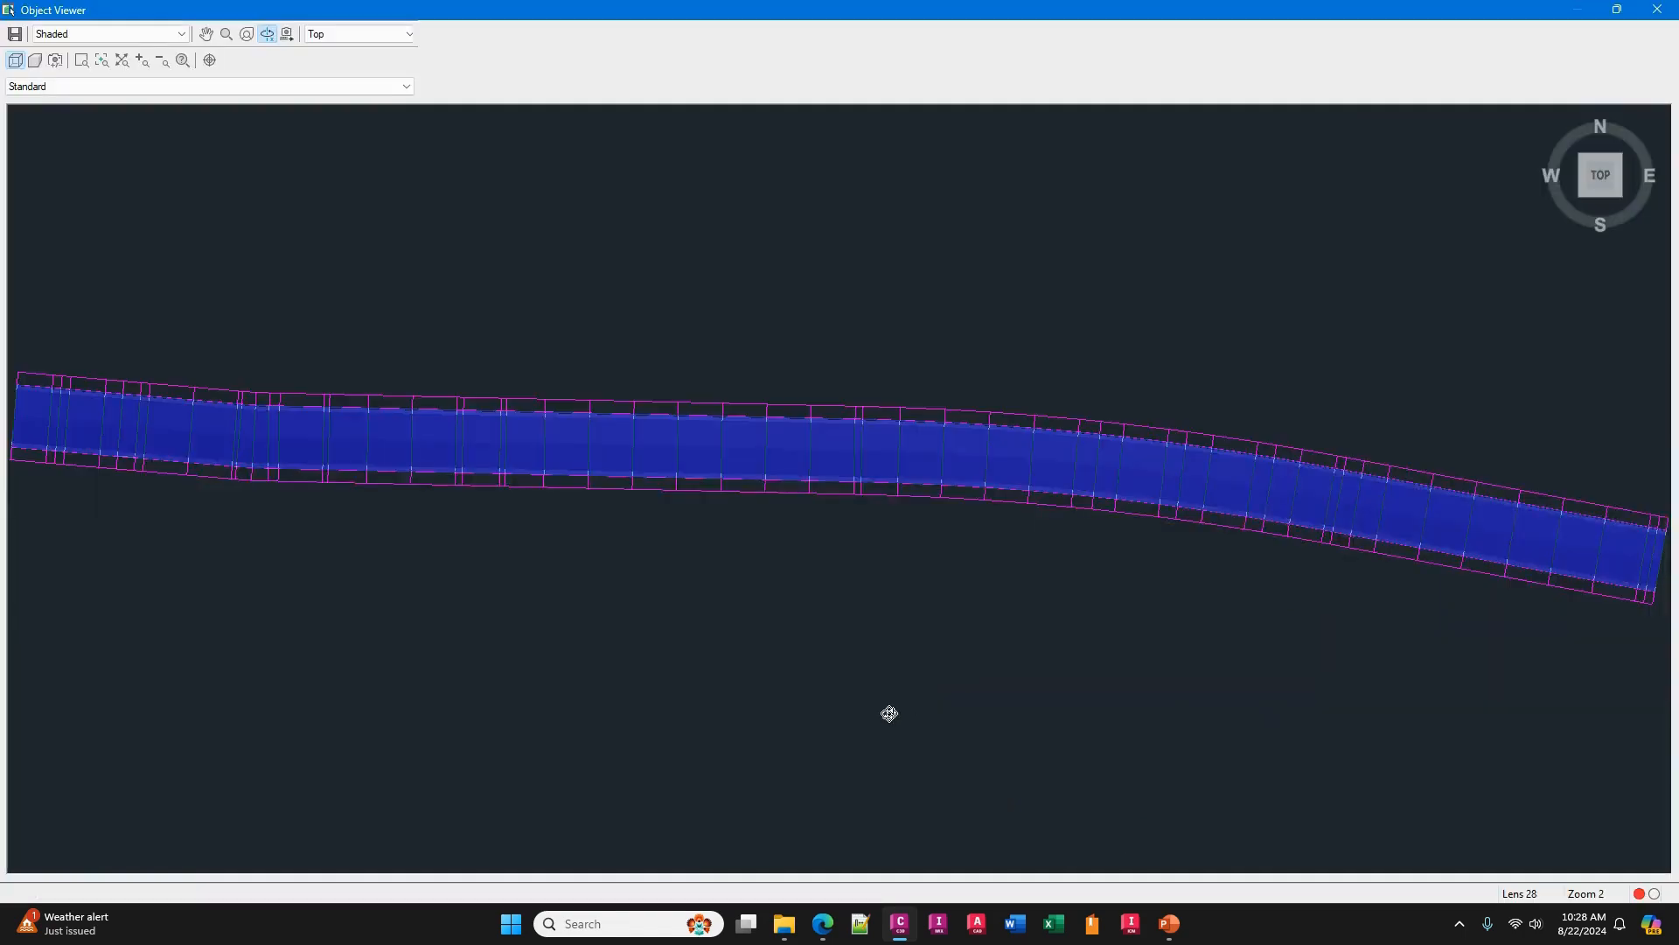
# - Examine the Jeffries corridor's curb height transitions from an oblique 3D view in the Object Viewer, and close the viewer
pyautogui.moveTo(890, 713); pyautogui.dragTo(743, 626)
pyautogui.moveTo(1155, 210); pyautogui.dragTo(1016, 378)
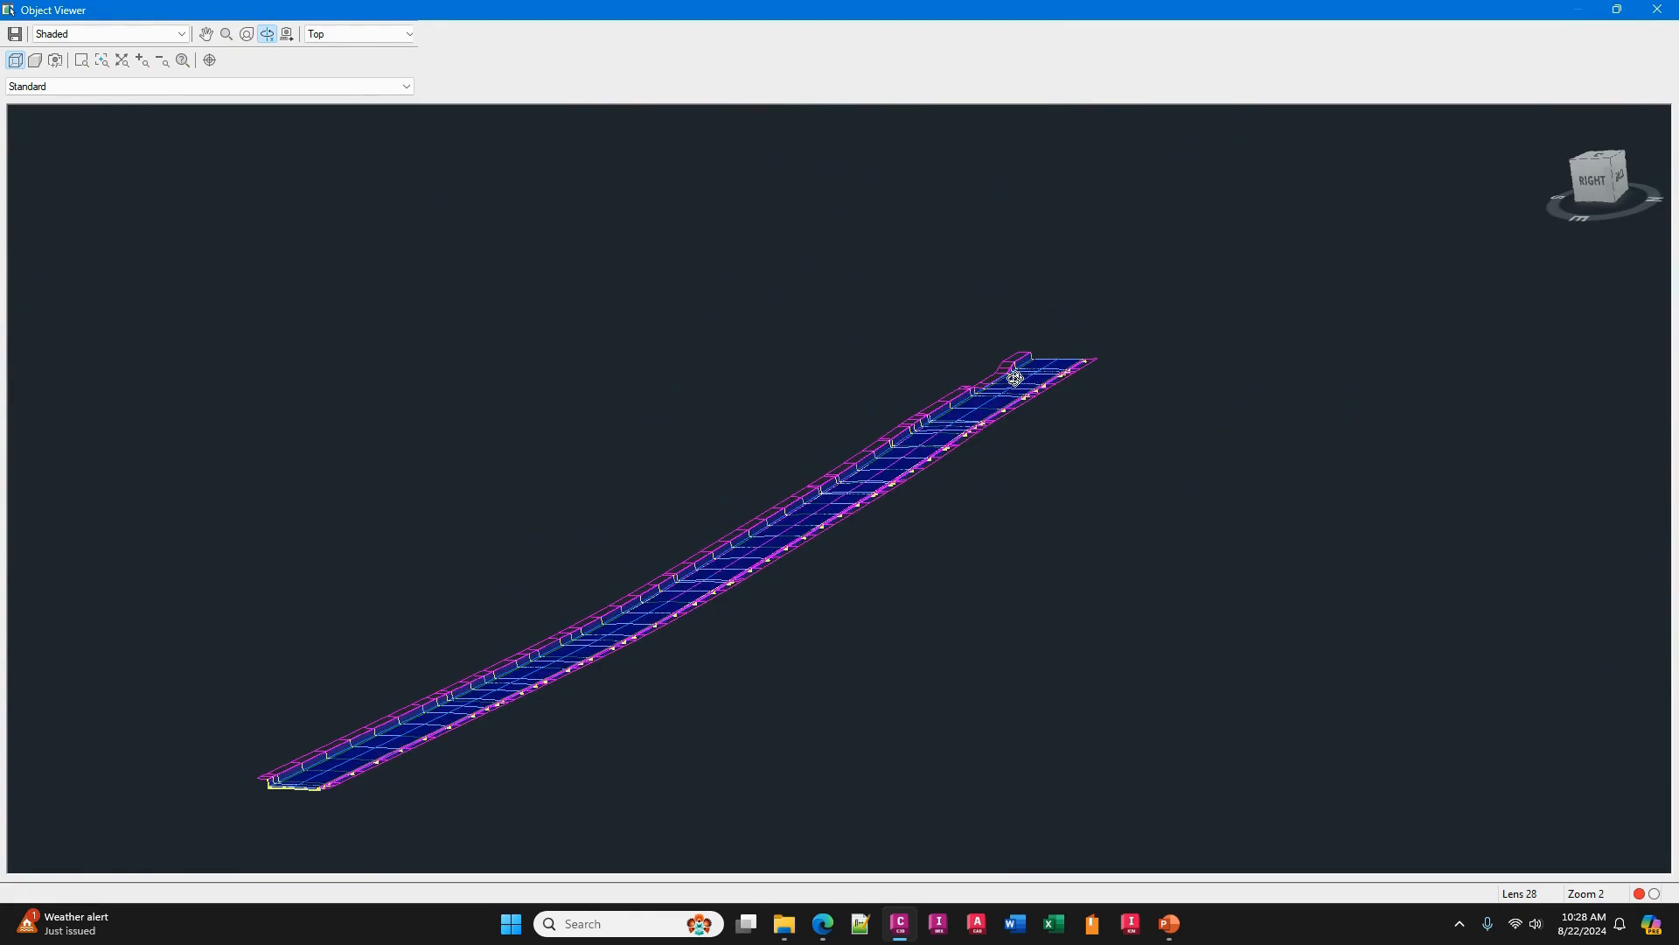
pyautogui.scroll(3, 1015, 378)
pyautogui.scroll(3, 1246, 380)
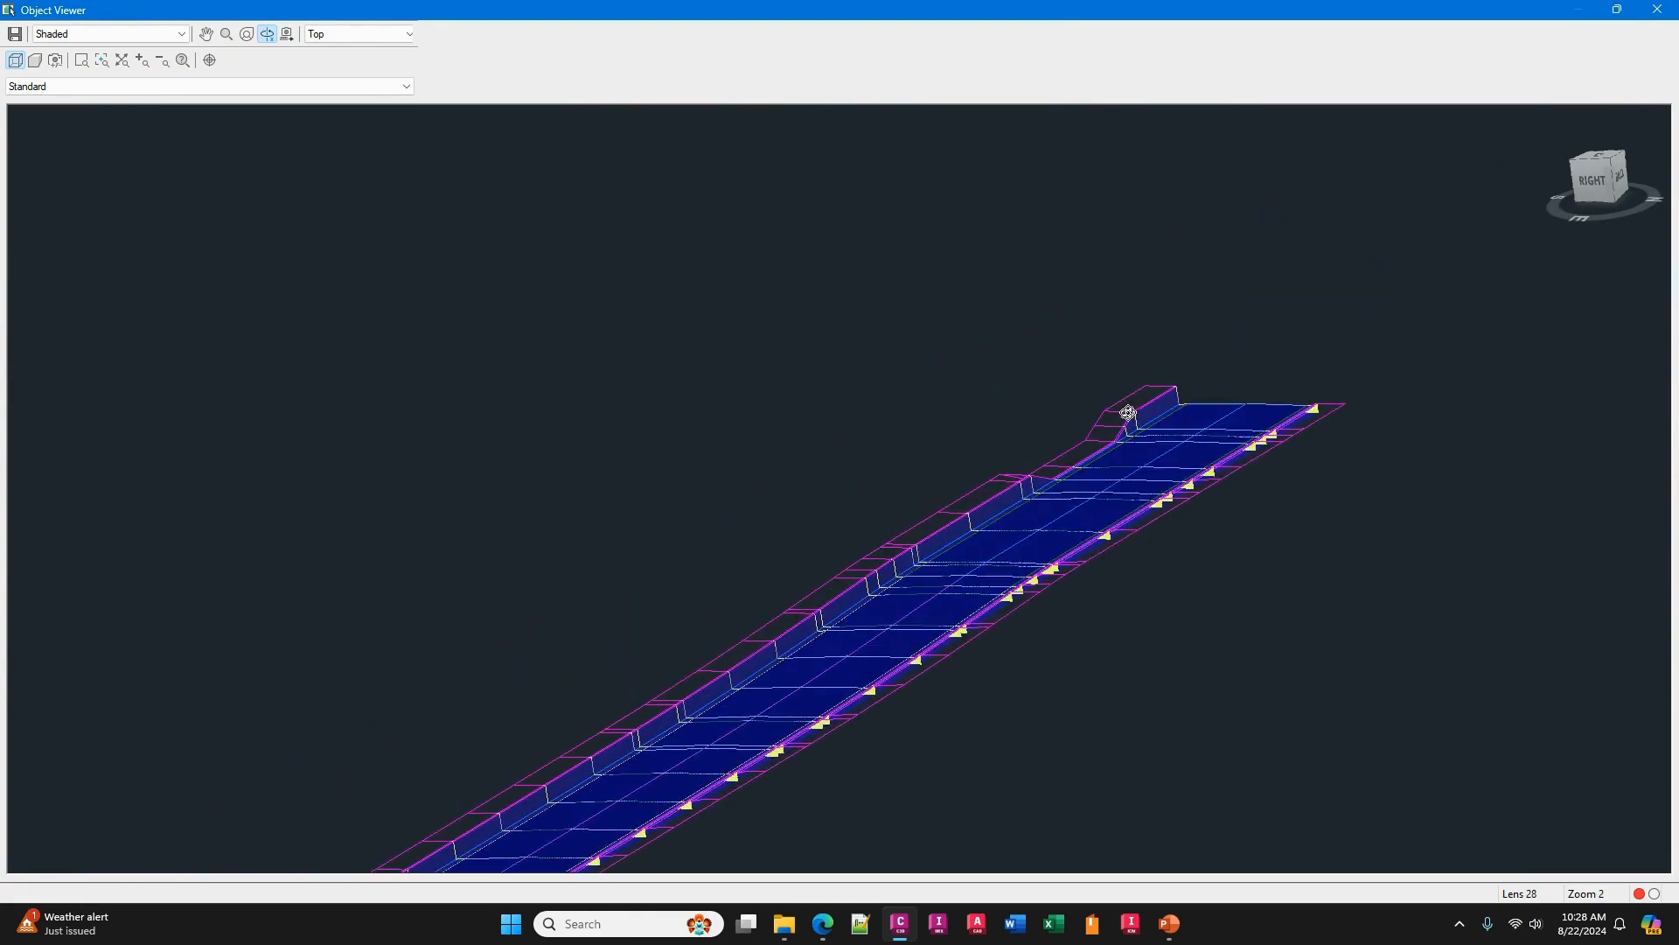
pyautogui.scroll(3, 1128, 412)
pyautogui.moveTo(1283, 531); pyautogui.dragTo(663, 475, button='middle')
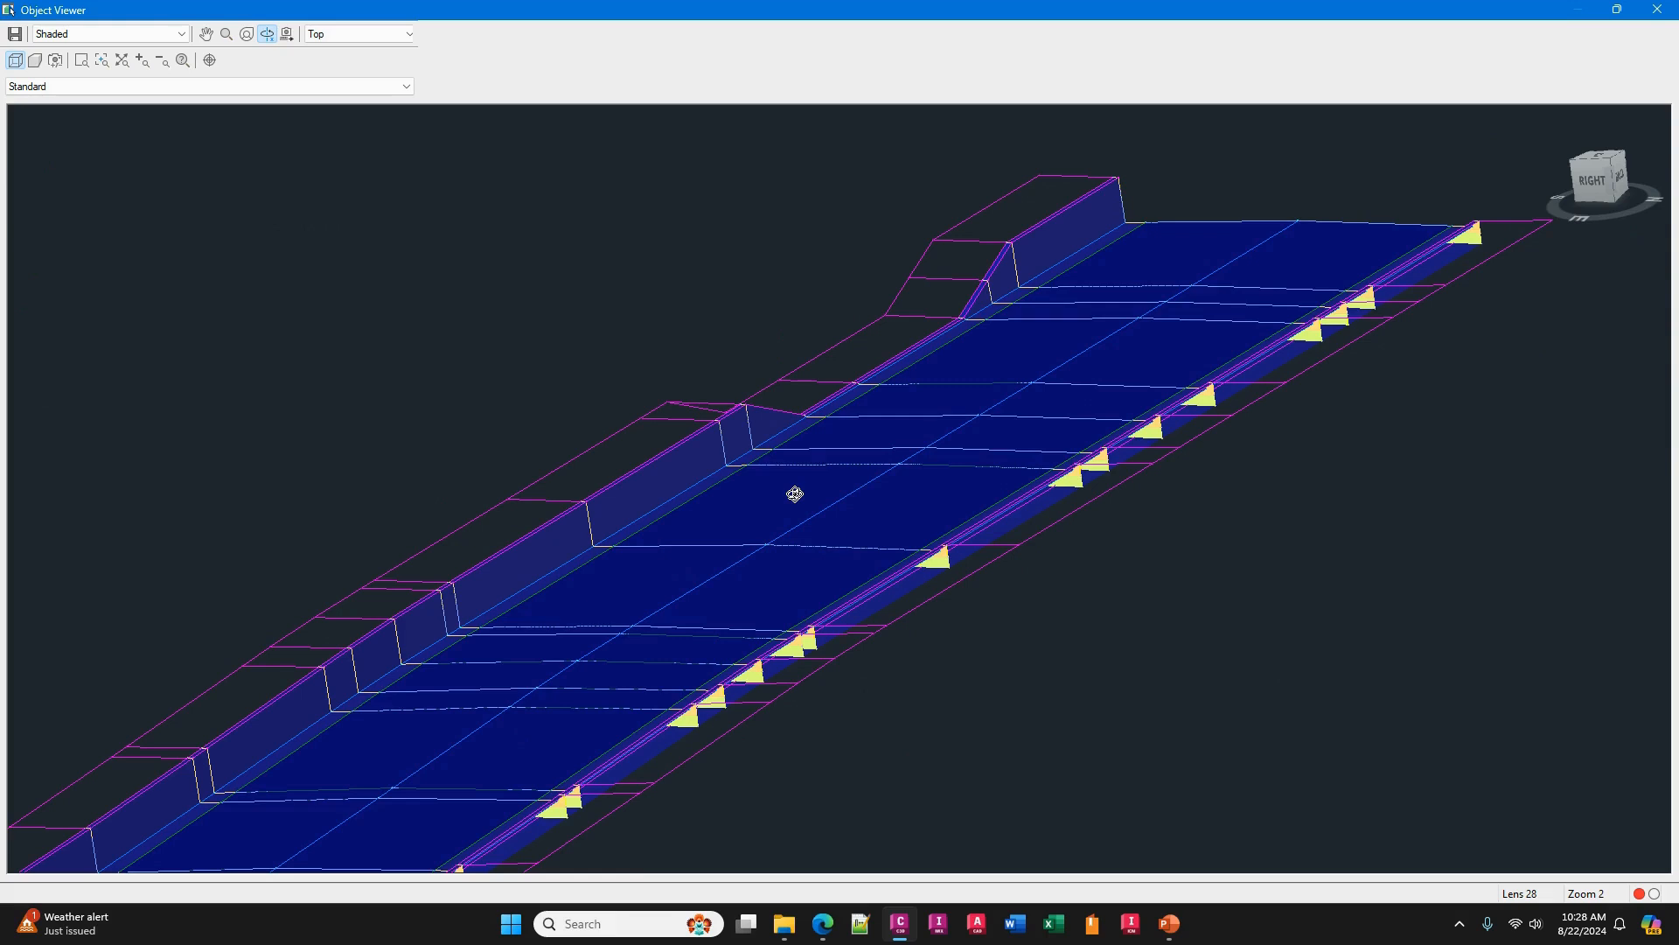
pyautogui.scroll(-3, 794, 494)
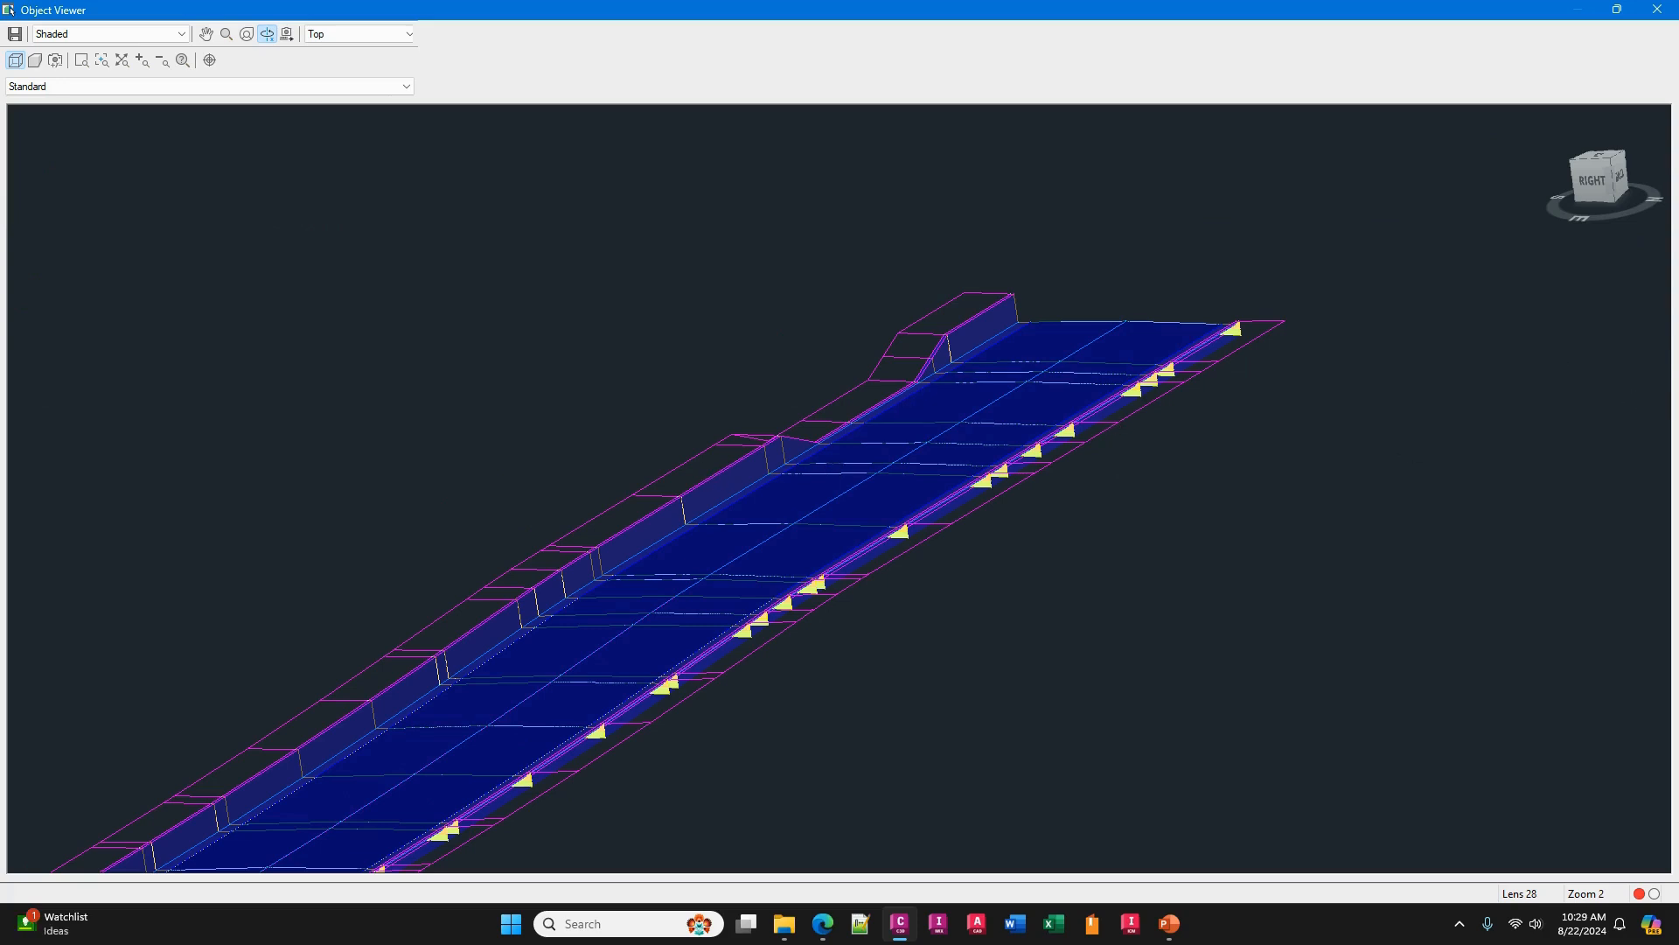
pyautogui.click(1657, 9)
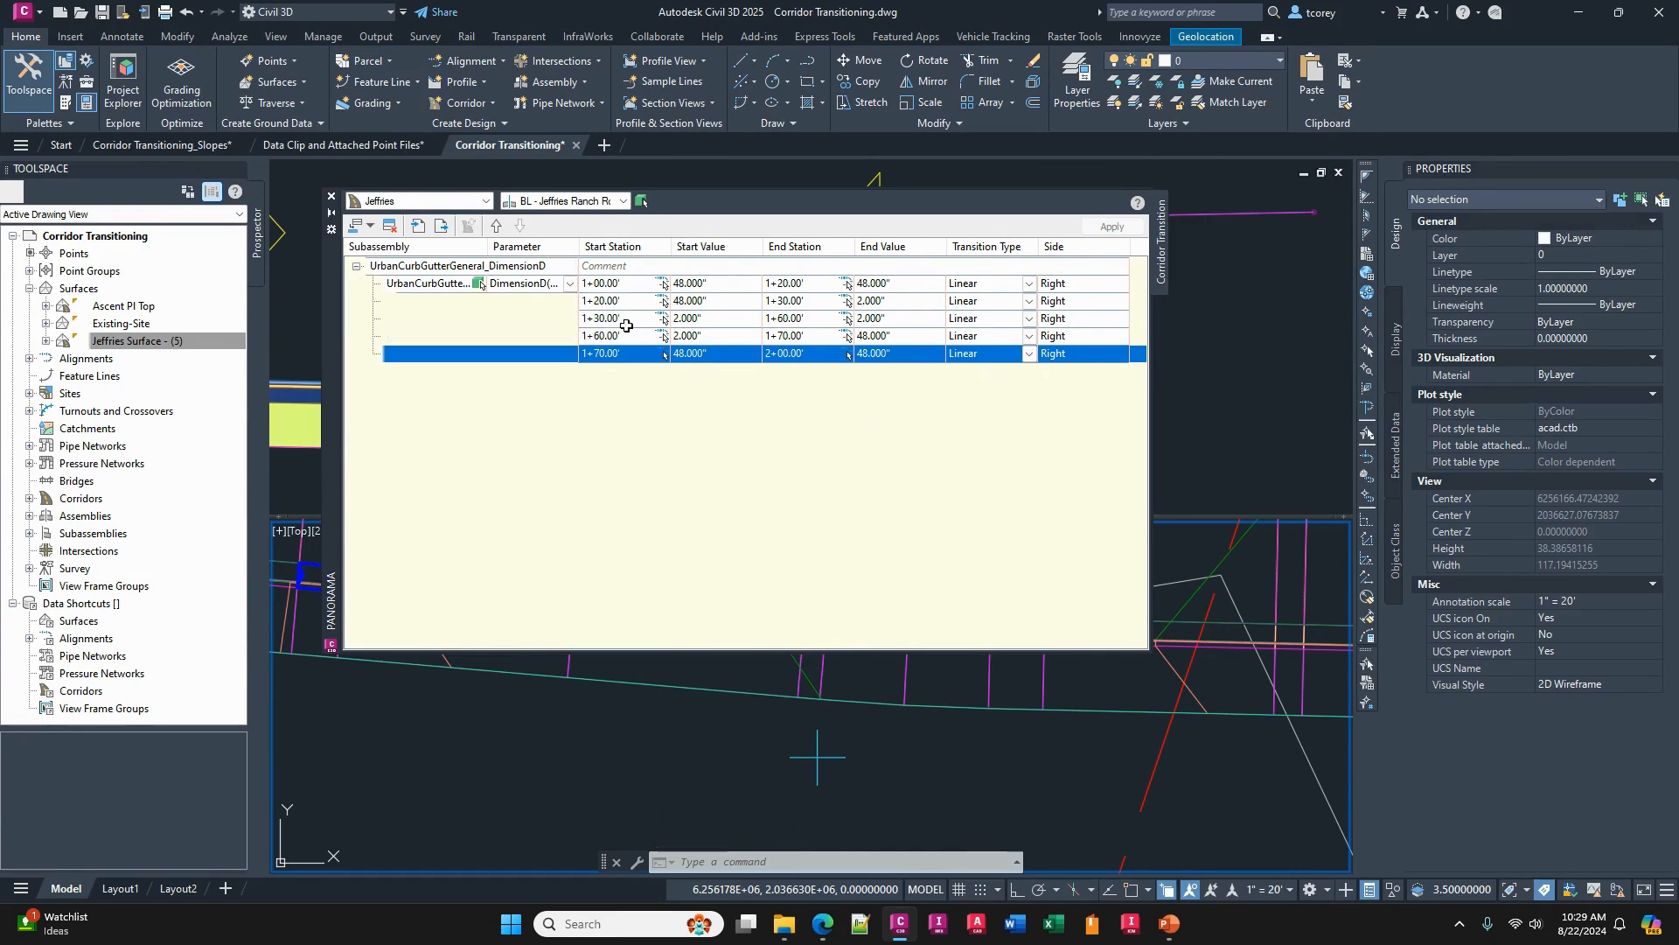
# - Lock the DimensionD transition set, shift it by setting its first start station to 2+00, apply it, and close the transition table
pyautogui.click(573, 267)
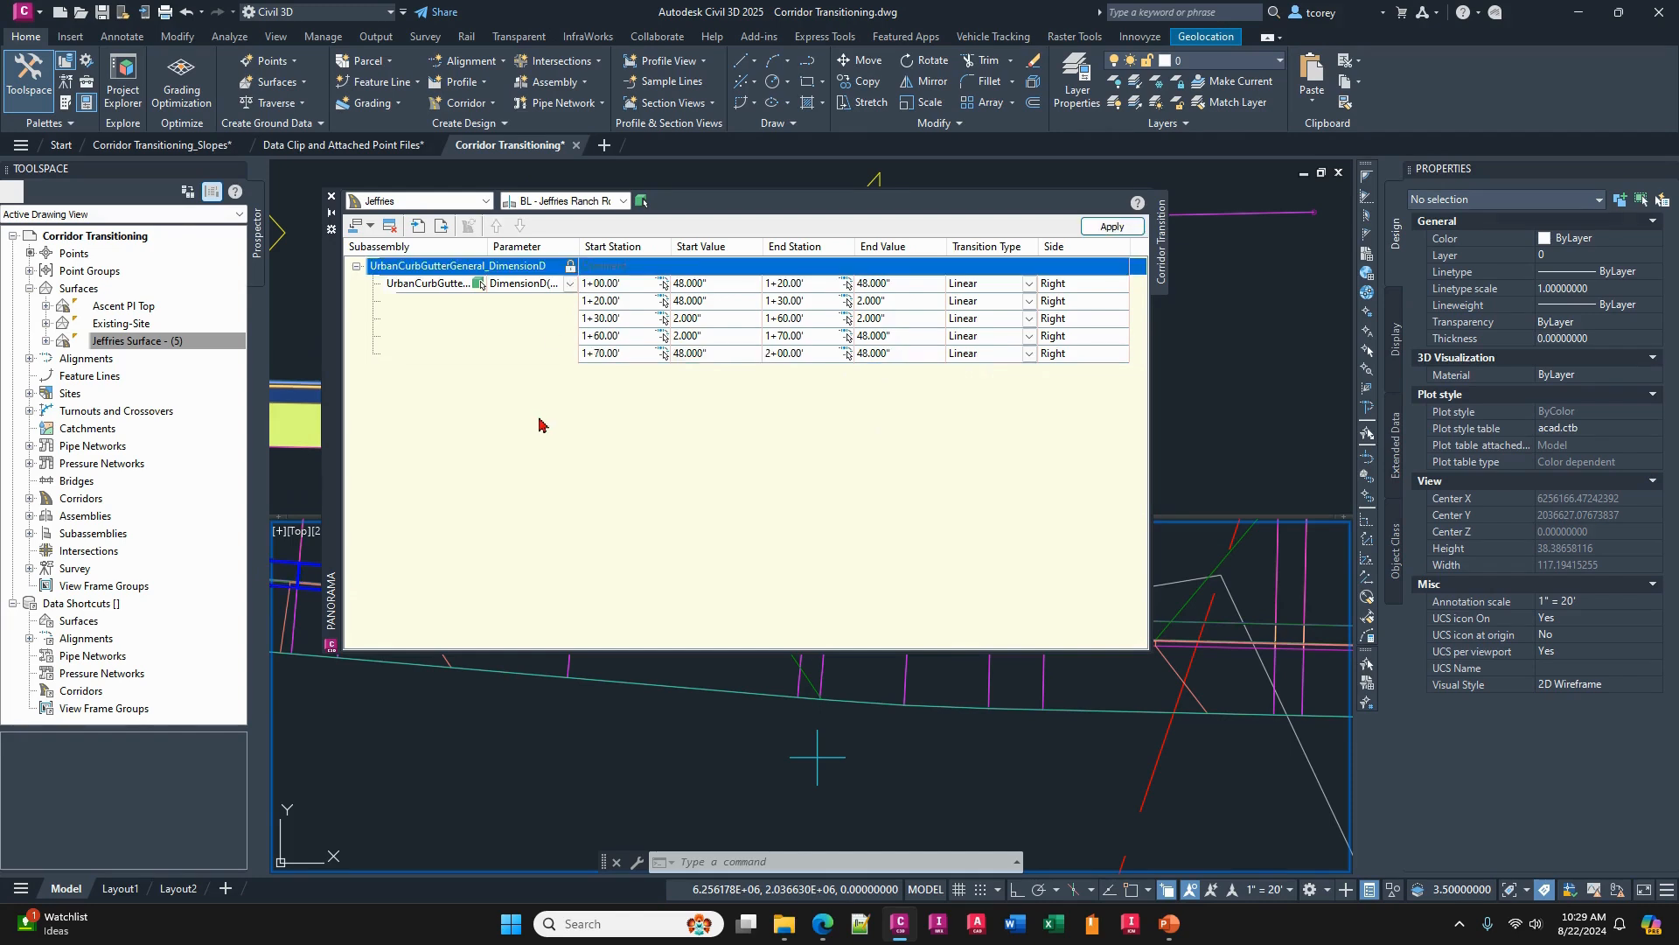
pyautogui.click(631, 284)
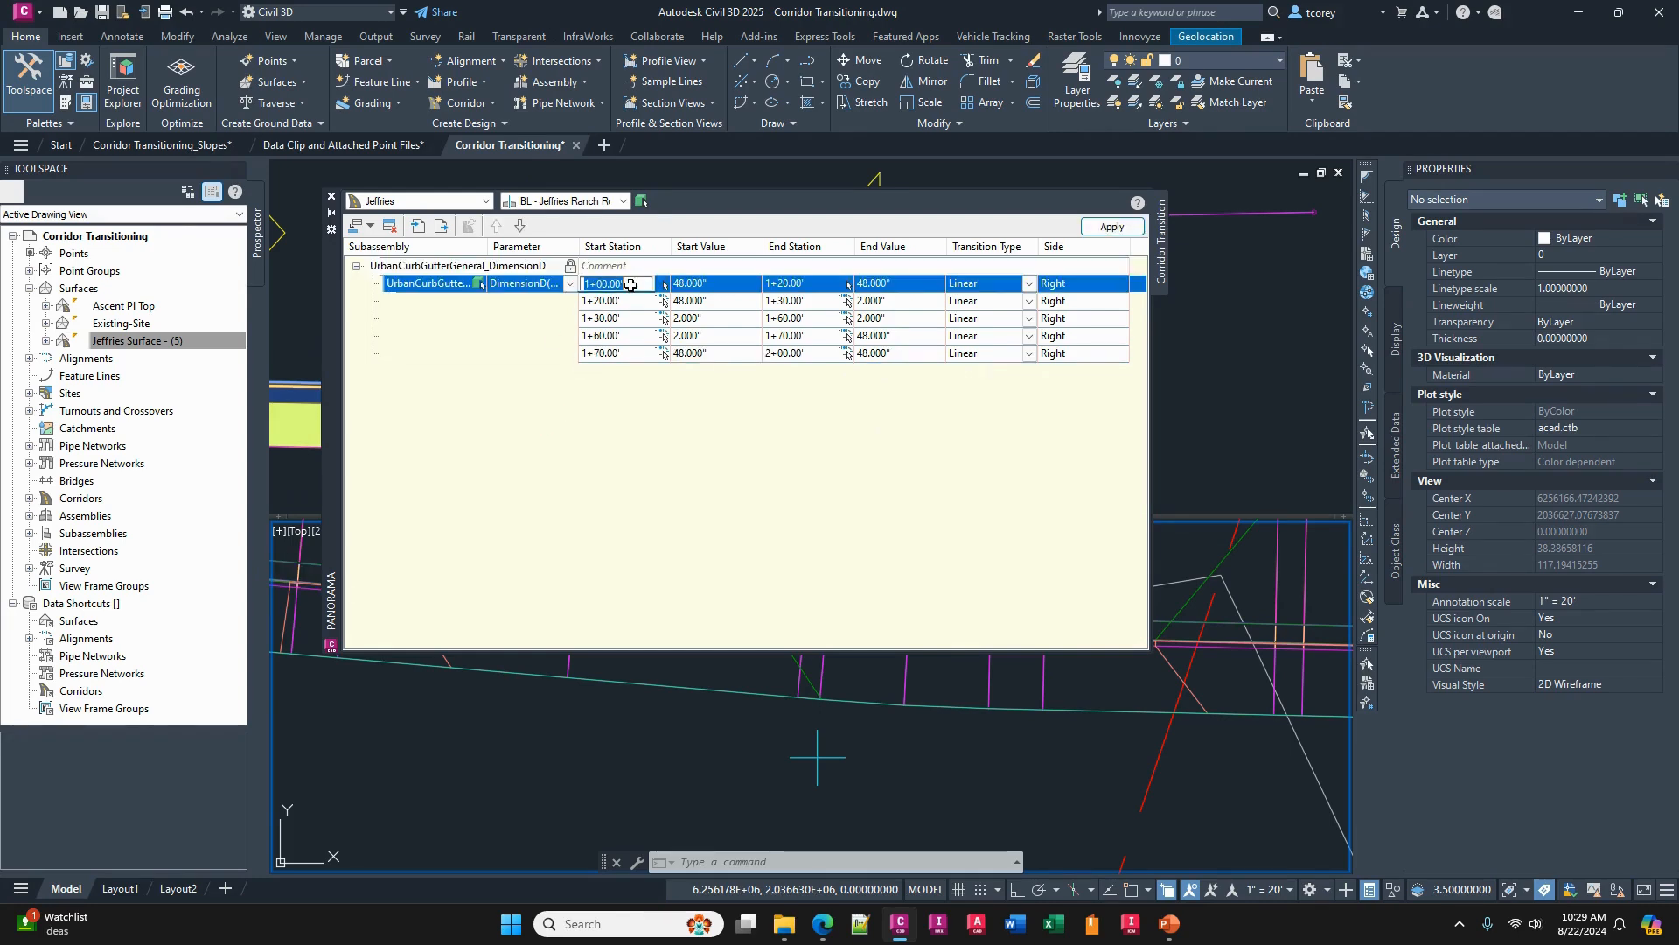
pyautogui.write('200')
pyautogui.press('Return')
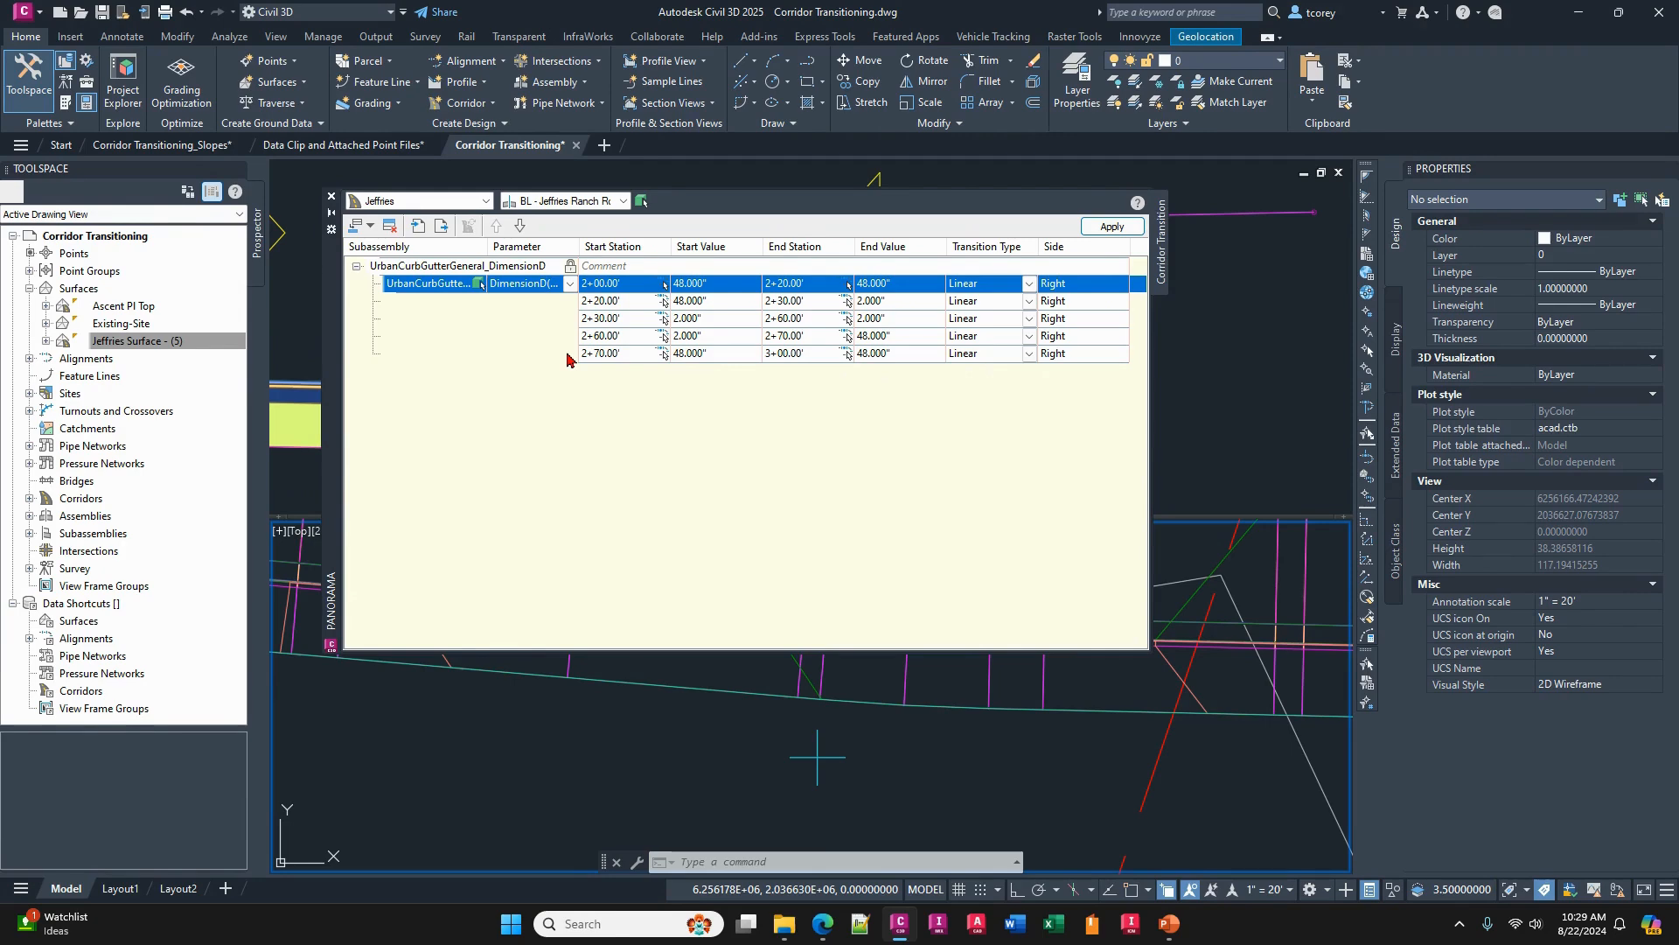
pyautogui.click(1112, 226)
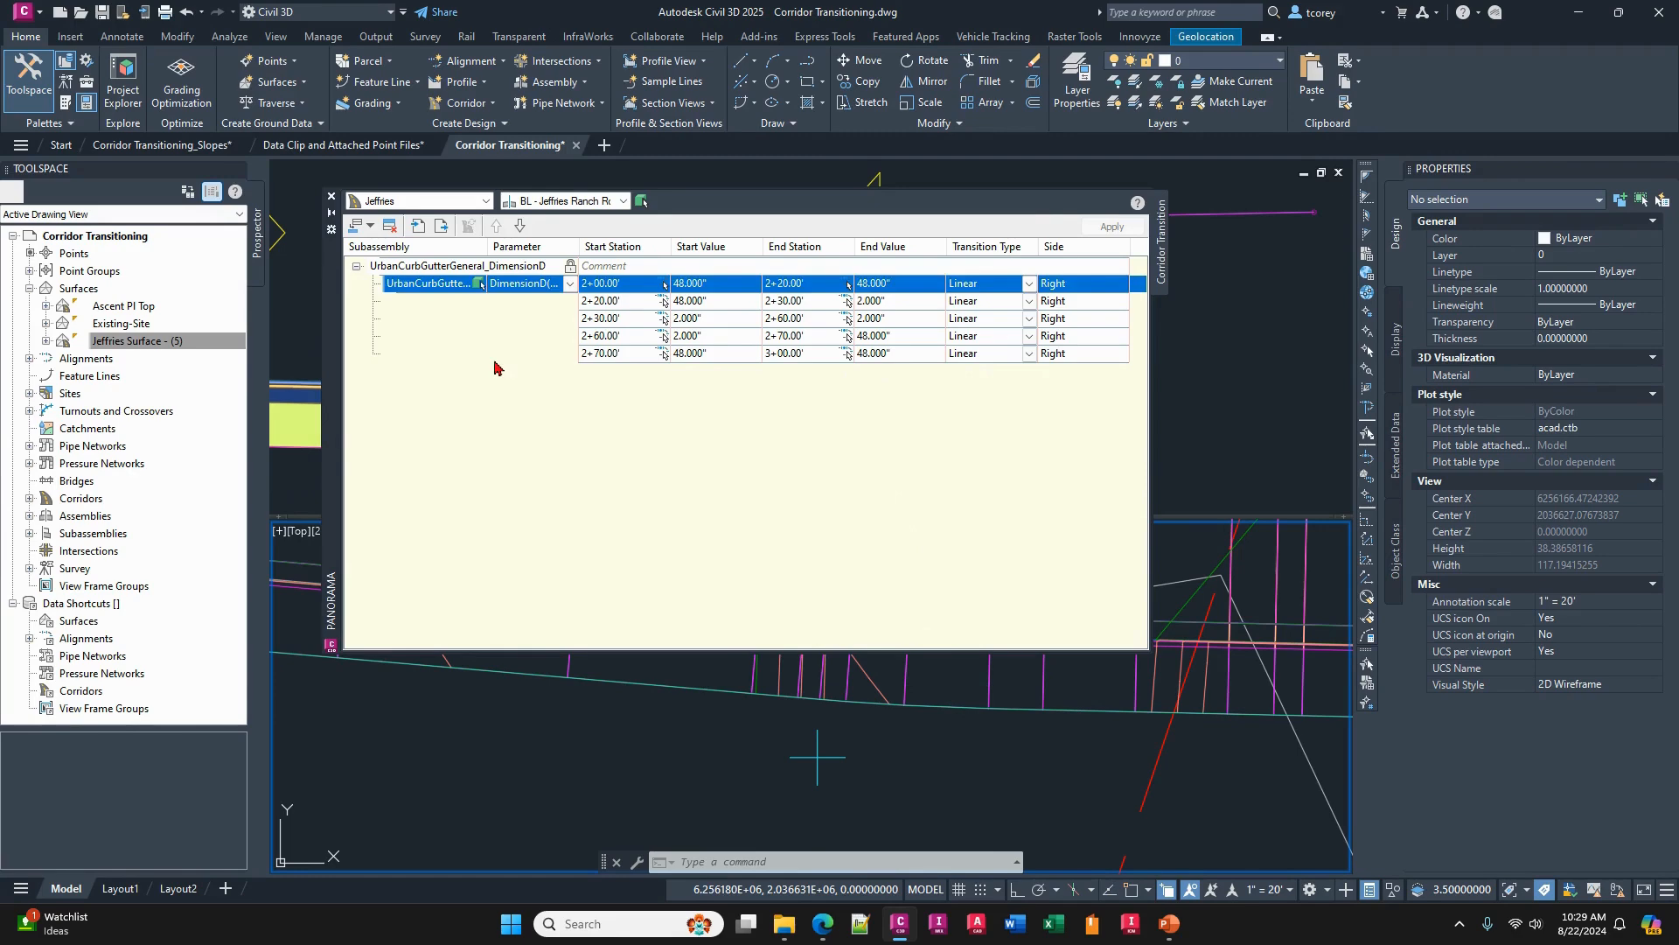
pyautogui.click(330, 196)
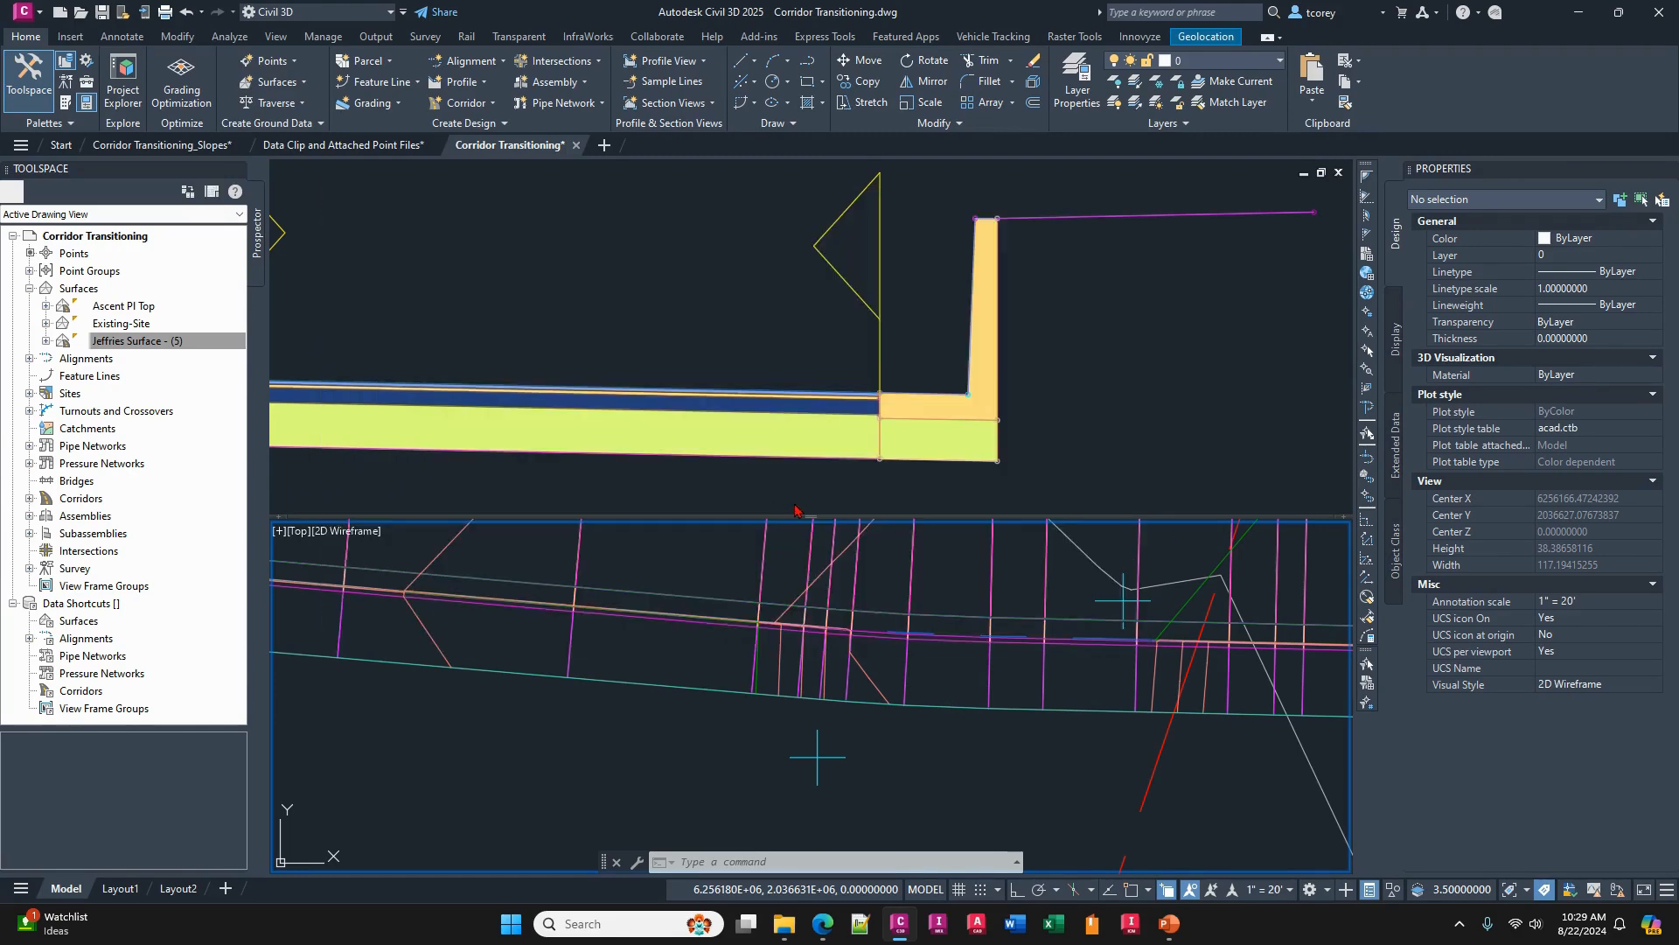
pyautogui.scroll(-8, 875, 647)
pyautogui.moveTo(913, 663); pyautogui.dragTo(886, 669, button='middle')
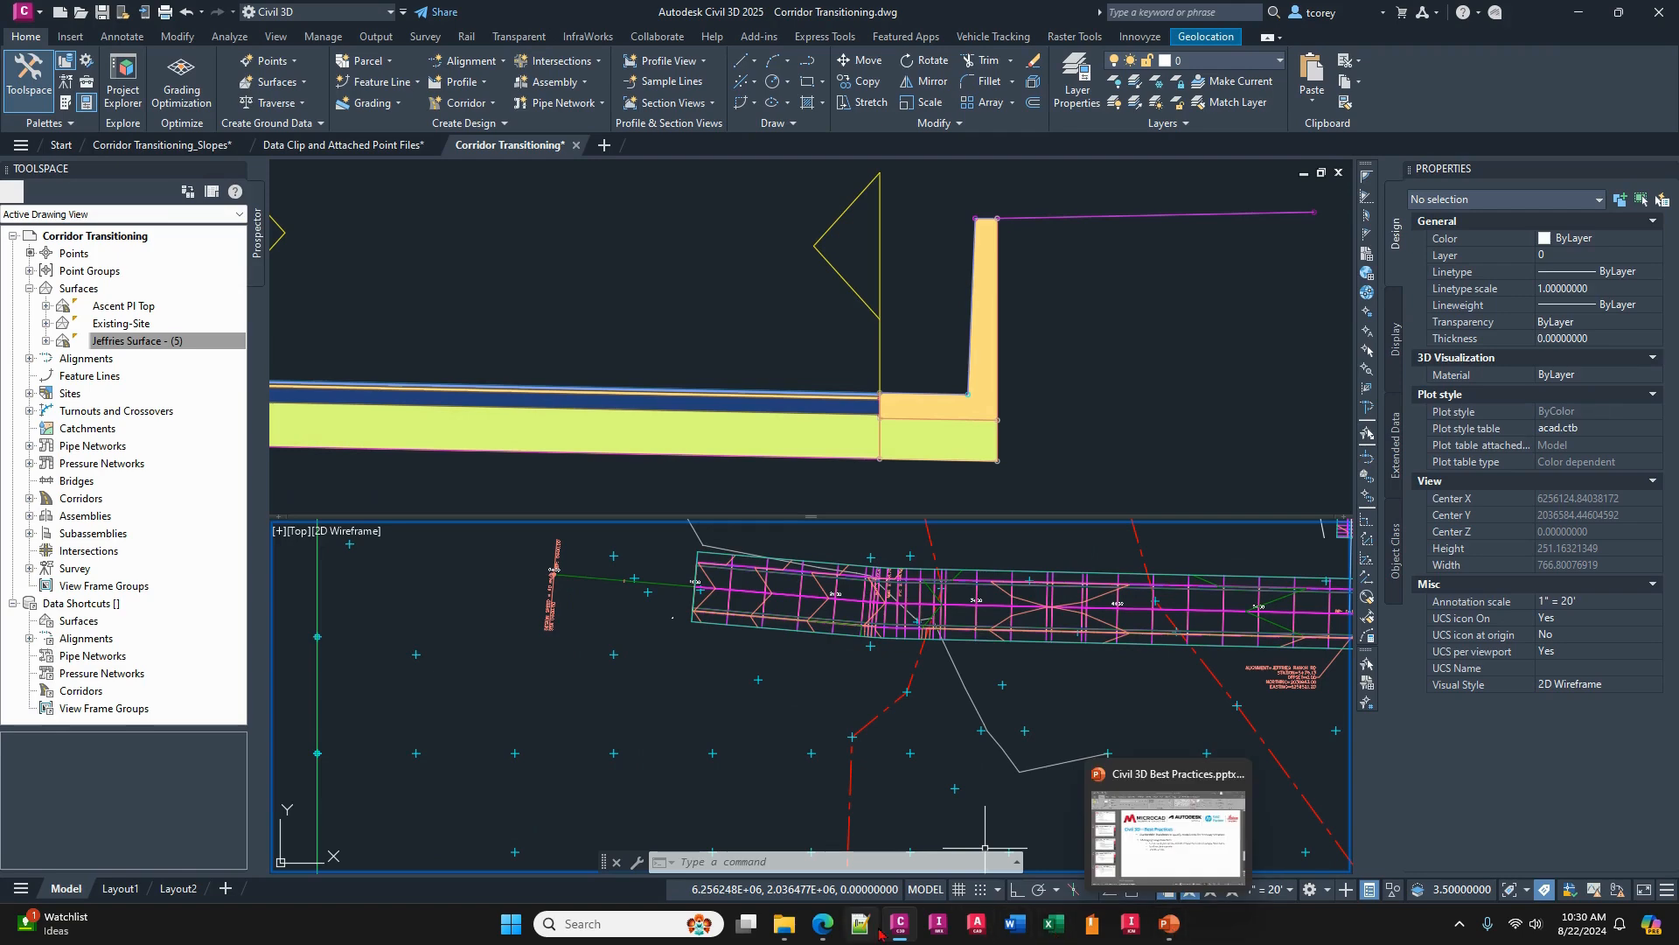
pyautogui.moveTo(820, 936)
pyautogui.moveTo(1020, 855)
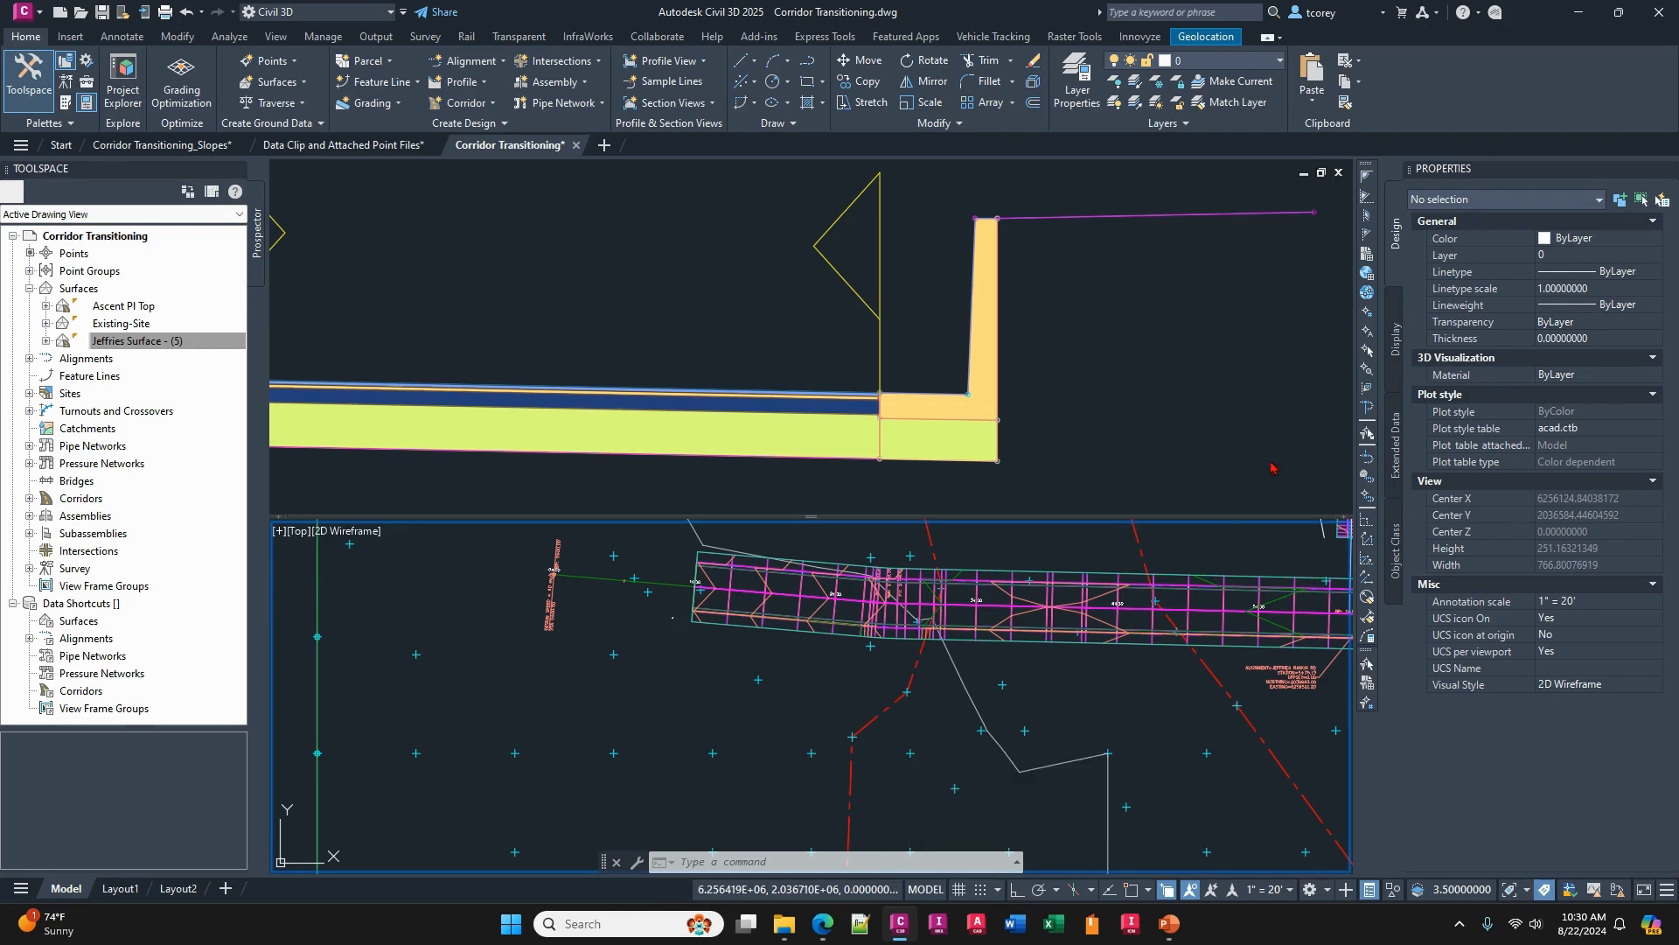
pyautogui.hotkey('alt', 'Tab')
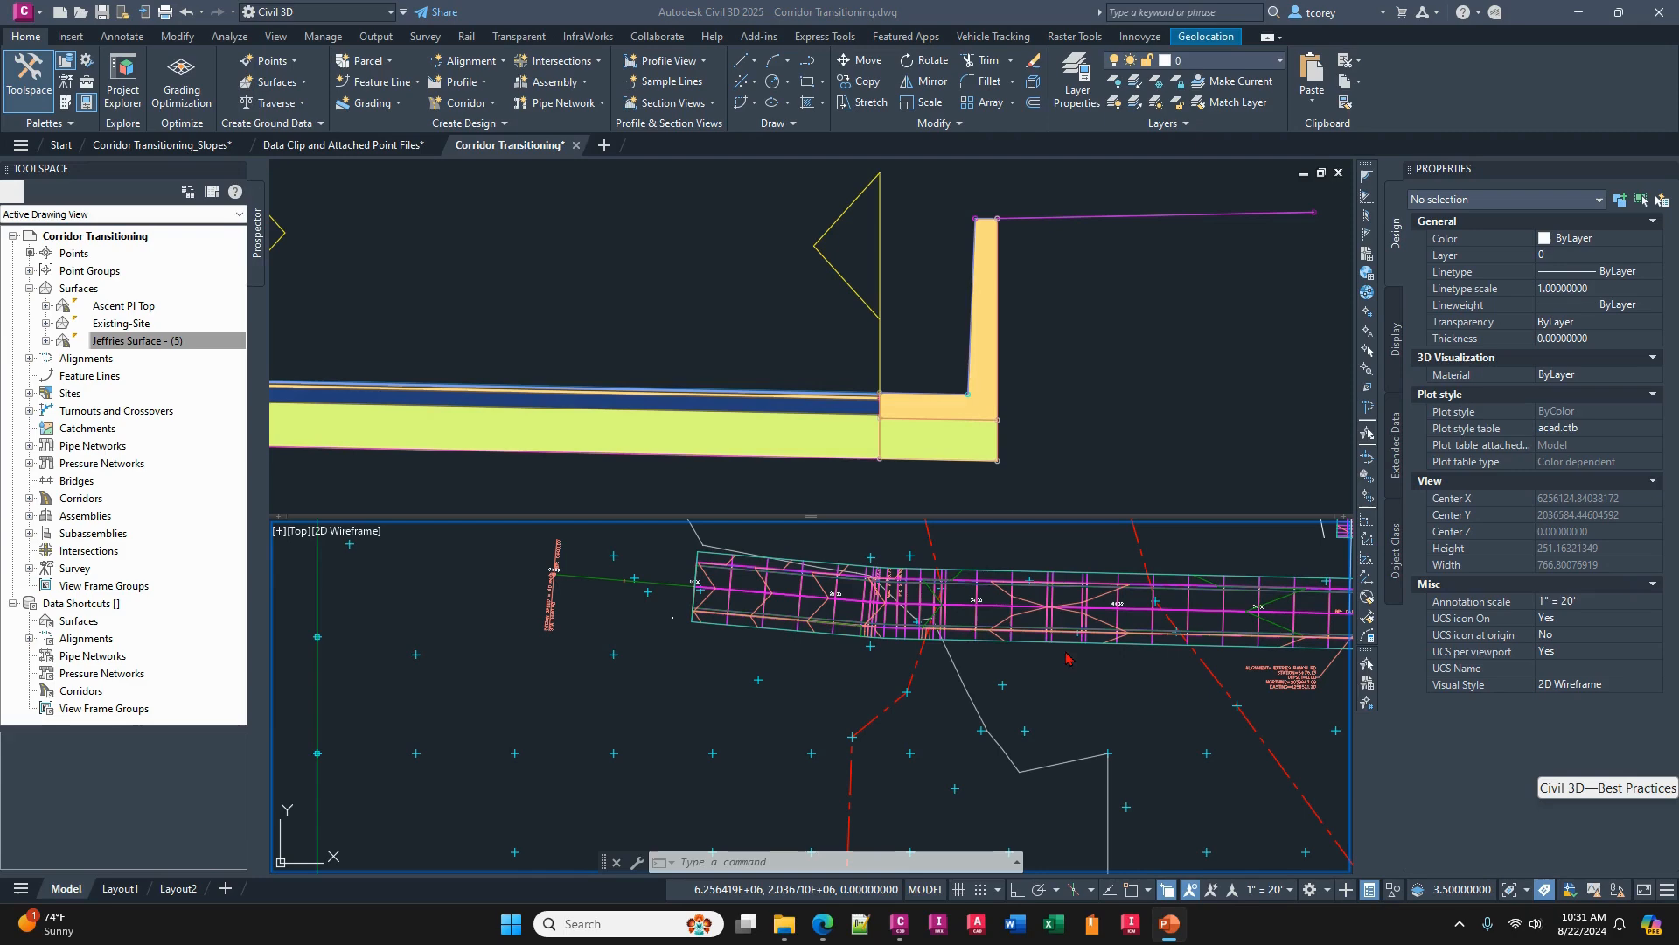
# - Examine the full RESIDENTIAL-FULL assembly, checking its right lane and curb subassemblies, and clear the selection
pyautogui.click(1024, 346)
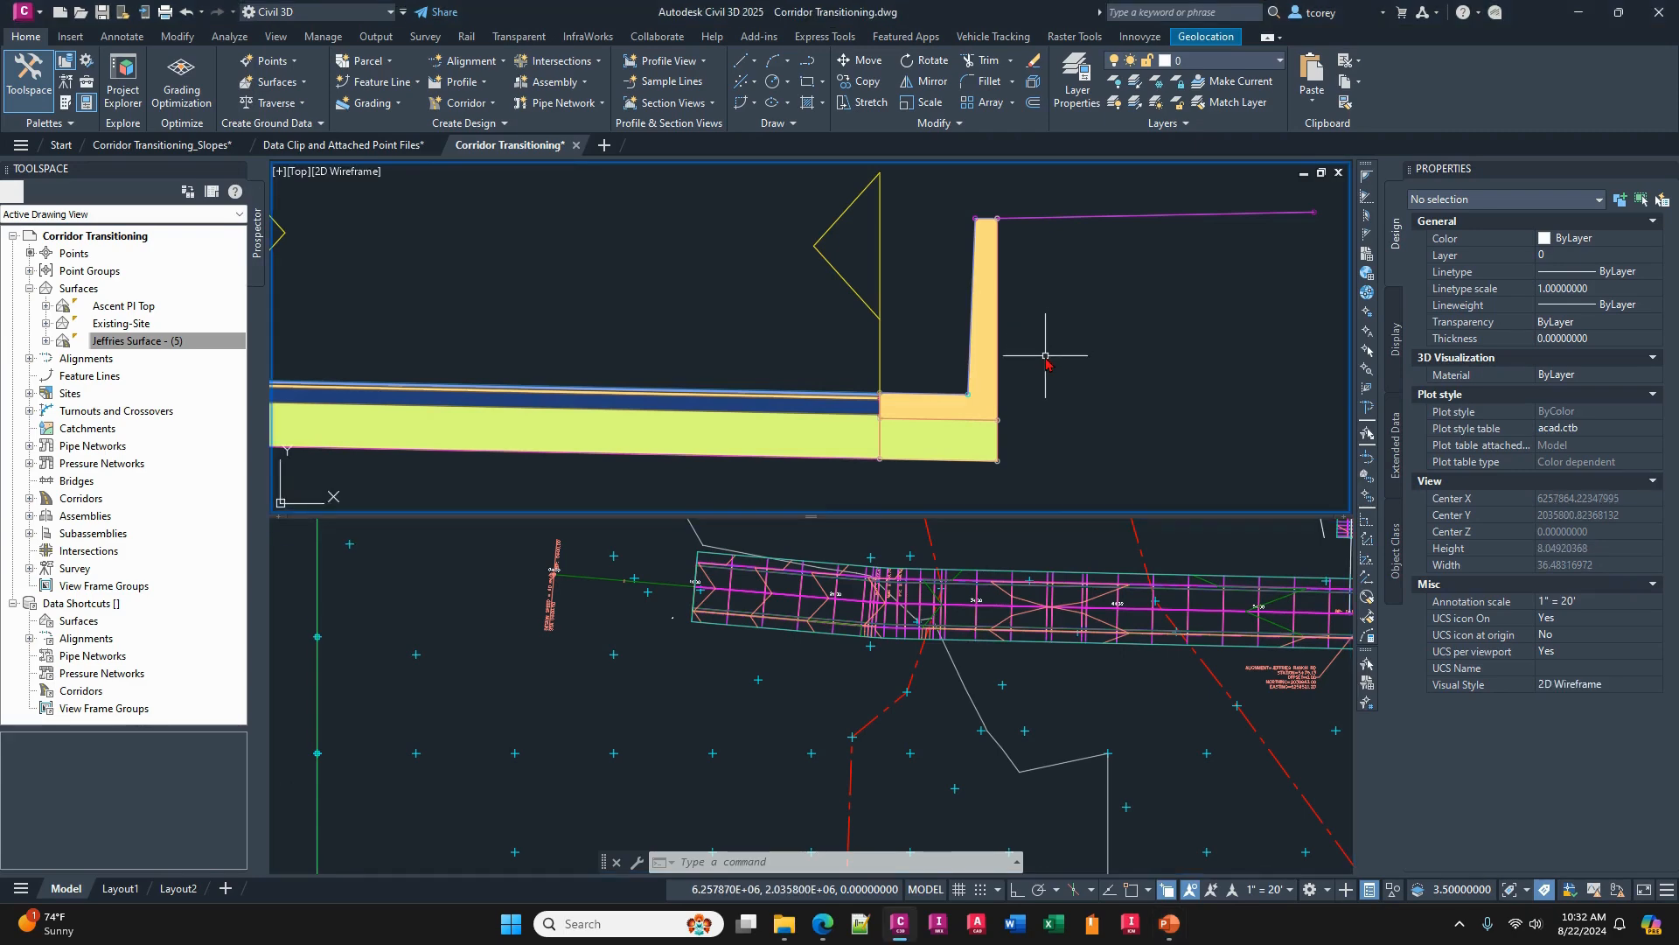
pyautogui.scroll(-5, 1031, 348)
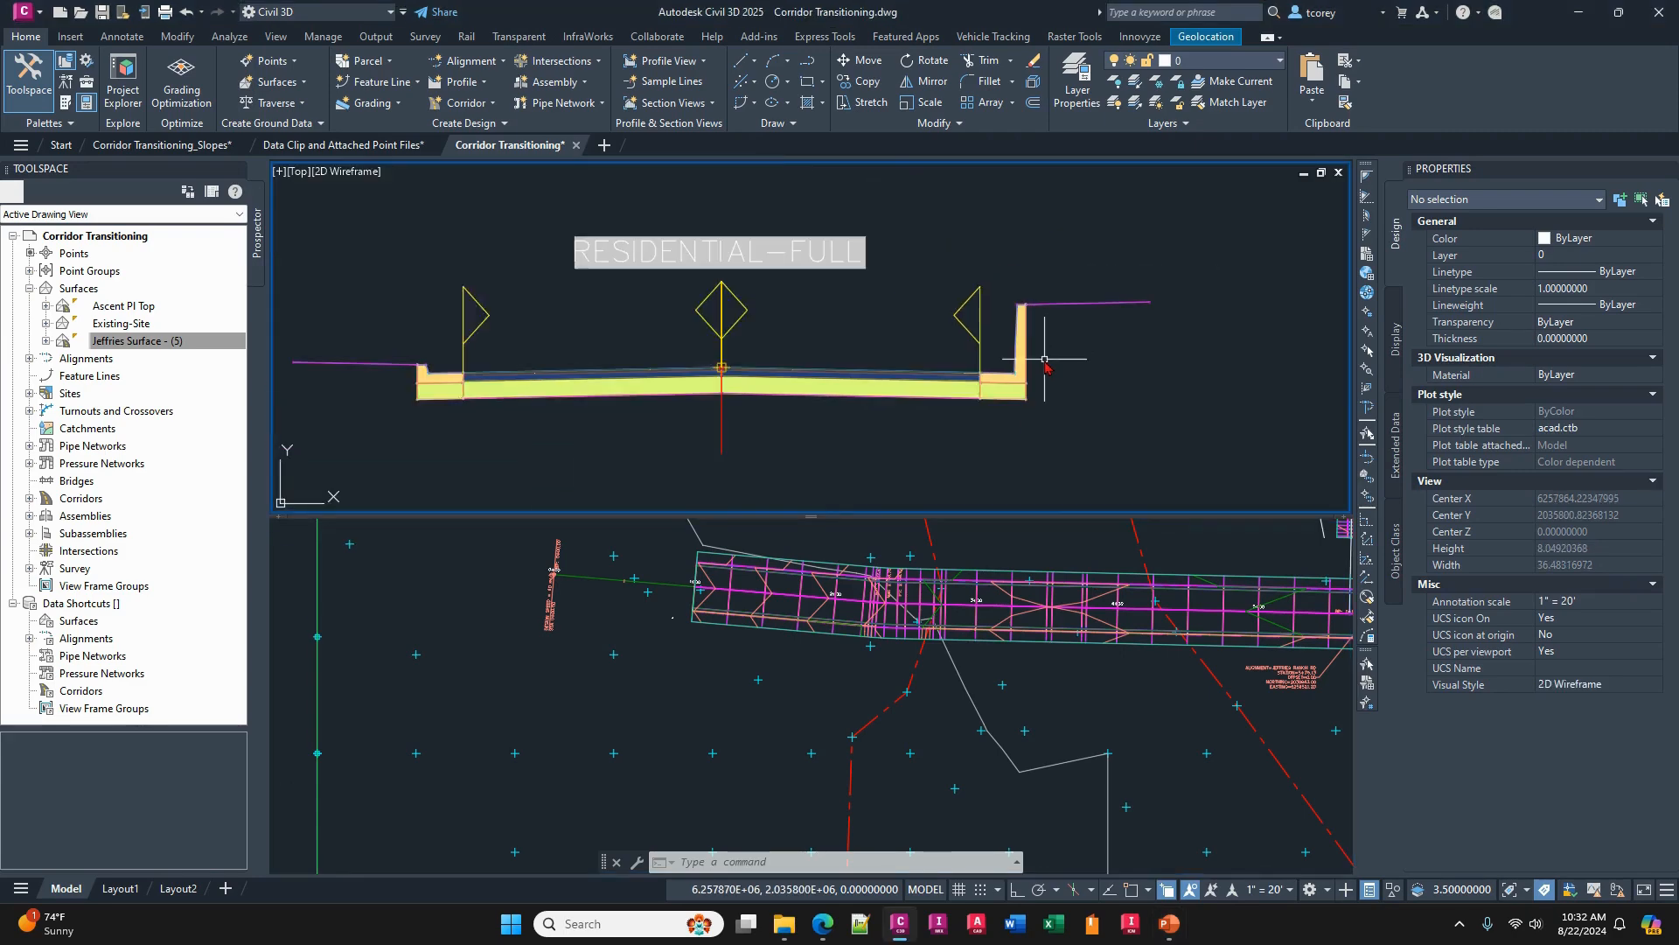
pyautogui.click(822, 376)
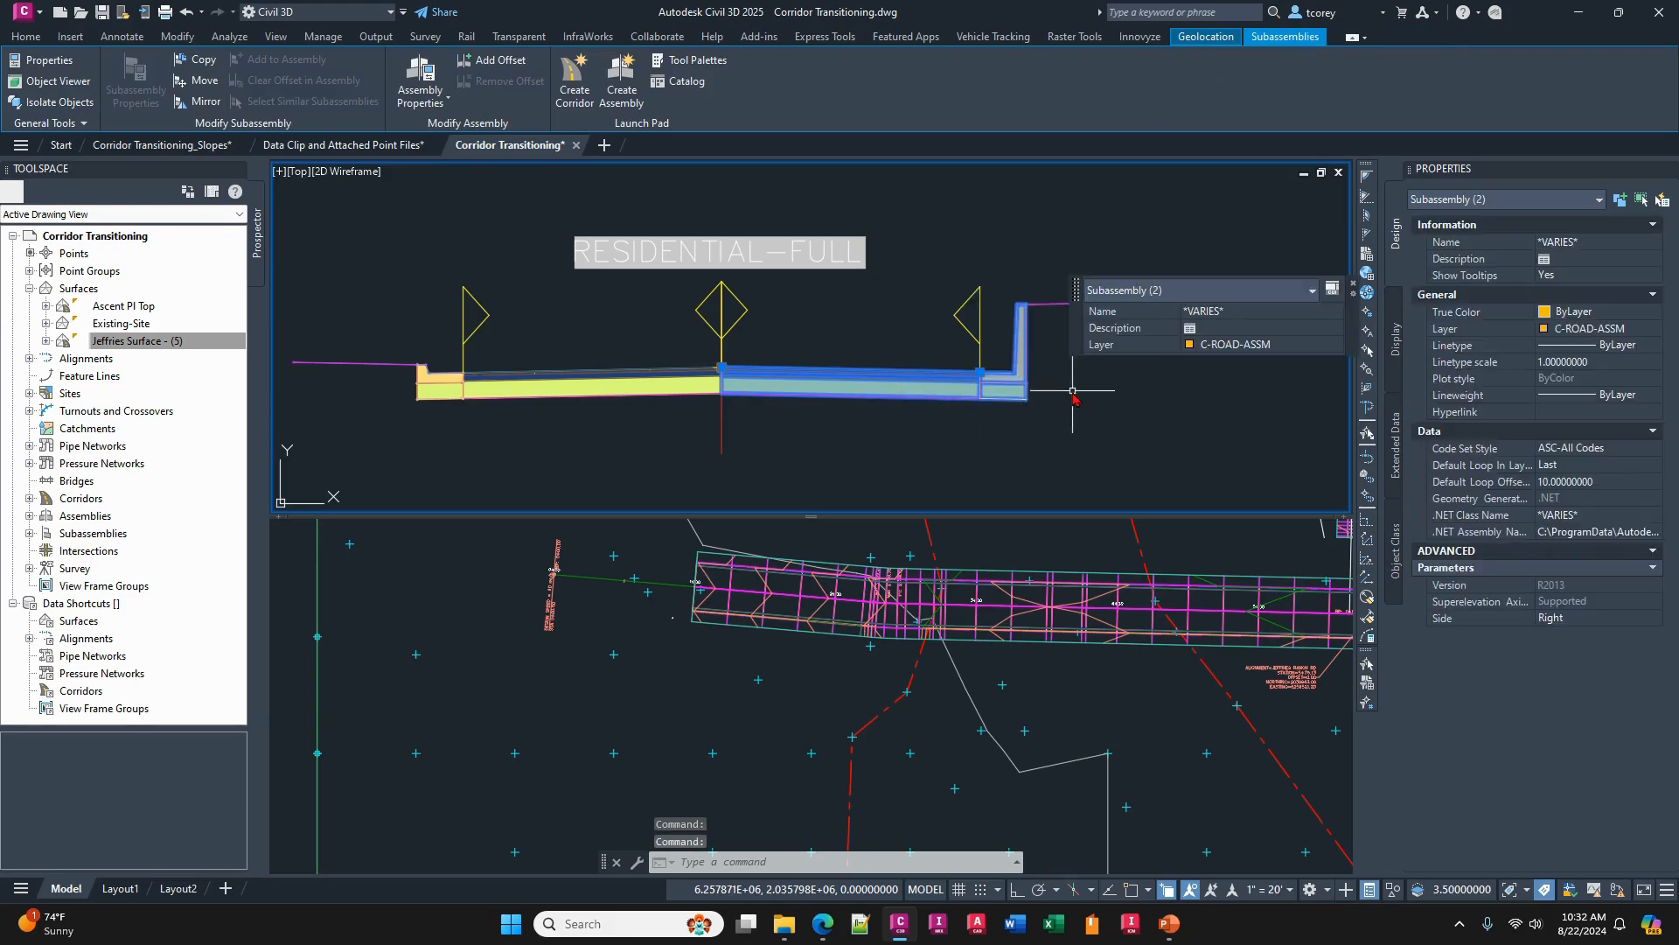
pyautogui.moveTo(1076, 374); pyautogui.dragTo(978, 409, button='middle')
pyautogui.press('Escape')
pyautogui.press('Escape')
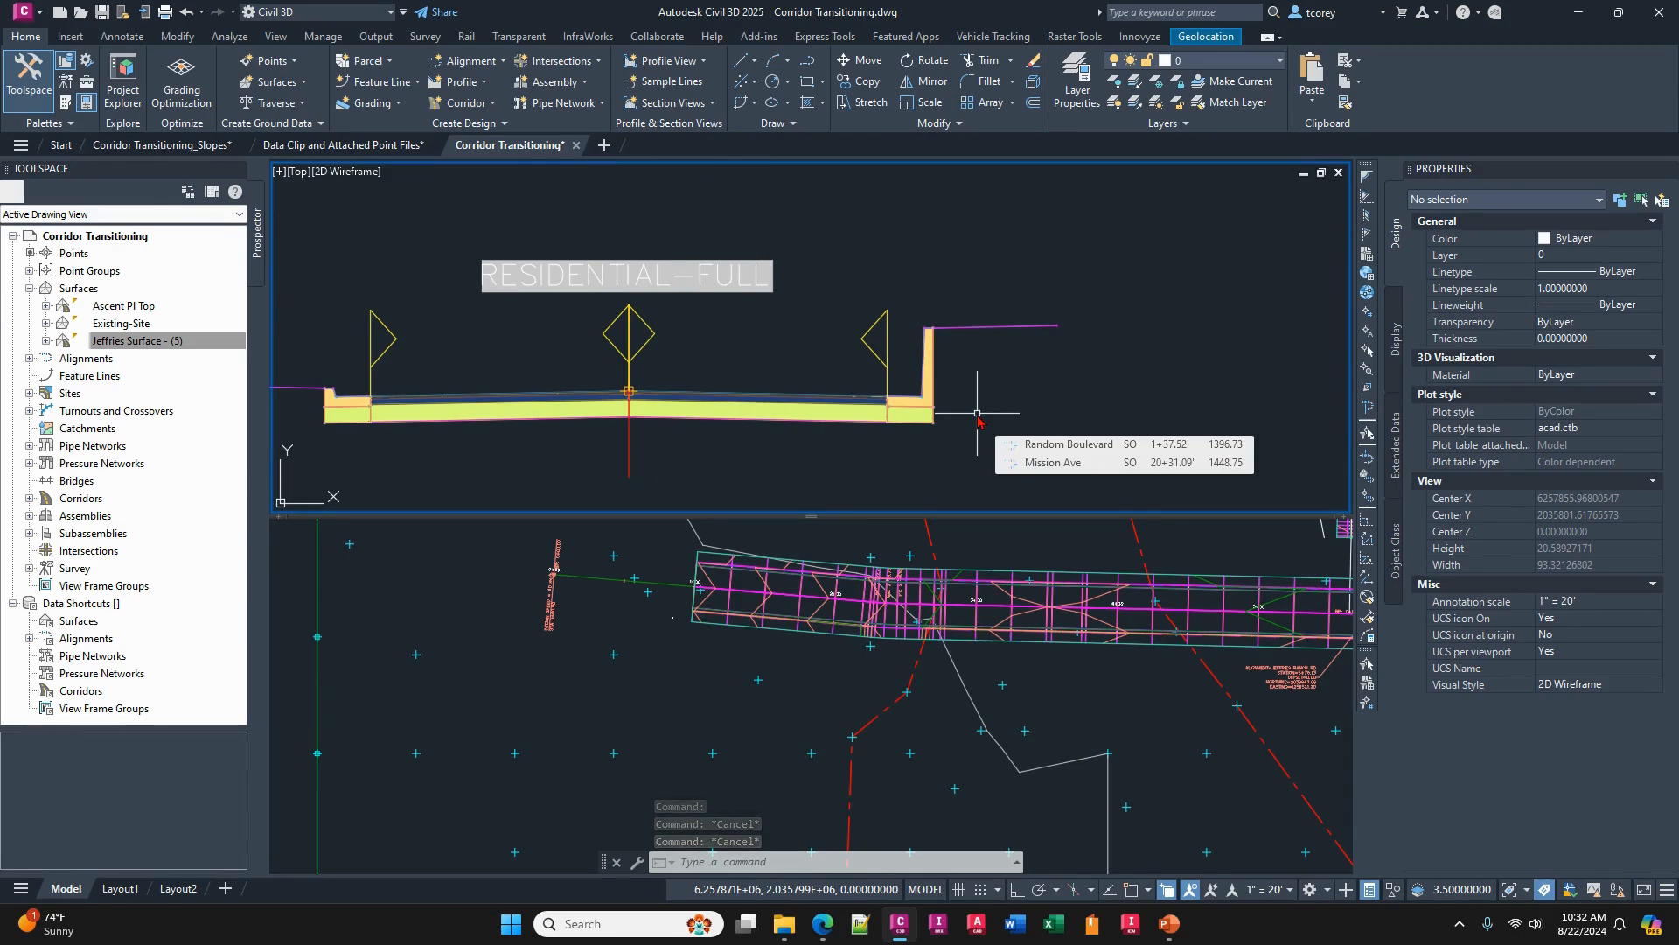
# - Open the subassembly properties of the tall right-side curb and gutter in the RESIDENTIAL-FULL assembly
pyautogui.click(932, 394)
pyautogui.rightClick(1029, 385)
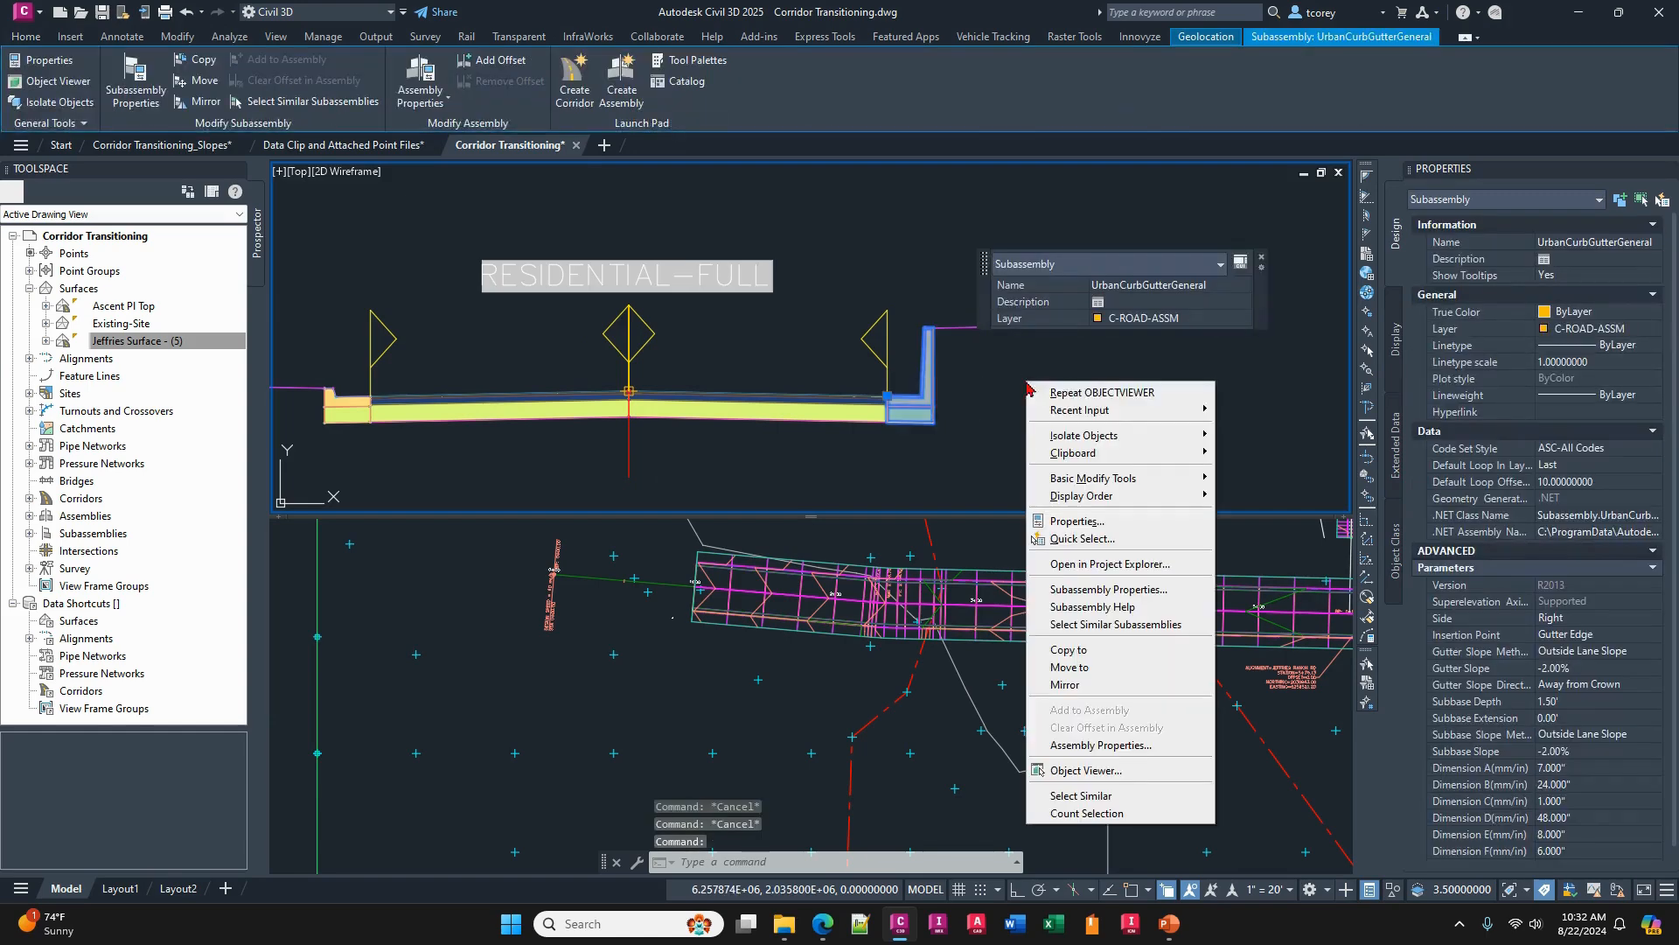
pyautogui.click(1135, 589)
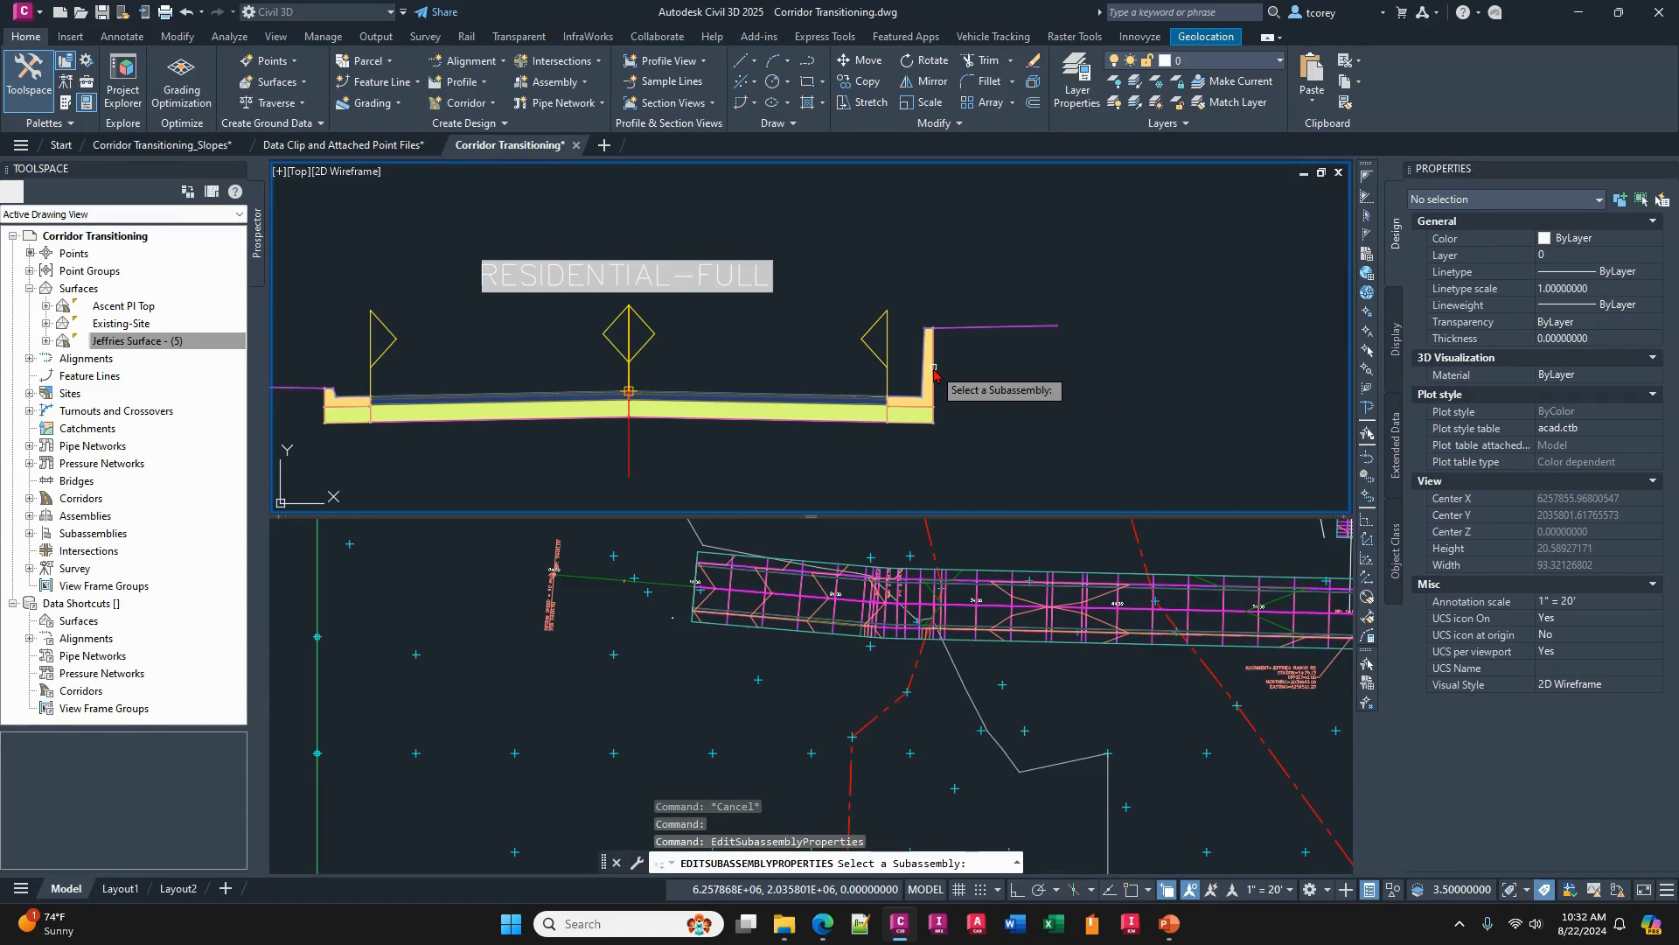
pyautogui.click(987, 407)
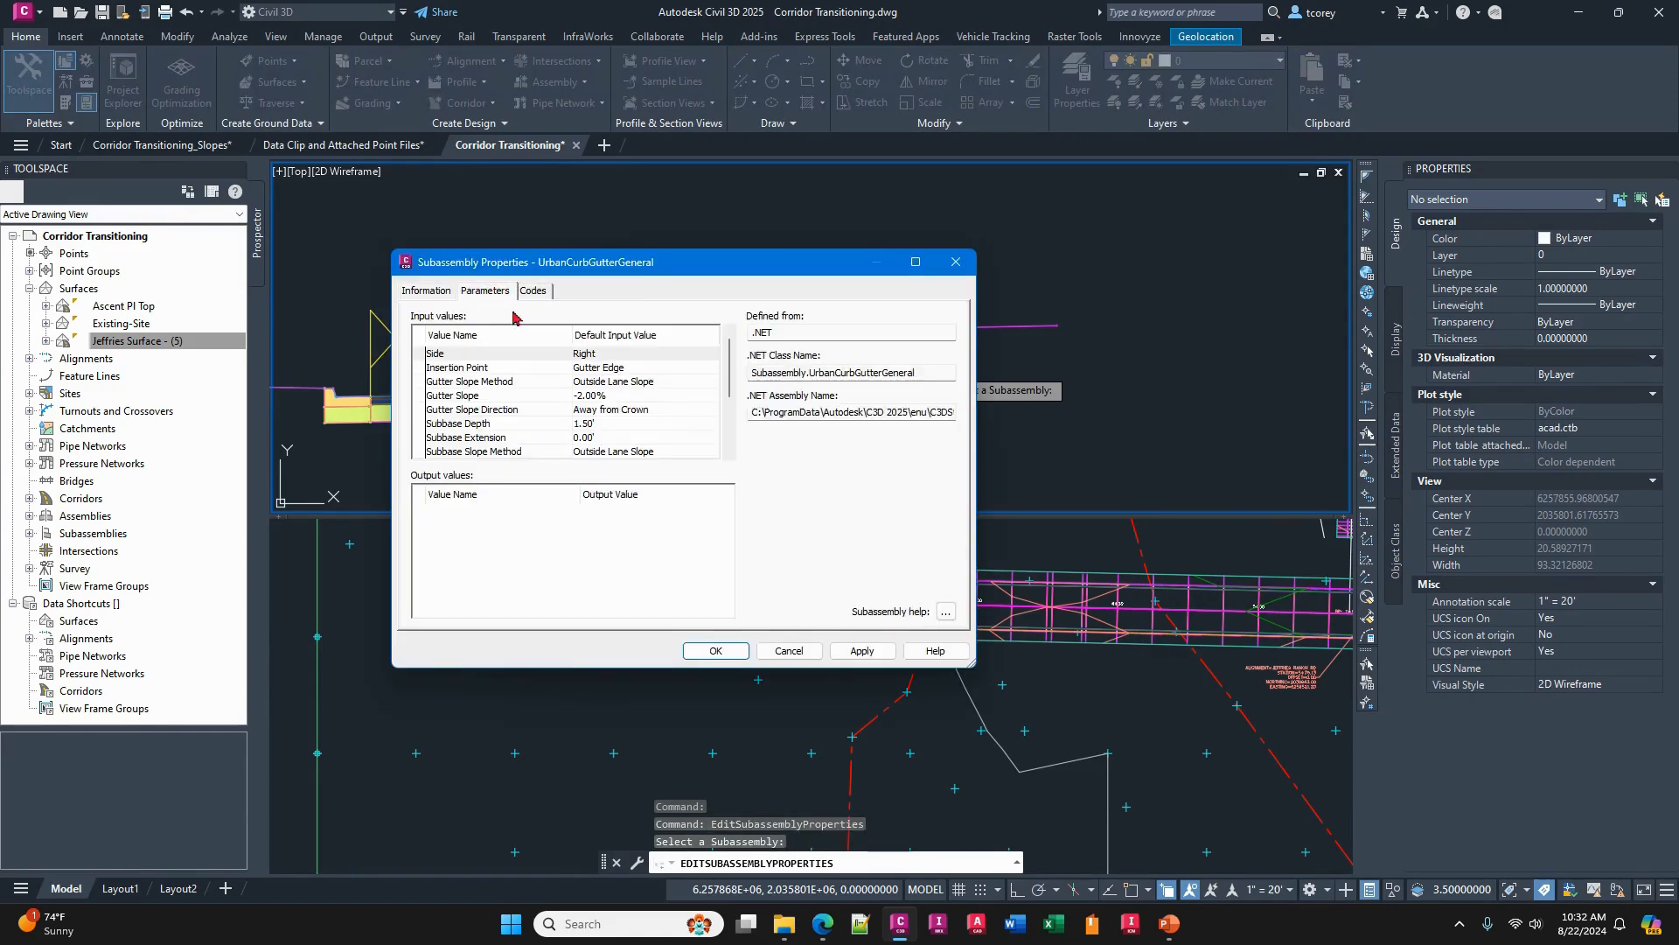
# - Review the curb subassembly's gutter, subbase and dimension input parameters, and close its properties
pyautogui.click(484, 291)
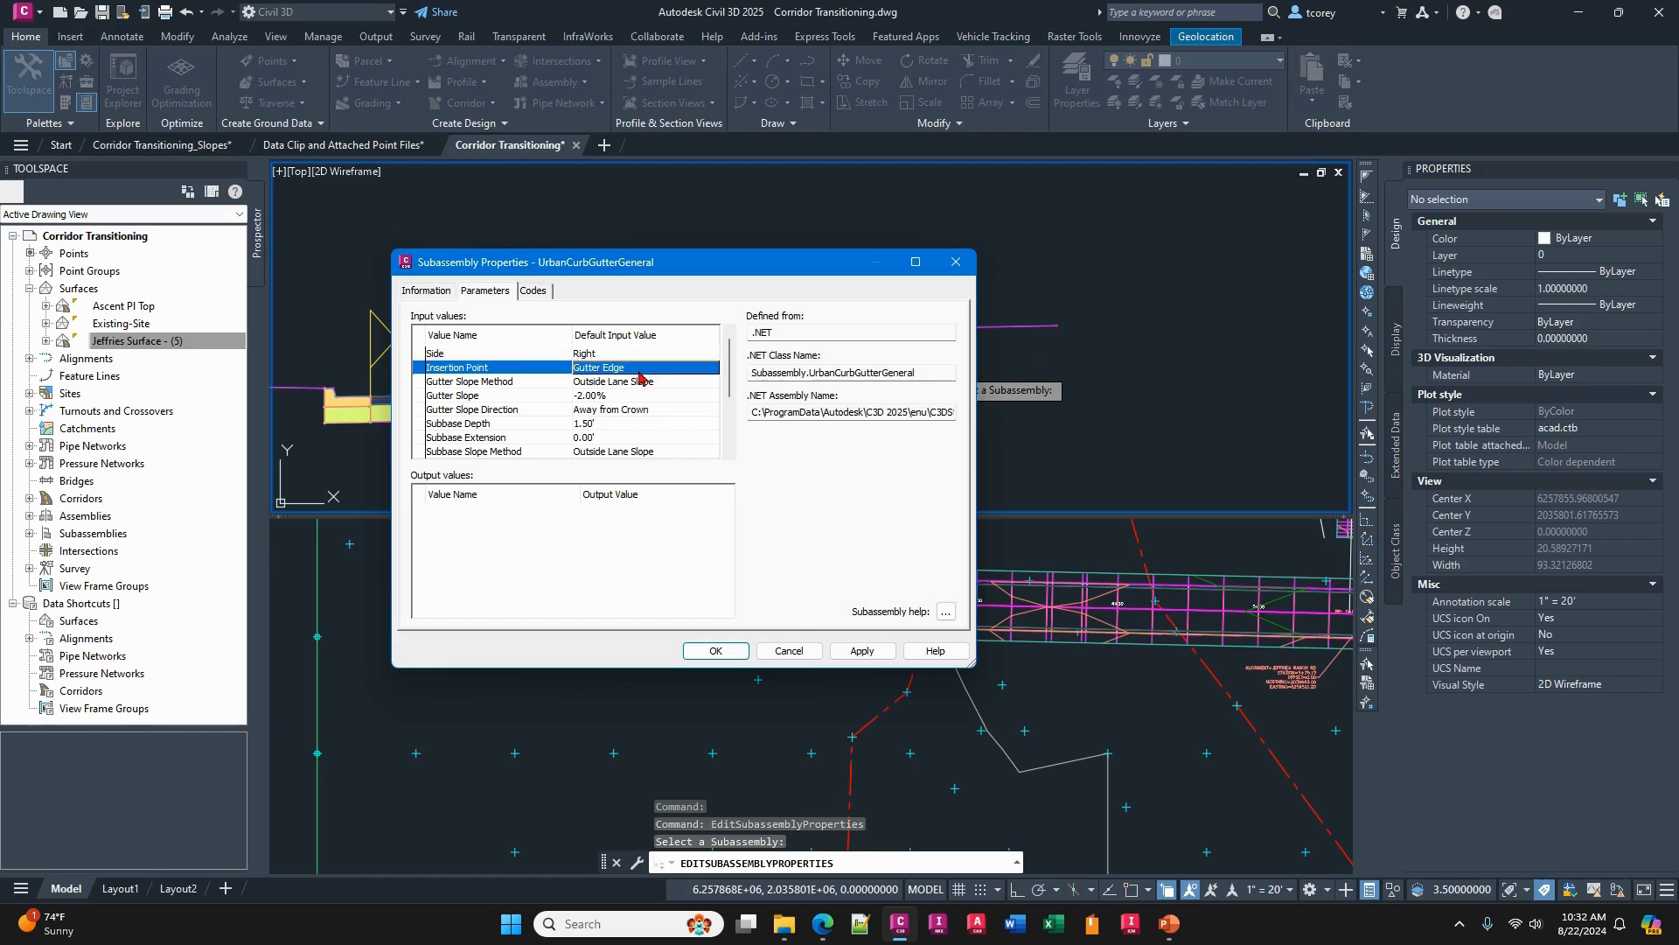
pyautogui.click(624, 398)
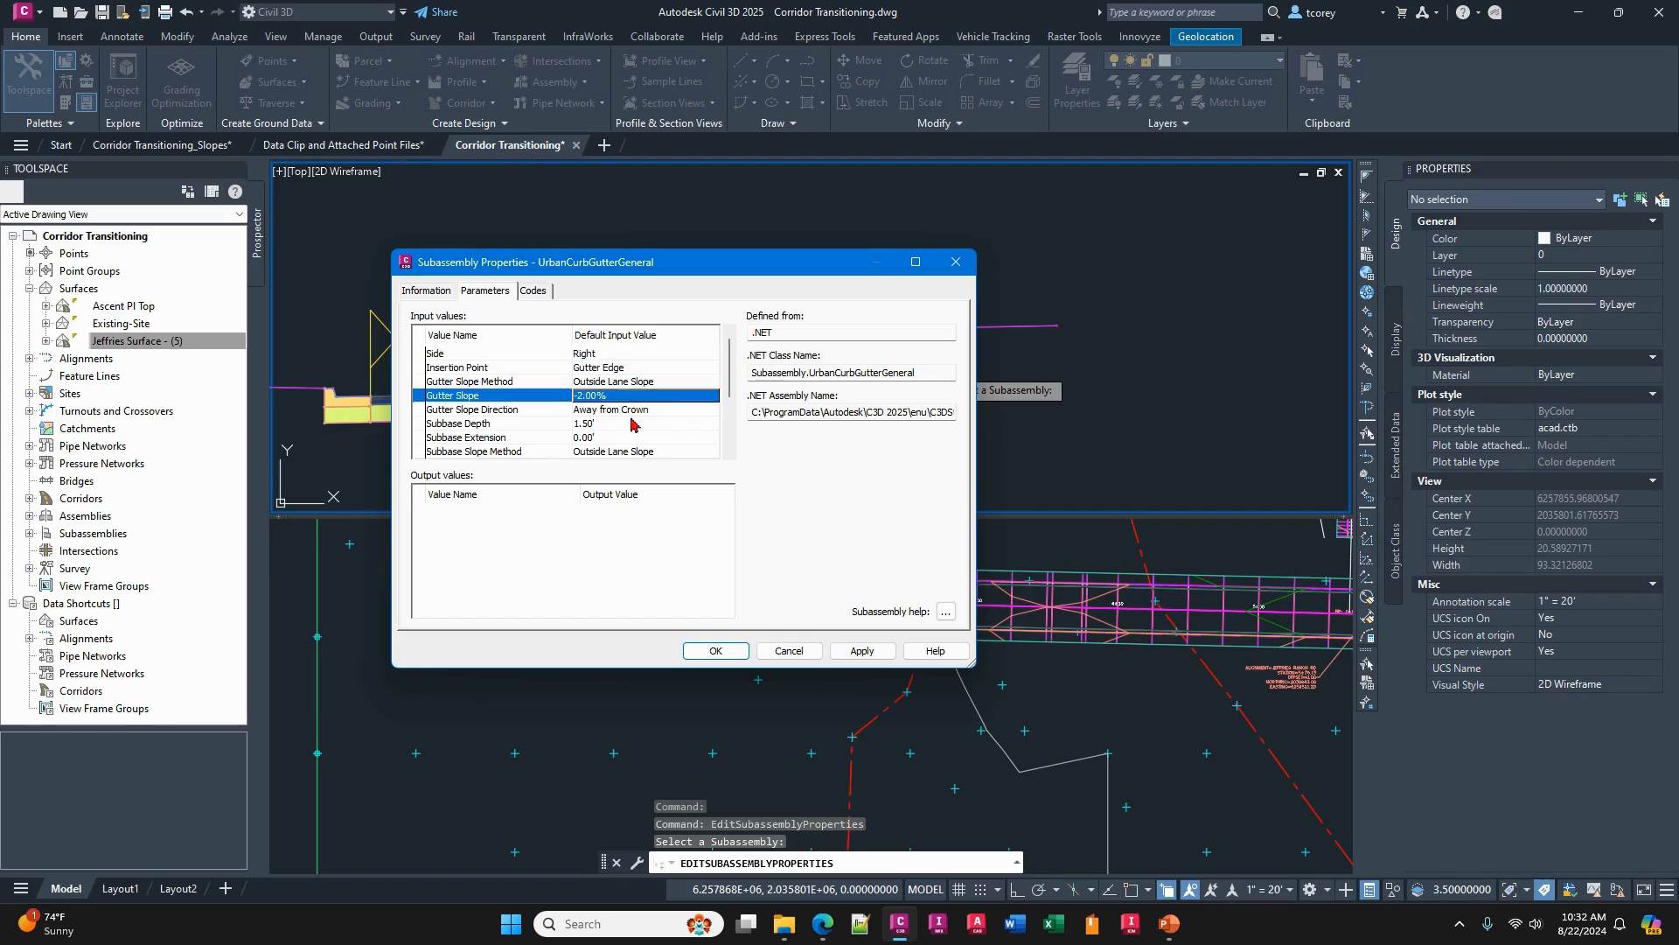
pyautogui.click(631, 424)
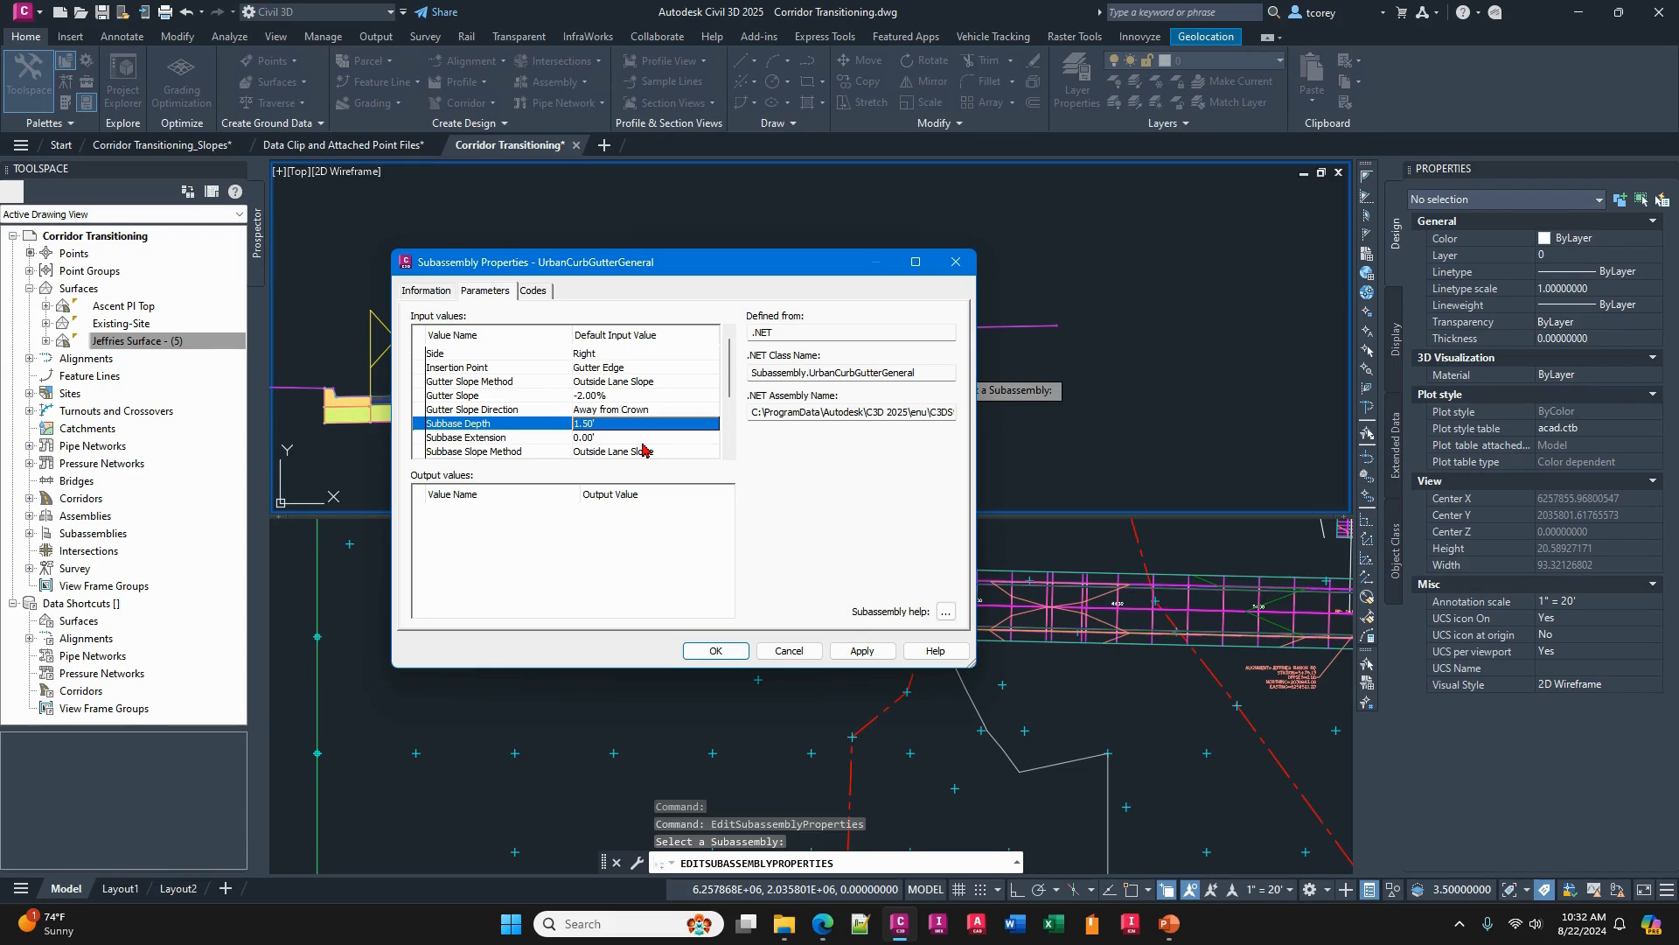
pyautogui.click(731, 440)
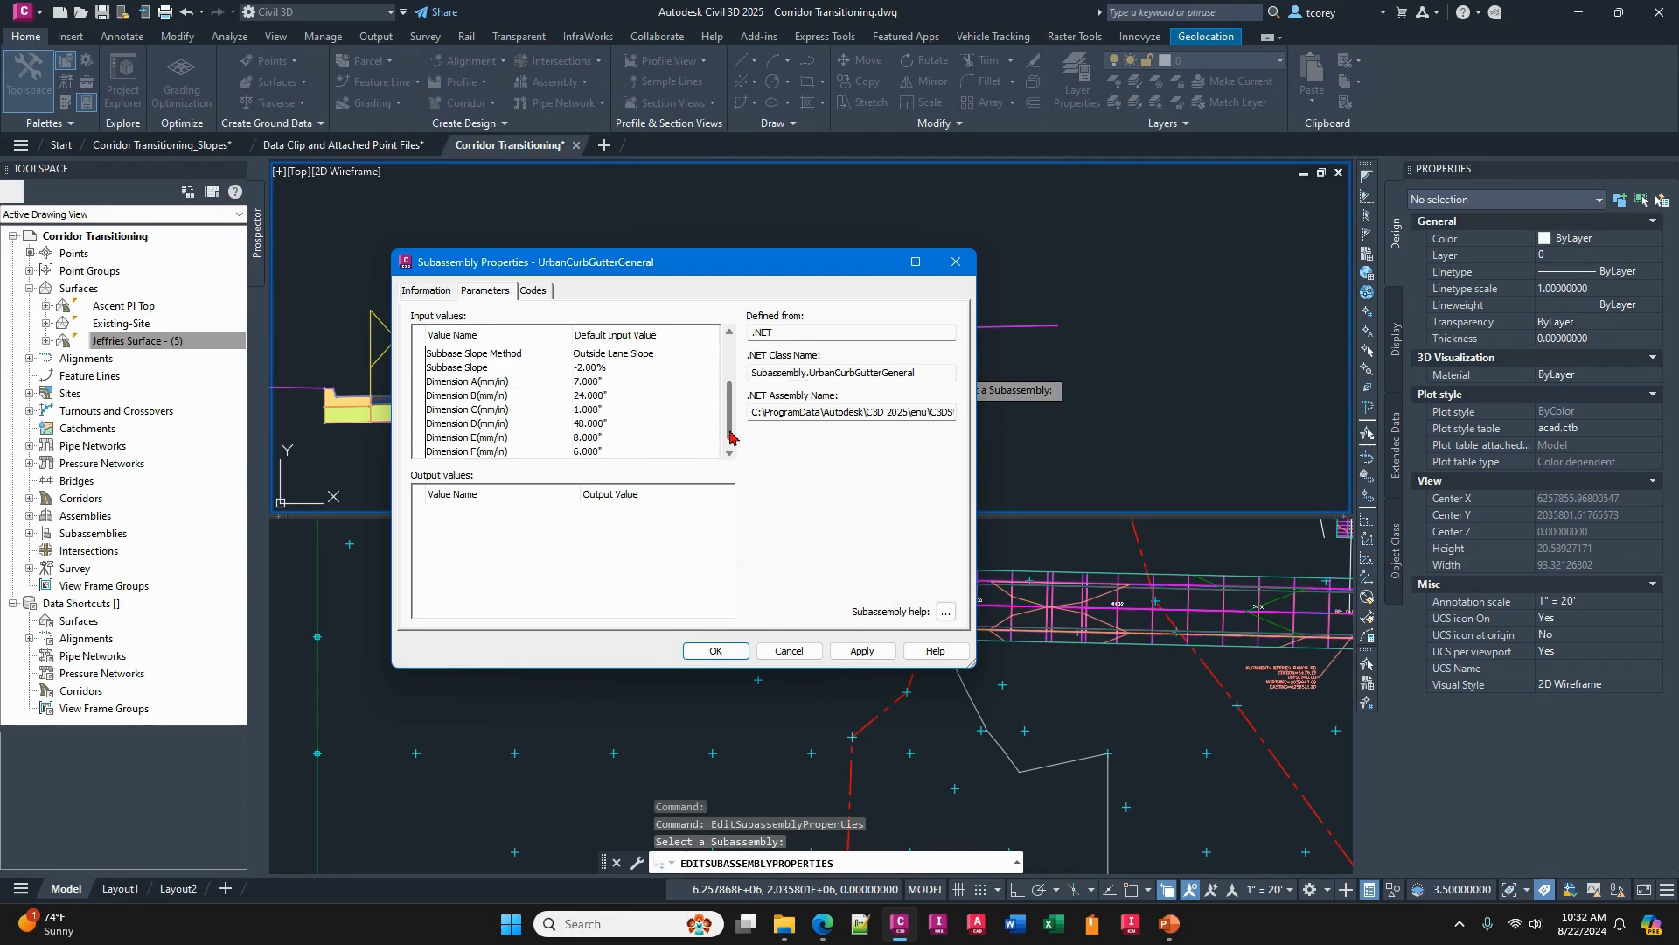
pyautogui.moveTo(728, 427); pyautogui.dragTo(728, 451)
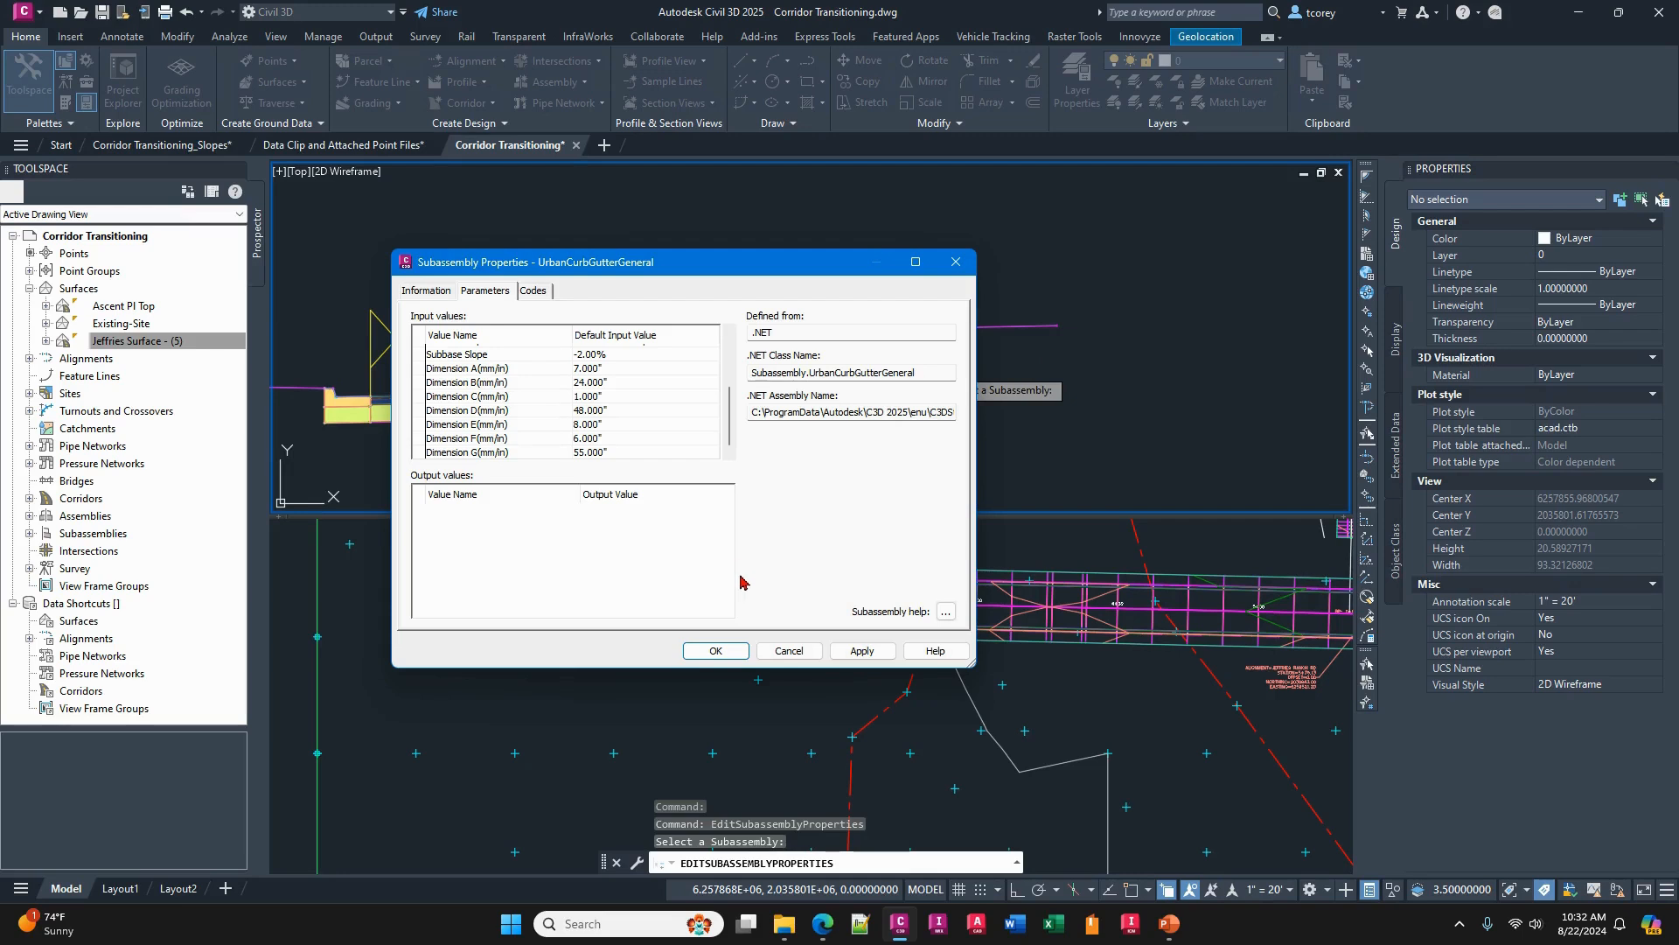
pyautogui.click(727, 652)
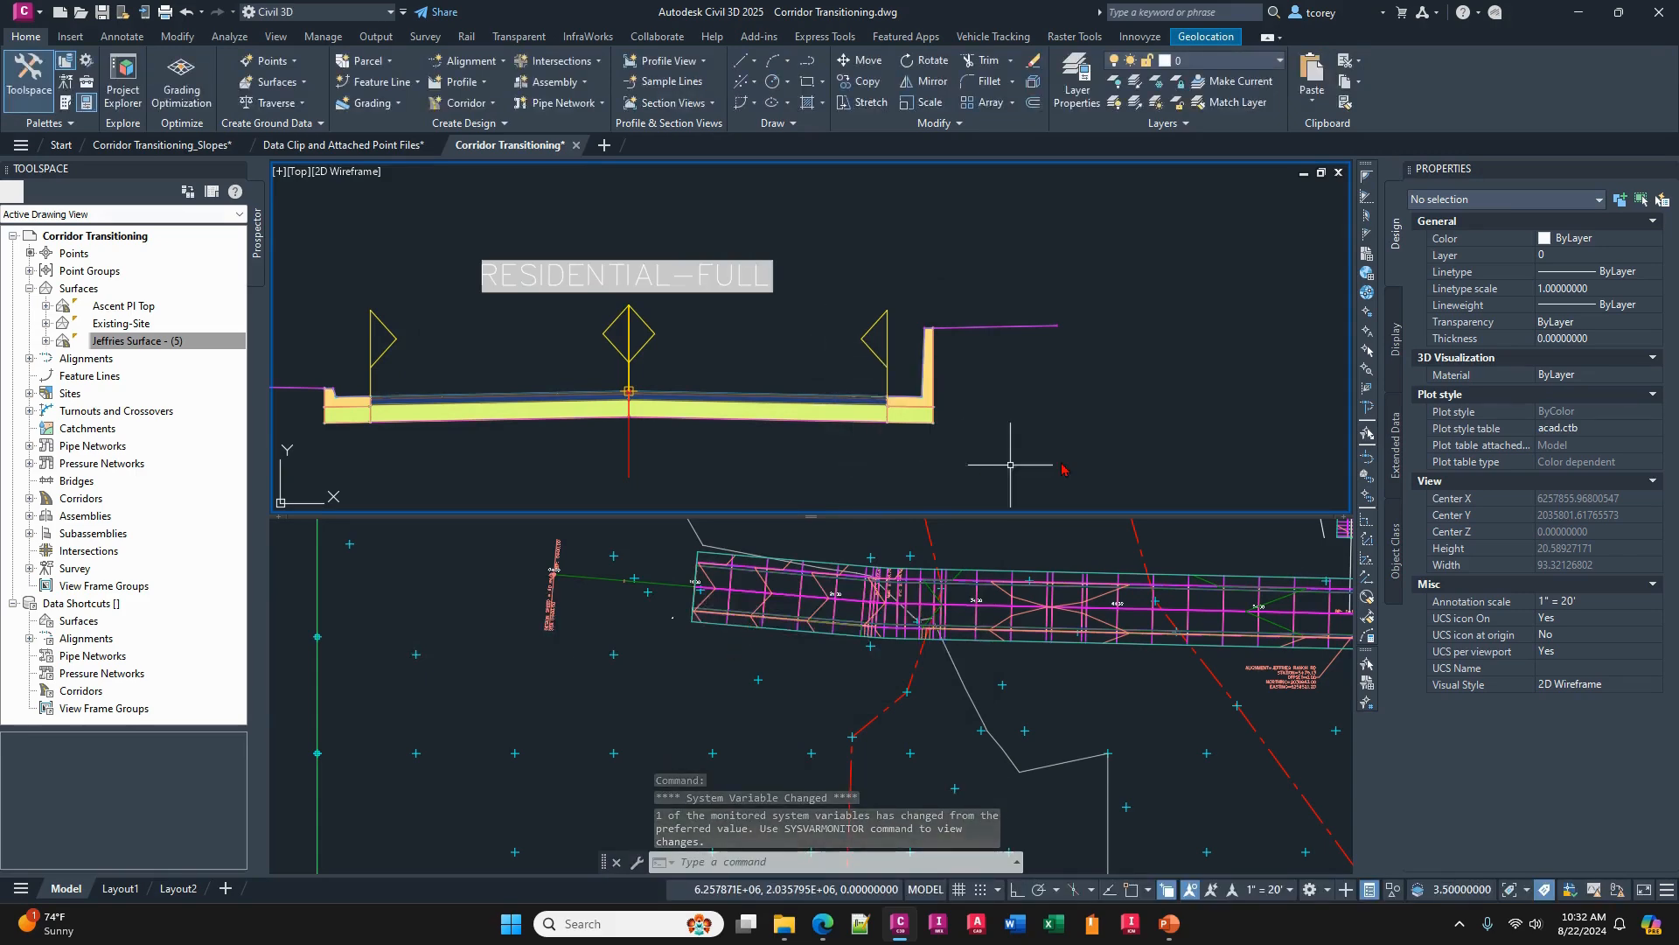
# - Open the Options dialog's Open and Save settings, review the Demand load Xrefs choices, and cancel without changes
pyautogui.hotkey('alt', 'Tab')
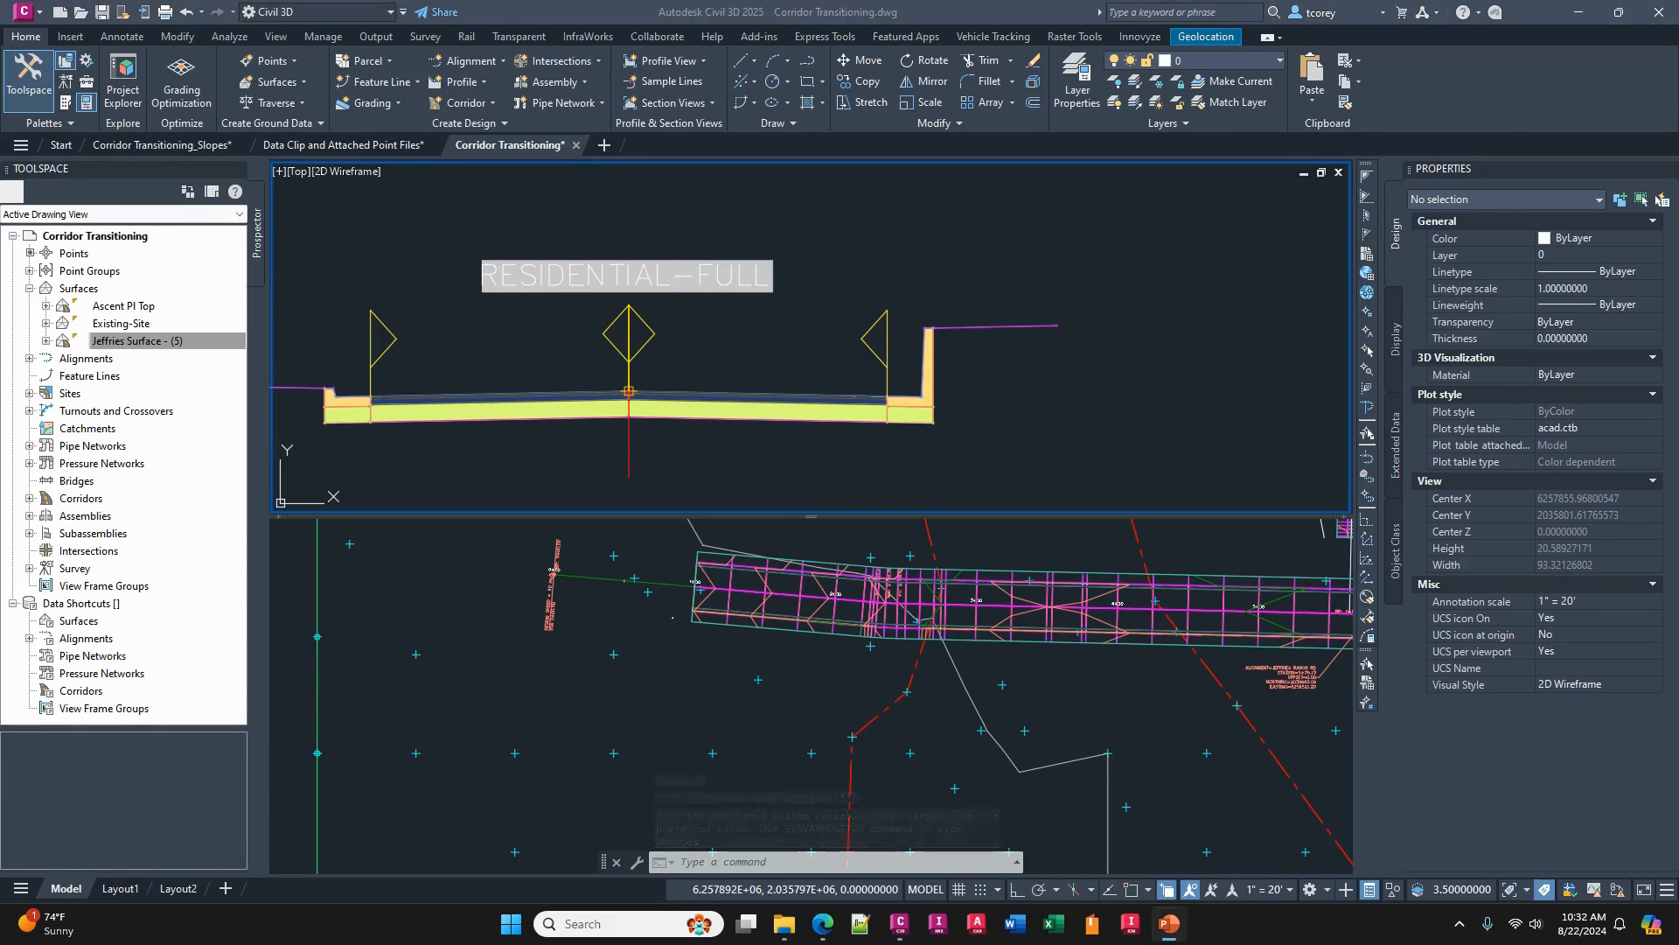
pyautogui.click(648, 727)
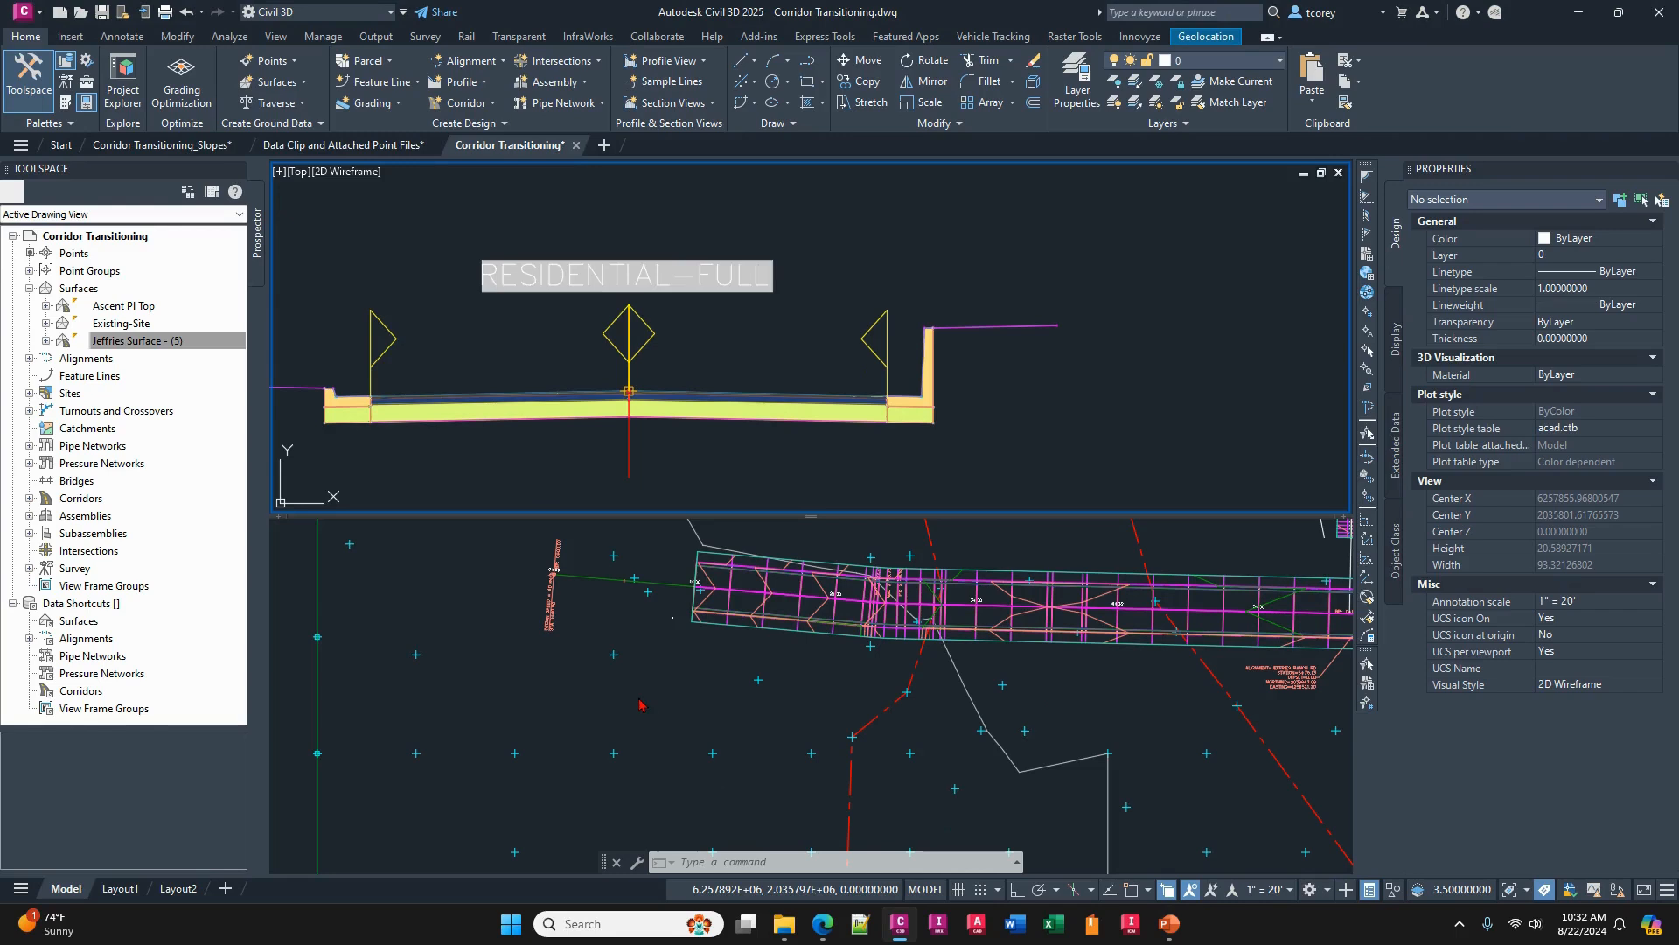
pyautogui.press('Escape')
pyautogui.press('Escape')
pyautogui.press('Escape')
pyautogui.click(662, 704)
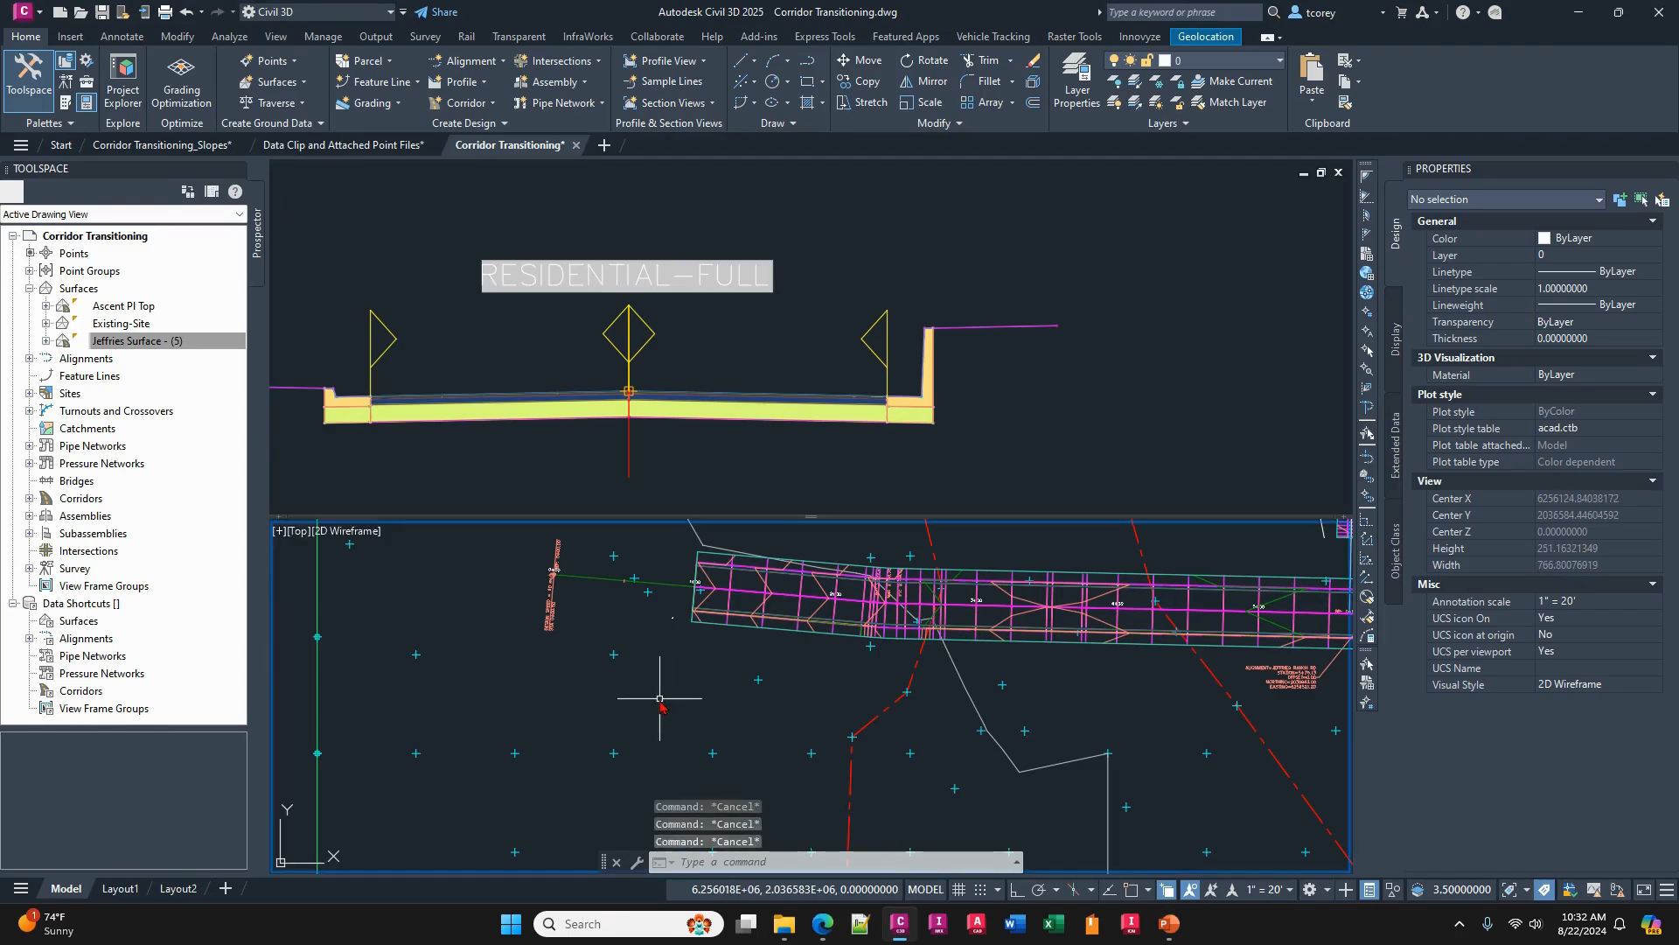
pyautogui.write('OP')
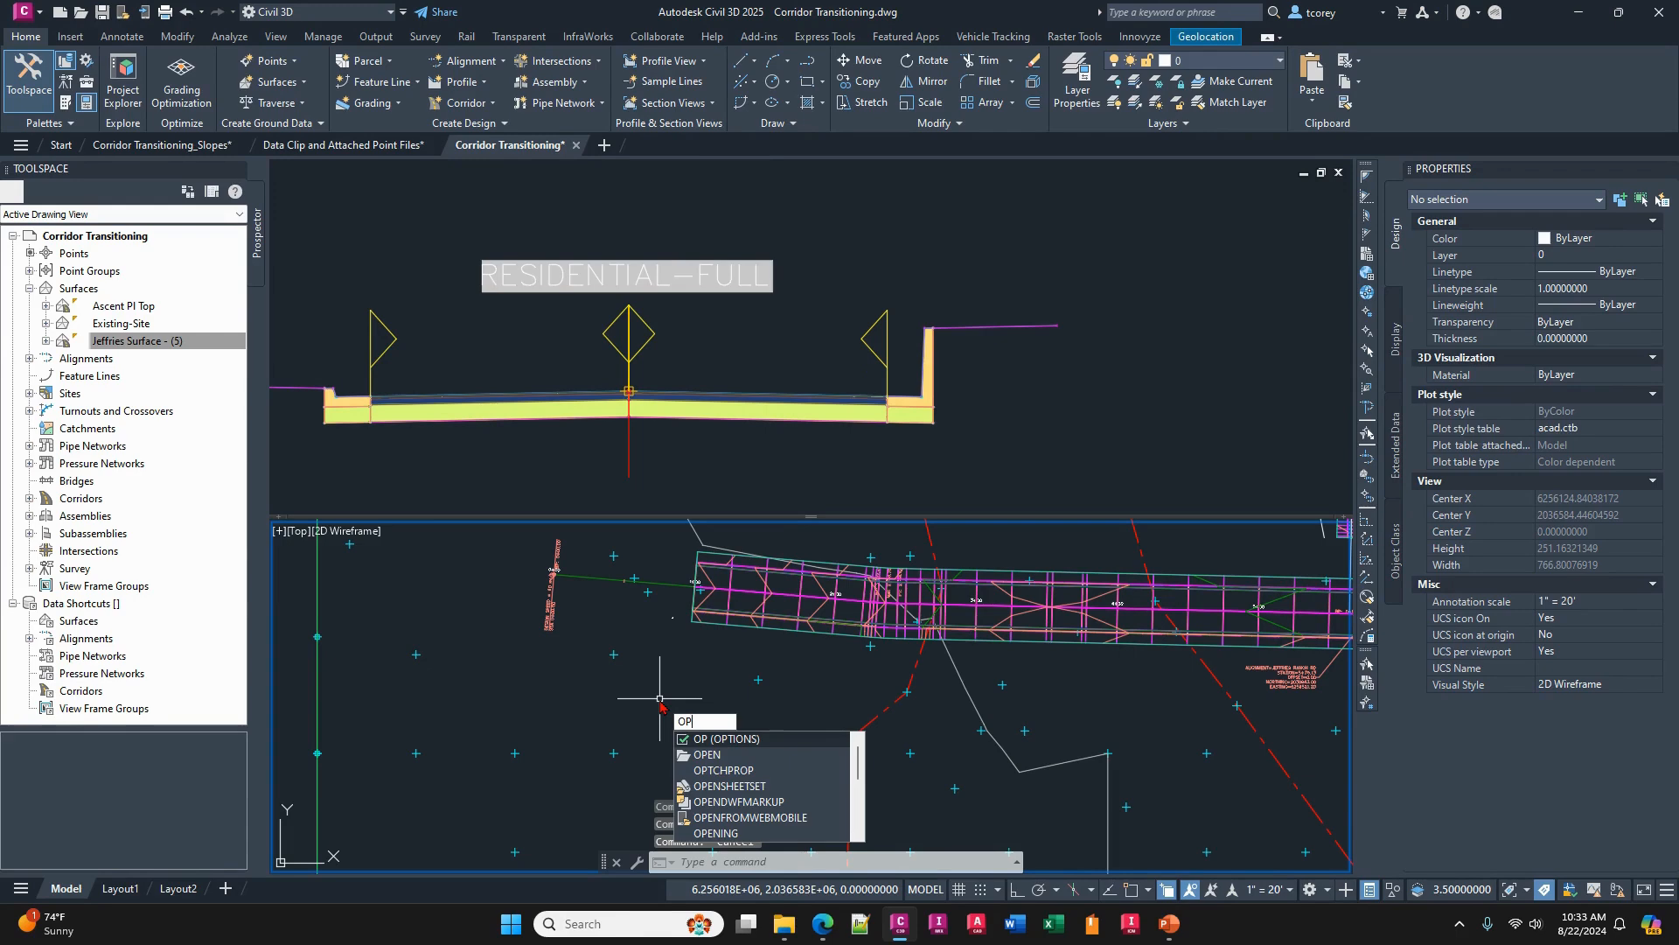
pyautogui.press('Return')
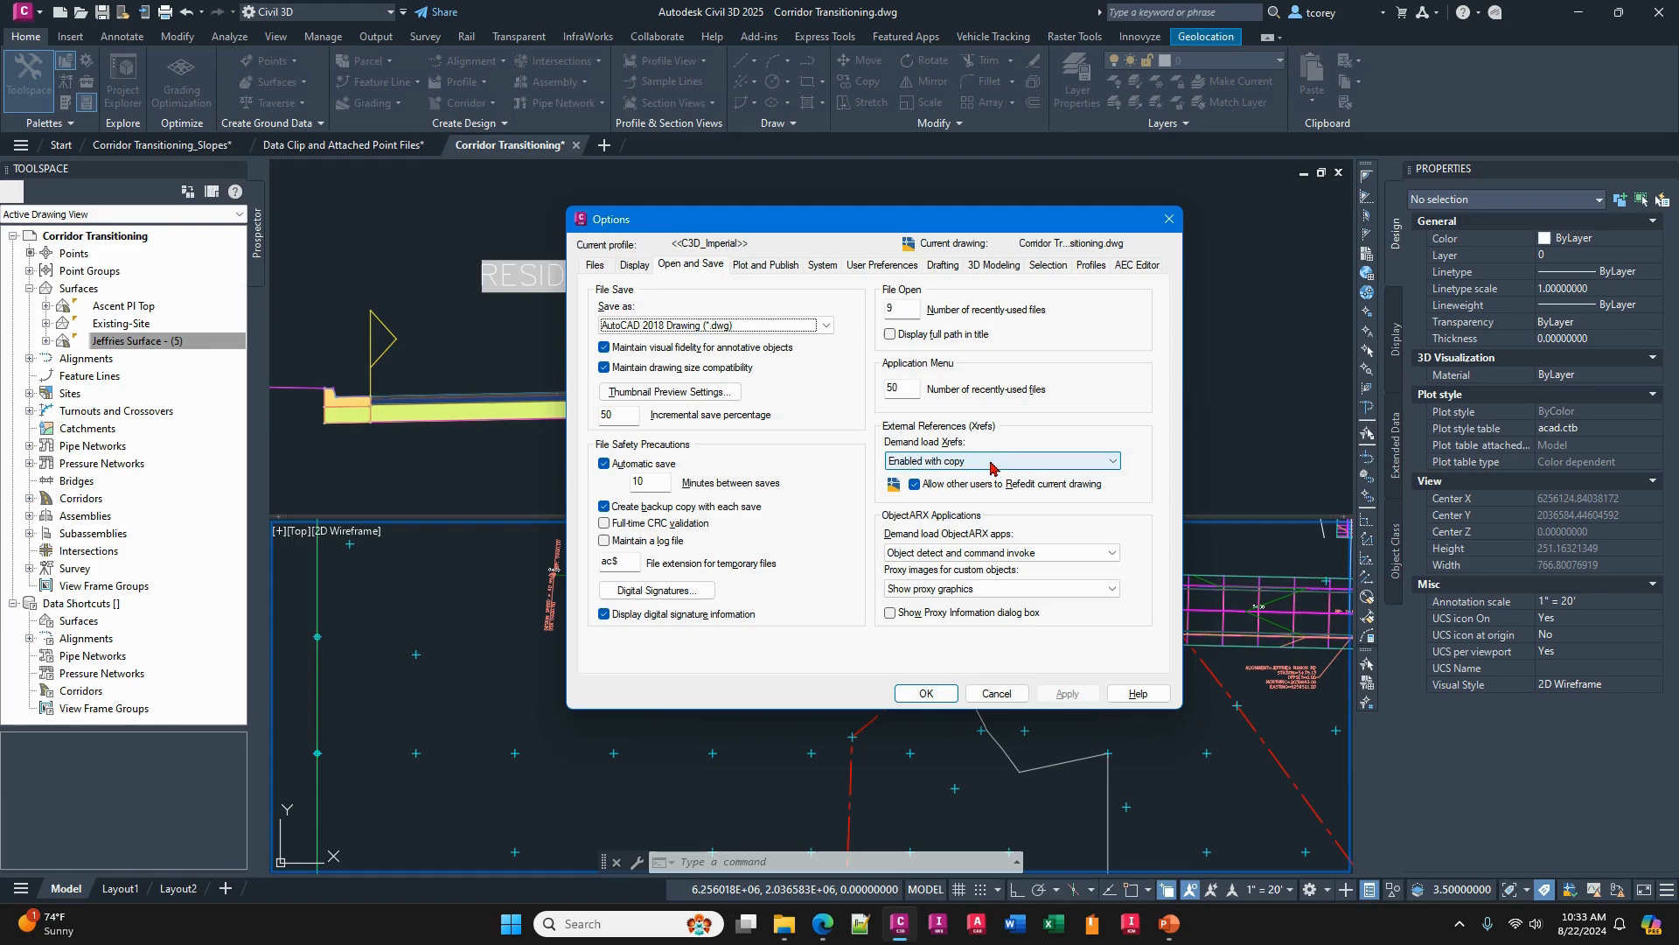
pyautogui.click(1083, 462)
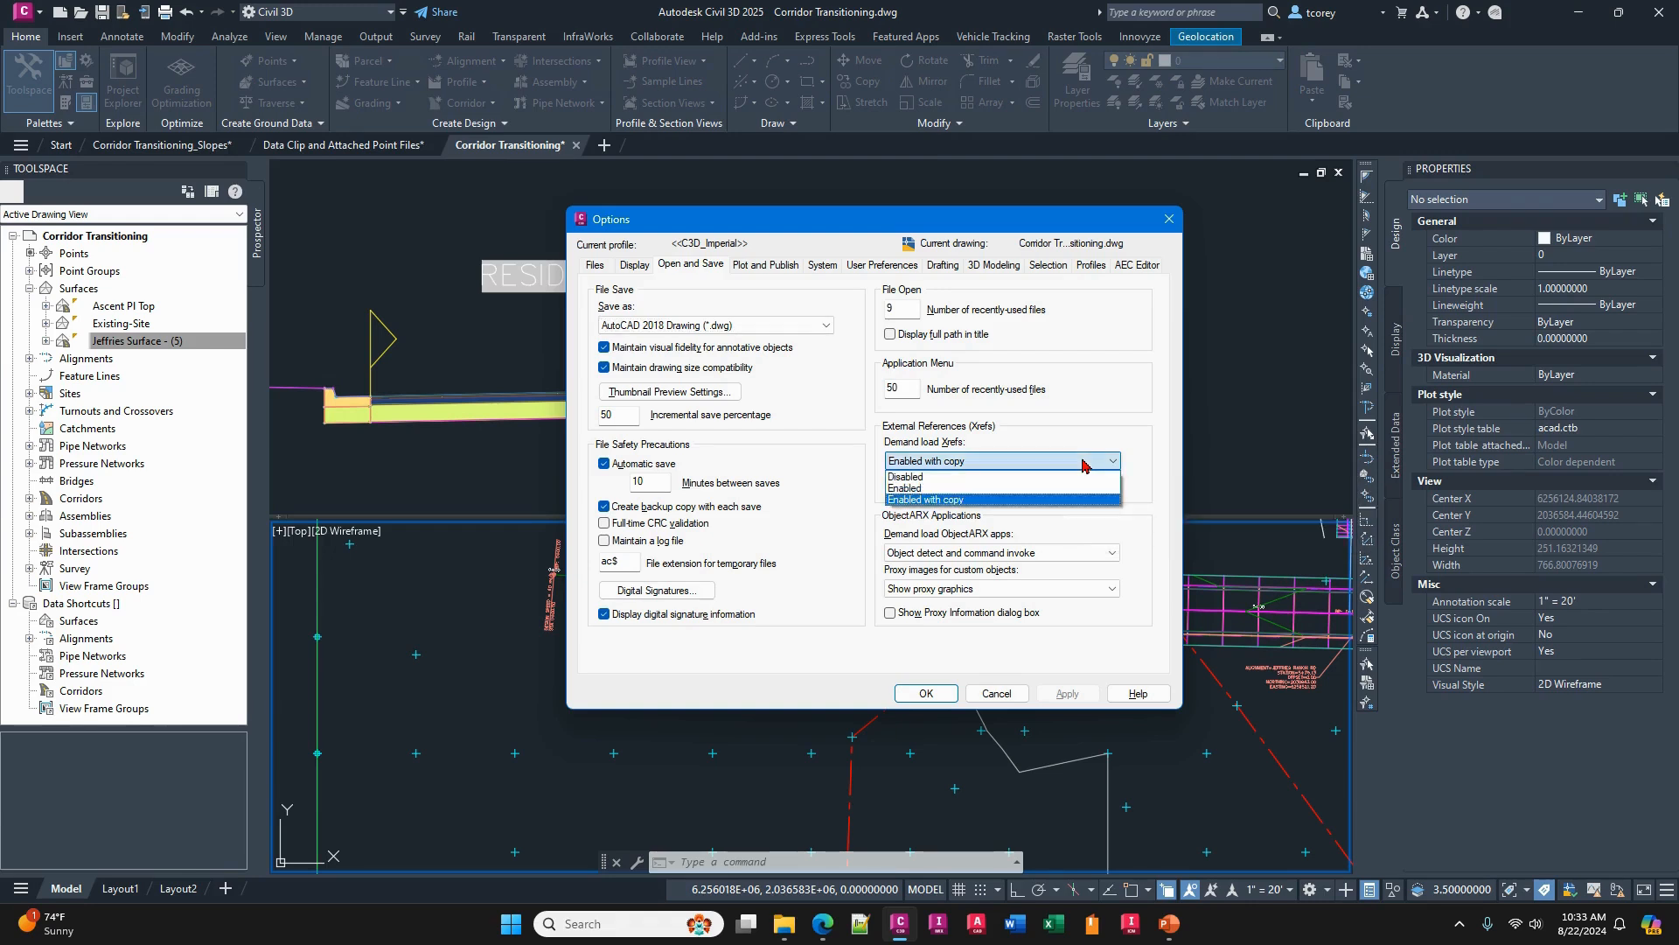
pyautogui.click(1082, 462)
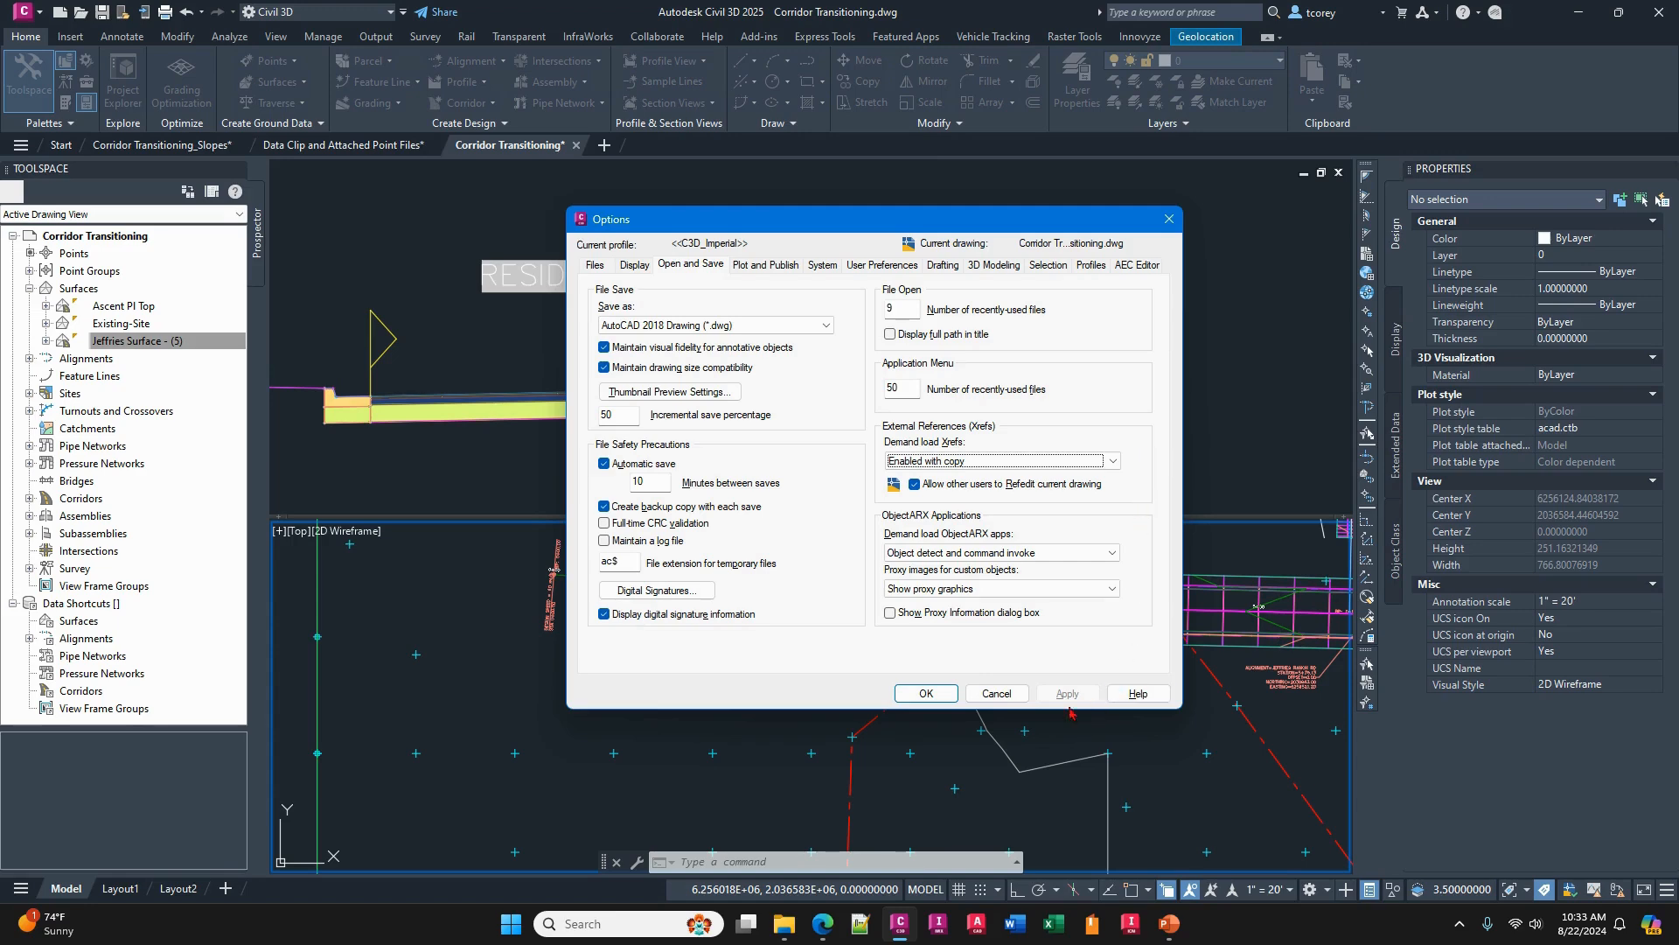
pyautogui.click(986, 695)
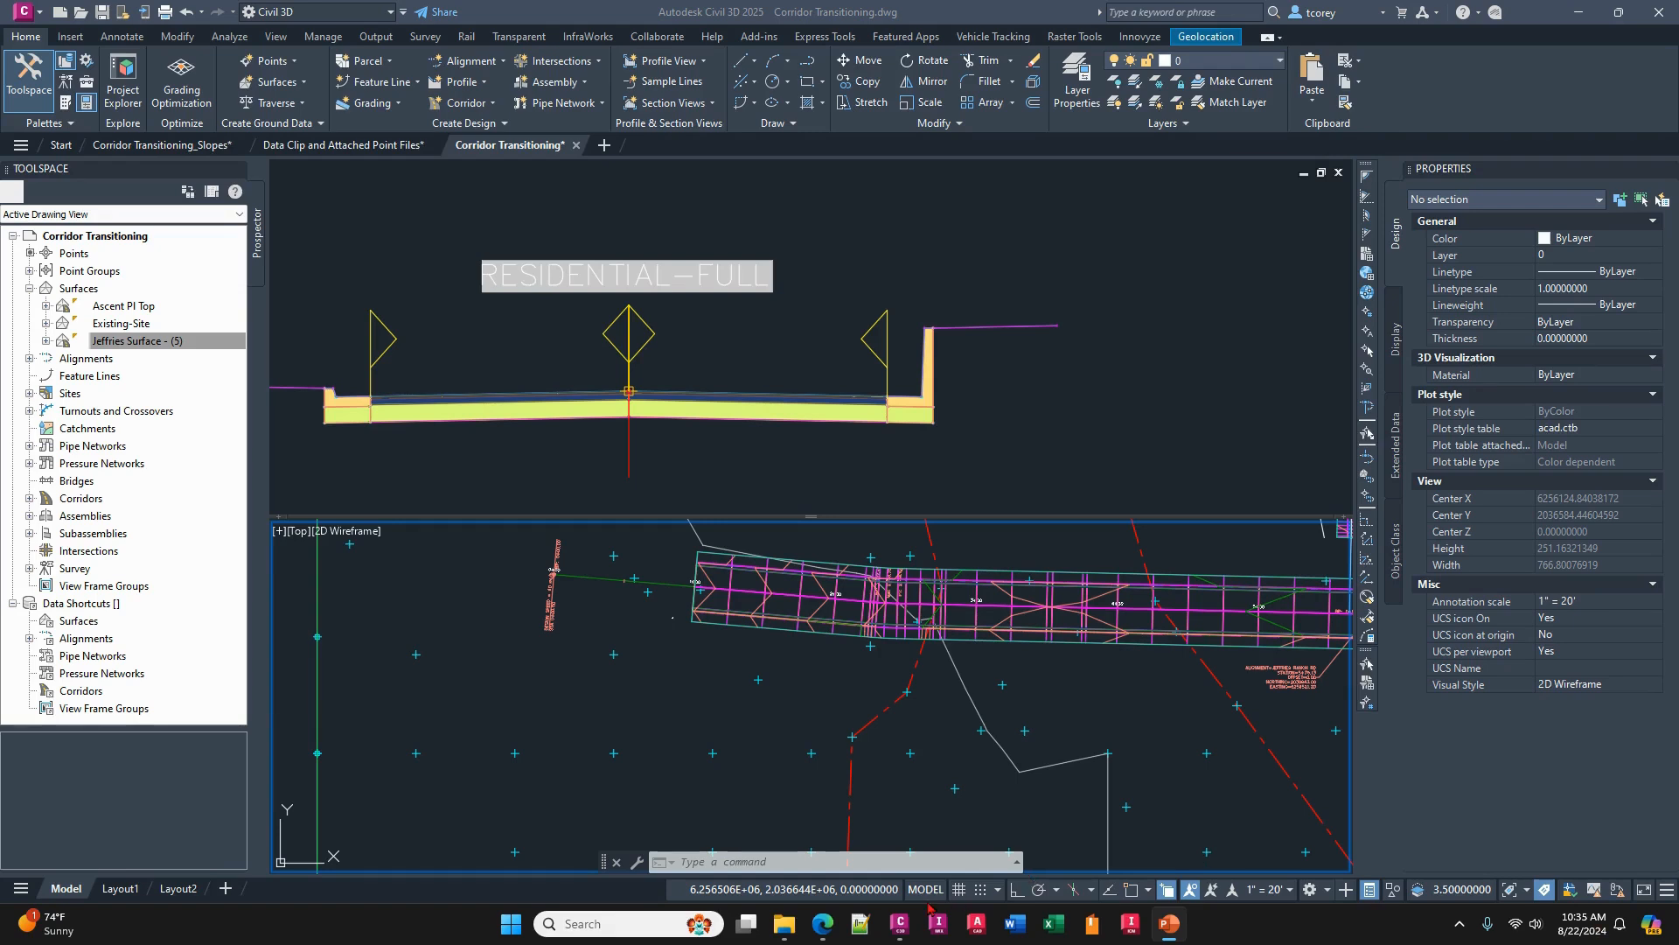
pyautogui.moveTo(823, 924)
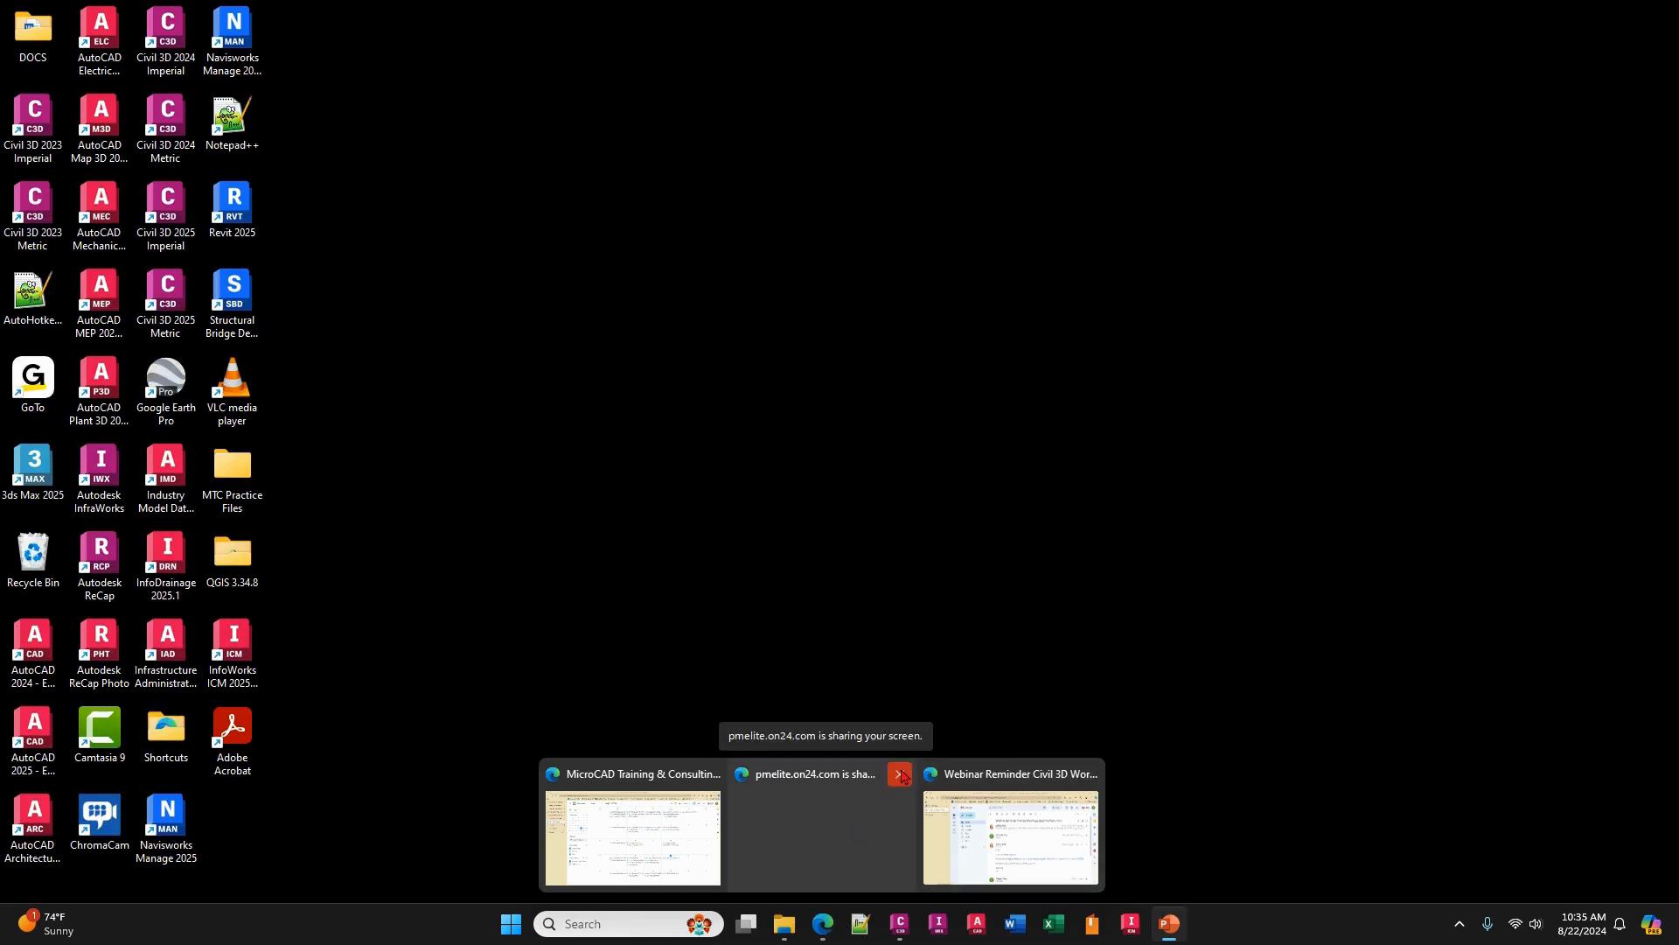
pyautogui.click(903, 776)
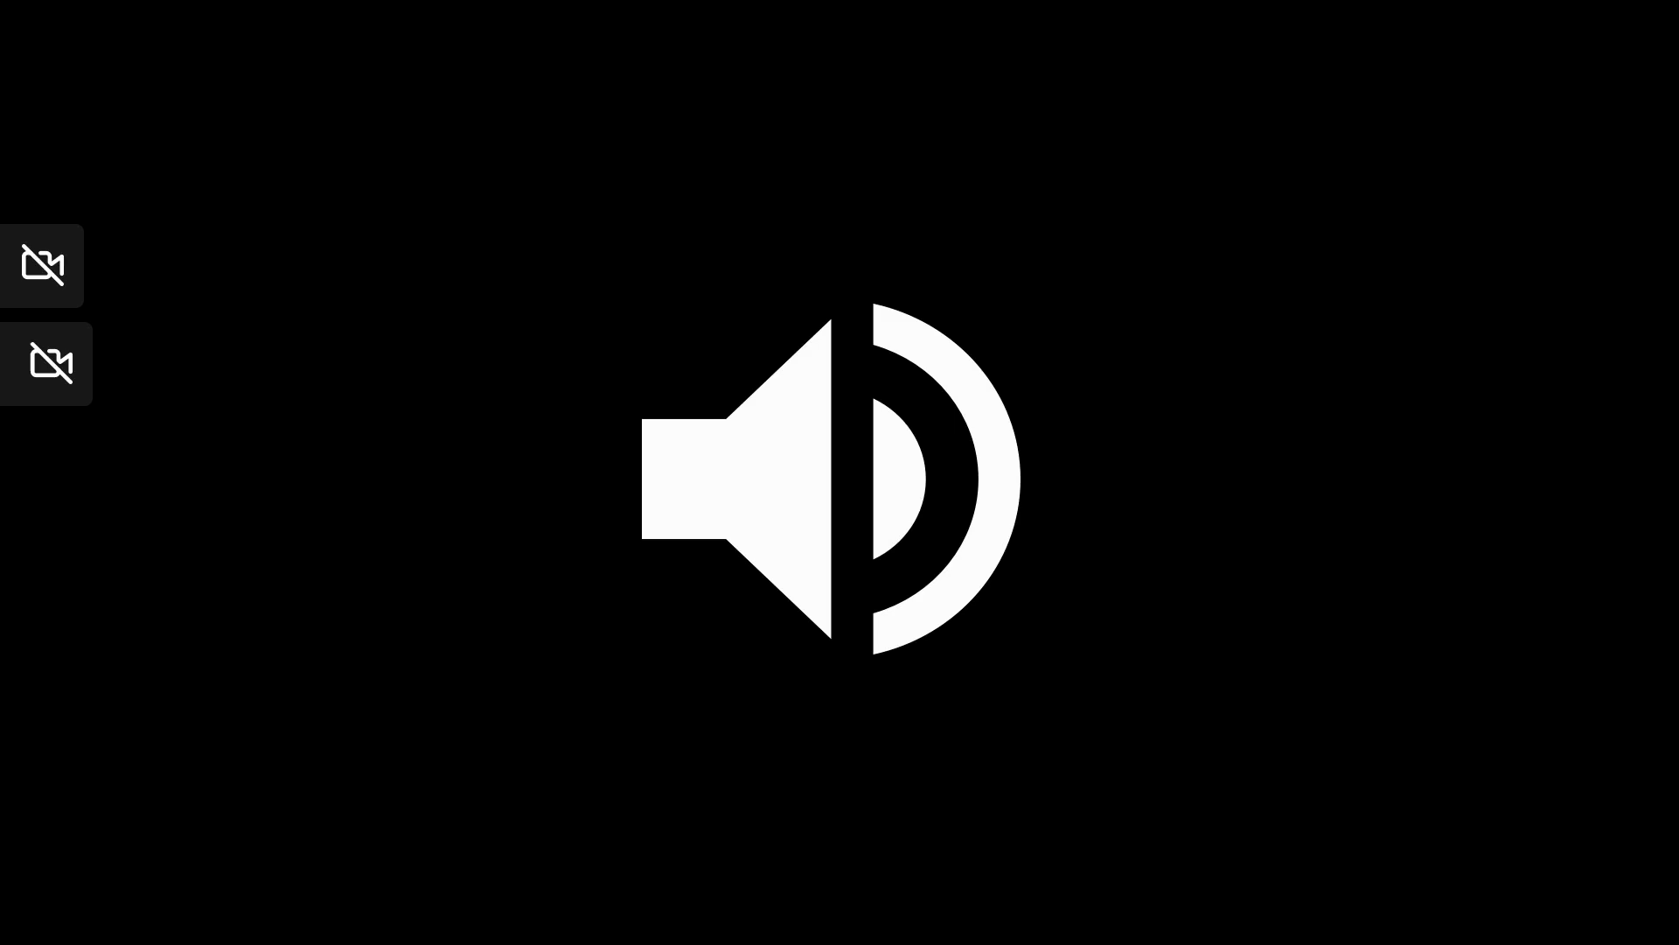